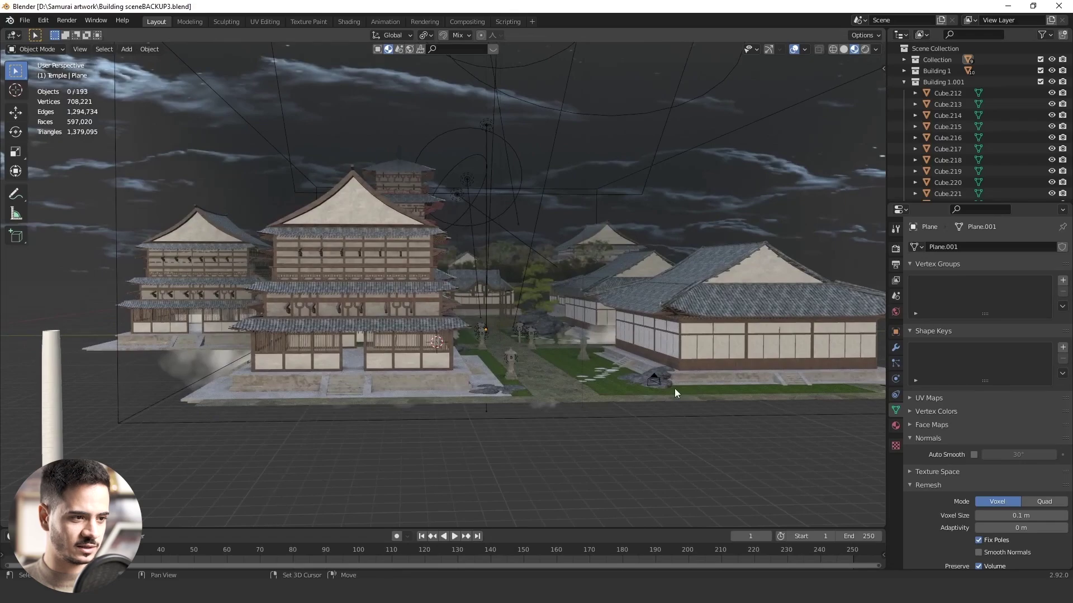
- Switch the temple scene to solid shading with Studio lighting, object outlines enabled and Material colours
scroll(654, 394, up, 3)
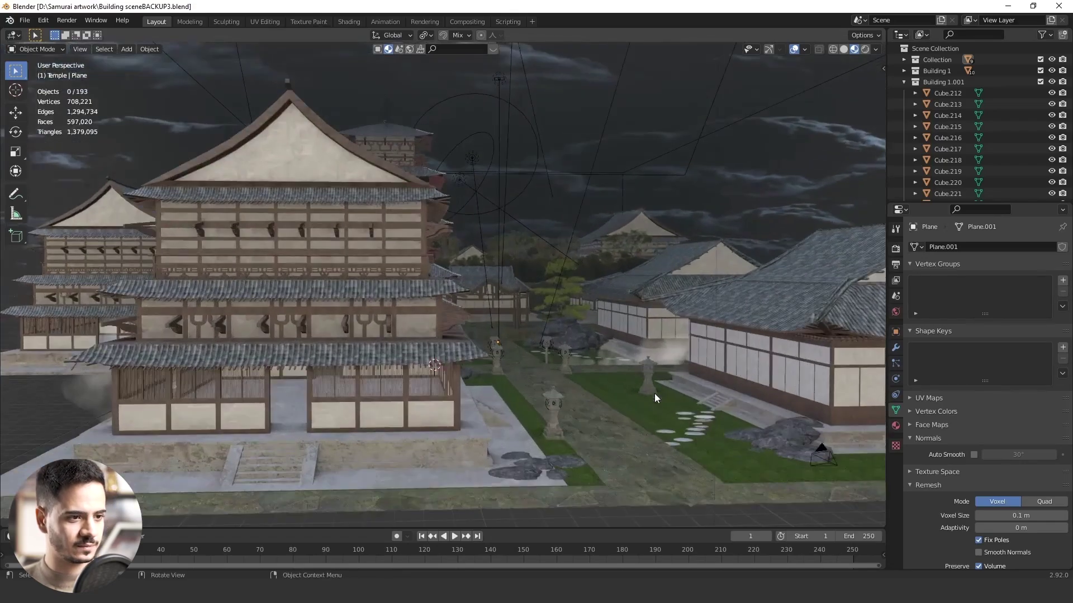
drag(655, 394, 423, 272)
scroll(547, 346, up, 3)
scroll(424, 272, down, 3)
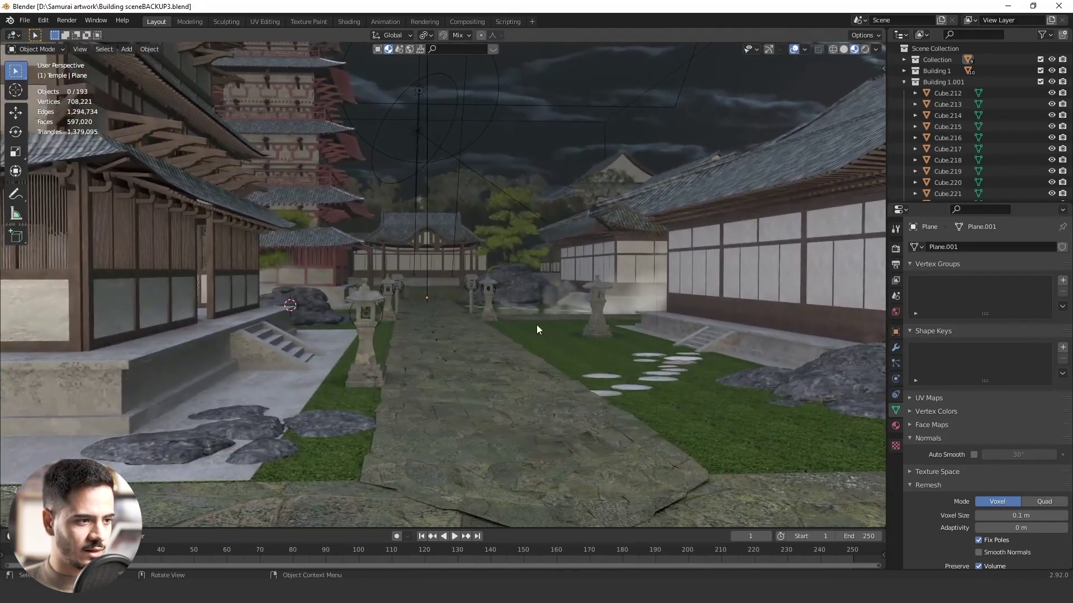
drag(539, 329, 743, 342)
click(845, 50)
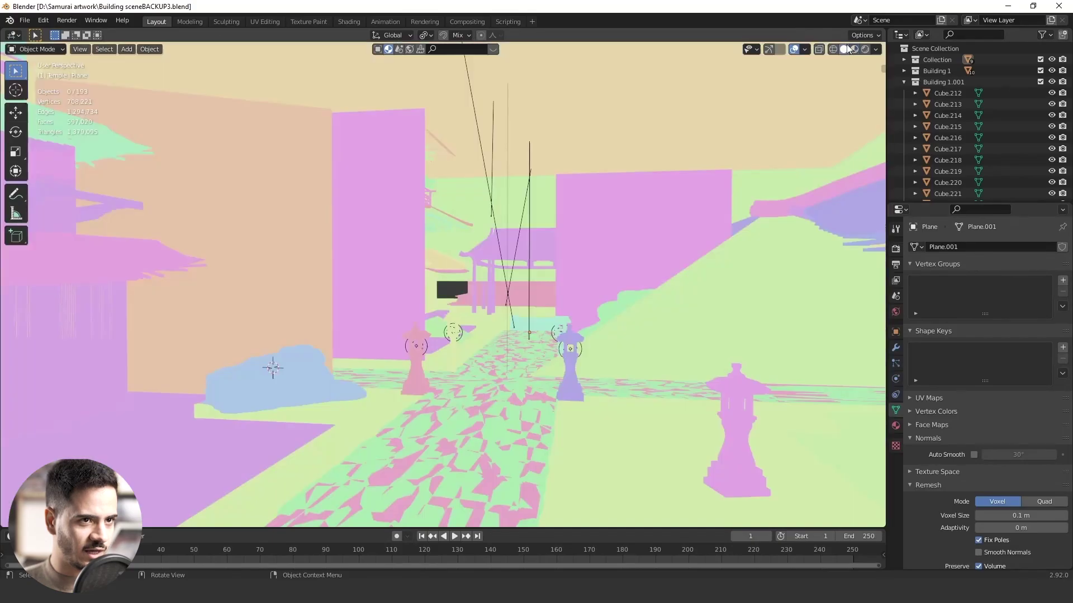
click(876, 49)
click(821, 103)
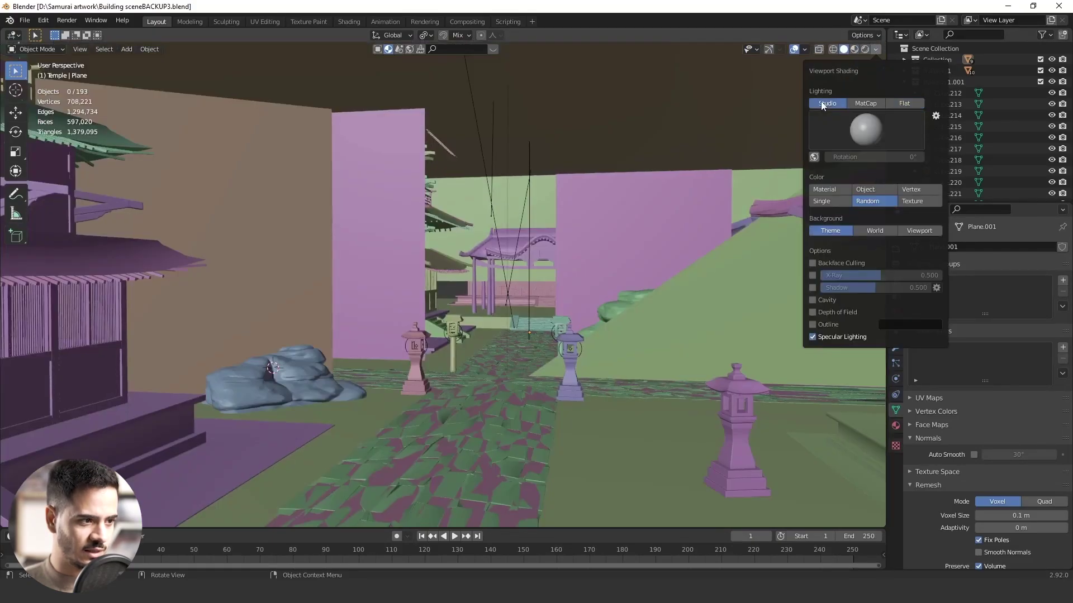
click(812, 325)
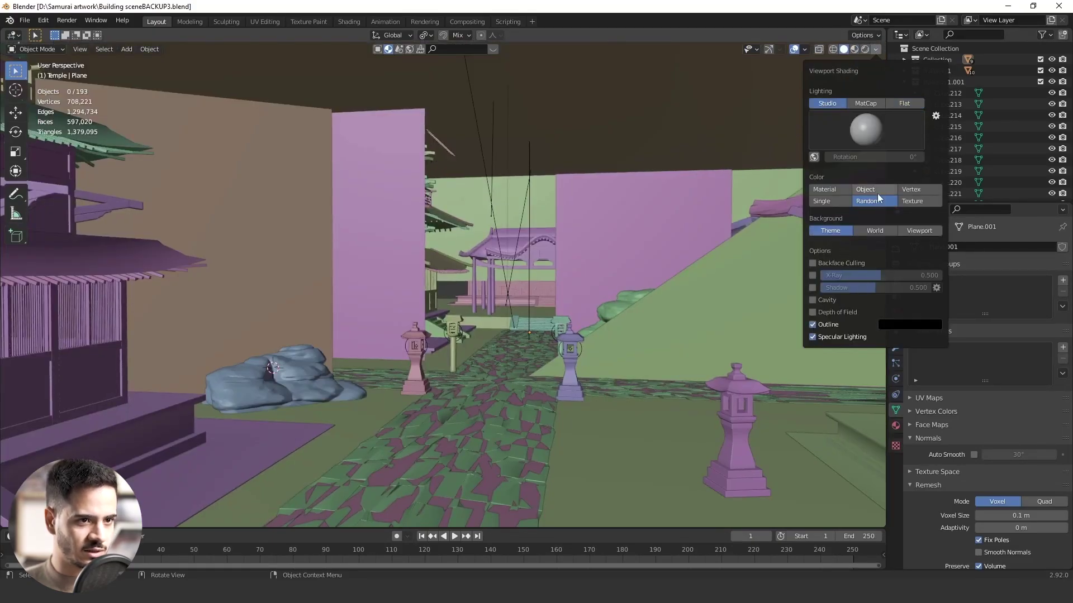
click(837, 191)
- Return the viewport to Material Preview shading and view the temple complex from above
scroll(625, 328, down, 1)
mouse_move(626, 328)
mouse_down()
mouse_move(623, 342)
mouse_move(493, 328)
mouse_move(580, 507)
mouse_move(604, 380)
mouse_move(628, 362)
mouse_move(585, 348)
mouse_move(625, 335)
mouse_move(643, 346)
mouse_move(555, 360)
mouse_move(548, 350)
mouse_up()
scroll(622, 342, down, 4)
click(854, 49)
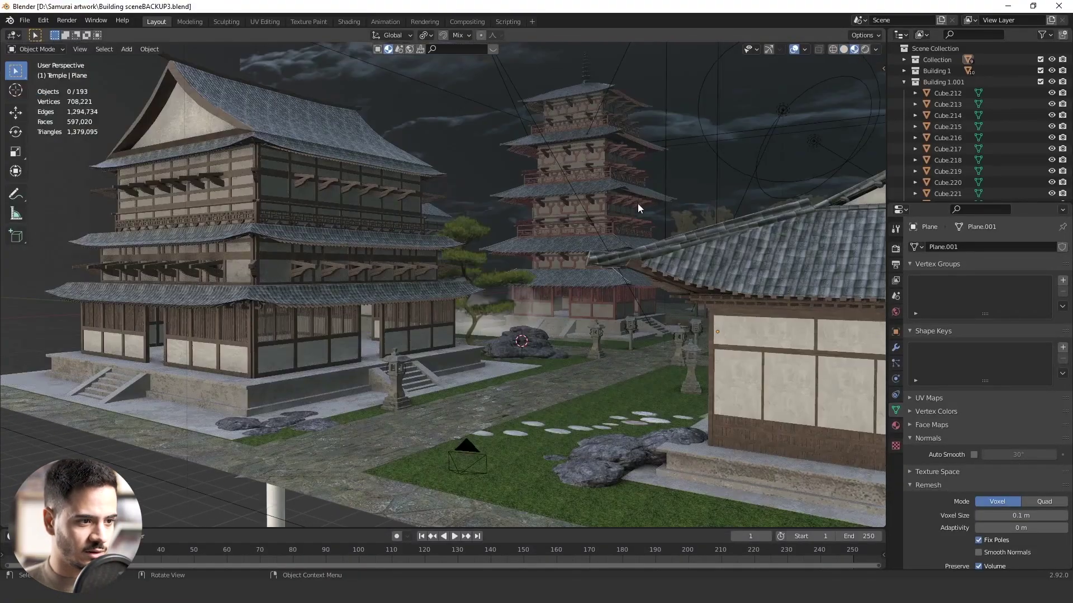
mouse_move(638, 203)
mouse_down()
mouse_move(497, 372)
mouse_move(273, 416)
mouse_move(654, 340)
mouse_move(693, 301)
mouse_move(473, 269)
mouse_move(445, 283)
mouse_move(467, 317)
mouse_move(434, 433)
mouse_up()
- Select the cloud volume and several temple buildings in turn to inspect how the scene is assembled
click(483, 335)
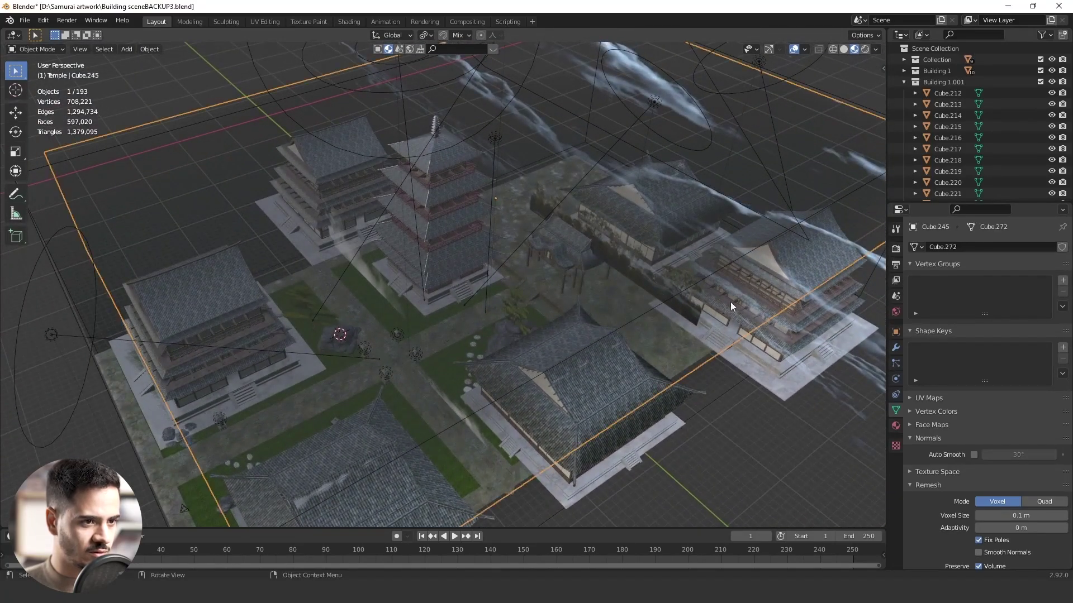
click(778, 331)
click(779, 360)
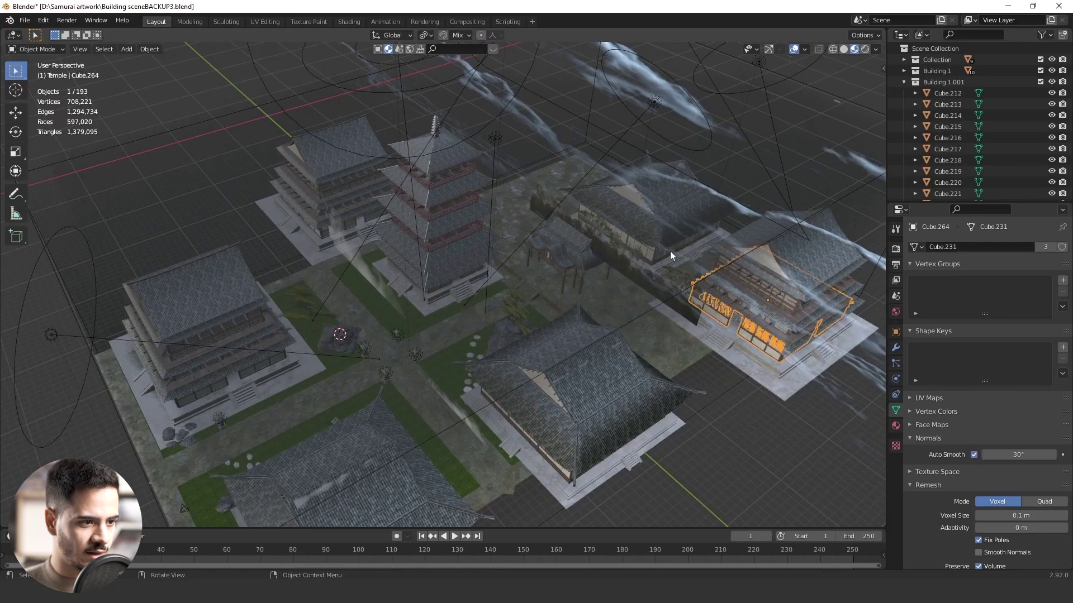
click(655, 226)
click(655, 226)
click(506, 379)
- Preview the courtyard path in Rendered shading and look at it through the scene camera
mouse_move(506, 379)
mouse_down()
mouse_move(632, 330)
mouse_move(437, 405)
mouse_move(659, 325)
mouse_move(334, 375)
mouse_move(608, 248)
mouse_move(471, 334)
mouse_move(481, 326)
mouse_move(467, 323)
mouse_move(479, 276)
mouse_move(500, 359)
mouse_move(468, 264)
mouse_move(500, 301)
mouse_move(451, 322)
mouse_move(620, 364)
mouse_move(609, 421)
mouse_move(689, 411)
mouse_move(655, 414)
mouse_up()
click(865, 50)
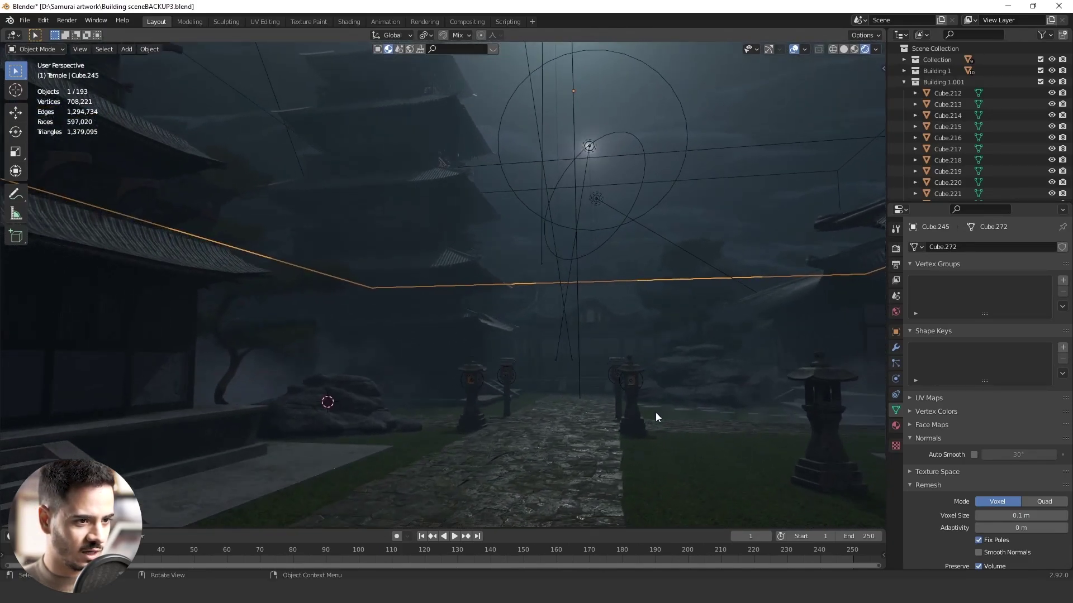
scroll(655, 413, down, 4)
key(KP_0)
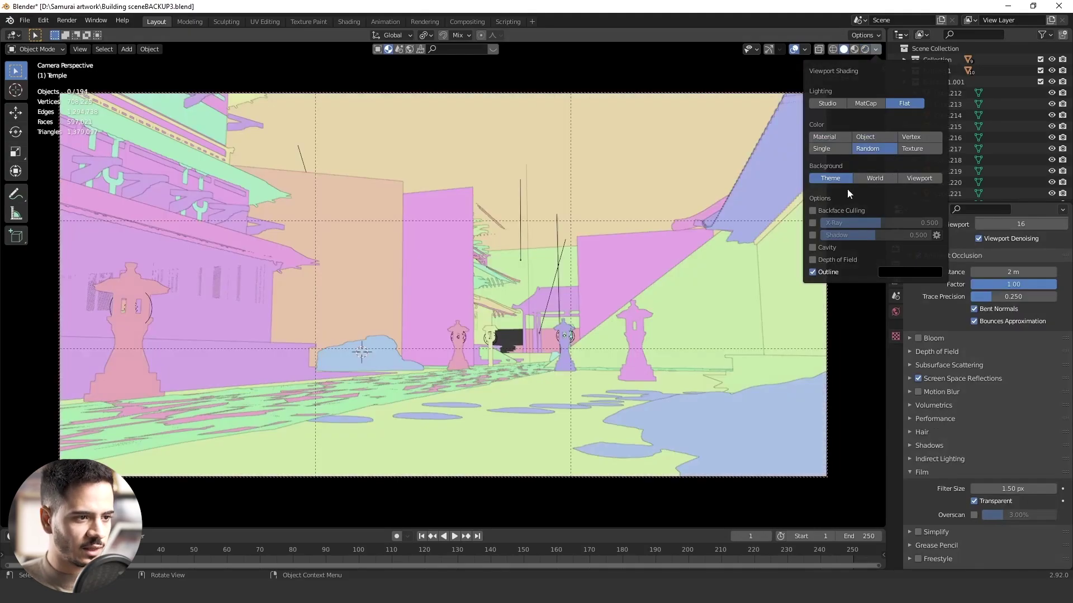
- Turn off outlines in the solid view and delete the four flat planes covering the pagoda and the courtyard buildings
click(813, 272)
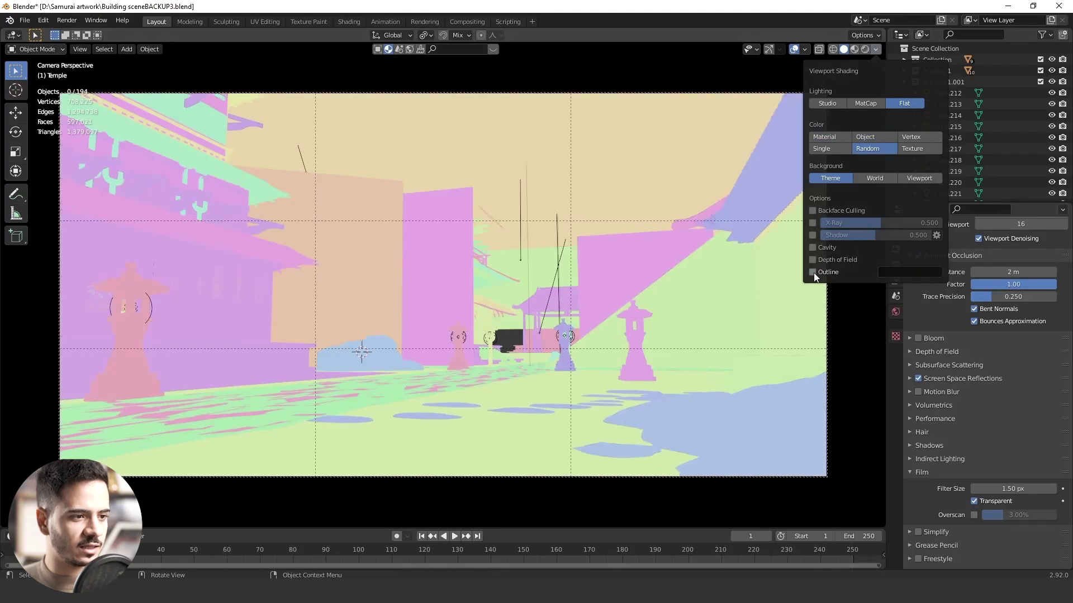
click(627, 273)
shift+click(433, 243)
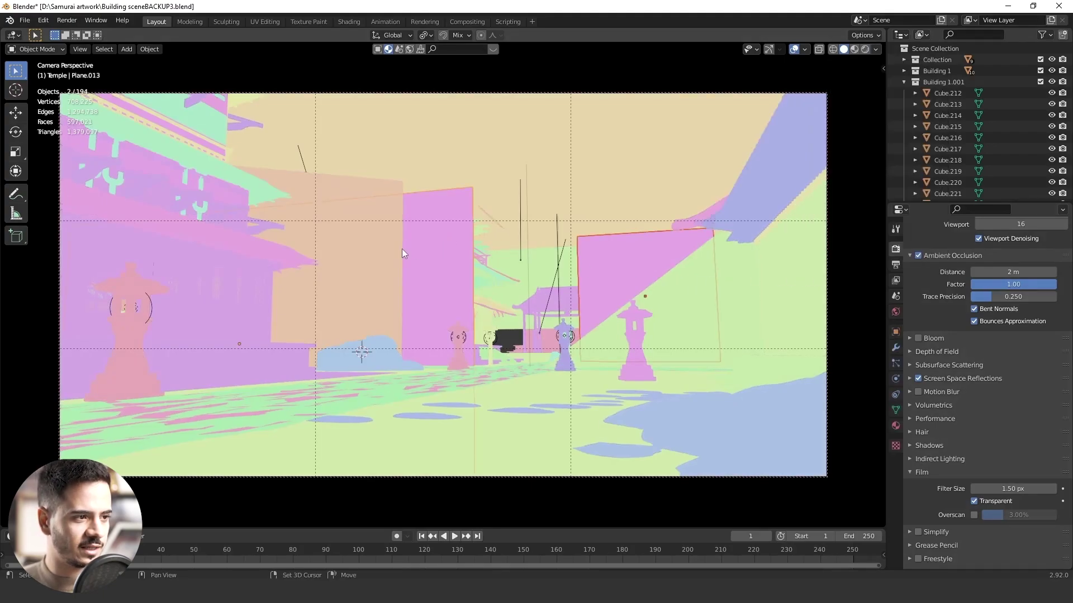
shift+click(381, 249)
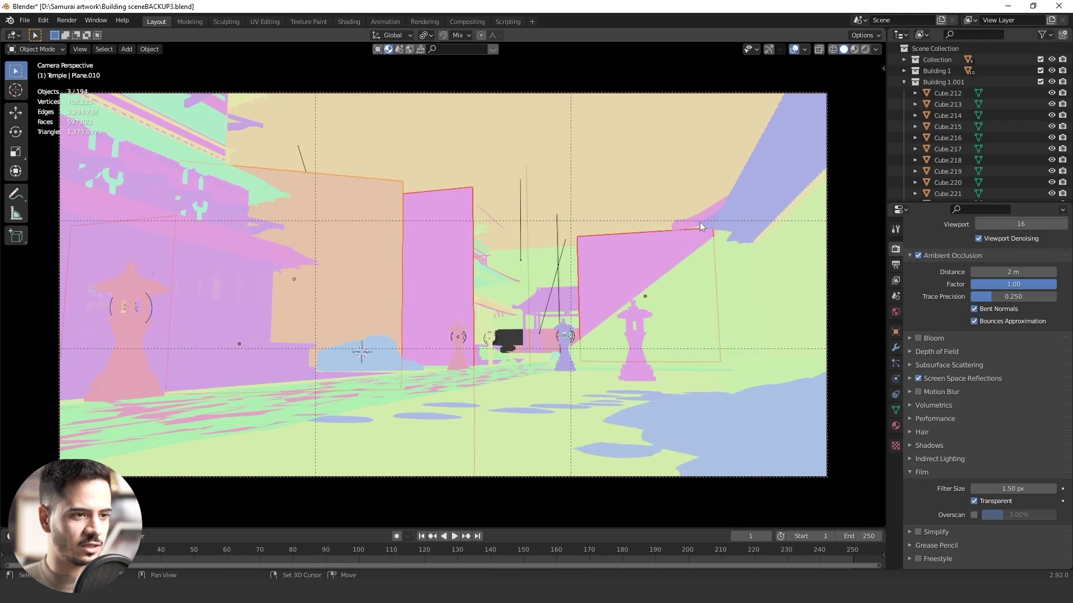
key(Delete)
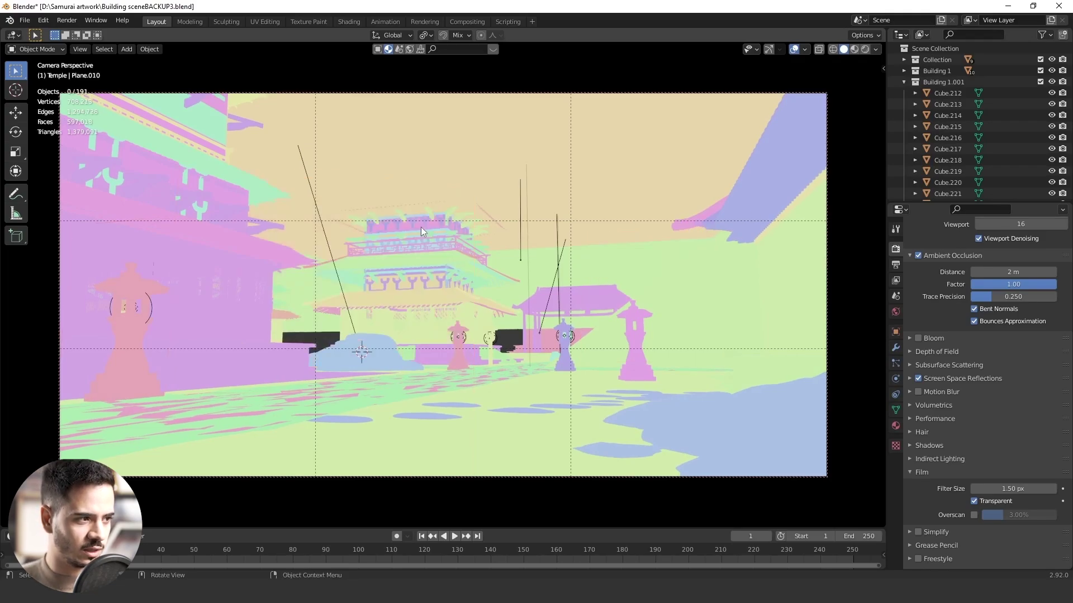
click(600, 335)
key(Delete)
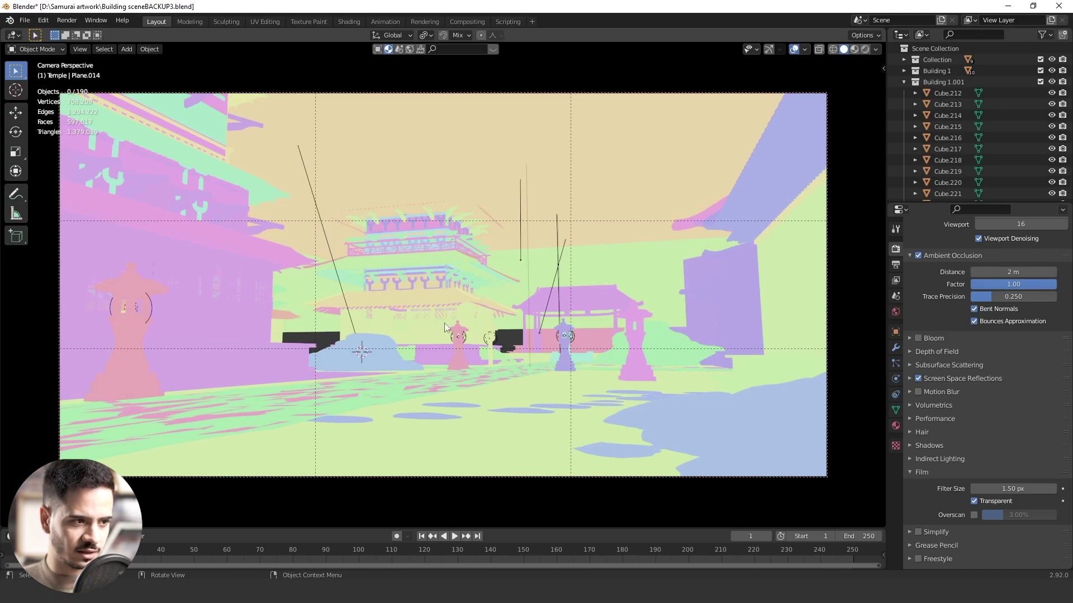
- Check the view without overlays and hide the large backdrop plane behind the pagoda
click(794, 49)
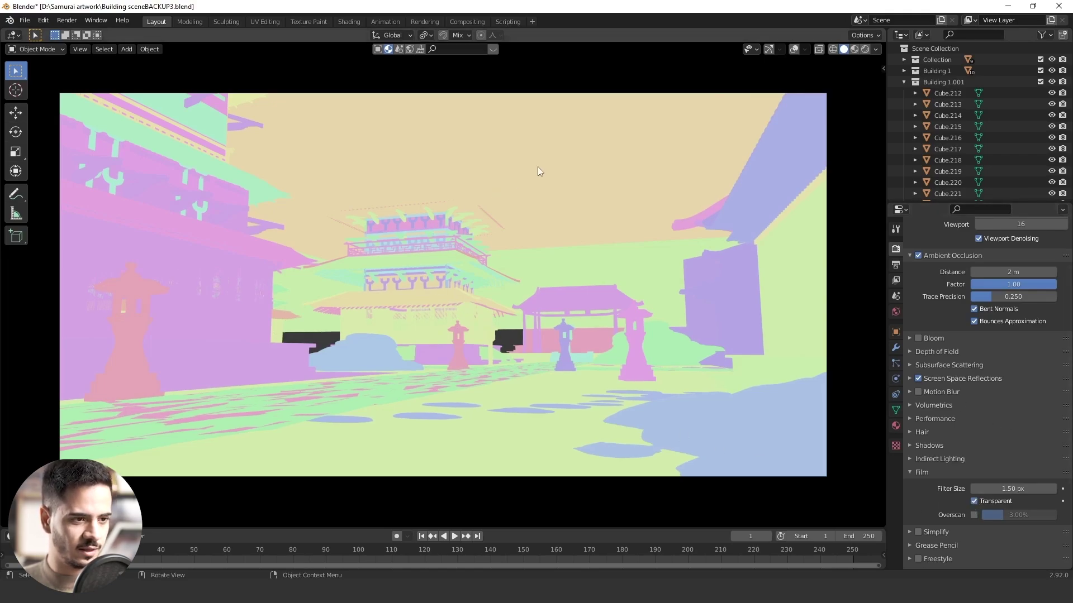
click(794, 49)
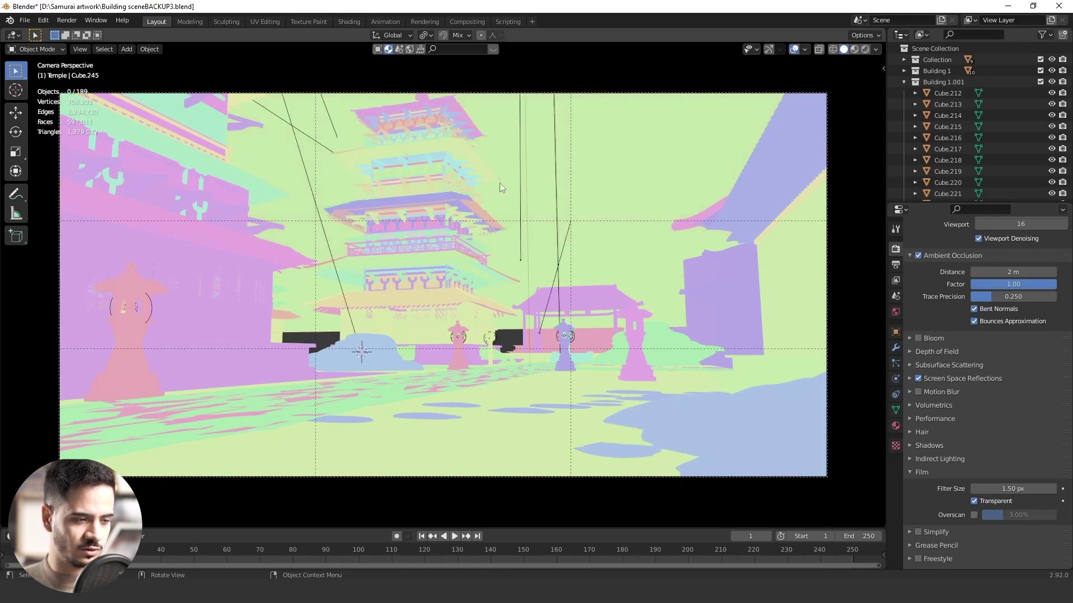
click(609, 172)
key(h)
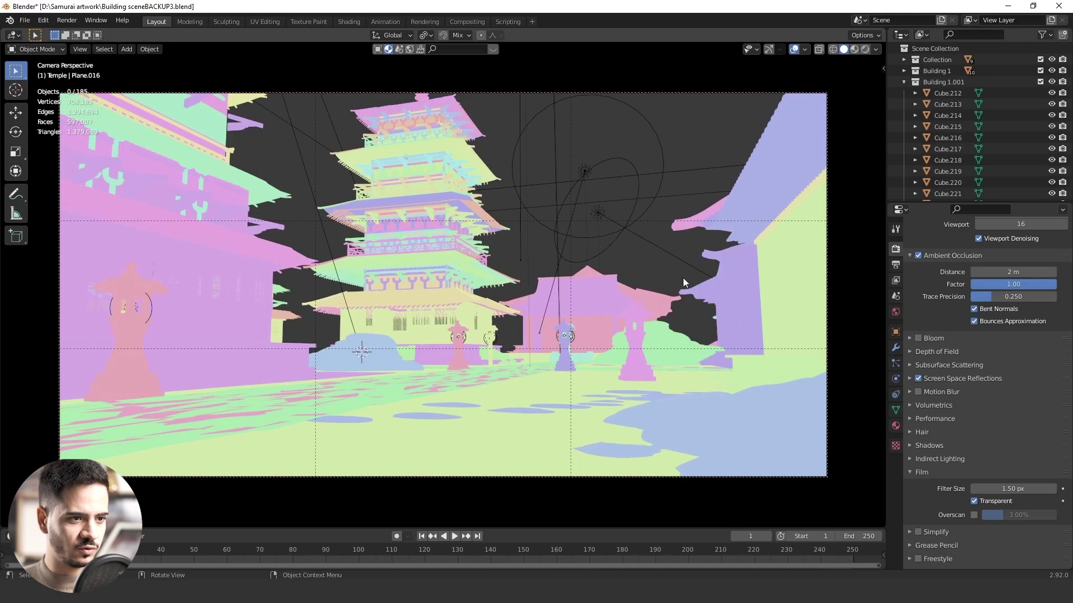
- Deselect everything and hide the viewport overlays and gizmos for a clean camera view
click(729, 278)
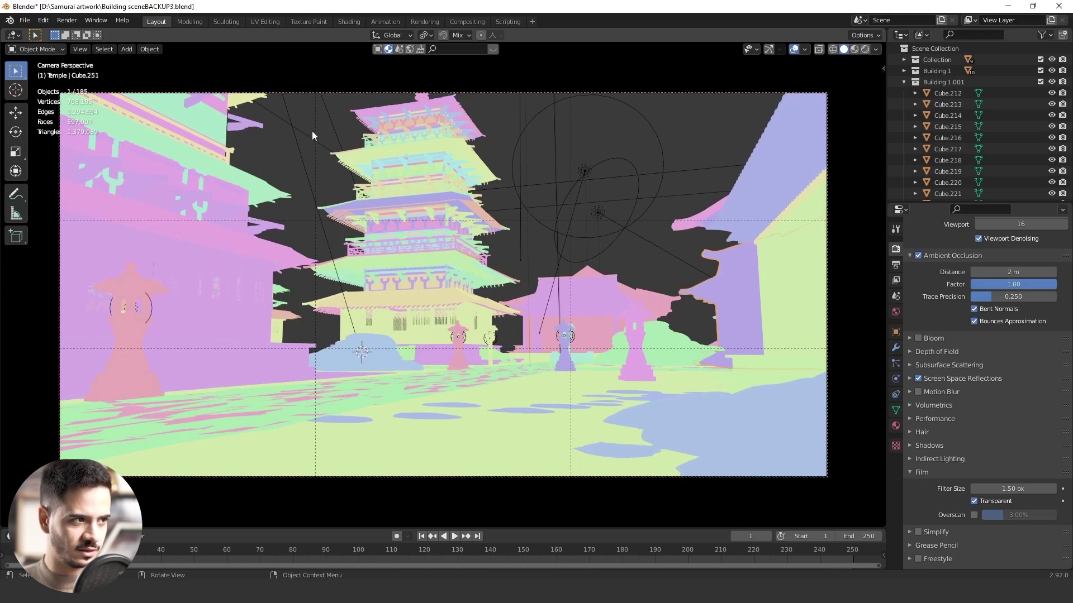
click(280, 162)
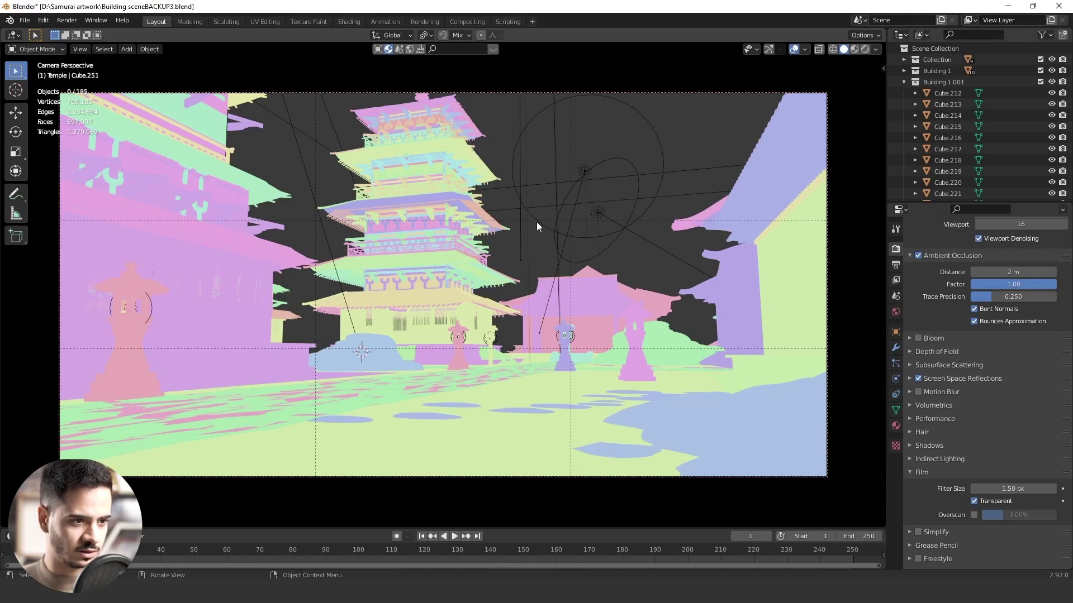
click(793, 49)
click(768, 50)
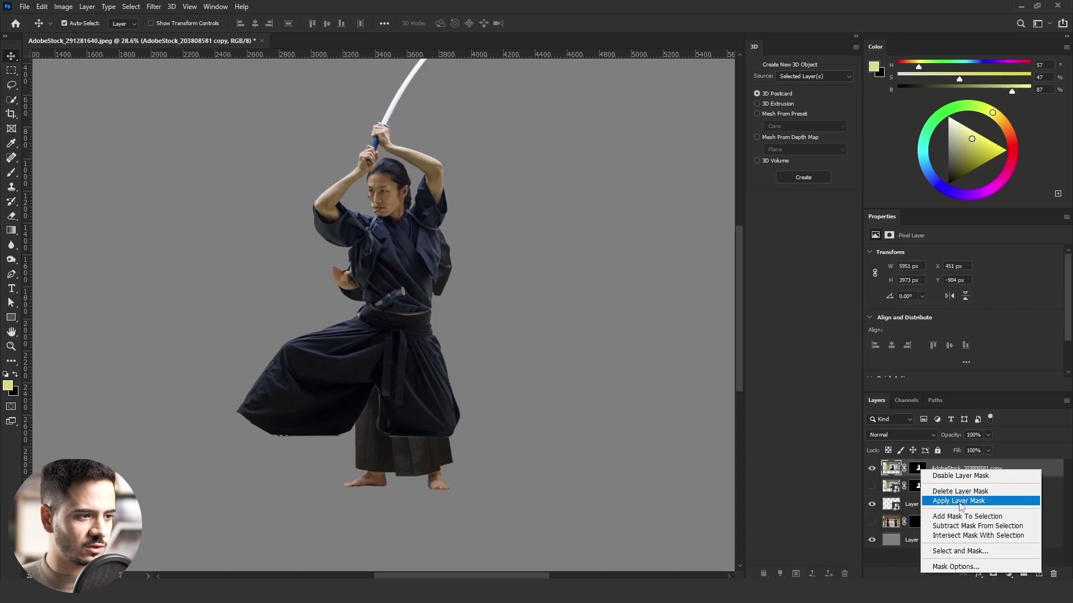
- In Photoshop, apply the layer mask of AdobeStock_203808581 copy and add a fresh layer mask to it
click(956, 501)
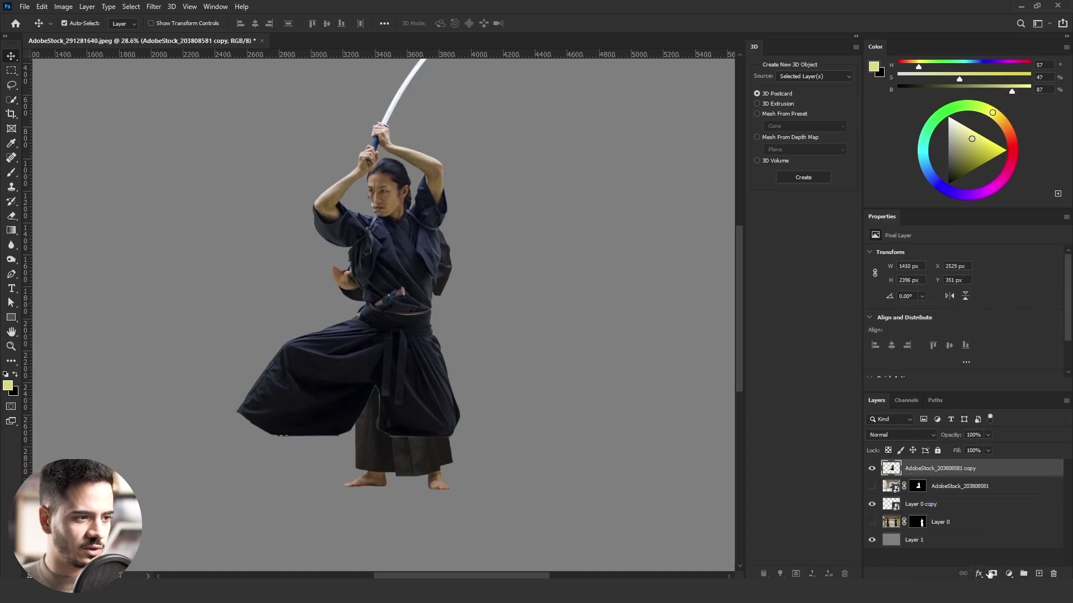
click(992, 572)
- Outline the part of the sword-raising figure to cut away with the Lasso tool
click(15, 87)
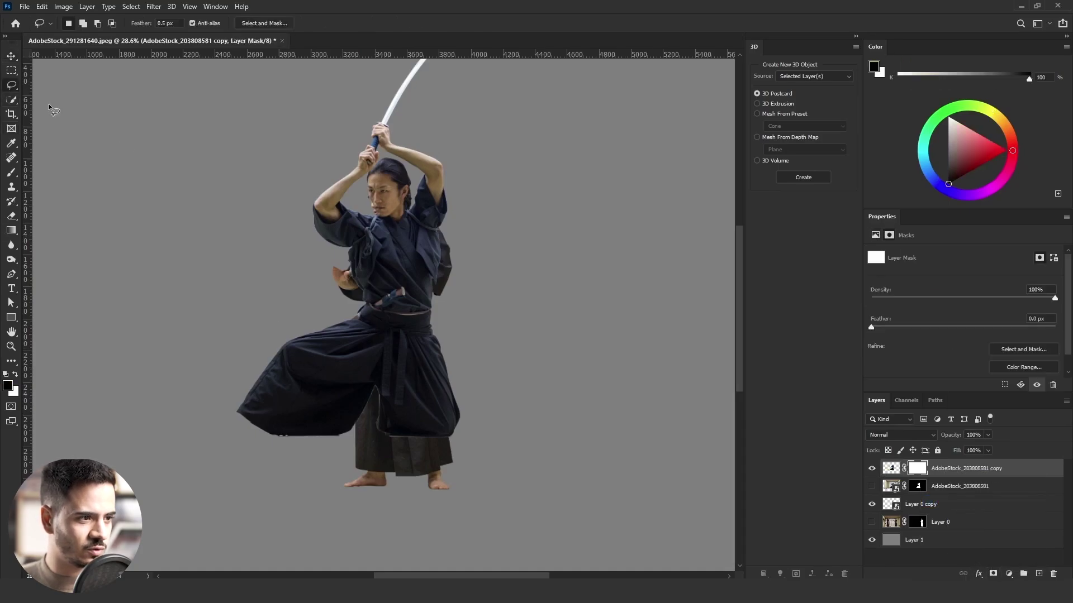
scroll(386, 332, up, 8)
drag(265, 264, 355, 314)
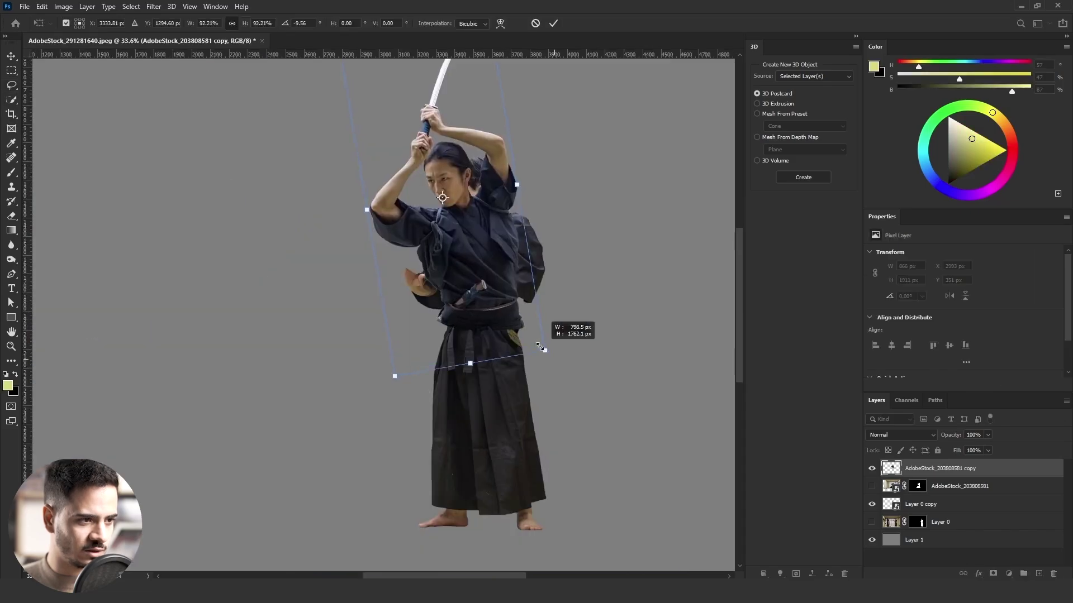
- Scale the sword-raising upper body to 82.45% over the standing figure's skirt and apply the transform
mouse_move(525, 349)
mouse_down()
mouse_move(529, 335)
mouse_move(505, 325)
mouse_move(508, 336)
mouse_move(545, 342)
mouse_move(516, 330)
mouse_up()
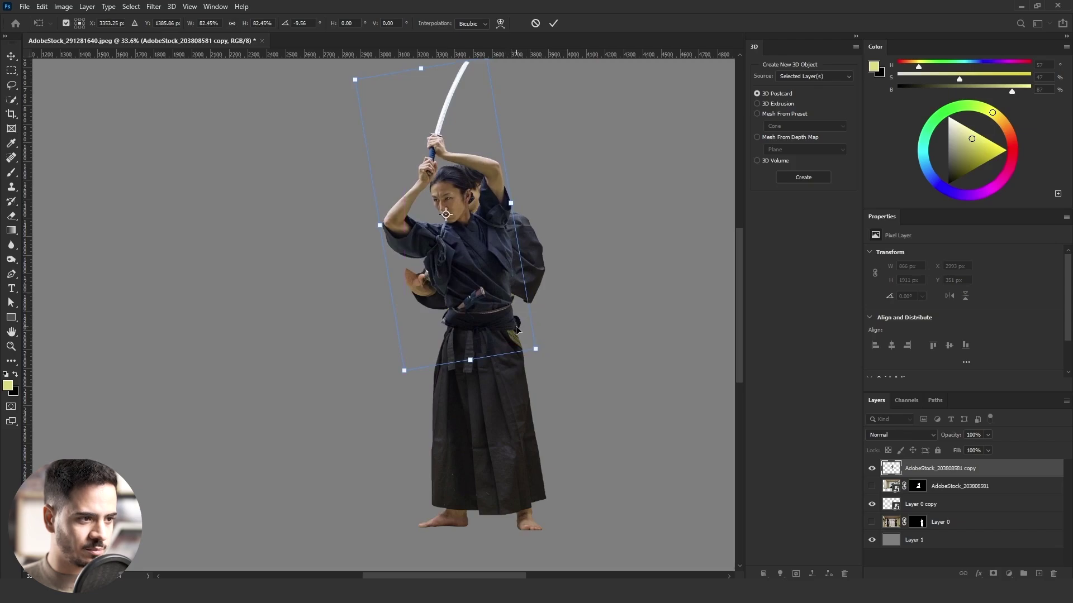
key(Return)
- Shrink and soften the Eraser brush at the waist, and nudge the upper body slightly with Free Transform
key(e)
alt+right_click(520, 337)
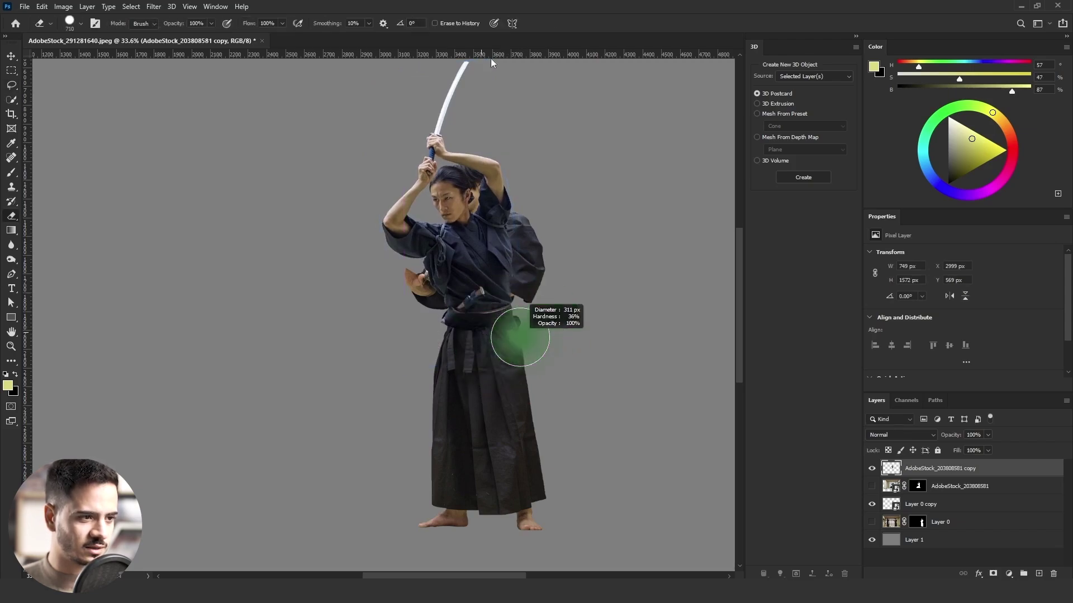
scroll(513, 277, up, 5)
alt+right_click(483, 347)
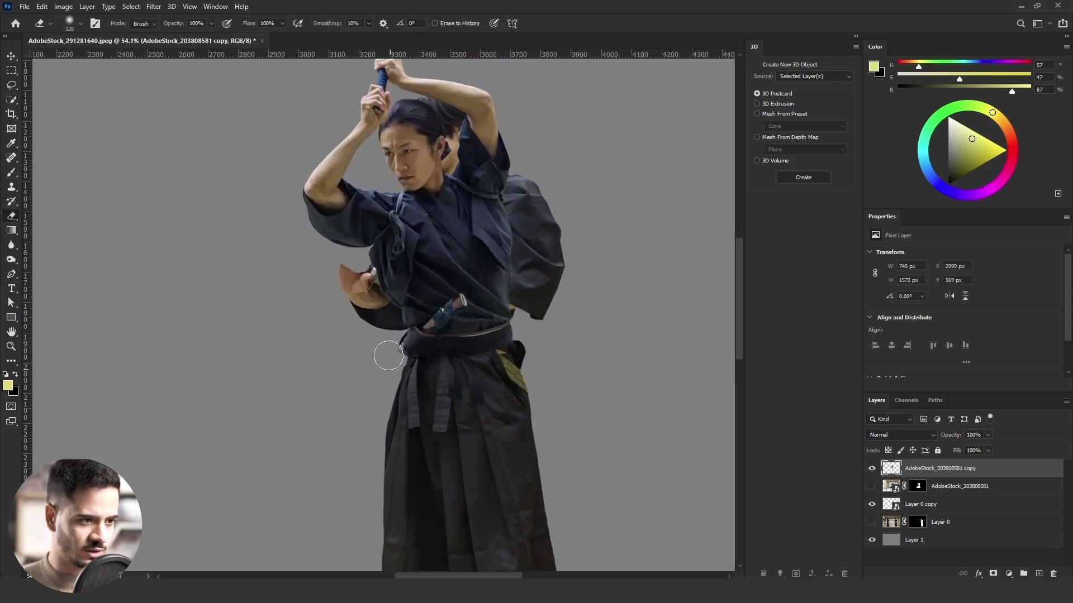
key(ctrl+t)
drag(523, 344, 524, 345)
key(Return)
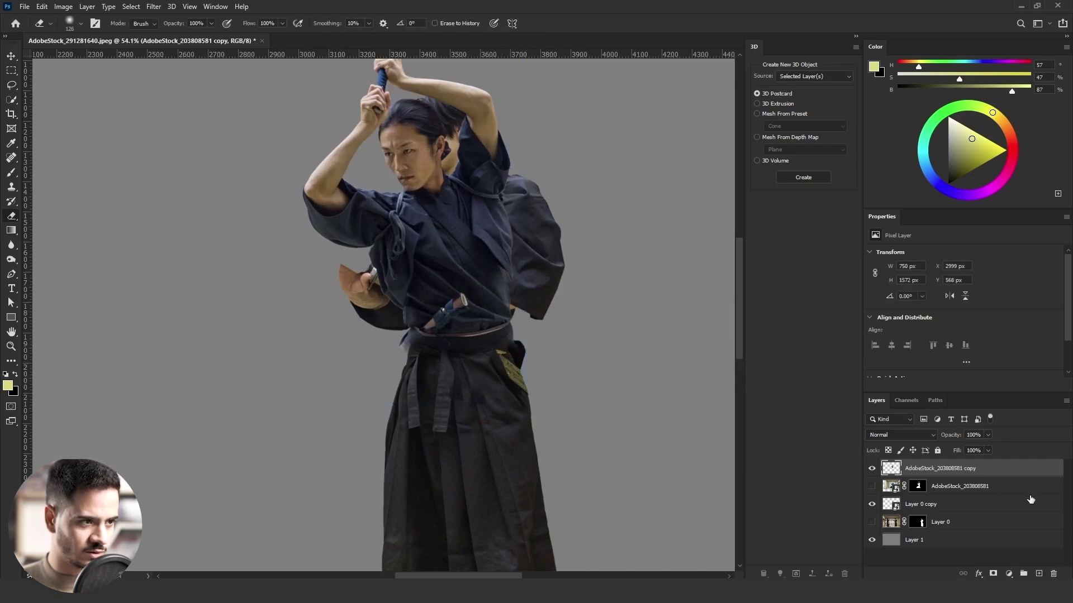
- Add a layer mask to Layer 0 copy and swap the foreground and background colours
click(919, 502)
click(992, 573)
scroll(493, 285, up, 2)
key(x)
- Mask out the standing figure's original sleeves, hand and head on Layer 0 copy with the Eraser
click(548, 310)
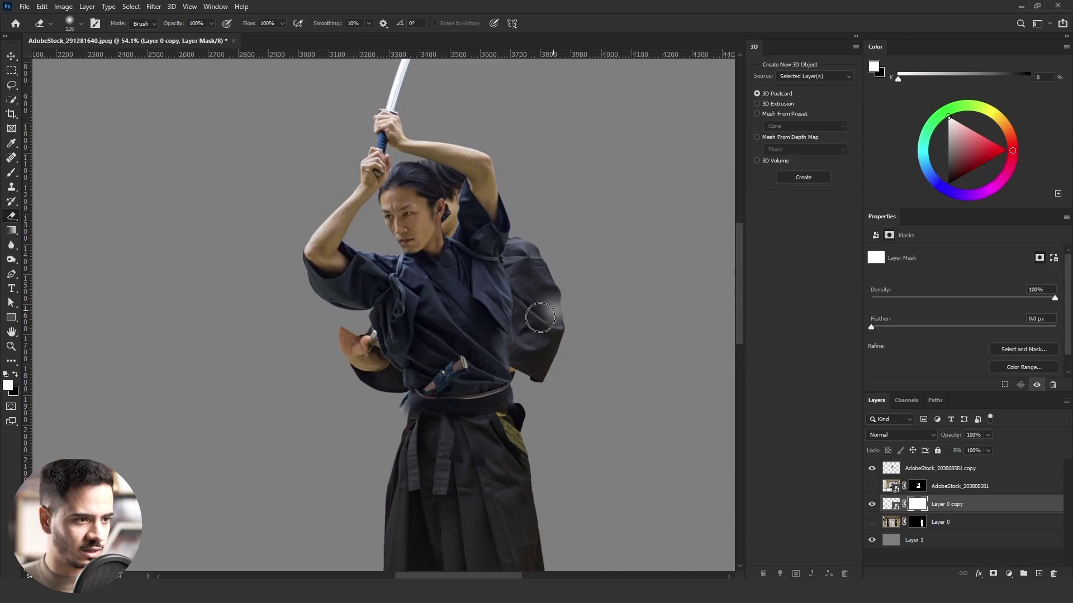
drag(542, 318, 542, 398)
mouse_move(554, 356)
mouse_down()
mouse_move(510, 354)
mouse_move(501, 373)
mouse_up()
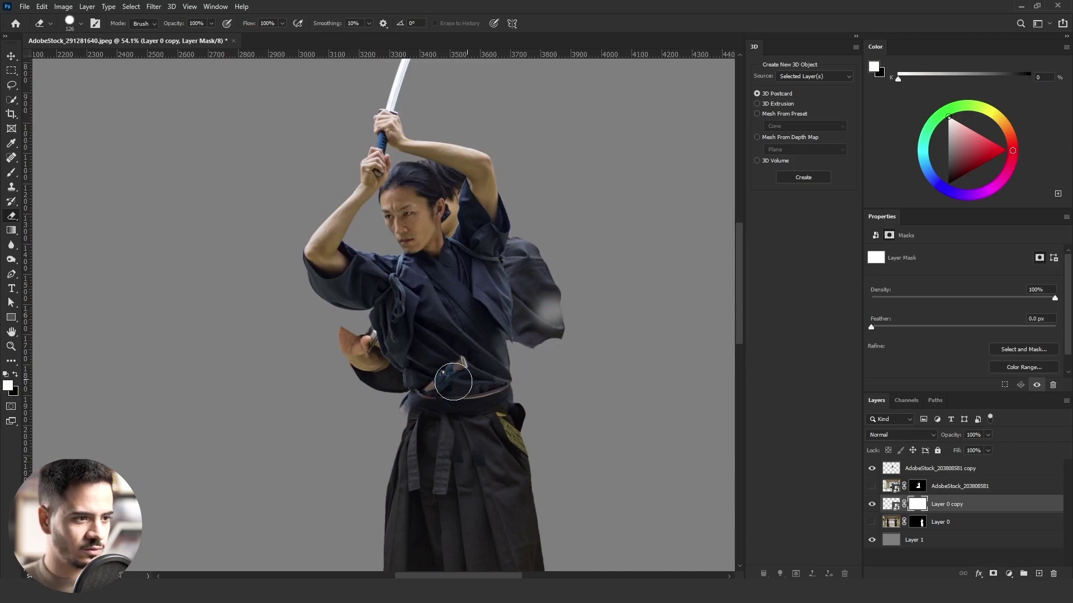
mouse_move(385, 369)
mouse_down()
mouse_move(354, 374)
mouse_move(426, 301)
mouse_move(359, 346)
mouse_up()
drag(442, 289, 474, 291)
mouse_move(448, 194)
mouse_down()
mouse_move(461, 249)
mouse_move(576, 267)
mouse_move(486, 304)
mouse_up()
alt+scroll(520, 239, down, 4)
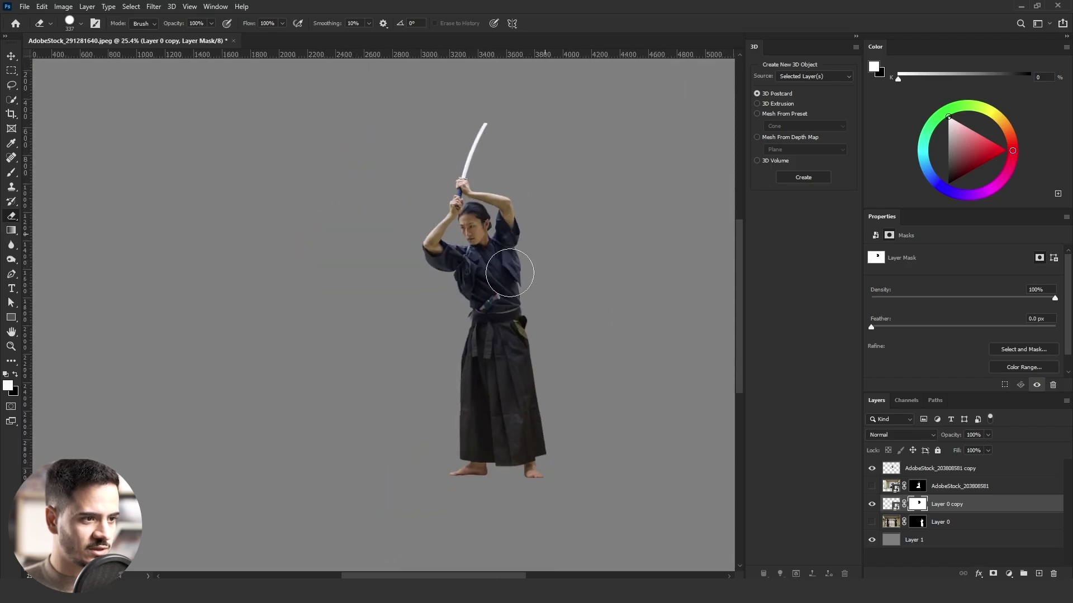
scroll(468, 267, up, 2)
alt+scroll(445, 335, down, 1)
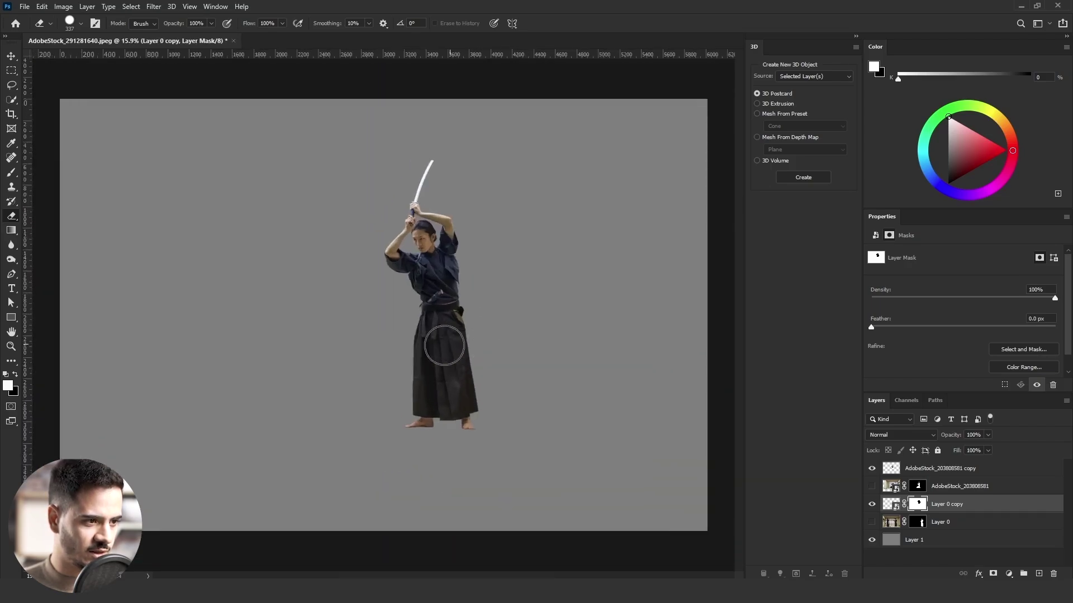
- Erase the leftover cloth fringe beside the belt on AdobeStock_203808581 copy with a smaller Eraser brush
alt+scroll(491, 341, up, 8)
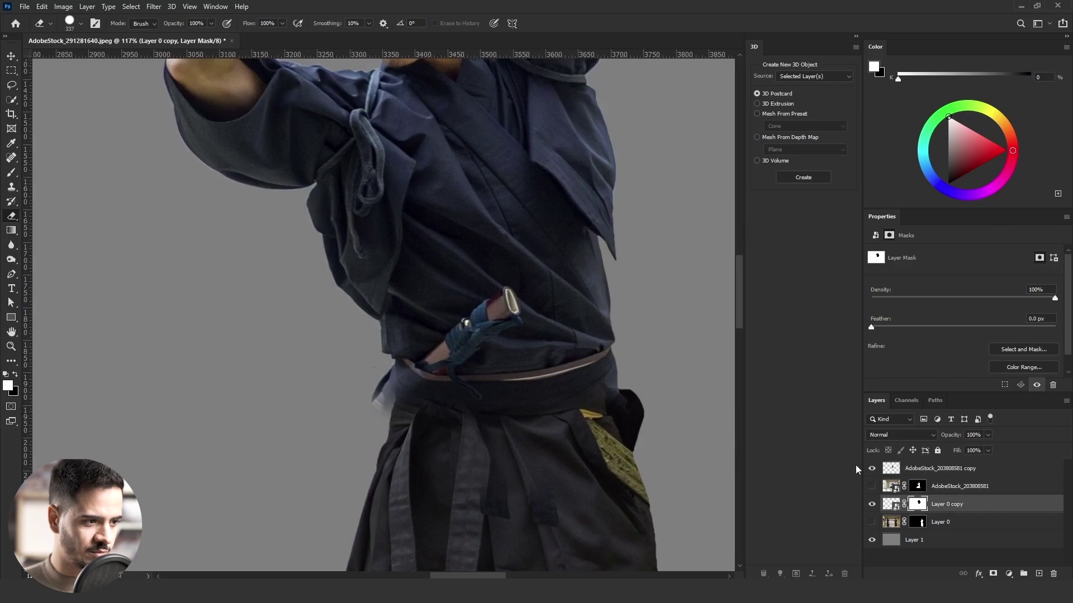
click(928, 469)
alt+drag(531, 426, 467, 430)
alt+scroll(381, 365, up, 4)
alt+drag(367, 375, 321, 386)
alt+scroll(331, 406, up, 4)
alt+drag(387, 398, 376, 399)
mouse_move(400, 451)
mouse_down()
mouse_move(404, 392)
mouse_move(425, 447)
mouse_move(441, 342)
mouse_move(422, 475)
mouse_move(427, 420)
mouse_up()
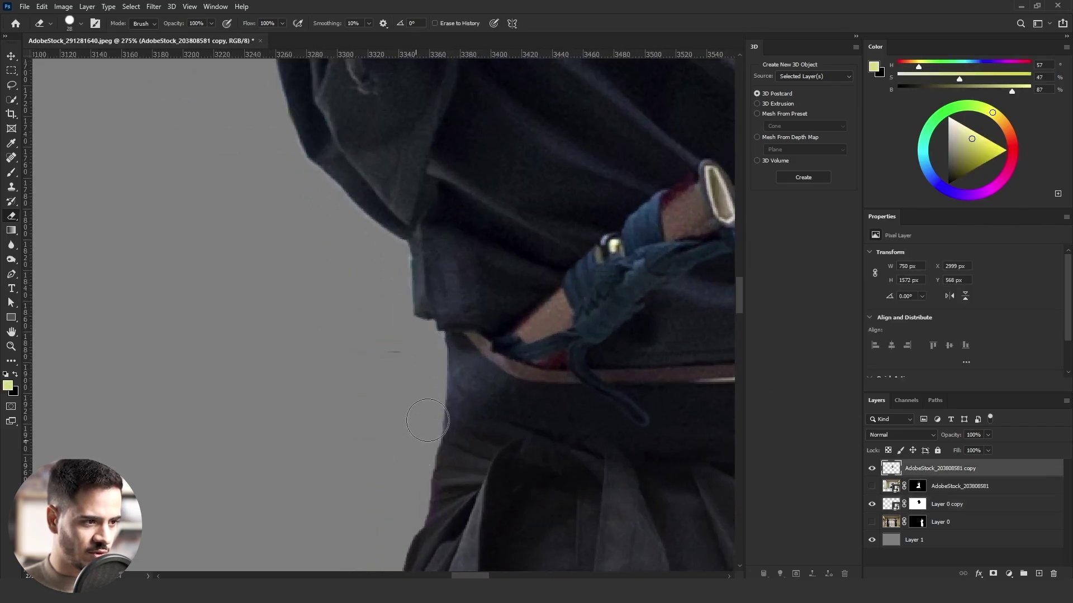
- Add a new layer clipped to Layer 0 copy and set its blend mode to Color
click(916, 503)
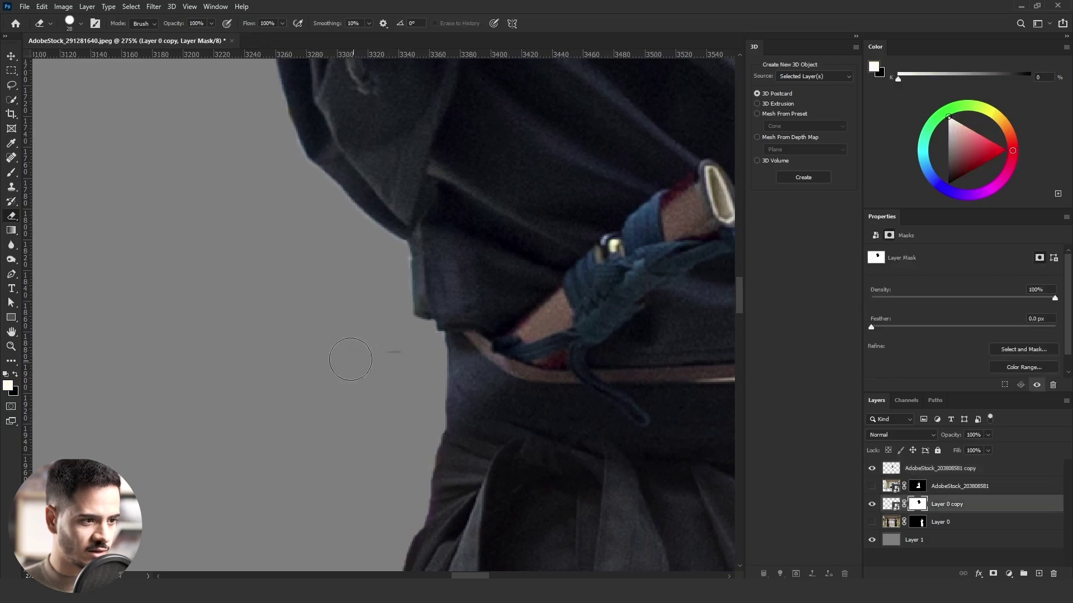
alt+scroll(424, 326, down, 6)
alt+scroll(423, 326, down, 1)
key(b)
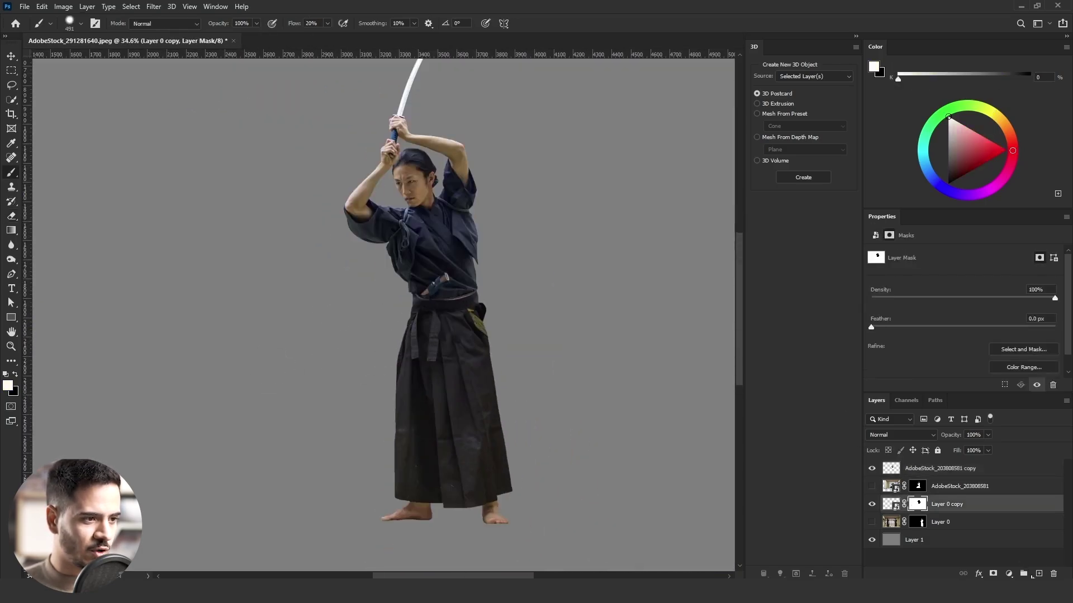
click(1039, 574)
click(901, 434)
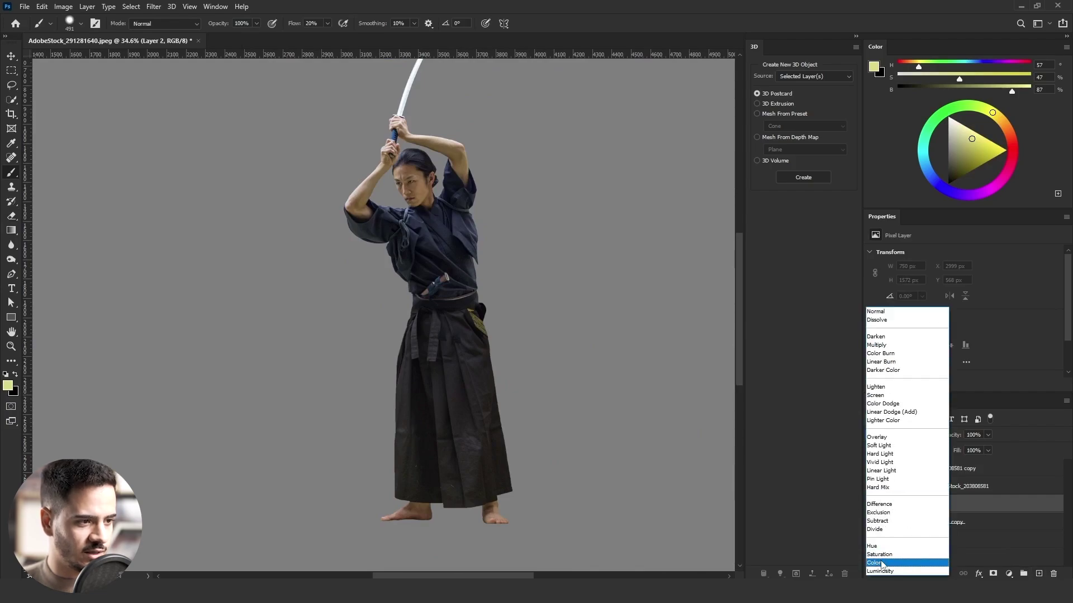
click(882, 567)
- Tint the hakama on Layer 2 with a soft brush using the blue sampled from the jacket
click(80, 24)
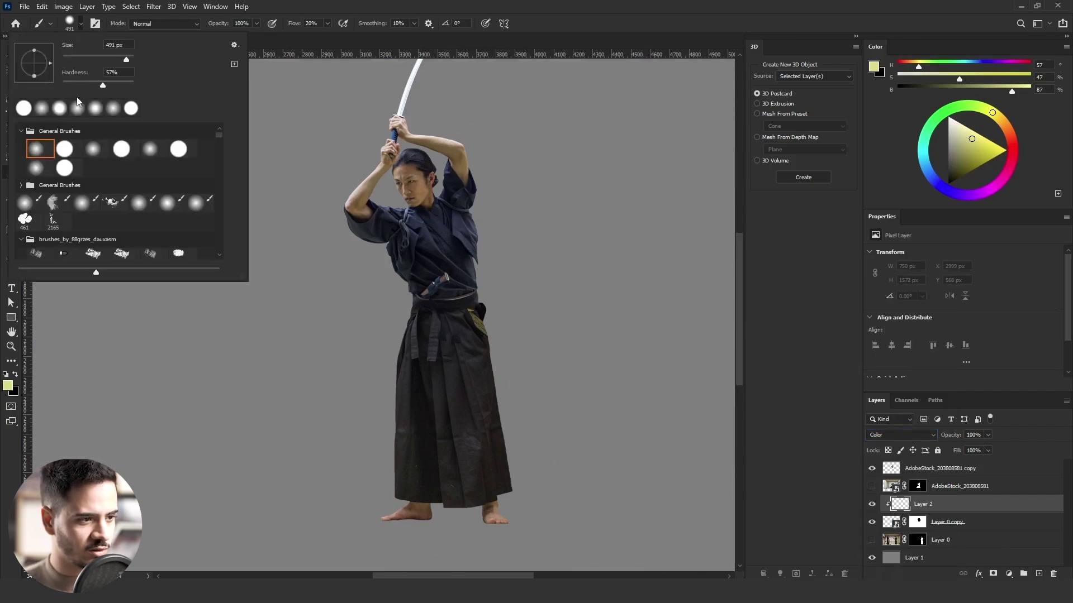
click(44, 152)
key(Return)
alt+click(444, 229)
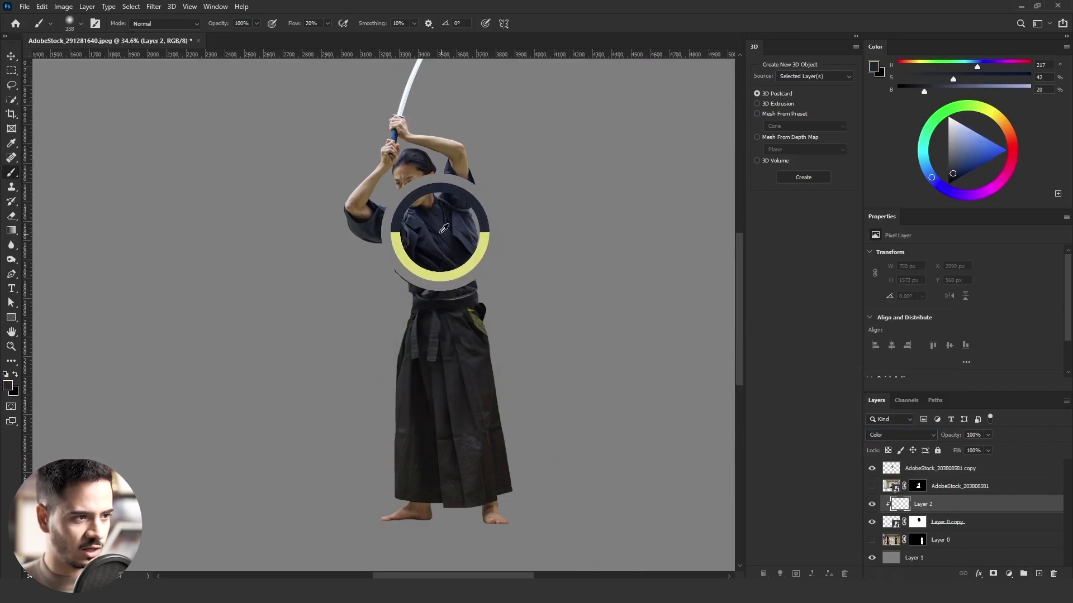
mouse_move(466, 433)
mouse_down()
mouse_move(437, 322)
mouse_move(488, 315)
mouse_up()
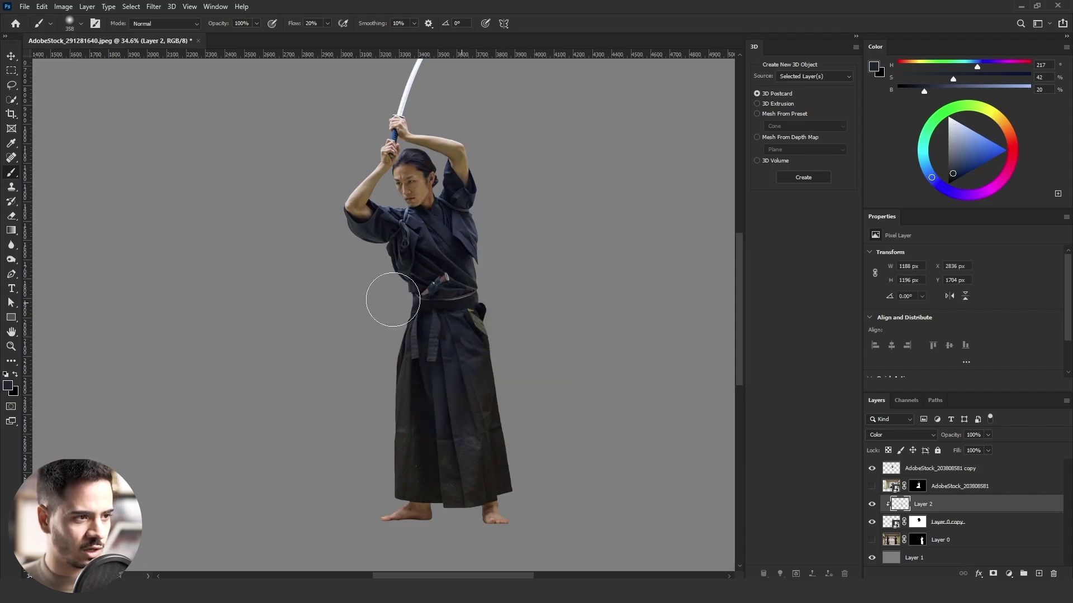
mouse_move(393, 300)
mouse_down()
mouse_move(463, 401)
mouse_move(495, 513)
mouse_move(374, 466)
mouse_move(388, 493)
mouse_move(403, 263)
mouse_up()
alt+right_click(525, 347)
drag(479, 346, 496, 472)
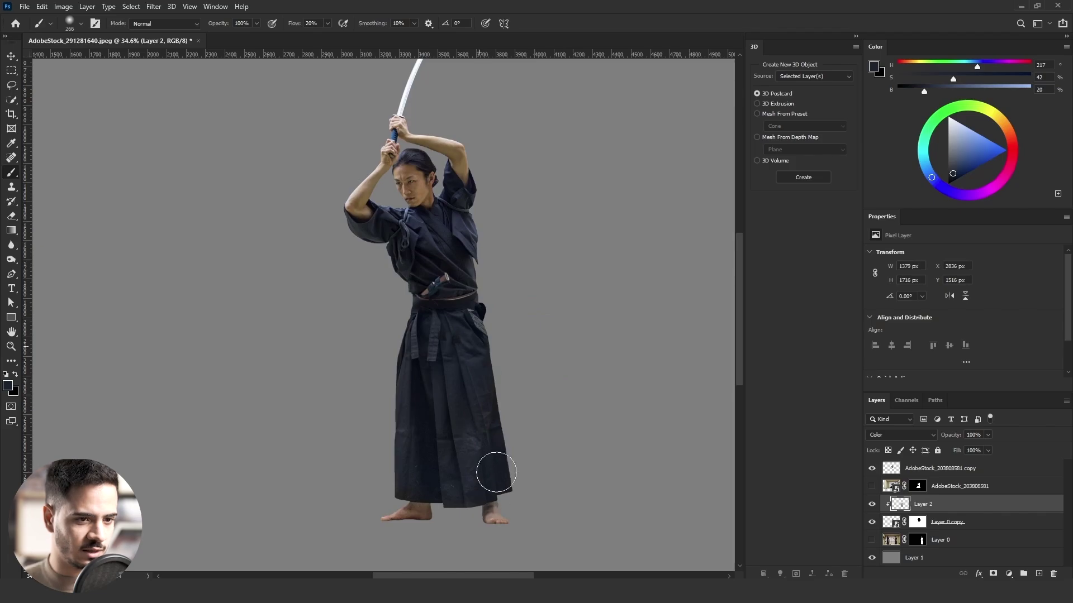
- Split Layer 2's Blend If shadow range for the underlying layer, starting at 13, to fade the tint from the darkest tones
double_click(950, 503)
drag(238, 166, 792, 159)
key(alt)
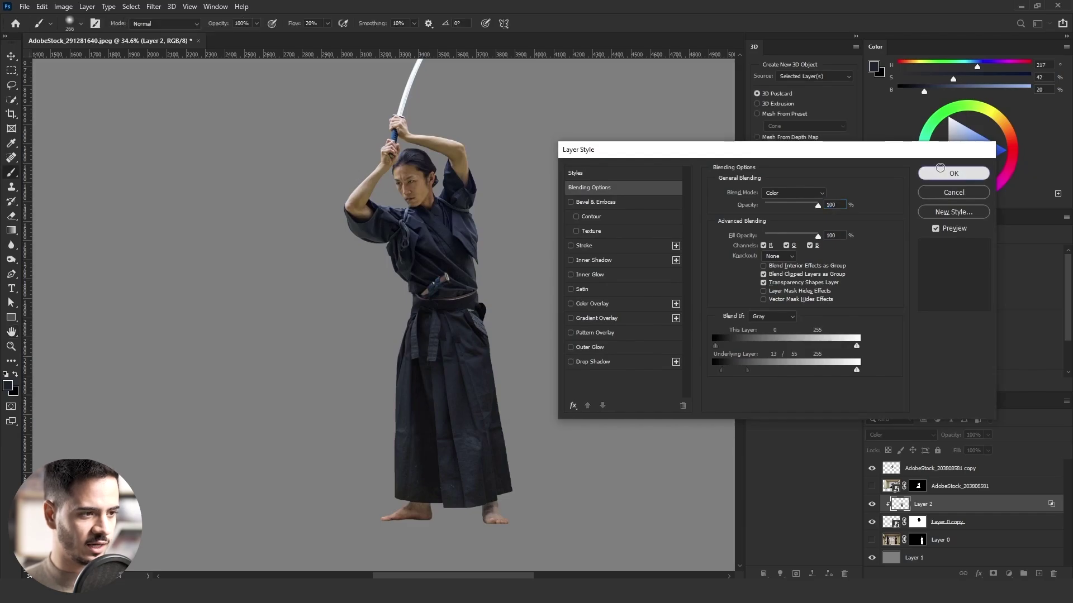
click(953, 174)
- Add a clipped Luminosity layer between Layer 2 and Layer 0 copy, and sample a dark tone near the belt
scroll(547, 298, down, 4)
click(953, 524)
key(ctrl+shift+alt+n)
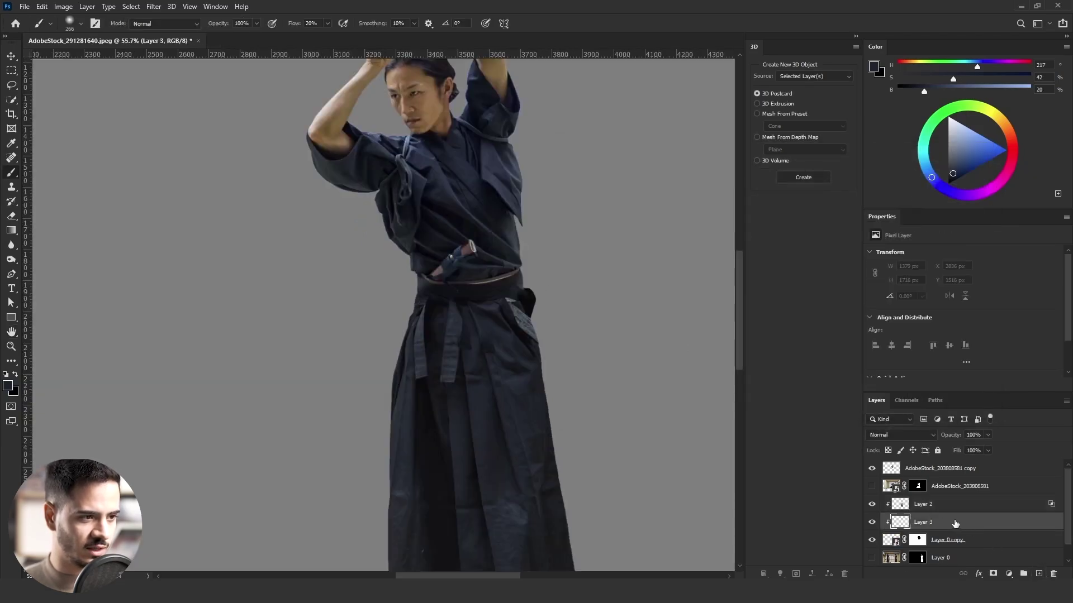
drag(953, 524, 957, 496)
alt+click(471, 283)
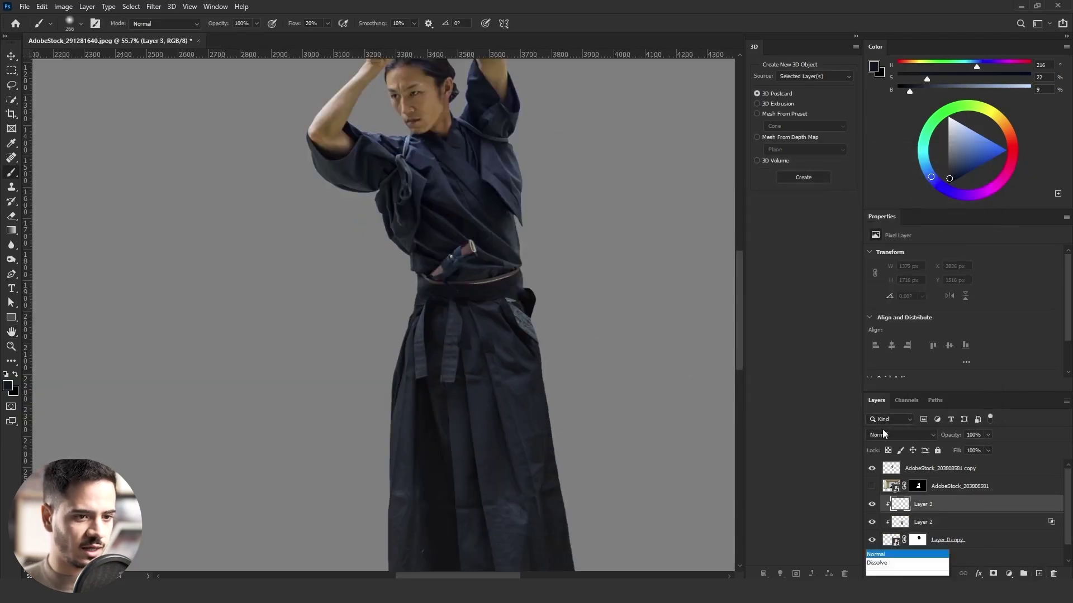
click(883, 434)
click(883, 570)
drag(920, 512, 928, 528)
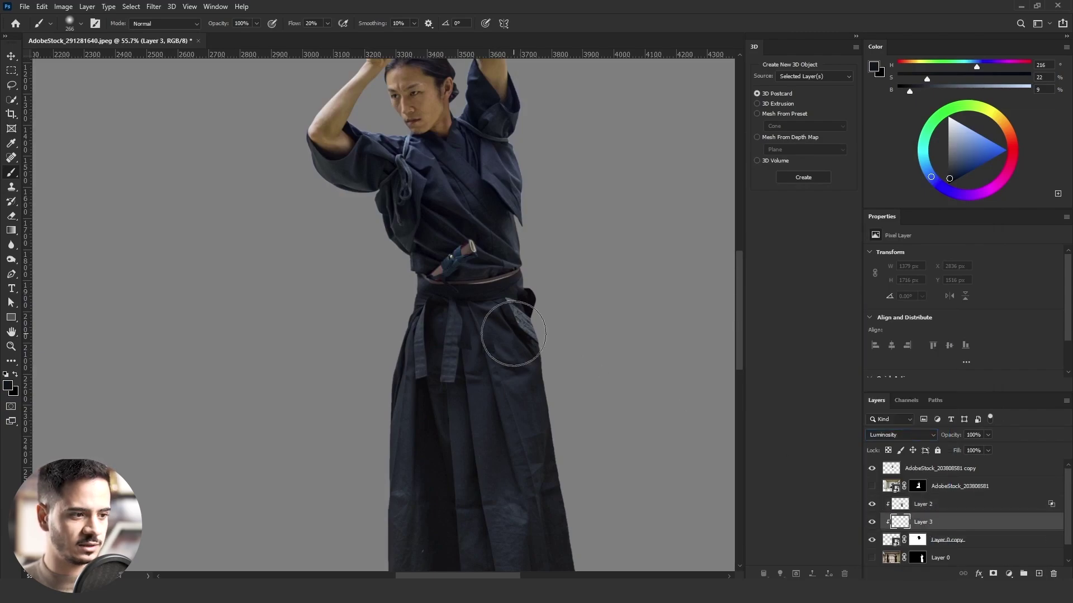
- Darken the pouch at the hip and the hakama's front on Layer 3 with large soft brush strokes
alt+right_click(513, 333)
mouse_move(516, 330)
mouse_down()
mouse_move(404, 342)
mouse_move(476, 323)
mouse_up()
alt+right_click(553, 318)
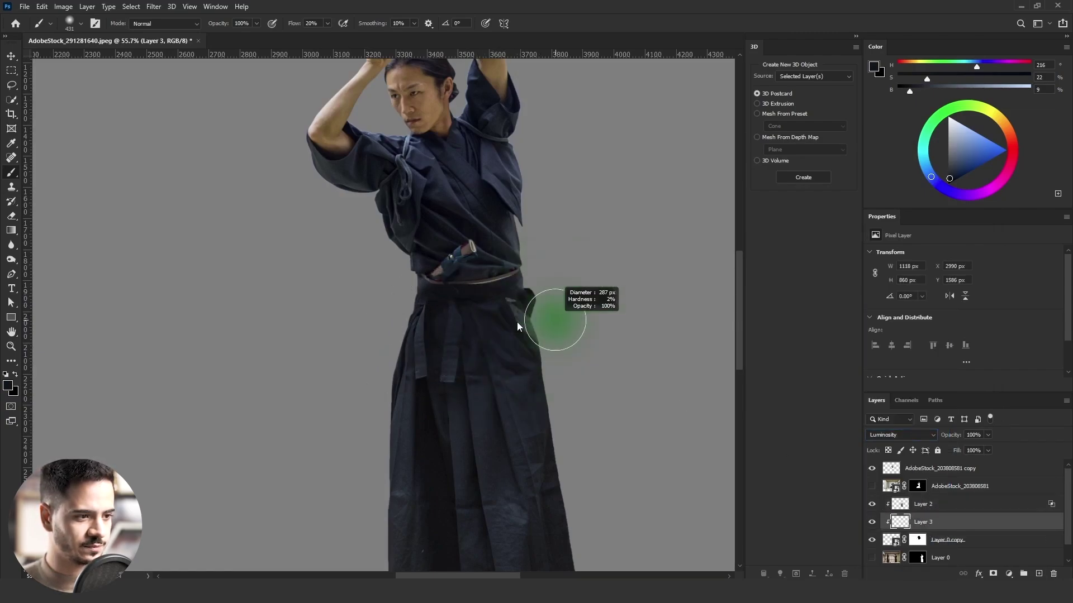
scroll(430, 515, down, 1)
mouse_move(437, 448)
mouse_down()
mouse_move(443, 388)
mouse_move(406, 366)
mouse_move(433, 355)
mouse_move(436, 527)
mouse_up()
- Shade the hakama's folds and outer edge on Layer 3 with a near-black blue sampled from the figure, varying the soft brush size
alt+click(448, 163)
alt+right_click(492, 467)
alt+right_click(506, 530)
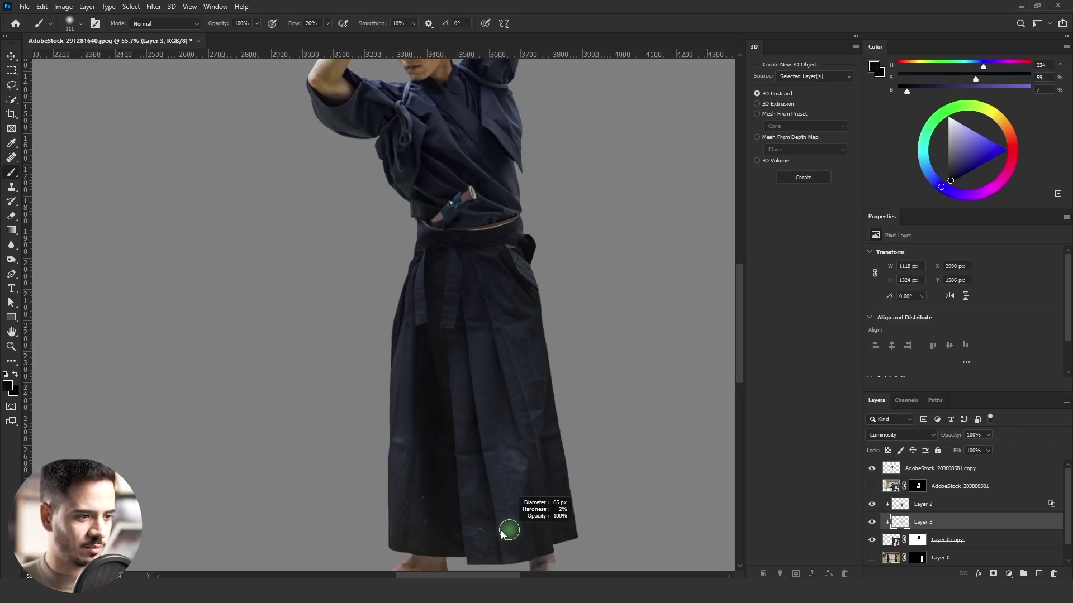
drag(499, 557, 477, 369)
key(ctrl+z)
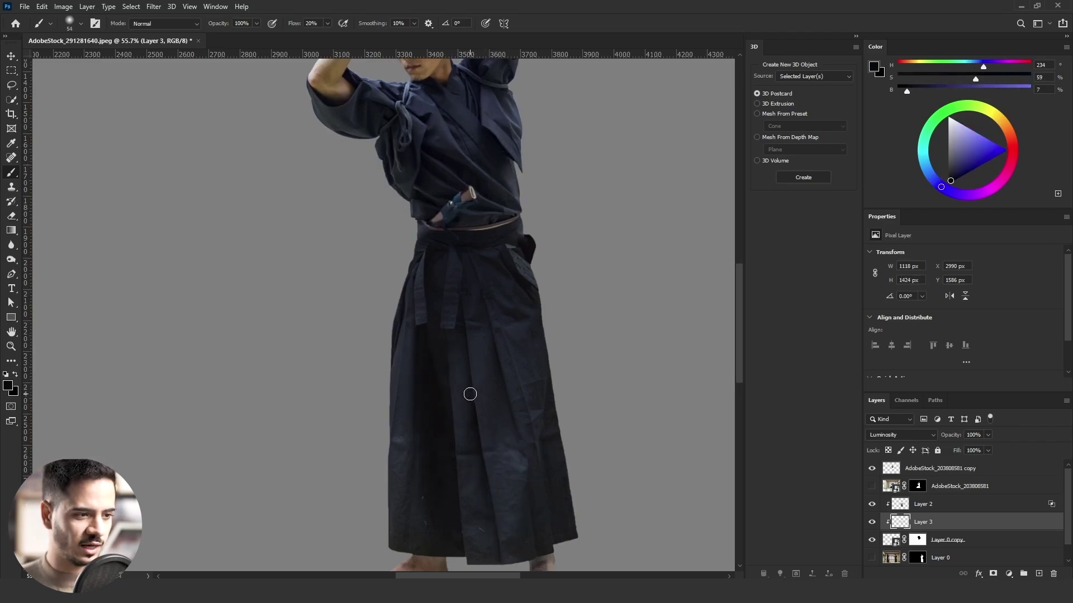
drag(523, 445, 471, 260)
alt+right_click(553, 420)
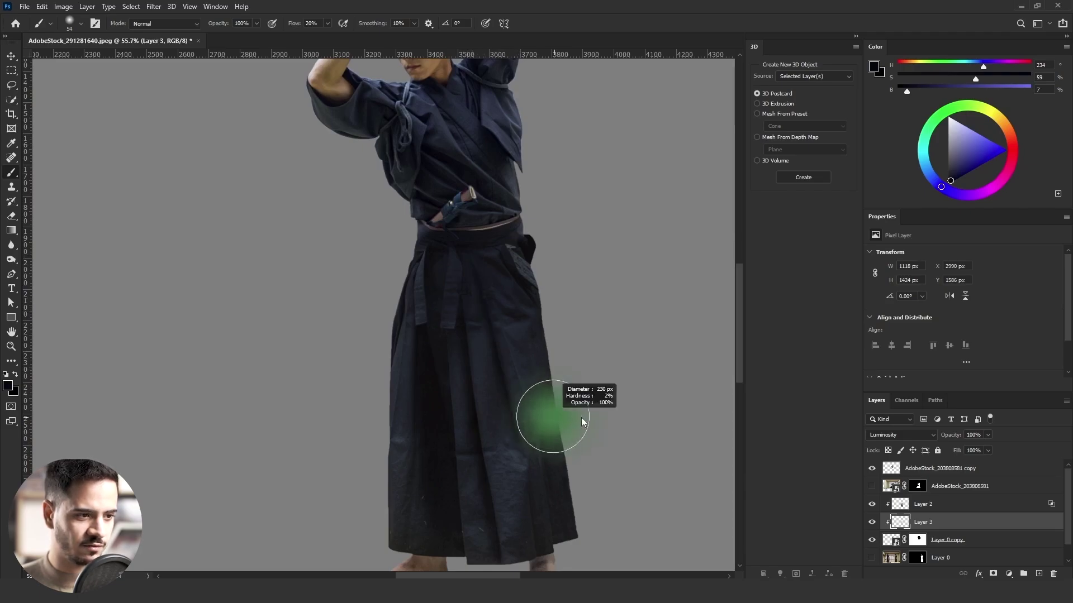
drag(548, 412, 573, 573)
- Add a clipped Brightness/Contrast adjustment above Layer 2 with brightness 97 and contrast 67
scroll(462, 460, down, 4)
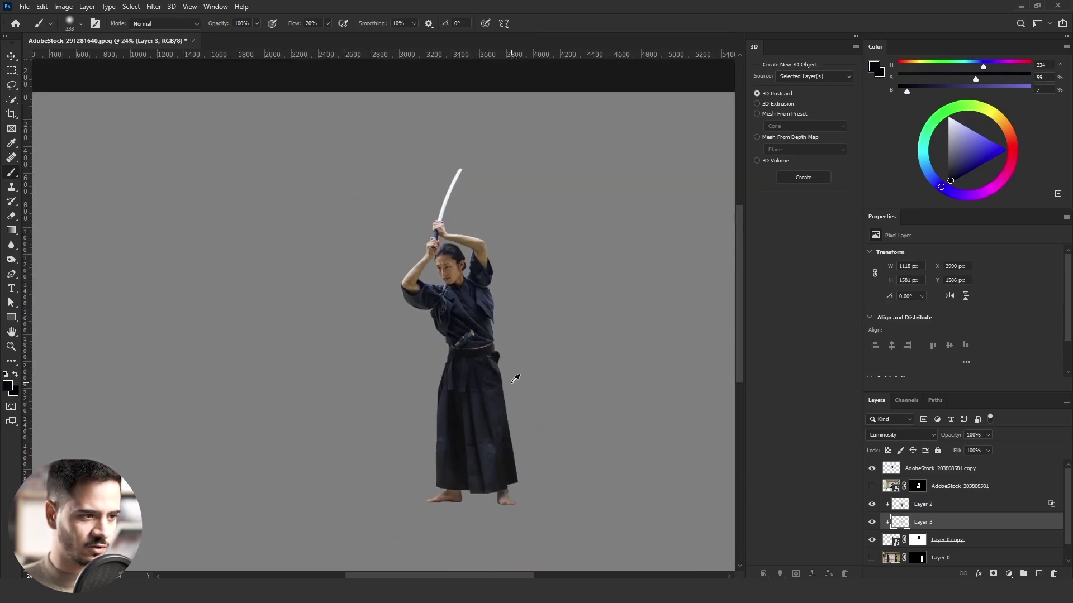
scroll(536, 503, up, 2)
click(986, 541)
click(1008, 574)
click(1021, 414)
key(ctrl+])
key(ctrl+])
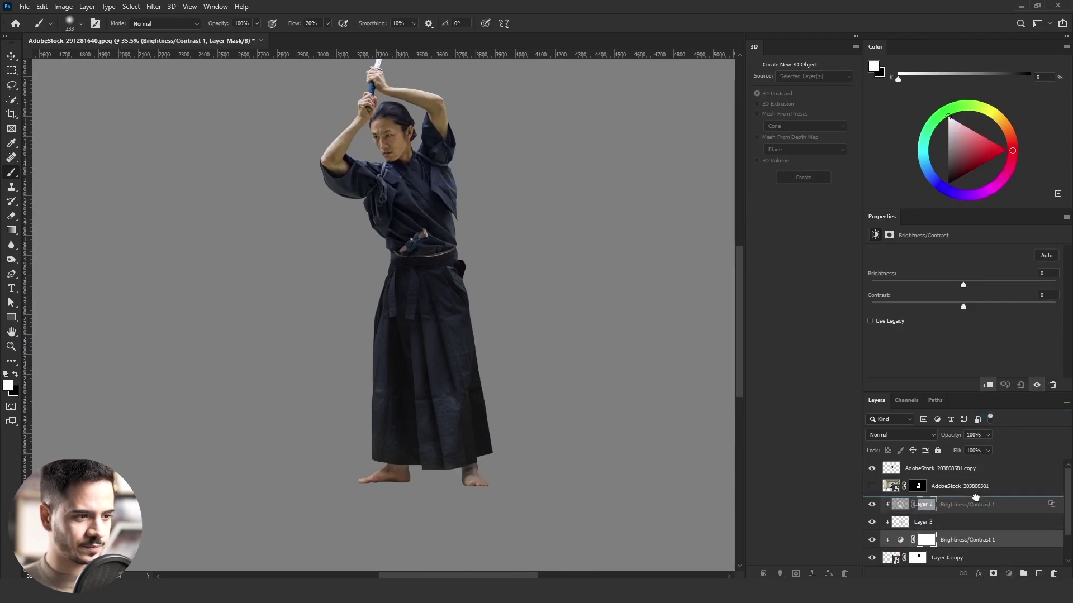
drag(984, 290, 1005, 306)
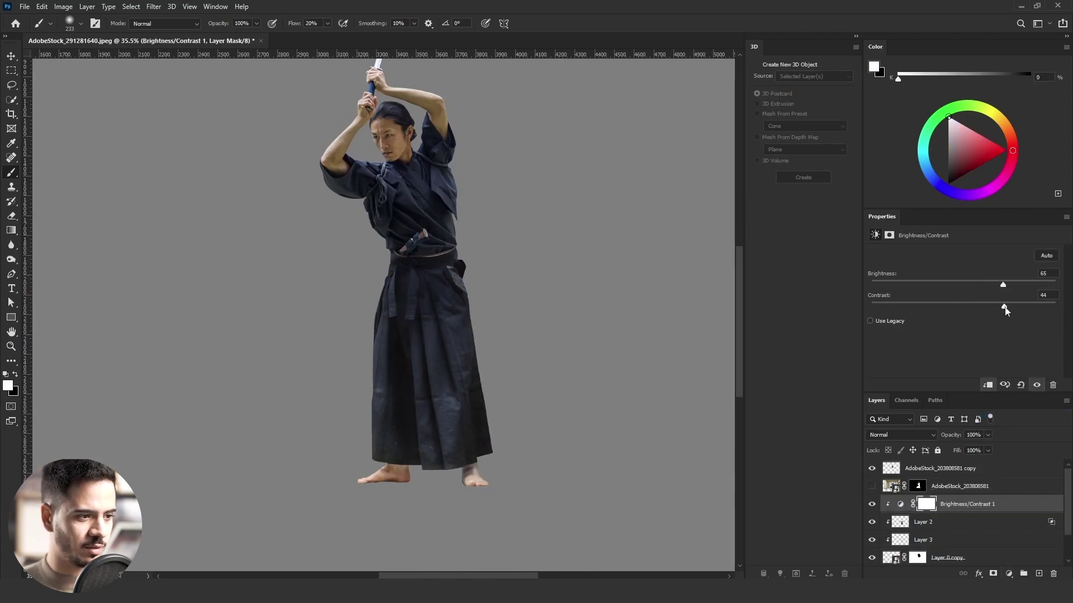
click(1022, 284)
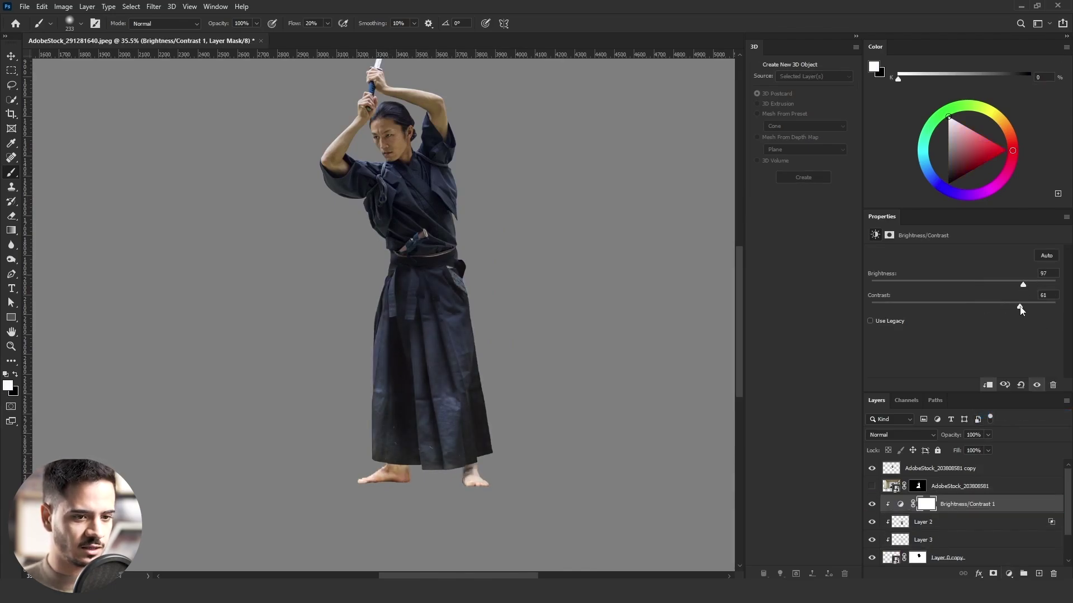
- Split the Brightness/Contrast adjustment's underlying-layer Blend If shadows to 0 / 62
double_click(1017, 509)
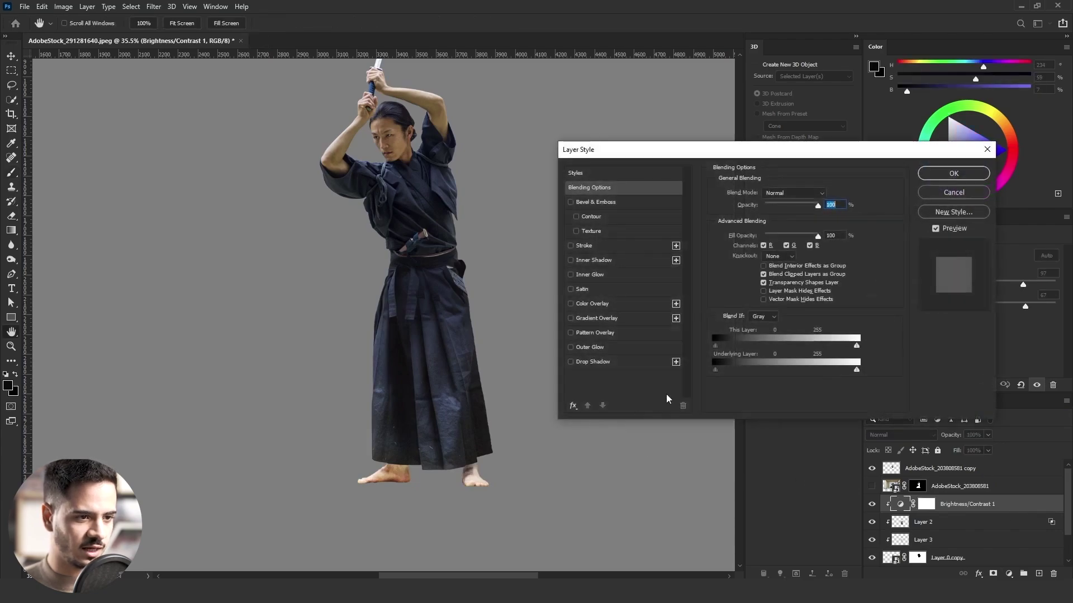
mouse_move(733, 371)
mouse_down()
mouse_move(764, 372)
mouse_move(712, 373)
mouse_up()
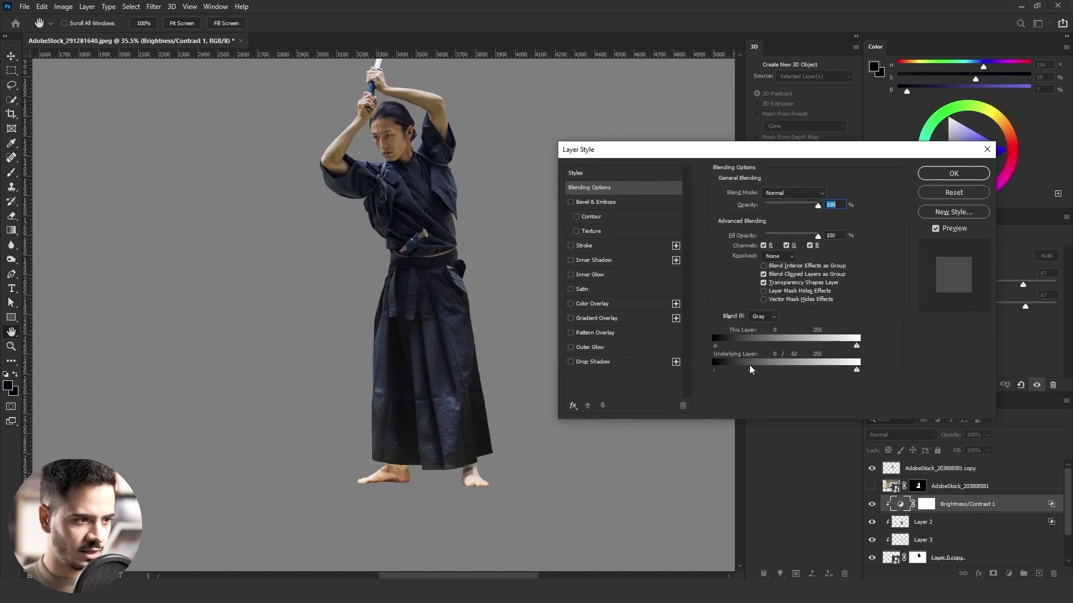
click(943, 176)
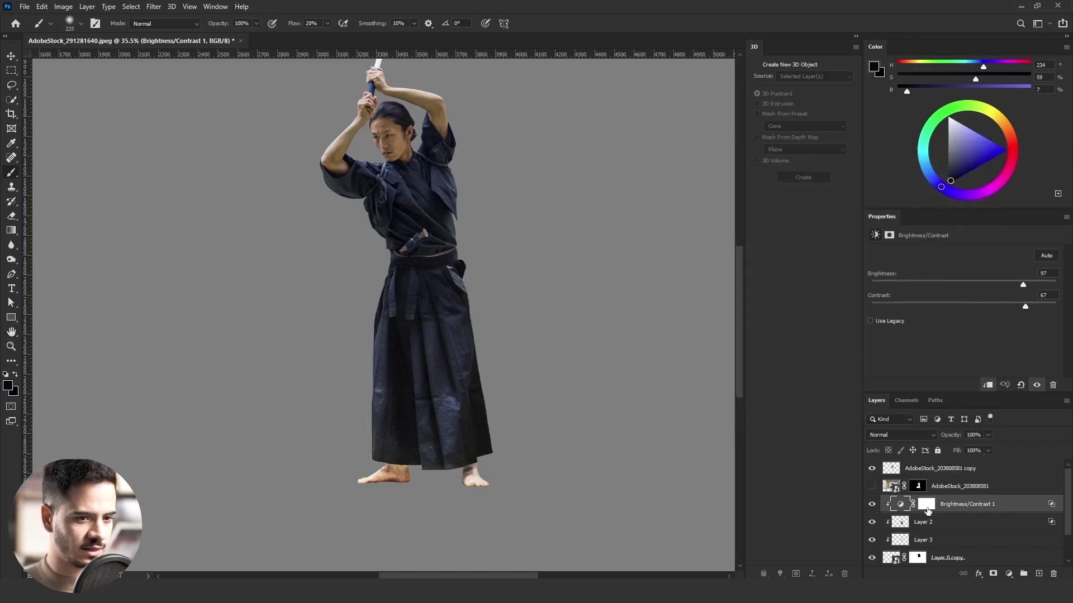
- Invert the Brightness/Contrast mask to black and fade it with a white-to-transparent gradient from the waist to the lower hakama
click(926, 507)
key(ctrl+i)
click(14, 233)
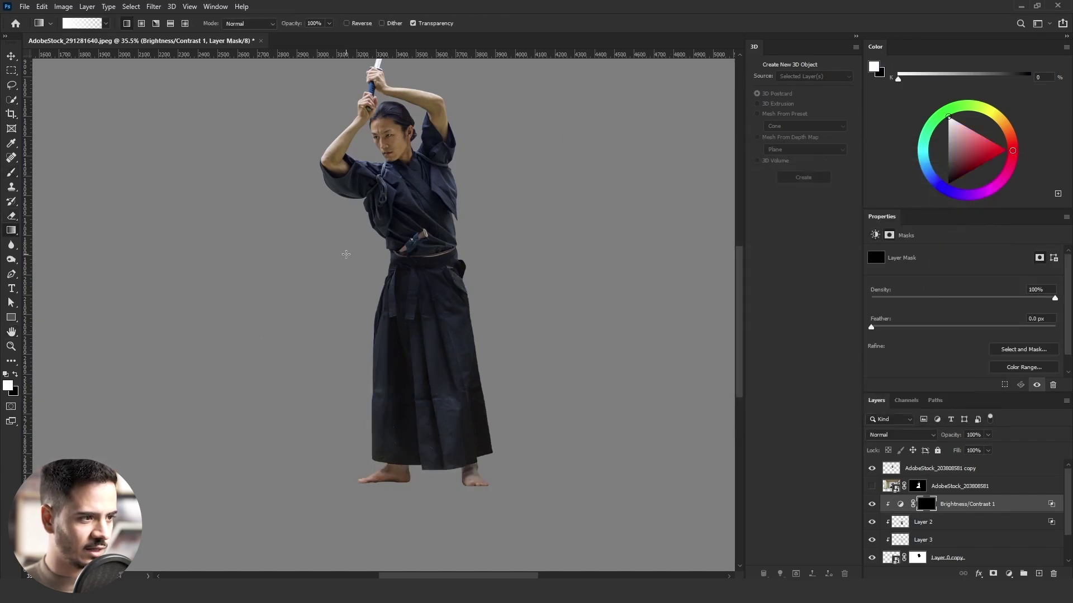
drag(422, 279, 422, 426)
scroll(488, 323, down, 4)
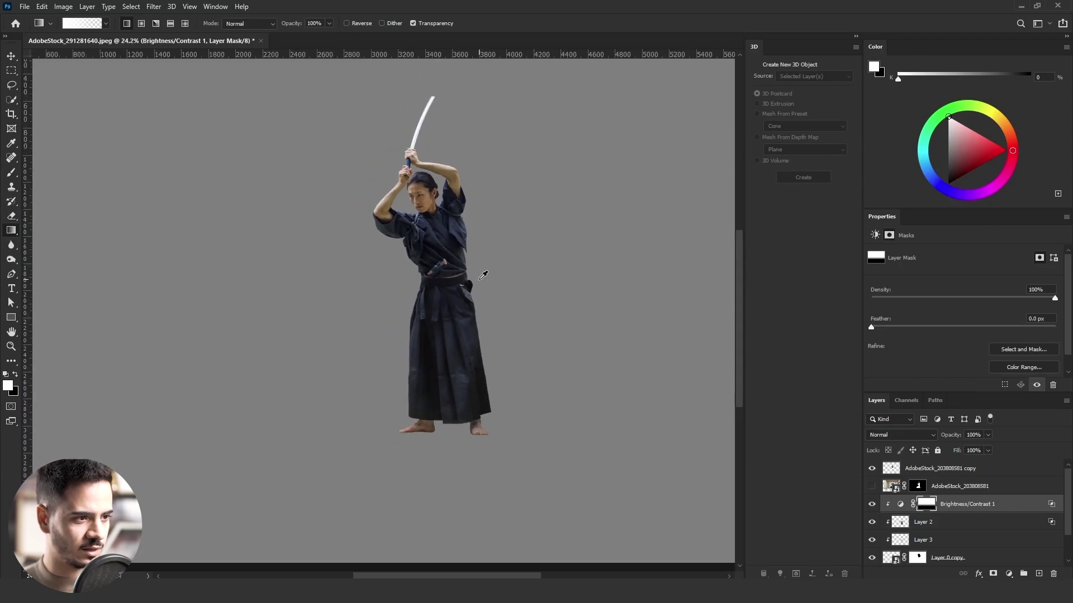
scroll(482, 275, up, 2)
key(b)
key(x)
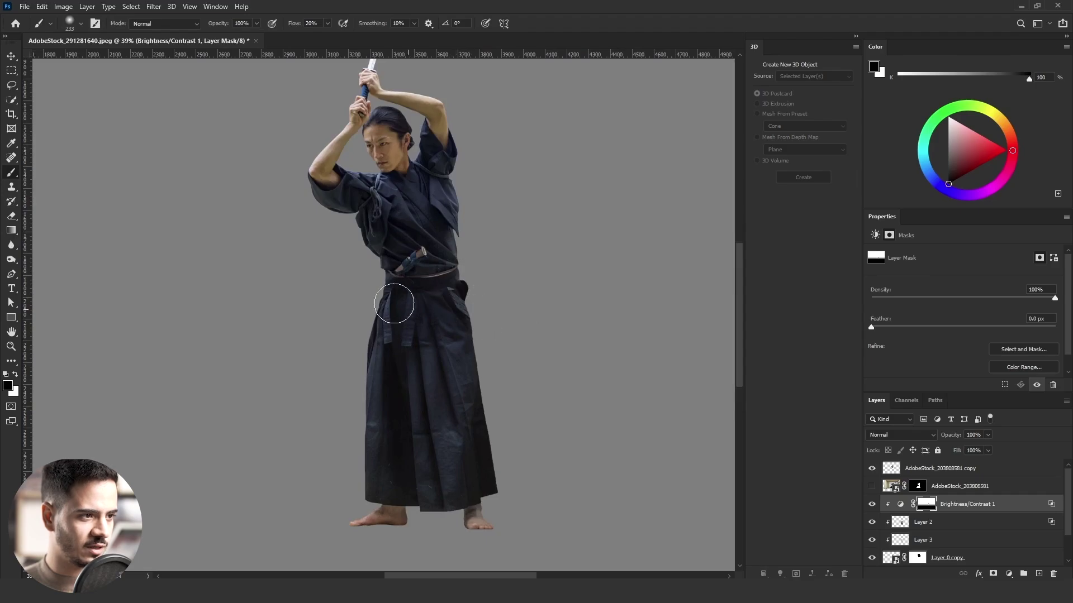
- Stamp the composited figure onto a new layer without the grey background, with its source layers grouped and hidden
scroll(607, 329, down, 1)
scroll(592, 318, down, 1)
scroll(627, 259, up, 1)
key(ctrl+shift+alt+e)
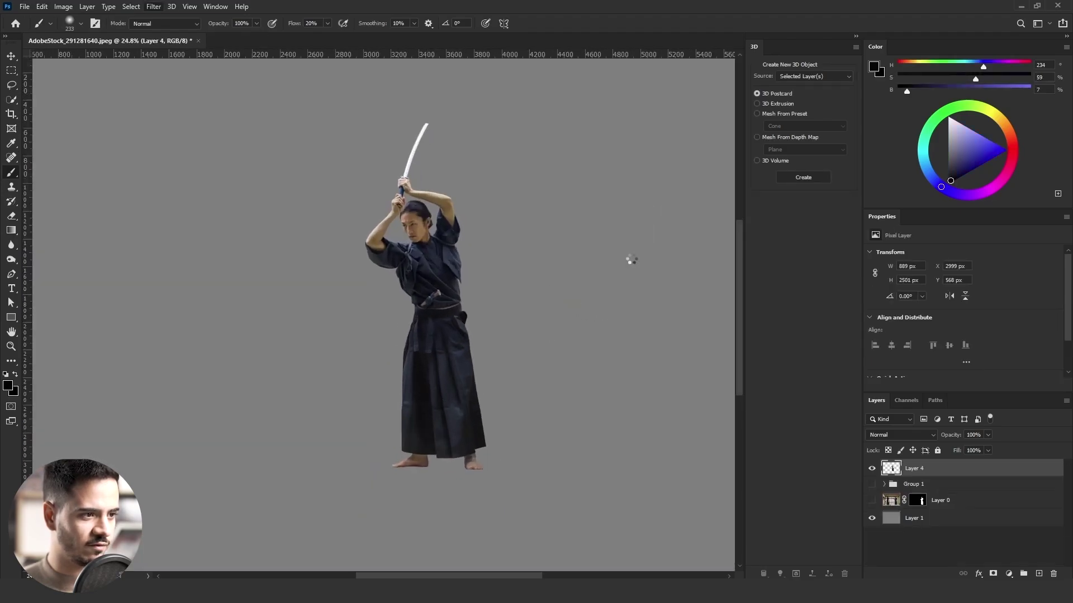
- Apply the Camera Raw Filter to Layer 4 with highlights -100 and shadows +64
key(ctrl+shift+a)
drag(857, 295, 802, 296)
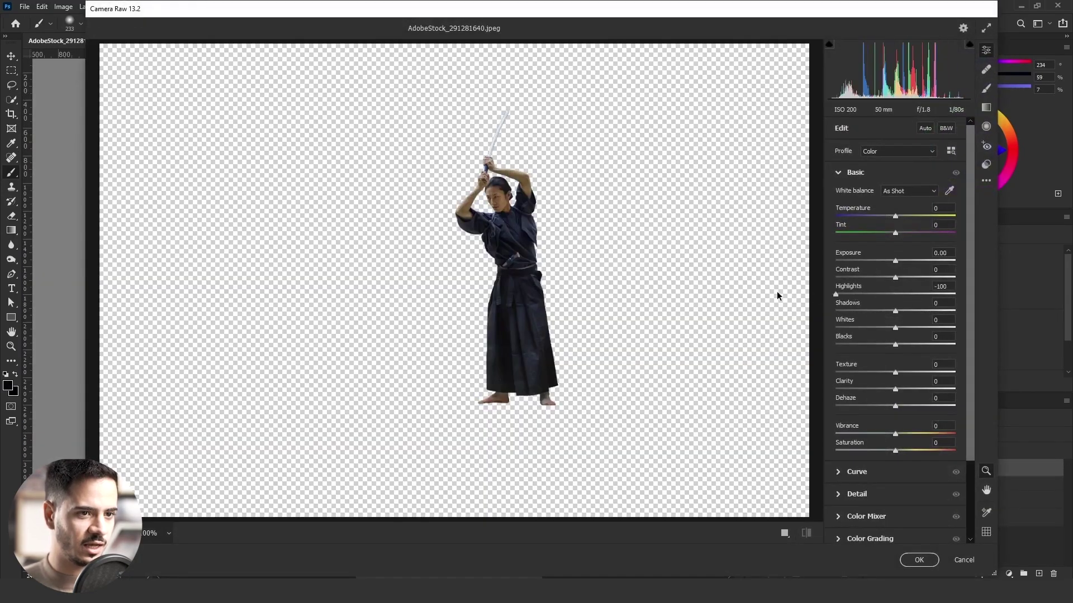
drag(895, 311, 934, 313)
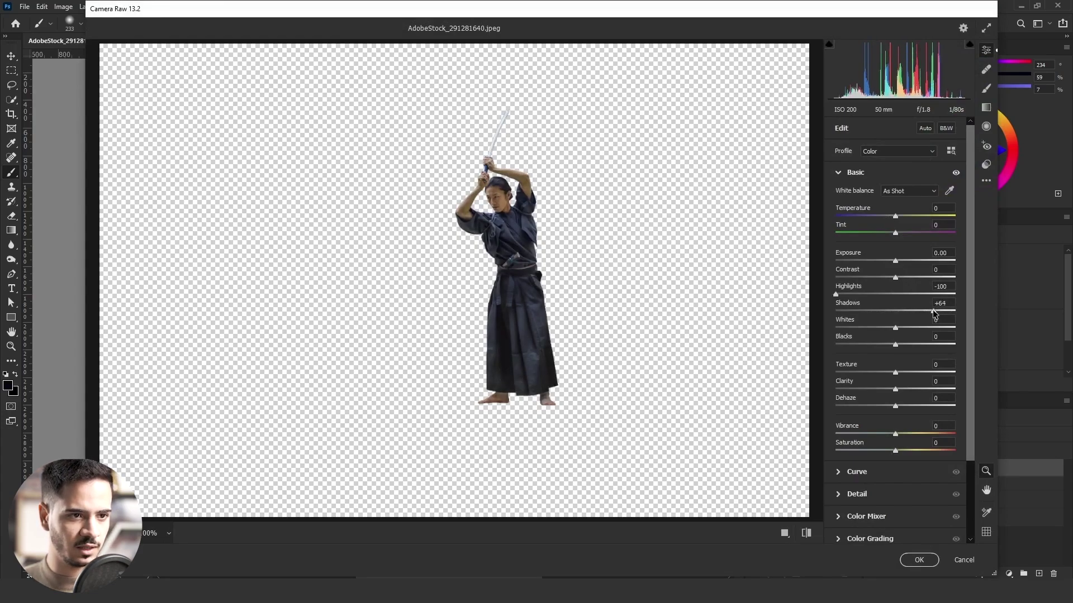
click(915, 555)
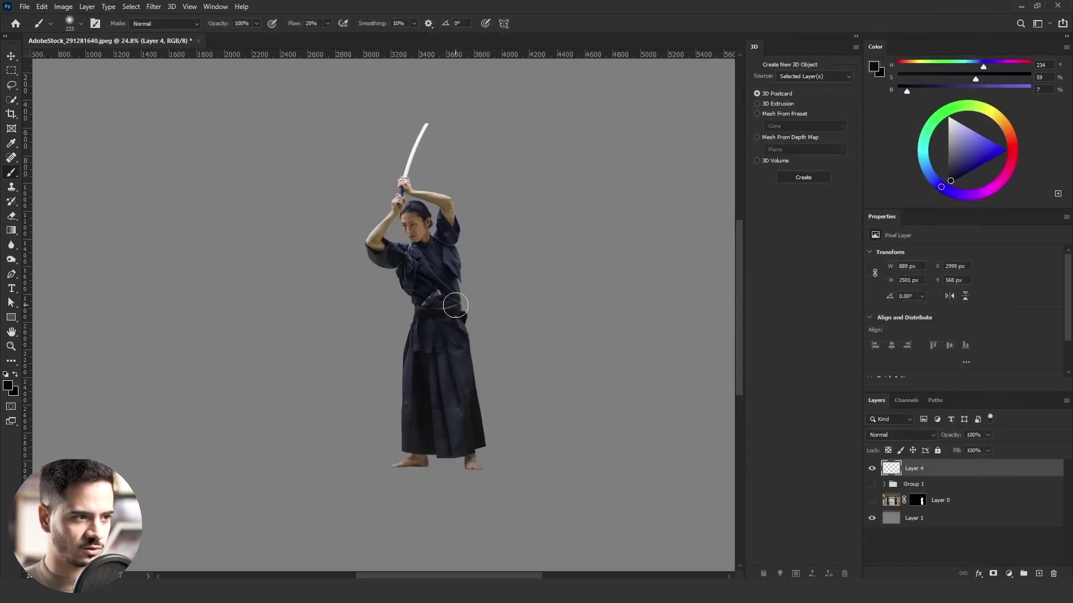
- Convert Layer 4 to a smart object and bring it into the Final render.png temple scene
scroll(437, 241, down, 1)
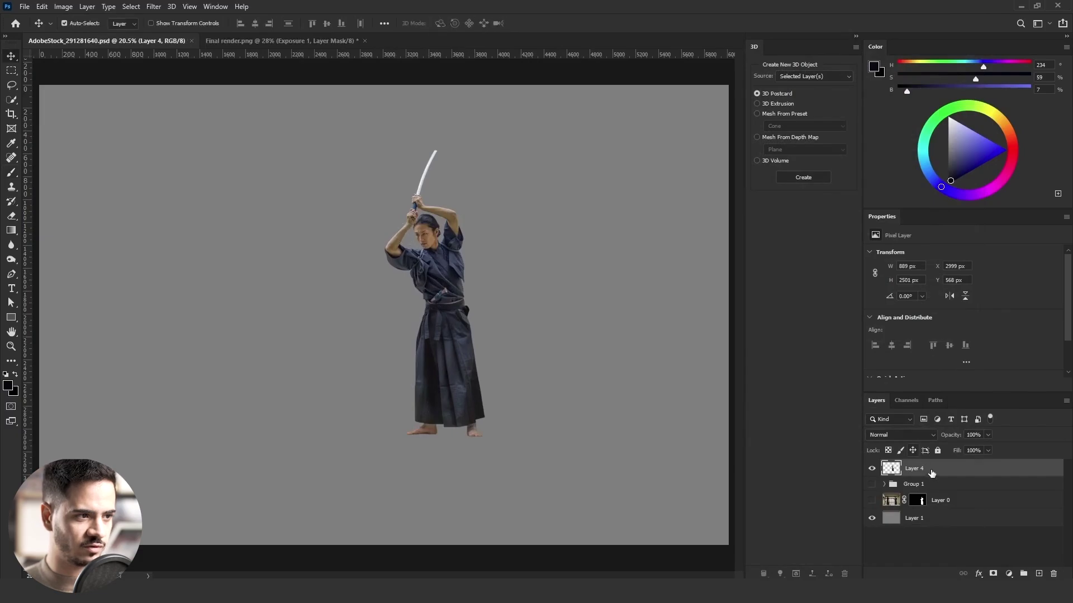
right_click(930, 474)
click(966, 153)
drag(436, 308, 284, 333)
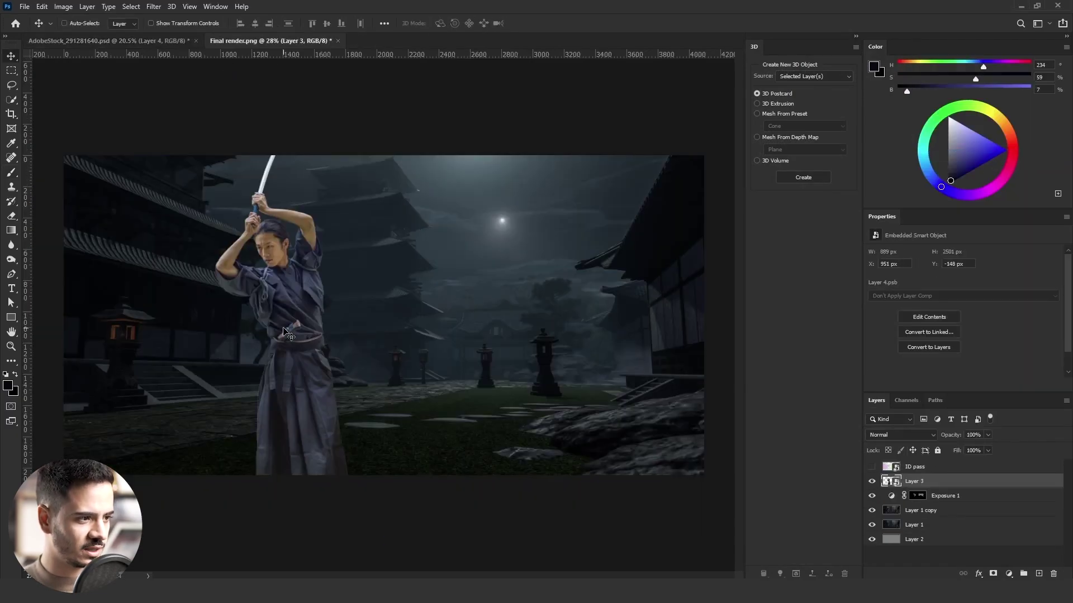
- Scale the samurai down to about 326 × 919 px, flip him horizontally, and place him on the stone path near the temple steps
key(ctrl+t)
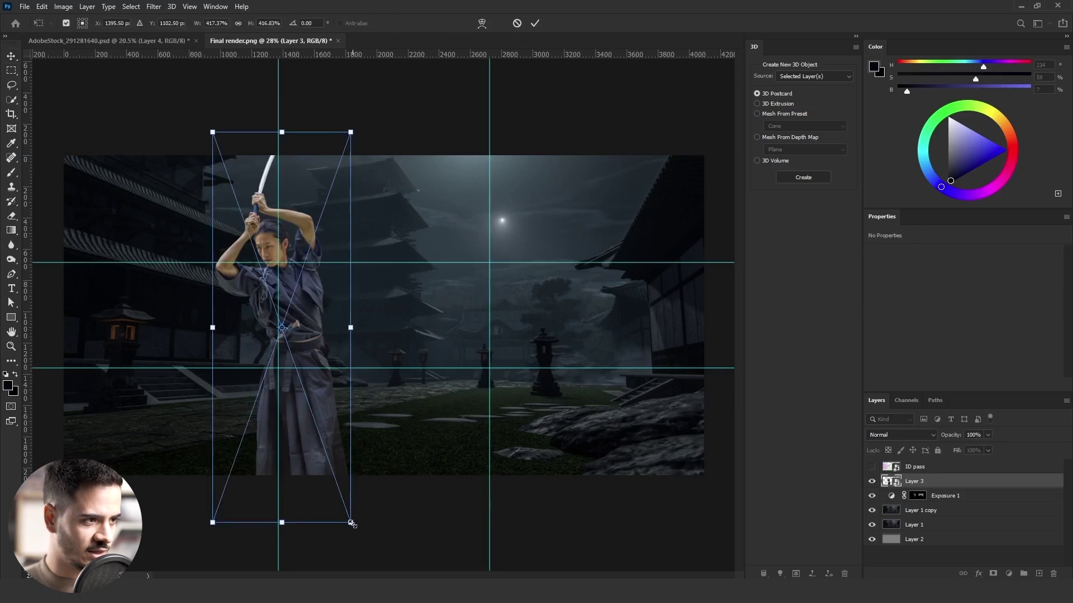
drag(351, 522, 312, 412)
right_click(299, 385)
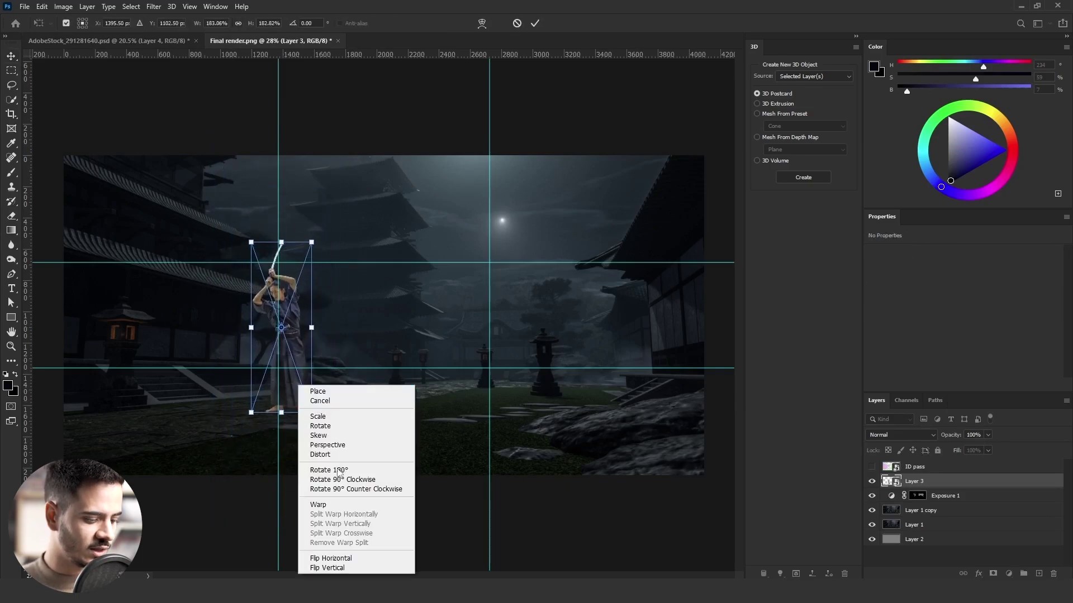
click(356, 560)
drag(305, 378, 289, 387)
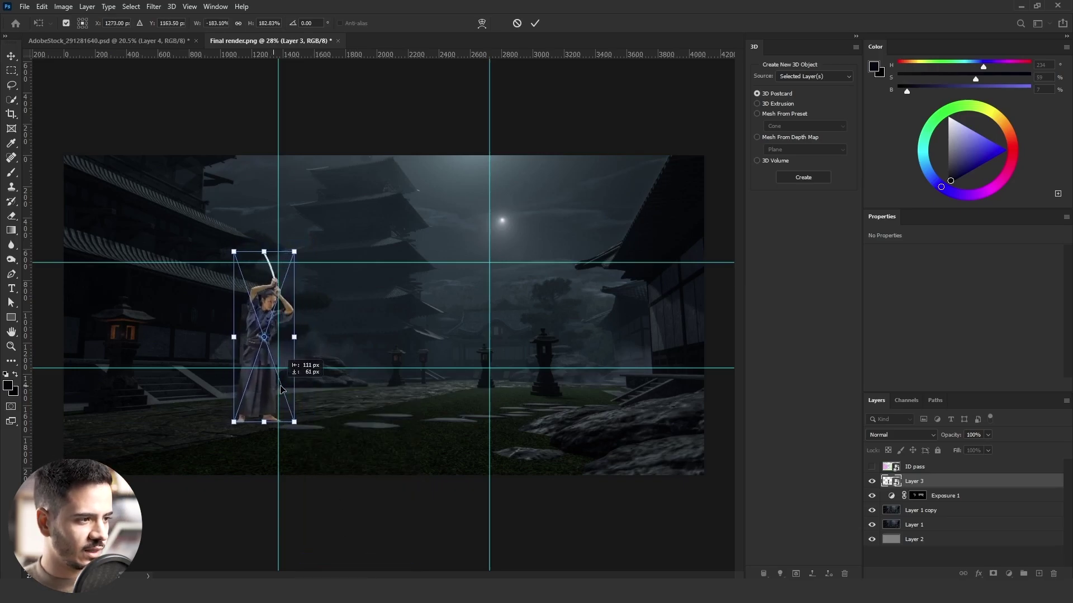
drag(286, 393, 286, 402)
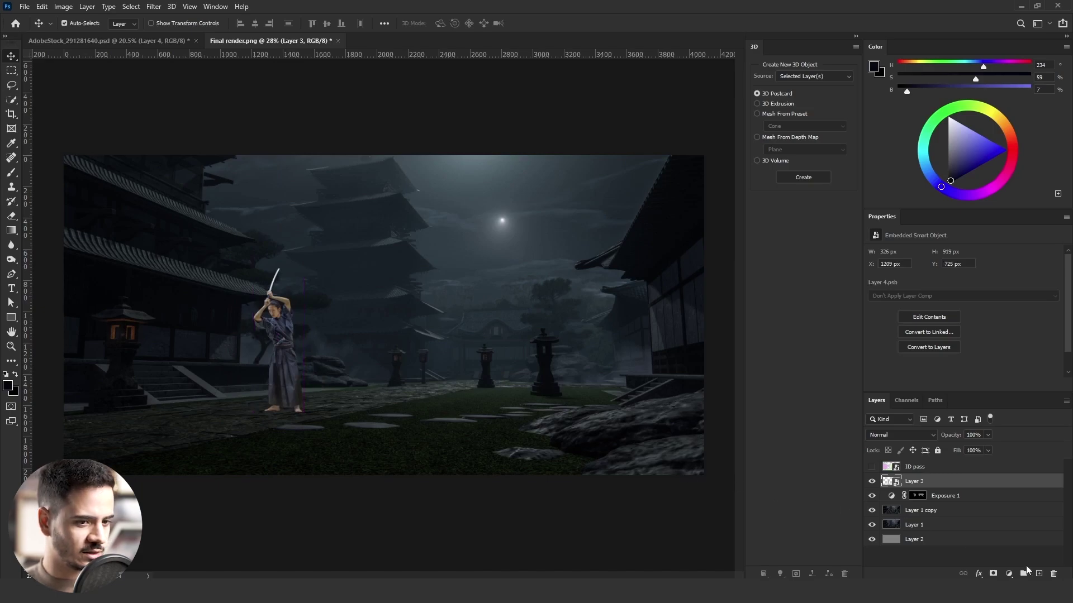
- Darken the samurai with a clipped Exposure adjustment at -3.64 and gamma 0.85, adding a Black & White adjustment on top as a tonal reference
click(1008, 574)
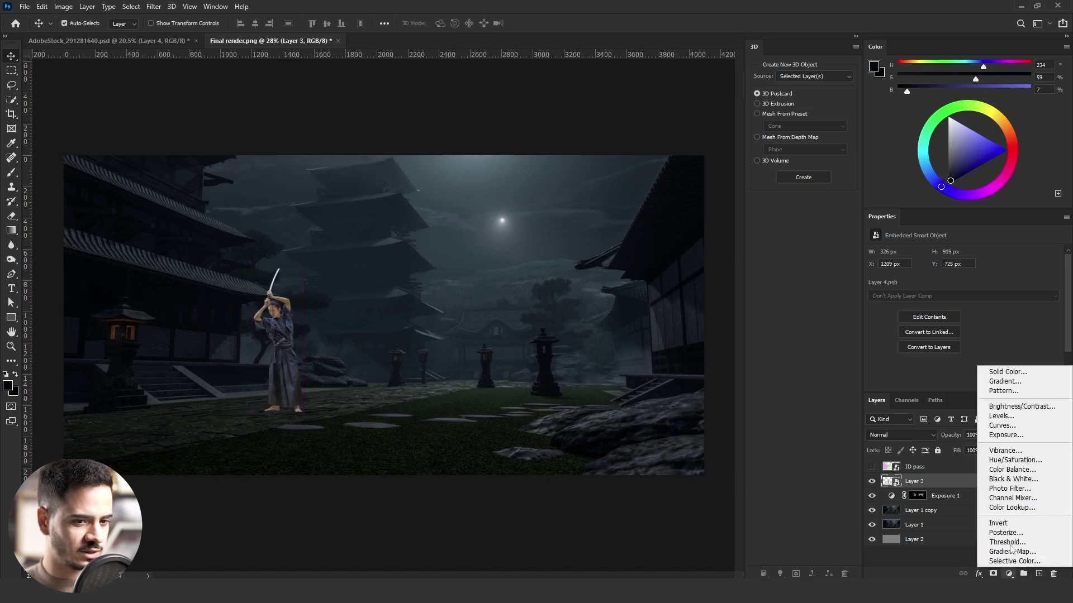
click(1005, 436)
alt+click(933, 484)
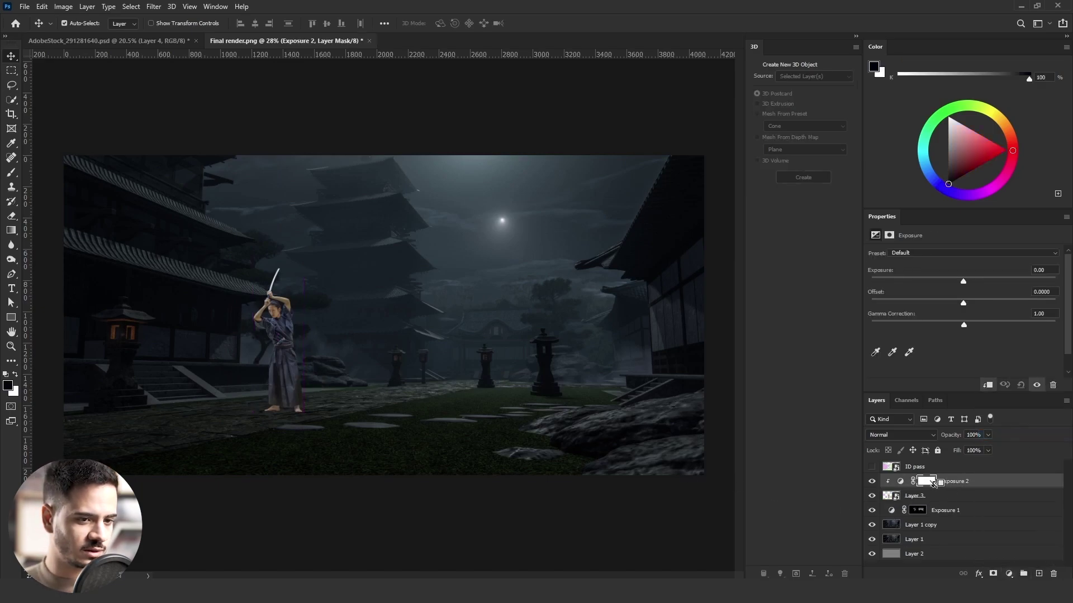
click(1009, 574)
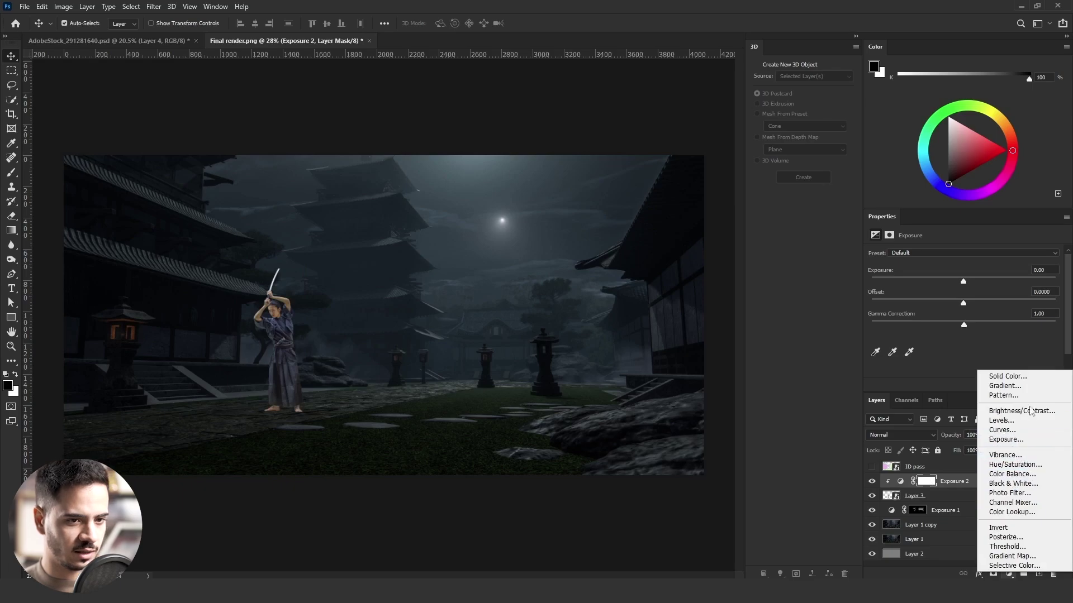
click(1008, 484)
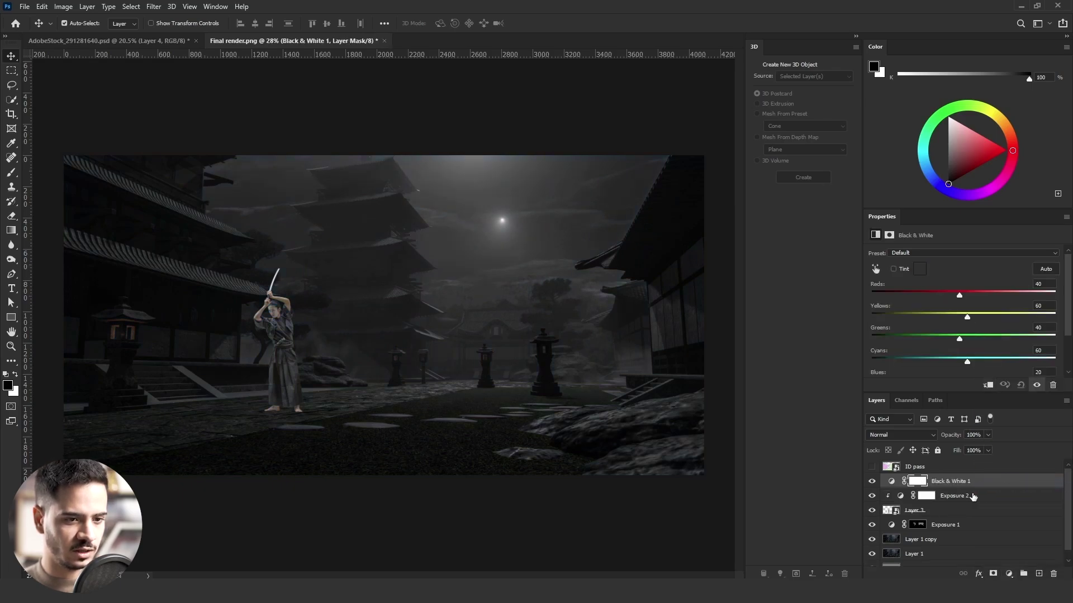
click(973, 497)
drag(963, 280, 930, 281)
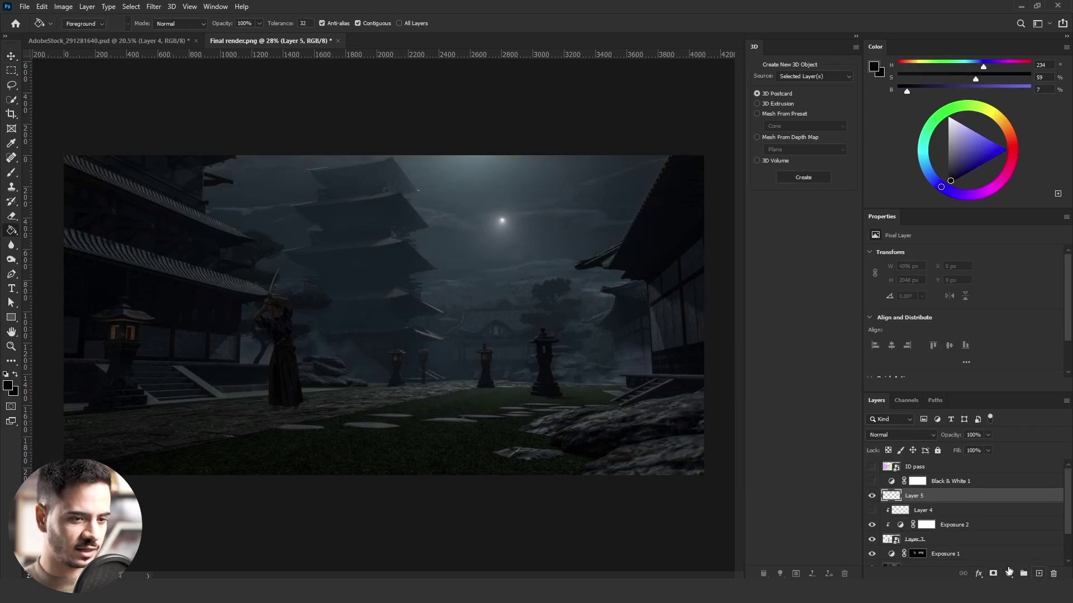
- Apply the Average blur to the stamped Layer 5, clip it to the samurai, and delete Layer 4
click(153, 6)
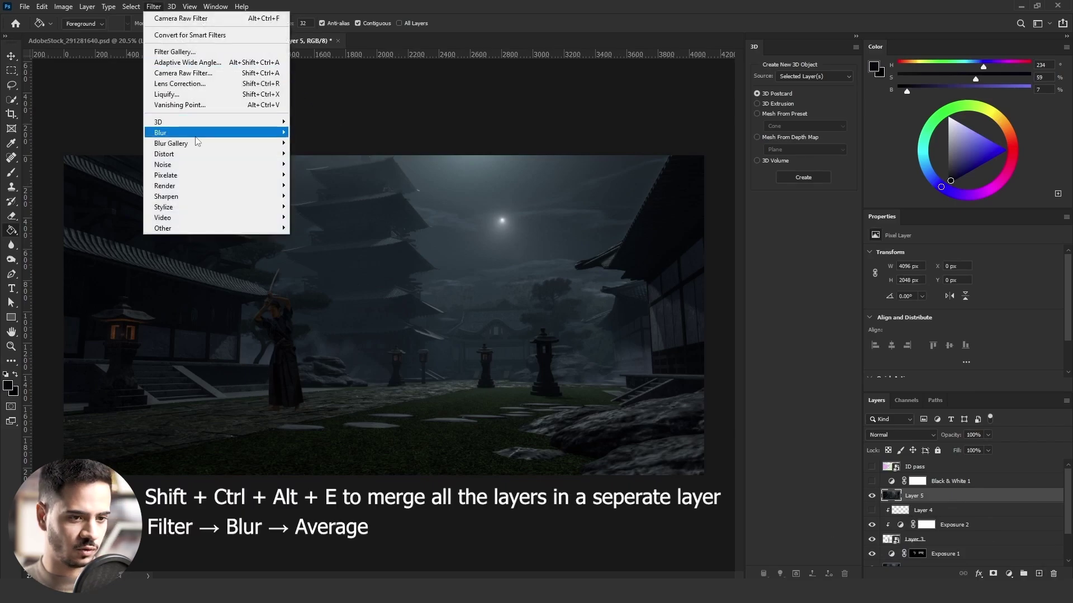
mouse_move(205, 134)
click(331, 132)
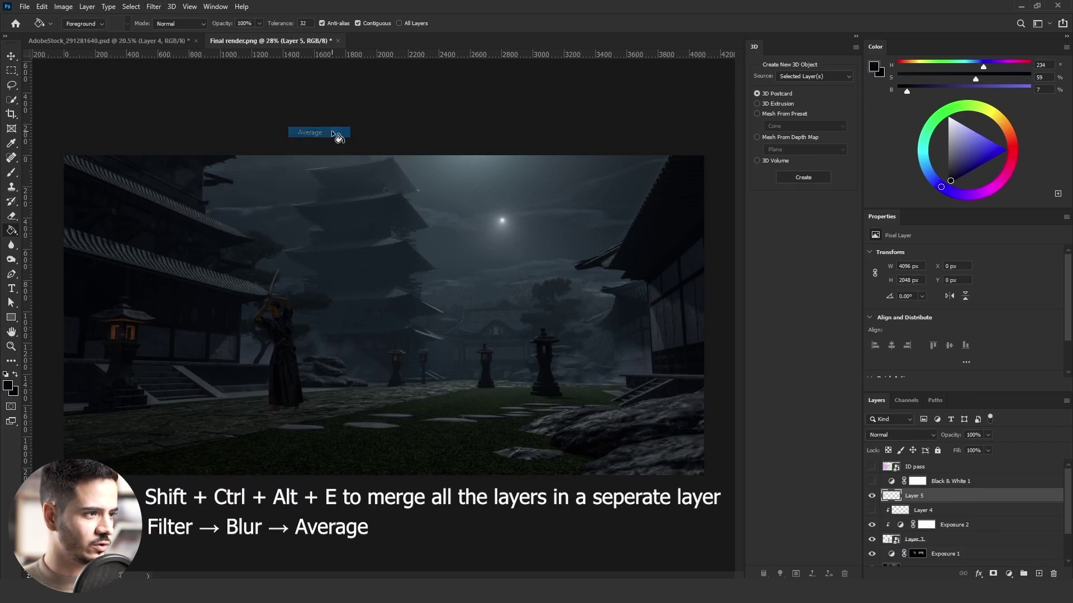
alt+click(963, 501)
click(951, 511)
key(Delete)
- Set the clipped Layer 5 to the Color blend mode at 50% opacity
click(902, 436)
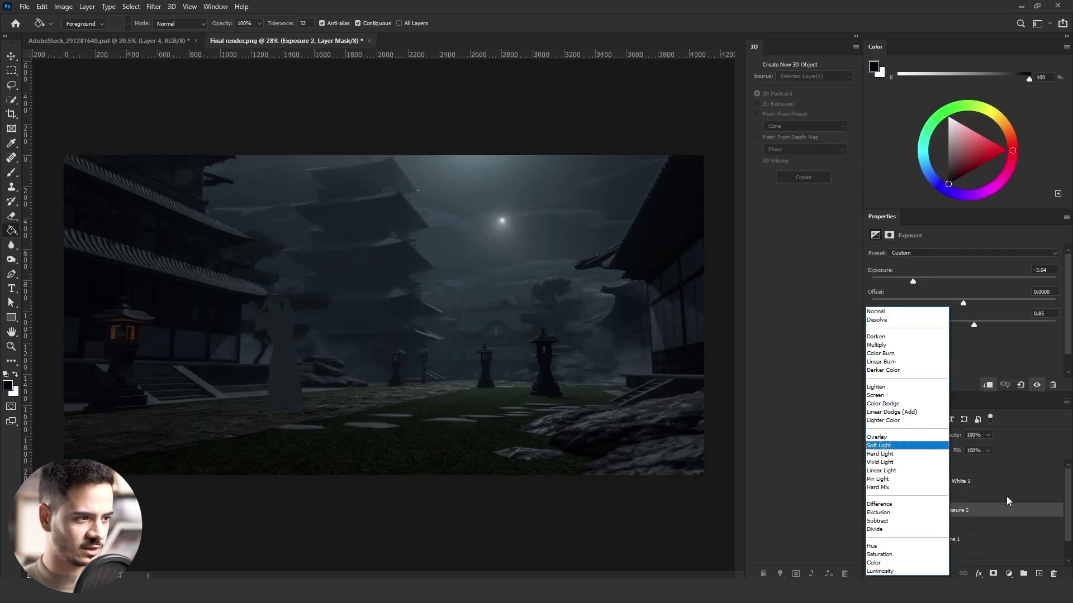
click(973, 496)
click(970, 496)
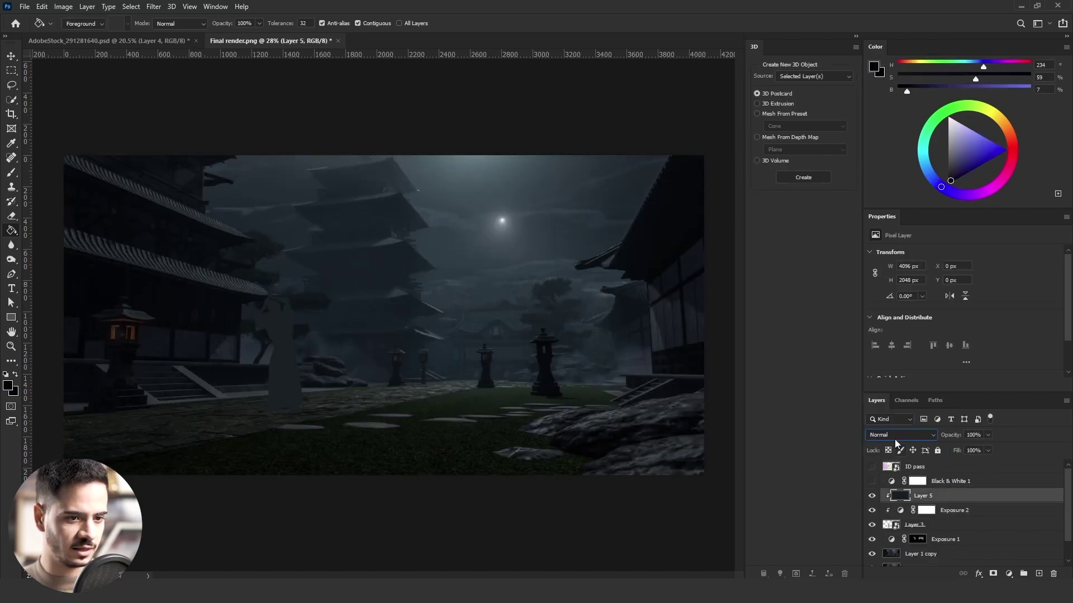
click(894, 438)
click(884, 557)
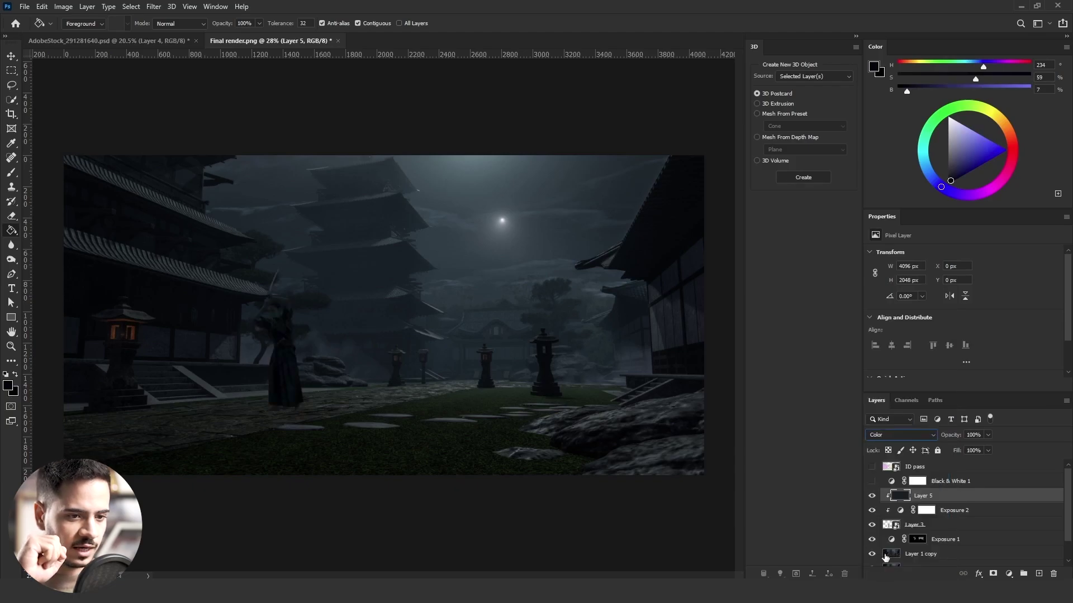
click(976, 438)
text(50)
key(Return)
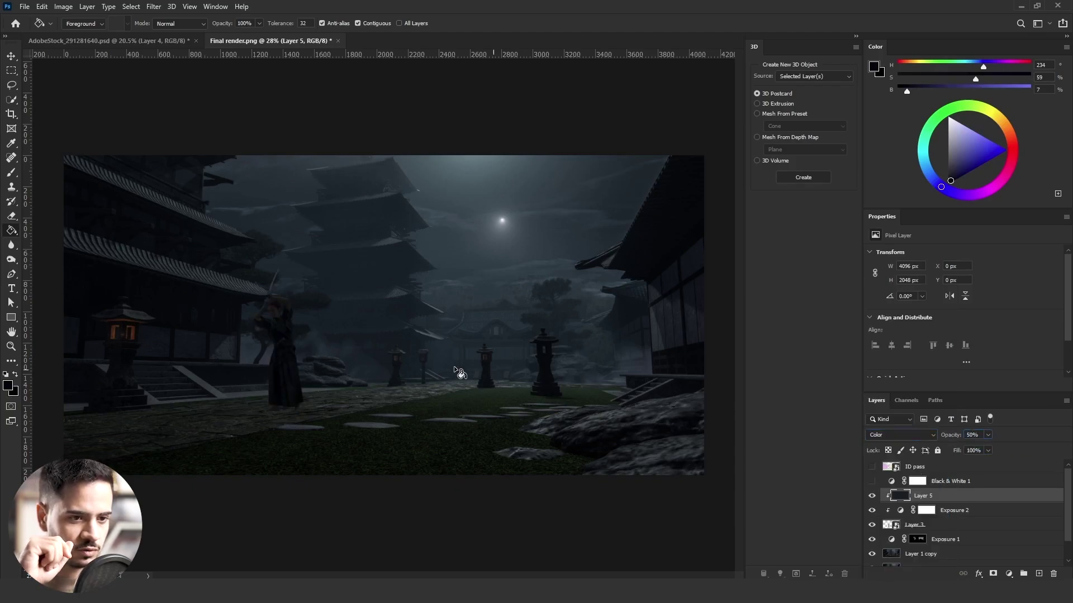
- Add another clipped Exposure adjustment above Layer 5 and raise its exposure to +6.42 to brighten the samurai
click(11, 347)
mouse_move(279, 346)
mouse_down()
mouse_move(294, 342)
mouse_move(366, 398)
mouse_up()
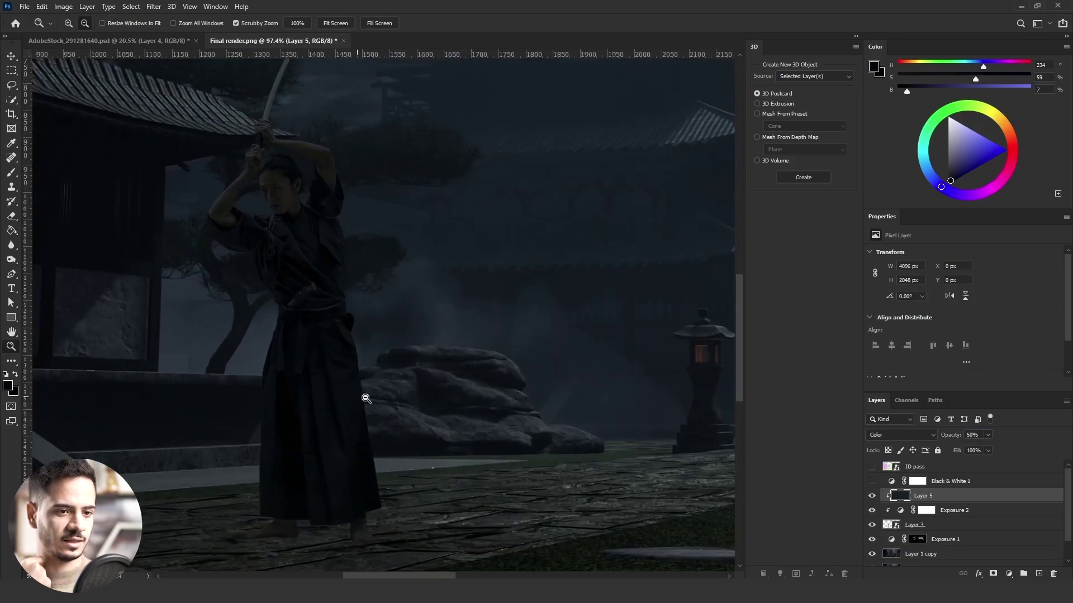
click(978, 526)
click(1008, 573)
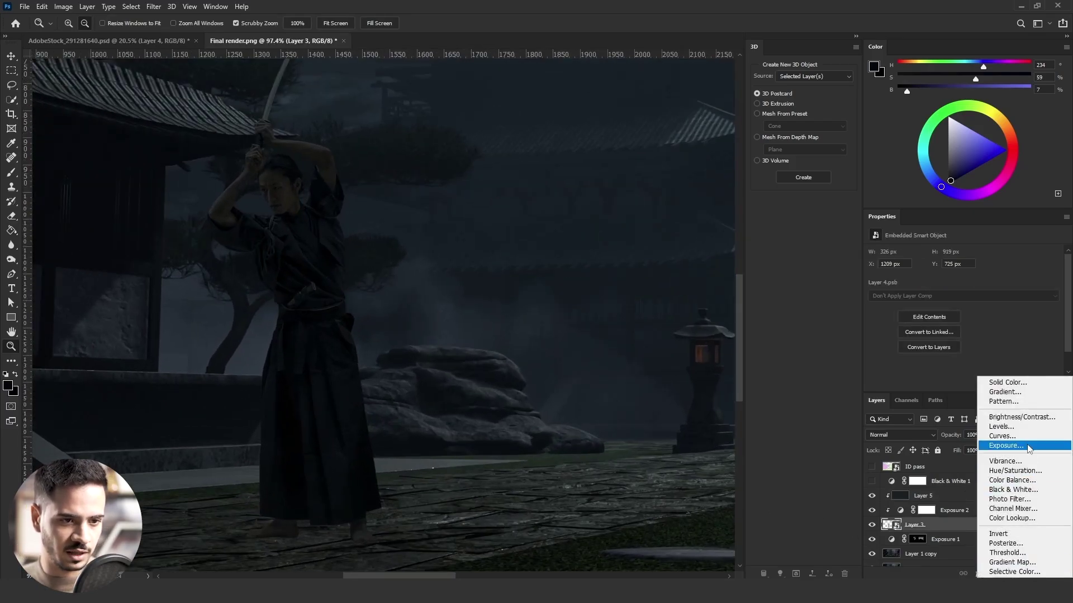
click(991, 446)
drag(961, 522, 878, 489)
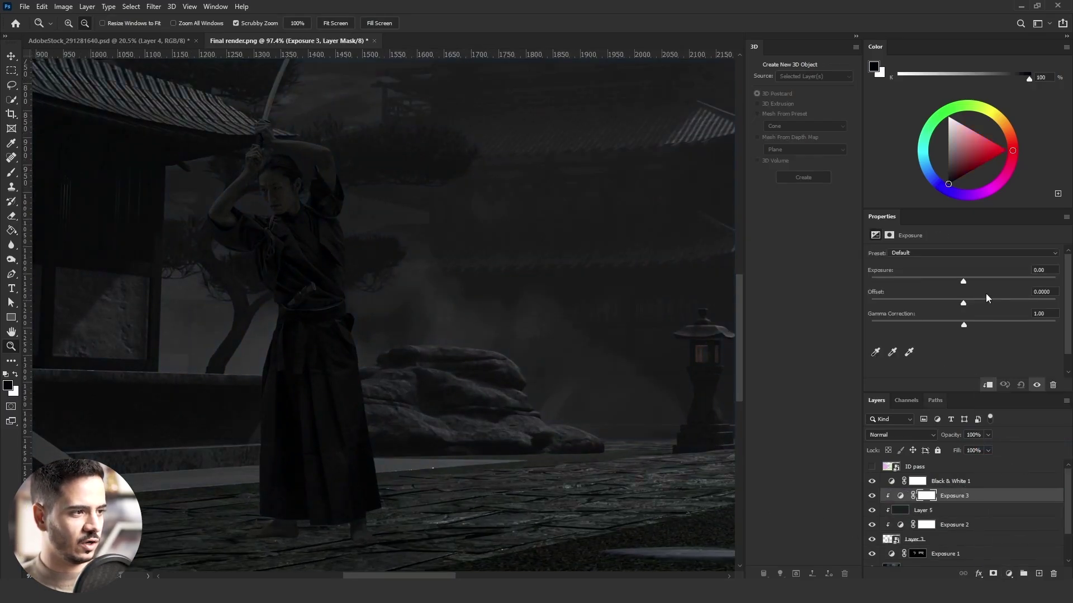
drag(963, 281, 1025, 283)
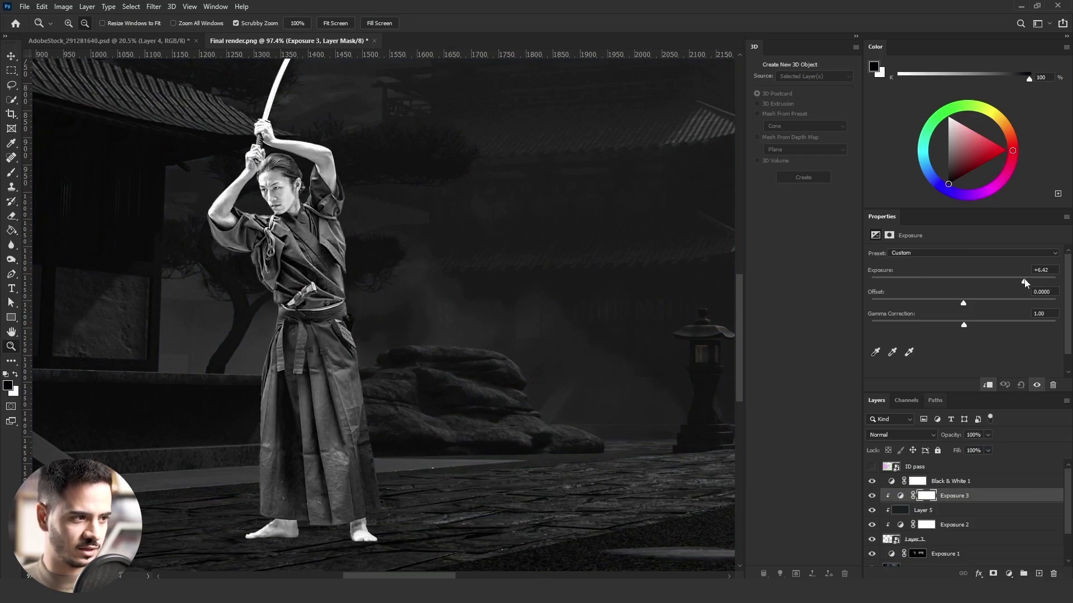
- Restrict Exposure 3 with Blend If, splitting the underlying layer's black point to 0 / 32
double_click(996, 496)
mouse_move(713, 370)
mouse_down()
mouse_move(757, 367)
mouse_move(734, 368)
mouse_up()
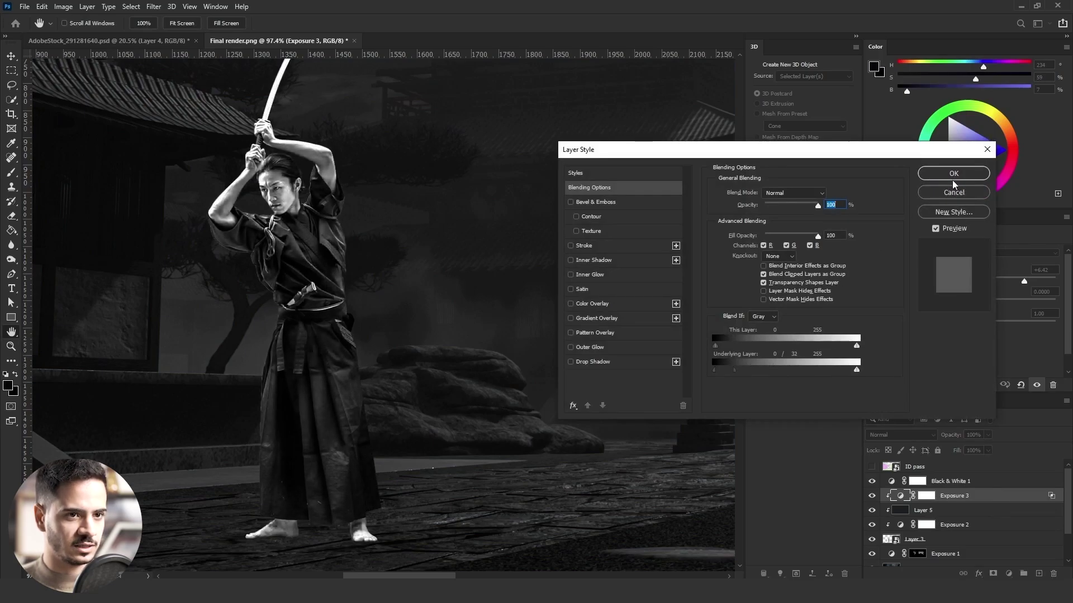
click(953, 174)
- Invert the Exposure 3 mask to black and paint white at 10% flow along the back edge of the samurai's robe
click(930, 496)
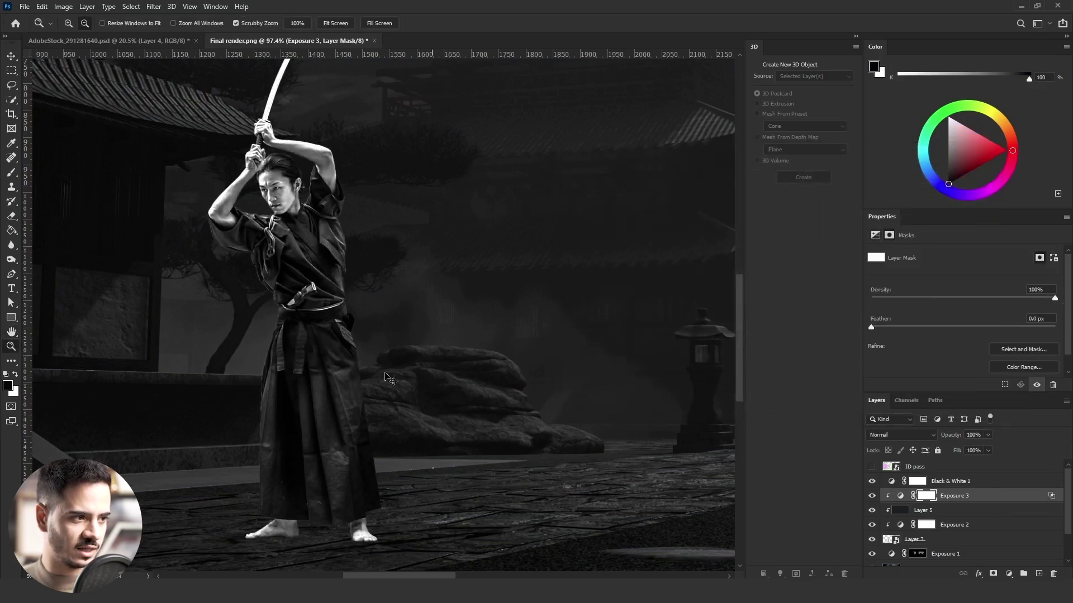
key(ctrl+i)
key(b)
key(x)
mouse_move(324, 282)
mouse_down()
mouse_move(335, 340)
mouse_move(344, 309)
mouse_up()
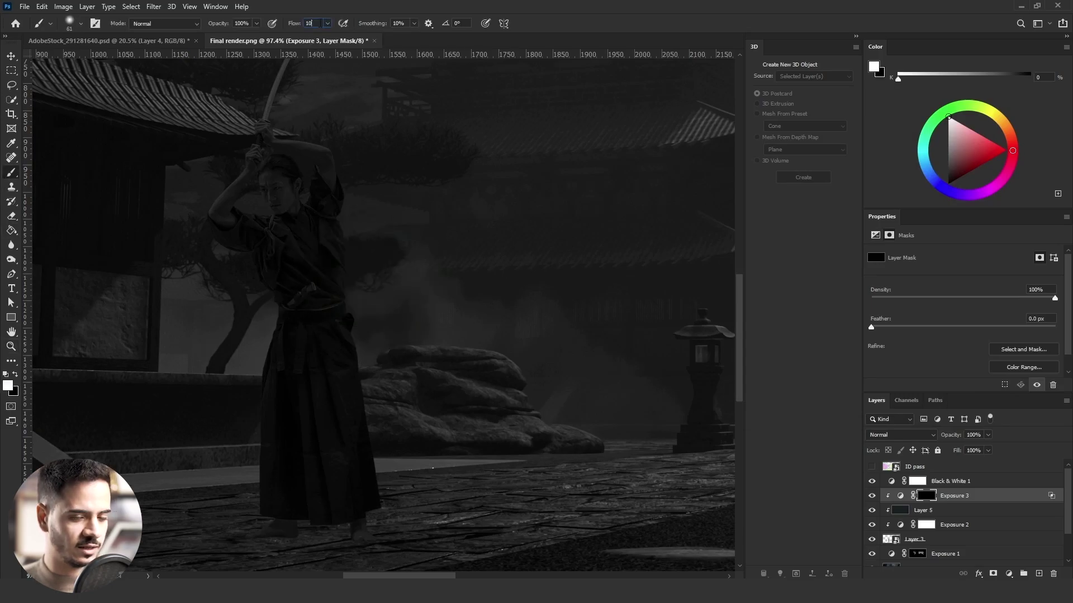
scroll(353, 218, up, 5)
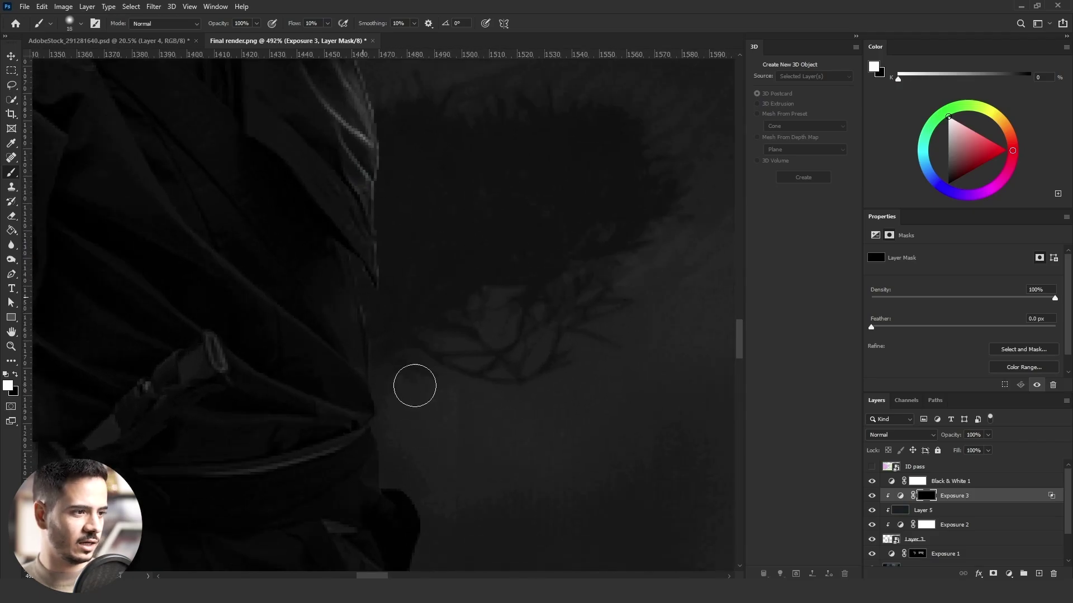
scroll(409, 405, up, 2)
drag(408, 405, 391, 412)
- Paint rim light on the Exposure 3 mask along the samurai's raised rear arm and hand, masking back the excess on the fingers
scroll(302, 259, up, 3)
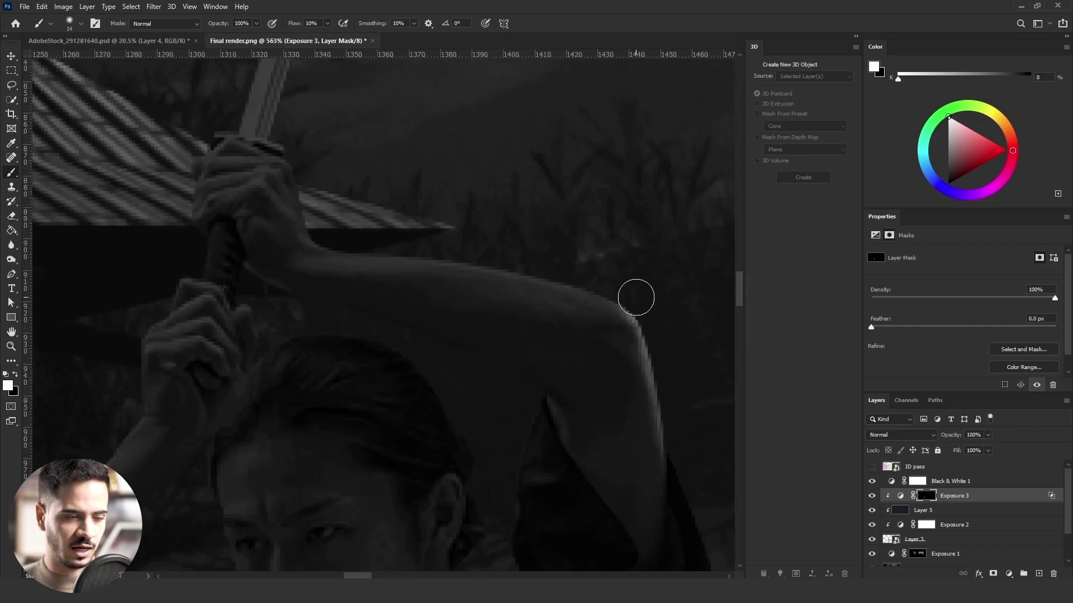
mouse_move(636, 297)
mouse_down()
mouse_move(399, 241)
mouse_move(473, 248)
mouse_move(648, 294)
mouse_move(278, 229)
mouse_move(344, 230)
mouse_move(288, 121)
mouse_move(304, 218)
mouse_move(267, 165)
mouse_move(262, 194)
mouse_move(293, 173)
mouse_up()
drag(278, 158, 284, 143)
mouse_move(293, 198)
mouse_down()
mouse_move(270, 189)
mouse_move(291, 212)
mouse_move(272, 317)
mouse_up()
key(x)
drag(268, 154, 253, 171)
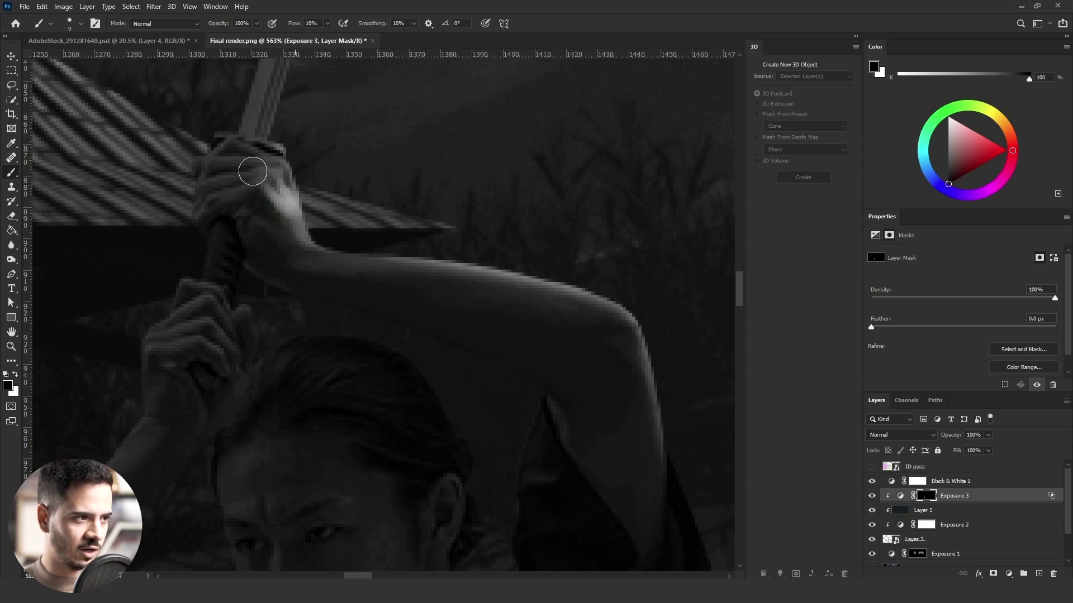
- Paint rim light on the Exposure 3 mask along the upper edge of the samurai's front sleeve
scroll(364, 330, down, 2)
drag(246, 475, 386, 240)
key(x)
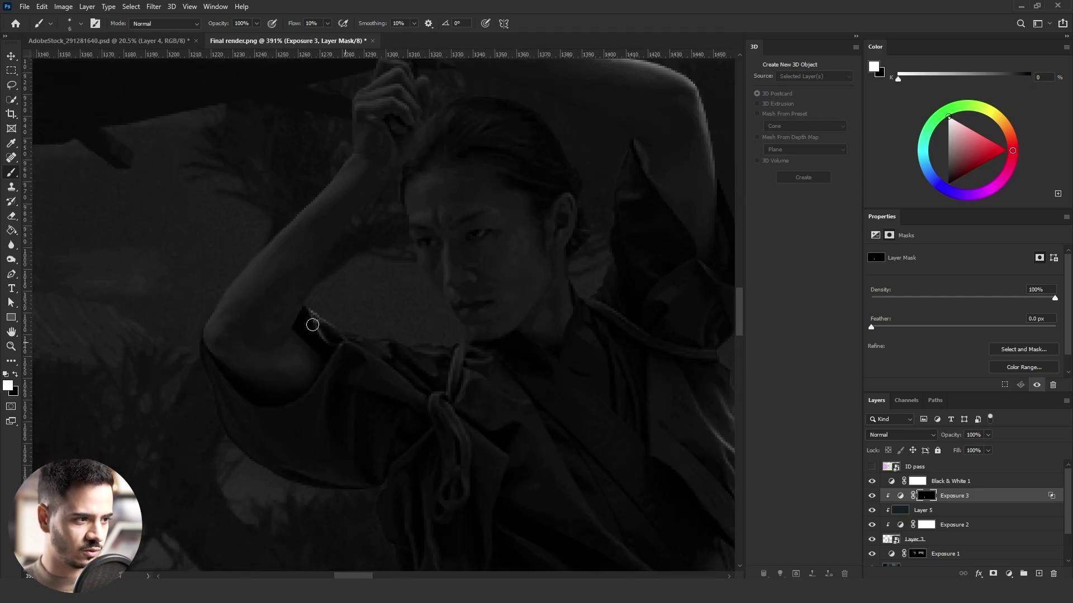
mouse_move(312, 324)
mouse_down()
mouse_move(394, 348)
mouse_move(324, 311)
mouse_up()
scroll(319, 306, up, 2)
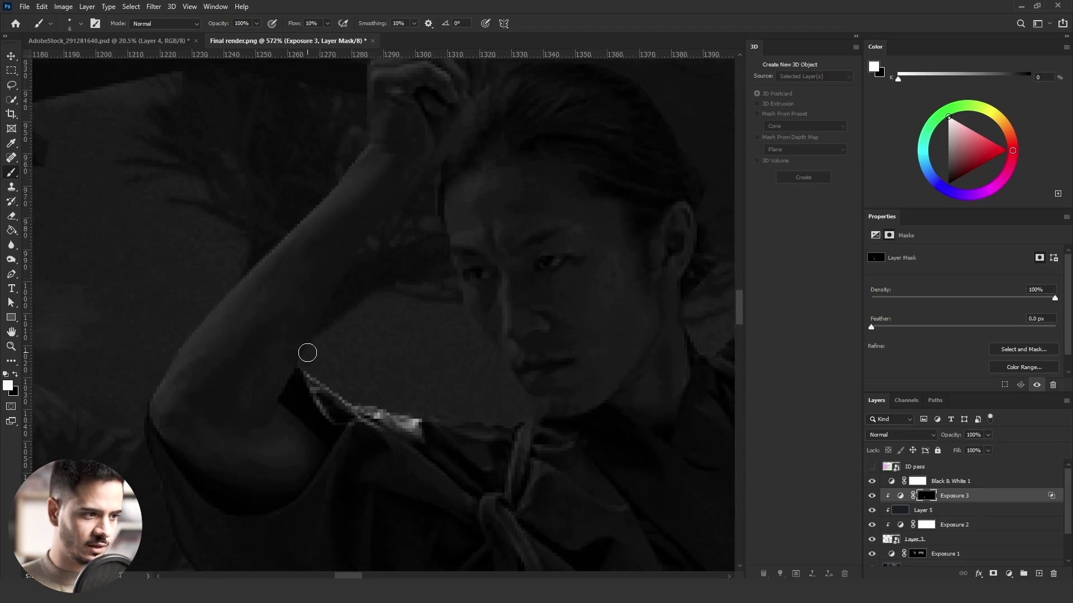
- Paint a thin highlight along the inner edge of the front forearm, redoing the first stroke and softening the spill with black
mouse_move(307, 353)
mouse_down()
mouse_move(369, 231)
mouse_move(299, 353)
mouse_move(411, 180)
mouse_up()
key(ctrl+z)
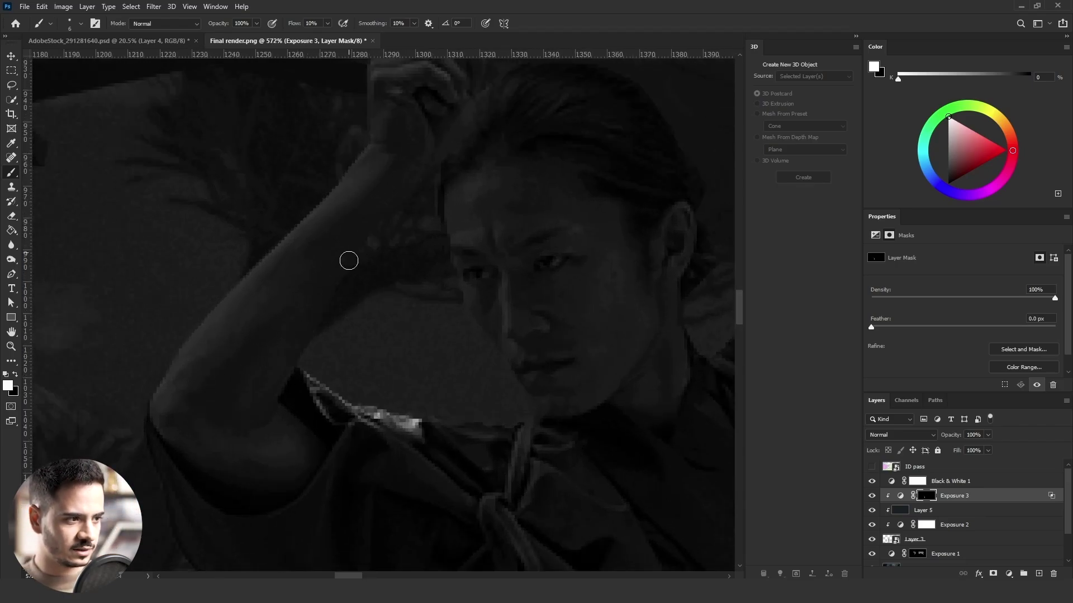
mouse_move(339, 294)
mouse_down()
mouse_move(288, 373)
mouse_move(330, 343)
mouse_move(287, 376)
mouse_move(315, 330)
mouse_move(275, 392)
mouse_move(358, 261)
mouse_move(301, 363)
mouse_move(351, 252)
mouse_up()
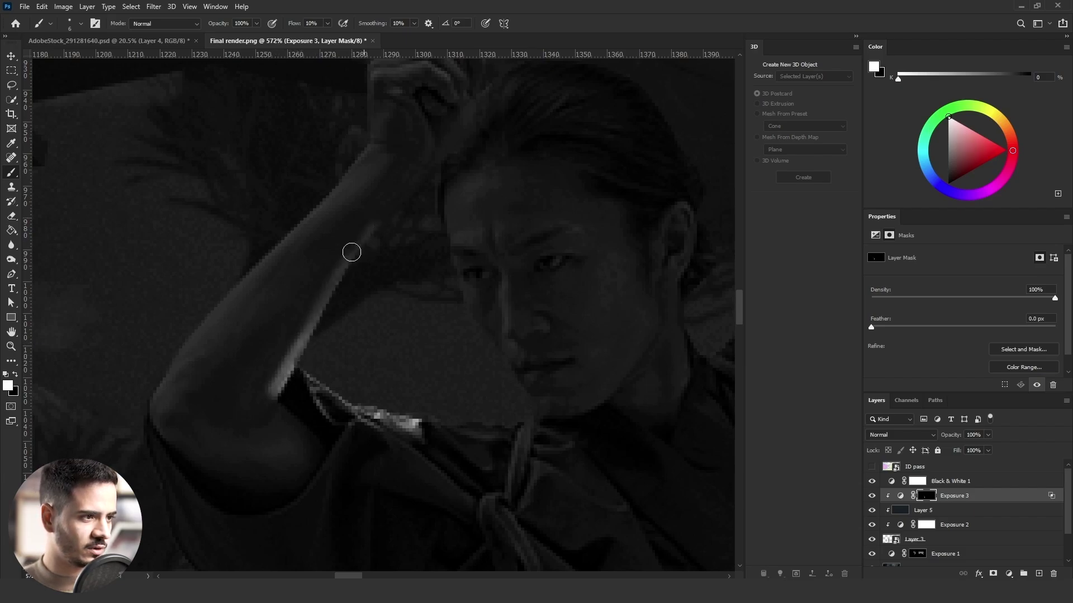
key(x)
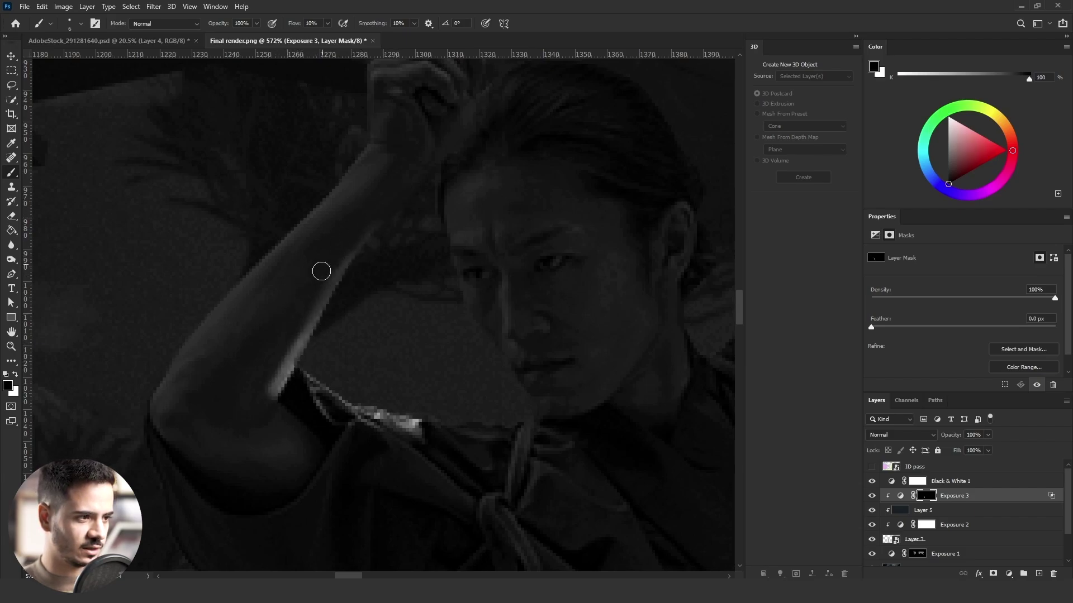
drag(283, 394, 326, 395)
mouse_move(224, 412)
mouse_down()
mouse_move(302, 410)
mouse_move(201, 417)
mouse_up()
- Paint rim light down the back of the samurai's neck and tone down the highlight on his ear
scroll(329, 269, down, 5)
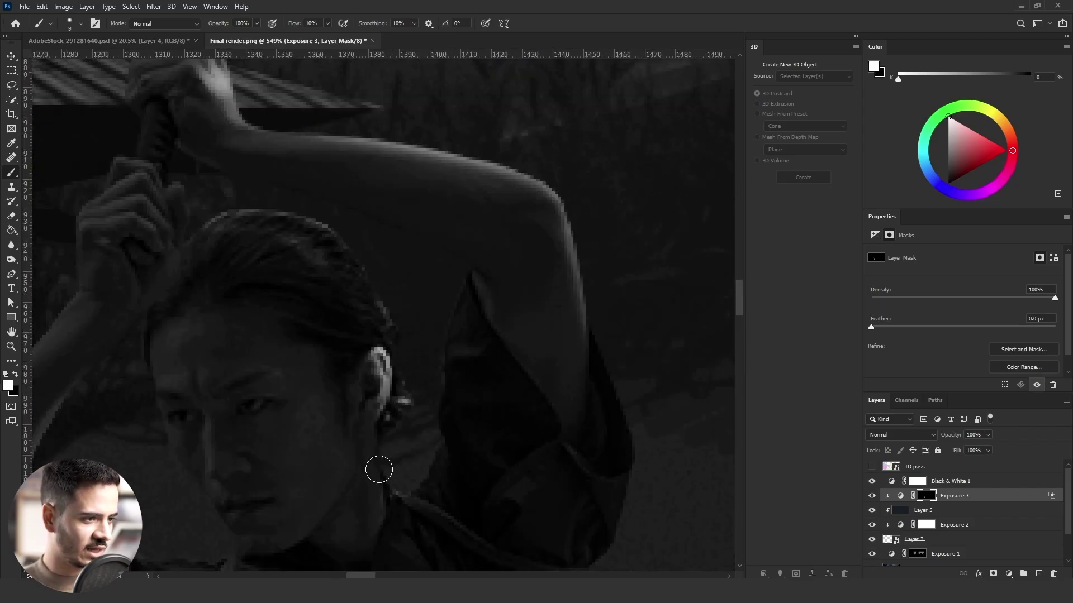
mouse_move(380, 470)
mouse_down()
mouse_move(383, 503)
mouse_move(383, 428)
mouse_move(365, 496)
mouse_up()
key(x)
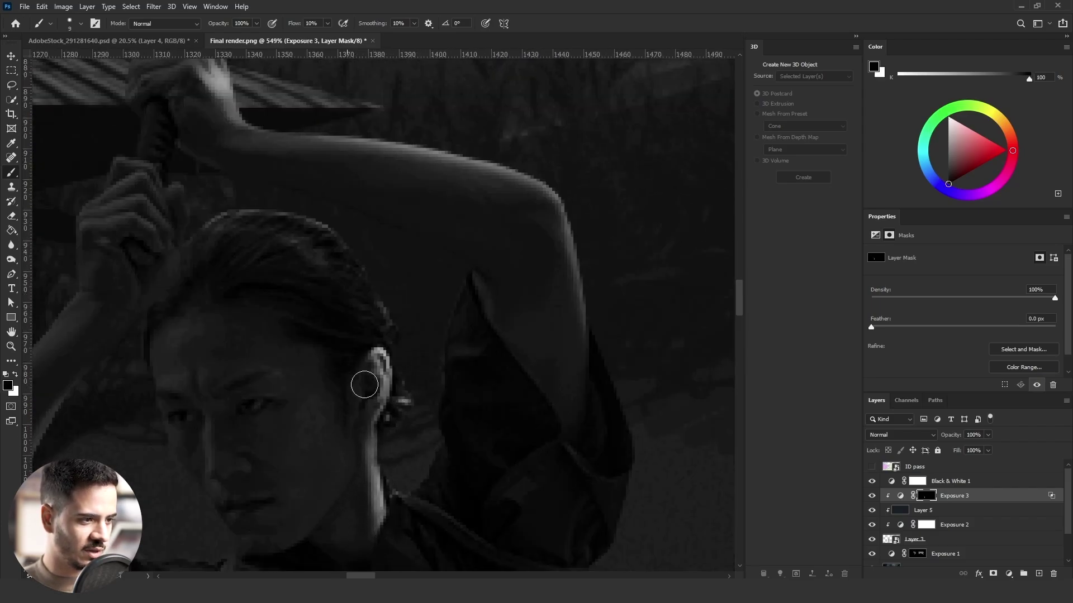
mouse_move(371, 387)
mouse_down()
mouse_move(383, 406)
mouse_move(376, 349)
mouse_move(369, 404)
mouse_up()
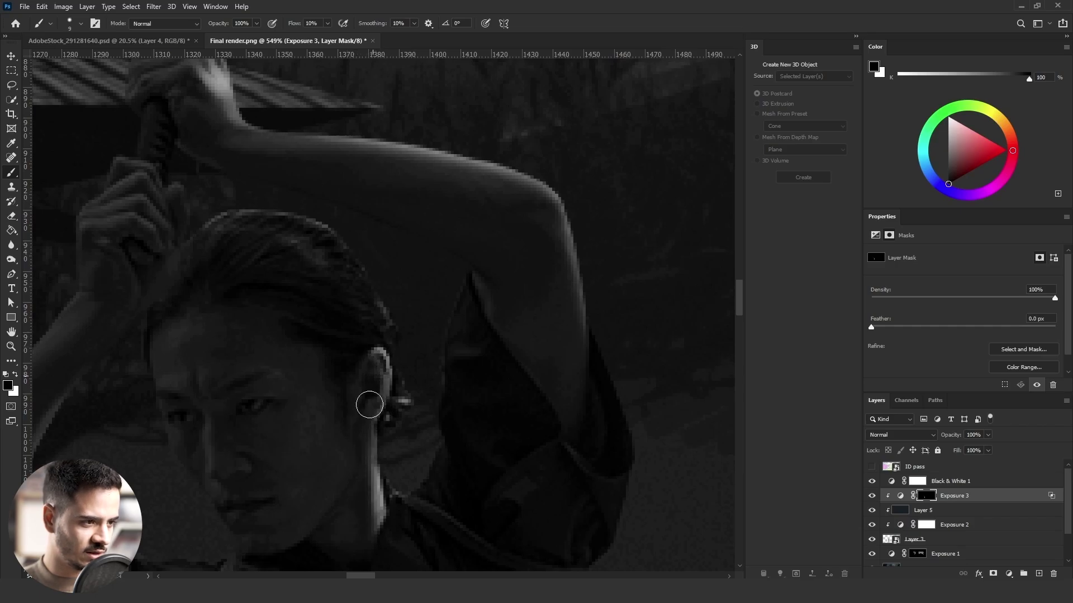
- Paint soft highlights onto the samurai's feet on the Exposure 3 mask
scroll(394, 266, down, 10)
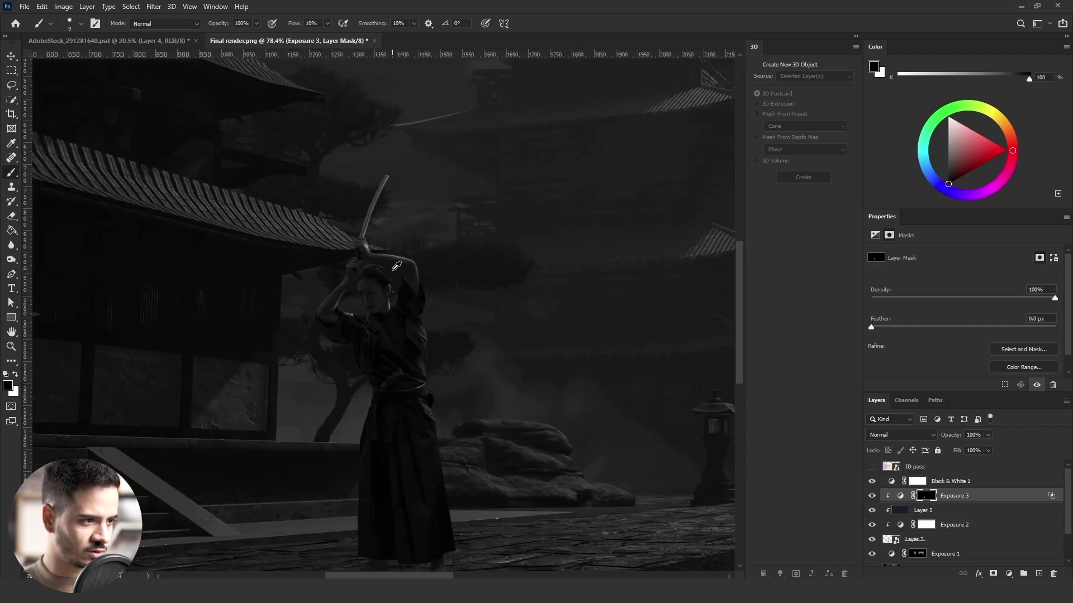
key(x)
scroll(399, 455, up, 10)
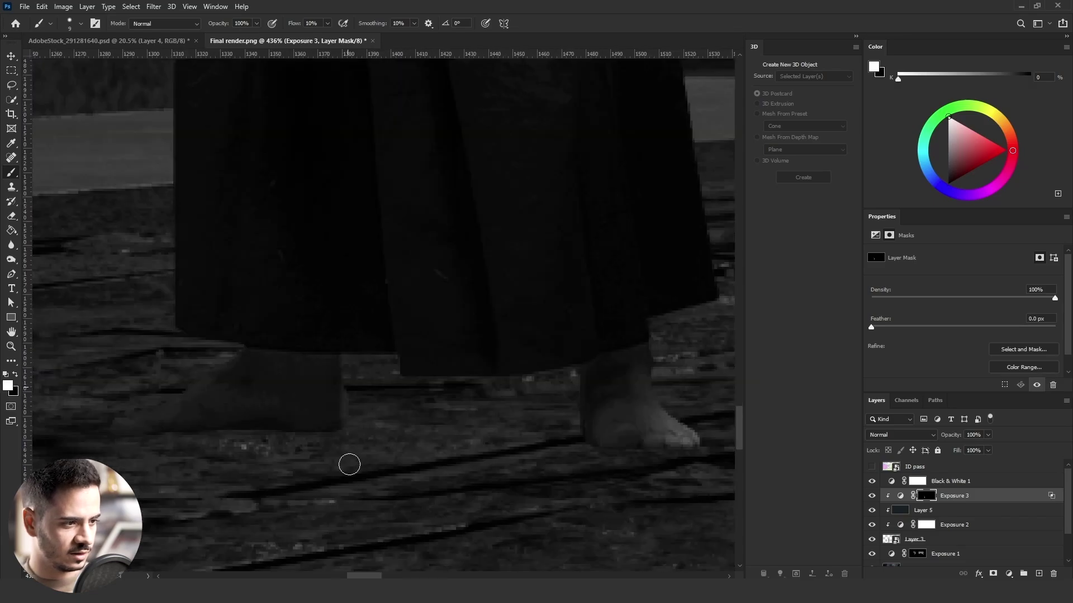
scroll(348, 439, down, 3)
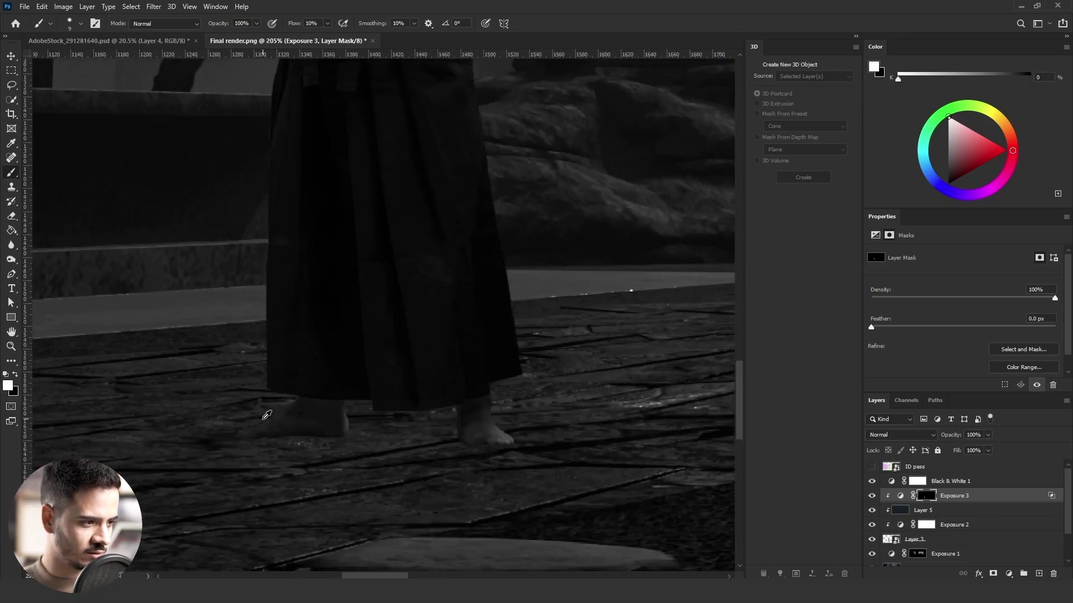
scroll(240, 424, up, 2)
mouse_move(284, 397)
mouse_down()
mouse_move(215, 428)
mouse_move(259, 426)
mouse_move(288, 400)
mouse_move(244, 425)
mouse_move(215, 426)
mouse_up()
scroll(240, 391, down, 1)
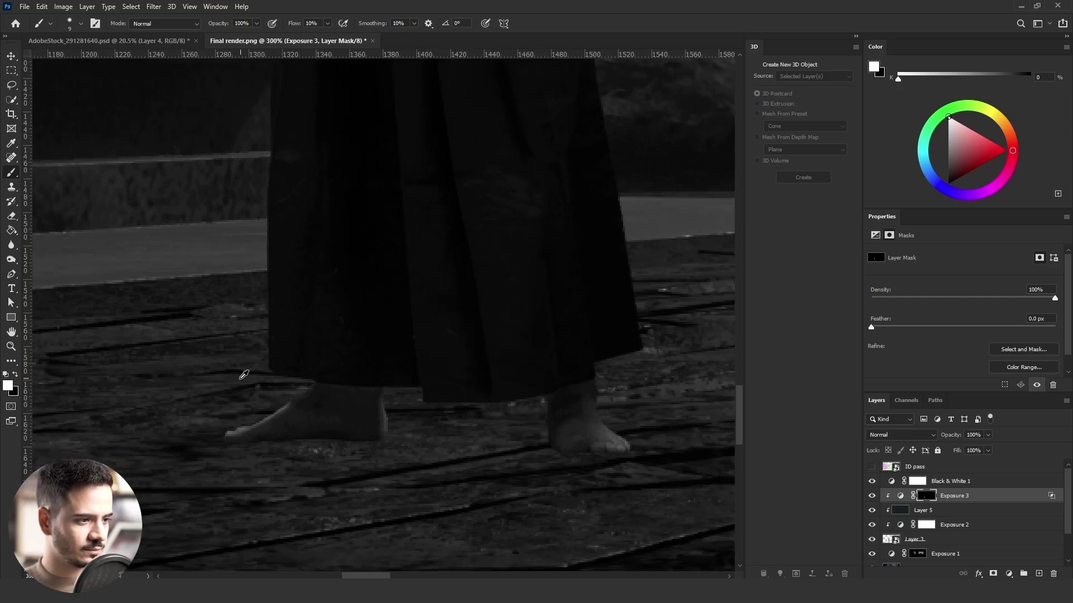
- Fill a samurai-shaped selection with 50% Gray on a new layer beneath the samurai and clear the selection
key(x)
key(ctrl+0)
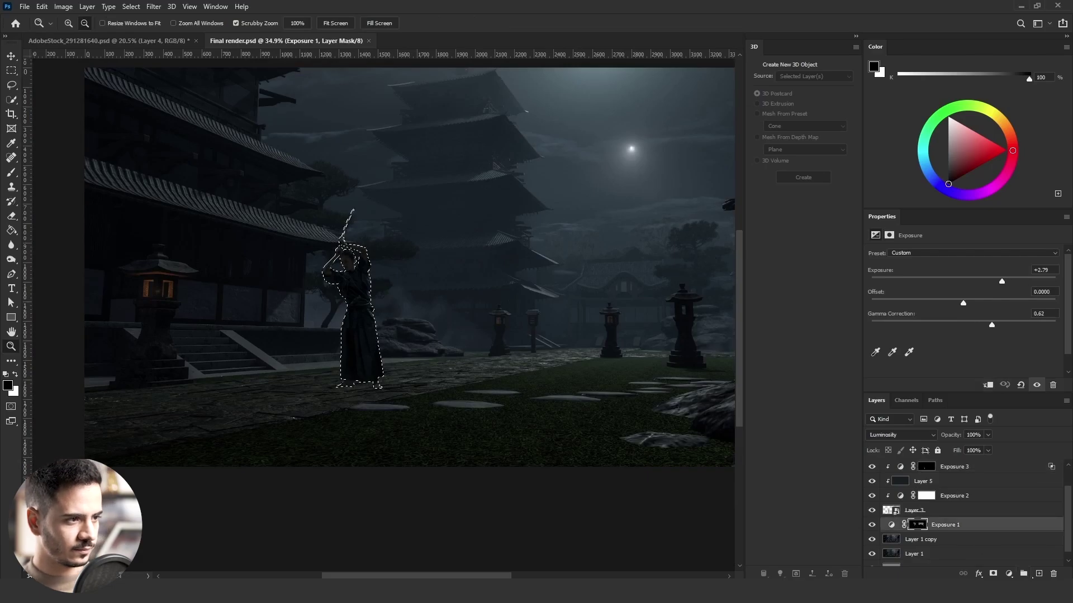
key(shift+F5)
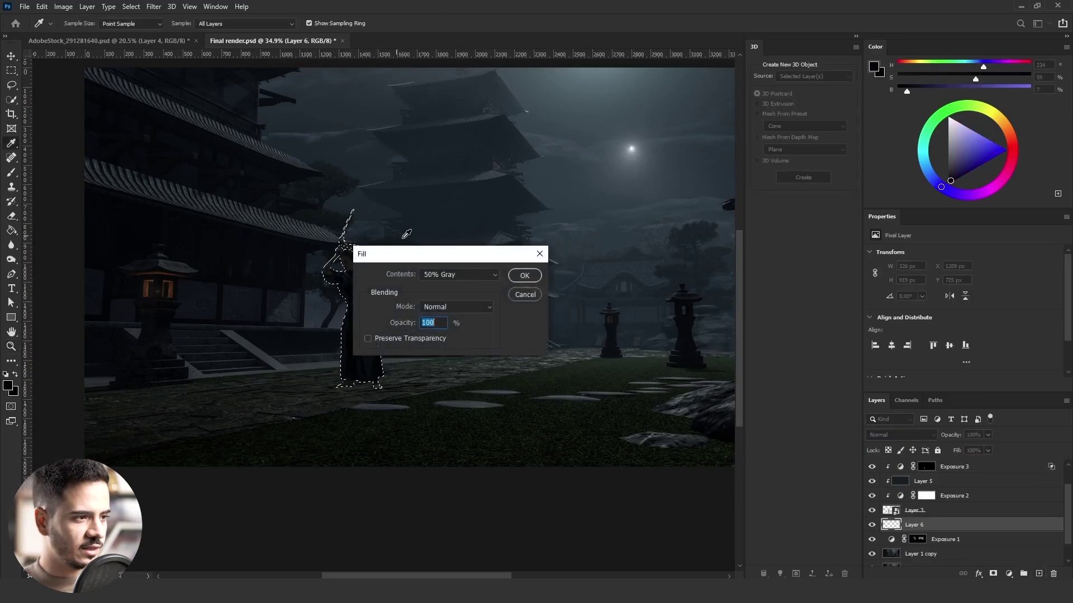
click(477, 273)
key(Up)
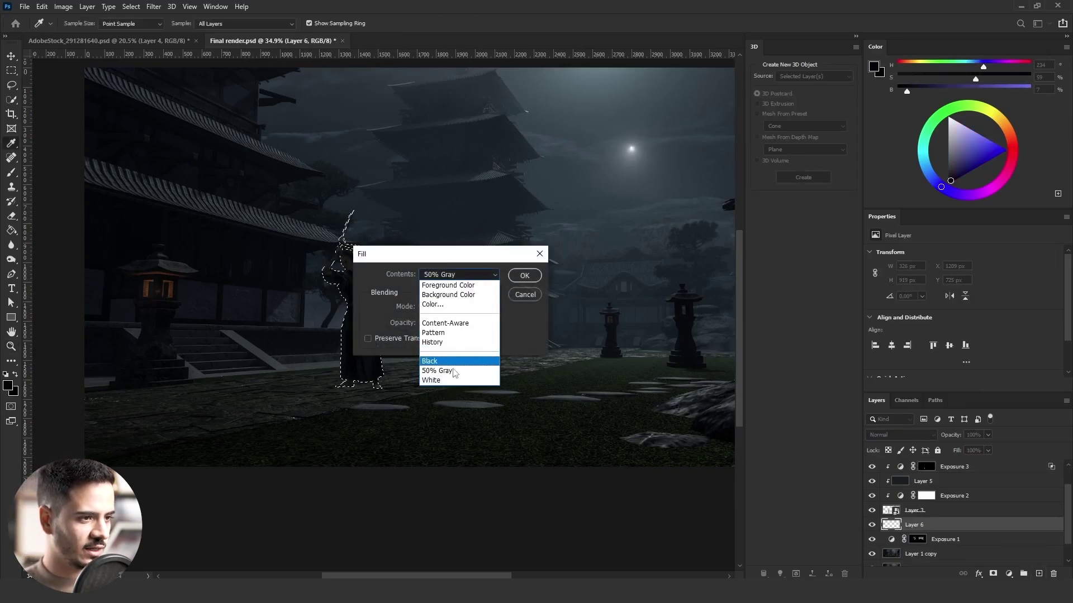
click(453, 371)
click(524, 275)
key(ctrl+d)
key(l)
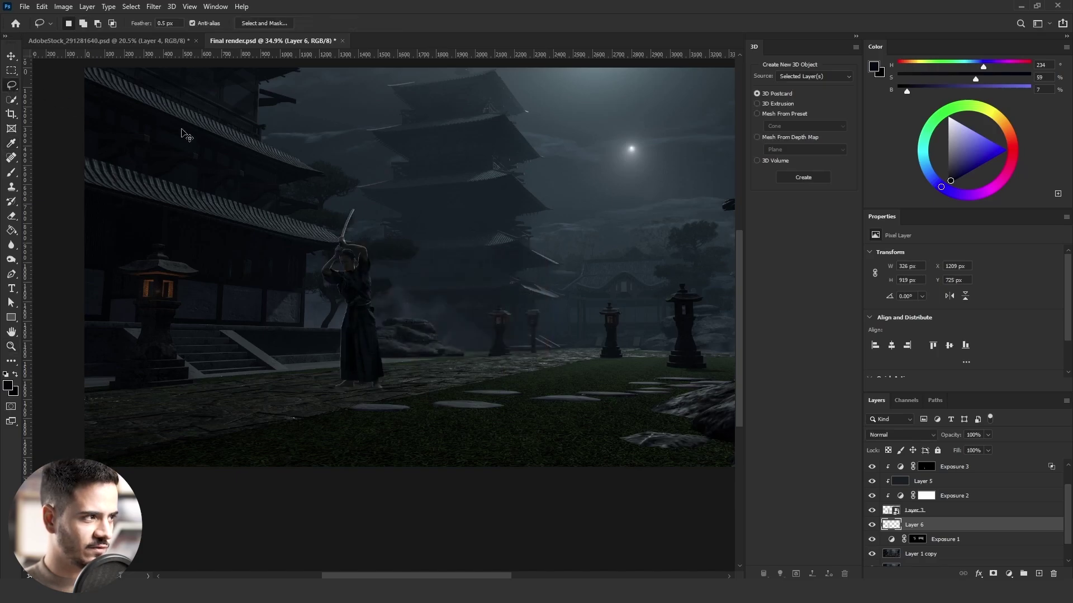
- Transform the gray silhouette into a long cast shadow lying on the stone path, anchored at the samurai's feet and stretching away from the moon
key(ctrl+t)
drag(351, 204, 127, 457)
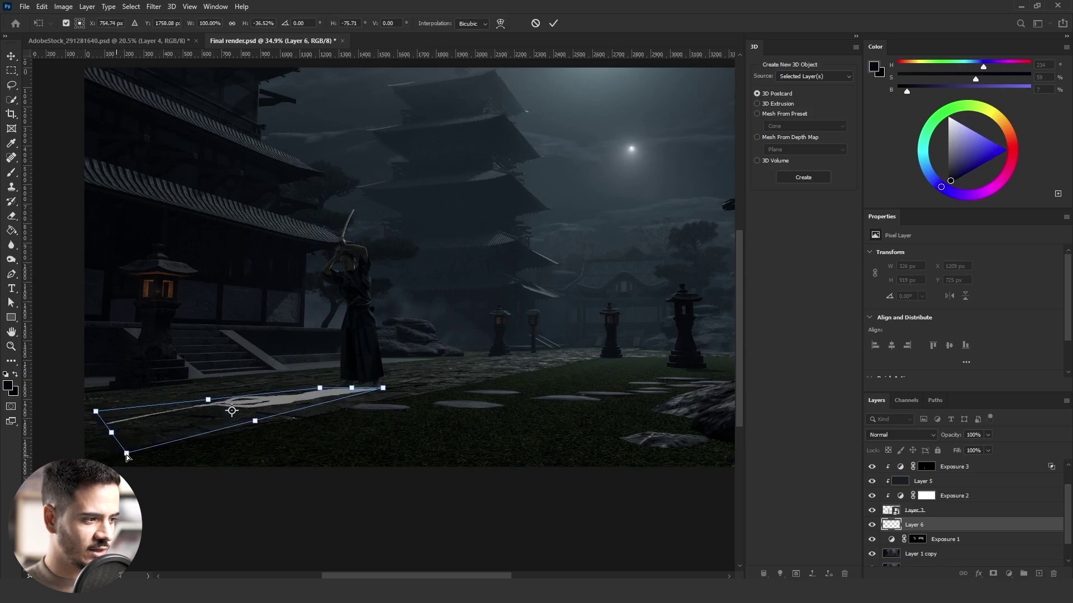
drag(385, 389, 385, 395)
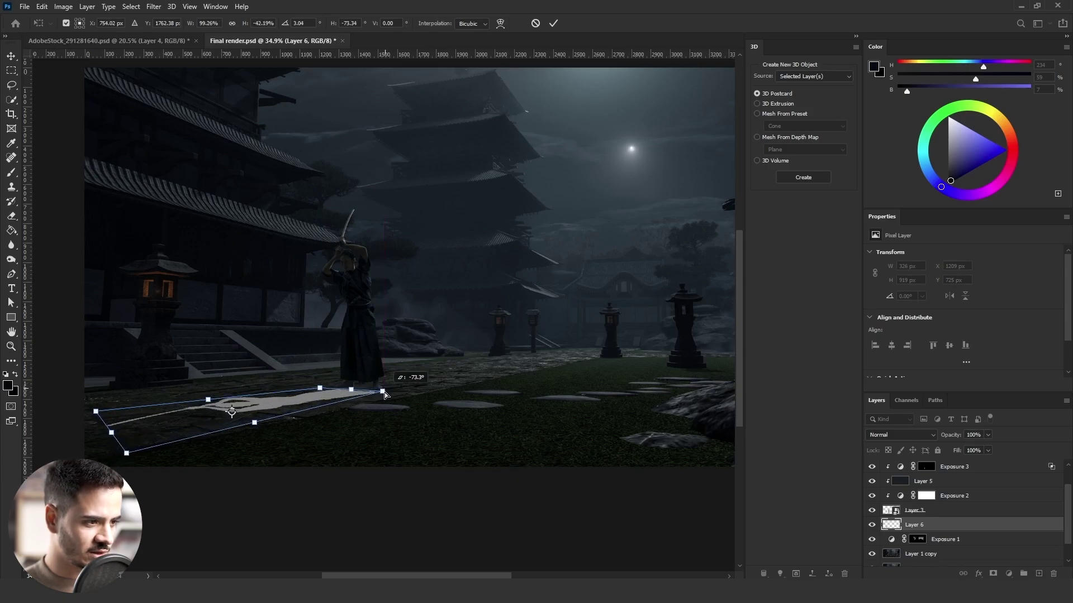
drag(128, 455, 75, 418)
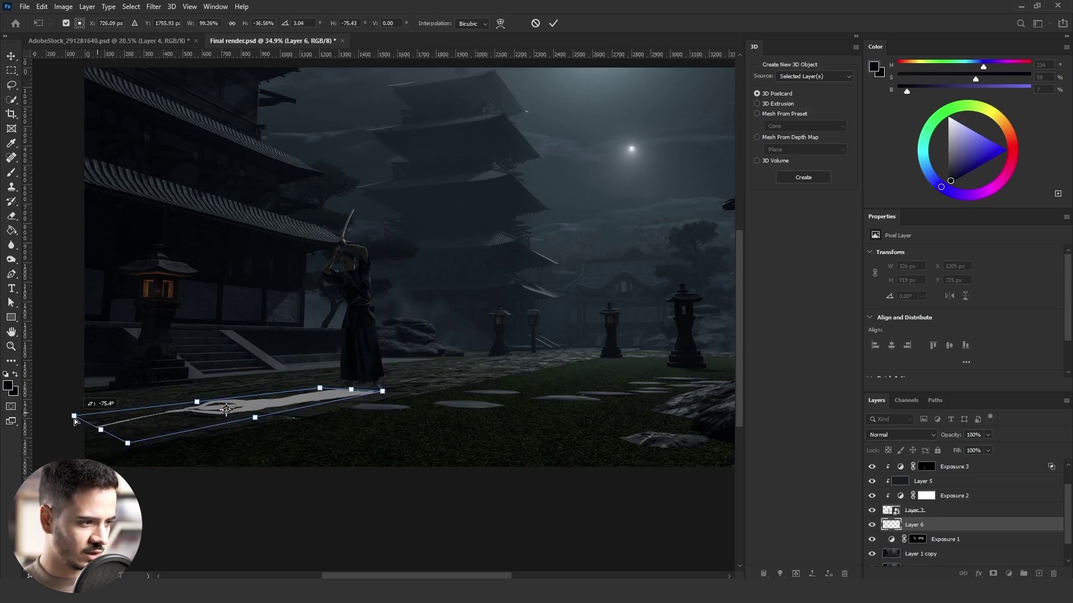
drag(320, 389, 327, 387)
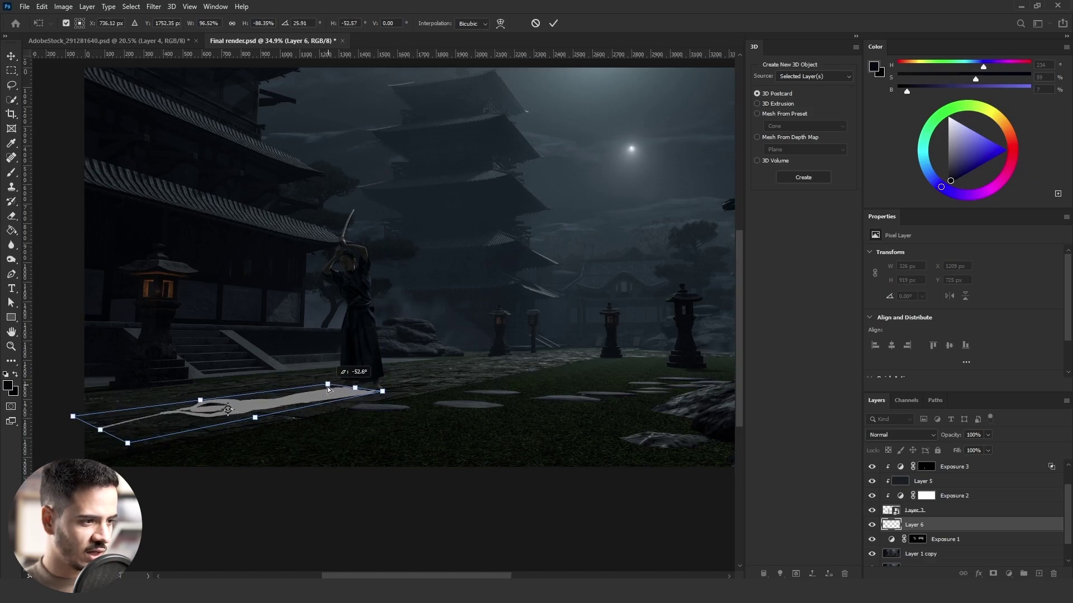
key(Return)
key(l)
- Set the shadow layer's blend mode to Multiply
click(900, 435)
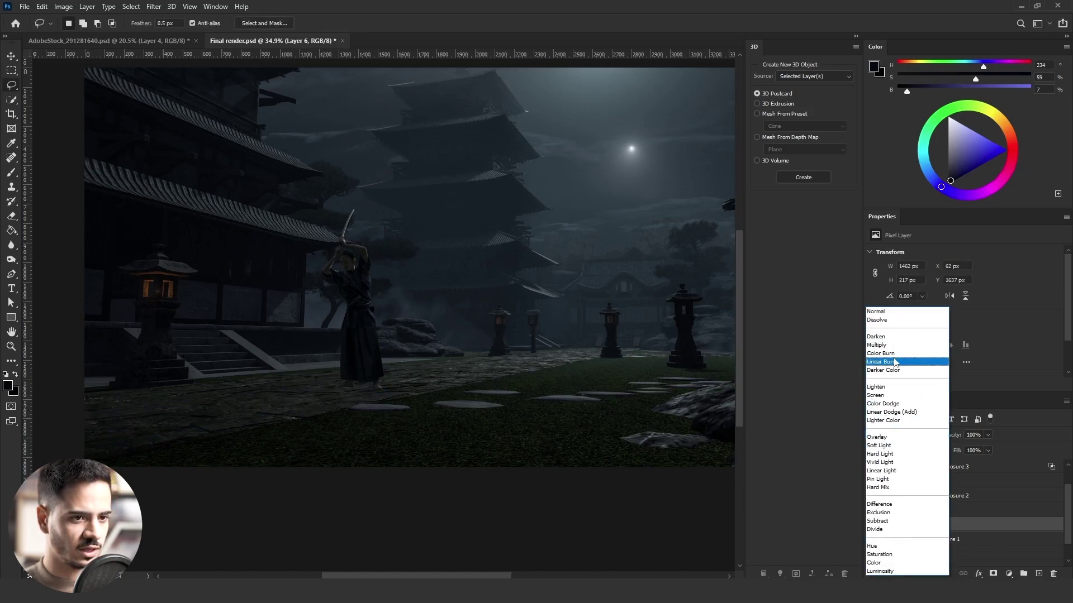
click(877, 344)
scroll(338, 413, down, 3)
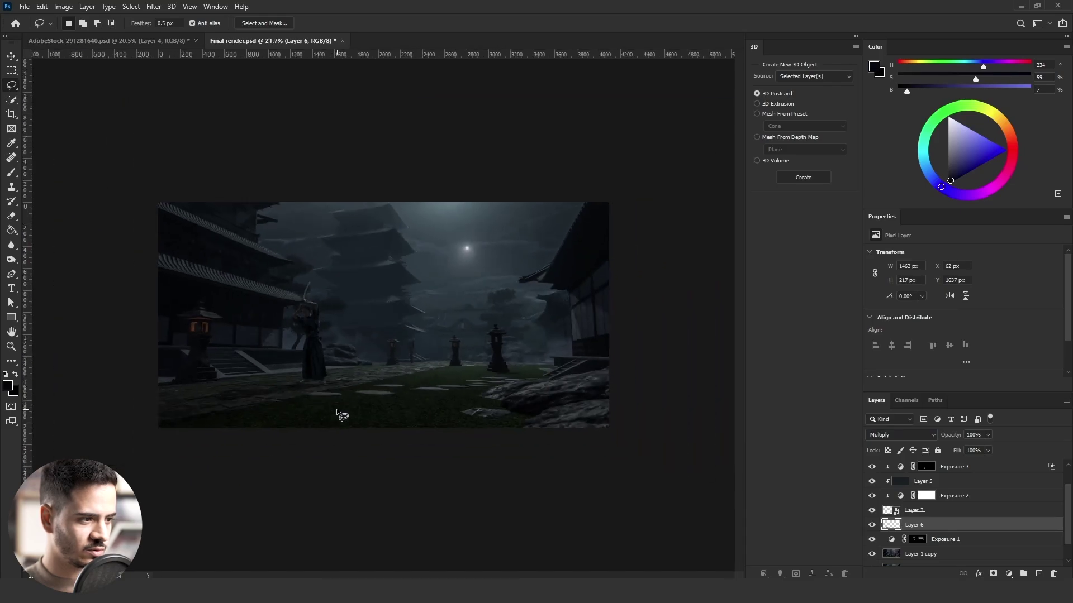
scroll(337, 413, up, 3)
- Copy the Layer 5 color tint and clip it to the shadow layer, using Color blend mode at 100% opacity
drag(925, 481, 935, 524)
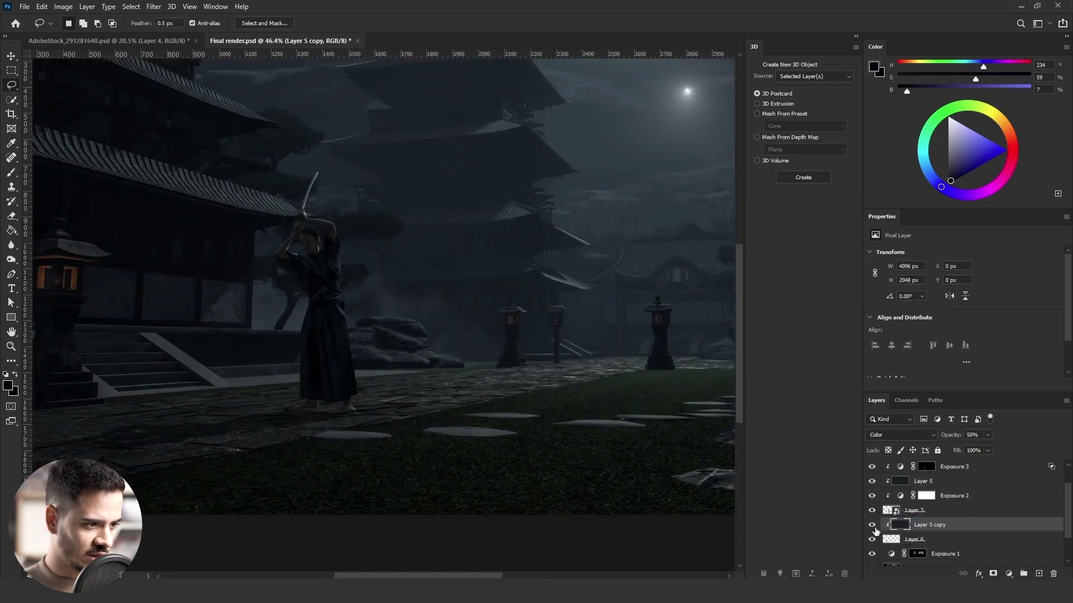
click(987, 435)
drag(989, 448, 995, 449)
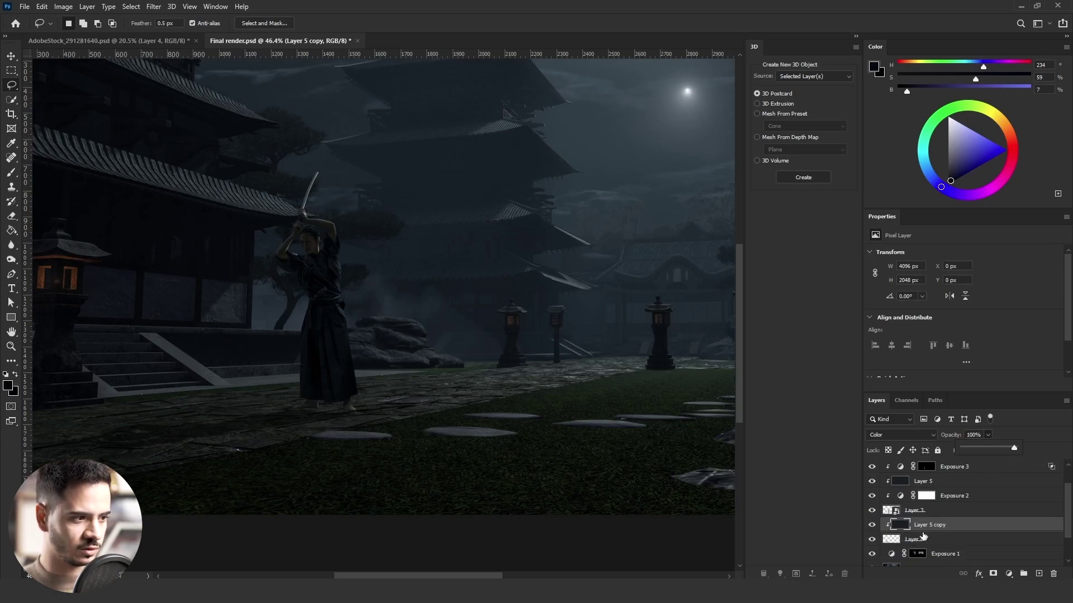
click(892, 436)
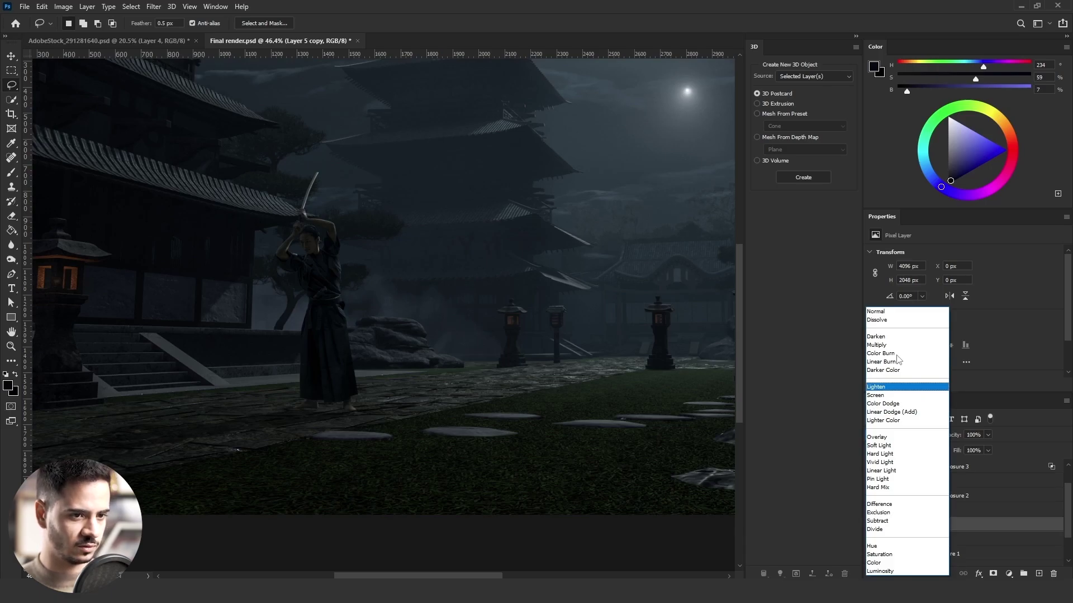
click(882, 563)
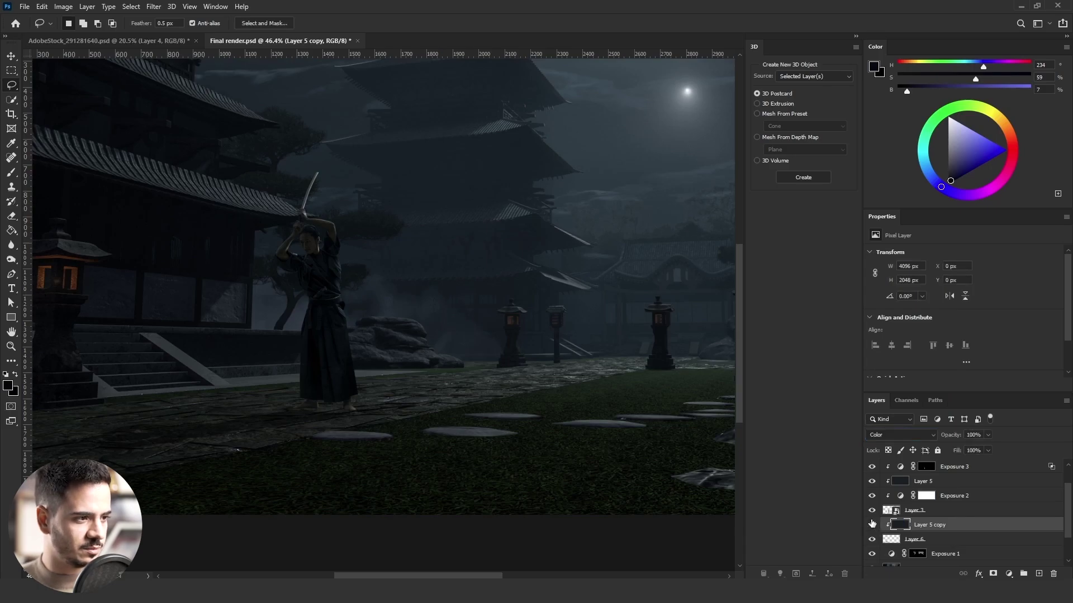
- Retouch the samurai's eyes with a tiny brush on a new clipped layer above Exposure 3, painting with light and dark tones sampled from the eyes
key(z)
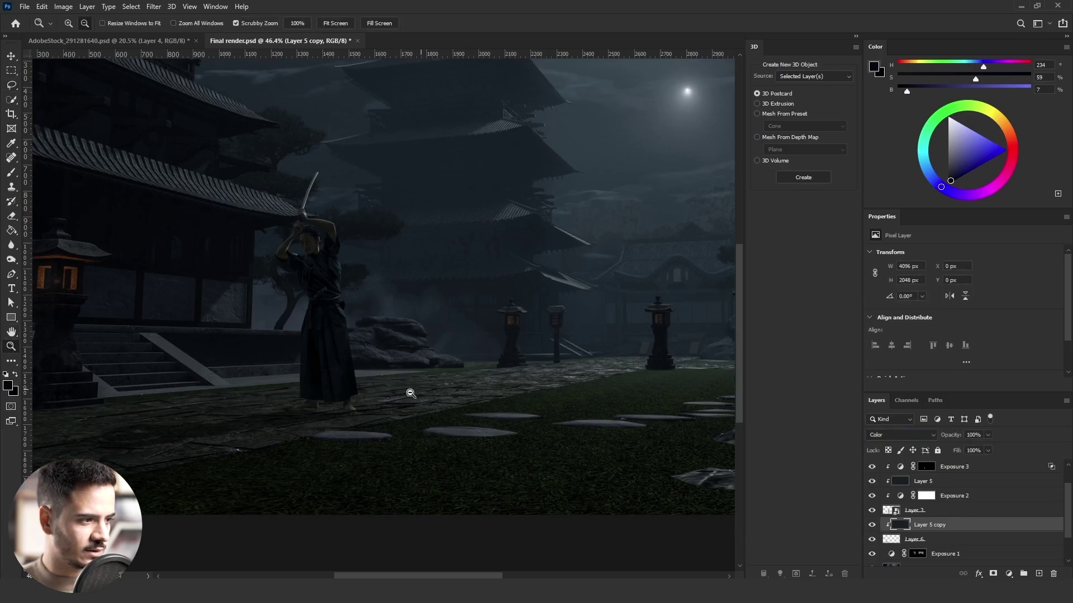
mouse_move(411, 394)
mouse_down()
mouse_move(383, 386)
mouse_move(366, 396)
mouse_up()
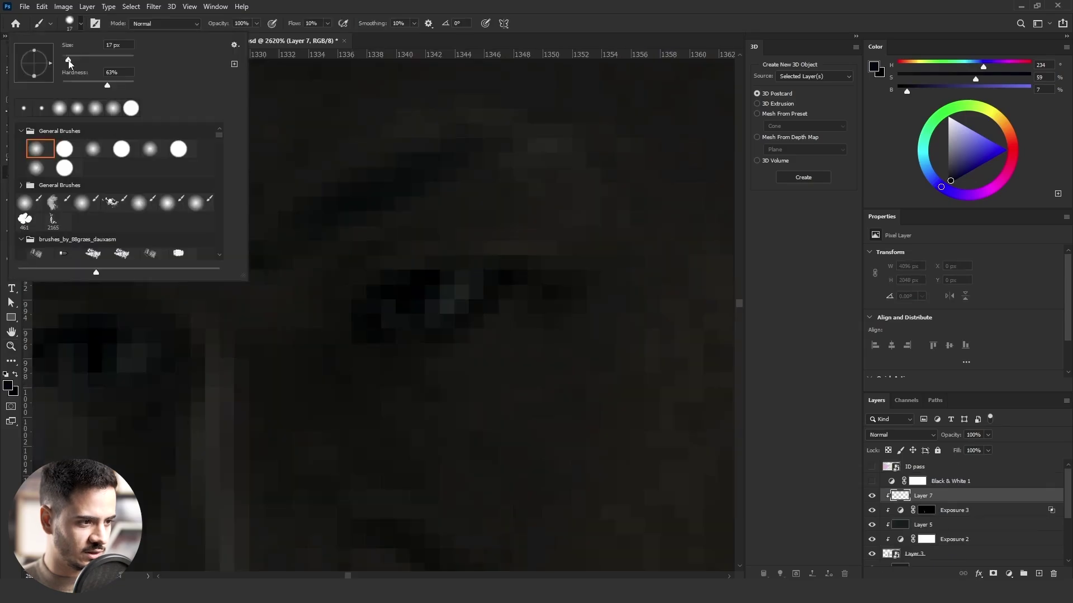
alt+click(463, 284)
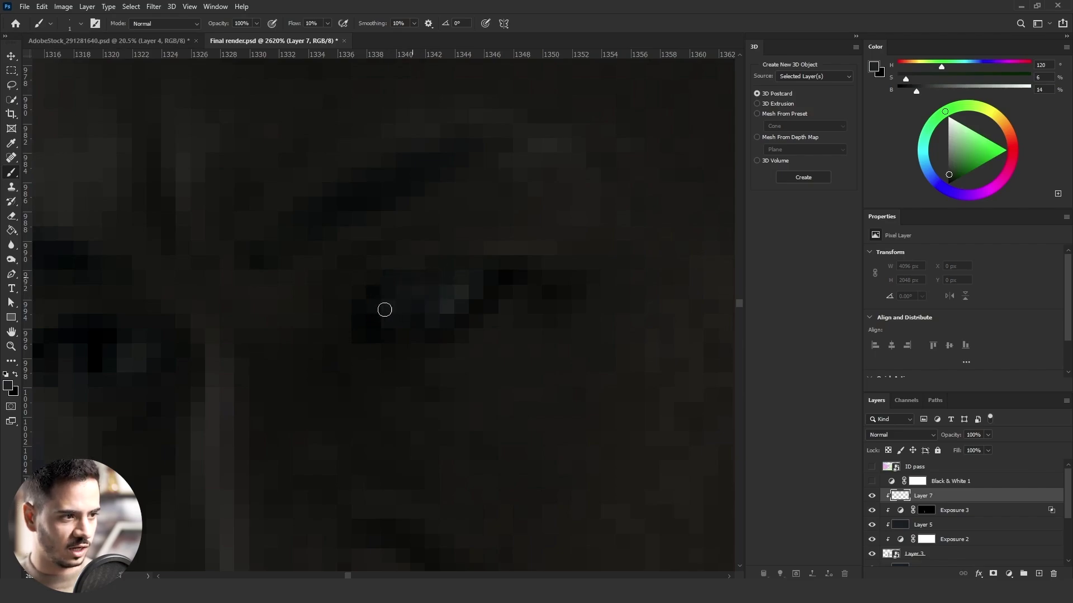
mouse_move(424, 316)
mouse_down()
mouse_move(419, 289)
mouse_move(385, 322)
mouse_up()
scroll(294, 314, down, 3)
scroll(179, 340, up, 3)
alt+click(179, 342)
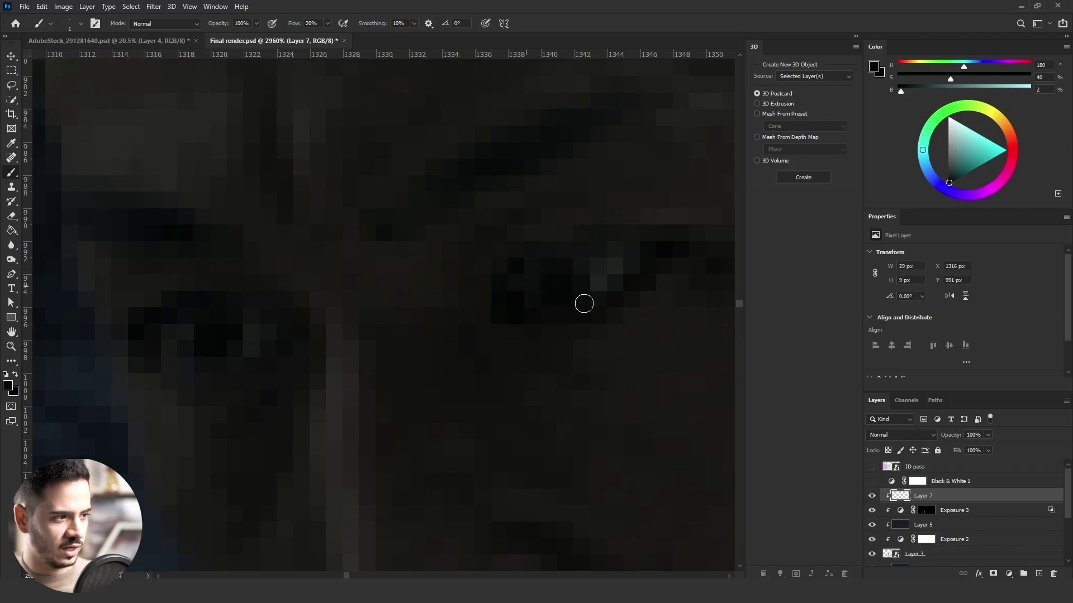
scroll(491, 263, down, 15)
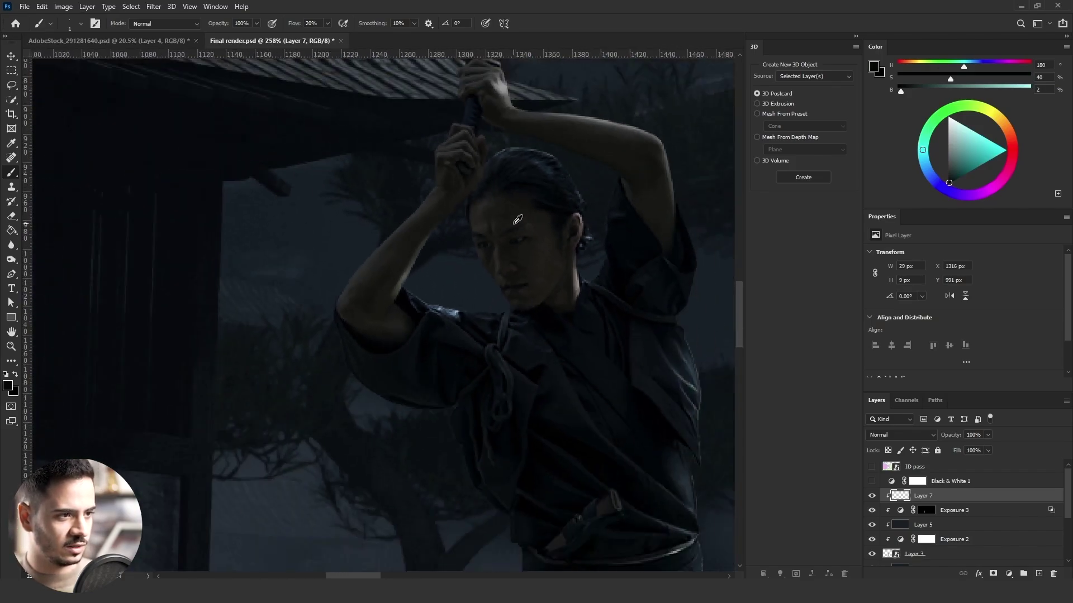
scroll(510, 215, down, 5)
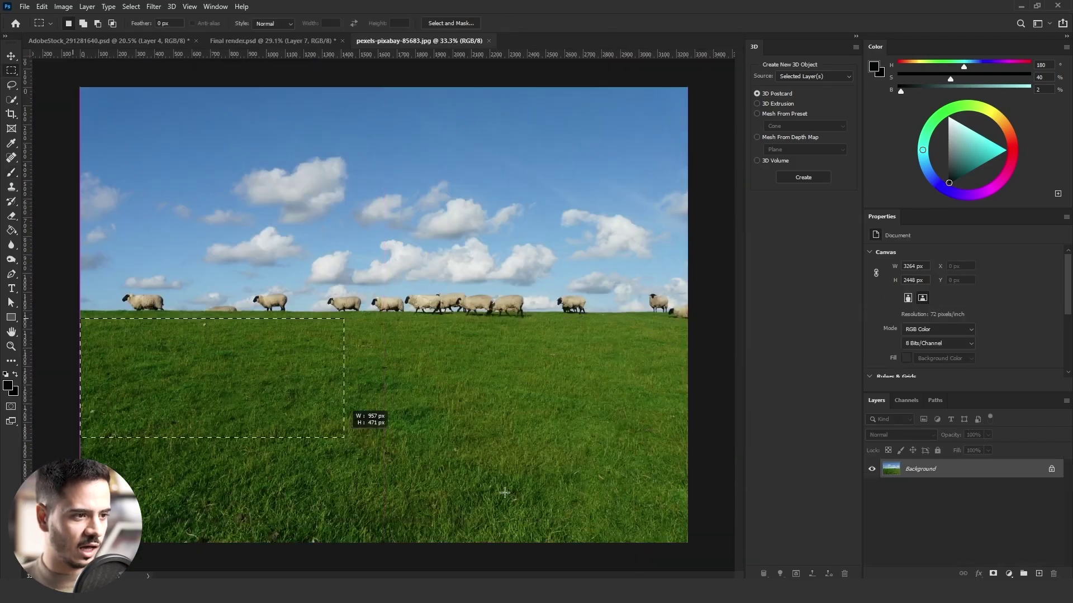
- Return to the Final render document, show the ID pass layer and select its yellow-green ground area with the Magic Wand
click(255, 40)
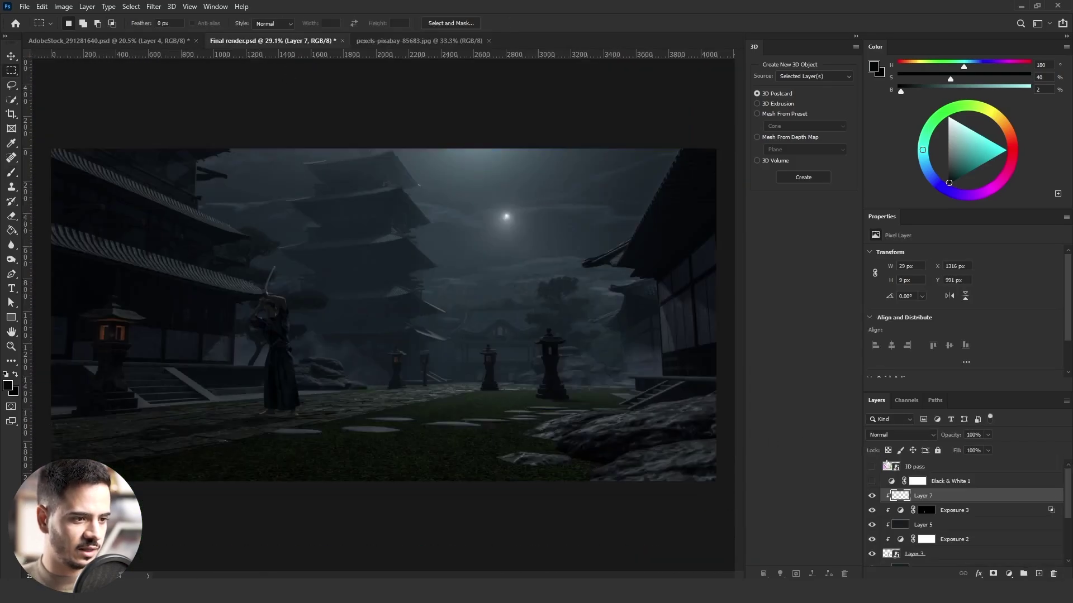
click(919, 471)
right_click(17, 99)
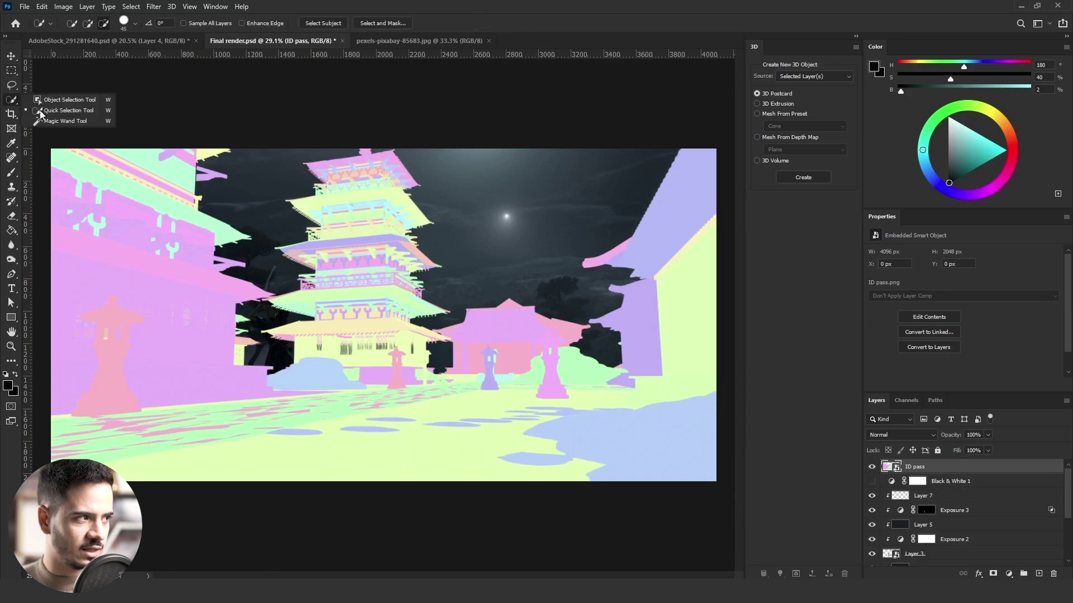
click(52, 118)
click(452, 449)
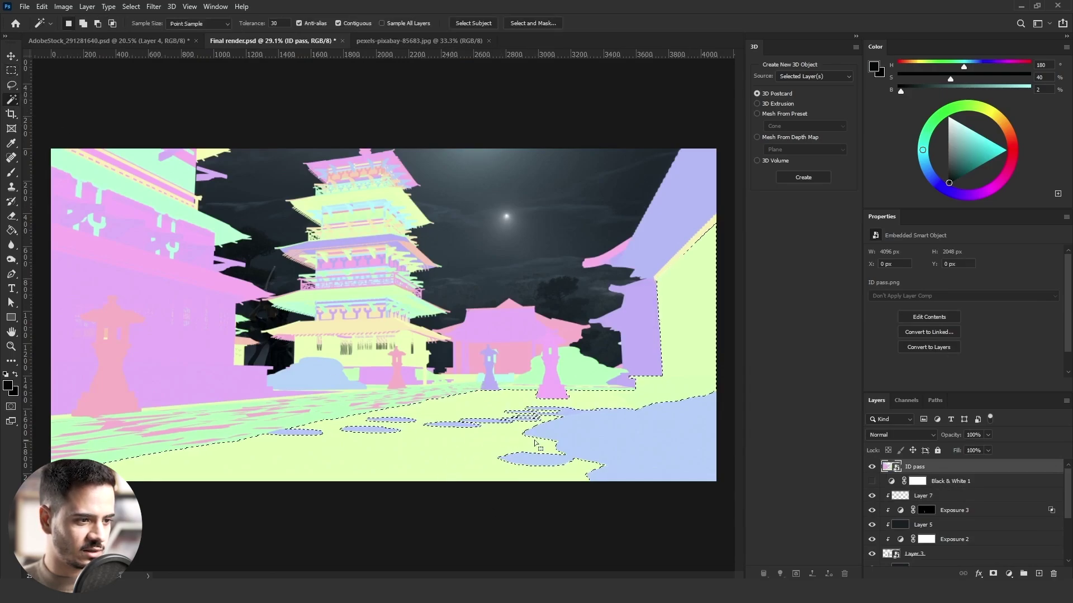
- Hide the ID pass and subtract the stone stairs and slab beside the foreground rocks from the grass selection with the Lasso
key(l)
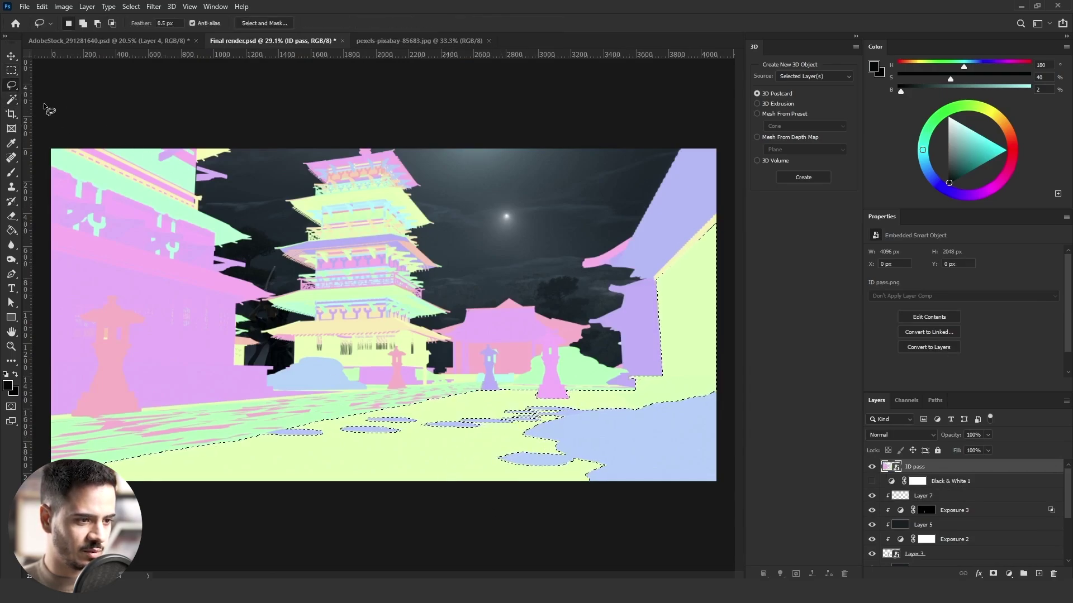
click(872, 467)
scroll(674, 428, up, 8)
scroll(525, 369, up, 3)
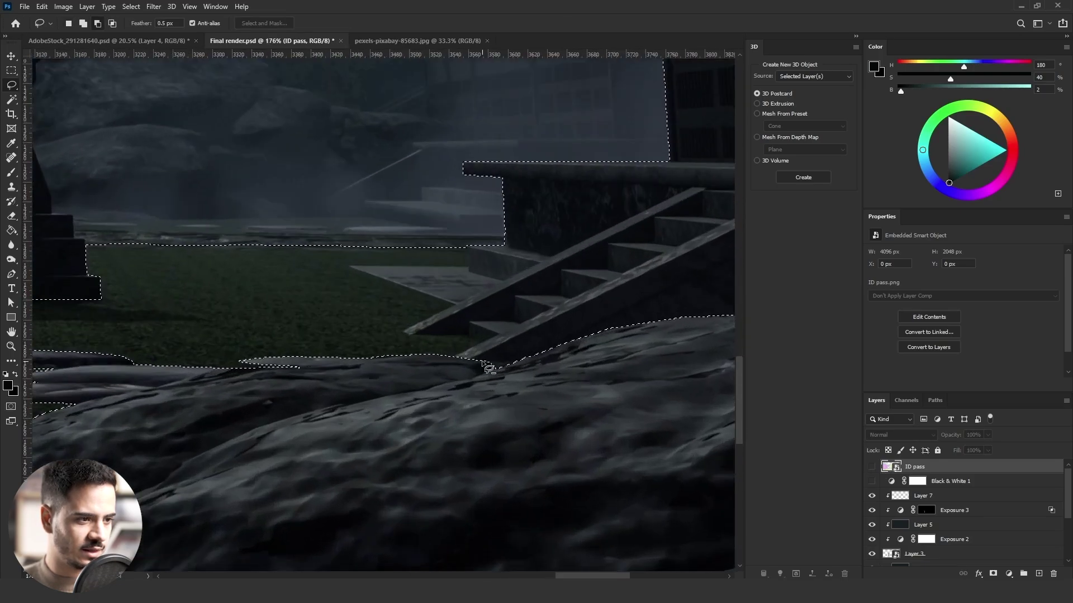
mouse_move(481, 361)
mouse_down()
mouse_move(454, 349)
mouse_move(475, 340)
mouse_move(407, 336)
mouse_up()
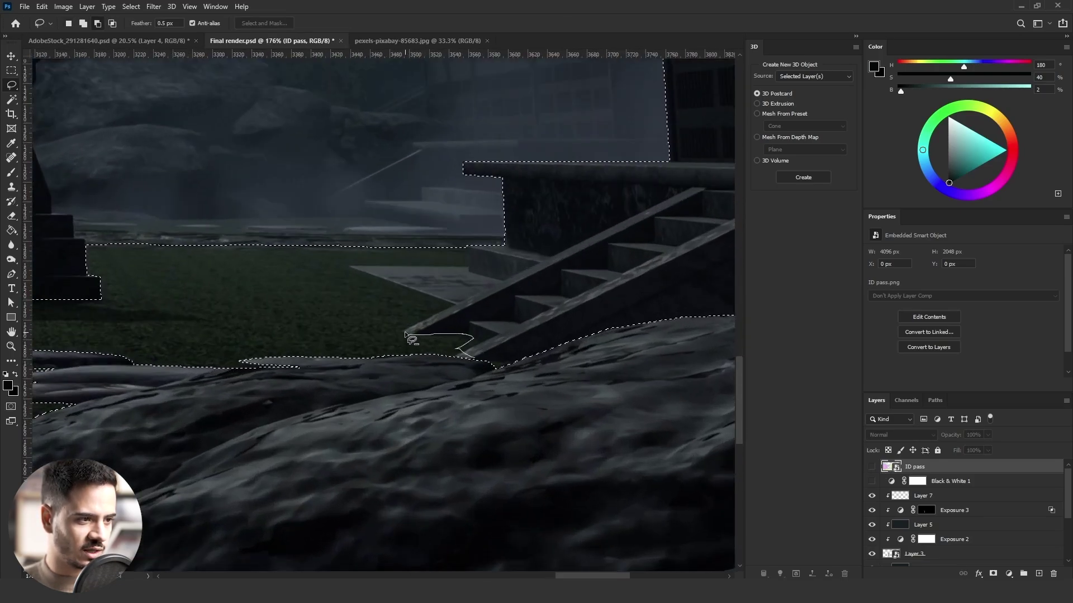
alt+click(453, 304)
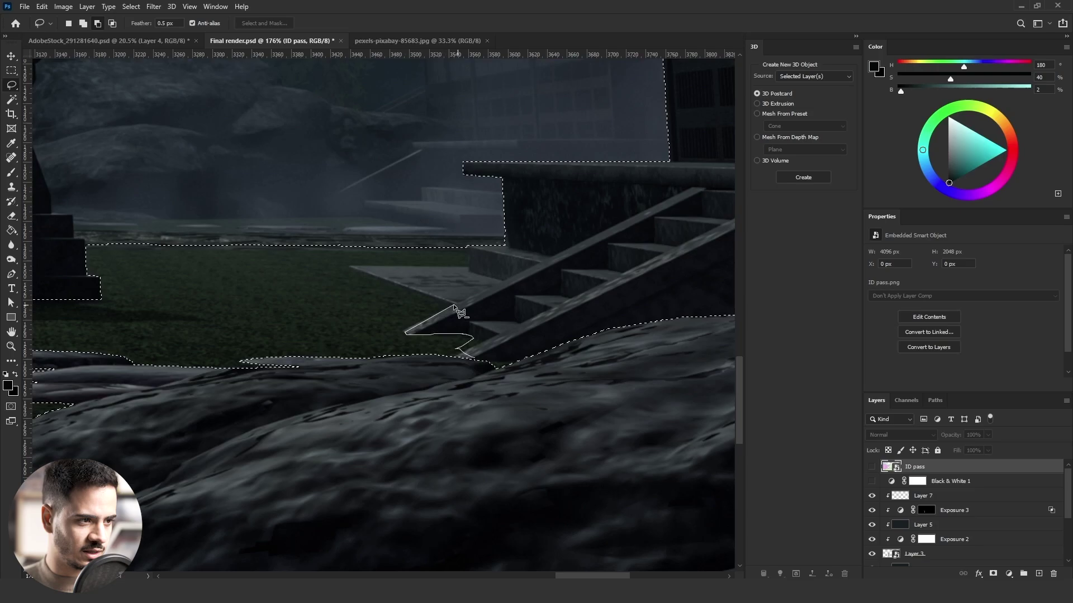
alt+click(347, 266)
drag(496, 269, 464, 266)
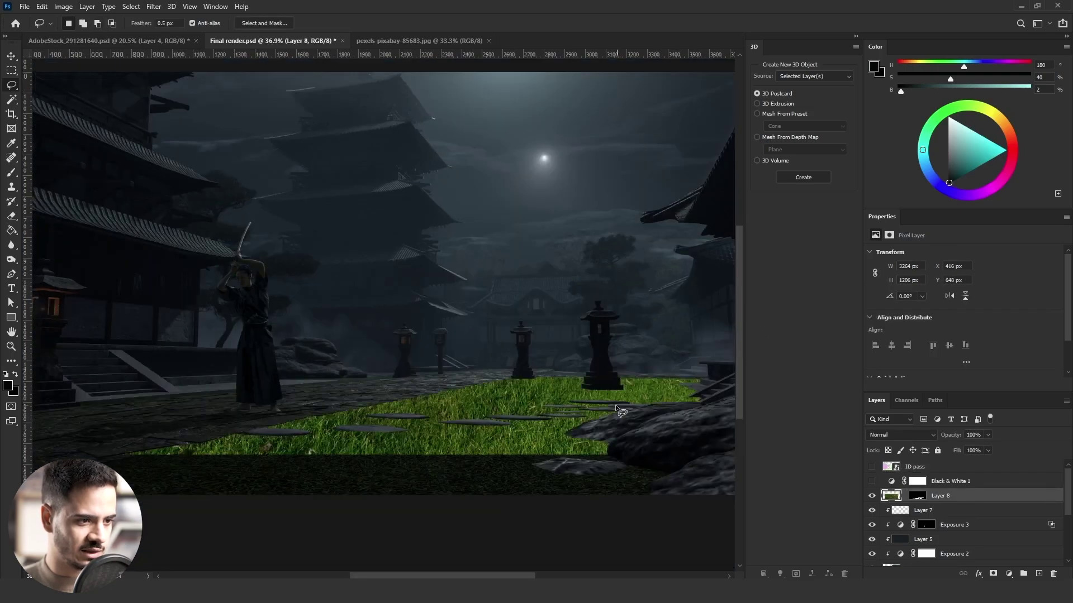
- Transform the masked grass photo layer to about 4787 x 719 px, flattening and widening it to cover the whole lawn
key(ctrl+t)
drag(444, 276, 494, 343)
drag(440, 274, 454, 372)
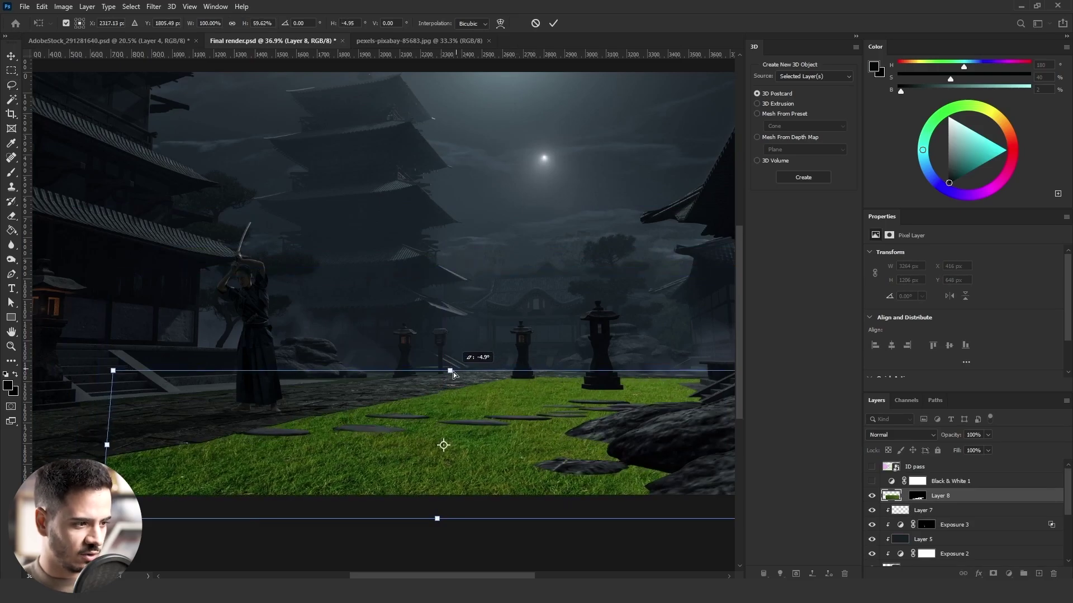
mouse_move(102, 449)
mouse_down()
mouse_move(39, 447)
mouse_move(67, 445)
mouse_move(50, 449)
mouse_up()
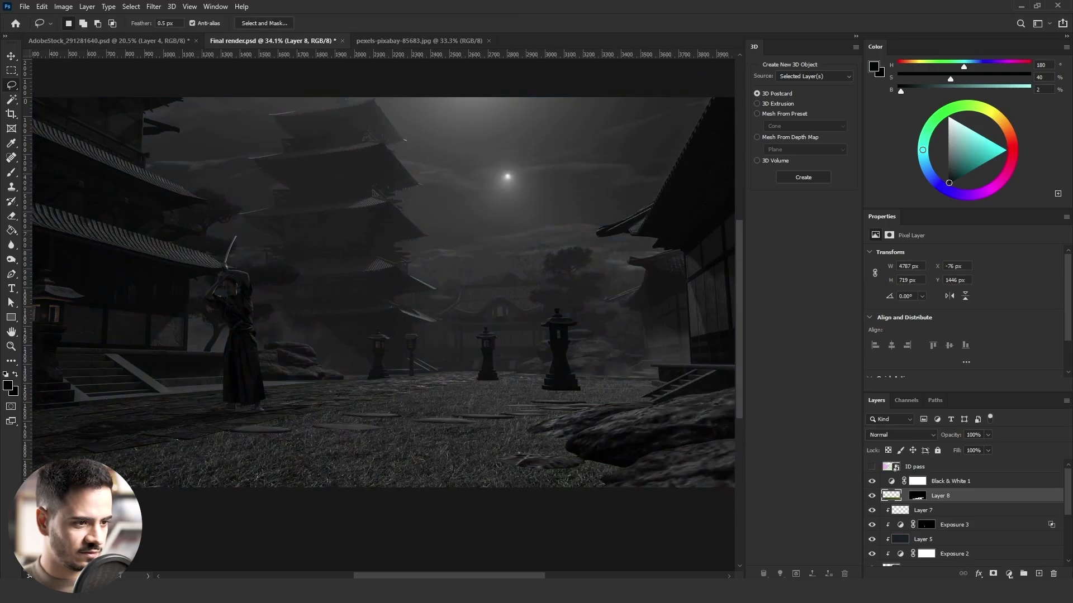
- Darken the grass with a clipped Exposure adjustment layer, lowering the exposure to about -1 and the gamma correction to 0.69
click(1009, 575)
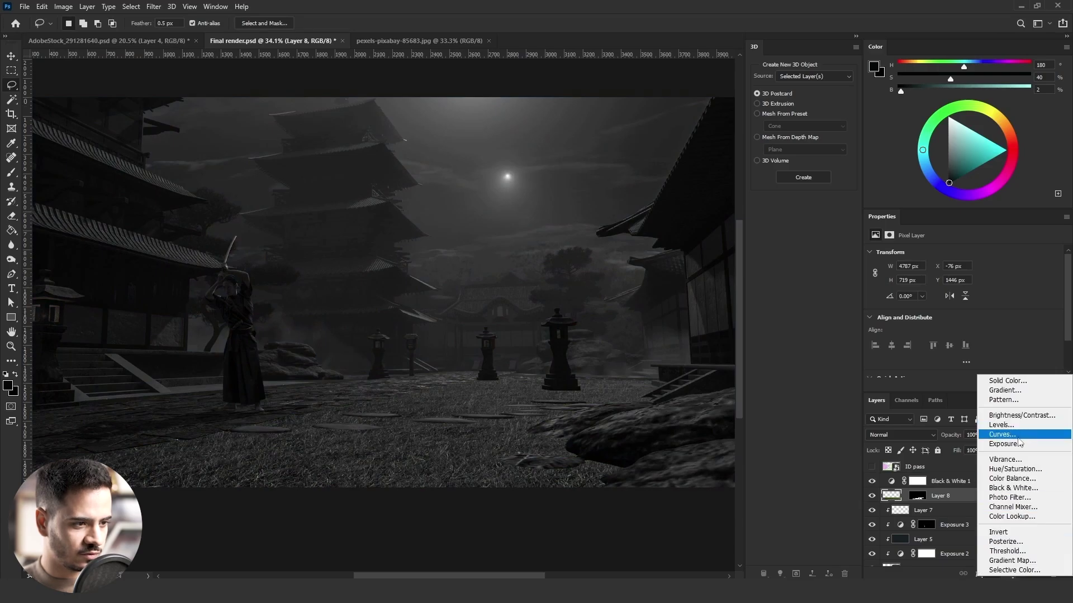
click(1000, 444)
alt+click(952, 499)
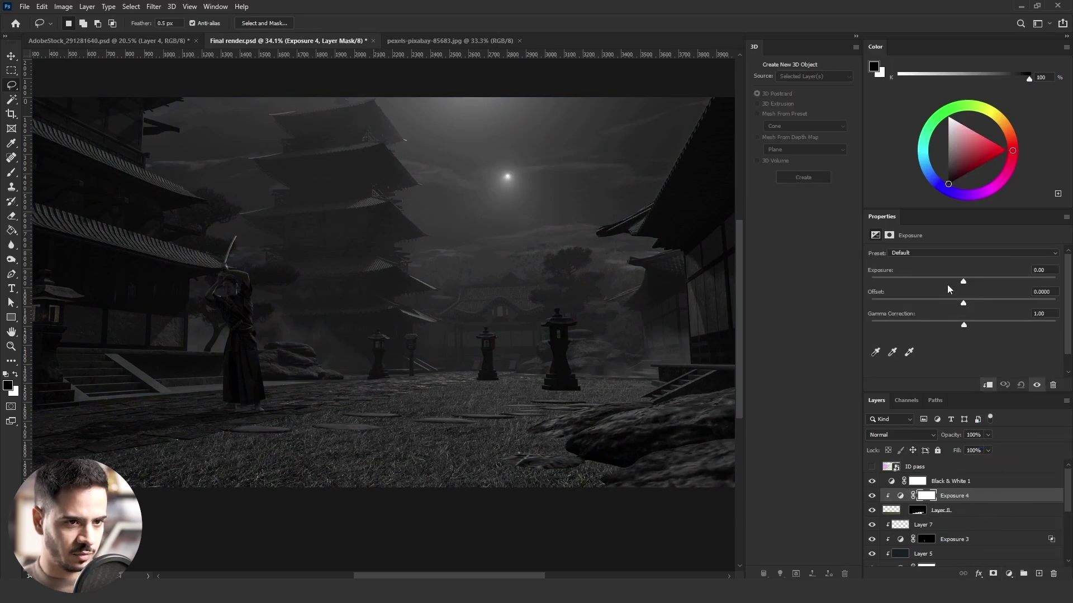
mouse_move(963, 281)
mouse_down()
mouse_move(929, 283)
mouse_move(948, 285)
mouse_up()
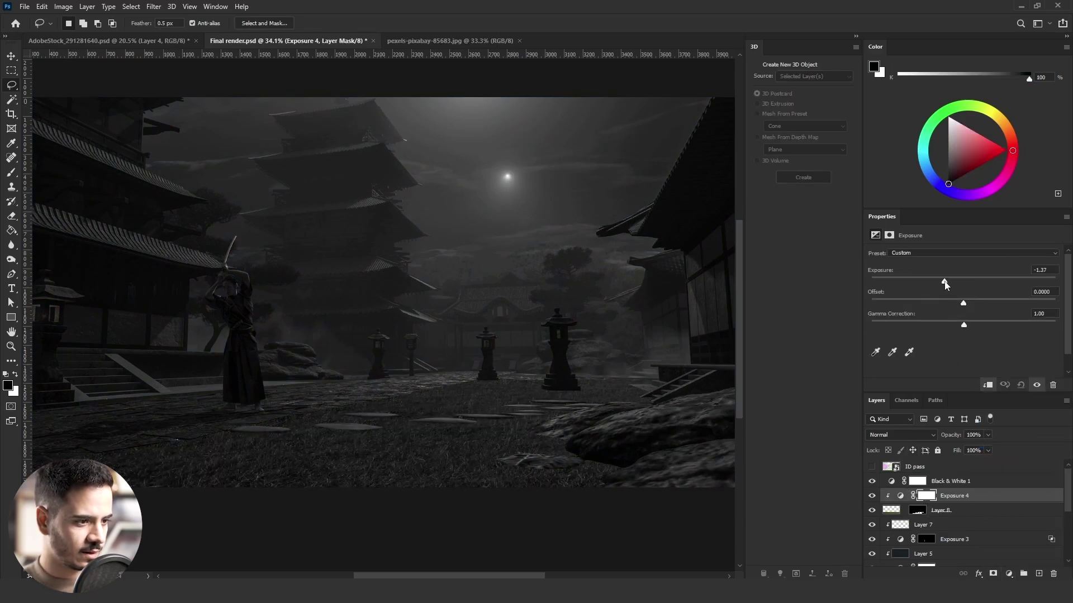
drag(967, 325, 984, 326)
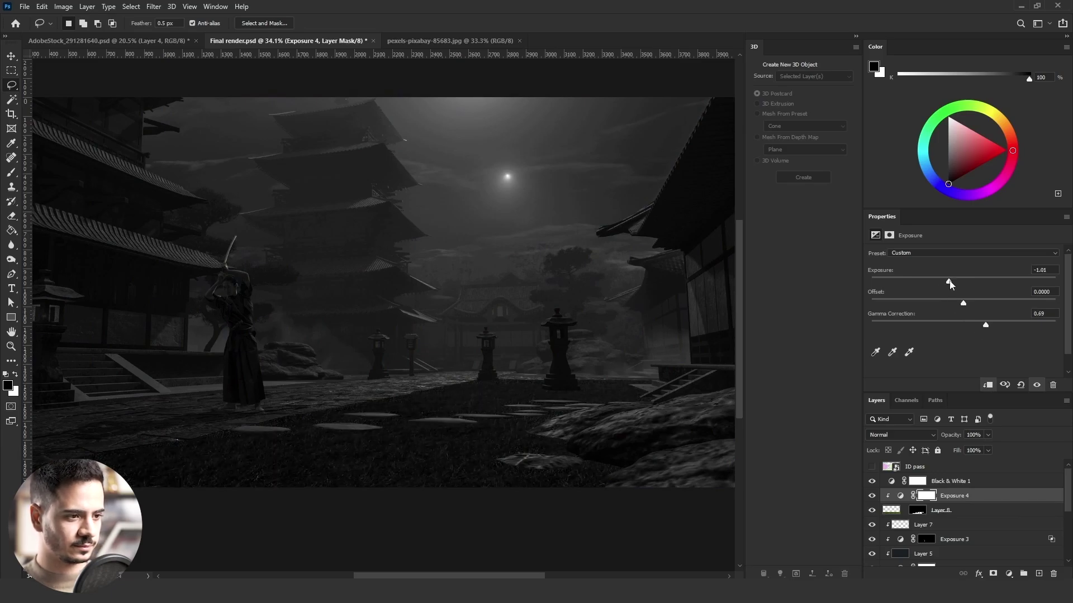
drag(943, 281, 959, 283)
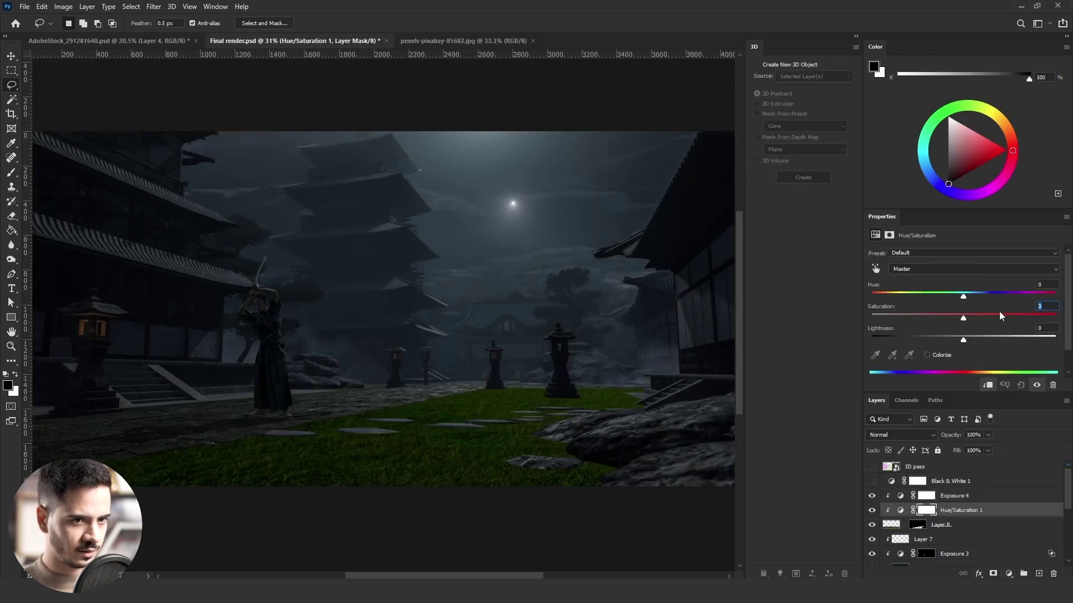
- Set the grass's Hue/Saturation adjustment to a saturation of -40 and move it above Exposure 4
text(-40)
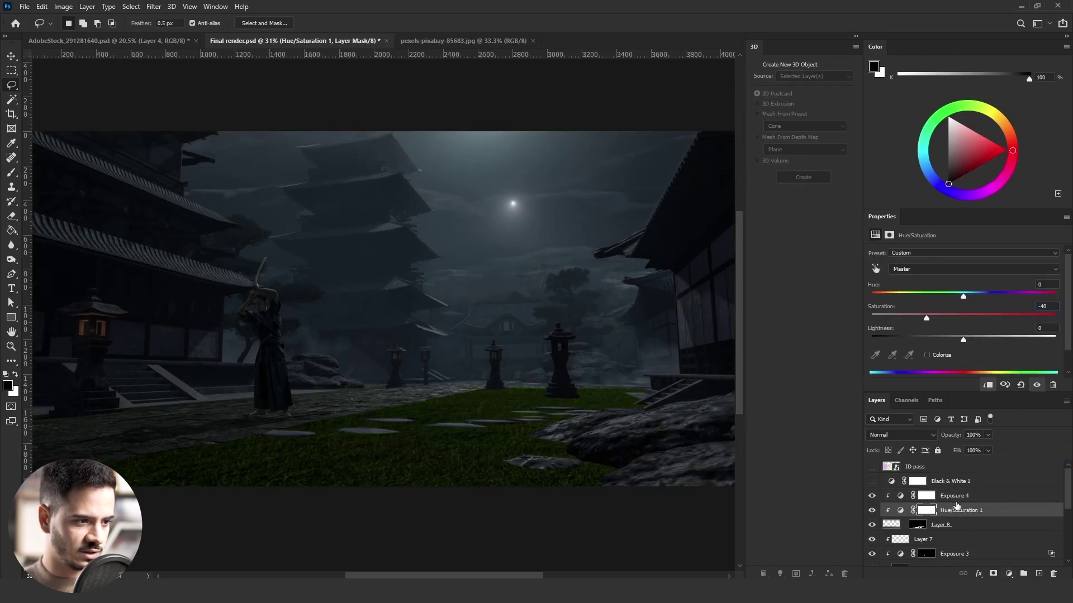
drag(957, 506, 959, 493)
- Copy the Layer 5 color tint above the grass's Hue/Saturation adjustment and clip it to the grass
scroll(945, 554, down, 1)
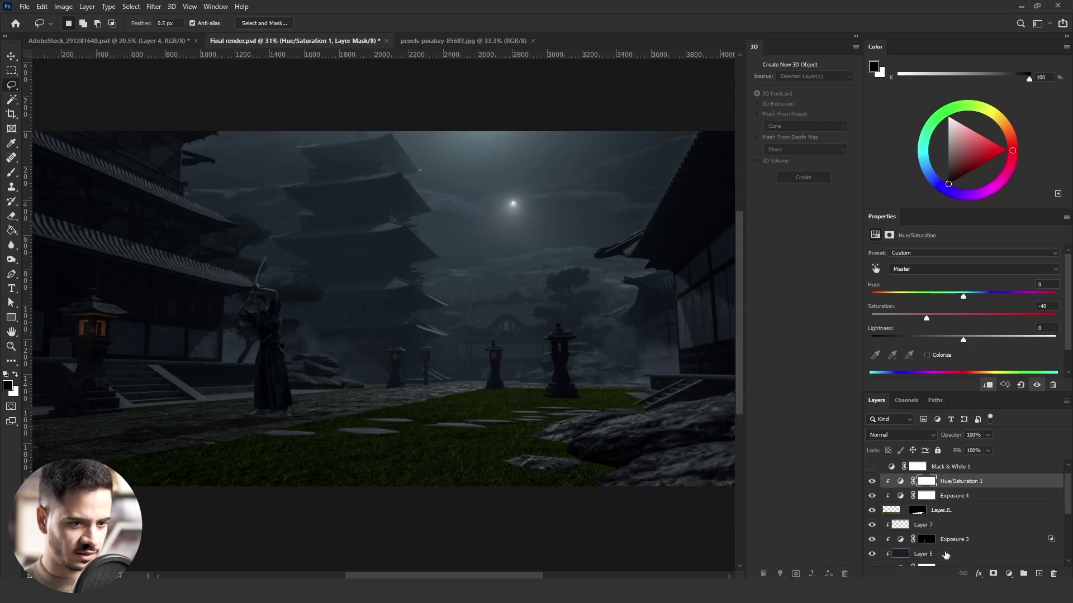
drag(947, 555, 961, 475)
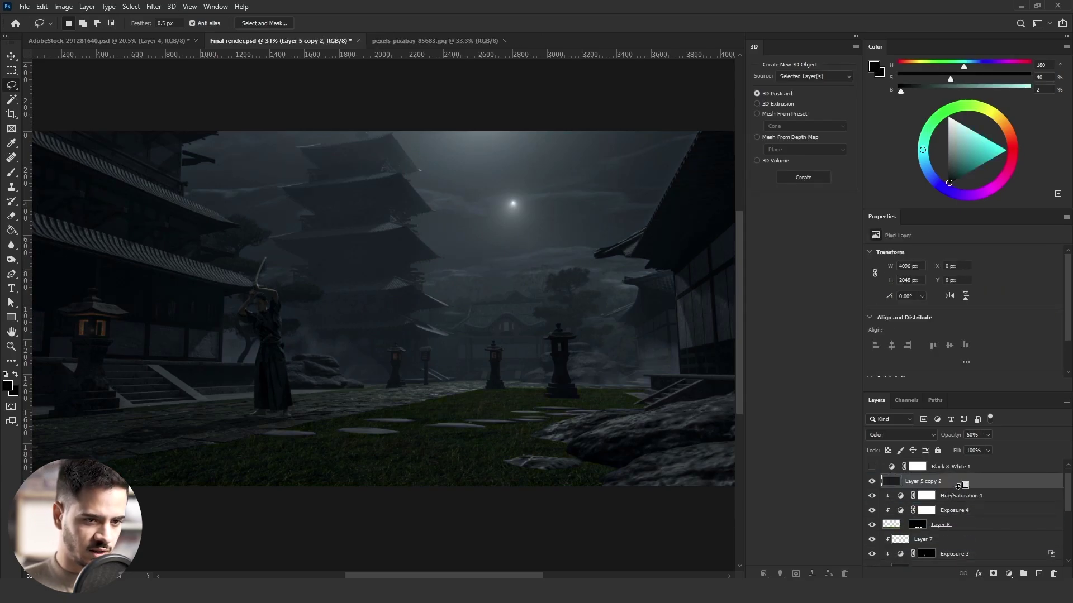
alt+click(961, 487)
scroll(551, 394, down, 2)
scroll(376, 424, up, 1)
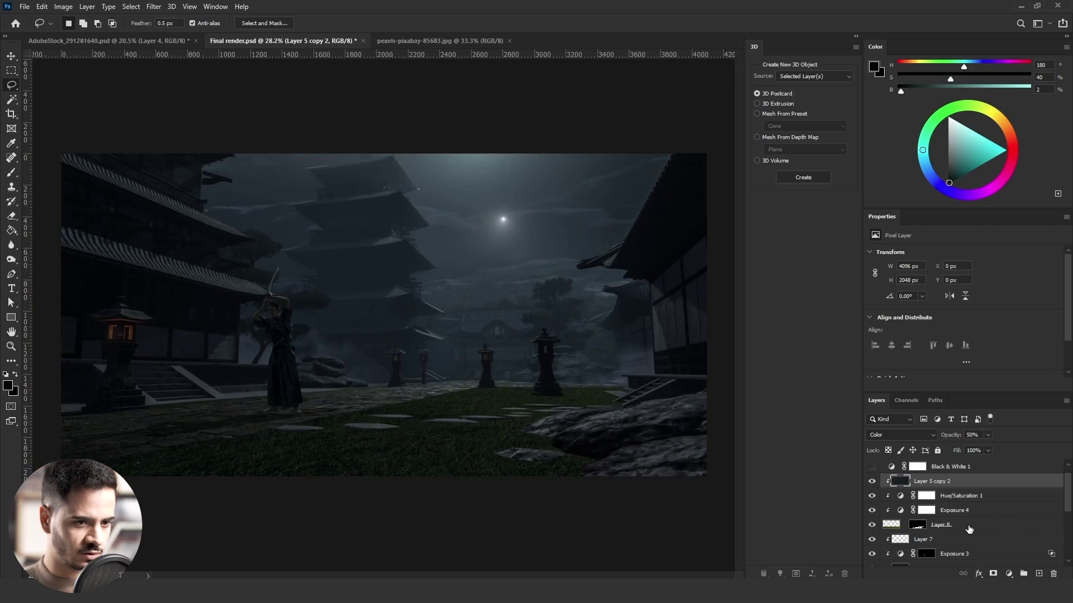
- Duplicate the masked grass layer above its Hue/Saturation adjustment, clipped, and set the copy's blend mode to Screen
click(972, 526)
drag(975, 526, 953, 494)
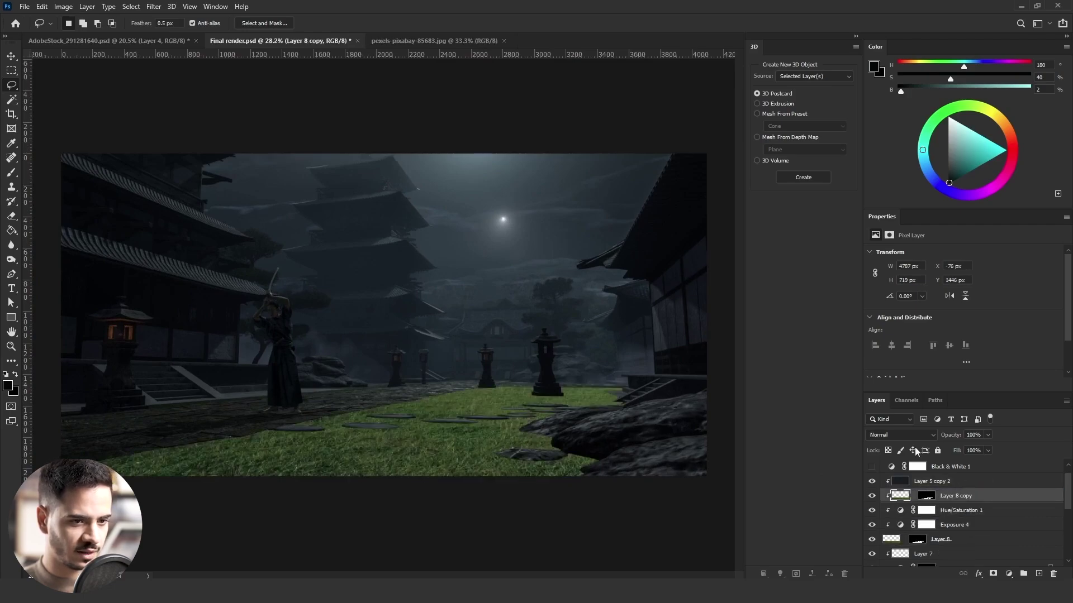
click(900, 434)
click(904, 396)
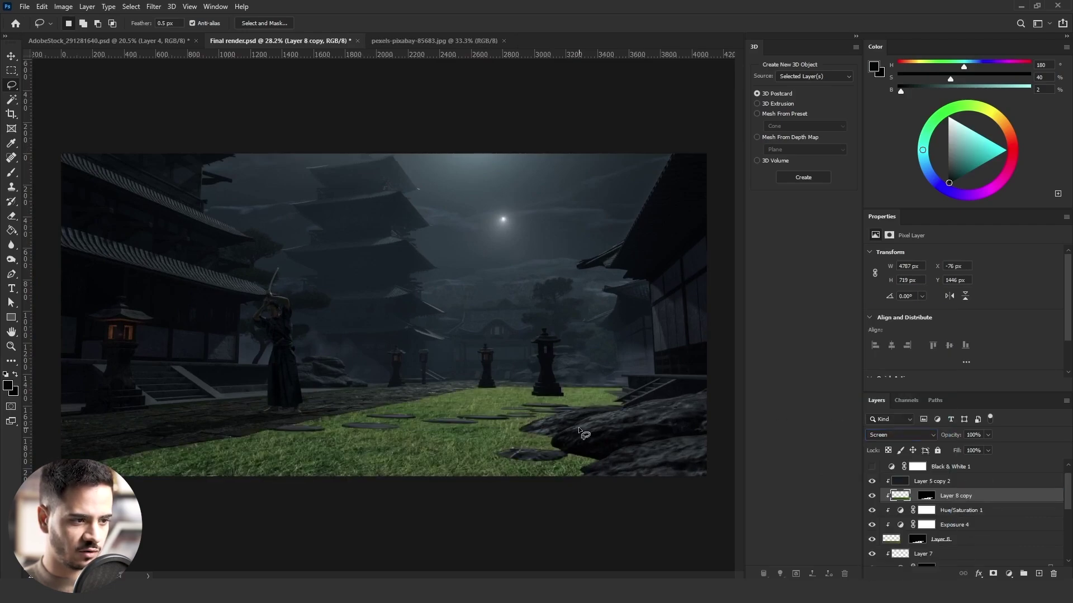
- Darken the Screen grass copy with Levels, setting the midtone input to 0.46
key(ctrl+l)
drag(780, 337, 814, 338)
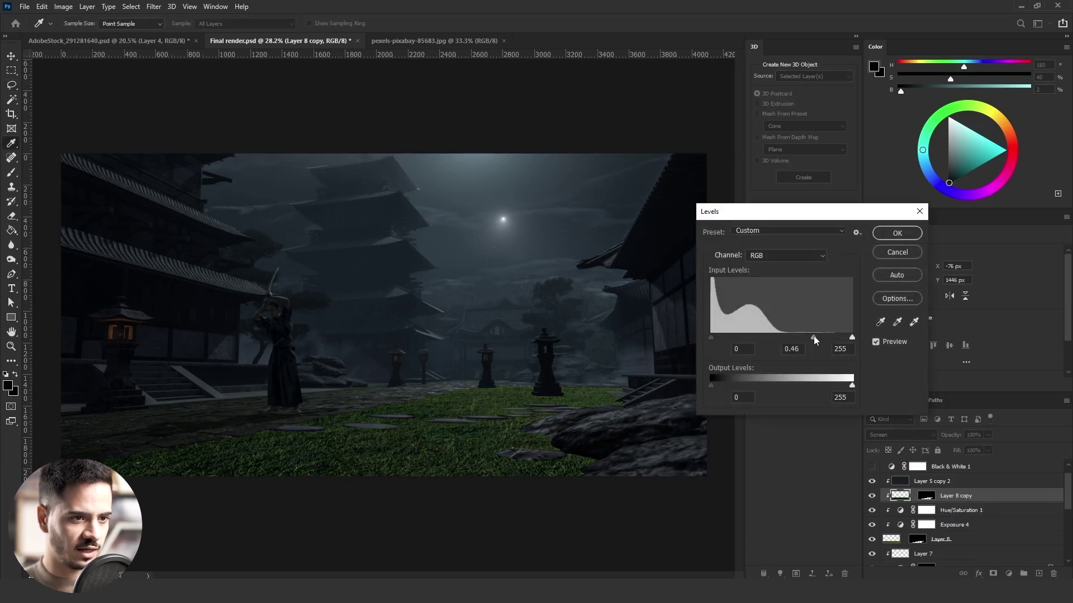
key(Return)
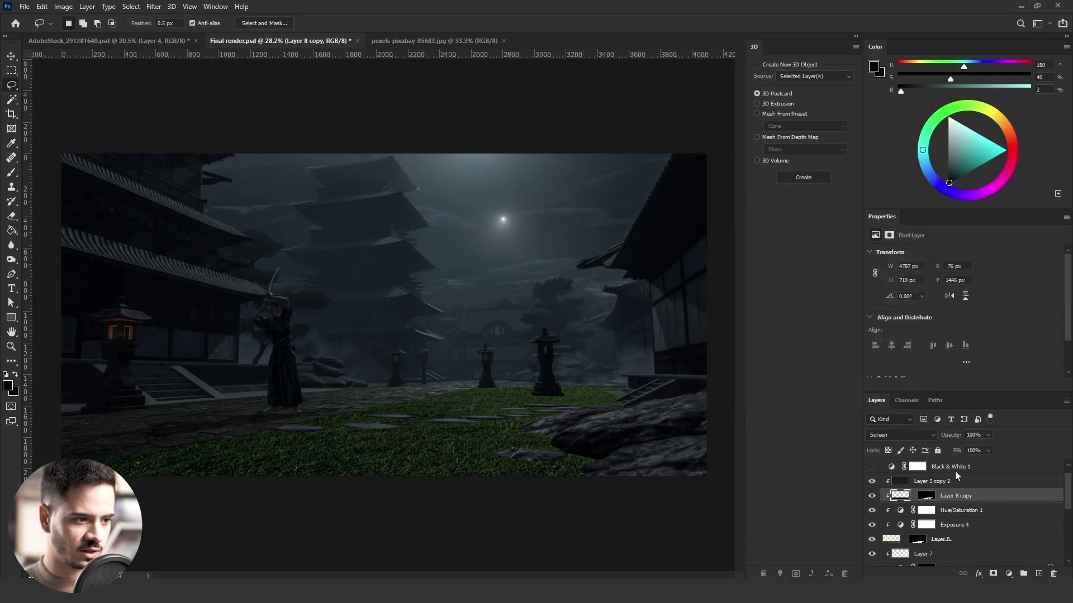
- Apply the grass copy's existing layer mask and give the layer a new mask inverted to black
right_click(926, 497)
click(993, 423)
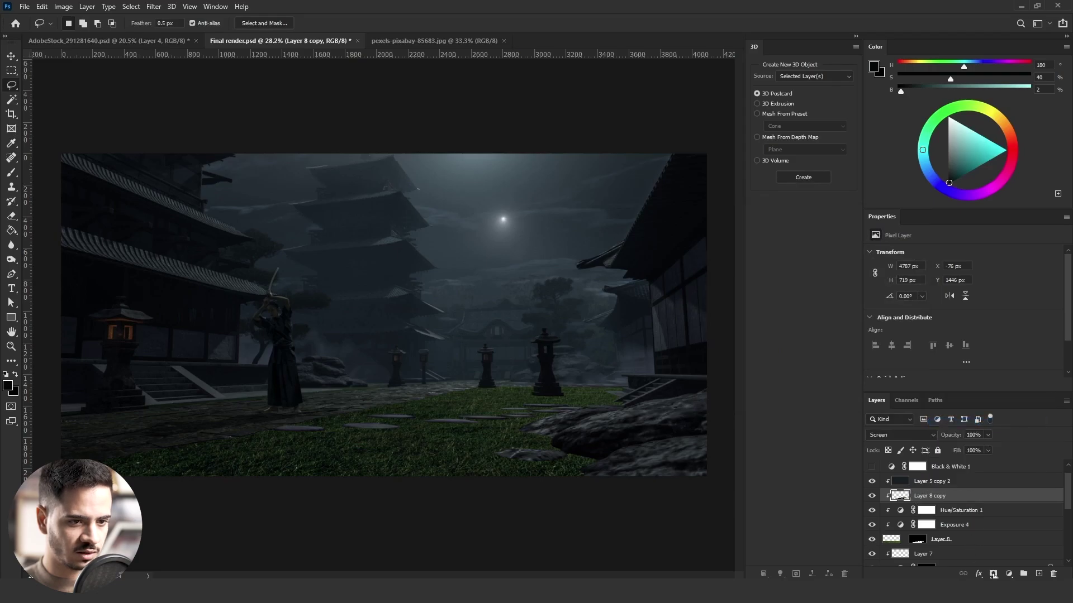
click(993, 574)
key(ctrl+i)
- Reveal the distant lawn on the mask with a white-to-transparent linear gradient from above the lawn down past the image's lower edge
right_click(9, 231)
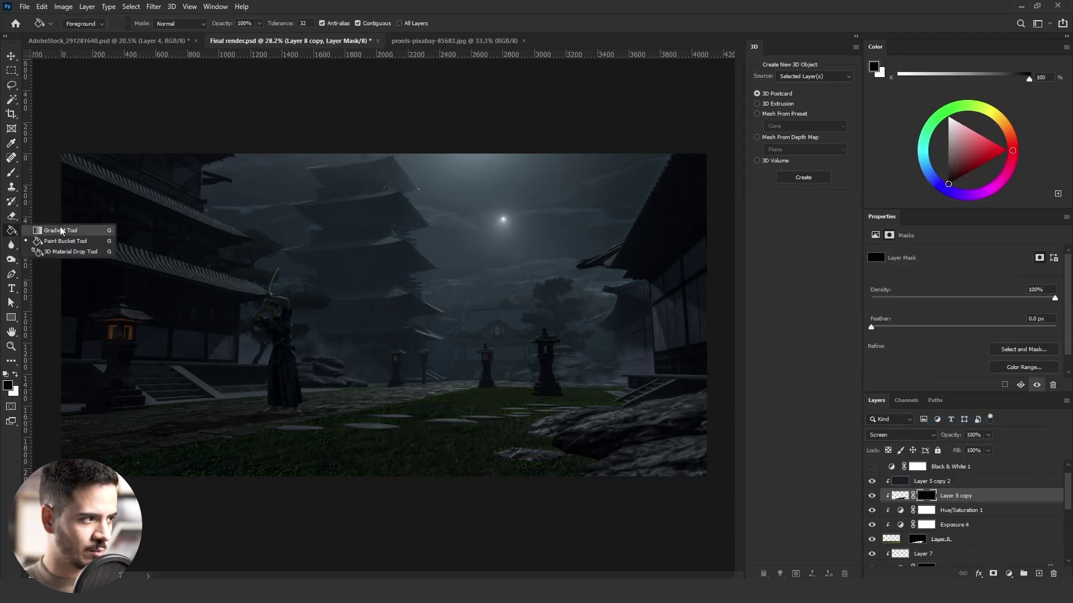
click(60, 231)
key(x)
drag(585, 338, 539, 485)
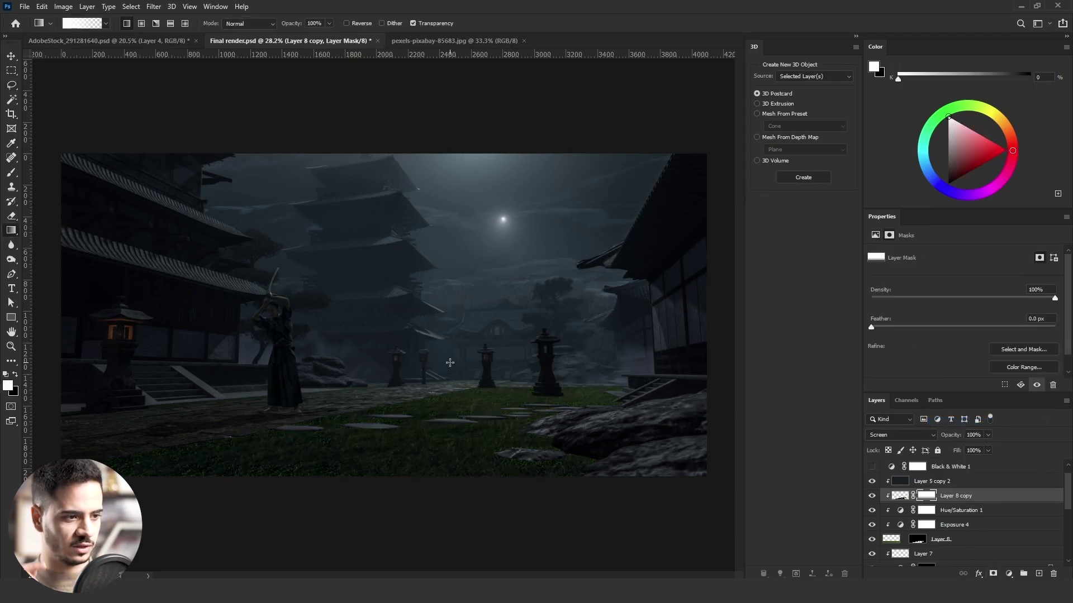
key(ctrl+z)
drag(470, 361, 460, 529)
scroll(526, 412, down, 4)
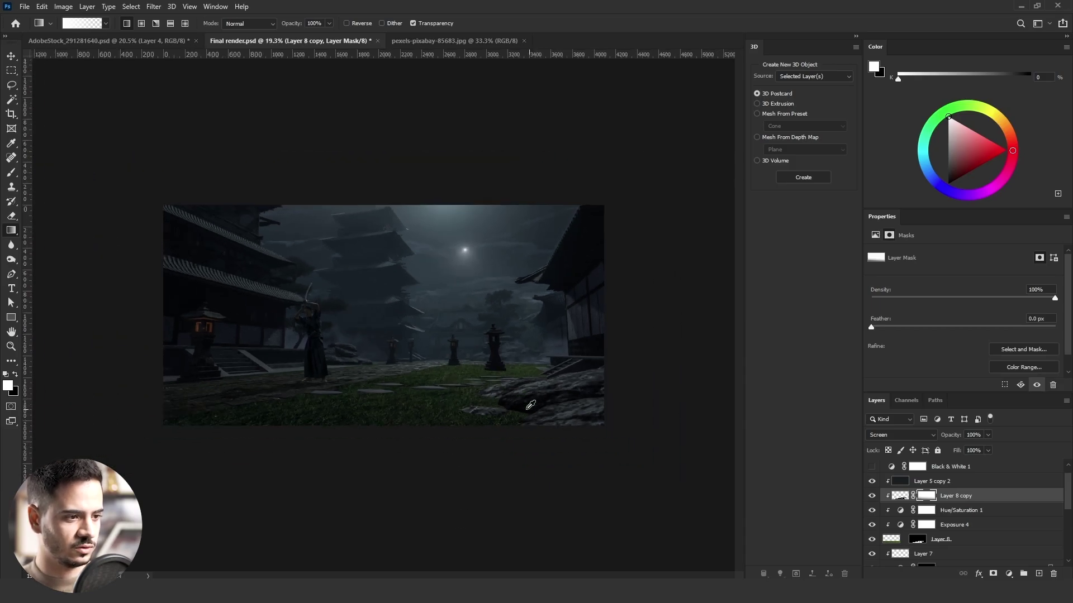
scroll(403, 409, up, 4)
scroll(450, 401, up, 2)
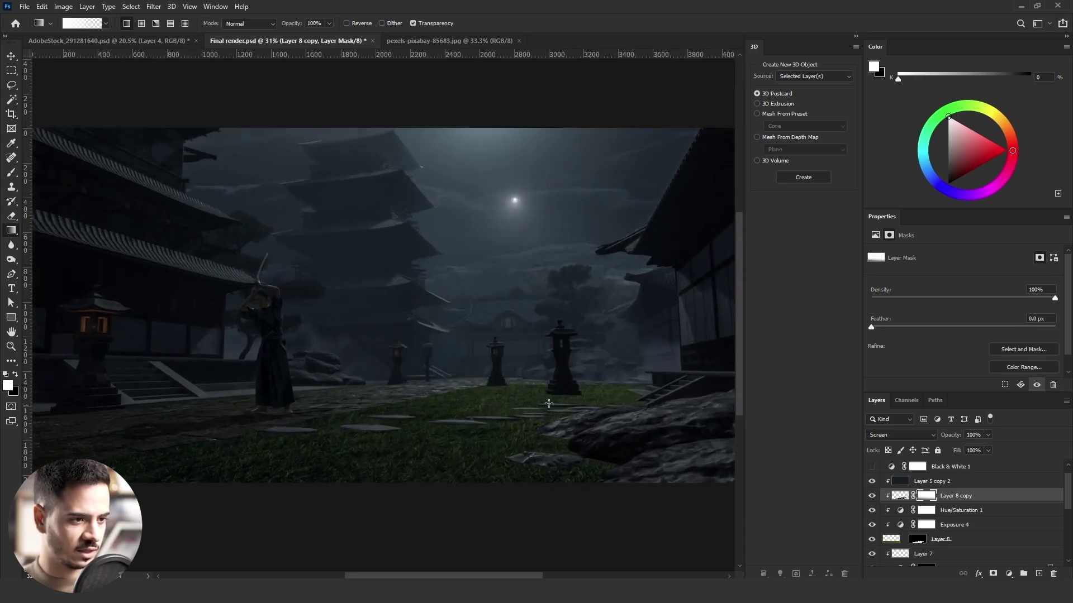
- Lower the grass's Exposure 4 adjustment to an exposure of -1.82, compare it on and off, and select Layer 5 copy 2
click(962, 525)
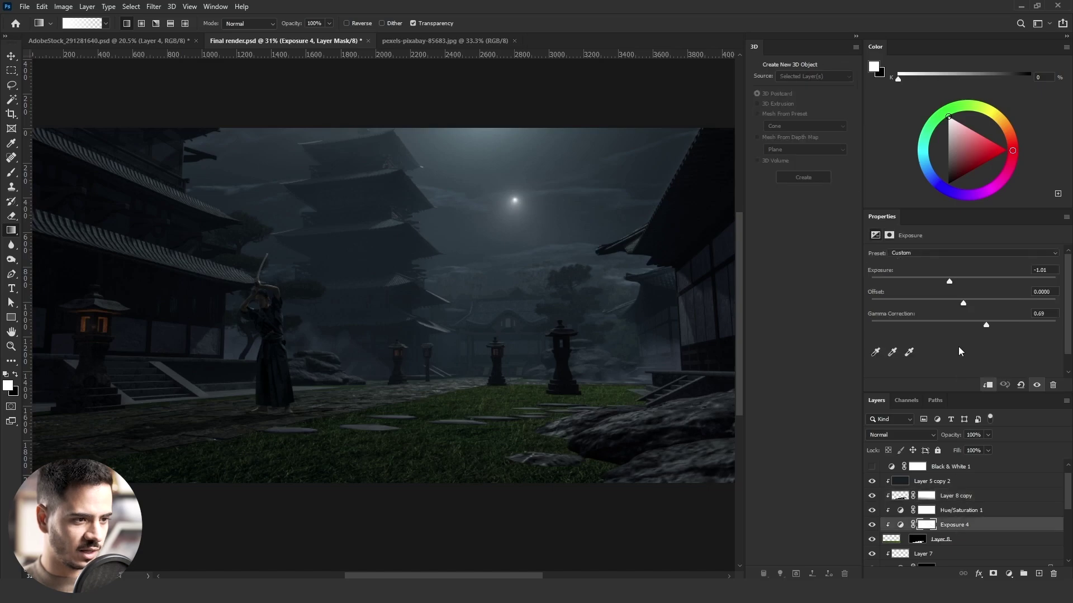
drag(949, 281, 938, 283)
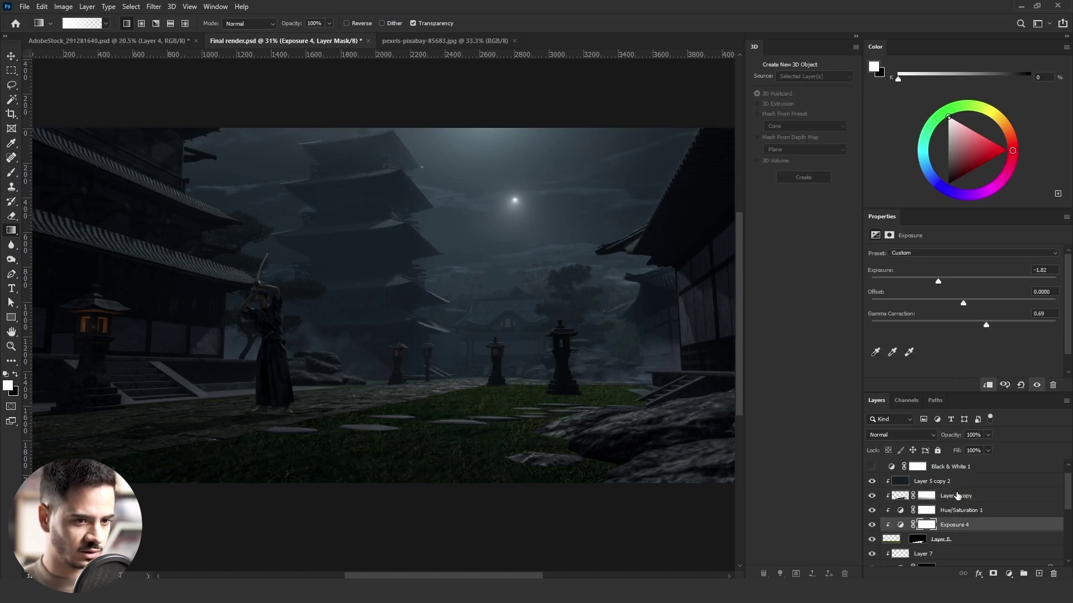
click(872, 525)
click(872, 524)
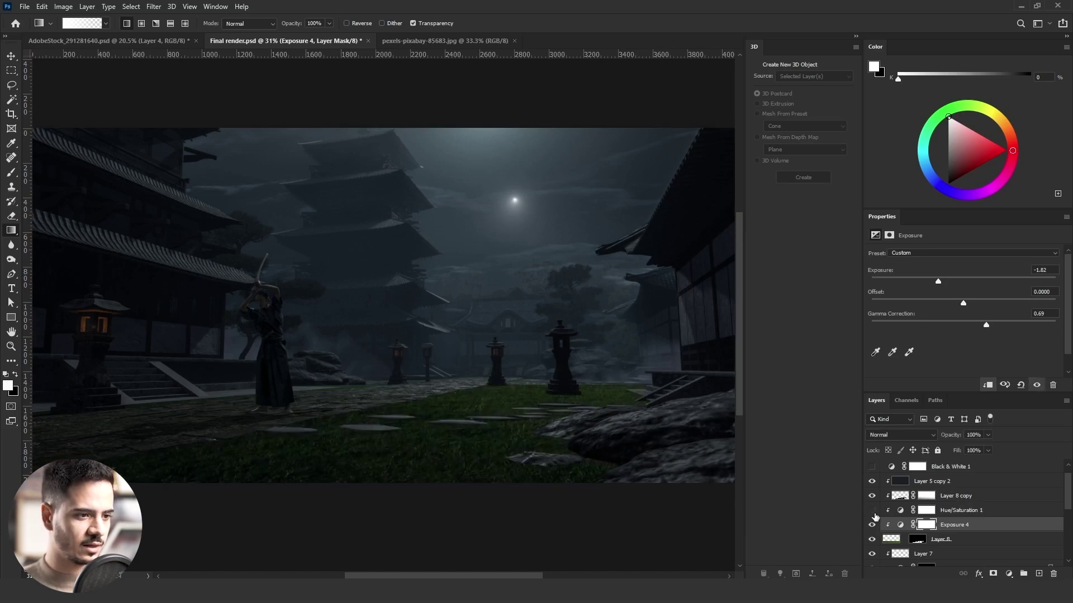
click(930, 481)
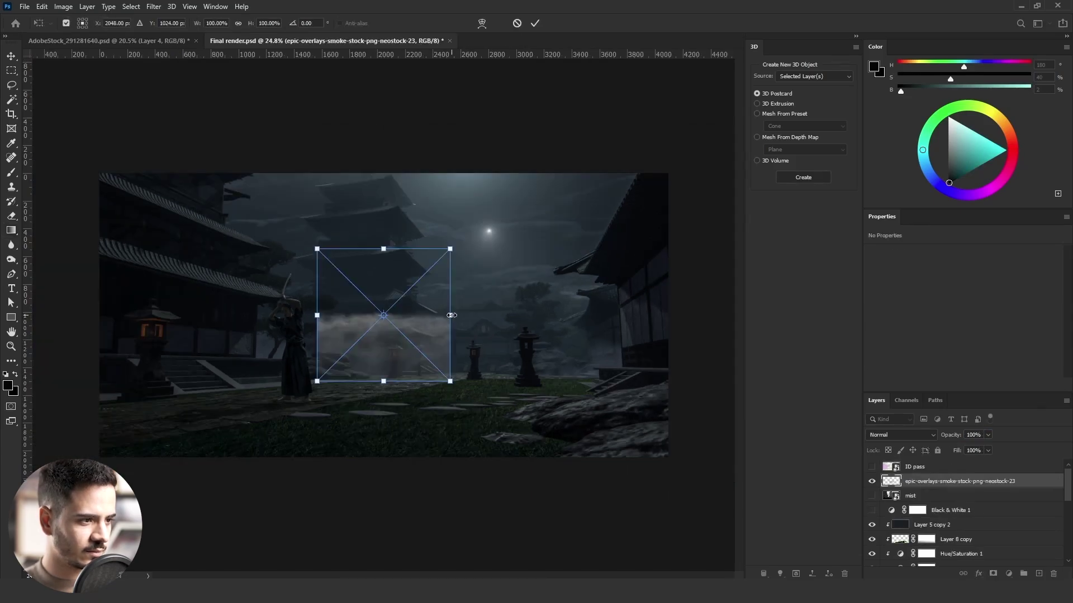
- Stretch the placed smoke overlay to about 444% width and 150% height and position it across the ground
drag(452, 315, 679, 315)
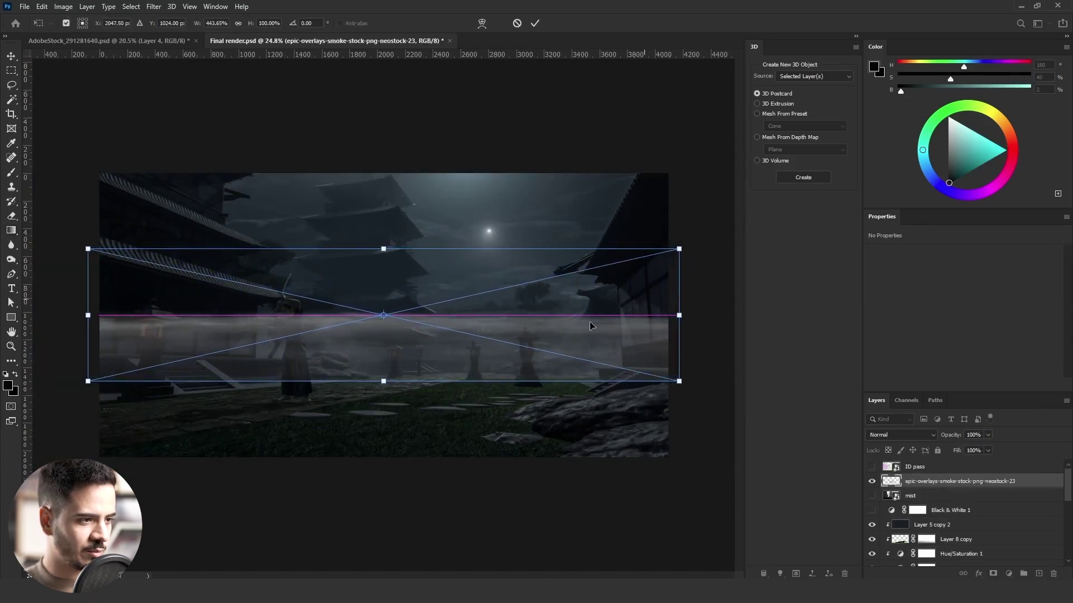
drag(592, 319, 582, 378)
drag(372, 440, 371, 474)
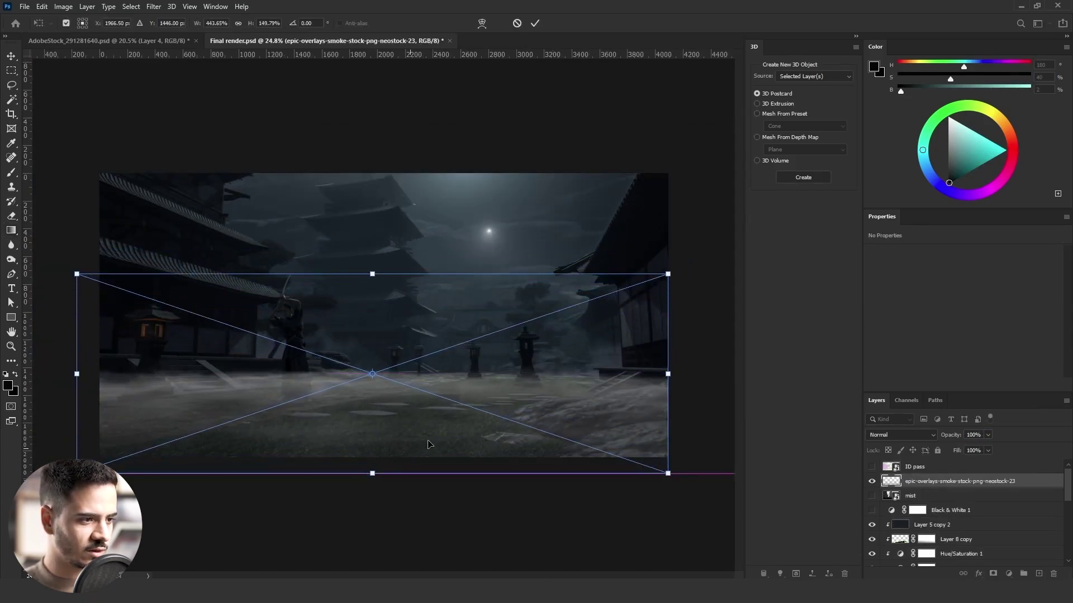
drag(447, 433, 449, 412)
key(Return)
- Hide the smoke overlay, show the mist pass layer and copy its entire image
click(873, 481)
click(910, 495)
click(871, 496)
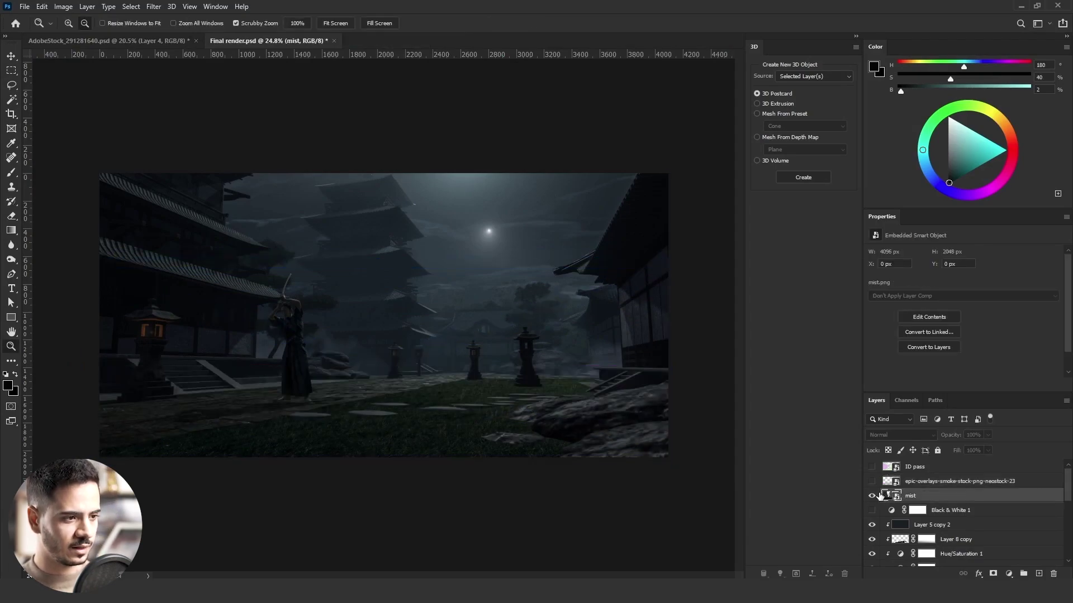
ctrl+click(891, 496)
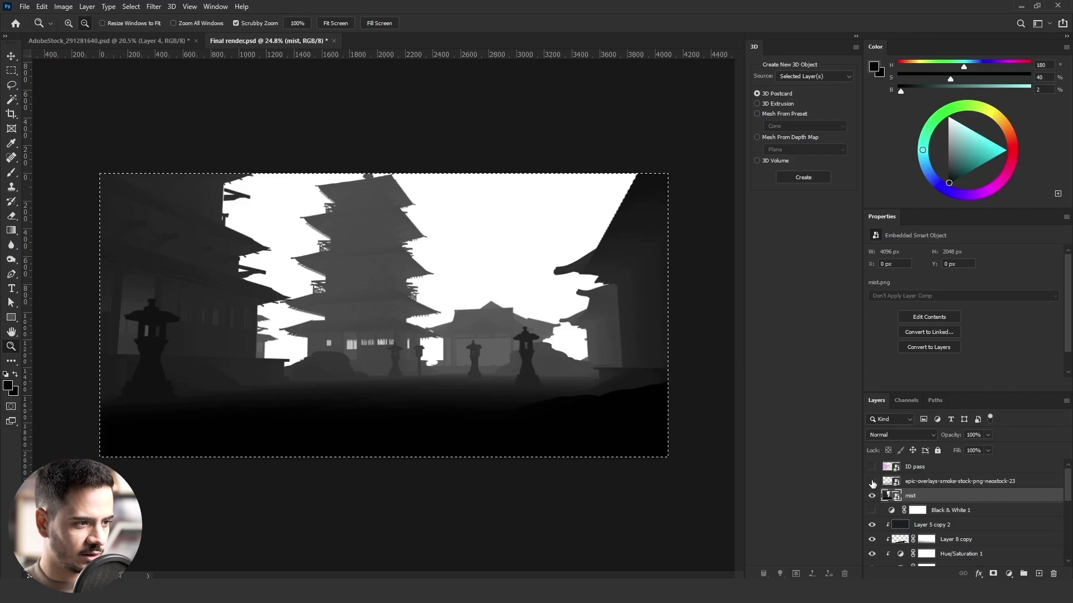
- Show the smoke overlay, add a layer mask to it and paste the copied mist pass into that mask
click(871, 481)
click(949, 481)
click(992, 573)
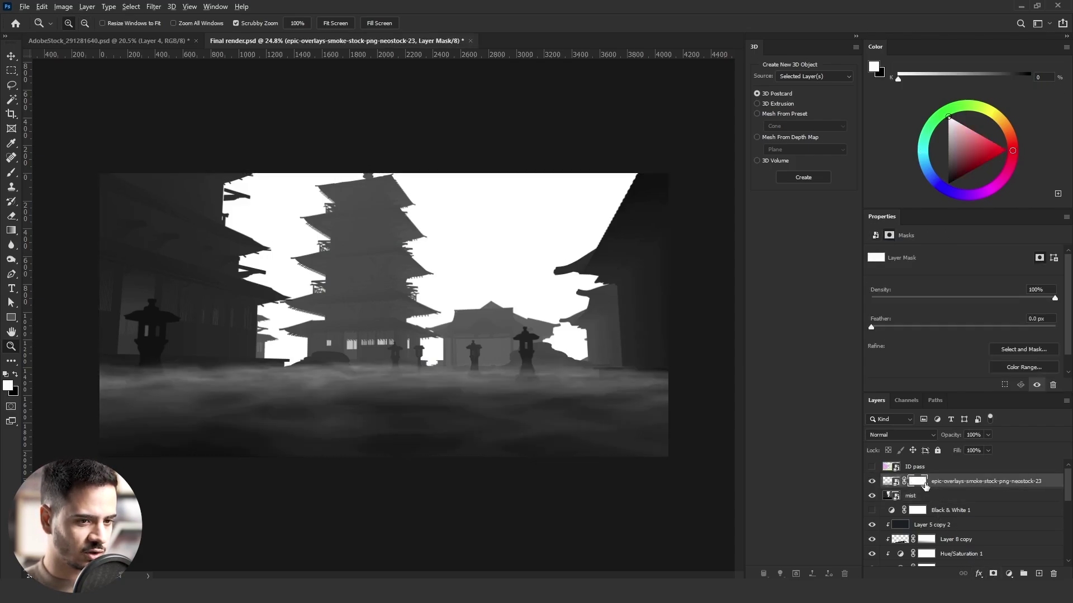
alt+click(917, 481)
key(ctrl+v)
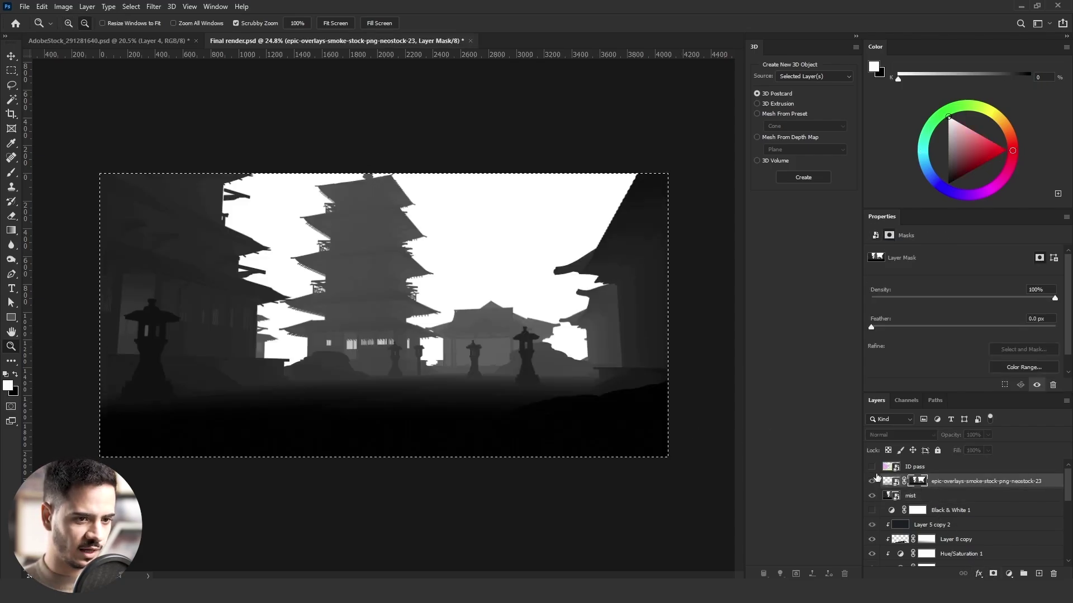
- Leave the mask view, hide the mist layer and clear the selection
click(885, 495)
click(872, 495)
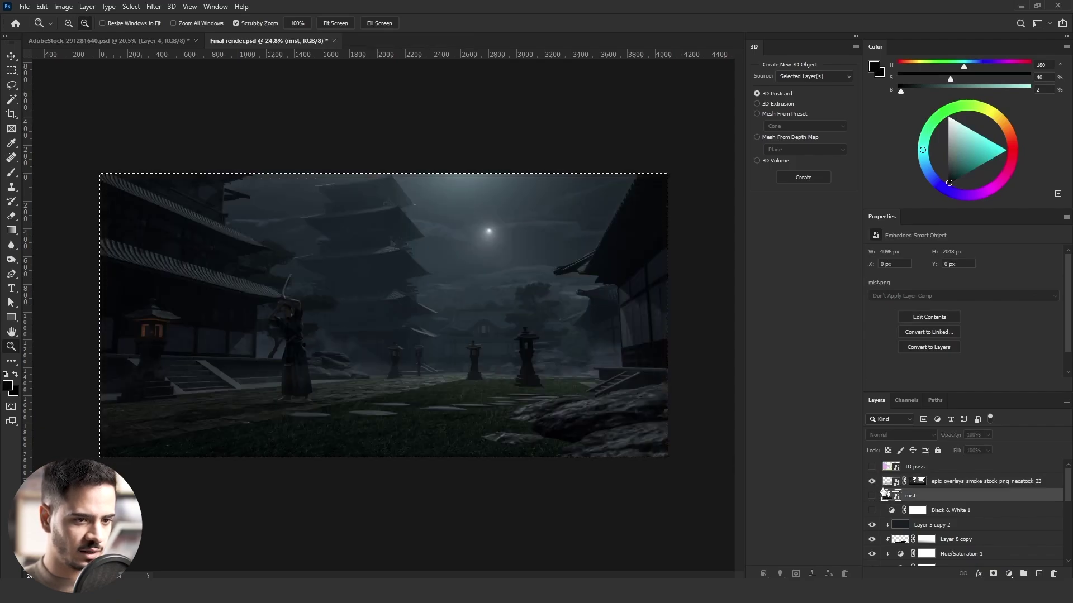
click(11, 84)
key(ctrl+d)
- Brighten the smoke overlay's mask with Levels, setting the midtone input to 1.46 and the white input to 150
click(920, 482)
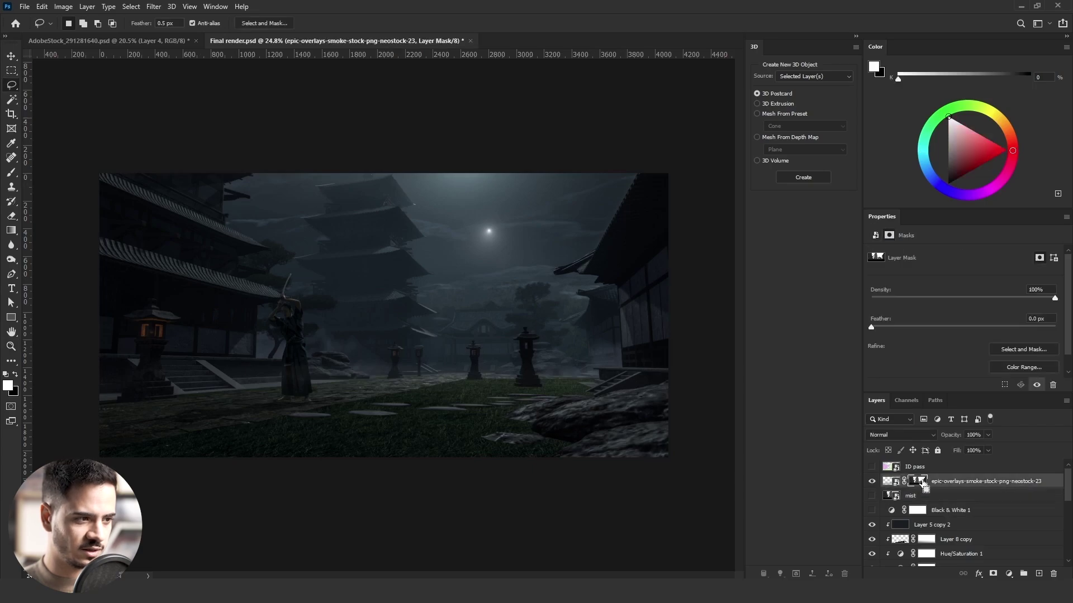
key(ctrl+l)
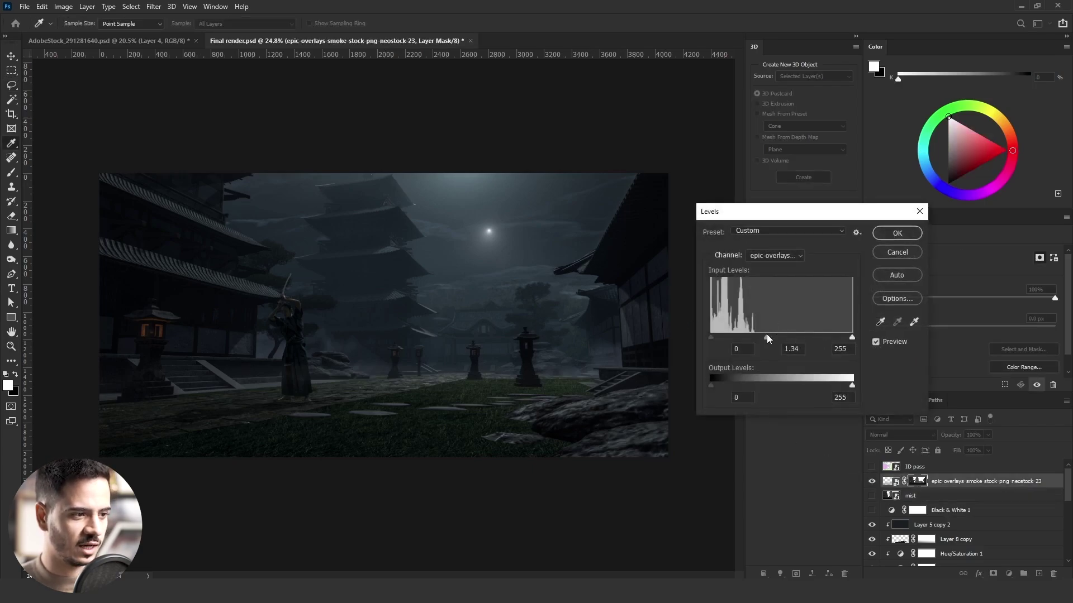
drag(767, 335, 757, 336)
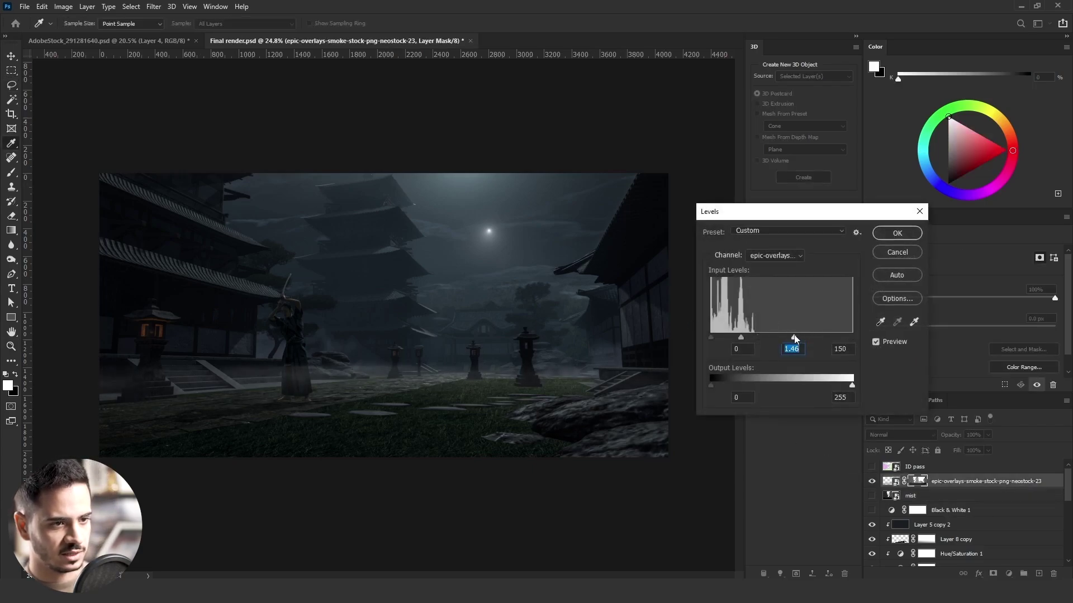
click(897, 233)
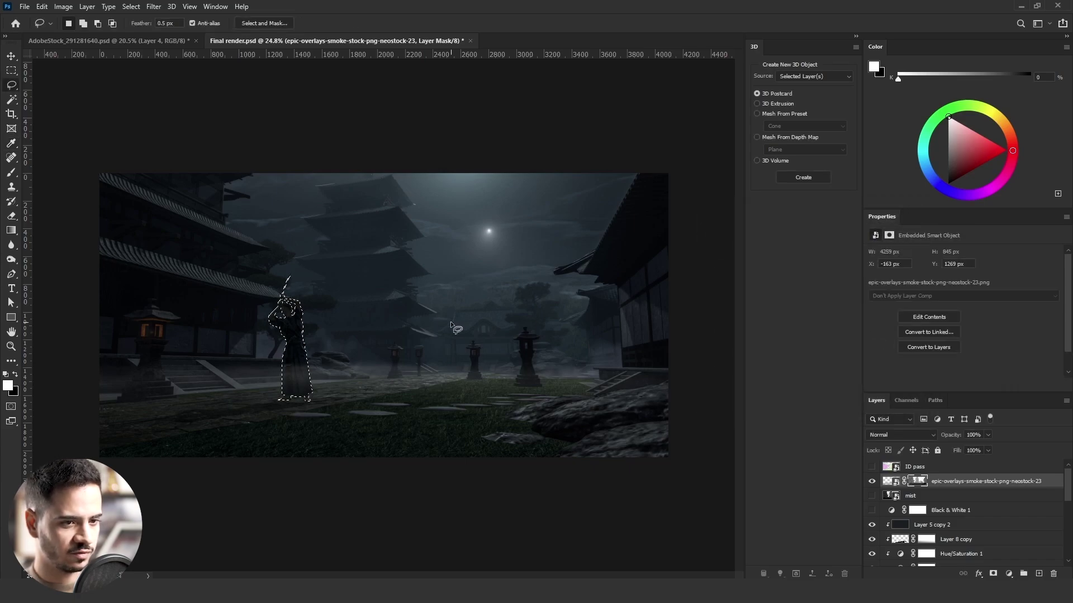
- Fill the selected samurai silhouette with black on the smoke overlay's mask and clear the selection
key(shift+F5)
click(469, 275)
click(447, 360)
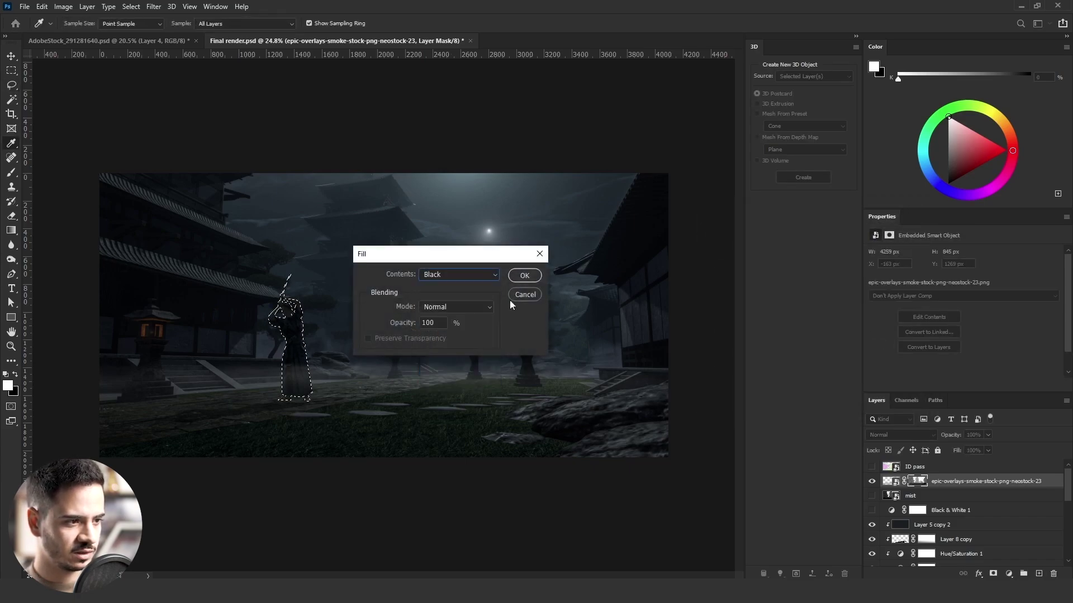
click(520, 275)
key(ctrl+d)
- Copy the Layer 5 copy 2 color tint above the smoke overlay, clipped to it, and set its opacity to 100%
click(972, 526)
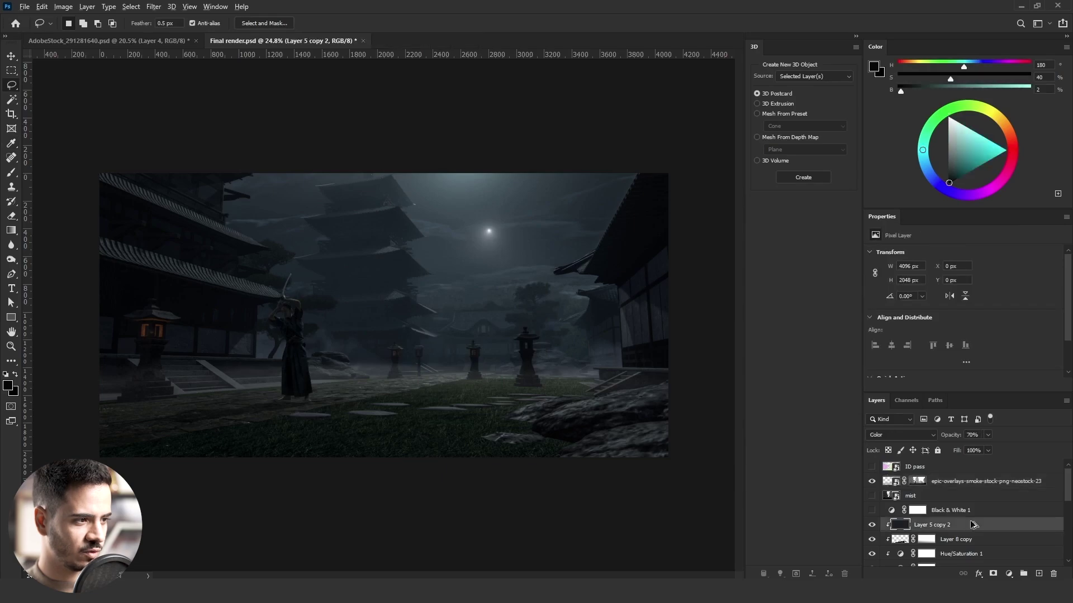
drag(969, 468, 971, 473)
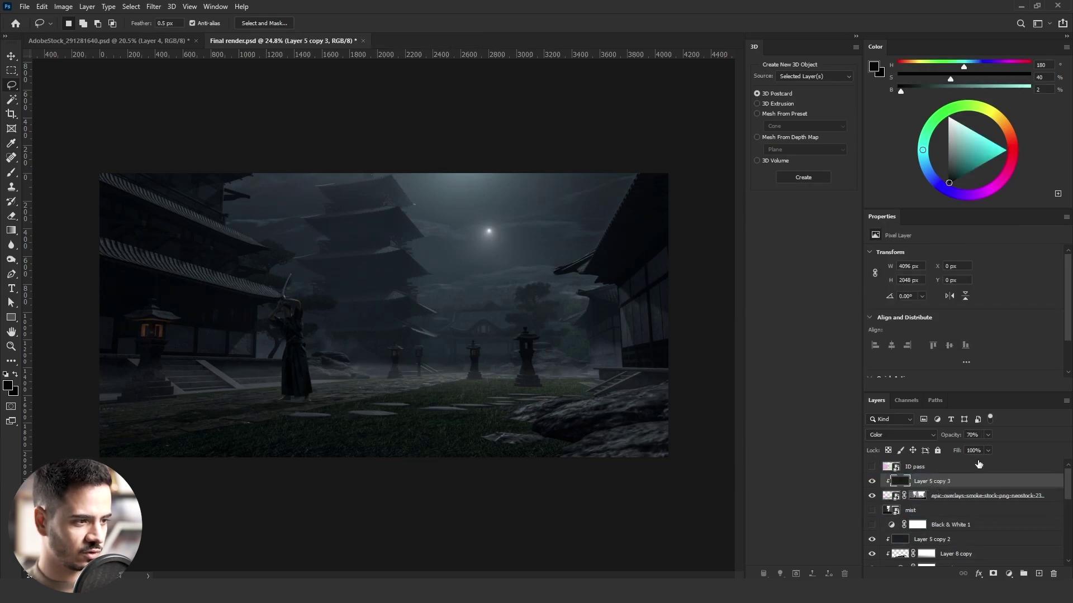
click(989, 434)
click(1012, 446)
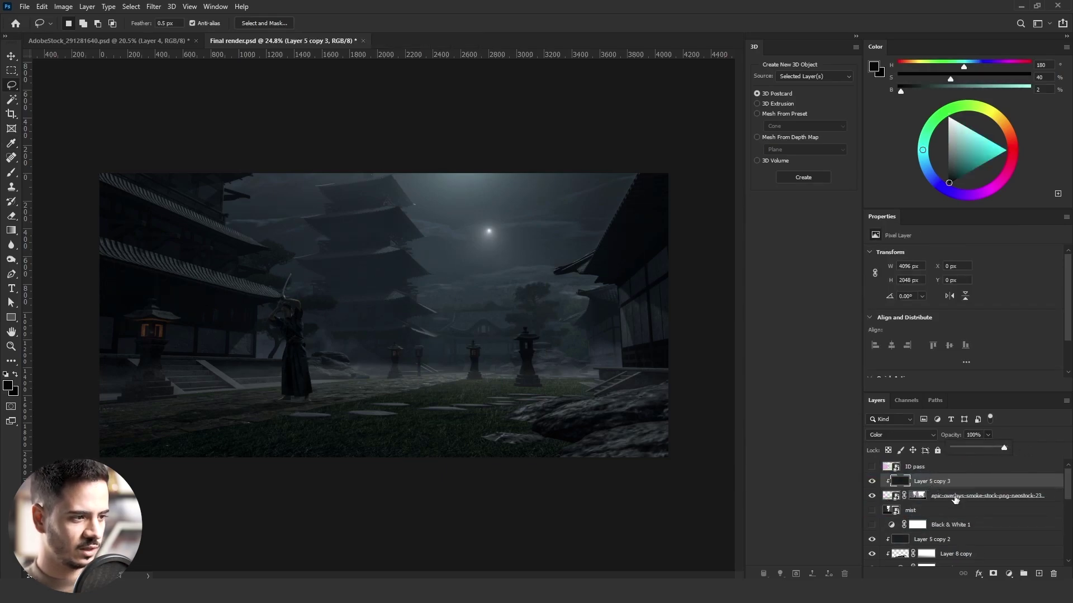
- Duplicate the smoke's clipped tint layer directly beneath it, set the copy's blend mode to Luminosity and its opacity to 20%
click(968, 484)
drag(968, 484, 976, 490)
click(890, 436)
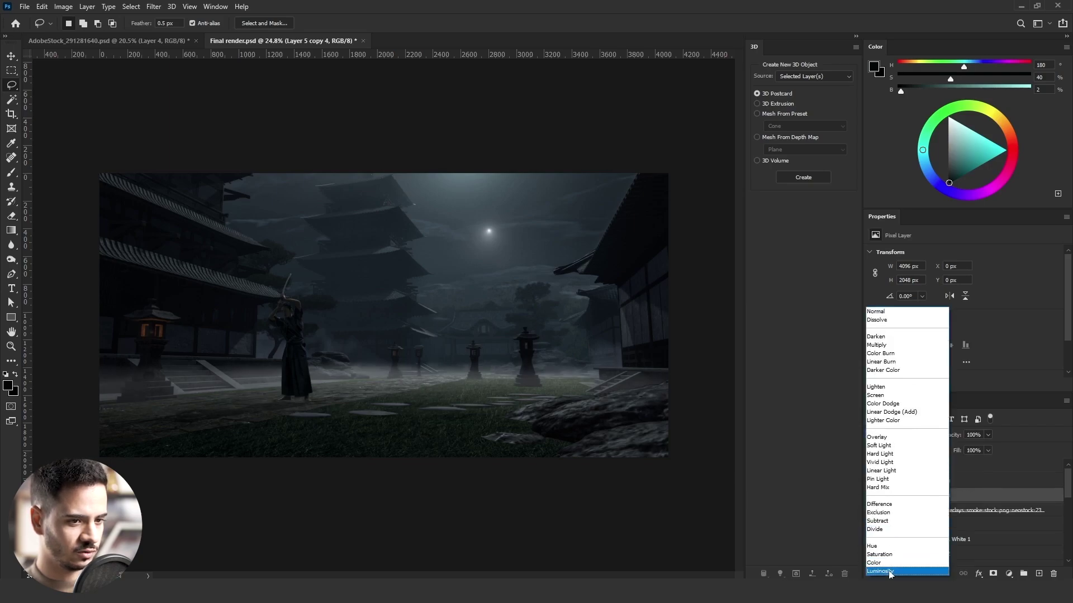
click(890, 553)
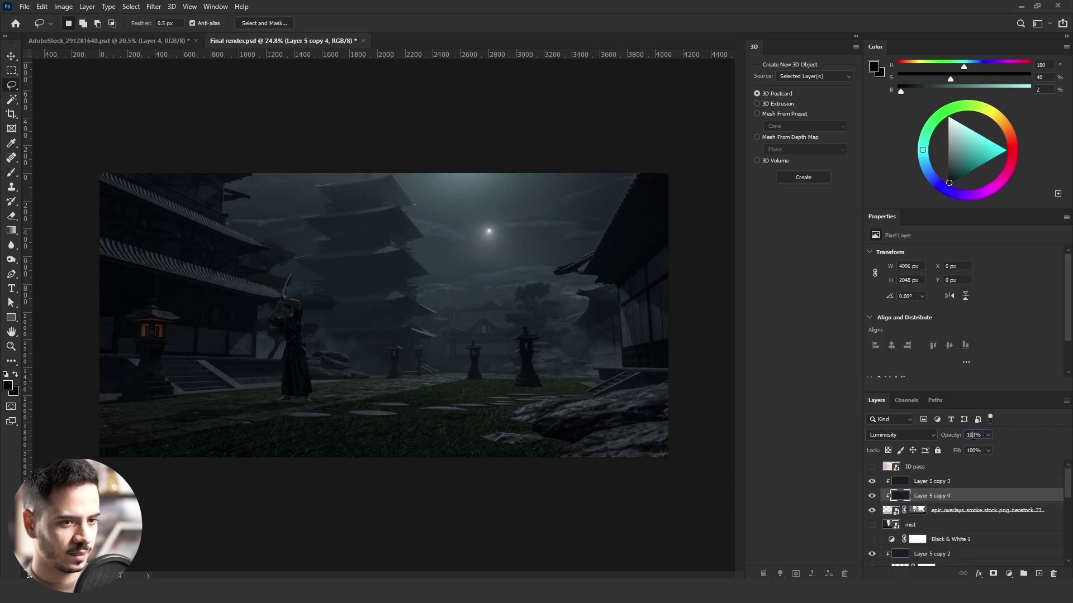
text(5020)
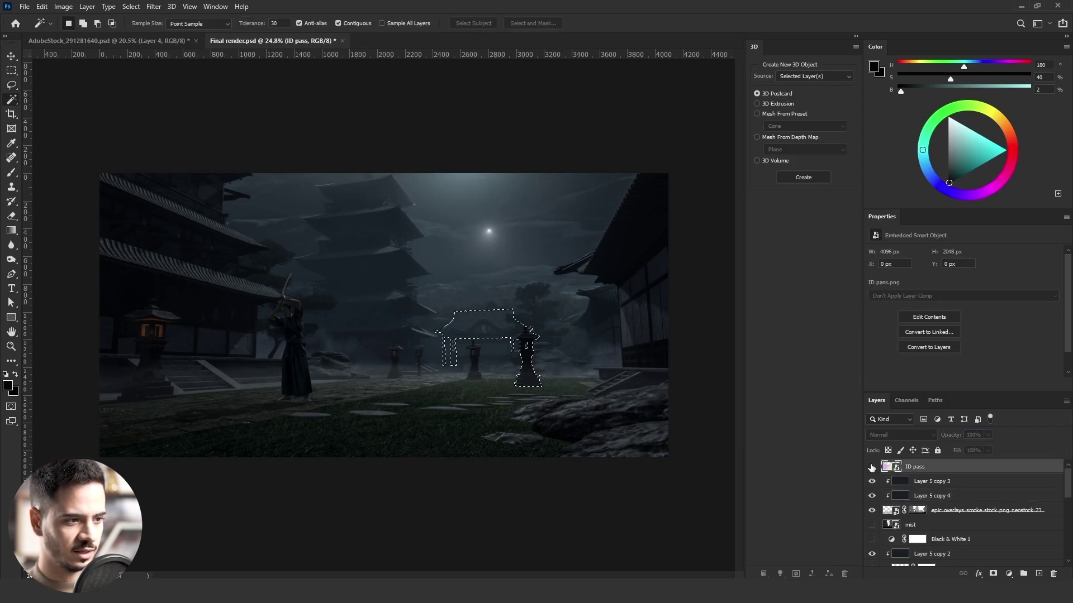
- Hide the ID pass and fill the selected gate and stone lantern with black on the smoke overlay's mask, clearing the selection
click(872, 467)
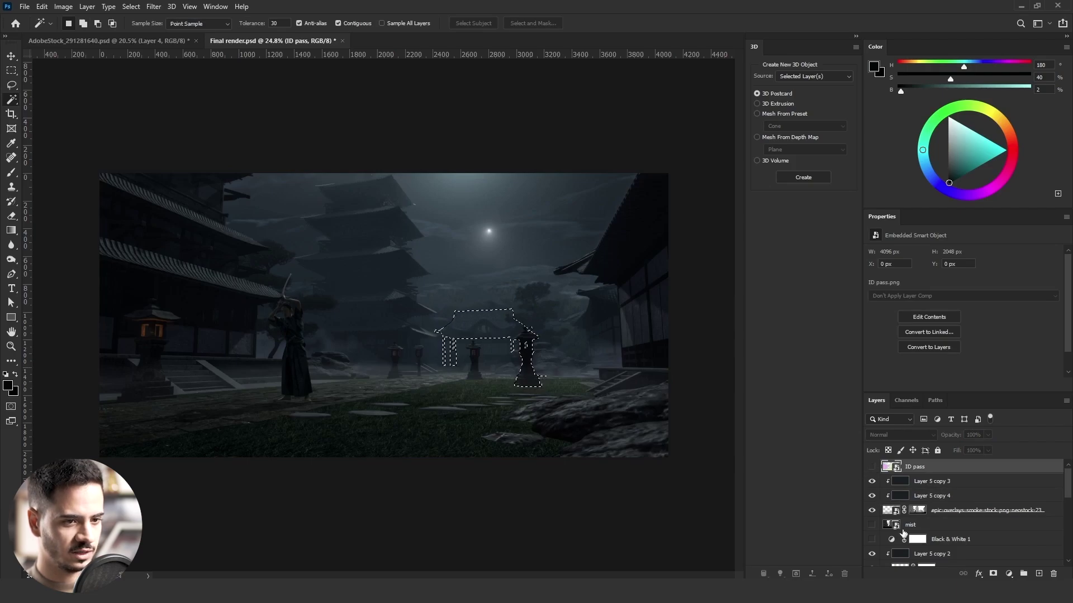
click(917, 510)
key(shift+BackSpace)
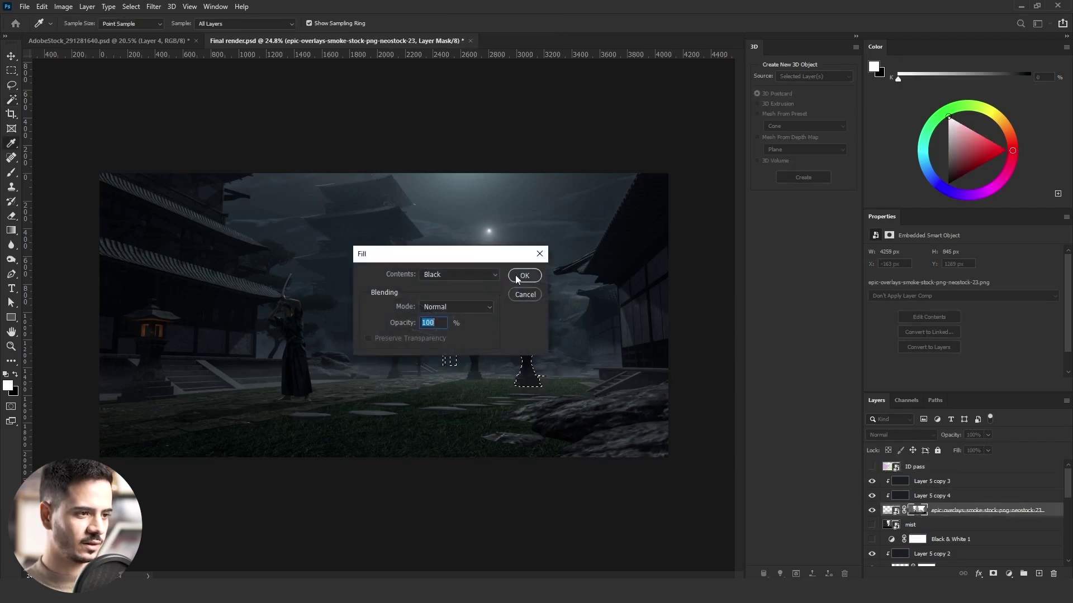
click(526, 278)
key(l)
key(ctrl+d)
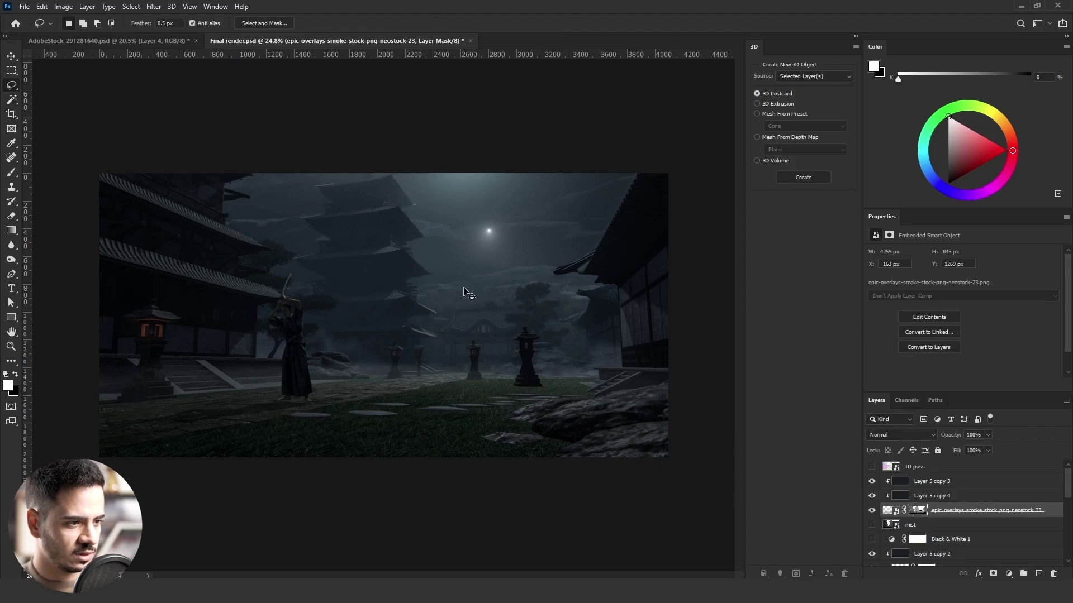
- Paint a dark contact shadow on Layer 9 beneath the samurai's feet with a flattened soft brush
scroll(402, 313, down, 4)
scroll(399, 314, up, 4)
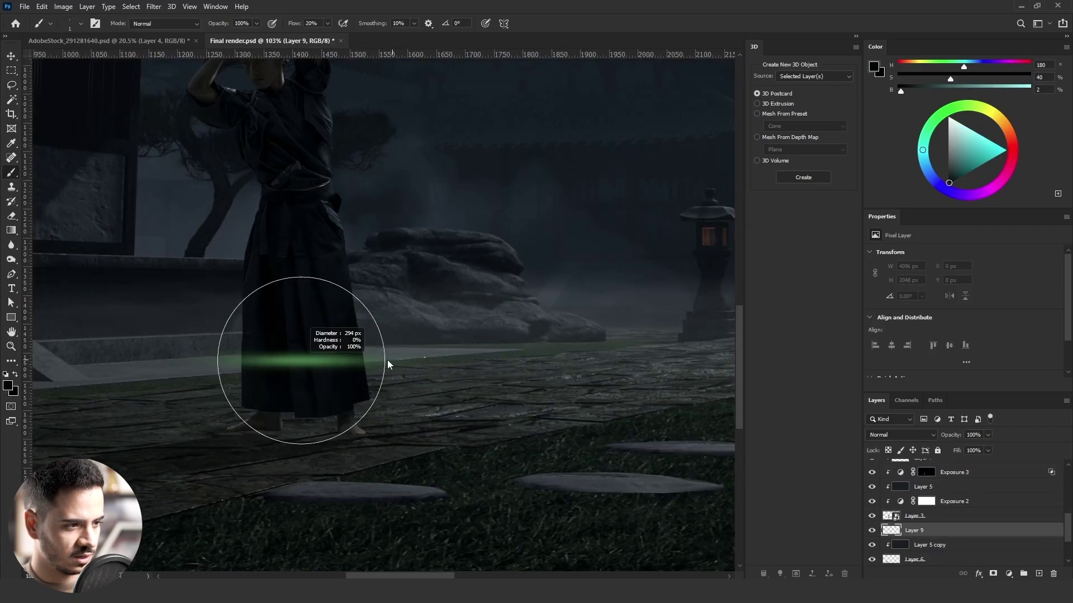
drag(387, 361, 386, 360)
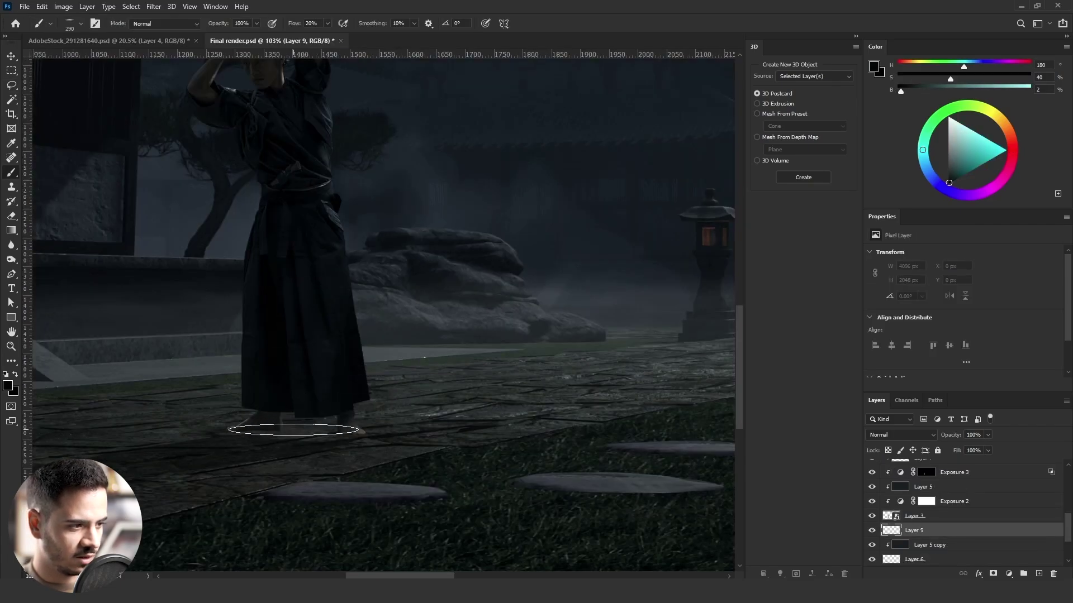
click(294, 431)
drag(293, 431, 261, 433)
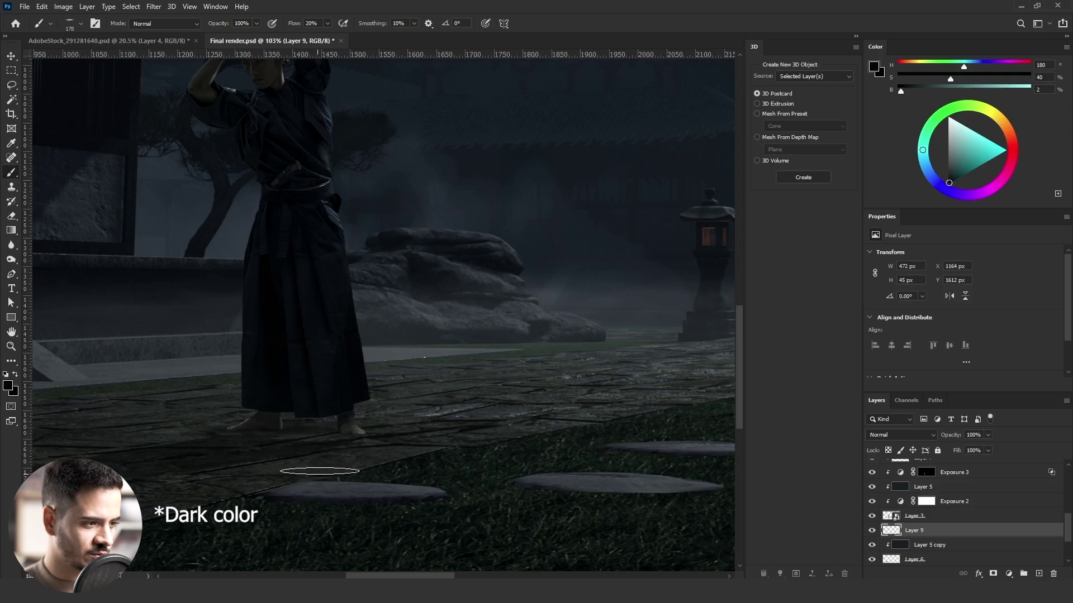
drag(335, 446, 310, 447)
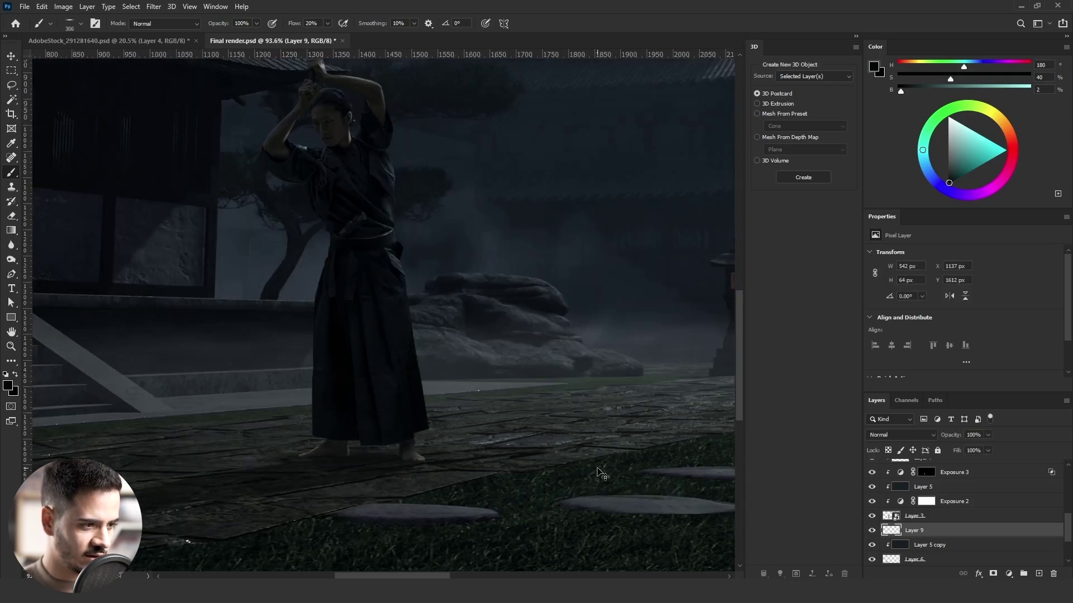
- Darken Layer 9 with a Levels midtone of 0.55 and split its Blend If underlying-layer white point to about 71 / 255
key(ctrl+l)
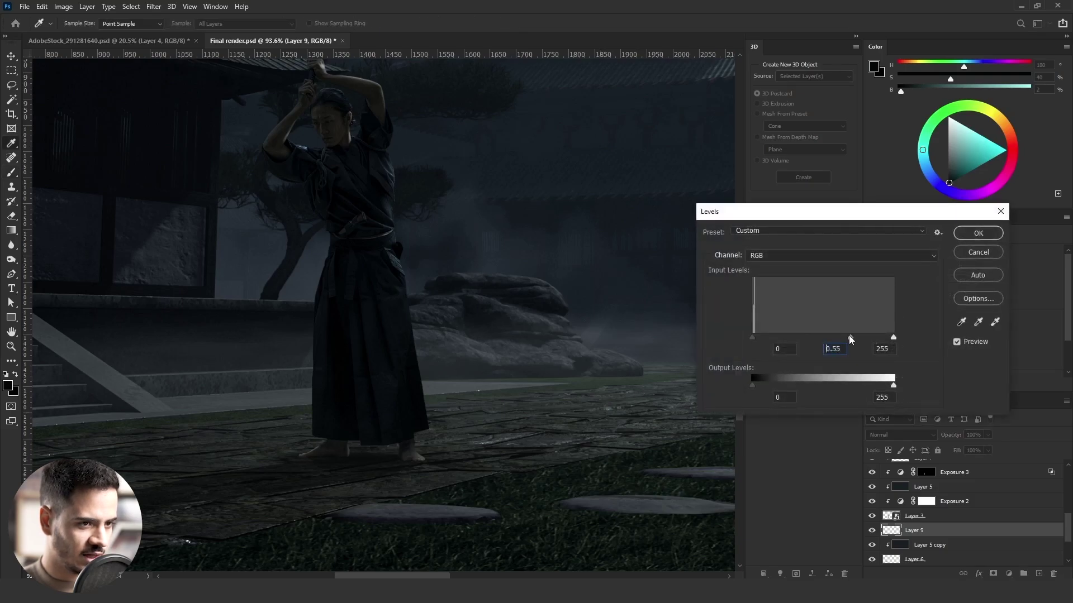
click(977, 233)
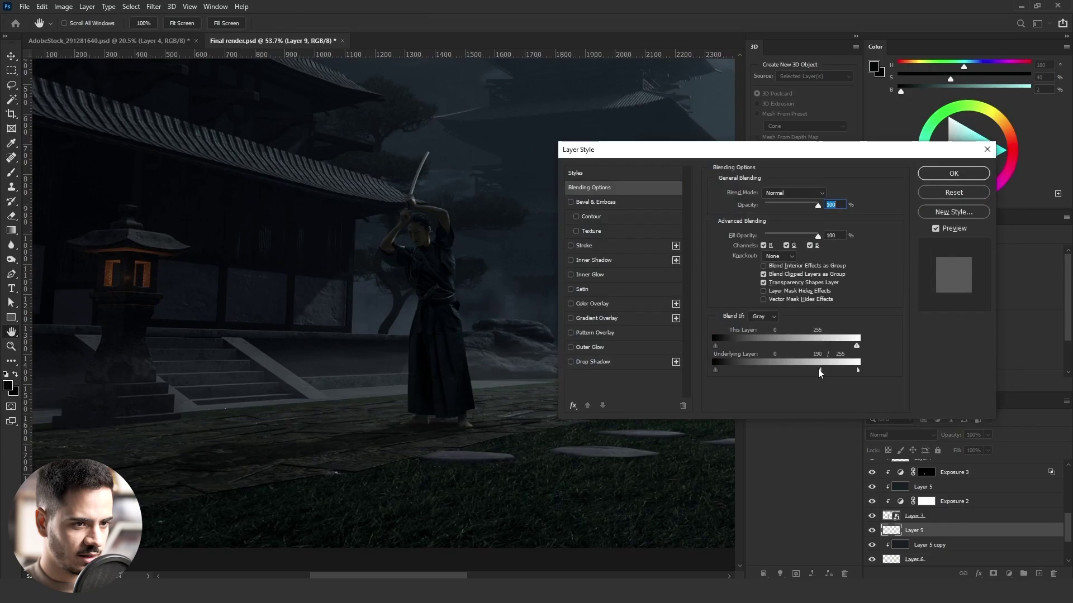
drag(819, 373, 749, 377)
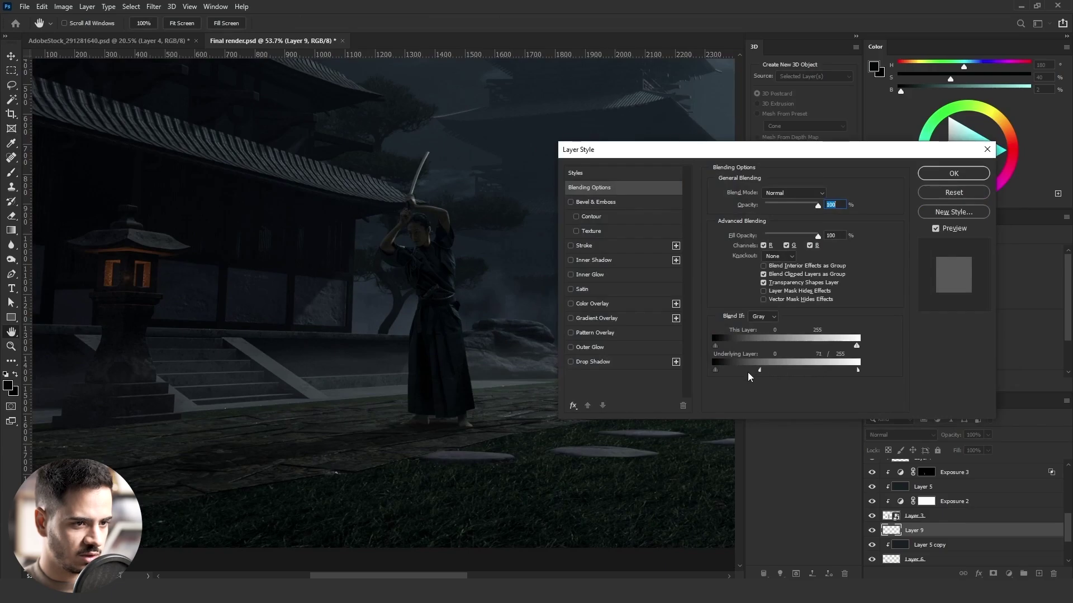
click(938, 174)
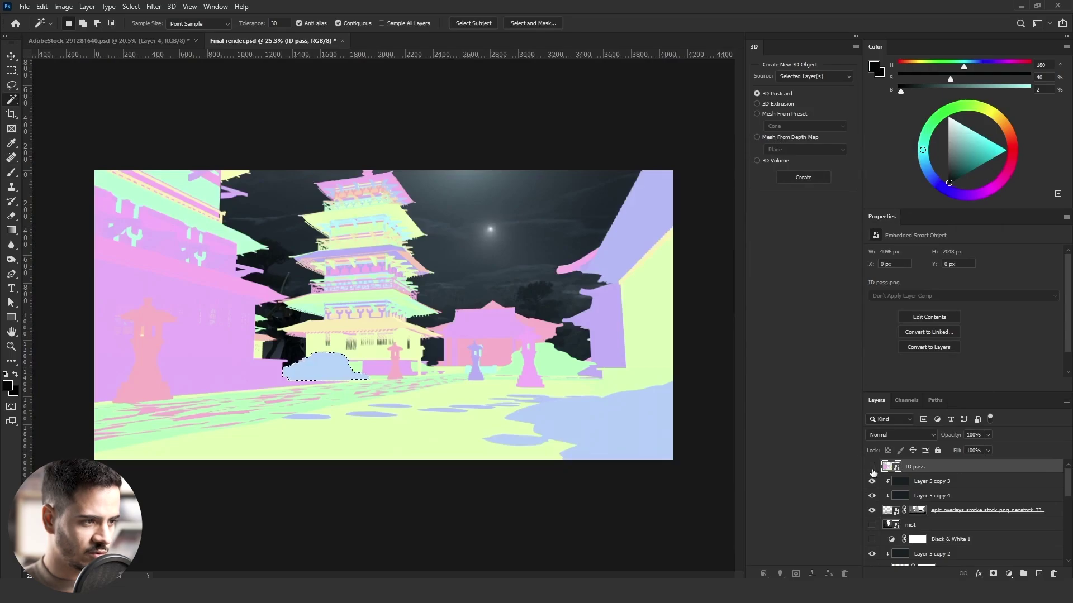
- Hide the ID pass and fill the selected rock behind the samurai with black on the smoke overlay's mask, clearing the selection
click(871, 468)
click(917, 510)
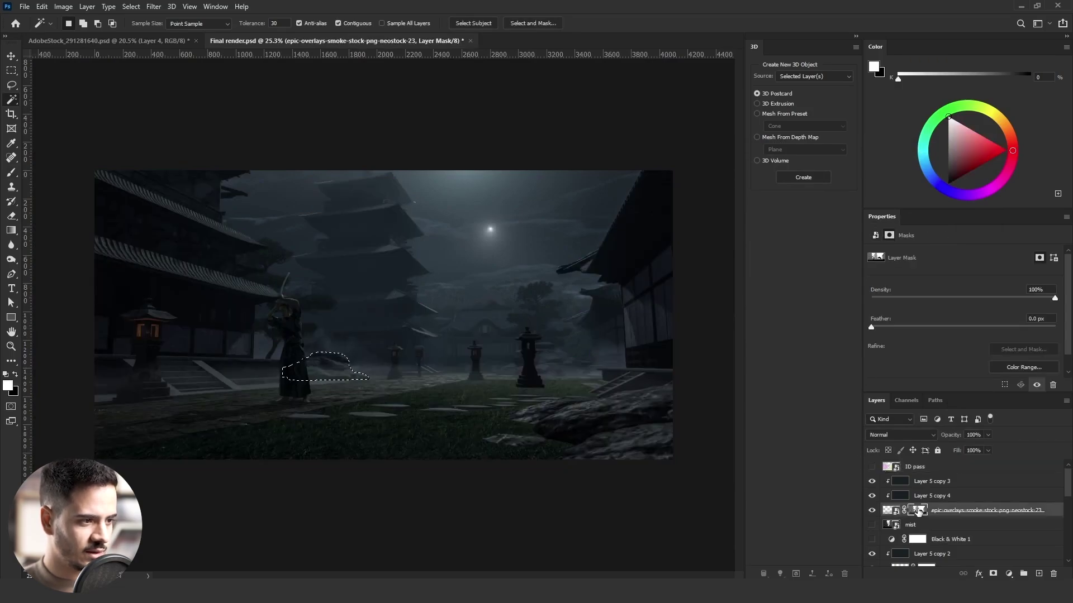
key(shift+F5)
click(524, 274)
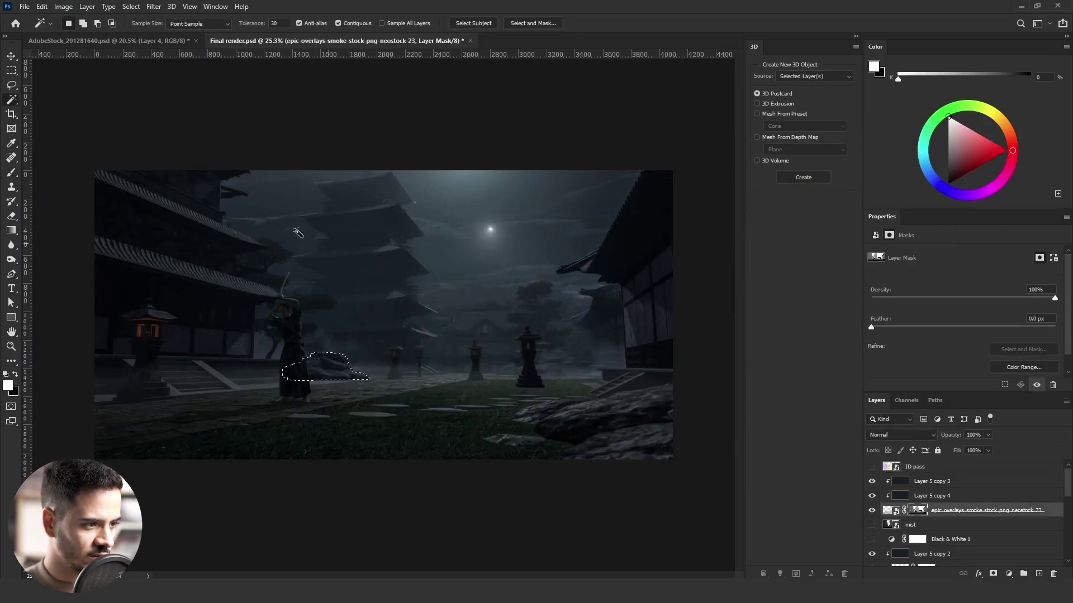
key(l)
key(ctrl+d)
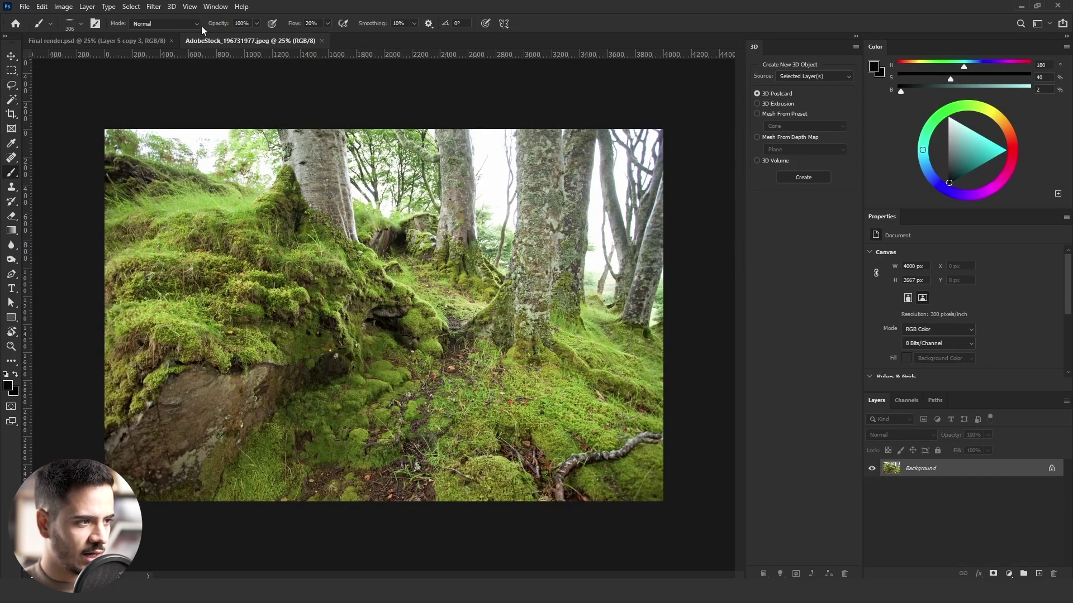
- Select the Greens in the mossy forest photo with Color Range and turn the selection into a layer mask
click(132, 7)
click(172, 115)
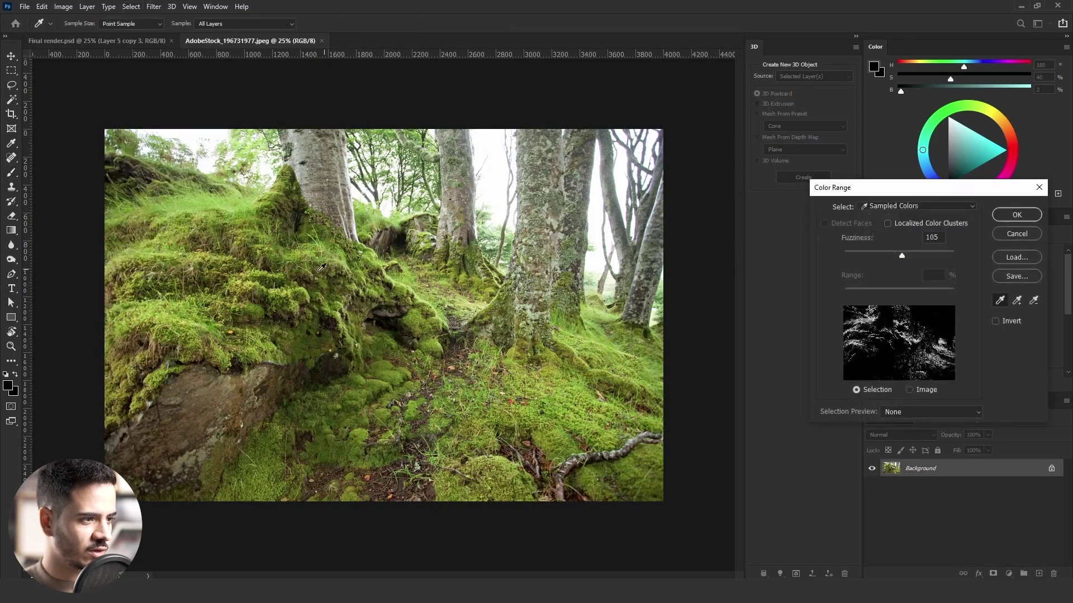
click(238, 209)
click(917, 206)
click(931, 254)
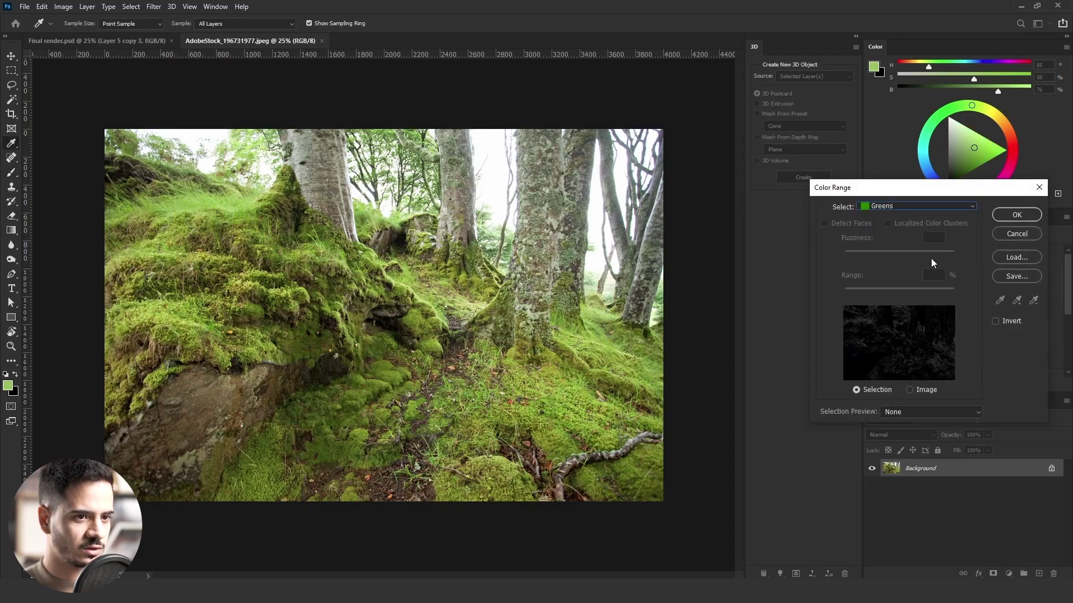
click(1017, 215)
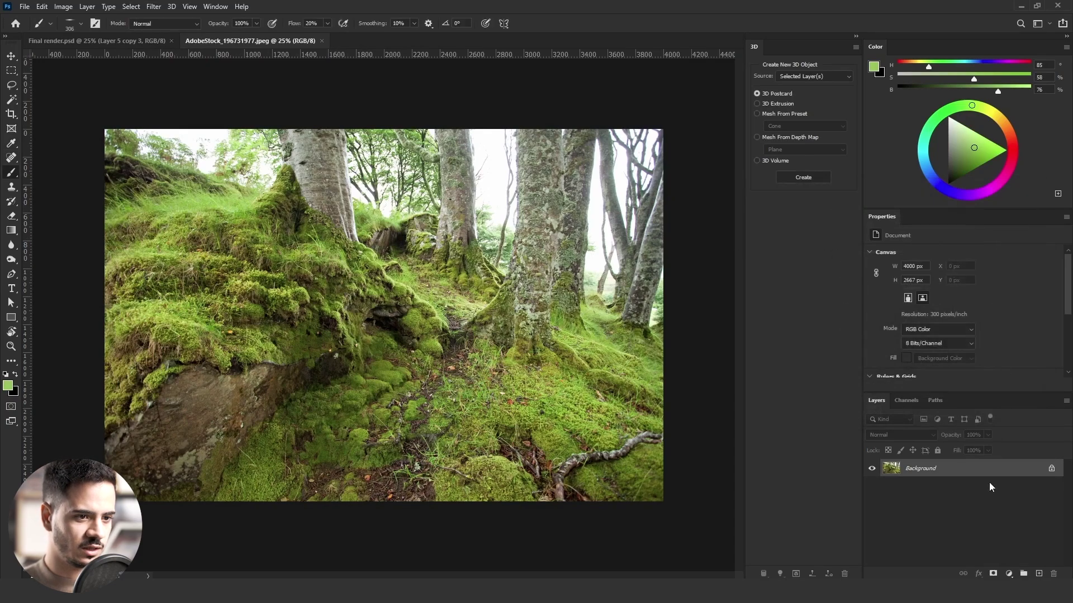
click(993, 573)
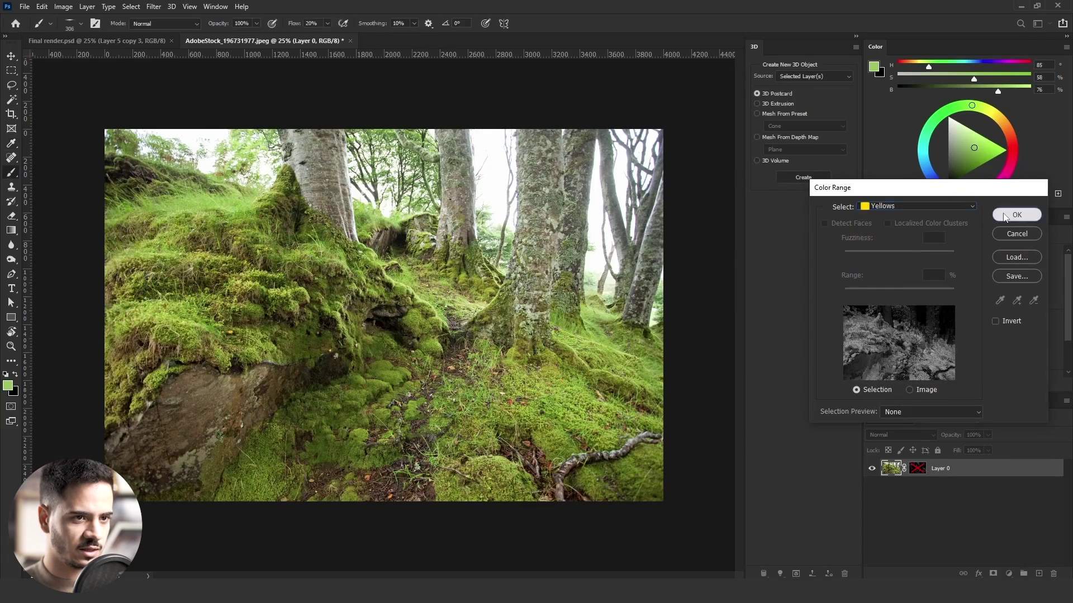
- Select the photo's Yellows with Color Range and fill them with 50% Gray on Layer 0's mask
key(Return)
ctrl+click(922, 470)
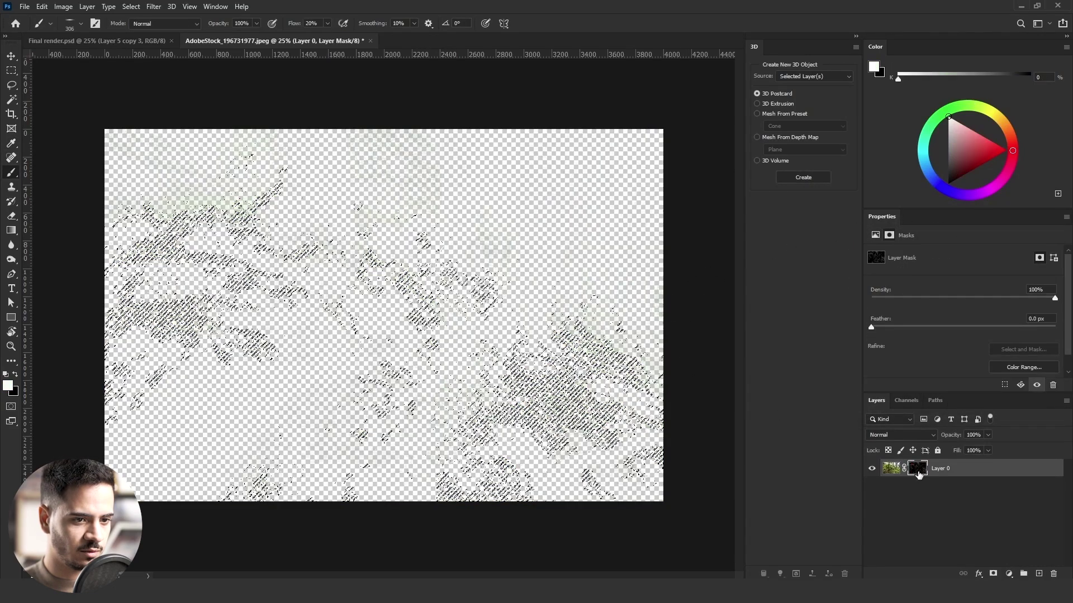
key(shift+F5)
click(459, 274)
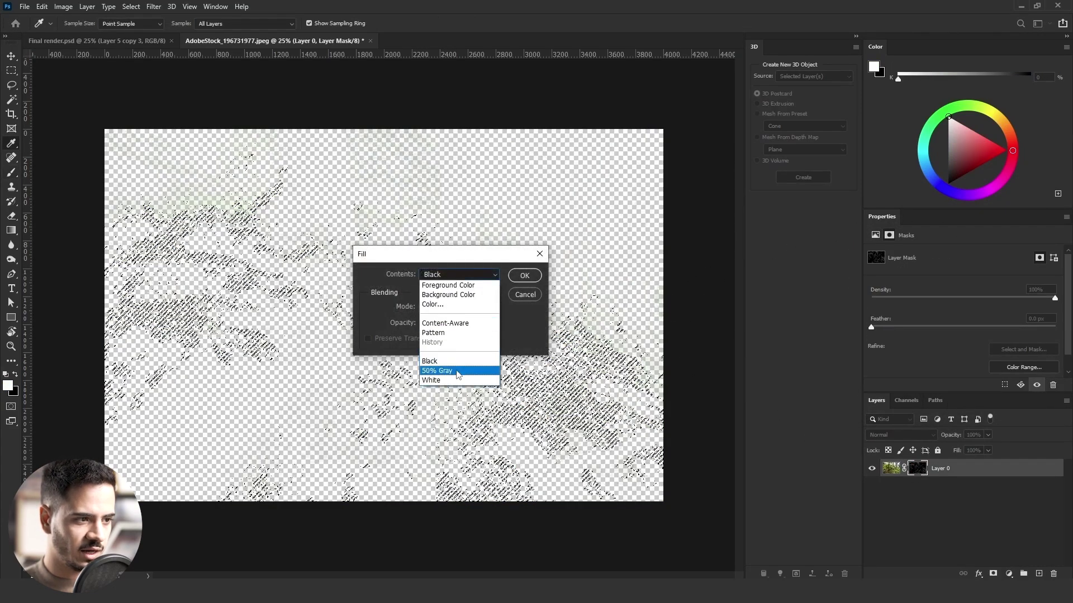
click(441, 371)
click(523, 275)
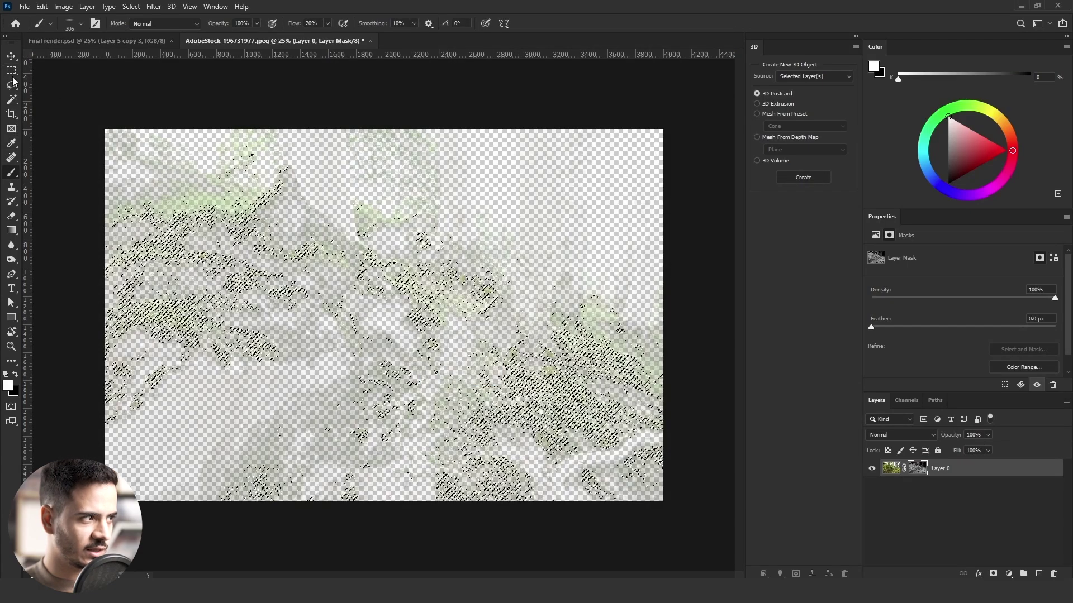
- Clear the selection, brighten Layer 0's mask with Levels and apply the mask to the layer
key(l)
key(ctrl+d)
key(ctrl+l)
drag(852, 338, 748, 339)
click(896, 233)
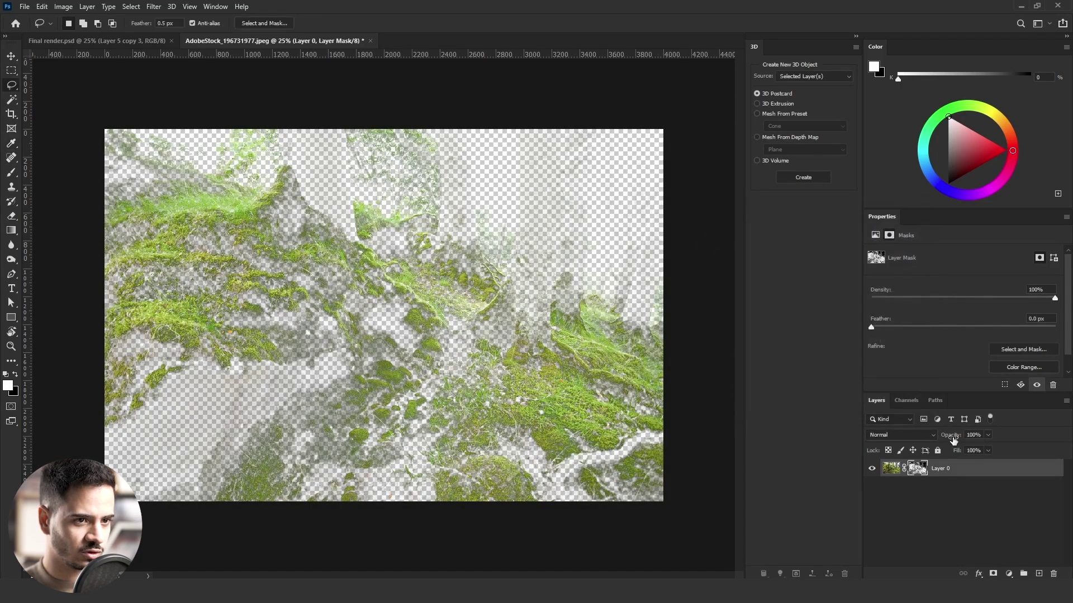
right_click(916, 468)
click(949, 497)
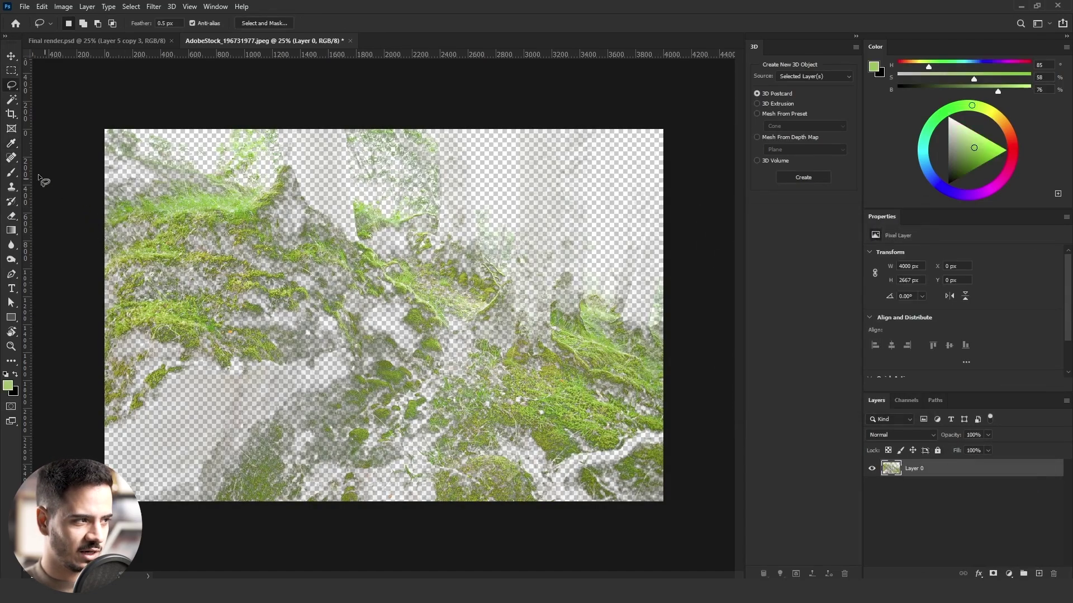
- Lasso a moss patch of about 649 × 326 px on the rocky slope and return to Final render.psd
scroll(203, 209, up, 6)
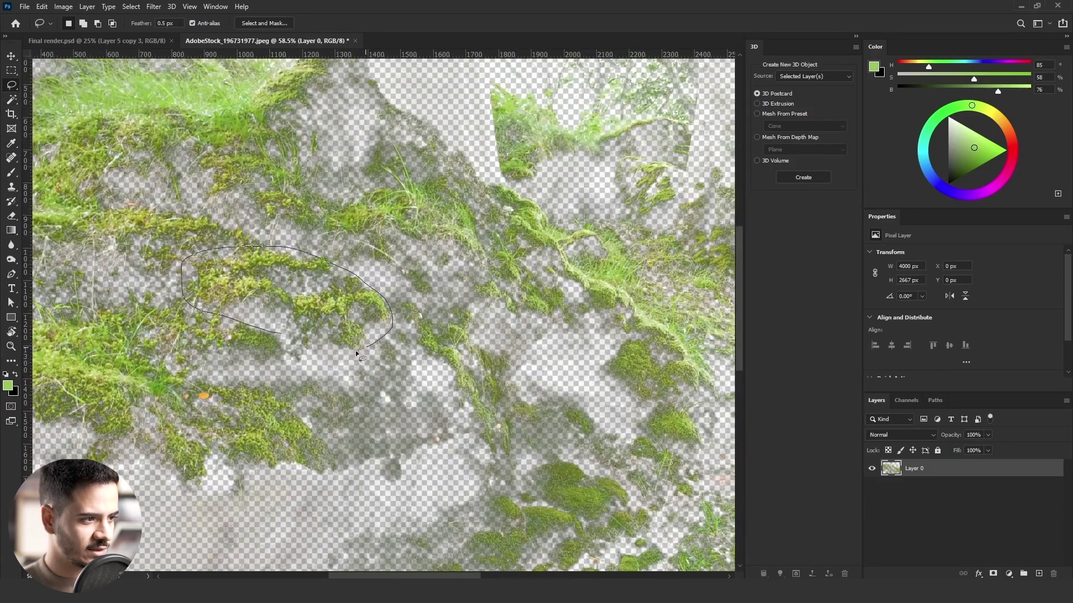
drag(355, 351, 354, 350)
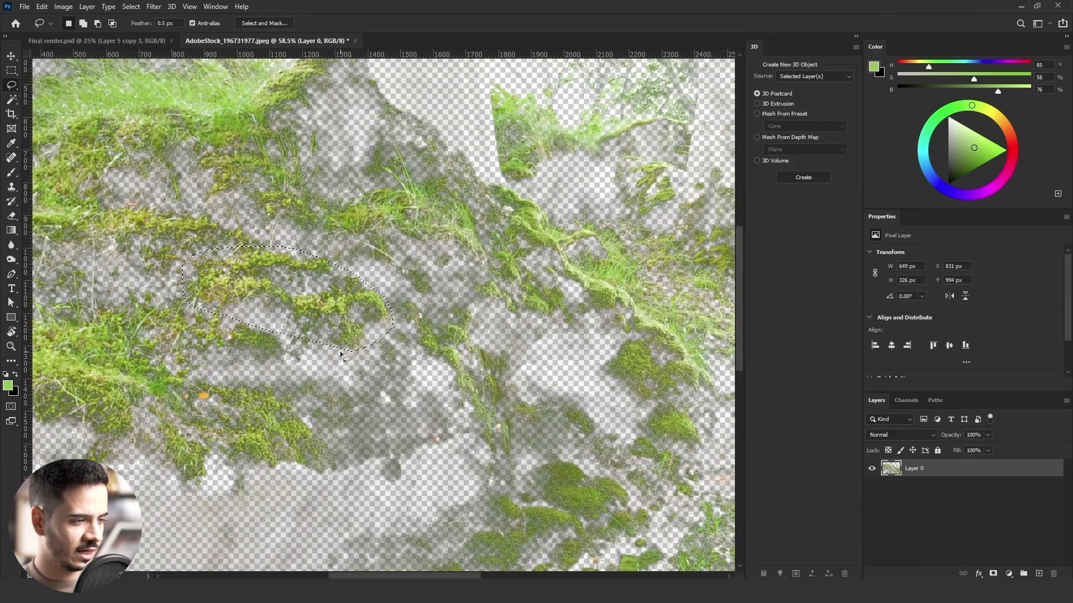
click(85, 43)
- Choose a textured brush and paint white on Layer 10's mask to reveal moss across the stone lantern's roof
key(b)
click(69, 23)
scroll(165, 199, up, 1)
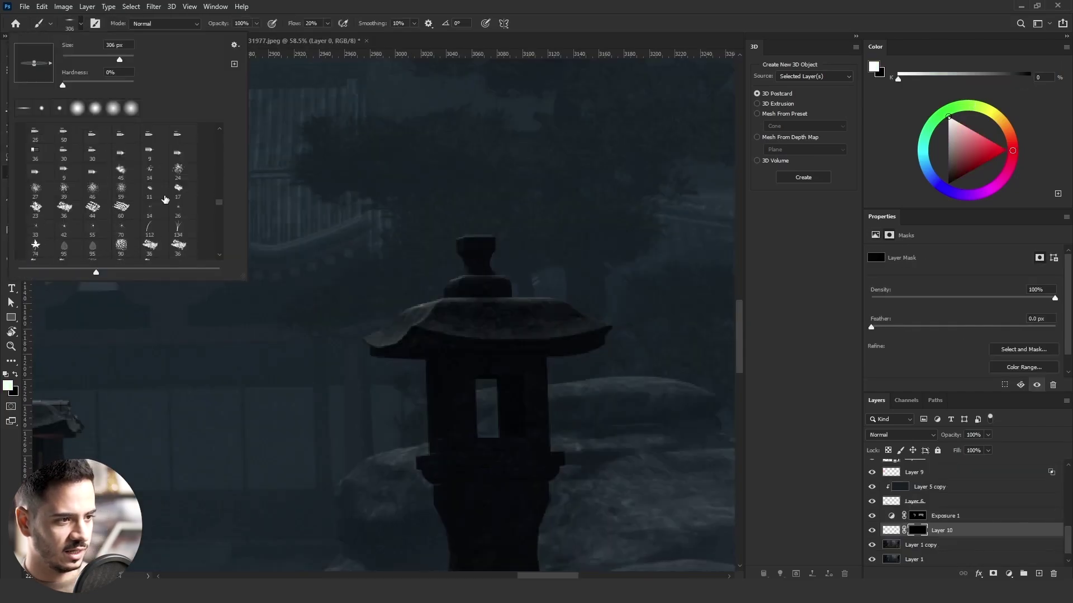
scroll(165, 200, down, 5)
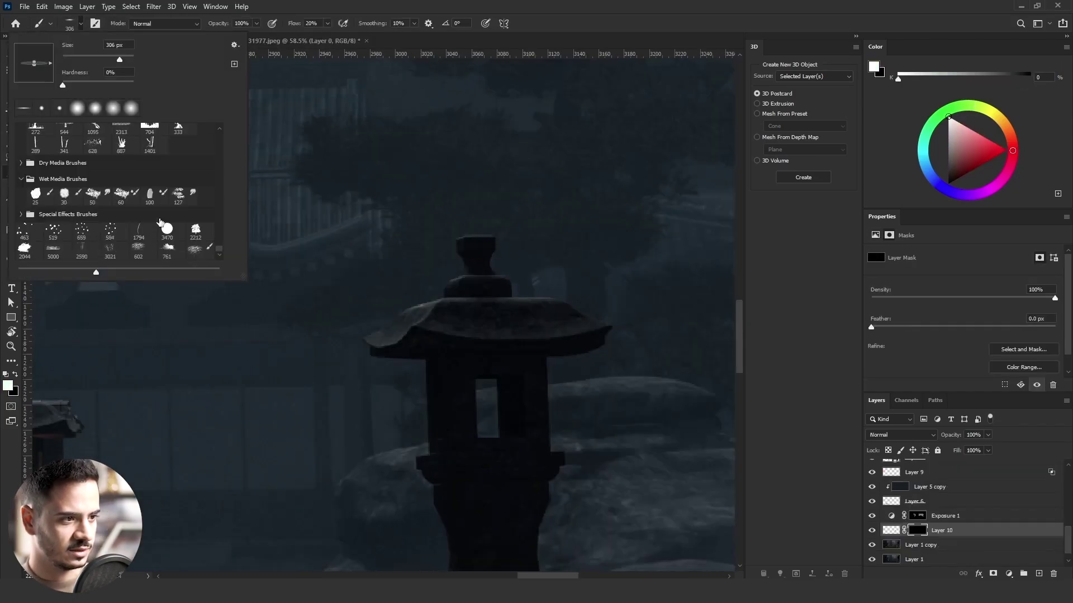
click(144, 254)
mouse_move(486, 300)
mouse_down()
mouse_move(108, 312)
mouse_move(119, 313)
mouse_up()
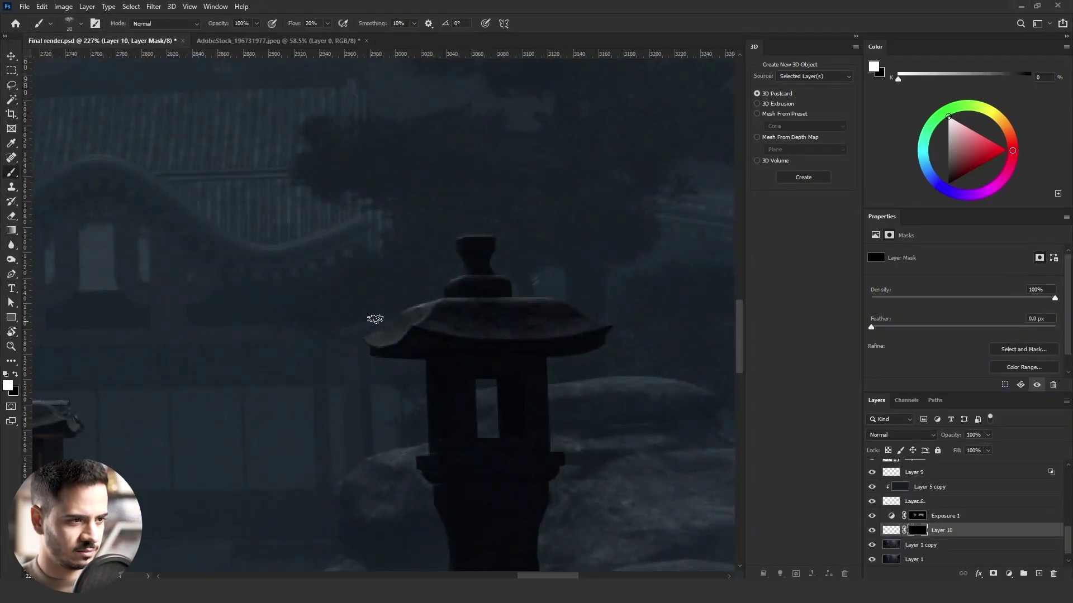
key(bracketright)
key(bracketright)
key(bracketright)
mouse_move(447, 335)
mouse_down()
mouse_move(527, 324)
mouse_move(479, 305)
mouse_move(577, 337)
mouse_up()
mouse_move(579, 346)
mouse_down()
mouse_move(562, 345)
mouse_move(579, 328)
mouse_up()
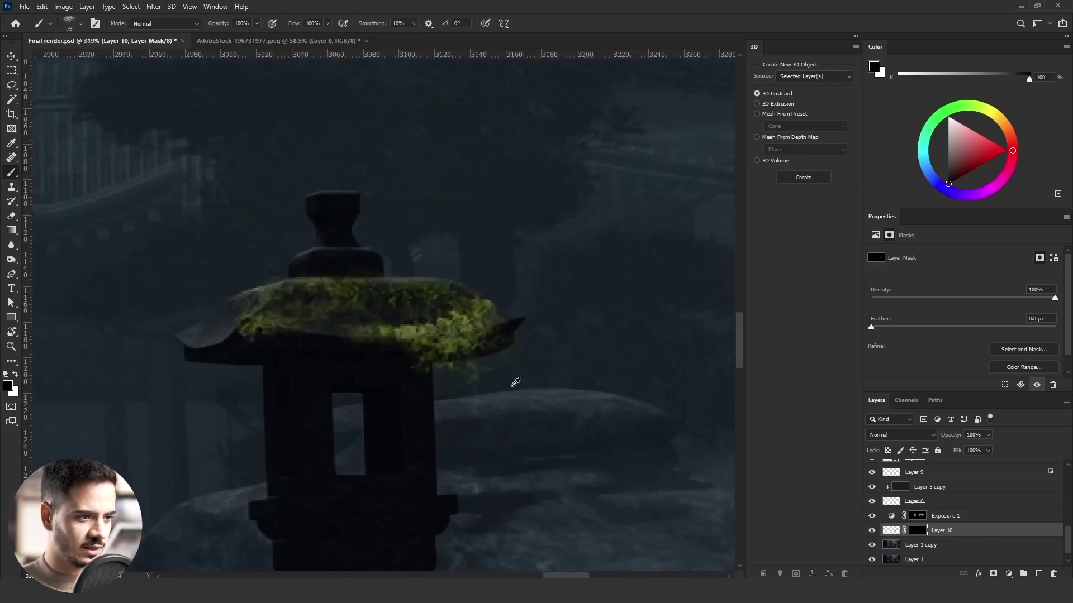
- Clip an Exposure adjustment of -2.14 with altered gamma to the moss layer and place a clipped copy of the Layer 5 copy tint above it
click(1009, 574)
click(1003, 438)
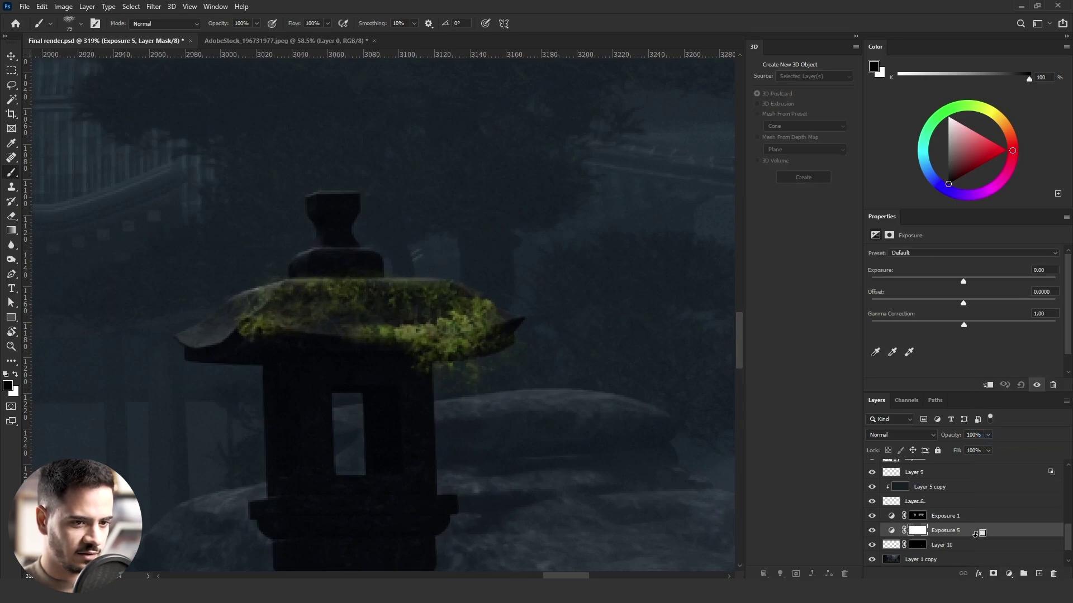
click(938, 280)
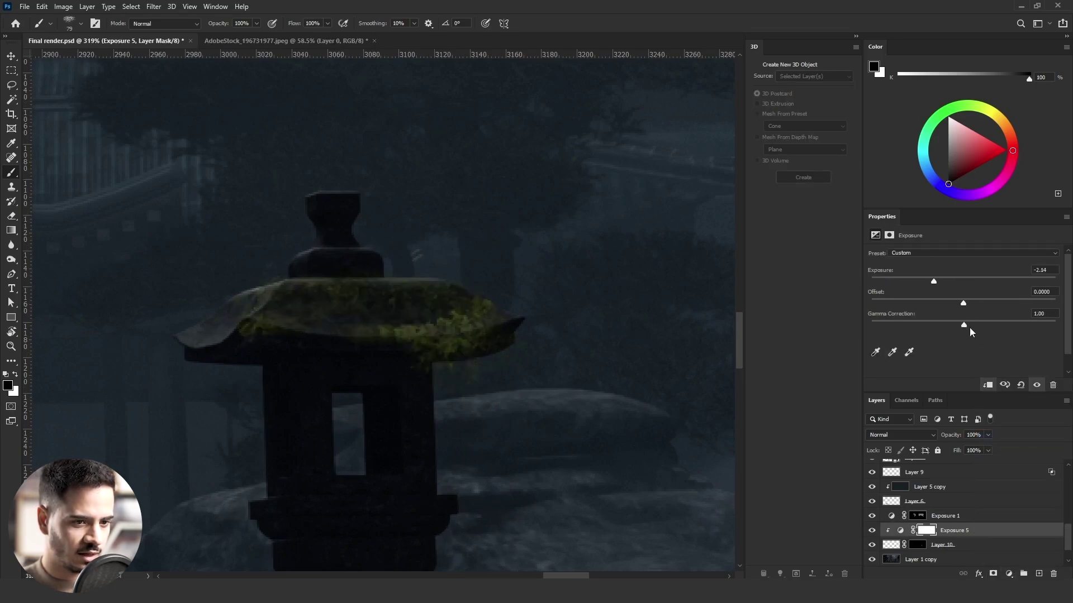
drag(970, 327, 976, 325)
click(965, 490)
drag(965, 490, 960, 527)
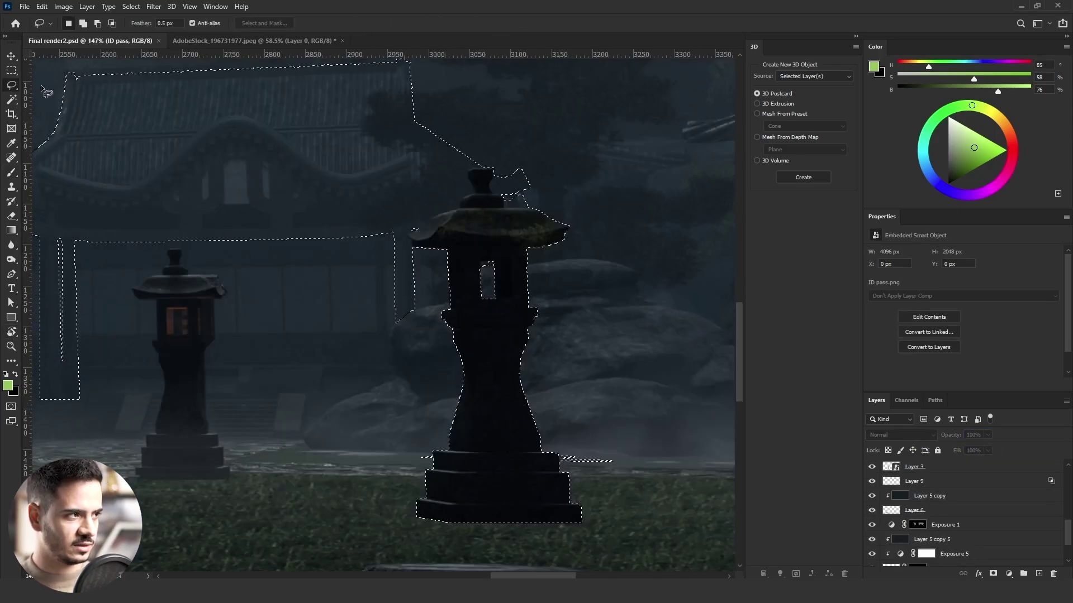
- Paint white on the Exposure 6 copy mask to add edge highlights along the large stone lantern's left roof ridge and finial base
scroll(413, 235, up, 6)
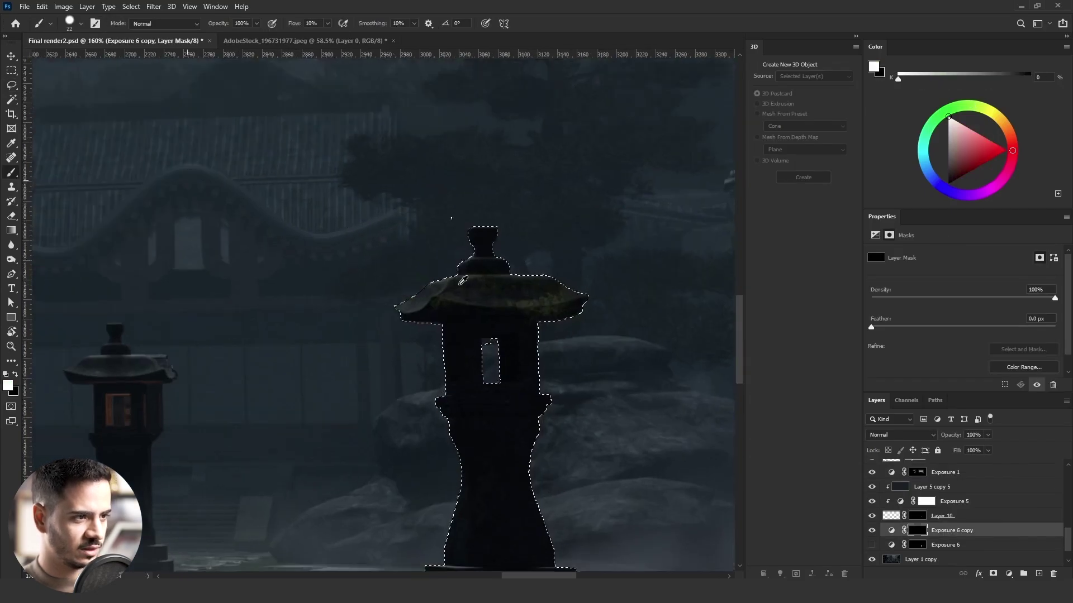
scroll(414, 268, up, 5)
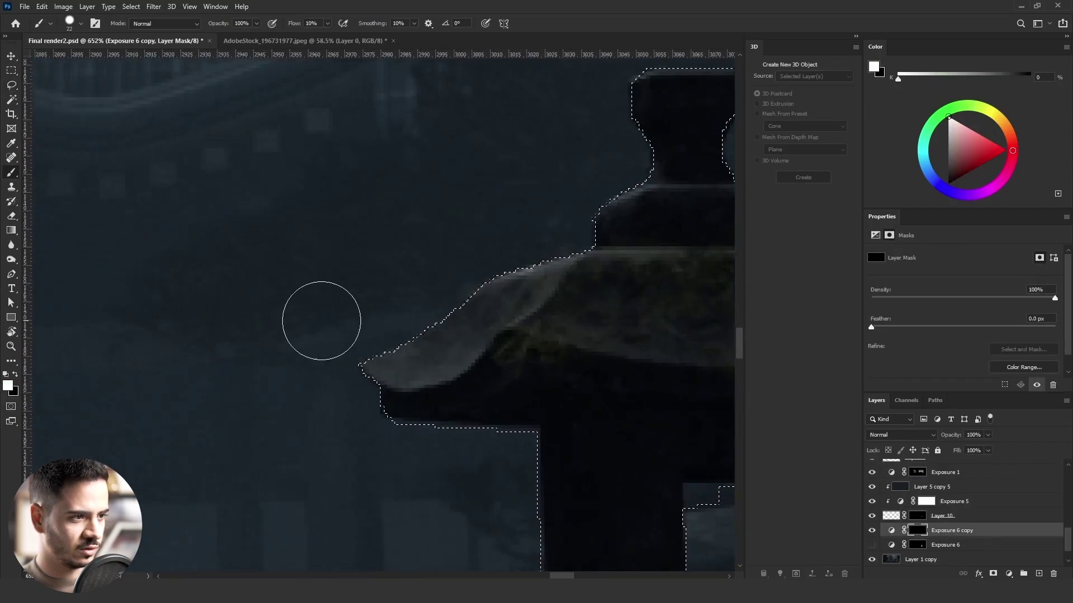
mouse_move(528, 260)
mouse_down()
mouse_move(481, 311)
mouse_move(536, 276)
mouse_up()
drag(594, 269, 563, 269)
key(ctrl+z)
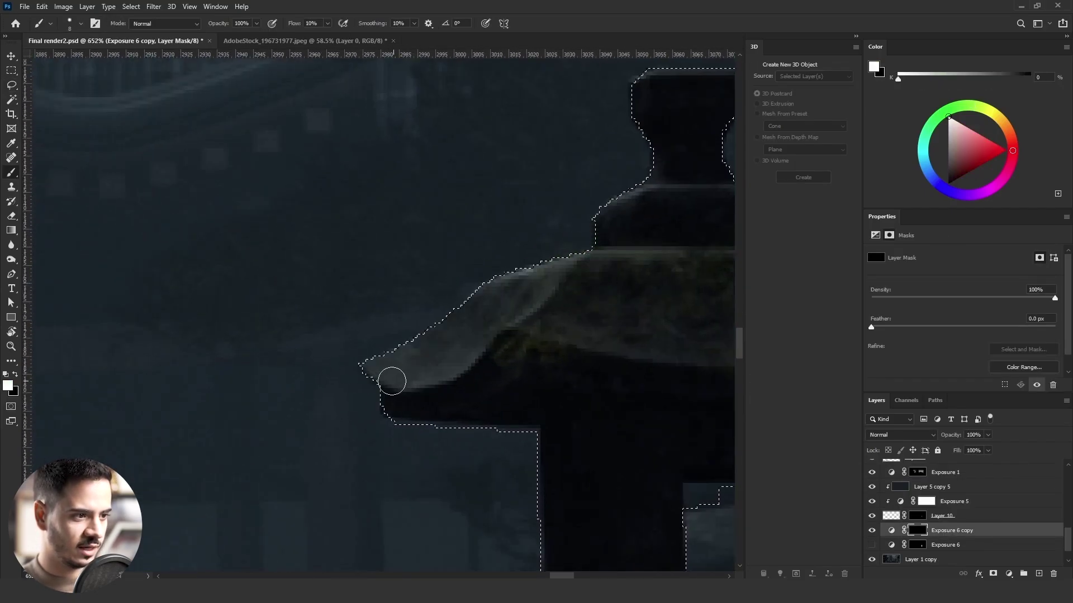
mouse_move(375, 375)
mouse_down()
mouse_move(408, 370)
mouse_move(442, 352)
mouse_move(565, 251)
mouse_up()
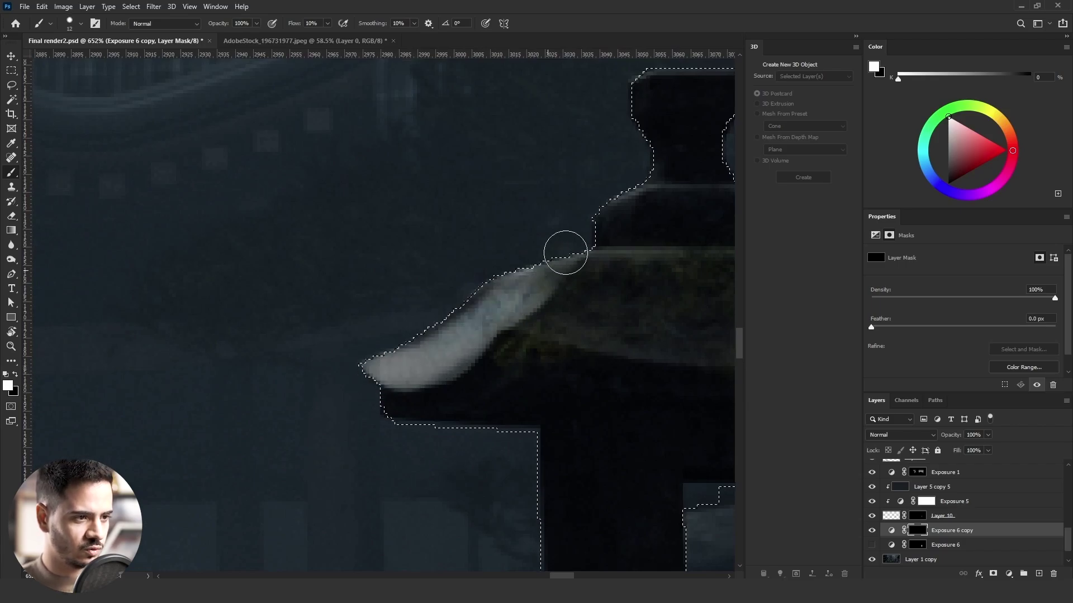
mouse_move(516, 274)
mouse_down()
mouse_move(495, 281)
mouse_move(477, 320)
mouse_move(508, 284)
mouse_move(616, 276)
mouse_up()
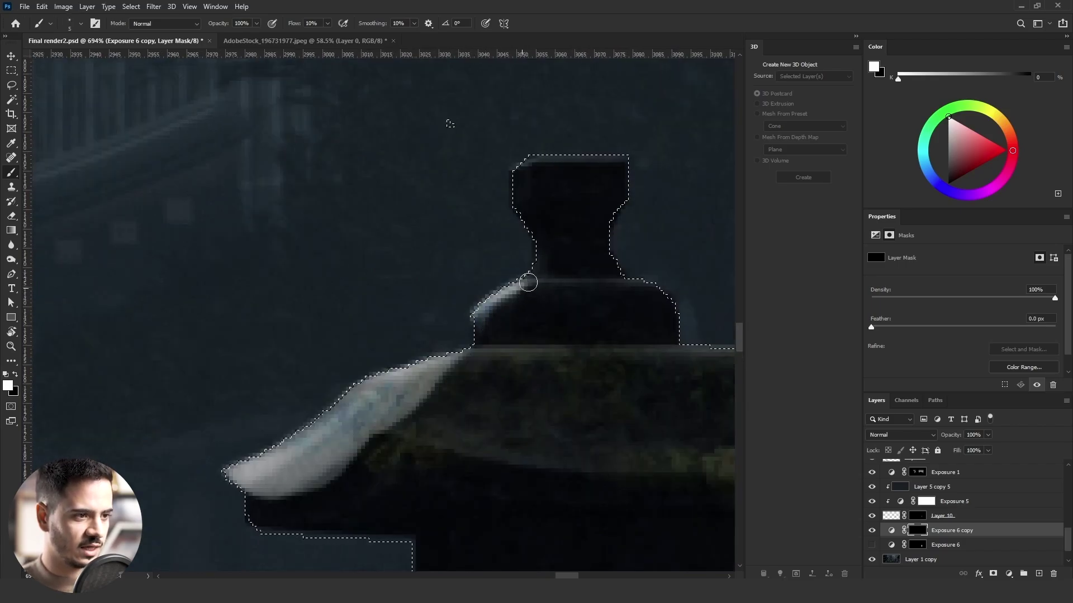
drag(573, 280, 566, 280)
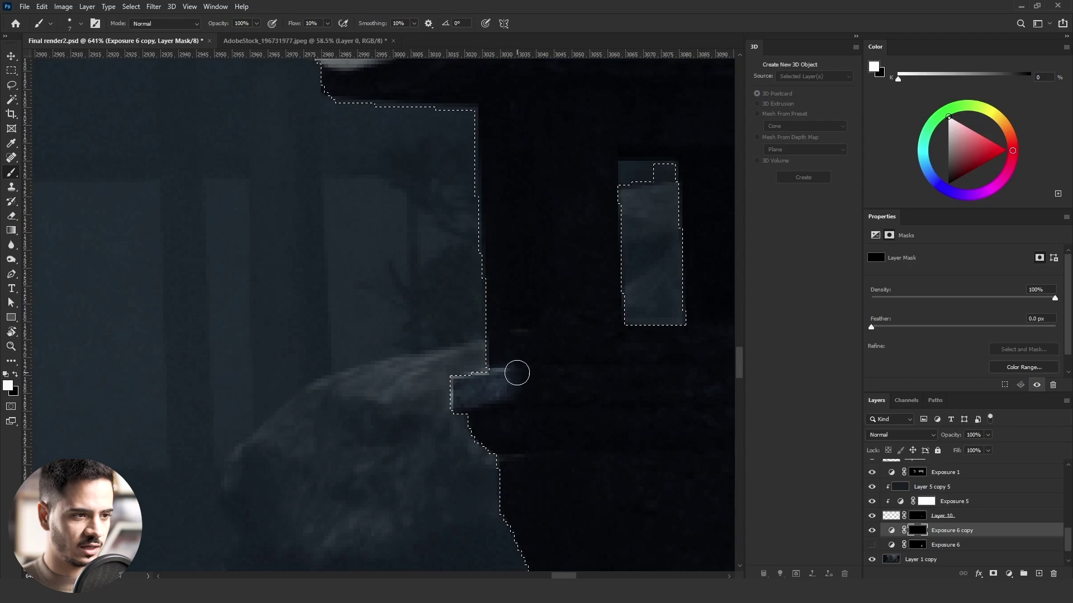
- Soften the highlight on the lantern's collar with black and paint white along the left edge of its shaft on the mask
key(x)
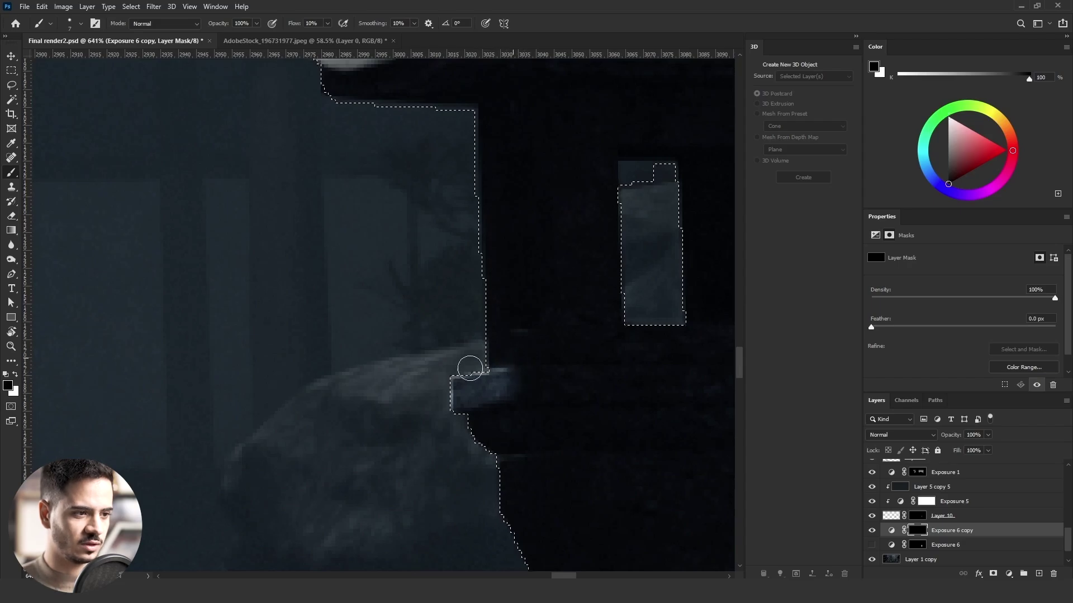
alt+right_click(510, 381)
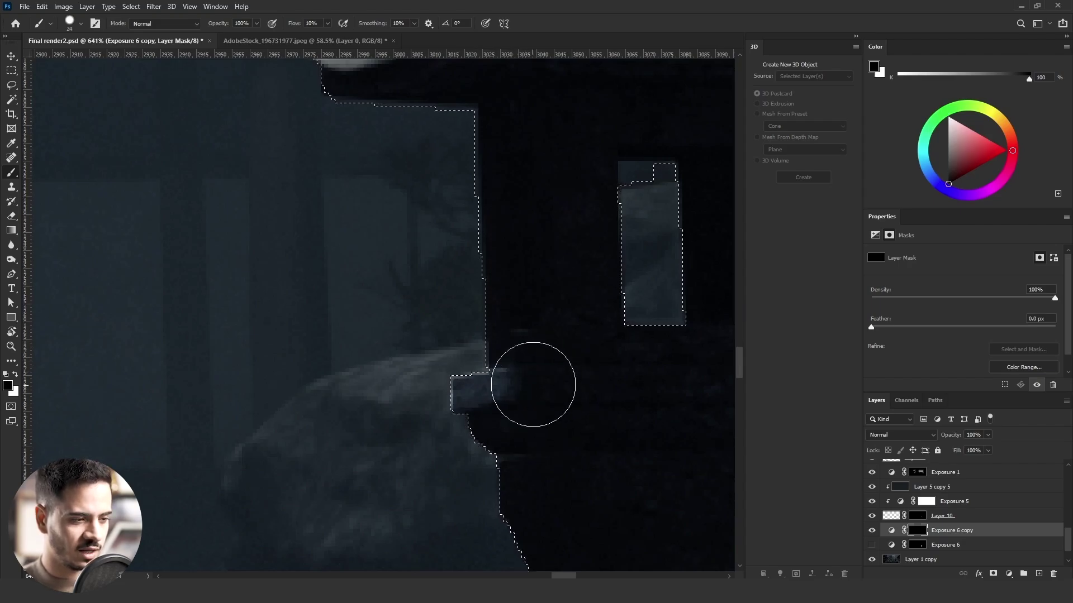
scroll(503, 497, down, 4)
key(x)
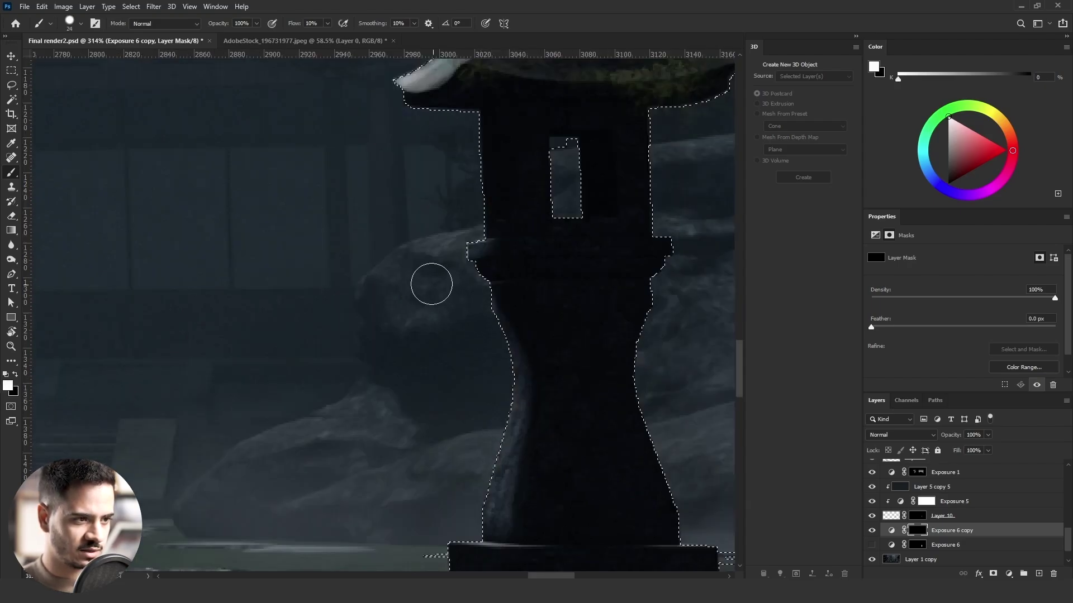
scroll(541, 439, up, 2)
alt+right_click(516, 446)
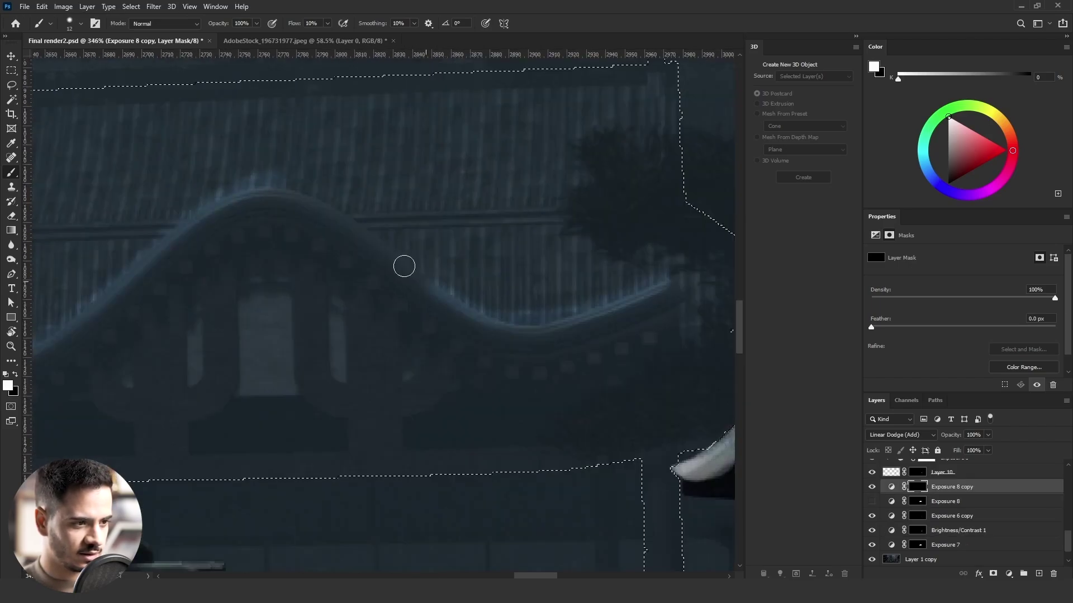
- Paint a highlight along the distant temple's curved roof edge on the Exposure 8 copy mask and trim the spill with black
drag(291, 187, 214, 192)
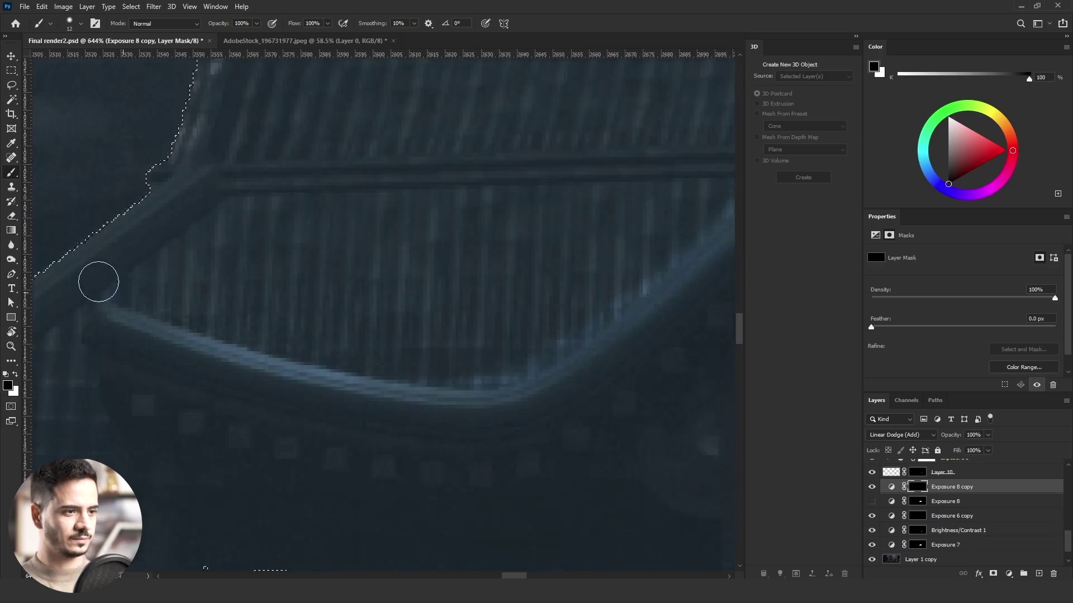
alt+drag(240, 306, 227, 457)
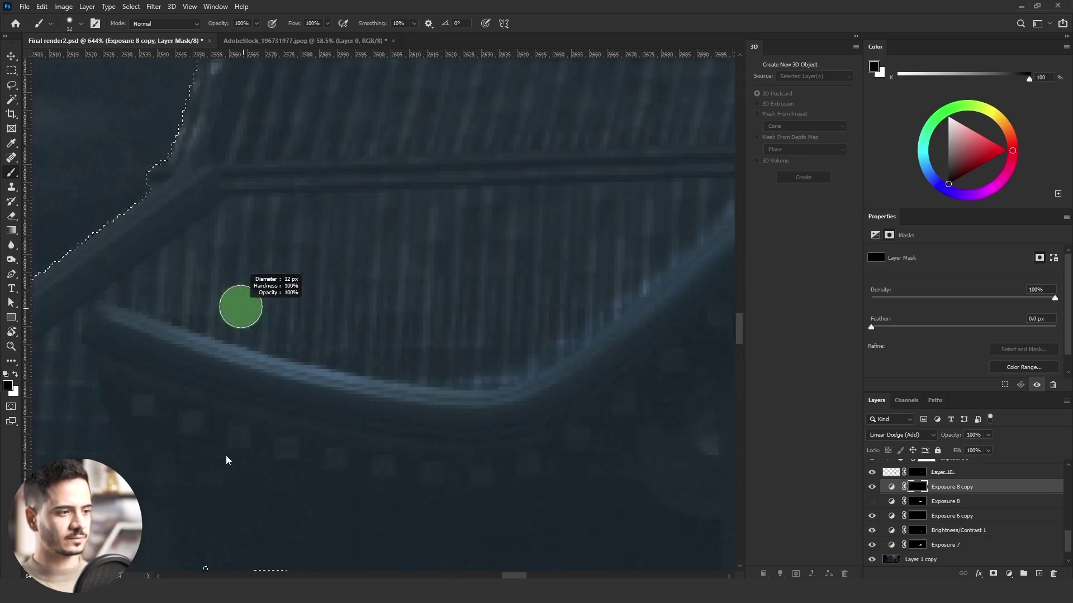
key(ctrl+z)
drag(392, 360, 90, 274)
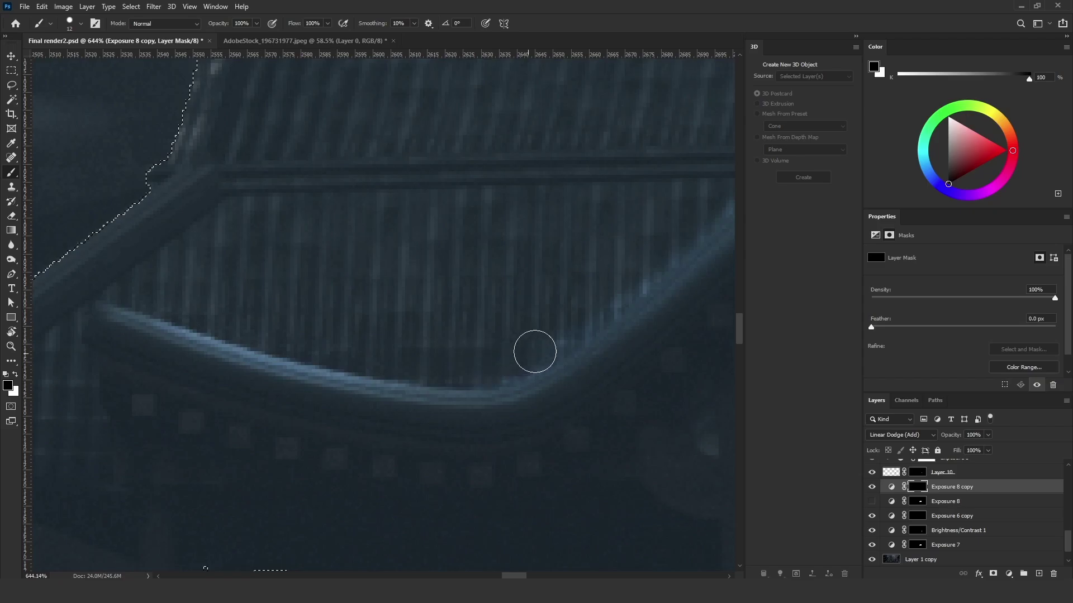
mouse_move(478, 268)
mouse_down()
mouse_move(342, 215)
mouse_move(249, 200)
mouse_up()
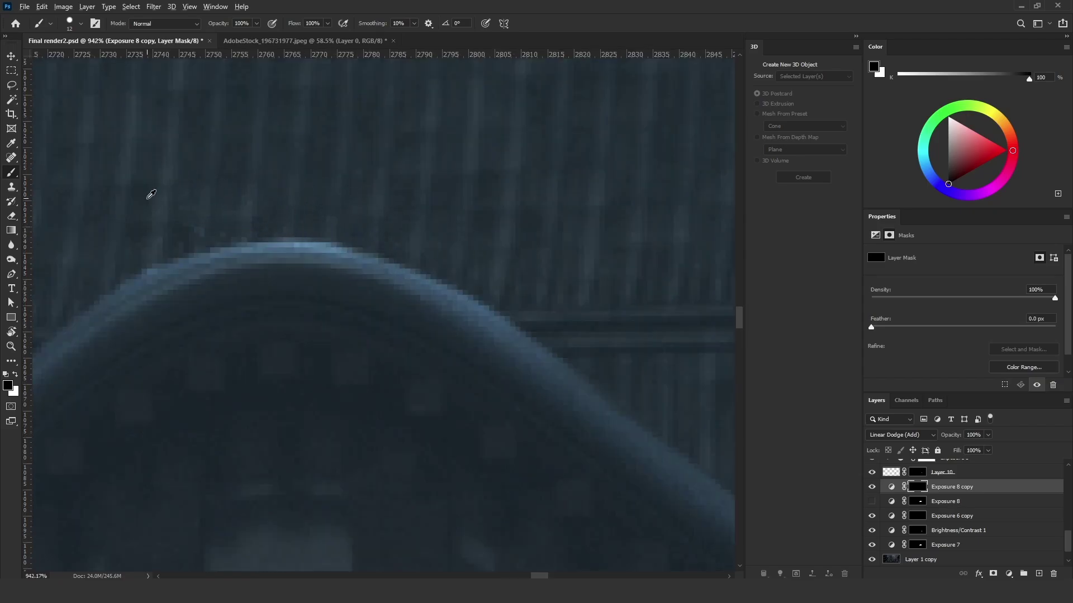
scroll(149, 194, down, 5)
scroll(319, 377, up, 4)
scroll(319, 378, up, 4)
mouse_move(174, 401)
mouse_down()
mouse_move(251, 406)
mouse_move(447, 350)
mouse_move(616, 271)
mouse_move(569, 301)
mouse_move(701, 195)
mouse_up()
scroll(621, 212, down, 16)
- Clear the selection, set Exposure 8 copy to Luminosity blending and adjust its exposure settings
key(ctrl+d)
key(l)
click(903, 435)
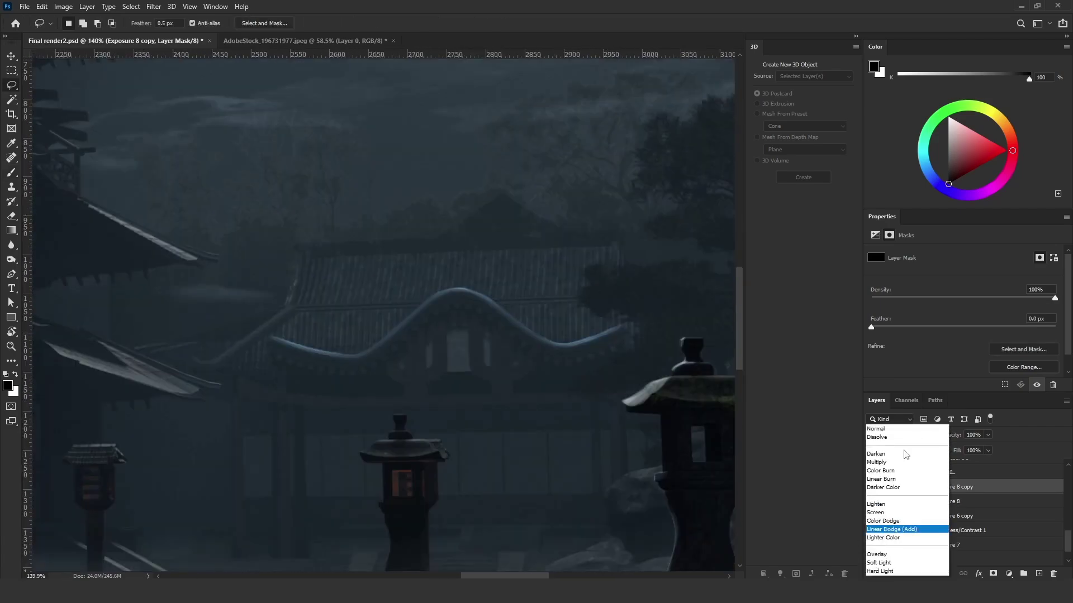
click(893, 569)
click(876, 488)
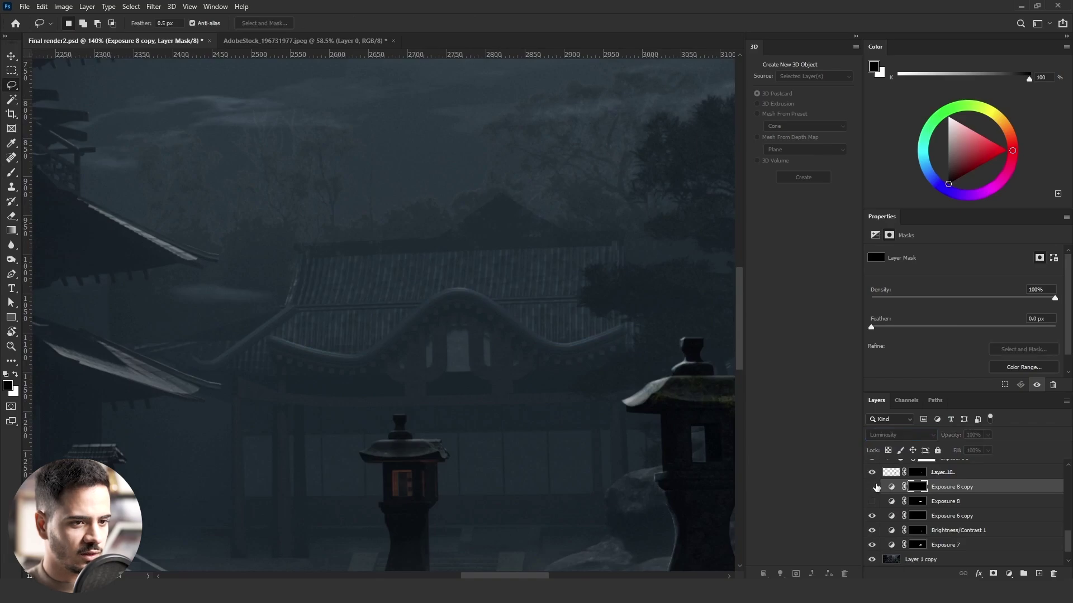
click(972, 491)
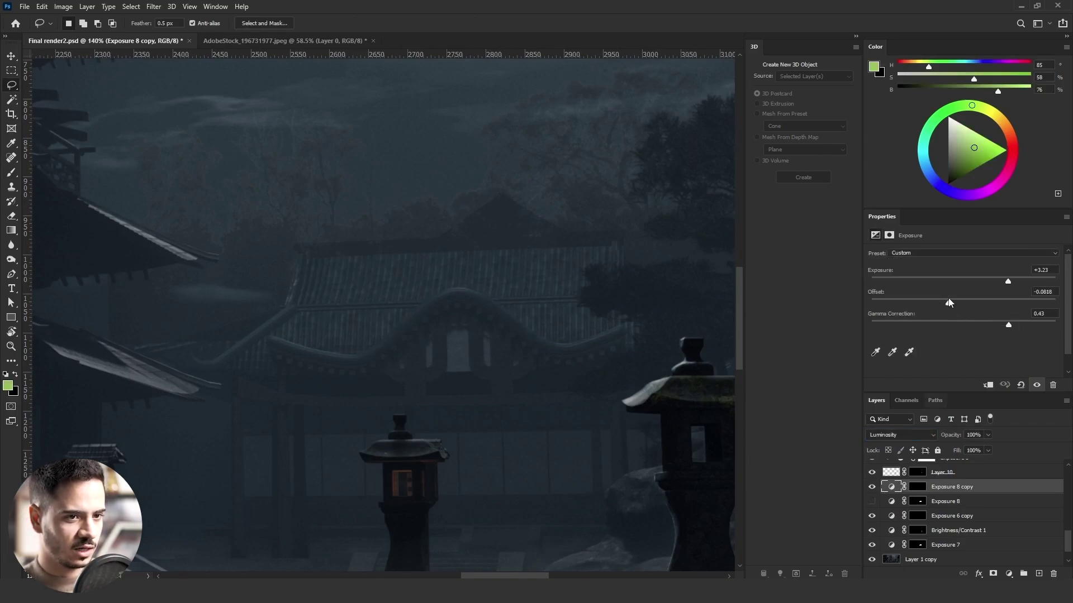
drag(1029, 276, 1016, 283)
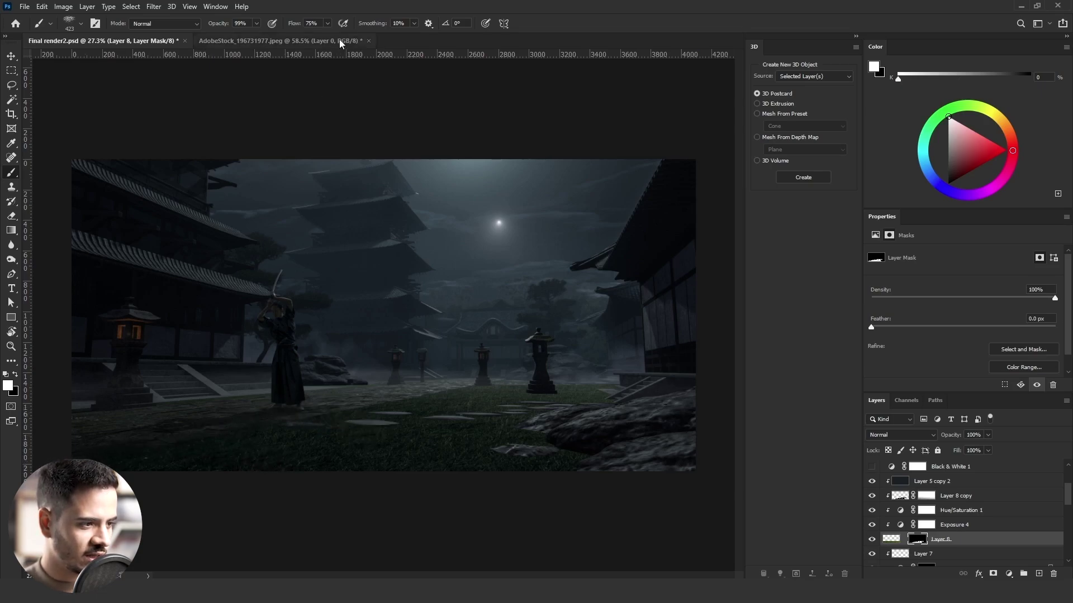
- Set the brush opacity to 100% and paint white on Layer 8's mask to refine the grass around the stepping stones and lawn edges
click(256, 24)
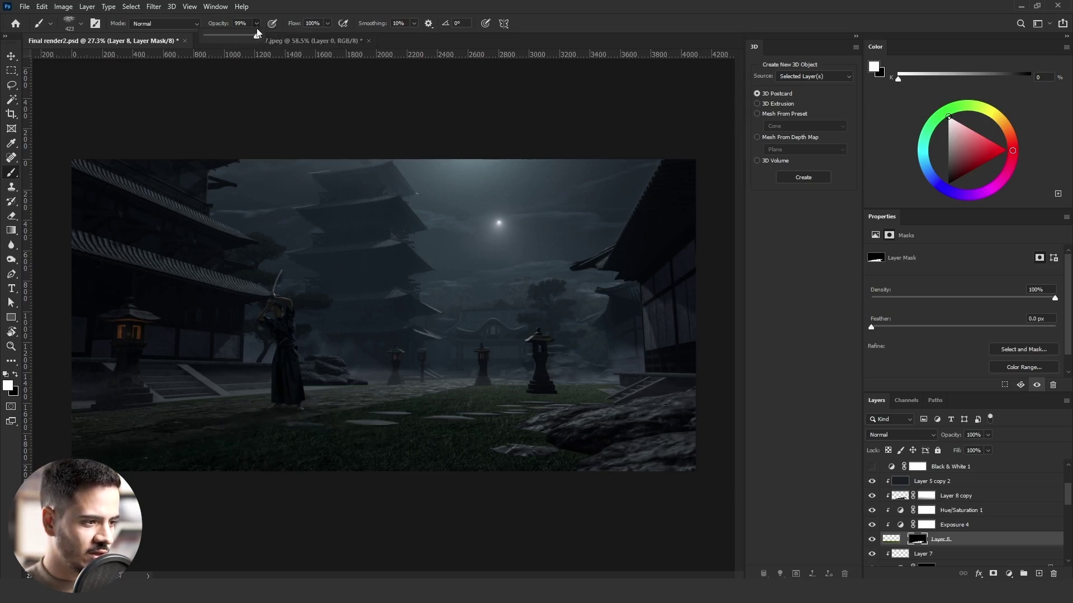
click(230, 401)
scroll(237, 439, up, 10)
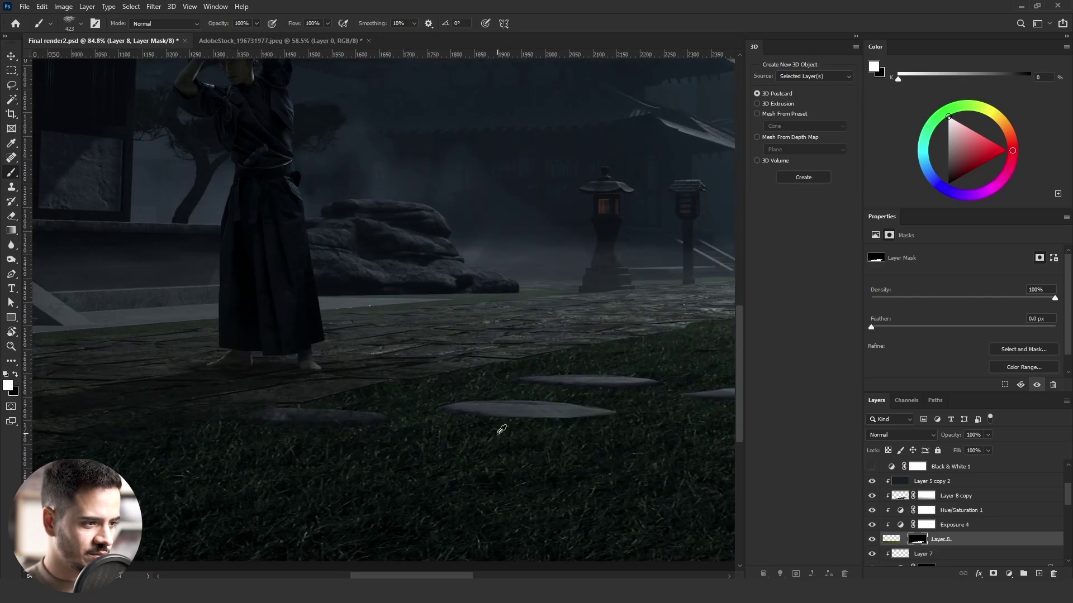
drag(497, 434, 473, 433)
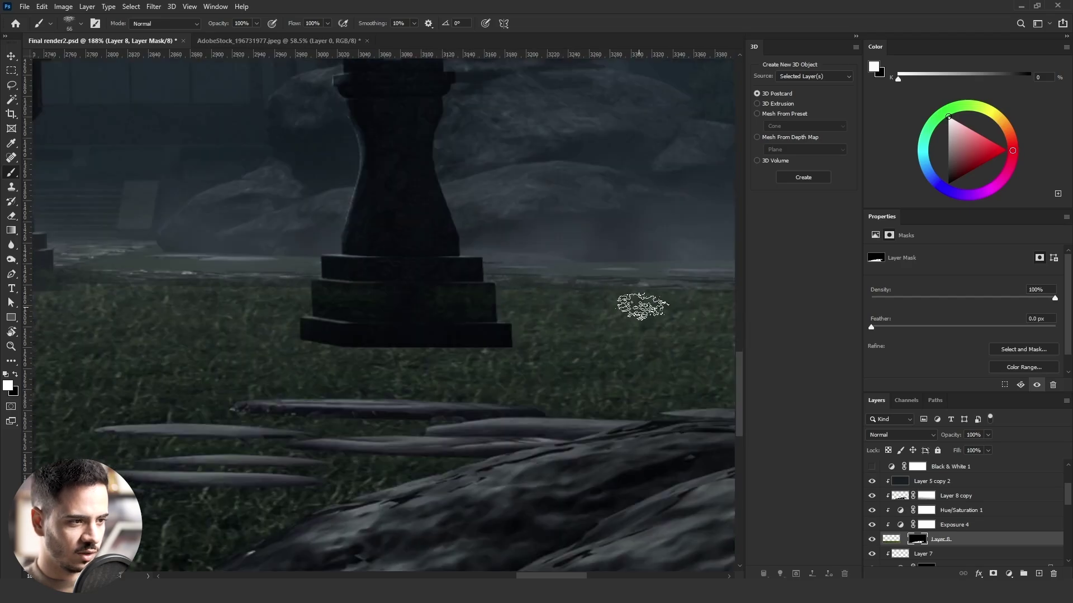
scroll(620, 315, down, 2)
scroll(602, 320, up, 1)
scroll(279, 318, down, 3)
scroll(599, 314, up, 1)
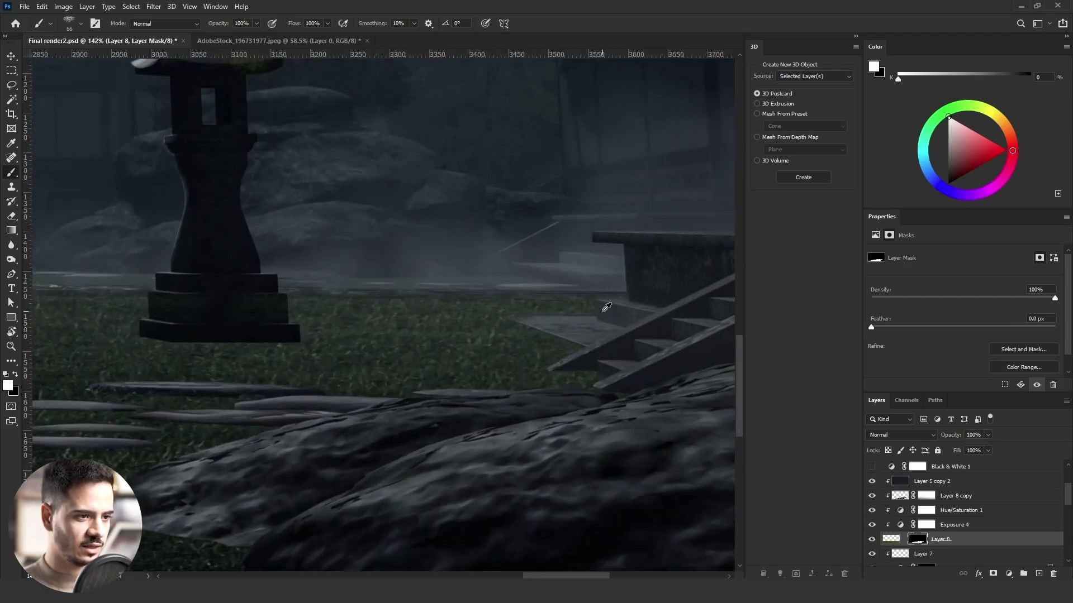
scroll(251, 305, down, 5)
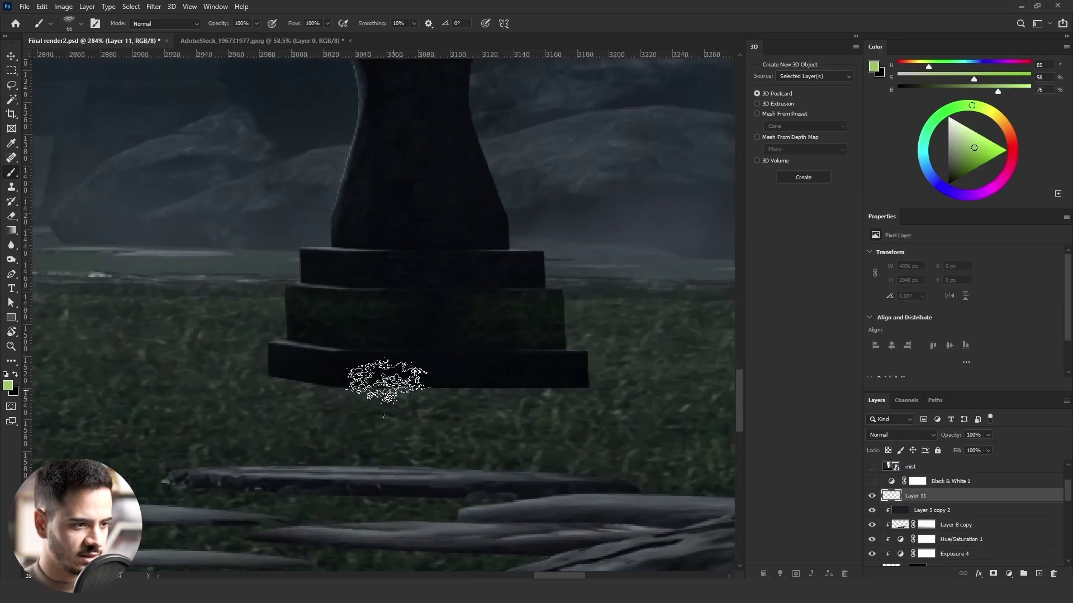
- Paint green grass-textured strokes around the bases of the stone lanterns on new Layer 11 and erase the excess
drag(384, 380, 408, 385)
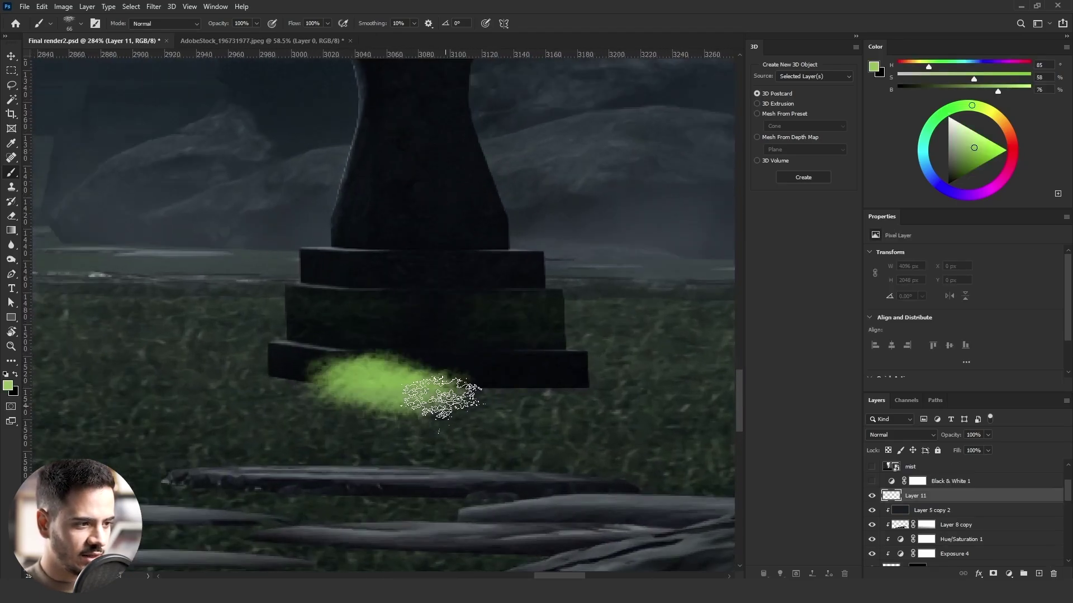
mouse_move(508, 379)
mouse_down()
mouse_move(546, 402)
mouse_move(648, 375)
mouse_move(408, 390)
mouse_move(257, 376)
mouse_move(507, 412)
mouse_move(462, 392)
mouse_move(289, 396)
mouse_move(226, 375)
mouse_move(276, 387)
mouse_move(420, 389)
mouse_move(389, 351)
mouse_move(451, 399)
mouse_move(362, 353)
mouse_move(391, 399)
mouse_up()
scroll(511, 386, down, 5)
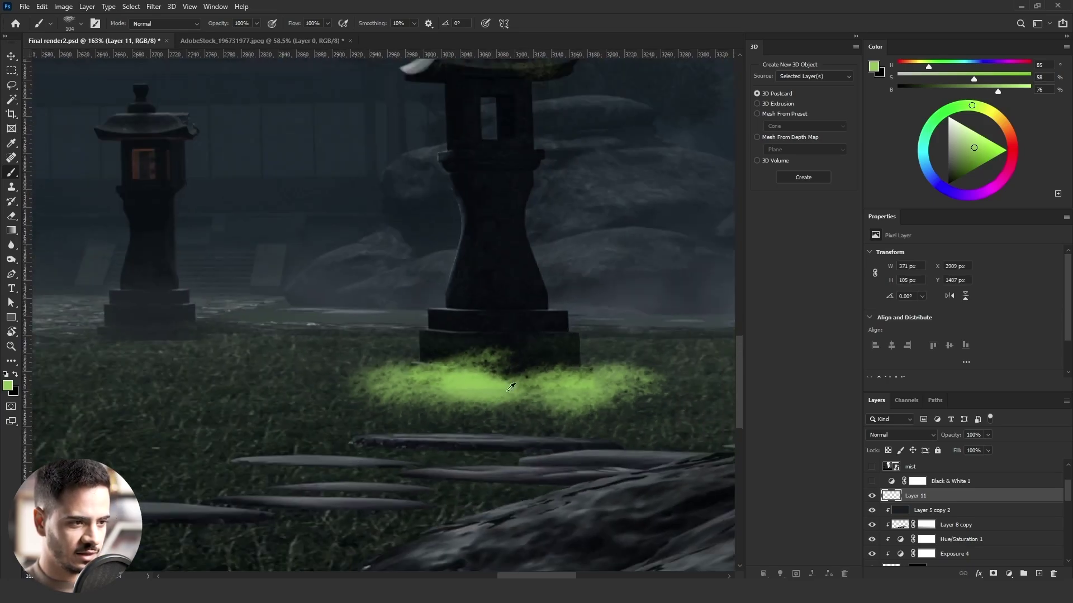
scroll(87, 340, up, 5)
mouse_move(143, 323)
mouse_down()
mouse_move(149, 345)
mouse_move(334, 360)
mouse_up()
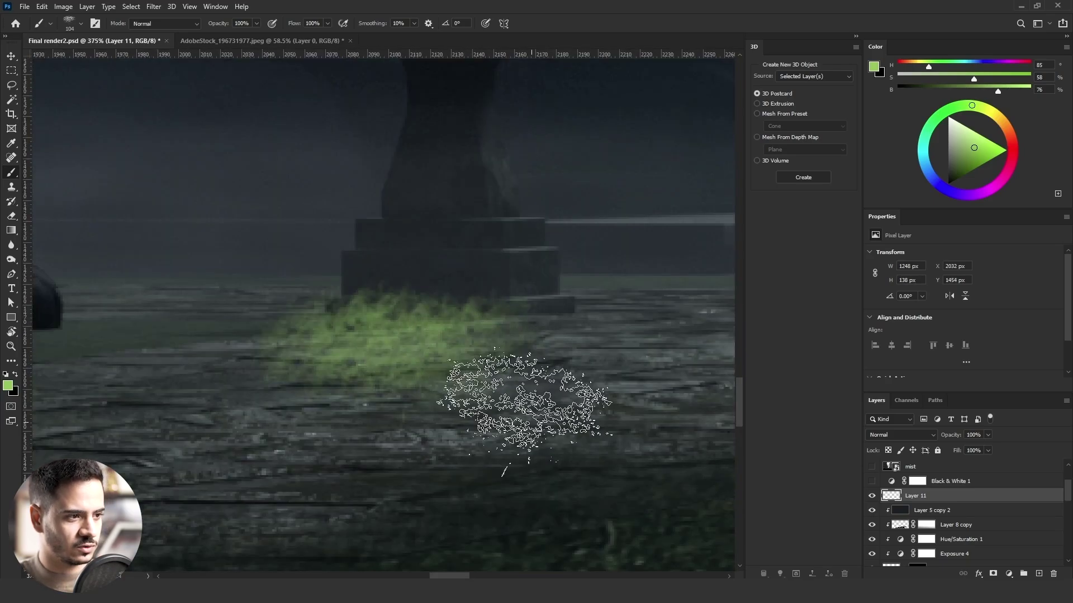
key(e)
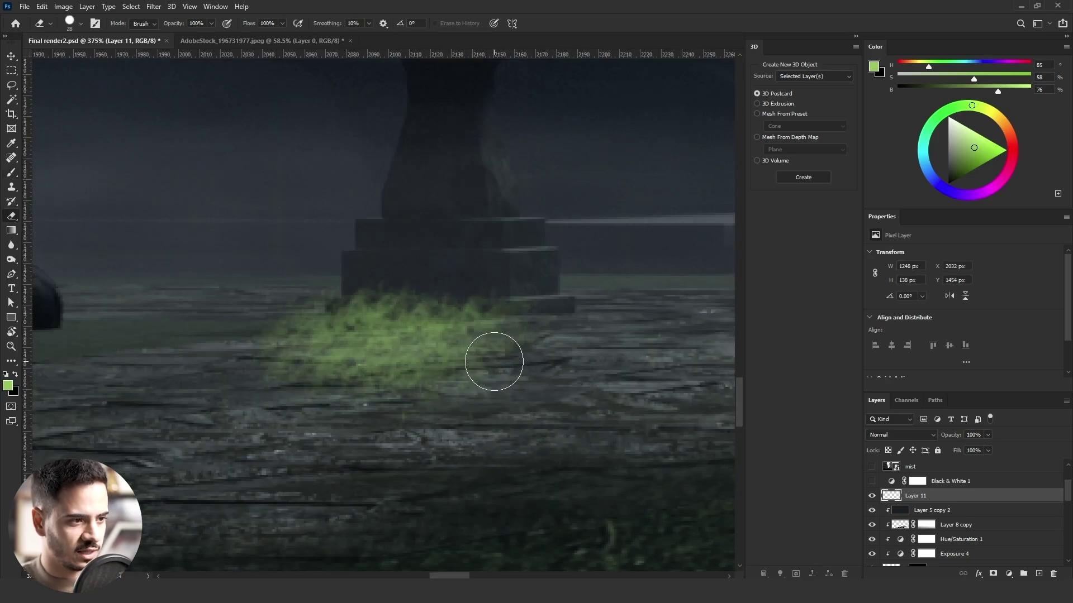
mouse_move(490, 360)
mouse_down()
mouse_move(306, 364)
mouse_move(371, 366)
mouse_up()
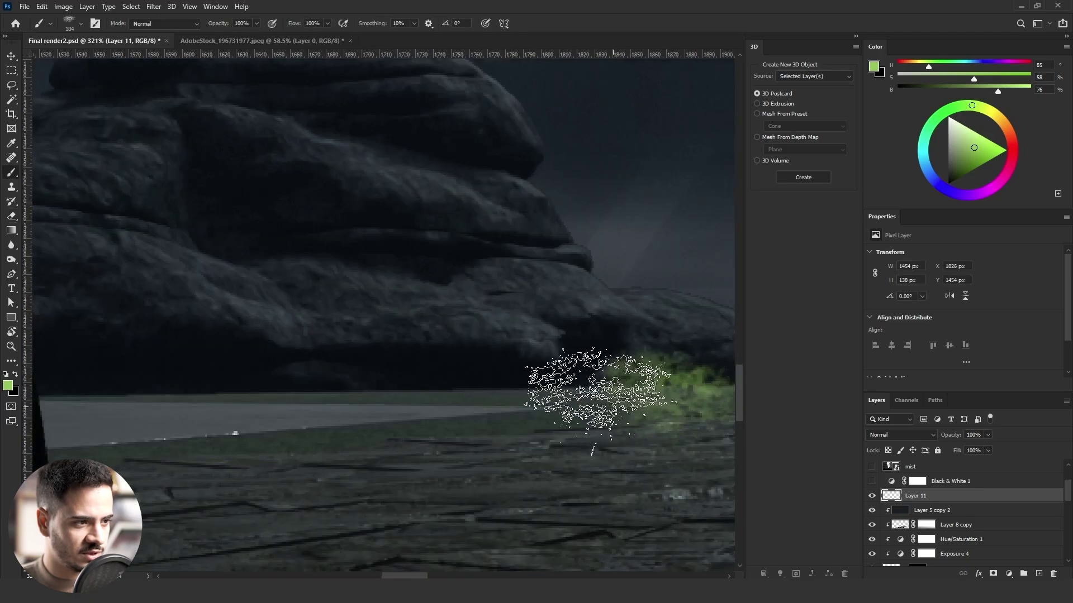
- Paint a green grass strip along the base of the rocks behind the samurai and erase it where it overlaps his robe
drag(550, 386, 89, 402)
key(e)
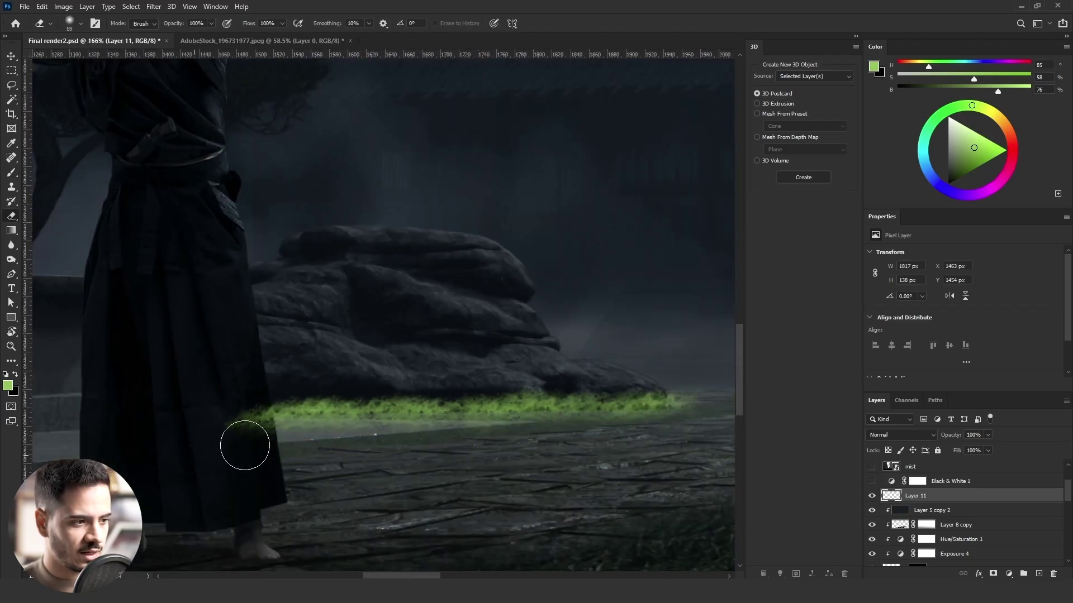
mouse_move(240, 399)
mouse_down()
mouse_move(238, 428)
mouse_move(409, 462)
mouse_move(205, 416)
mouse_up()
scroll(274, 370, down, 6)
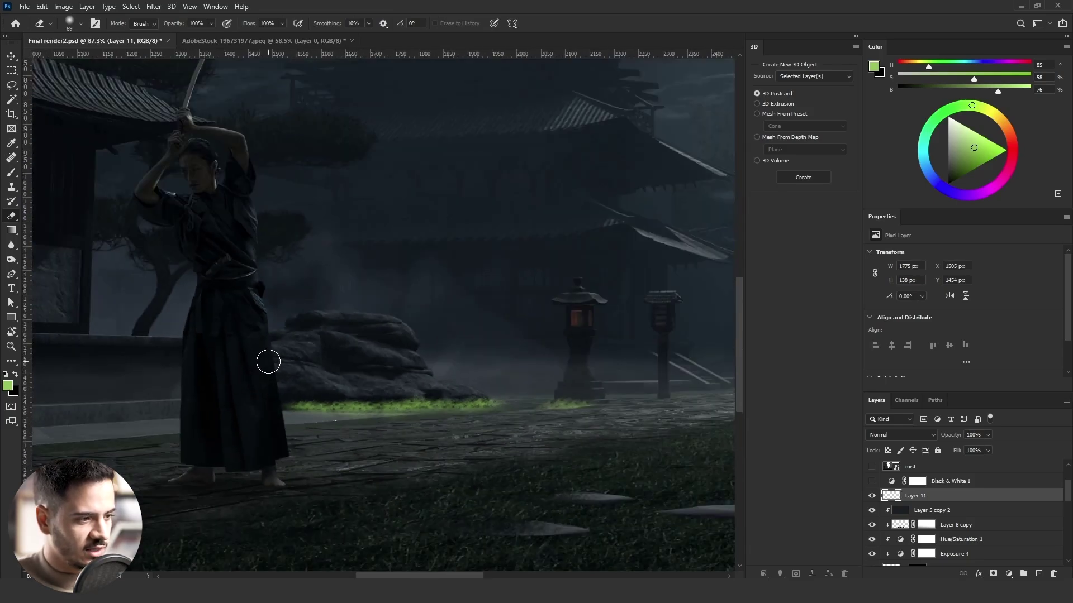
scroll(670, 392, up, 2)
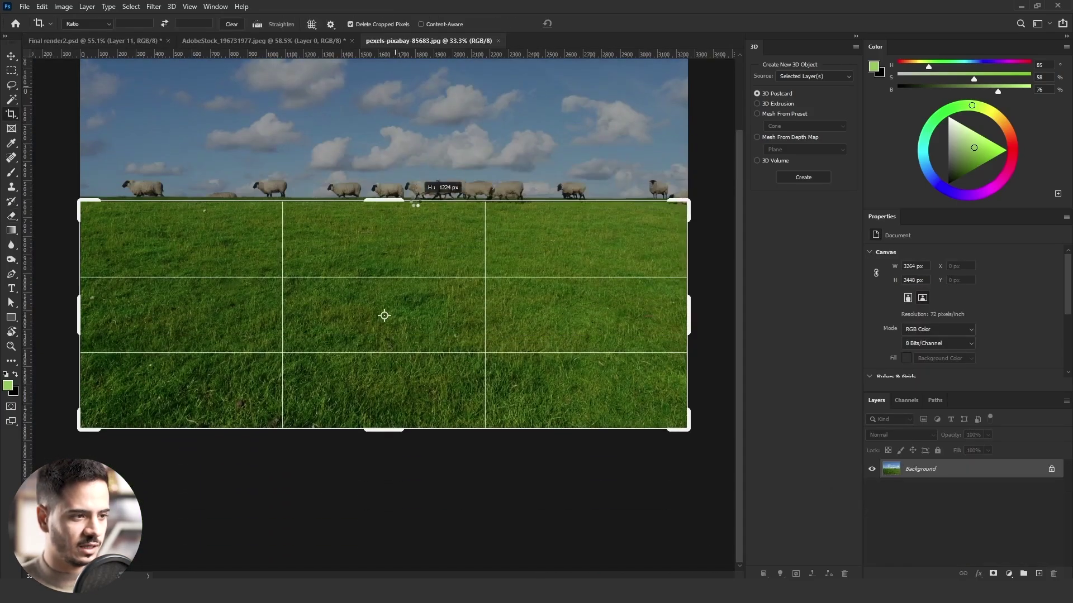
- Crop pexels-pixabay-85683.jpg to its 3264 × 1200 px grass area and define the unlocked Layer 0 as a pattern
key(Return)
double_click(968, 468)
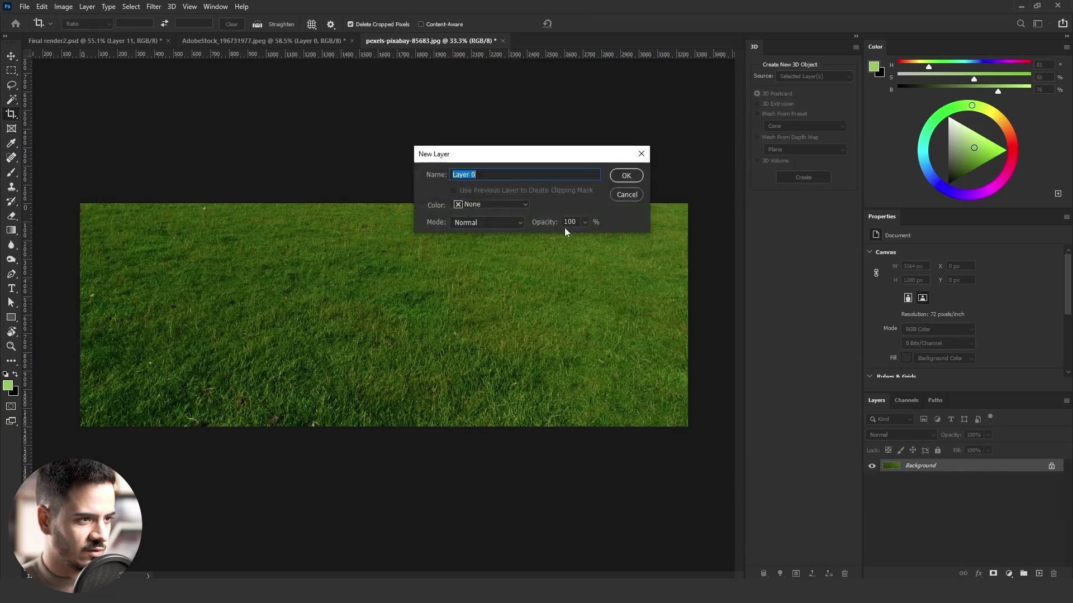
click(622, 177)
click(42, 6)
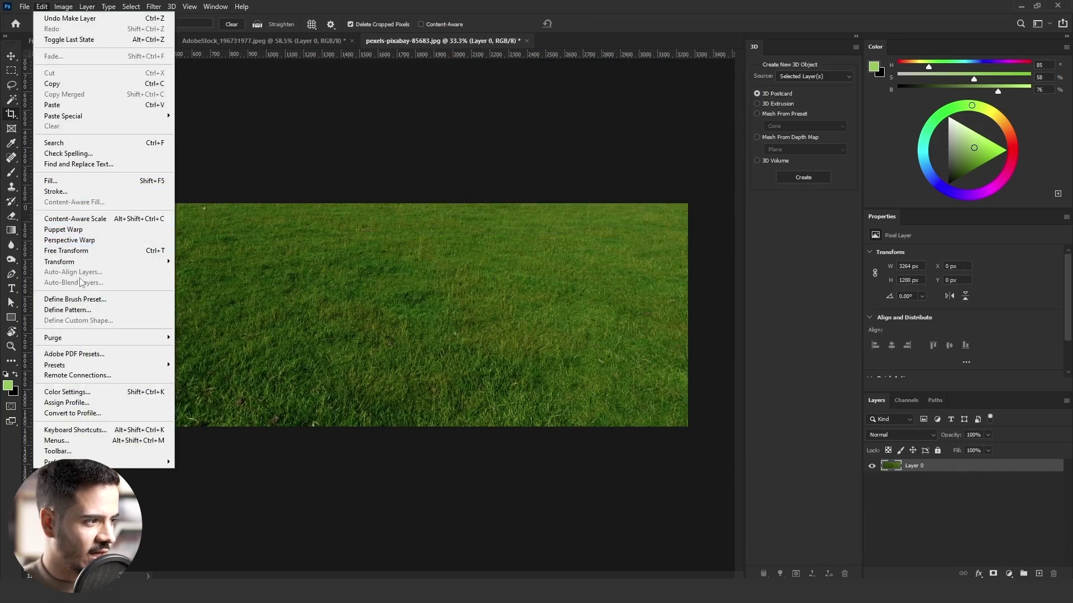
click(87, 310)
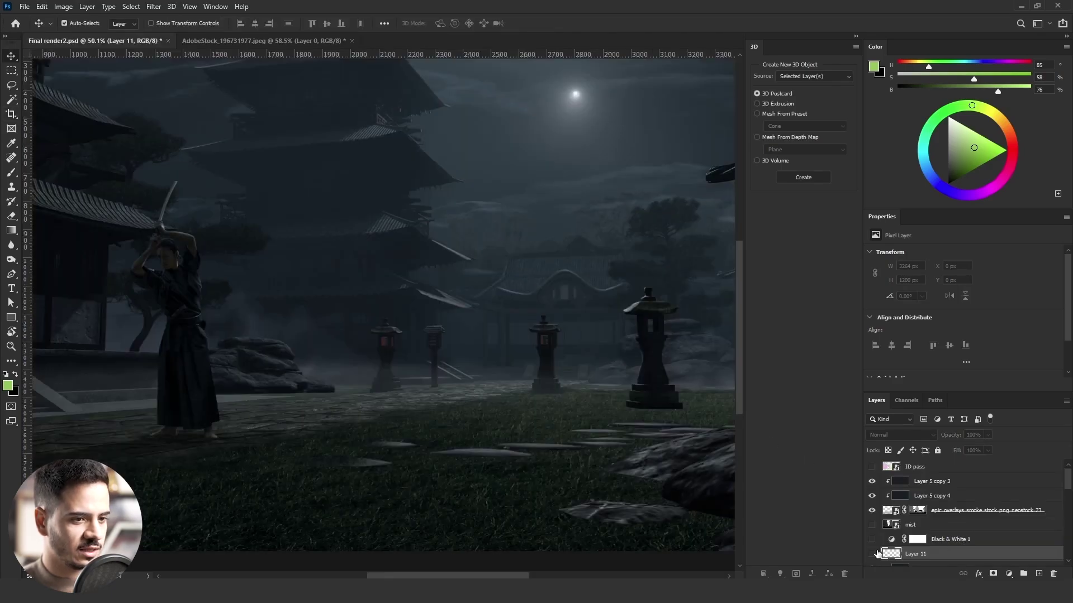
- Apply the green grass Pattern Overlay at 45% scale to Layer 11 and adjust the Exposure correction clipped to it
click(874, 553)
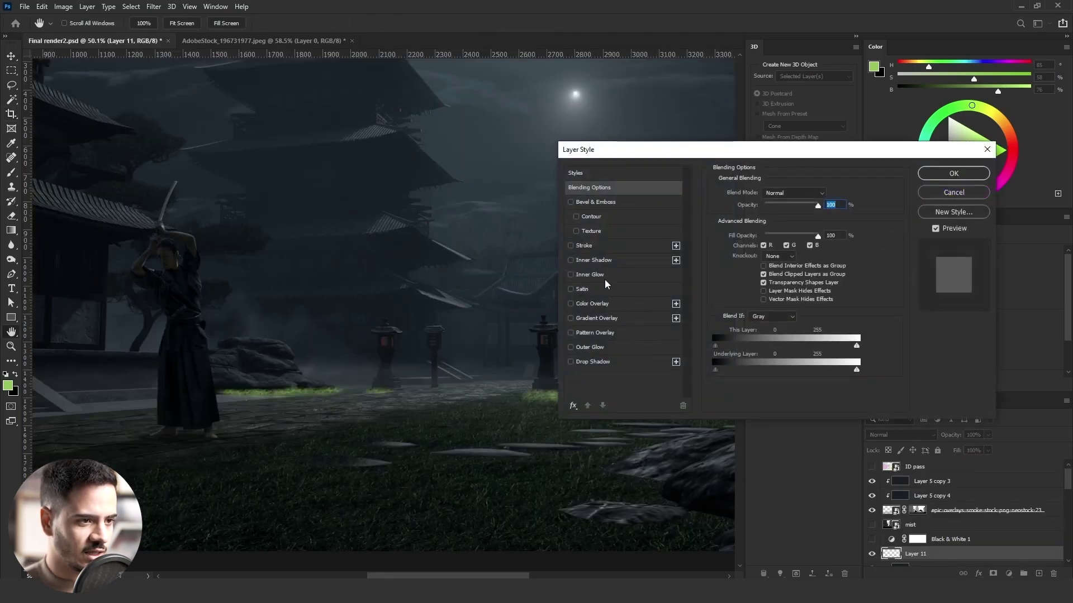
click(595, 333)
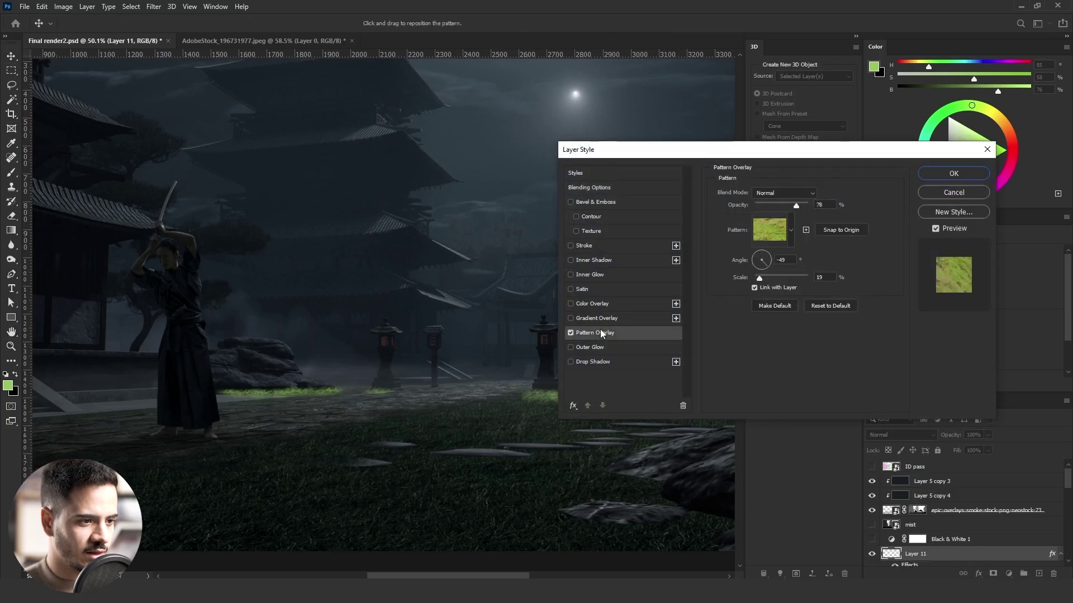
drag(739, 160, 891, 170)
click(942, 243)
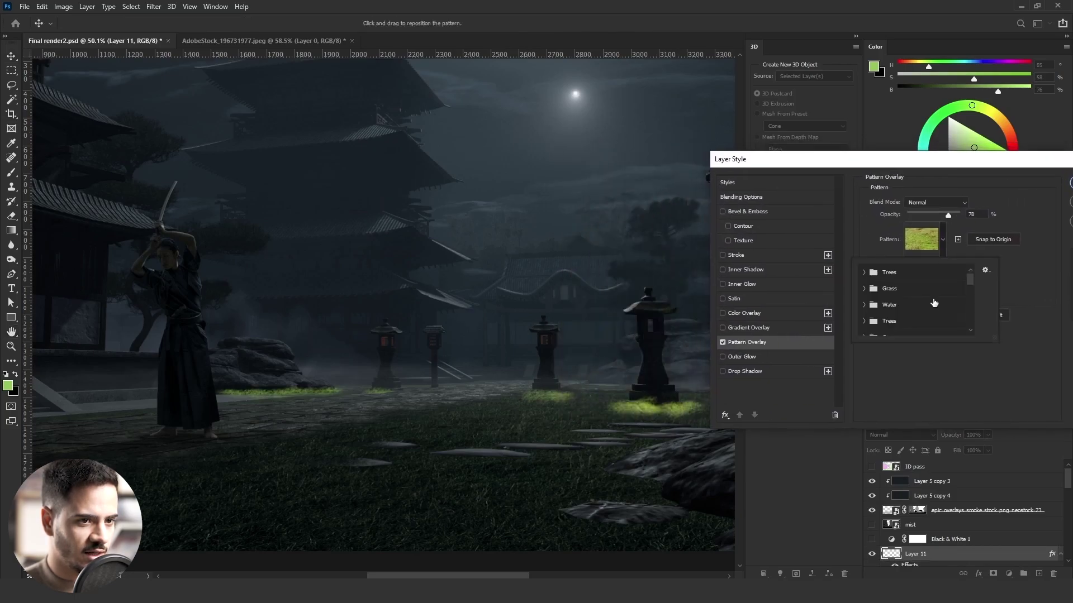
click(956, 327)
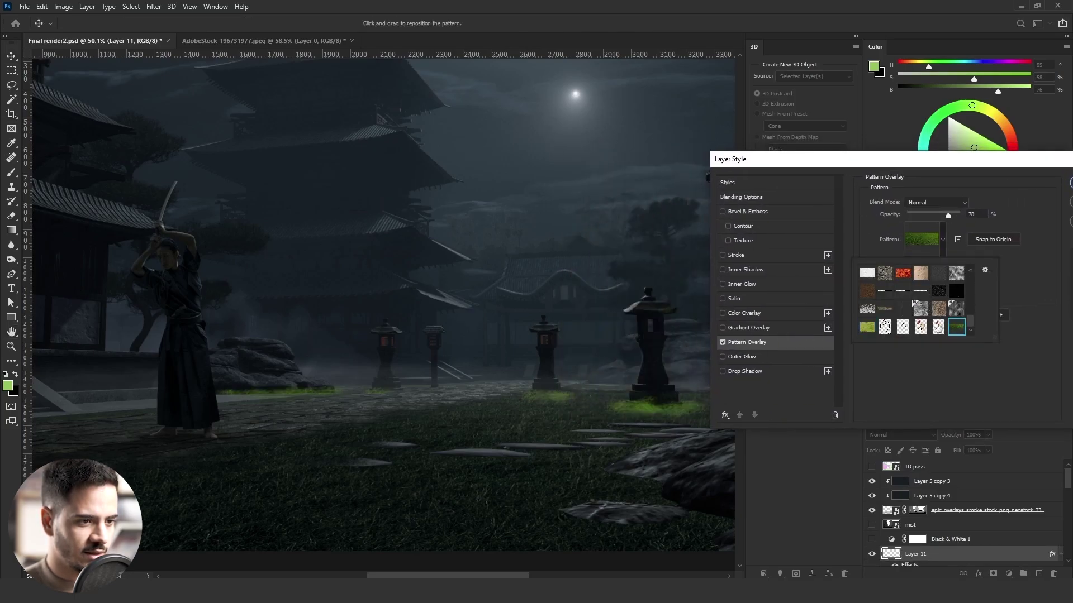
click(963, 401)
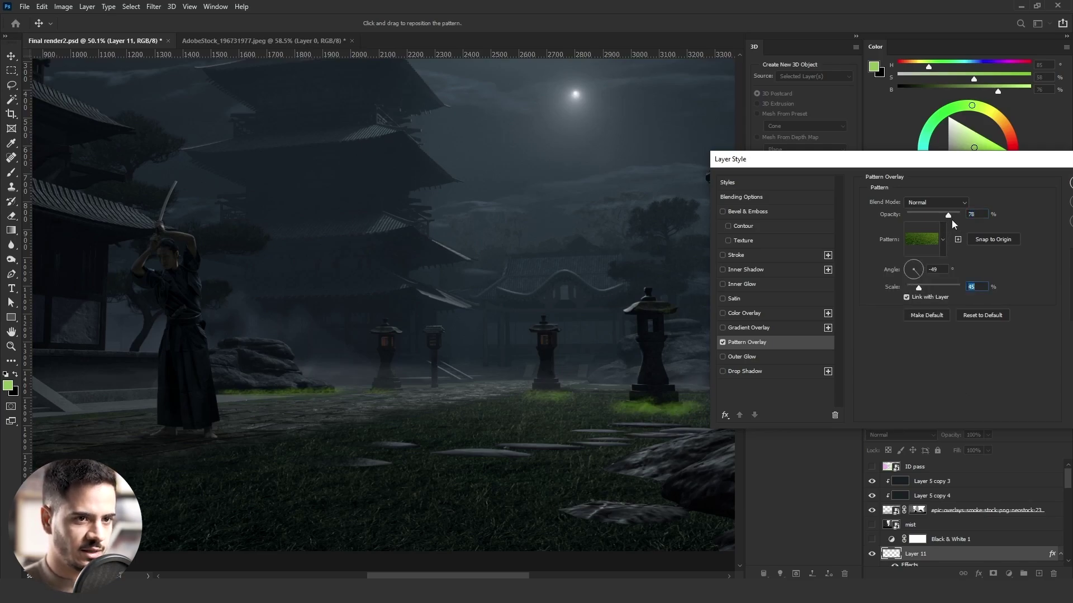
key(Return)
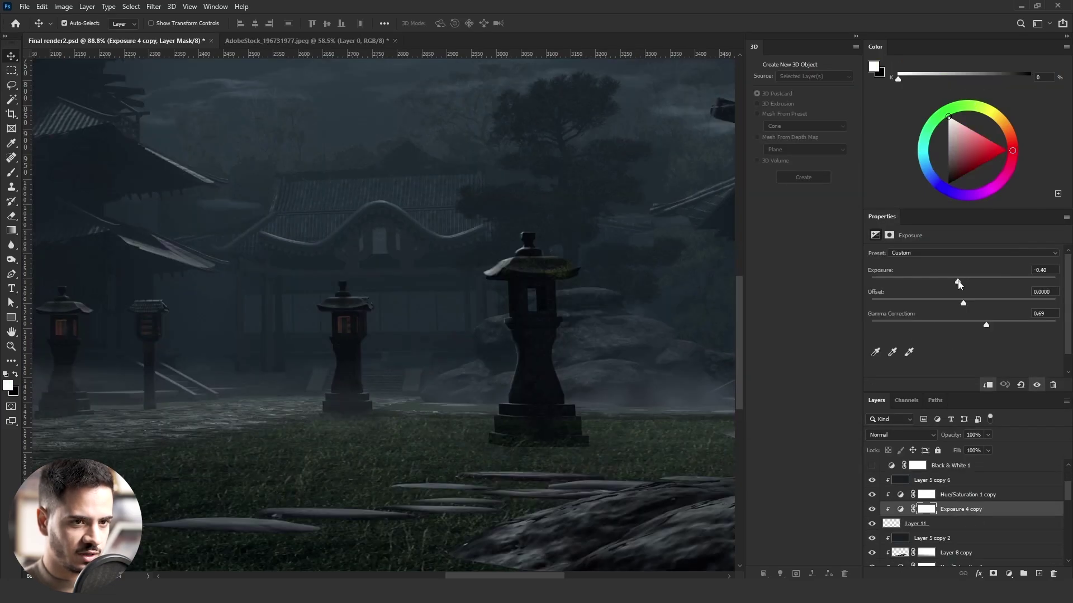
click(964, 323)
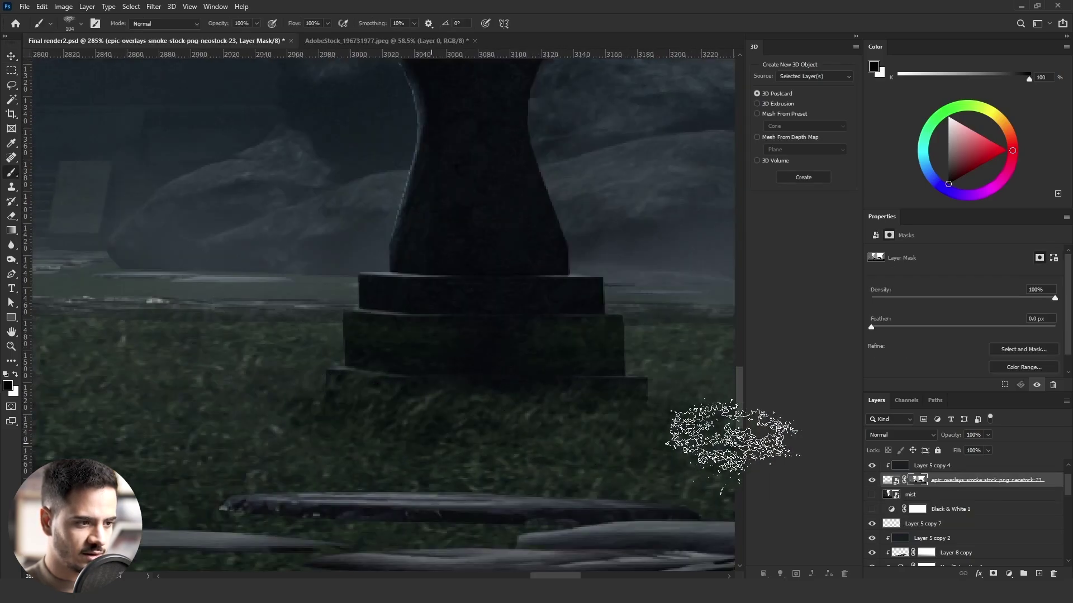
- Paint black on the smoke overlay layer's mask to thin the mist over the grass around the stone lantern bases
scroll(677, 395, down, 5)
scroll(509, 424, up, 3)
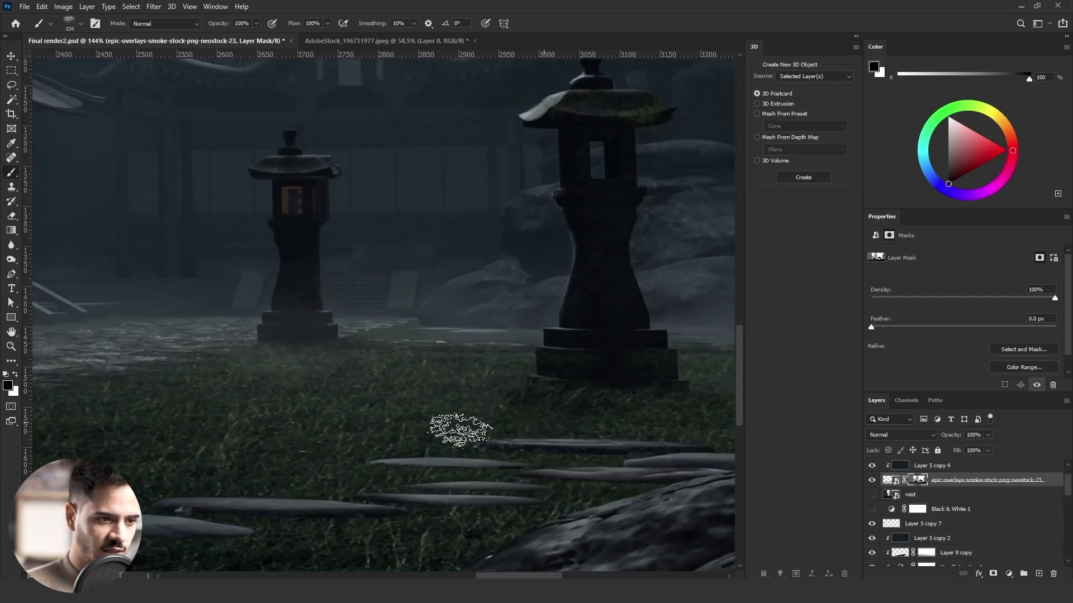
scroll(695, 402, down, 5)
scroll(564, 378, up, 8)
drag(589, 411, 615, 414)
click(523, 403)
scroll(598, 478, down, 4)
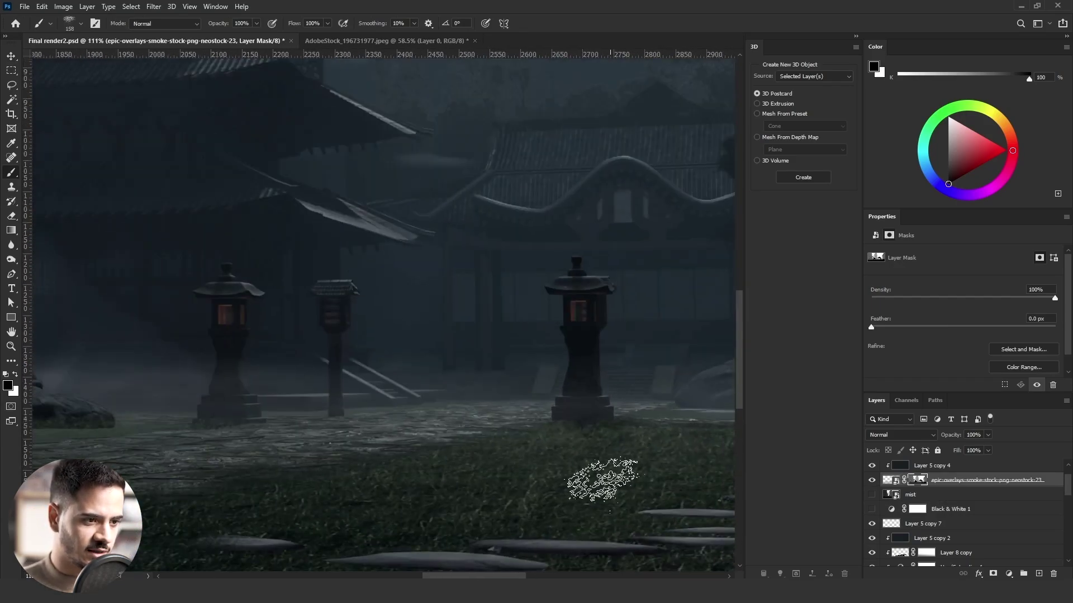
scroll(212, 423, up, 4)
scroll(449, 502, down, 4)
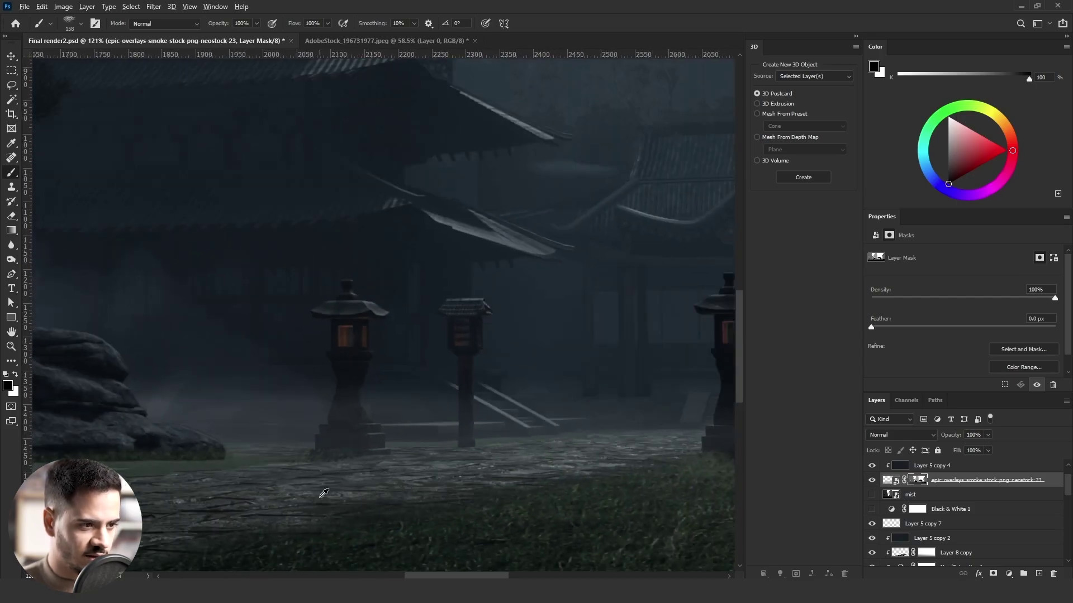
scroll(413, 500, down, 4)
- Use the Quick Selection Tool to select the rocks in AdobeStock_130690456.jpeg
click(7, 102)
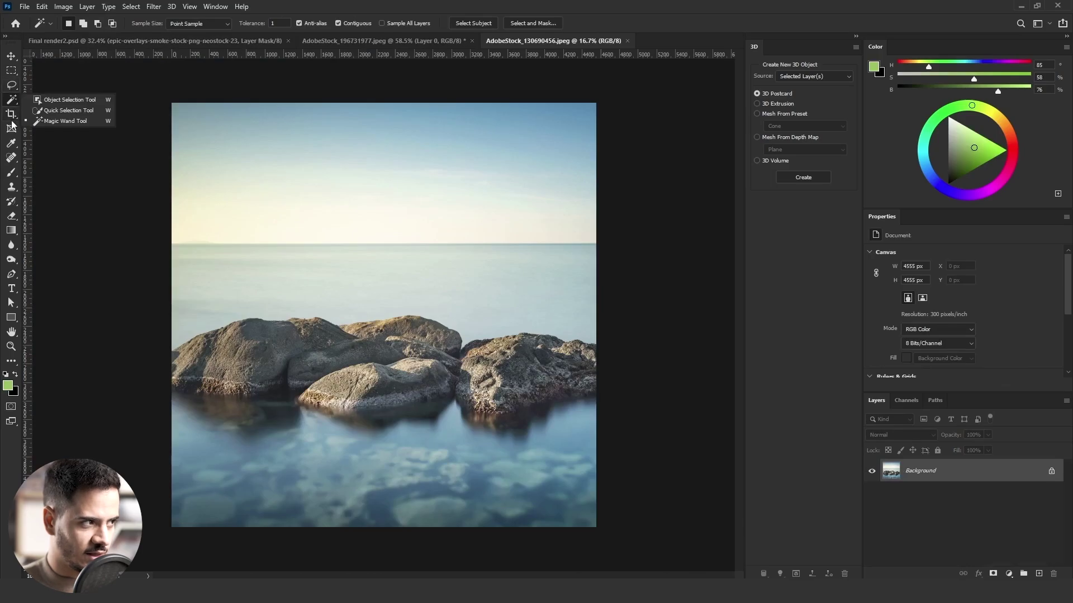
right_click(12, 103)
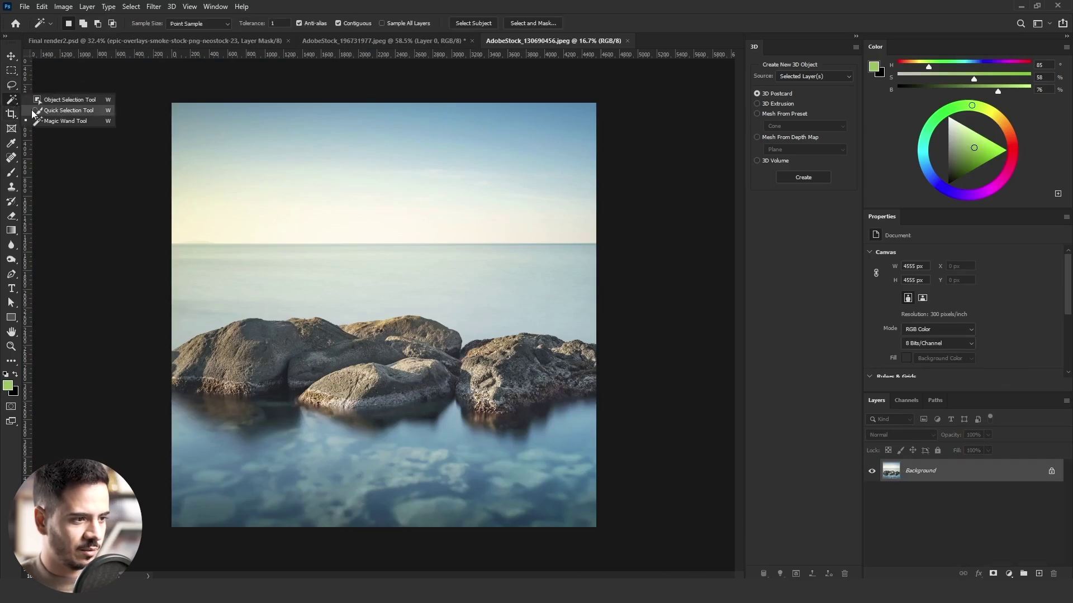
click(68, 110)
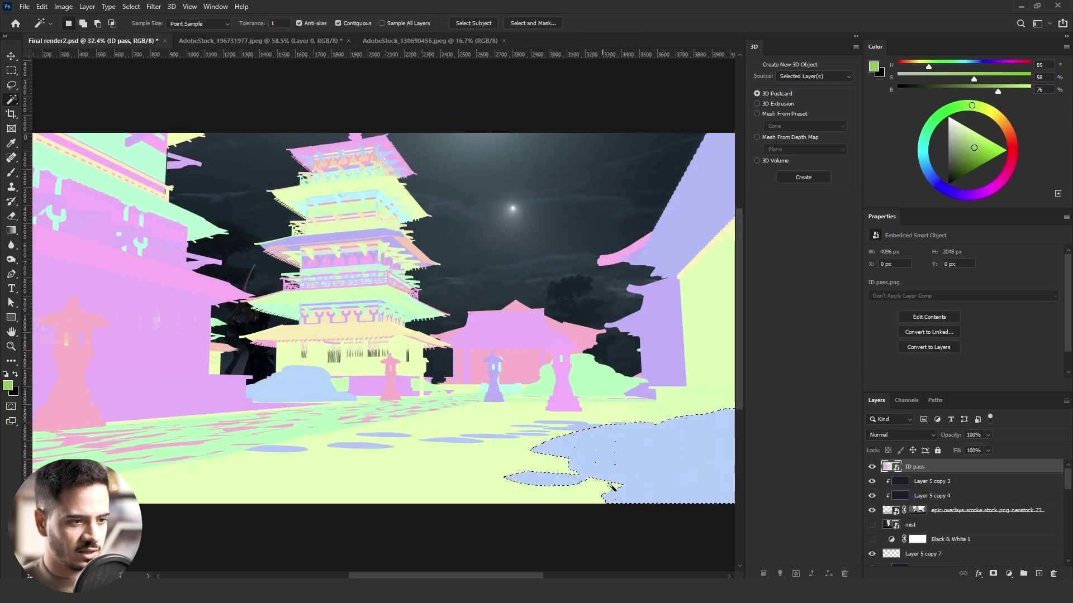
- Hide the ID pass layer and paste the copied rocks into the foreground rock selection above Layer 5 copy 3
click(871, 467)
scroll(925, 538, down, 1)
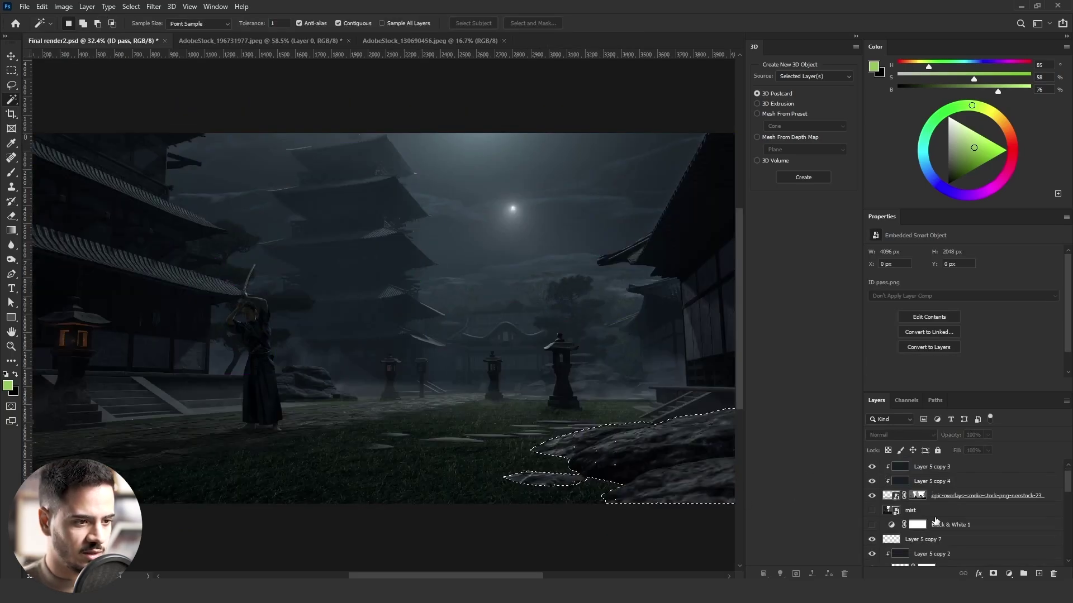
scroll(935, 520, up, 1)
click(932, 481)
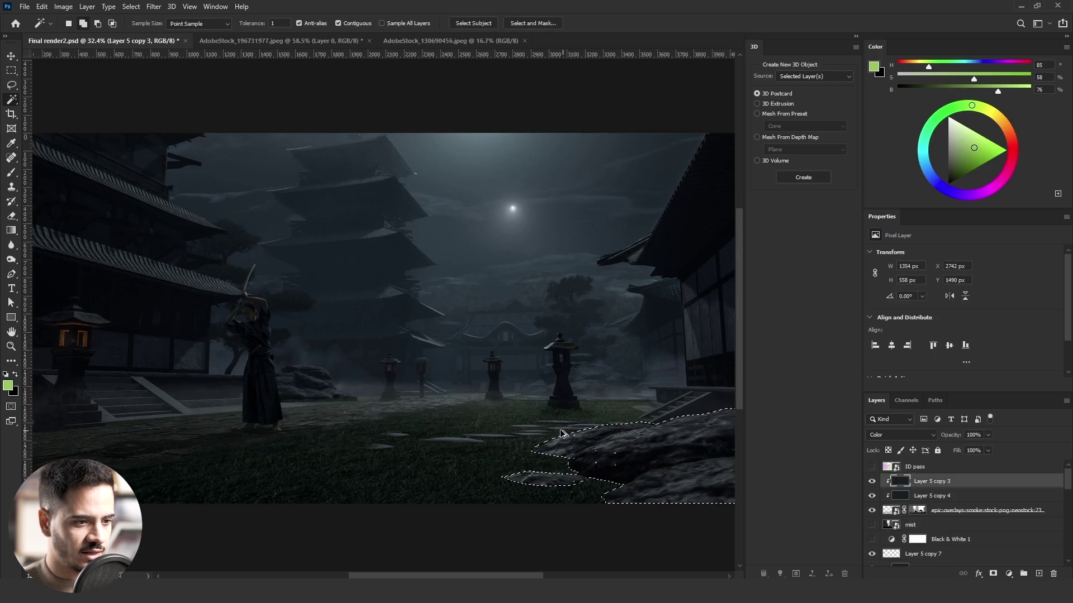
key(ctrl+shift+alt+v)
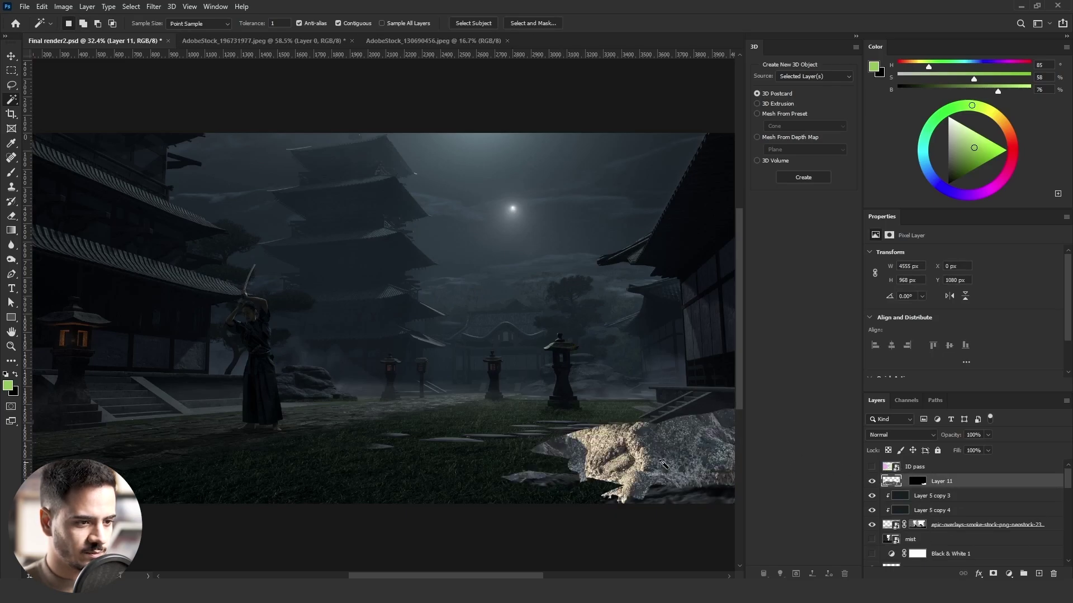
- Scale the pasted rock layer to about 2729 × 580 px and position it over the foreground rocks
scroll(632, 448, down, 5)
scroll(632, 448, up, 2)
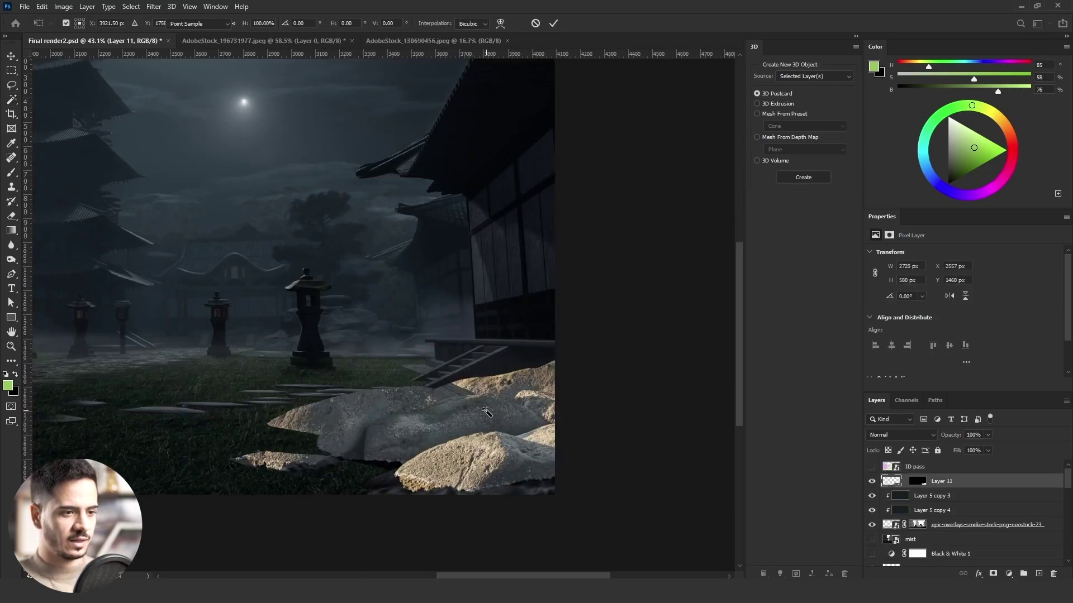
key(Return)
- Lasso the front rock on Layer 11, enlarge it to about 151%, rotate it -3.65° and move it down to the image's lower edge
click(11, 86)
scroll(497, 464, up, 1)
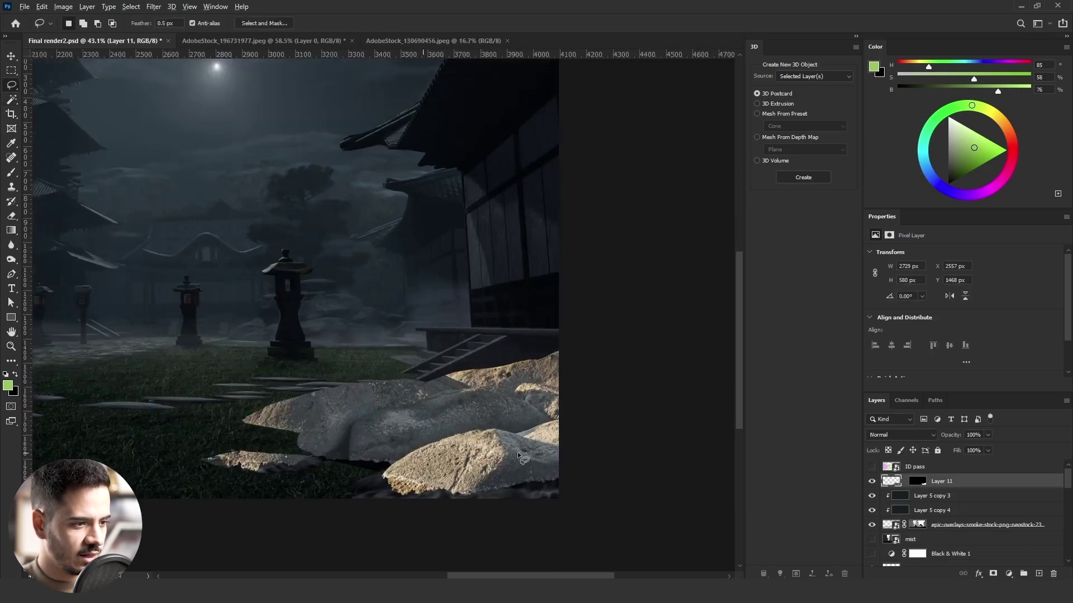
scroll(523, 458, up, 4)
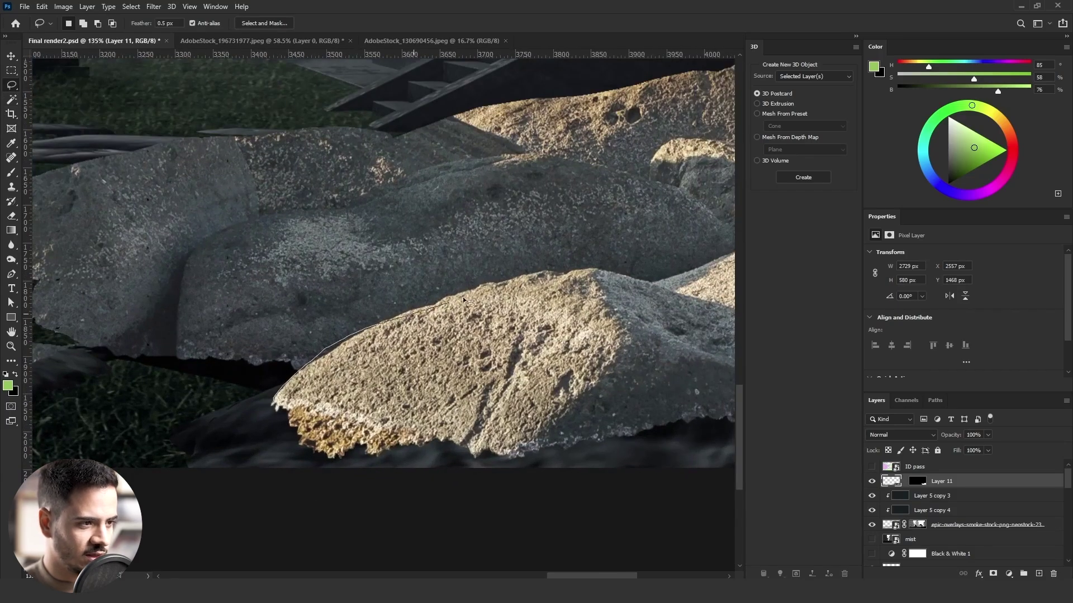
drag(770, 425, 173, 475)
scroll(434, 400, down, 2)
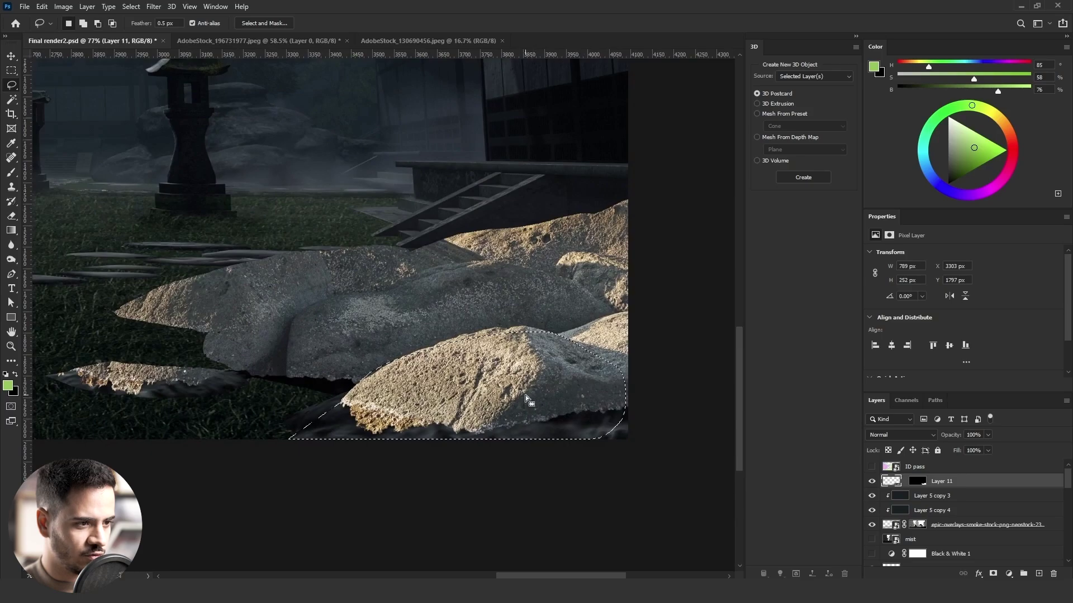
key(ctrl+t)
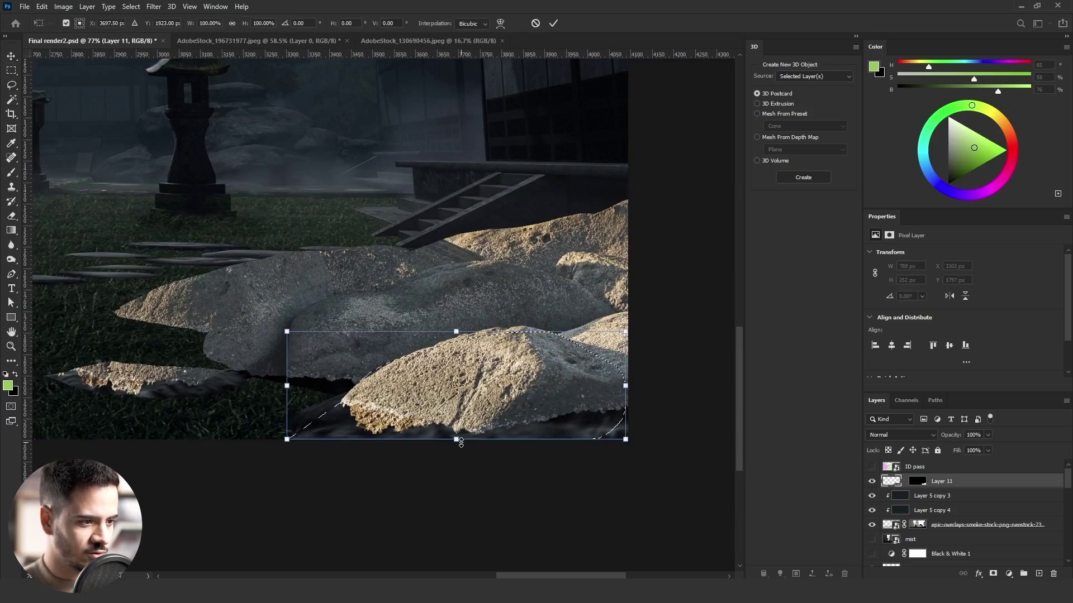
drag(461, 443, 456, 467)
drag(500, 380, 479, 414)
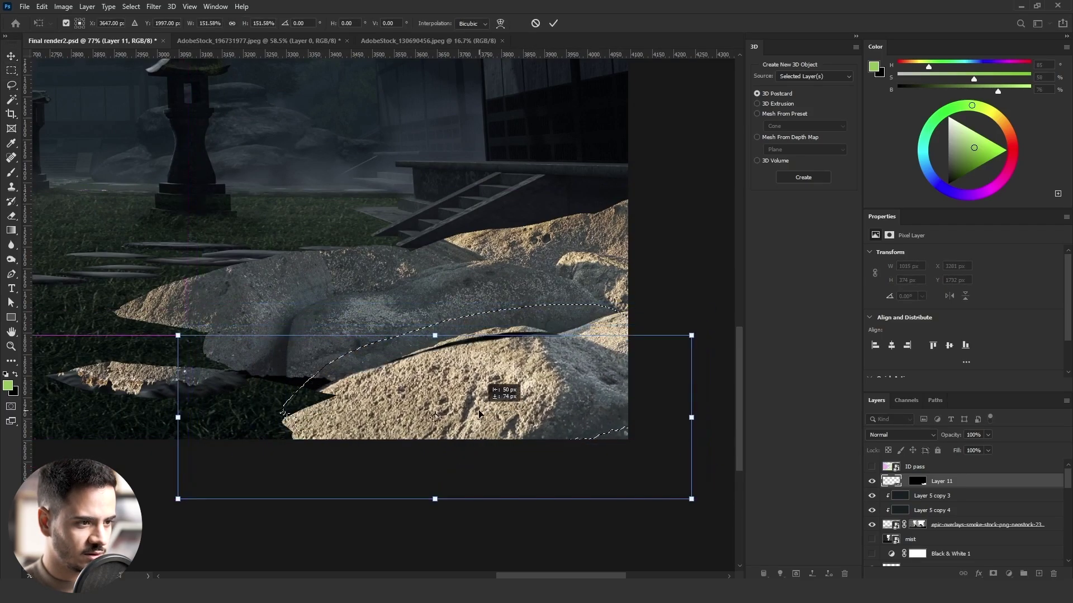
drag(514, 495, 508, 513)
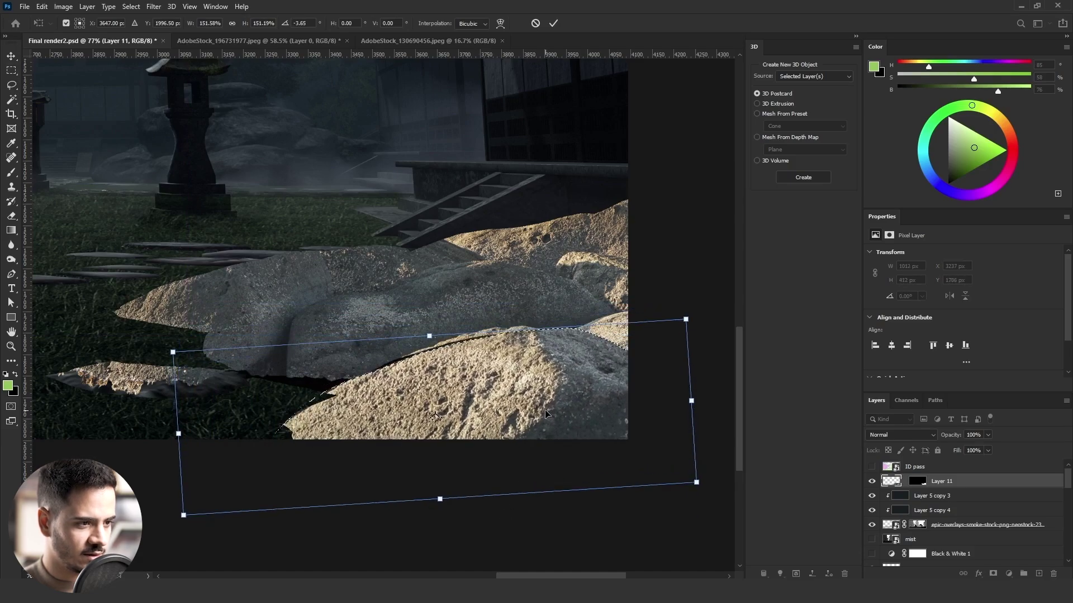
key(Return)
key(ctrl+d)
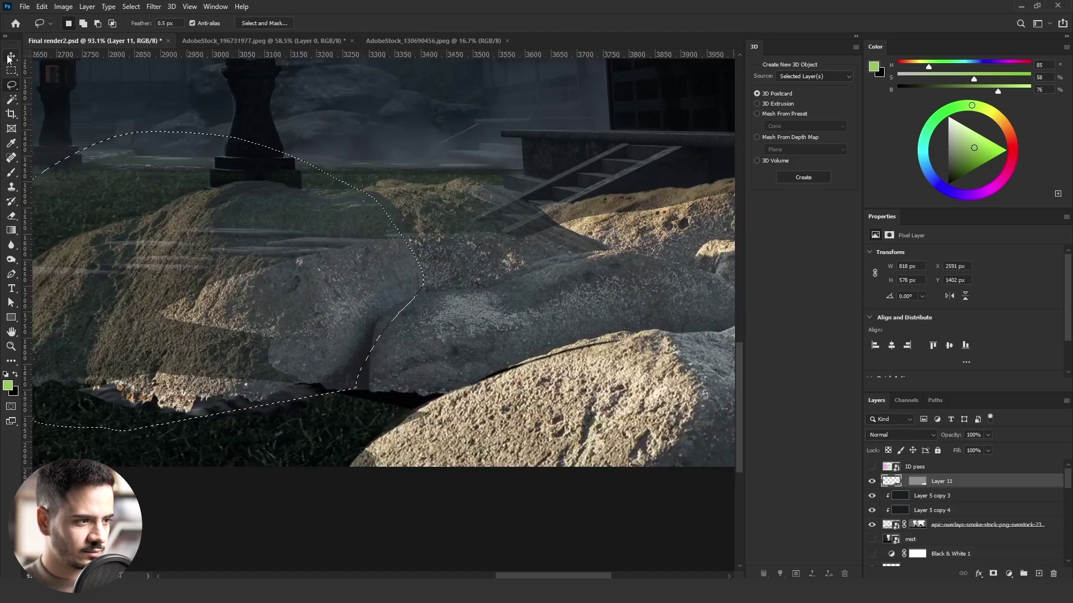
- Move the lassoed rock piece over the foreground rocks, rotate it 3.13°, and reposition a small rock patch over the flat stone beside them
key(ctrl+t)
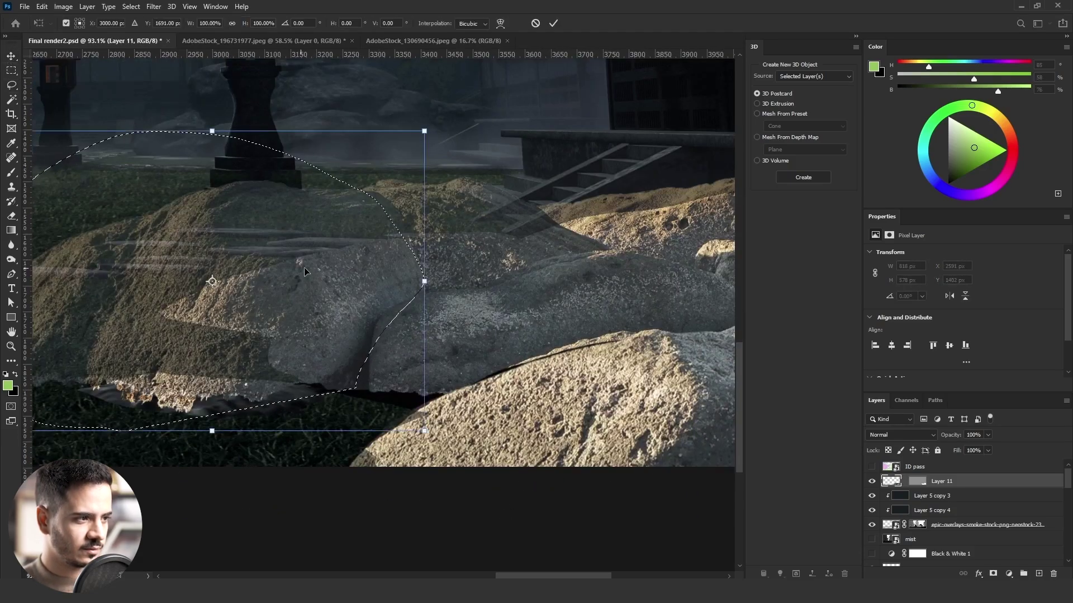
drag(305, 272, 504, 341)
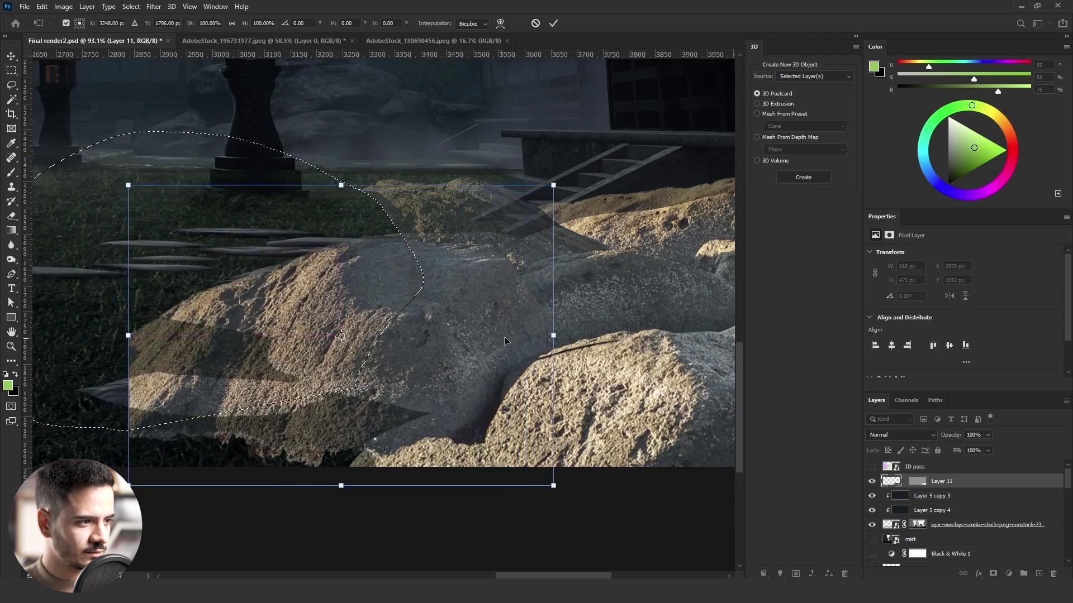
drag(614, 331, 638, 347)
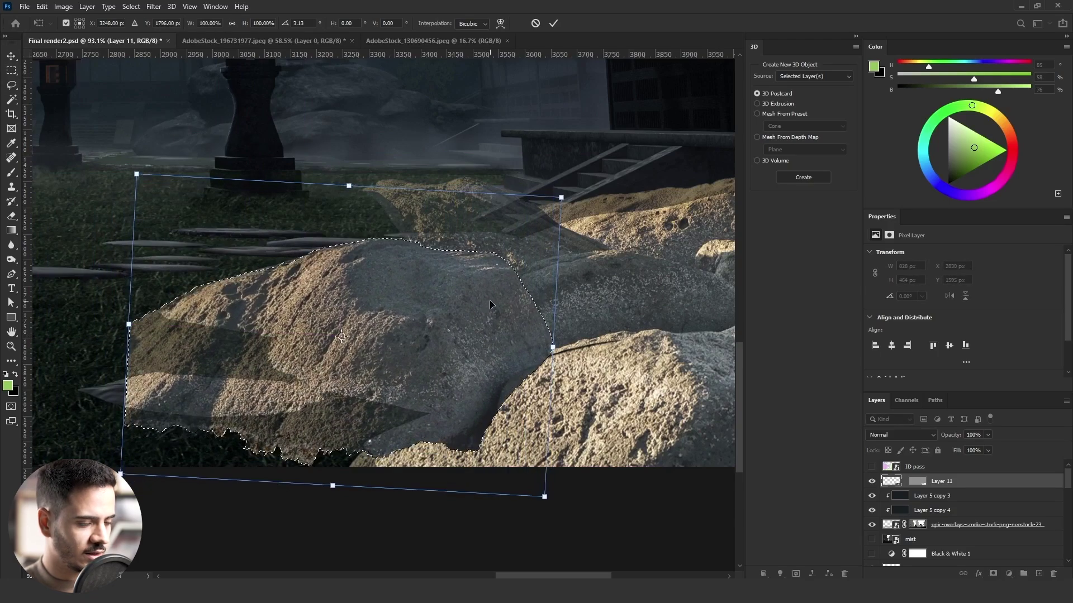
key(Return)
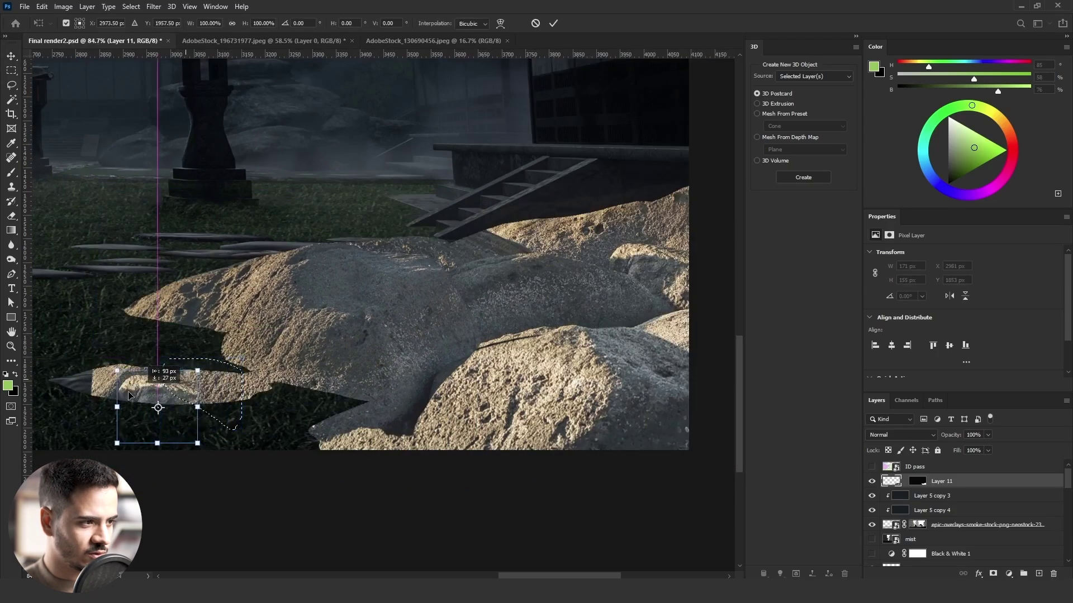
drag(154, 405, 239, 382)
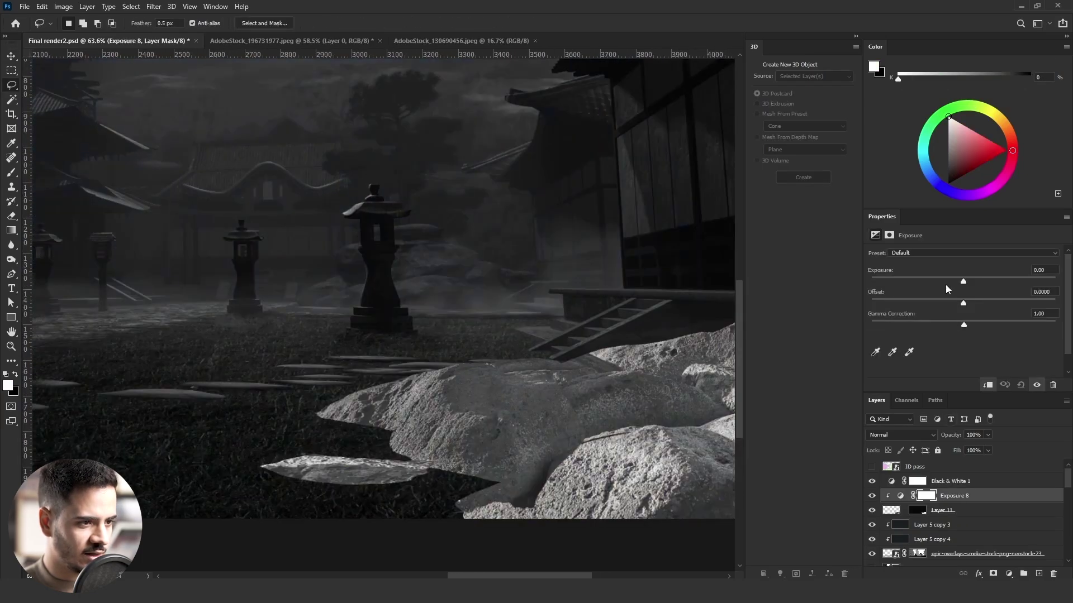
- Darken the pasted rocks with a clipped Exposure of -6.18 and hide the Black & White 1 check layer
drag(946, 284, 903, 290)
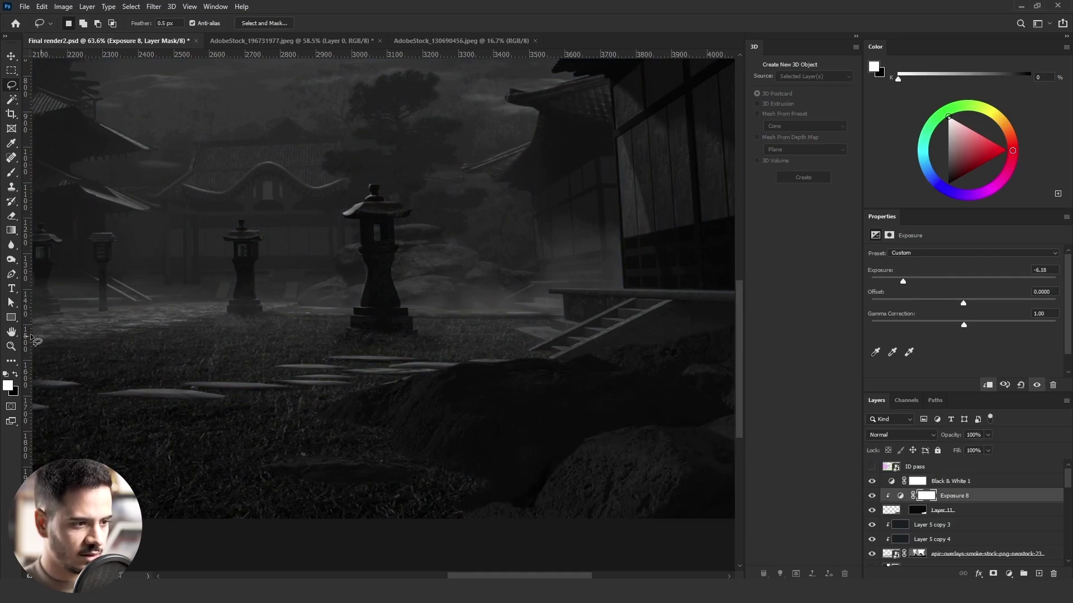
click(13, 346)
drag(419, 341, 330, 342)
drag(581, 413, 644, 443)
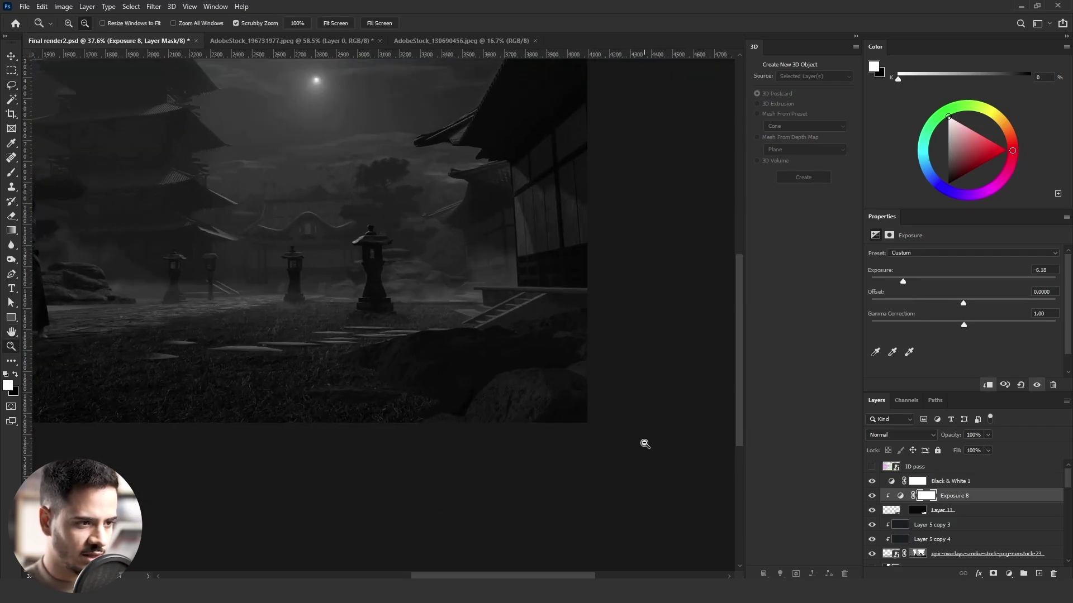
drag(534, 338, 558, 345)
drag(396, 427, 419, 414)
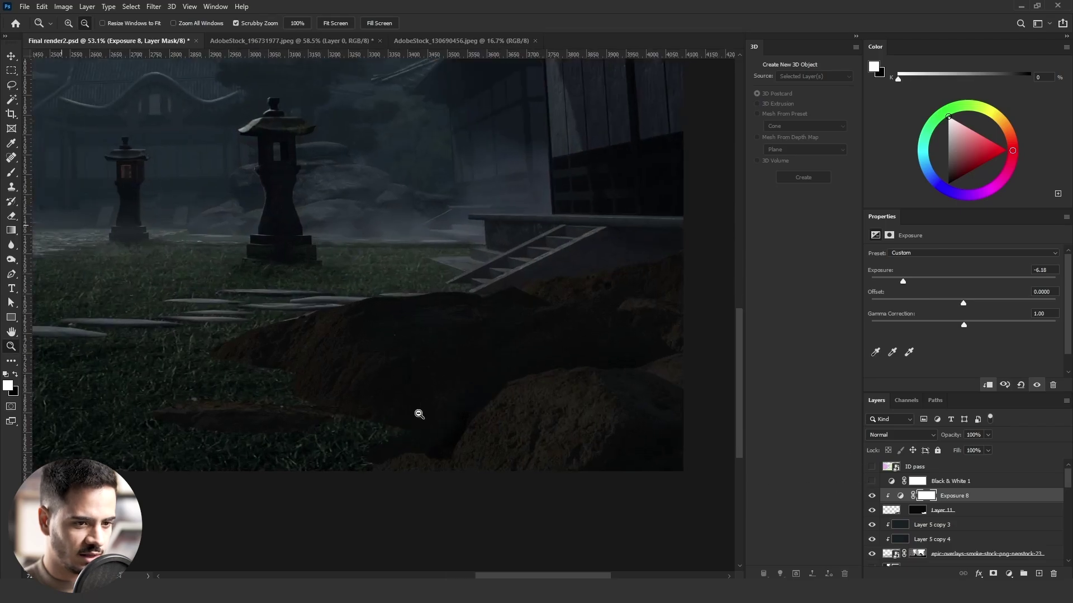
- Duplicate the dark Color-mode tint layer above Exposure 8, clip it to the rocks, and set its opacity to 50%
click(950, 524)
drag(958, 530, 961, 504)
drag(944, 510, 943, 493)
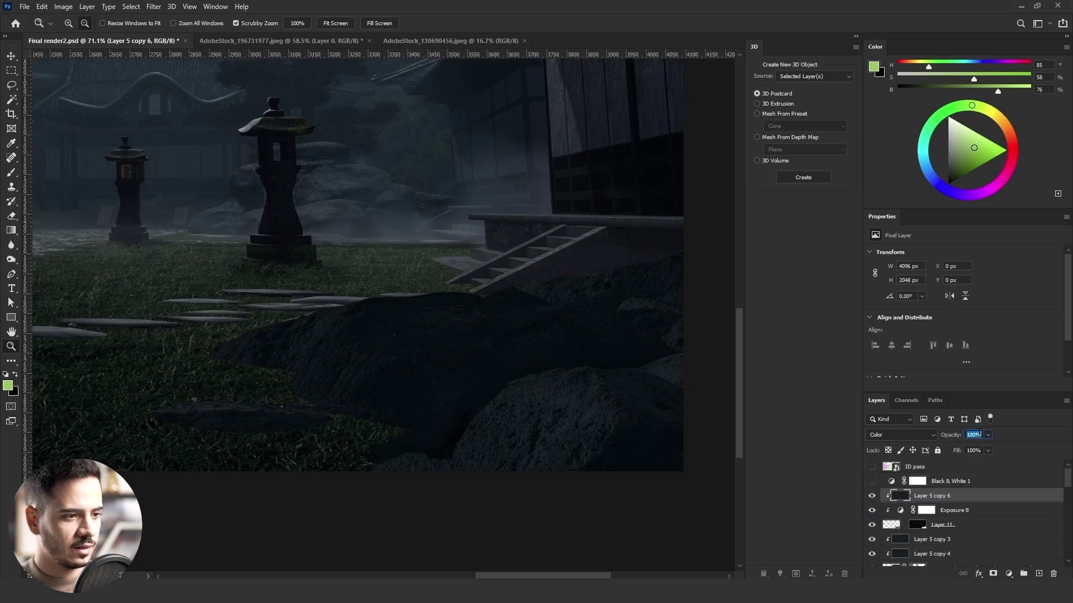
drag(531, 345, 492, 365)
drag(667, 476, 701, 467)
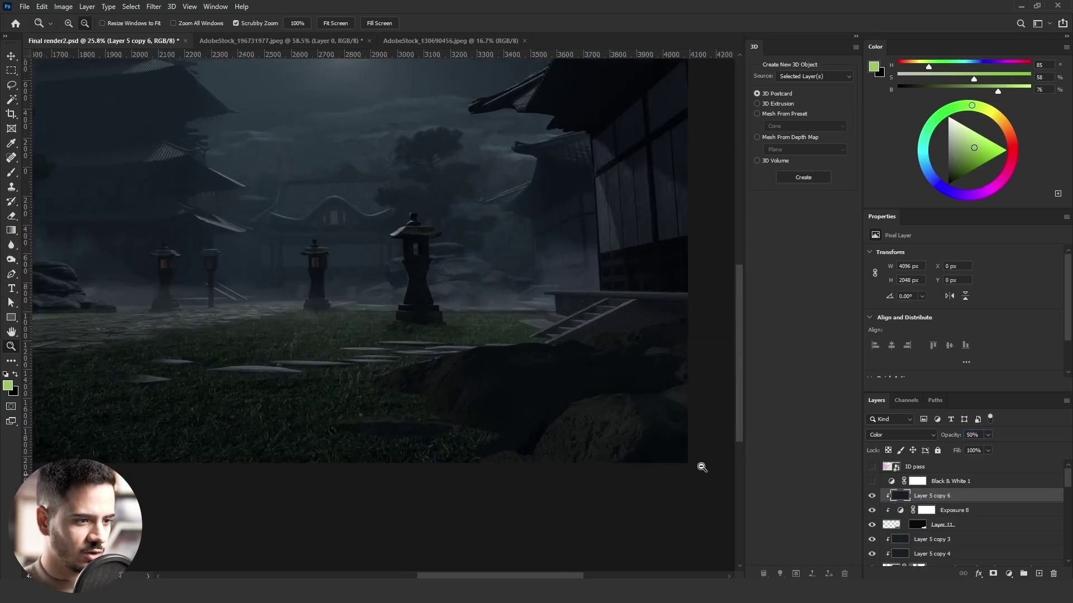
- Paint light green grass-shaped patches on a new Layer 12 over the ground in front of the foreground rocks
drag(525, 455, 557, 450)
scroll(608, 436, down, 2)
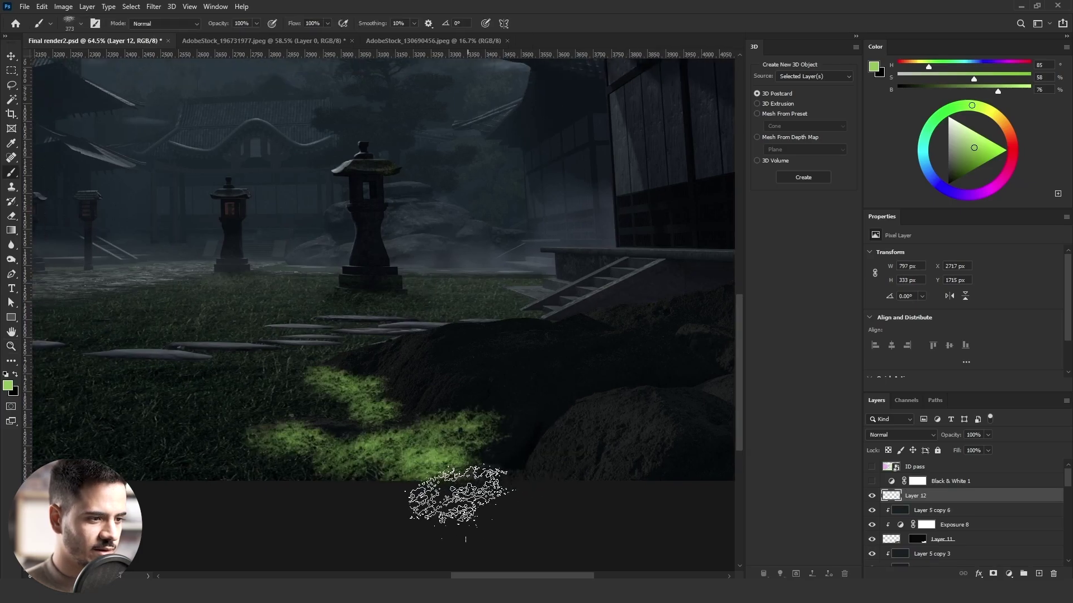
scroll(559, 474, down, 2)
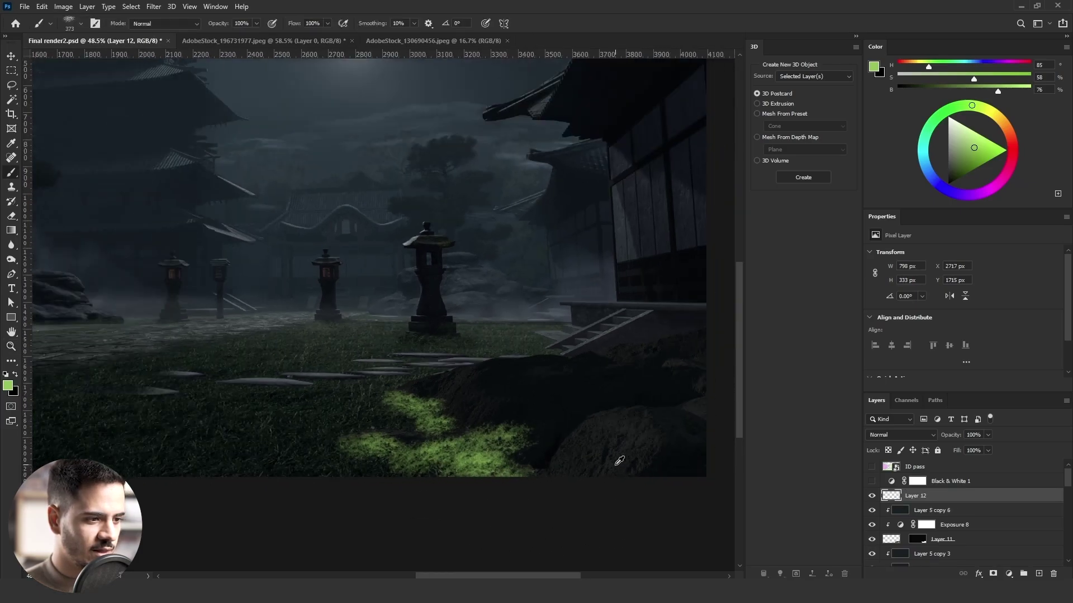
mouse_move(369, 432)
mouse_down()
mouse_move(354, 409)
mouse_move(395, 395)
mouse_up()
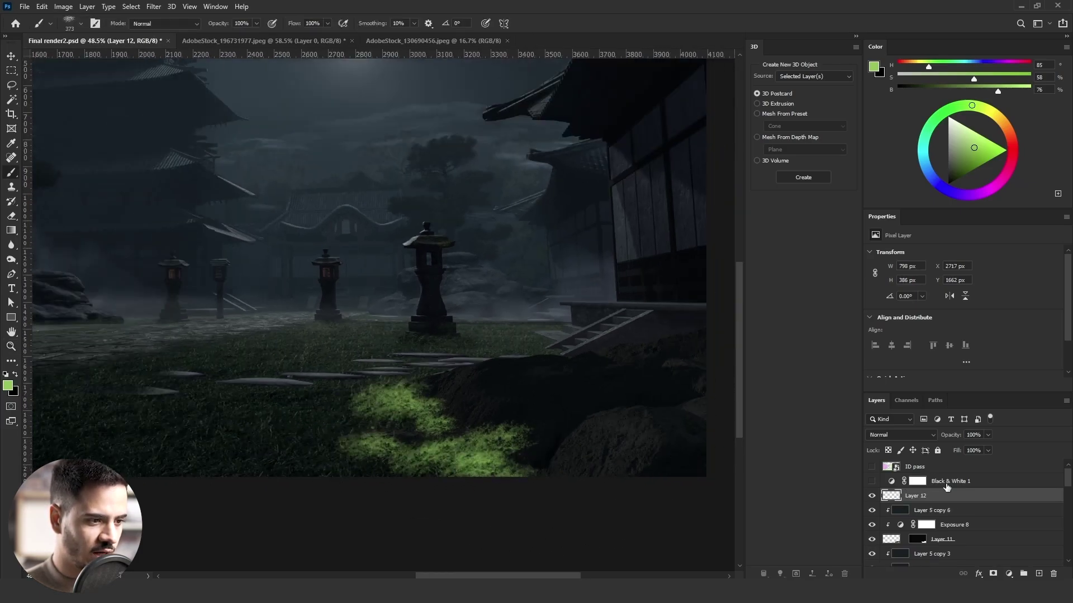
- Give Layer 12 a Pattern Overlay with the green grass pattern at -49° and 69% scale, and rasterize its layer style
double_click(960, 497)
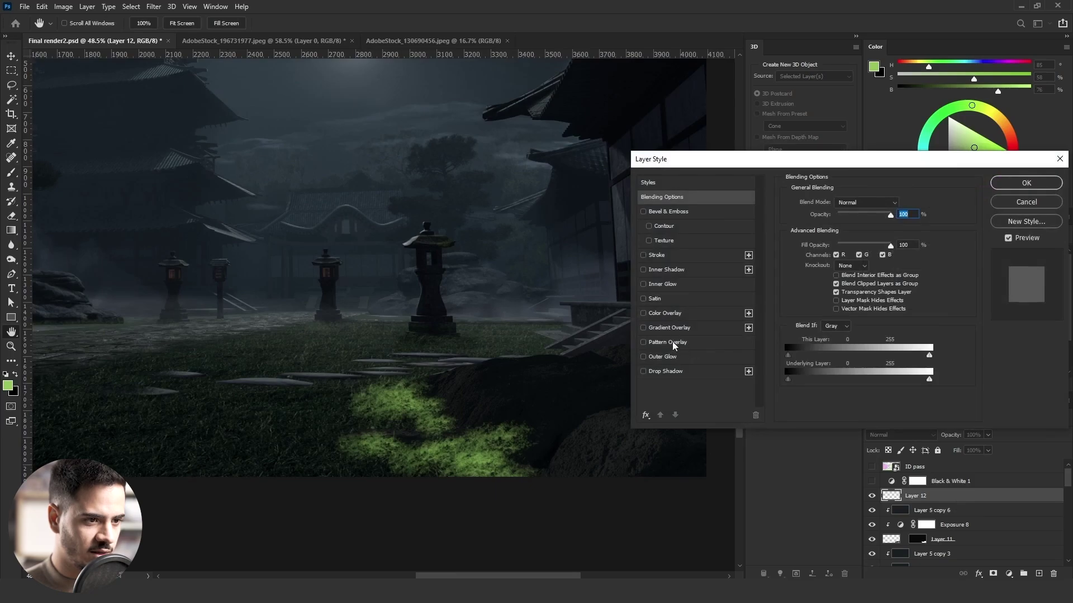
click(674, 345)
click(847, 287)
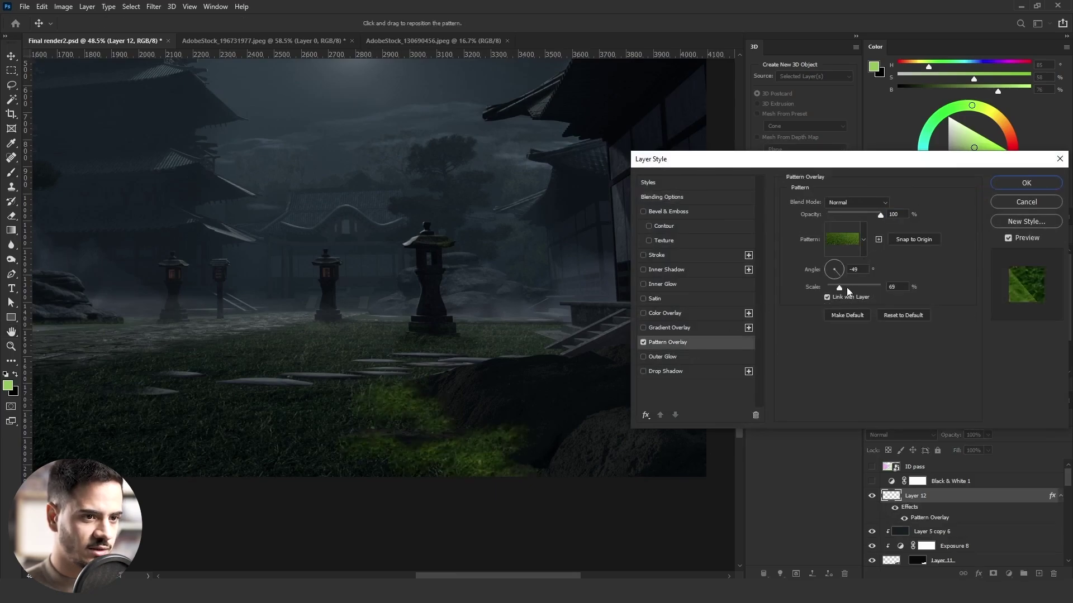
click(1020, 178)
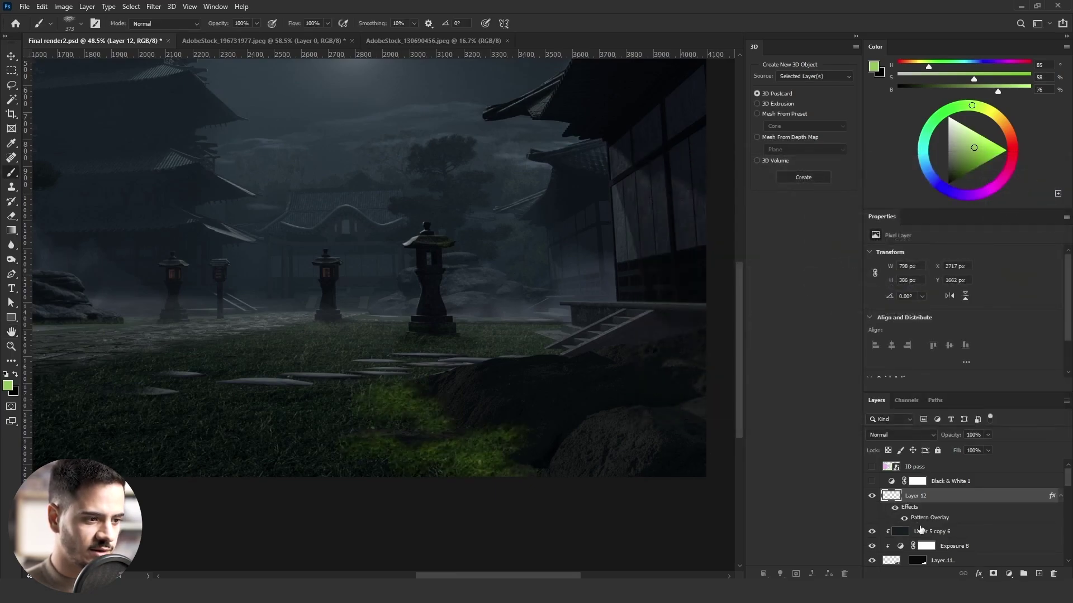
right_click(969, 497)
click(950, 202)
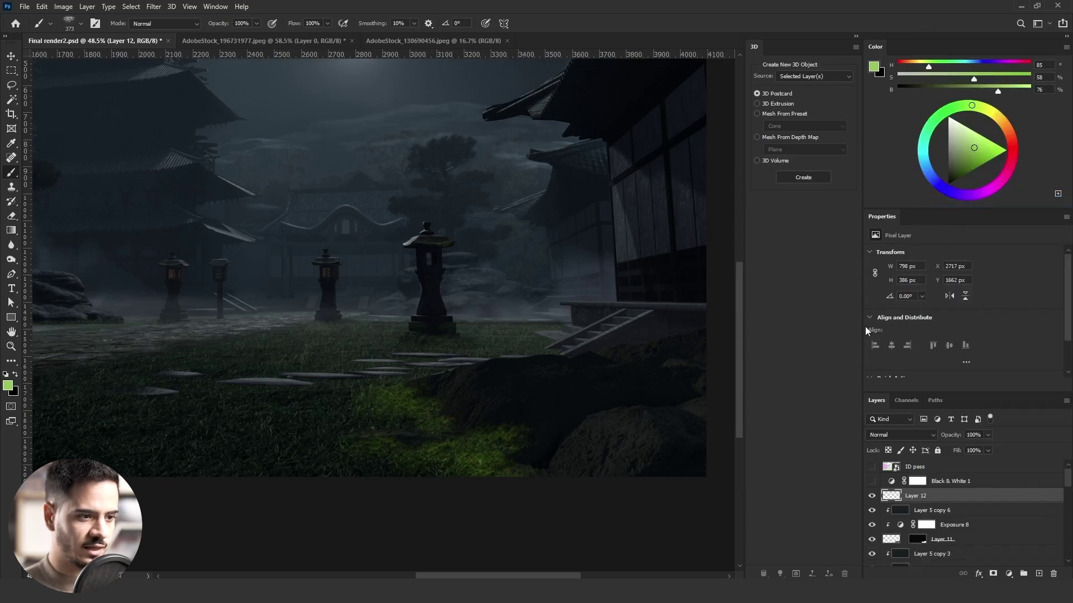
- Clip copies of Layer 5 copy 2, Layer 8 copy, Hue/Saturation 1 and Exposure 4 to the grass patch on Layer 12, and merge the stack
scroll(942, 520, down, 4)
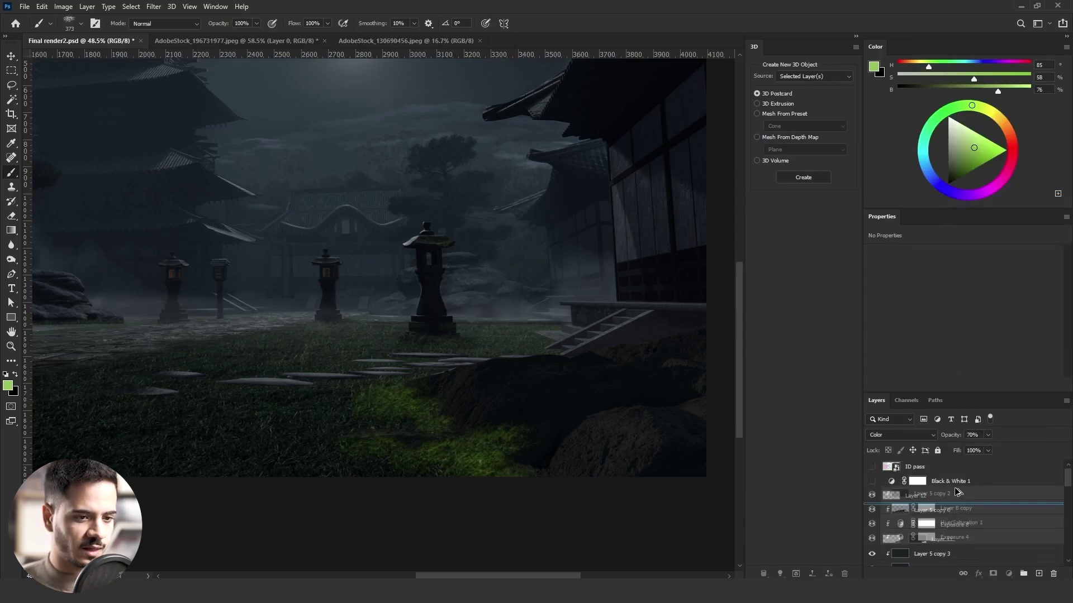
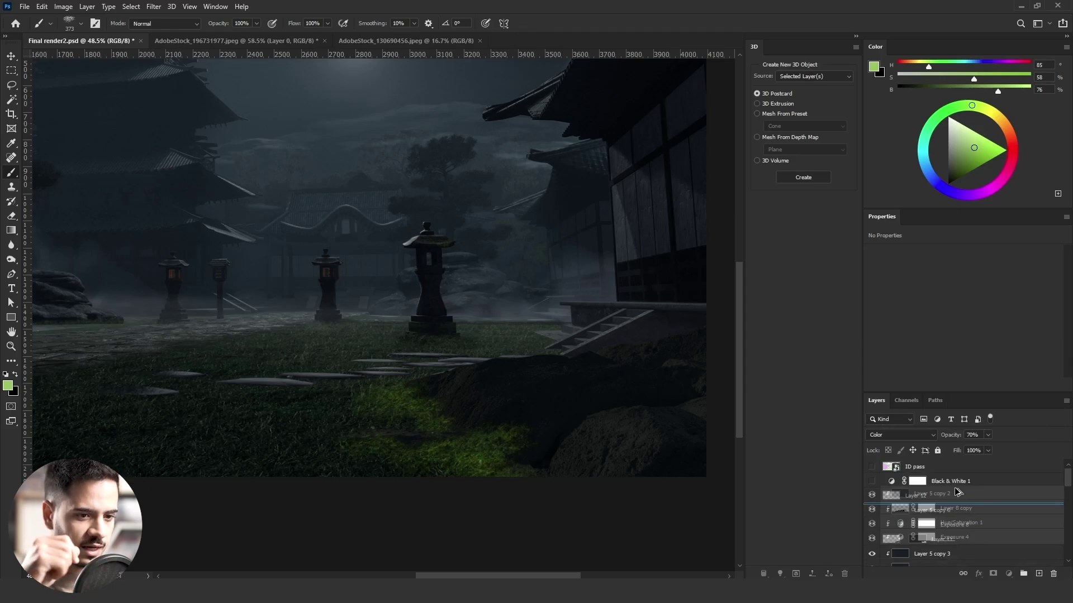
mouse_move(957, 491)
mouse_down()
mouse_move(961, 539)
mouse_move(962, 496)
mouse_up()
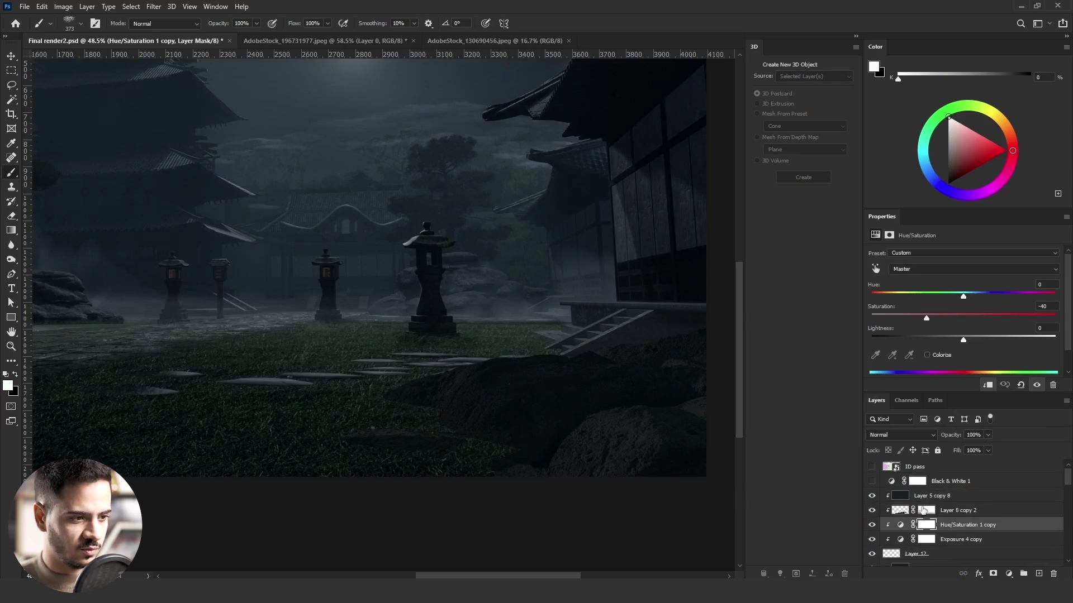
click(936, 555)
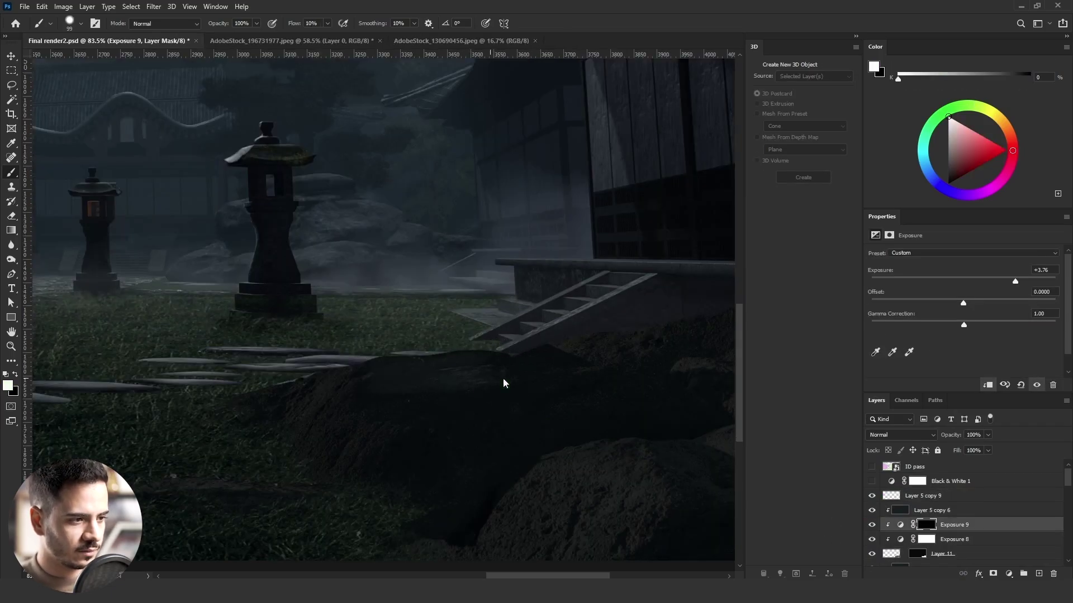
- Delete the Exposure 9 adjustment layer clipped to the foreground rocks
scroll(488, 384, up, 2)
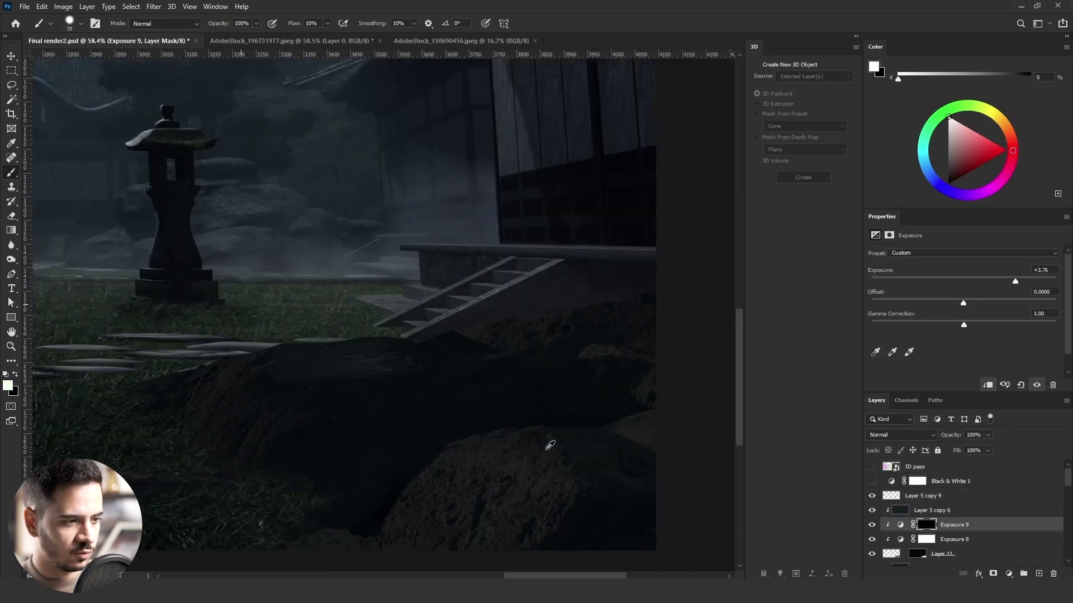
scroll(550, 445, up, 3)
key(Delete)
- Duplicate Layer 11 above Exposure 8 as a clipped layer and set its Levels input range to 49–157
click(971, 542)
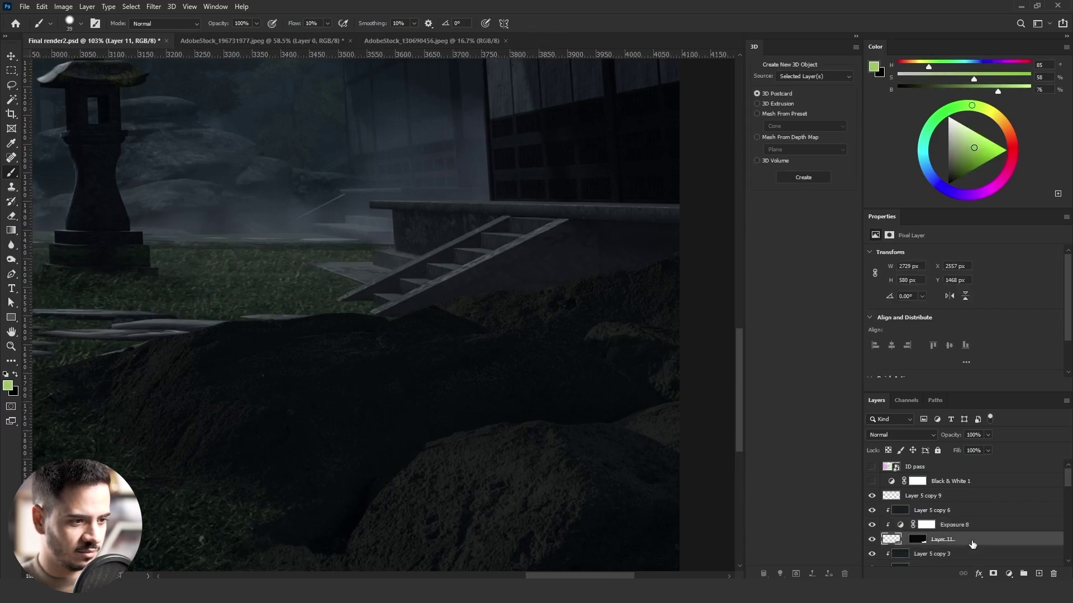
drag(974, 541, 973, 516)
key(ctrl+l)
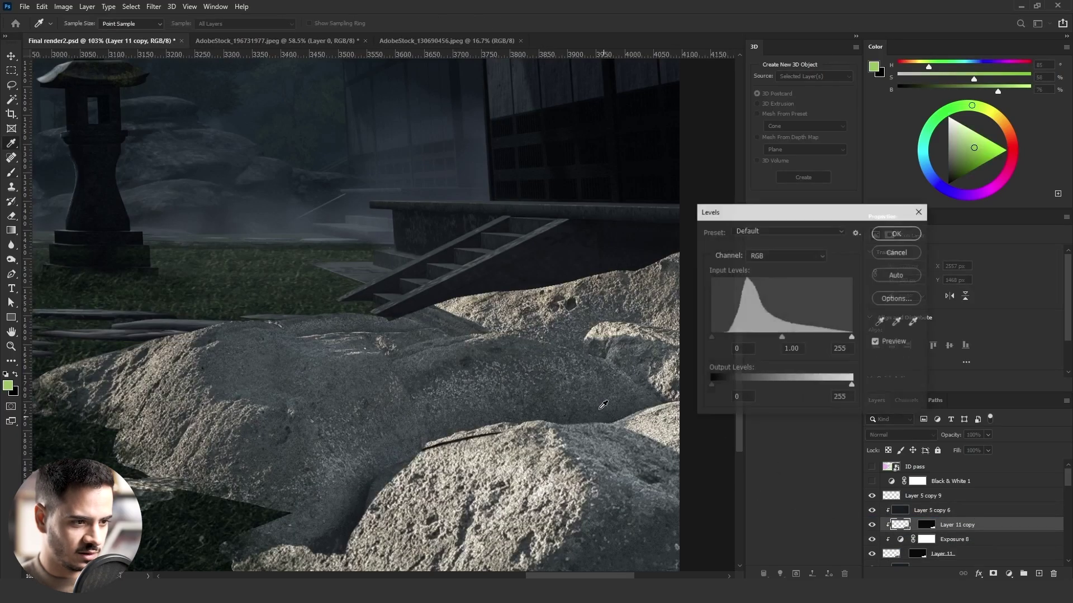
drag(851, 337, 798, 337)
drag(709, 337, 738, 337)
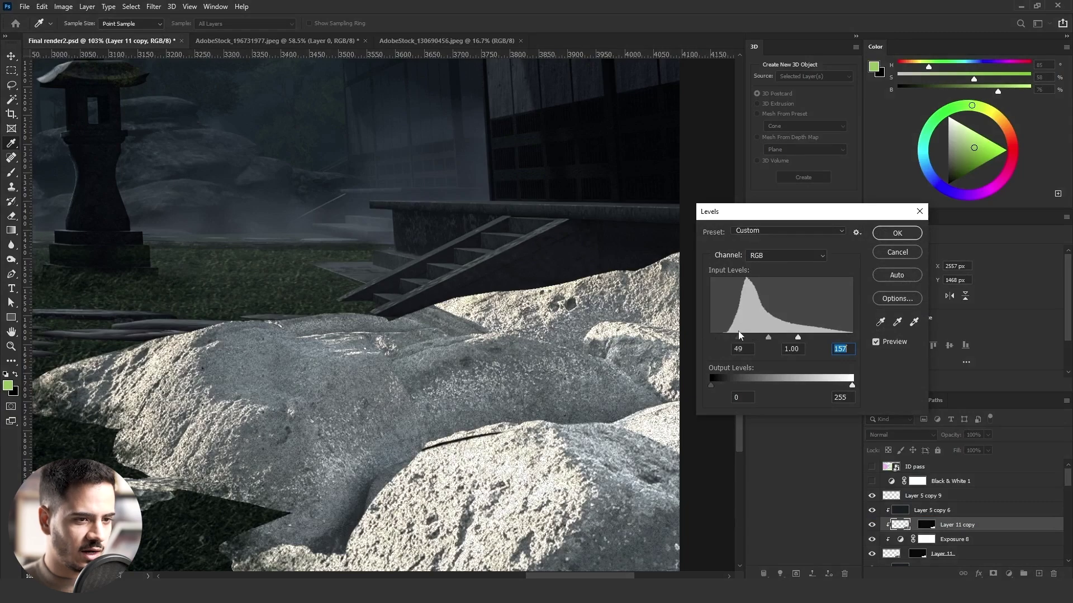
click(897, 233)
- Set the Layer 11 copy to Screen and brush highlights onto the upper surfaces of the rocks through its black mask
click(901, 434)
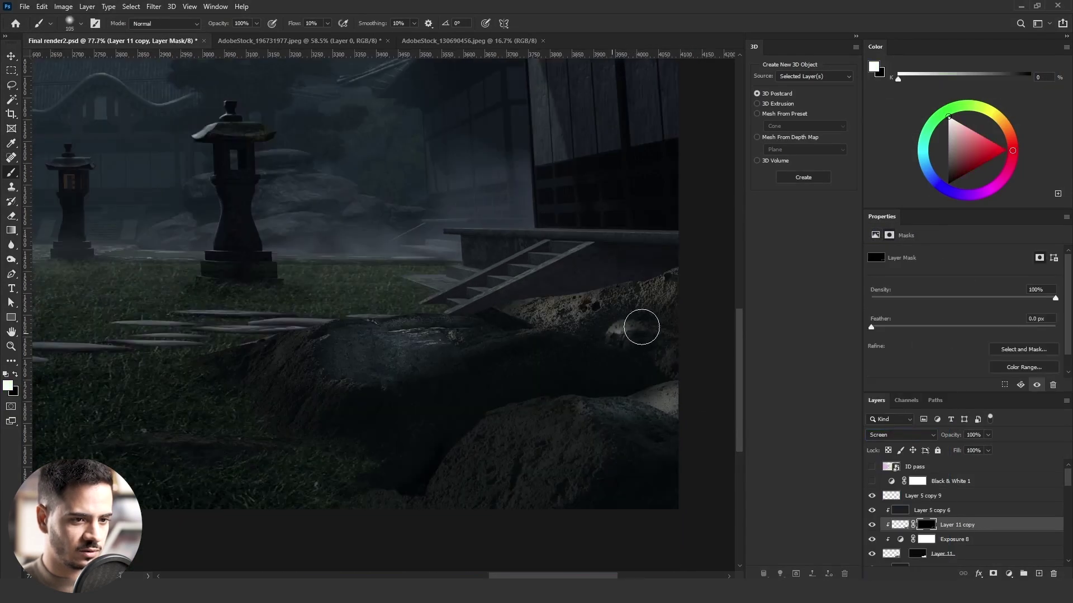
key(x)
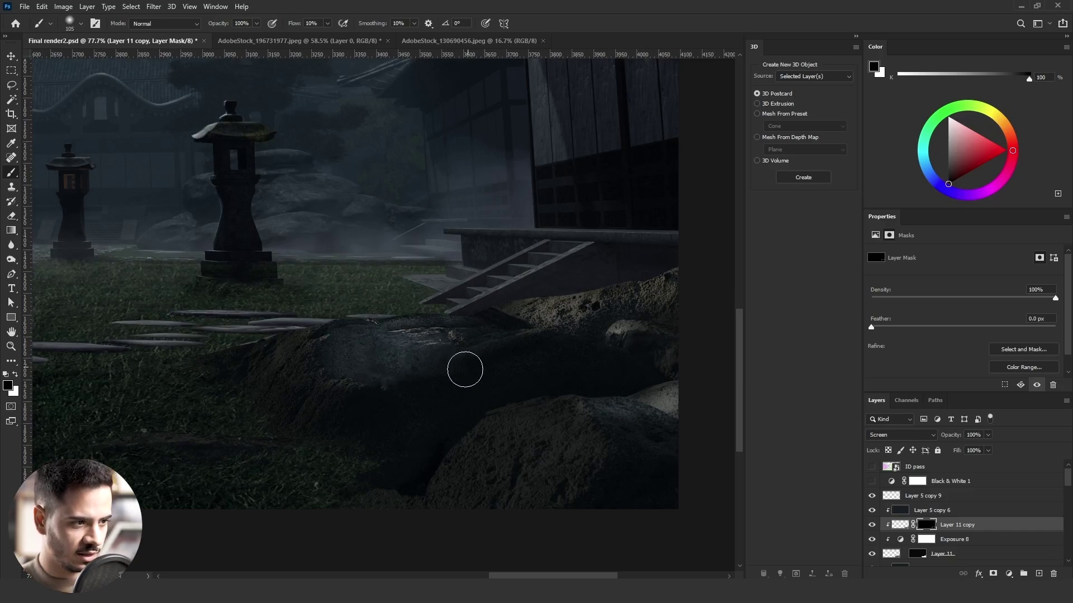
key(x)
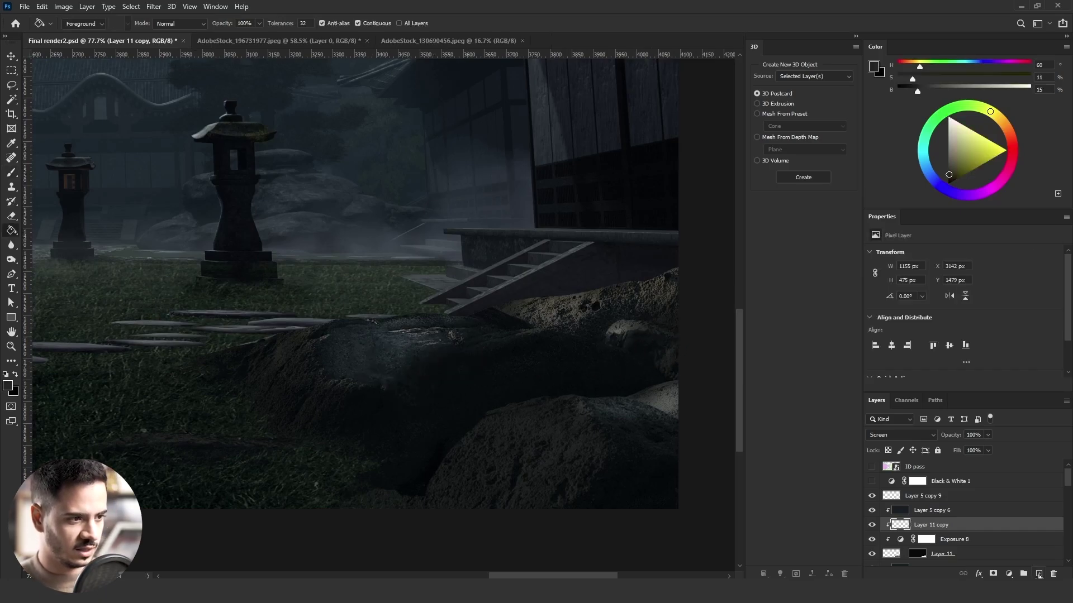
- Cover the rock highlights with dark grey-green on a new layer clipped above Layer 11 copy, and set its blend mode to Color
key(ctrl+shift+alt+n)
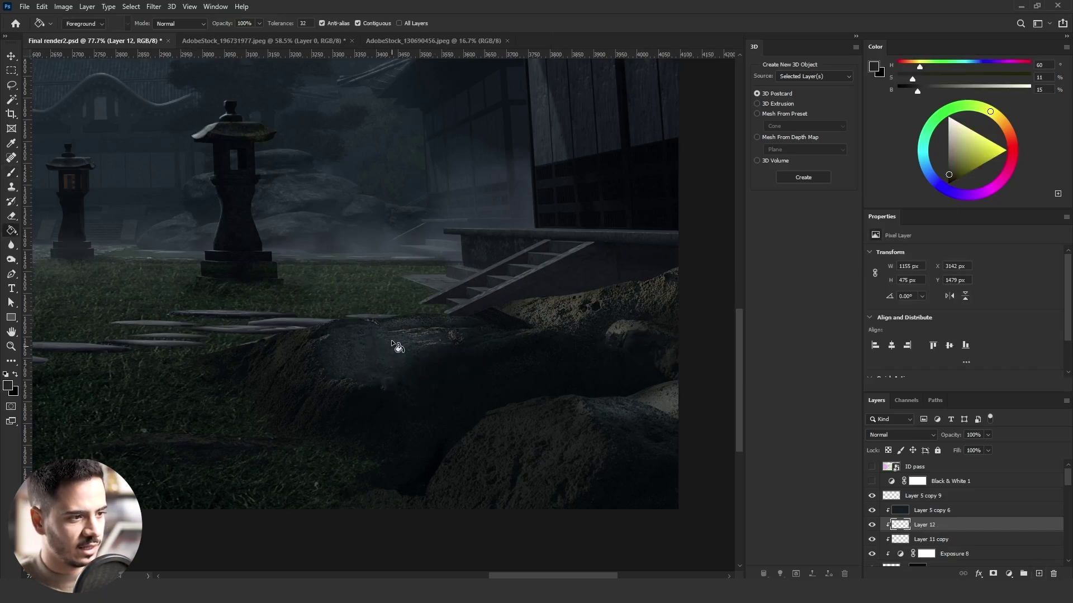
click(16, 83)
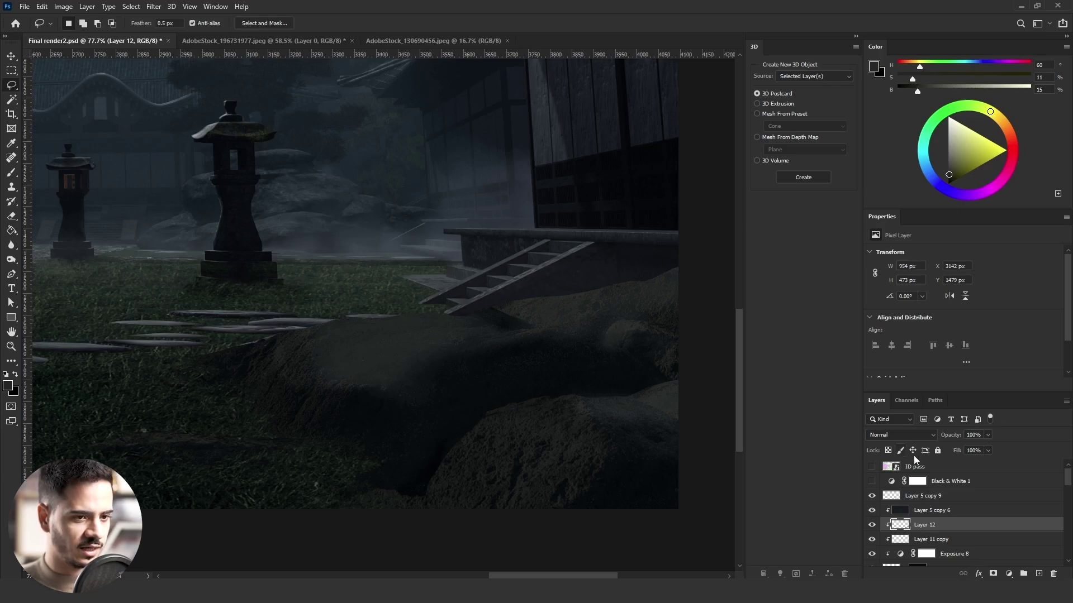
click(901, 434)
click(893, 563)
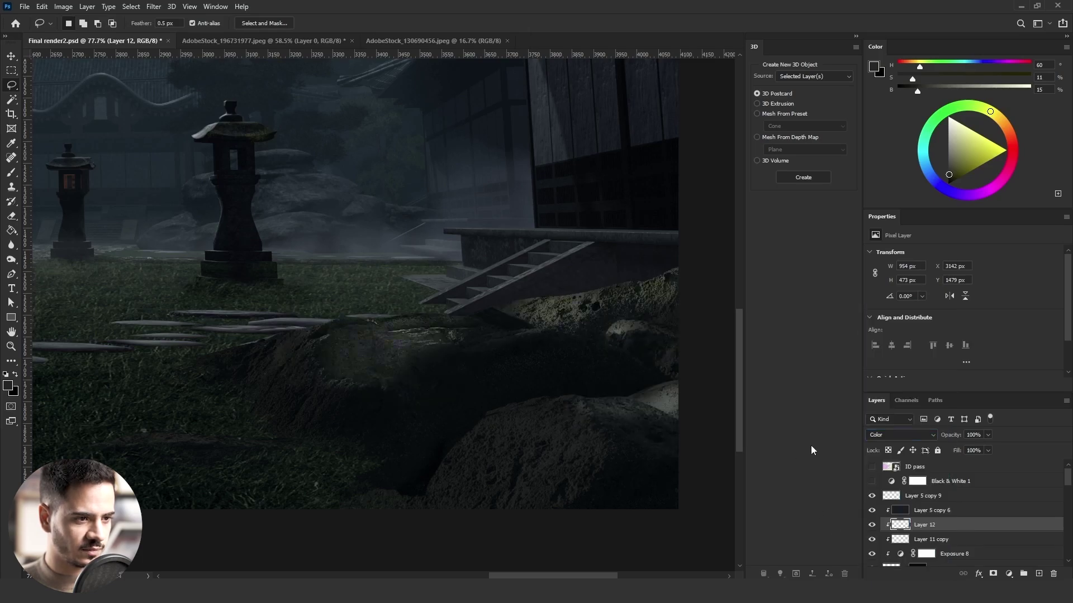
- Duplicate the Color tint layer, keep the copy clipped, set it to Luminosity and place it below Layer 12
key(ctrl+j)
alt+click(925, 528)
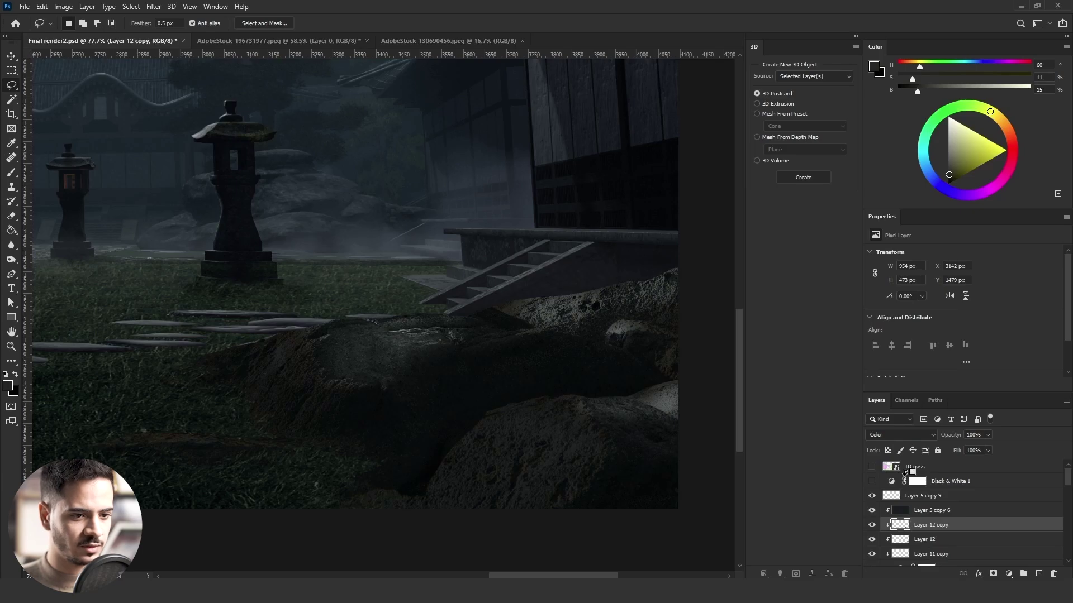
click(900, 434)
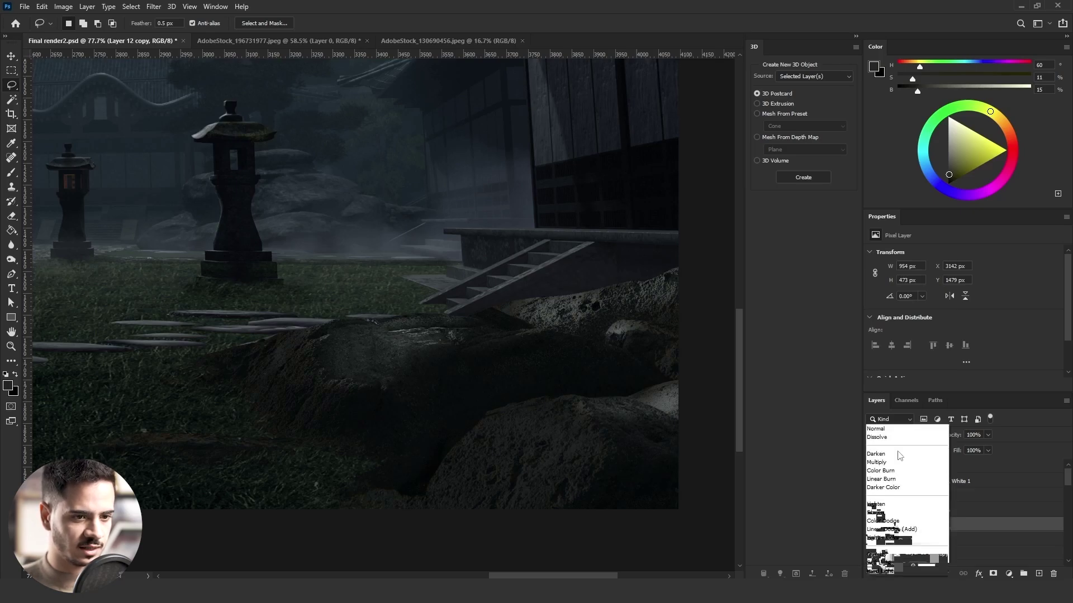
click(893, 570)
drag(935, 529, 973, 543)
- Split the Underlying Layer shadow slider of Layer 12 copy to 0 / 93 in its Blend If options
double_click(994, 539)
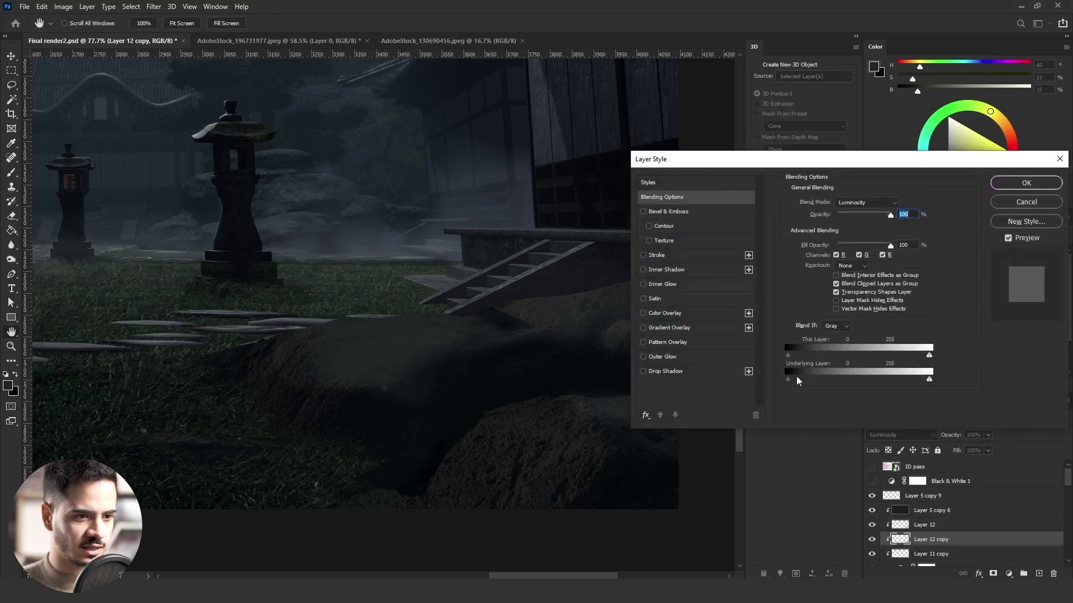
drag(786, 380, 831, 384)
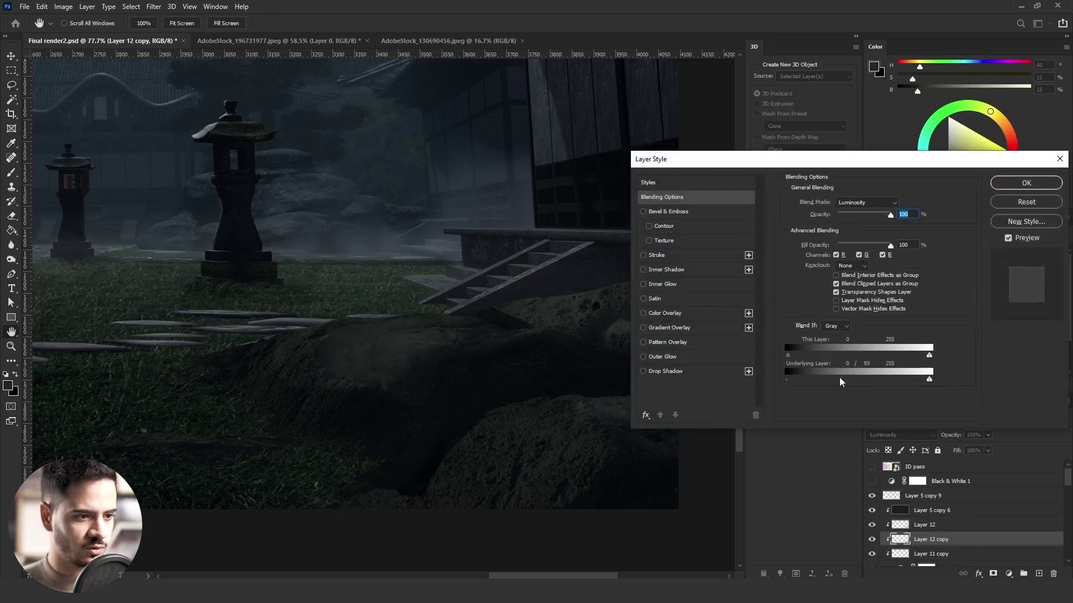
click(1026, 182)
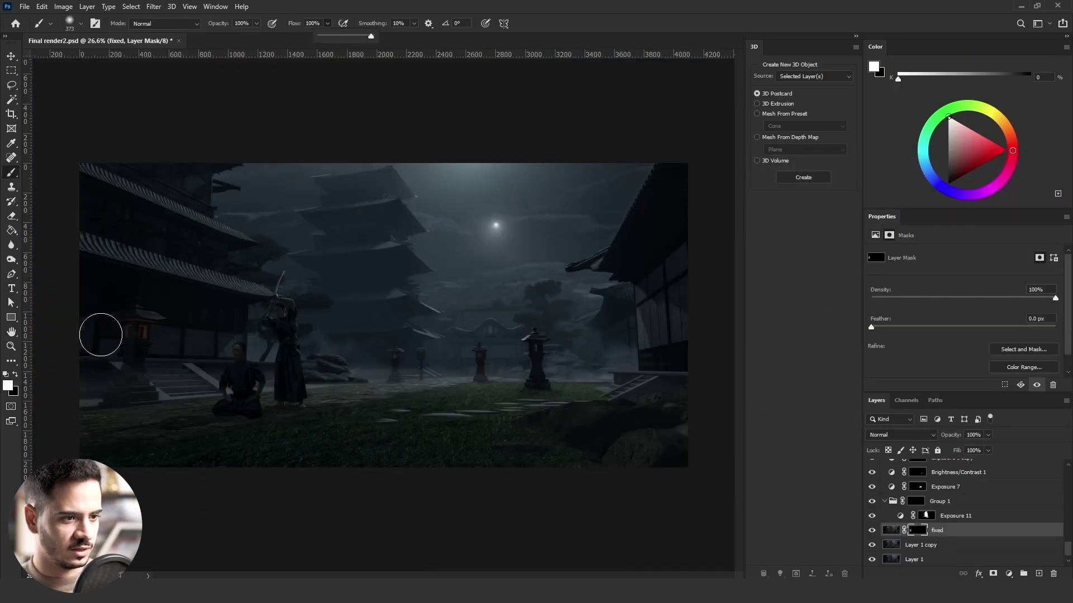
- Paint white on the mask of the "fixed" layer at the image's far left edge, beside the near lantern
mouse_move(101, 336)
mouse_down()
mouse_move(118, 392)
mouse_move(150, 389)
mouse_move(124, 311)
mouse_move(92, 433)
mouse_move(169, 380)
mouse_move(161, 396)
mouse_move(80, 357)
mouse_up()
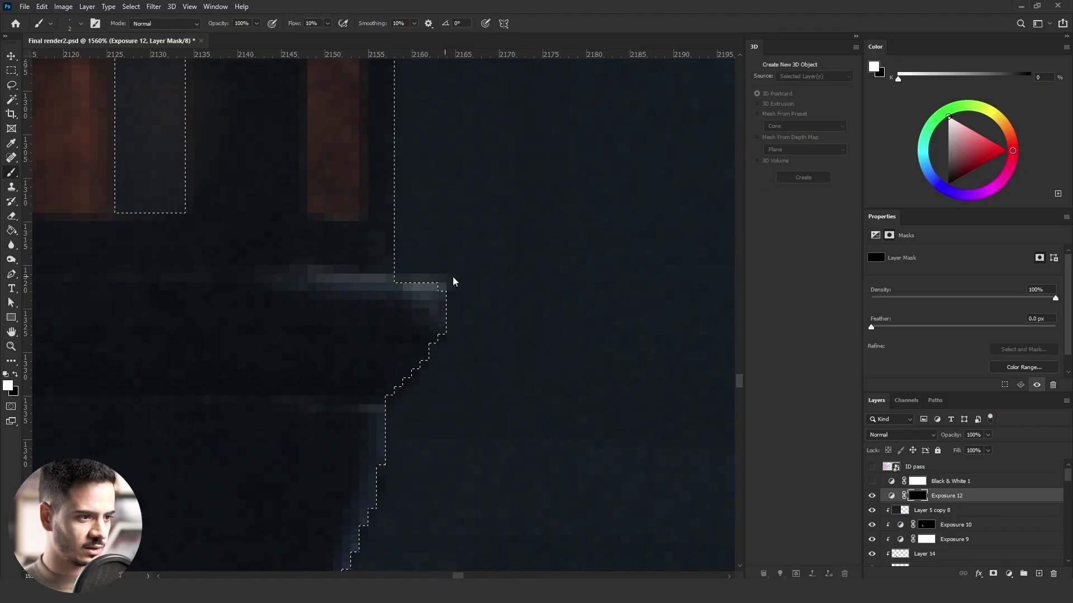
- Paint rim light on Exposure 12's mask along the selected stone lantern's right post edge and upturned roof corner
scroll(447, 279, down, 5)
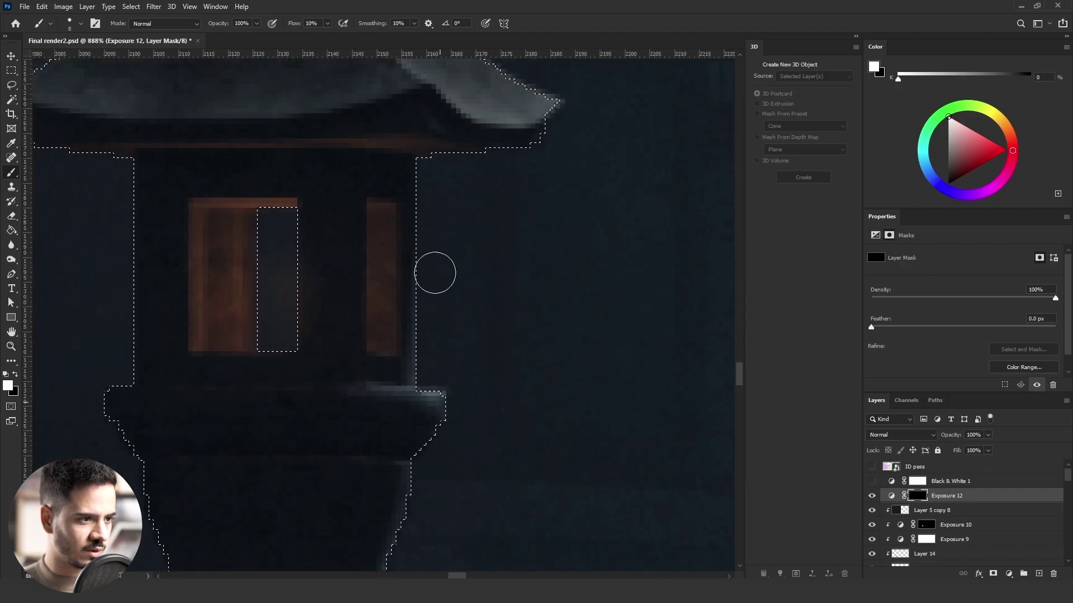
scroll(433, 270, up, 2)
drag(466, 209, 347, 96)
scroll(363, 112, up, 1)
key(bracketright)
key(bracketright)
key(bracketright)
key(bracketright)
key(bracketright)
key(bracketright)
key(bracketright)
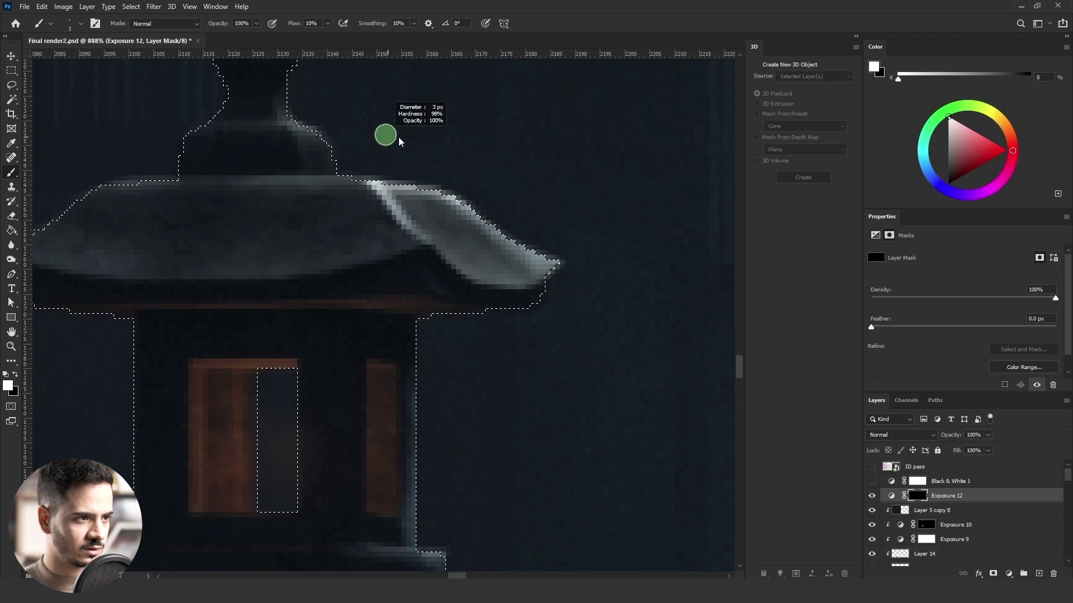
- Paint a thin highlight with a 3 px brush along the upper edge of the stone lantern's roof
key(bracketleft)
key(bracketleft)
key(bracketleft)
key(bracketleft)
key(bracketleft)
key(bracketleft)
drag(371, 180, 335, 175)
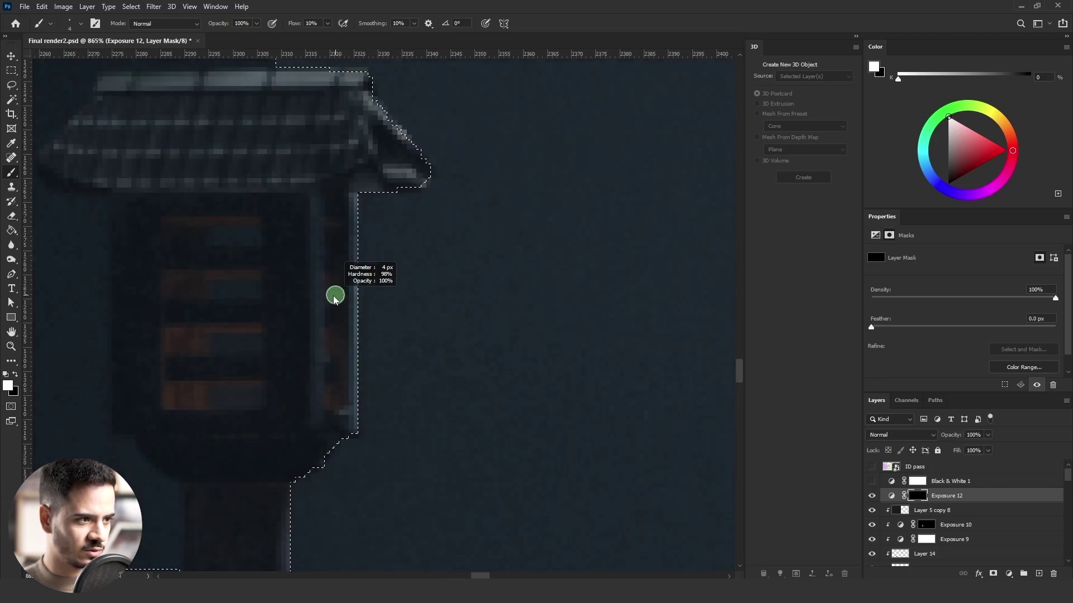
- Undo the last stroke and paint a finer highlight on the inner right post of the tile-roofed lantern with a 2 px brush
key(ctrl+z)
alt+right_click(326, 373)
drag(320, 400, 313, 267)
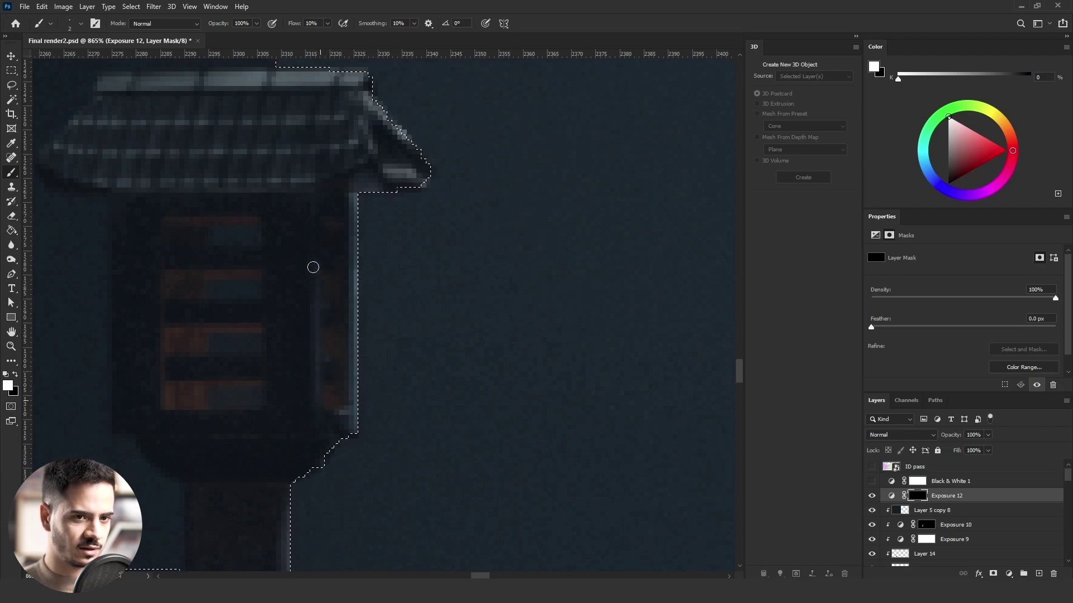
scroll(375, 251, up, 3)
- Enlarge the brush and brighten the right sloping roof edge of the tile-roofed lantern on Exposure 12's mask
key(bracketright)
key(bracketright)
key(bracketright)
key(bracketright)
key(bracketright)
key(bracketright)
key(bracketright)
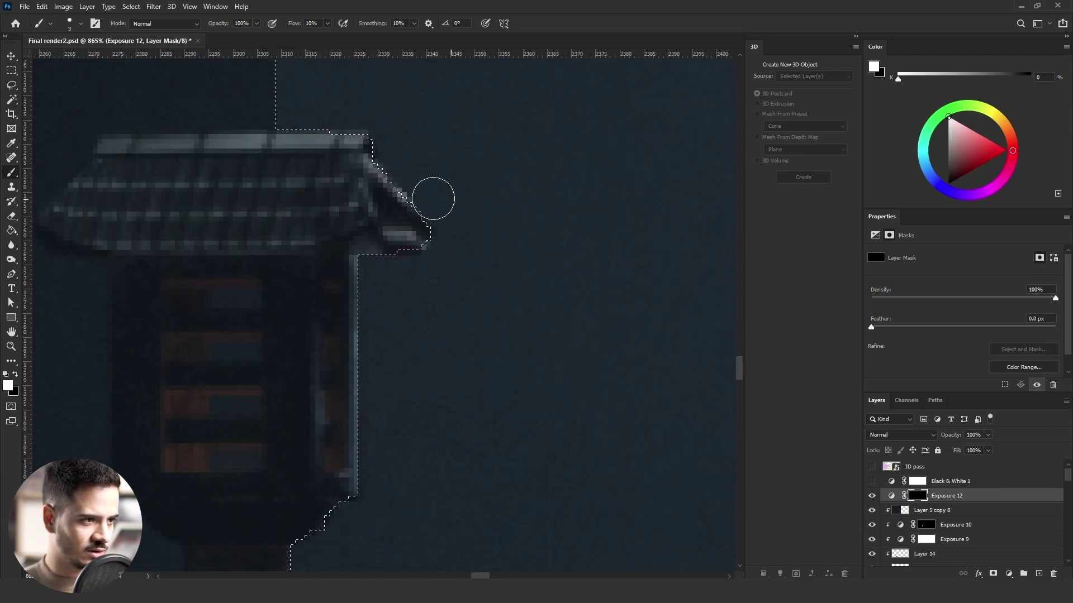
scroll(380, 150, up, 2)
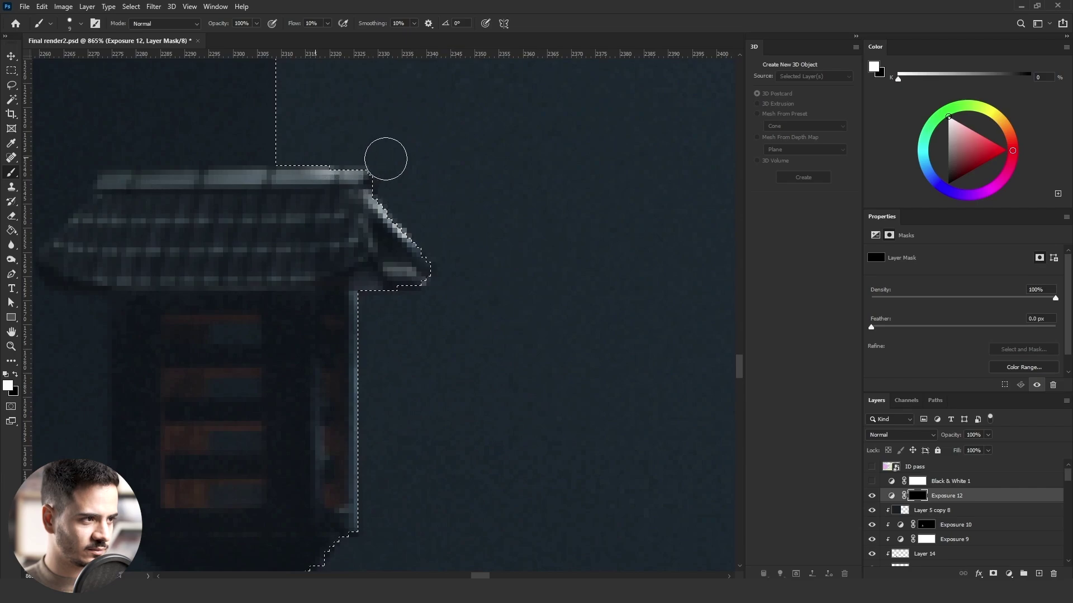
- Paint thin moonlit highlights along the tile-roofed lantern's ridge and right gable trim with a 2 px brush
alt+right_click(322, 172)
drag(321, 172, 303, 169)
mouse_move(231, 172)
mouse_down()
mouse_move(375, 170)
mouse_move(127, 172)
mouse_move(373, 172)
mouse_up()
drag(354, 248, 377, 260)
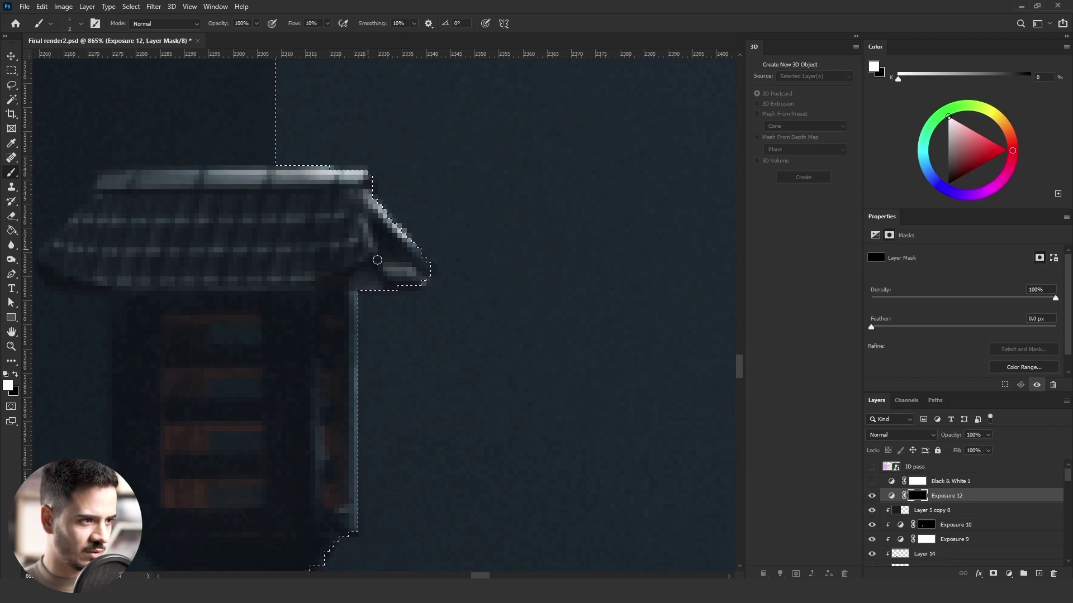
drag(362, 215, 372, 222)
scroll(441, 233, down, 4)
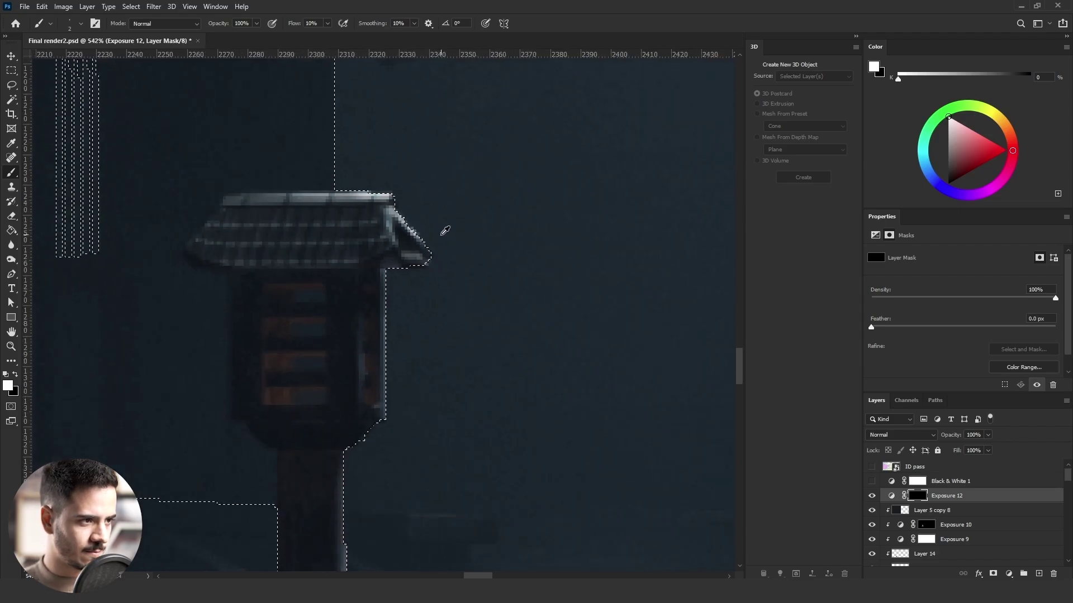
- Paint soft highlights along the upper edge and creases of the large foreground rock with a 10 px brush on Exposure 12's mask
mouse_move(340, 346)
mouse_down()
mouse_move(353, 349)
mouse_move(218, 360)
mouse_move(188, 375)
mouse_up()
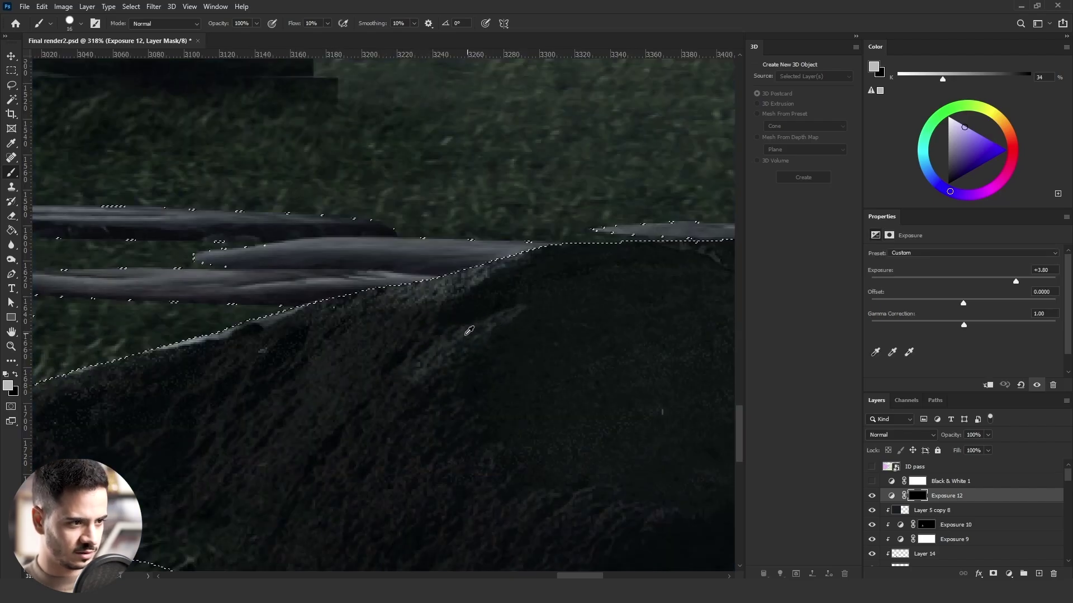
scroll(469, 319, down, 5)
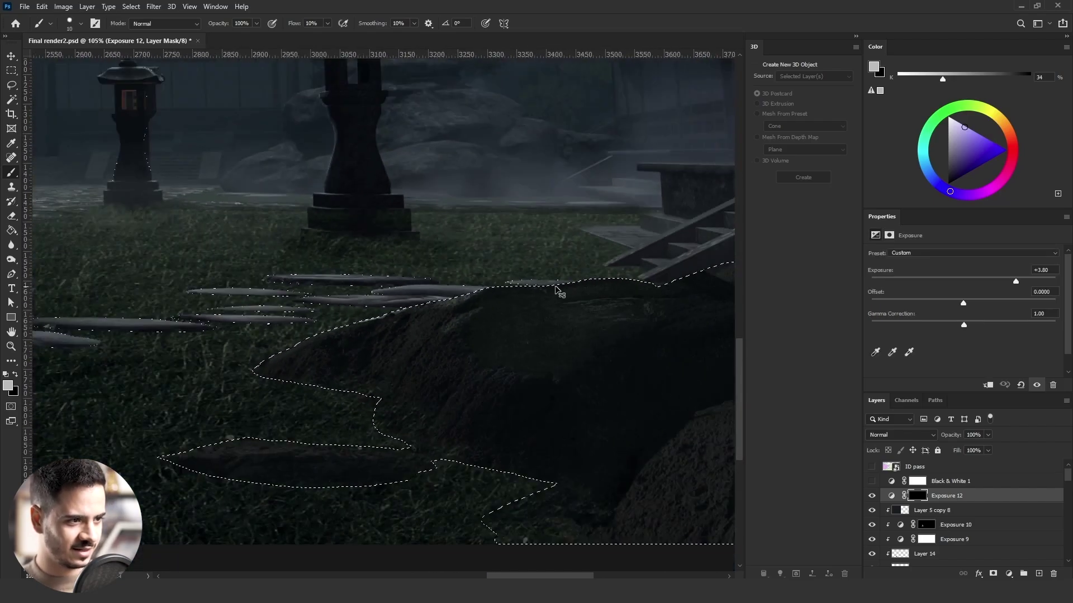
scroll(556, 291, up, 3)
scroll(549, 296, down, 1)
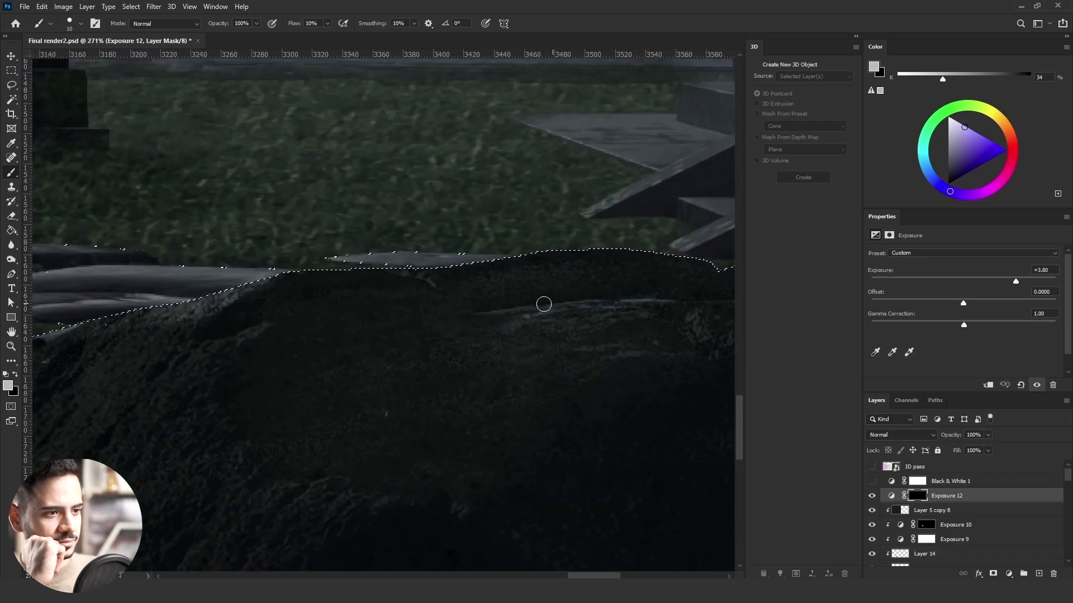
scroll(273, 286, down, 2)
scroll(273, 286, down, 2)
scroll(403, 304, up, 1)
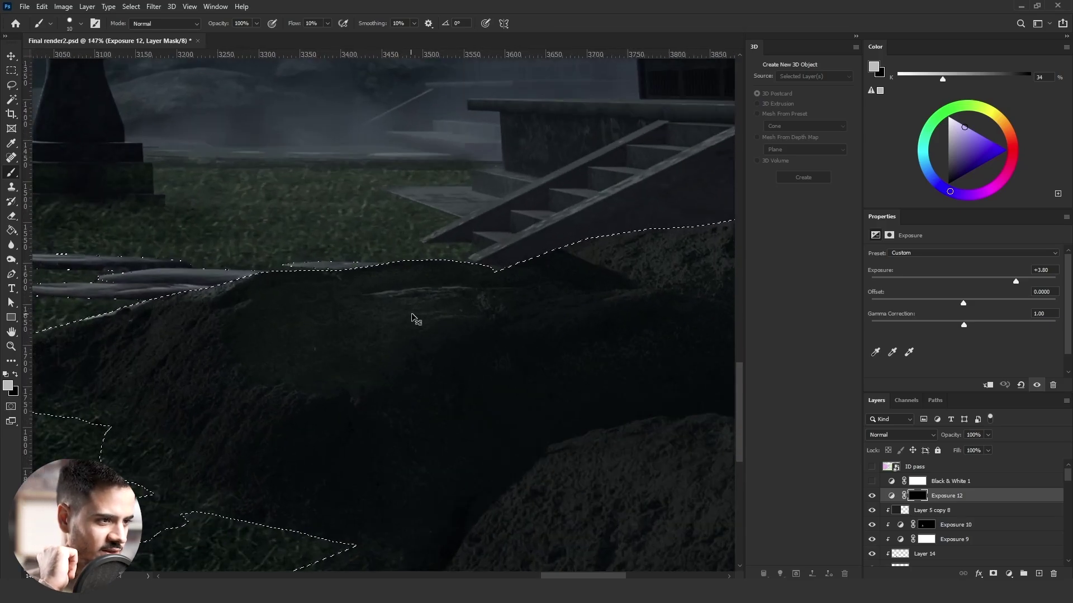
scroll(413, 318, down, 1)
- Choose a speckled texture brush preset and paint rough highlights over the rock beside the stairs at 142 px
click(81, 24)
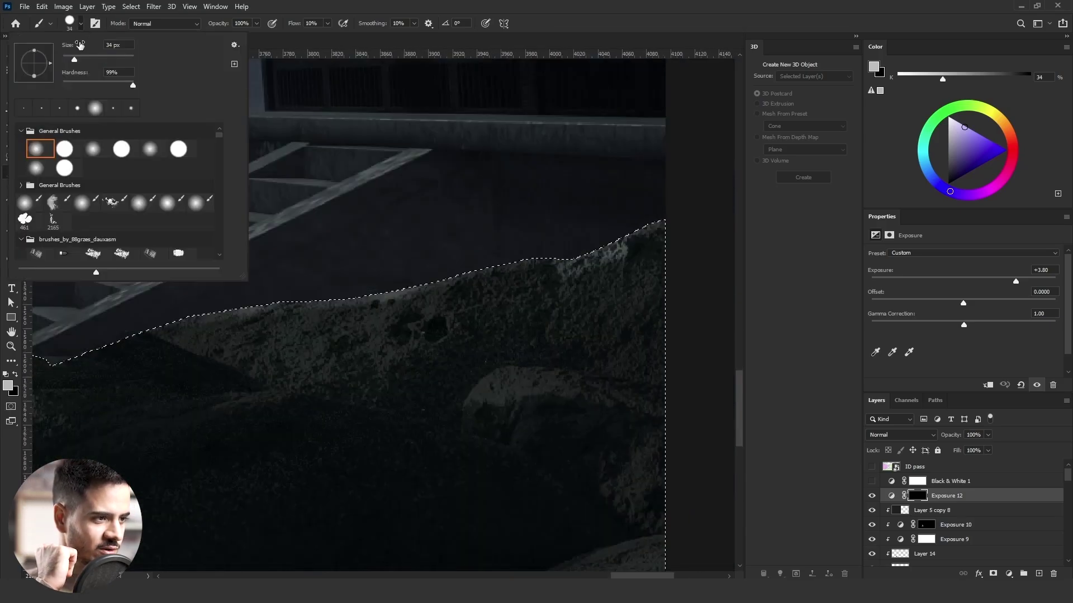
scroll(119, 190, down, 10)
scroll(120, 190, down, 10)
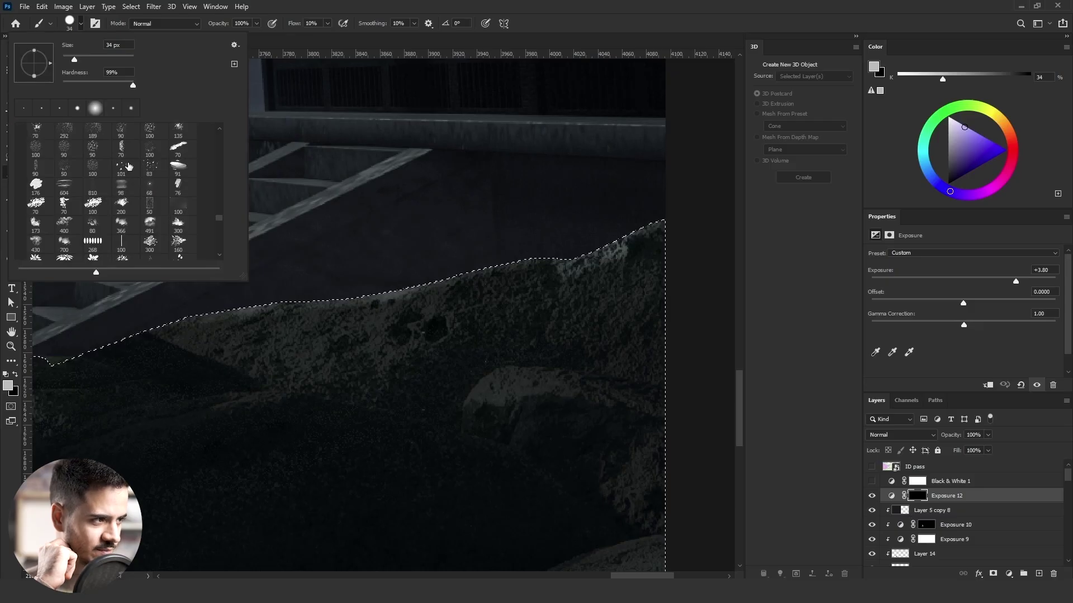
scroll(129, 166, down, 8)
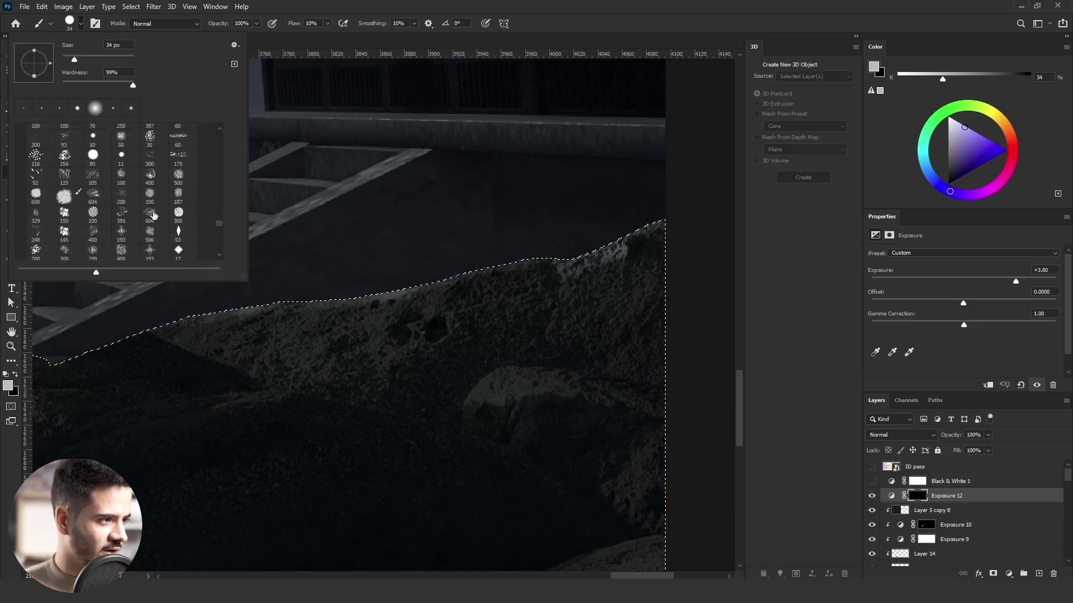
click(150, 213)
key(Return)
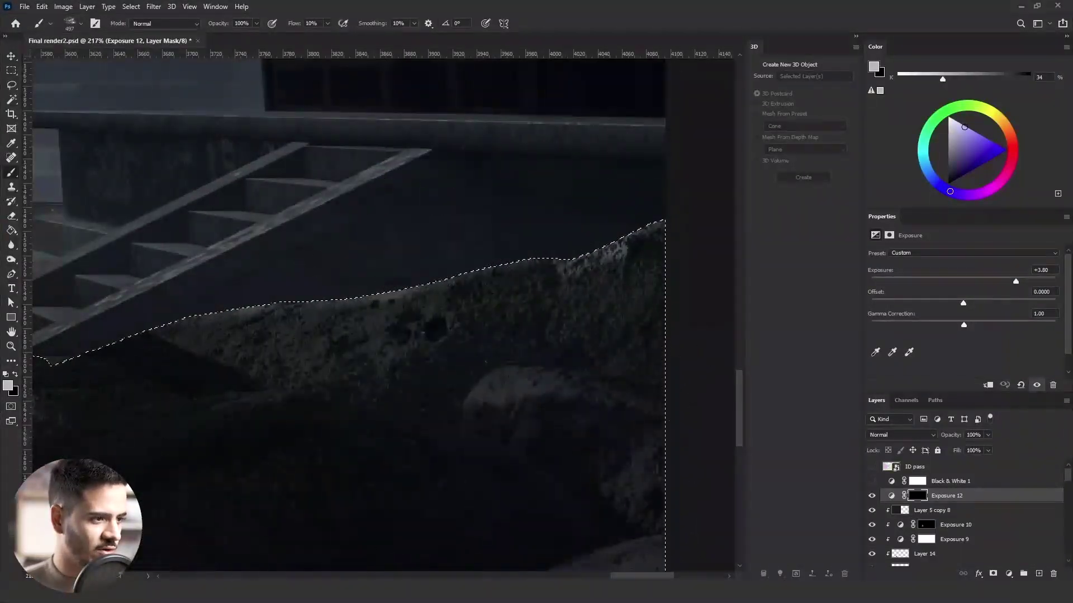
drag(502, 400, 342, 409)
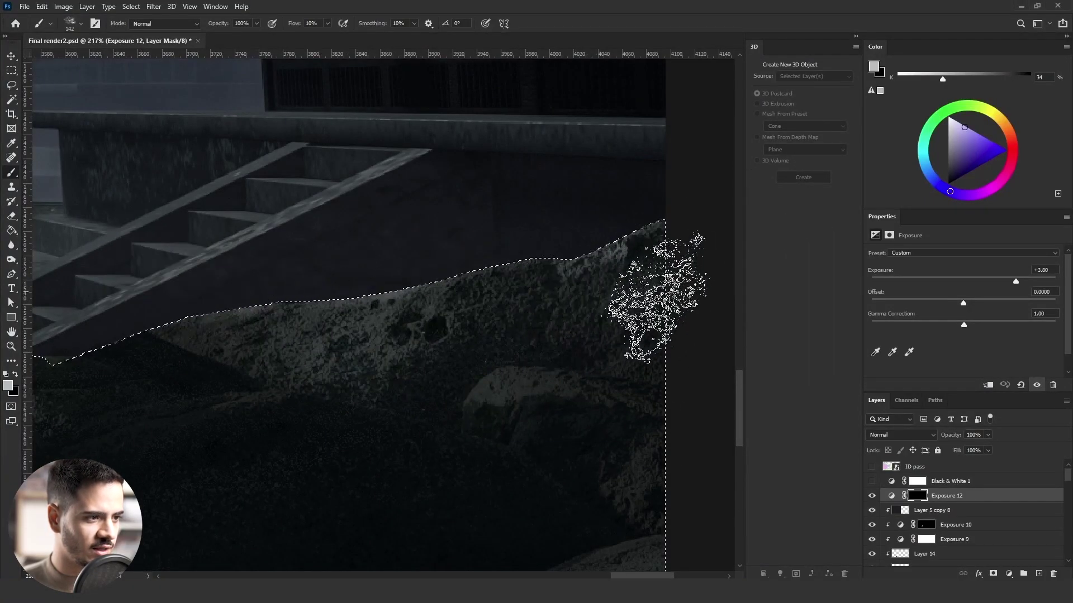
- Paint textured highlights across the left slope of the large foreground rock with the speckled brush on Exposure 12's mask
scroll(599, 269, down, 5)
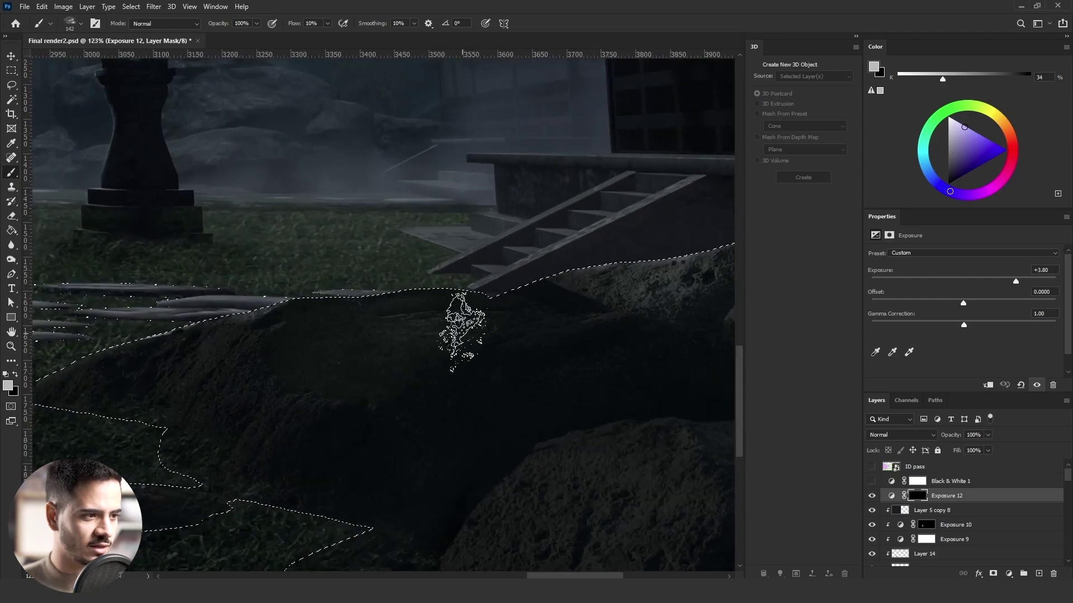
drag(174, 356, 206, 347)
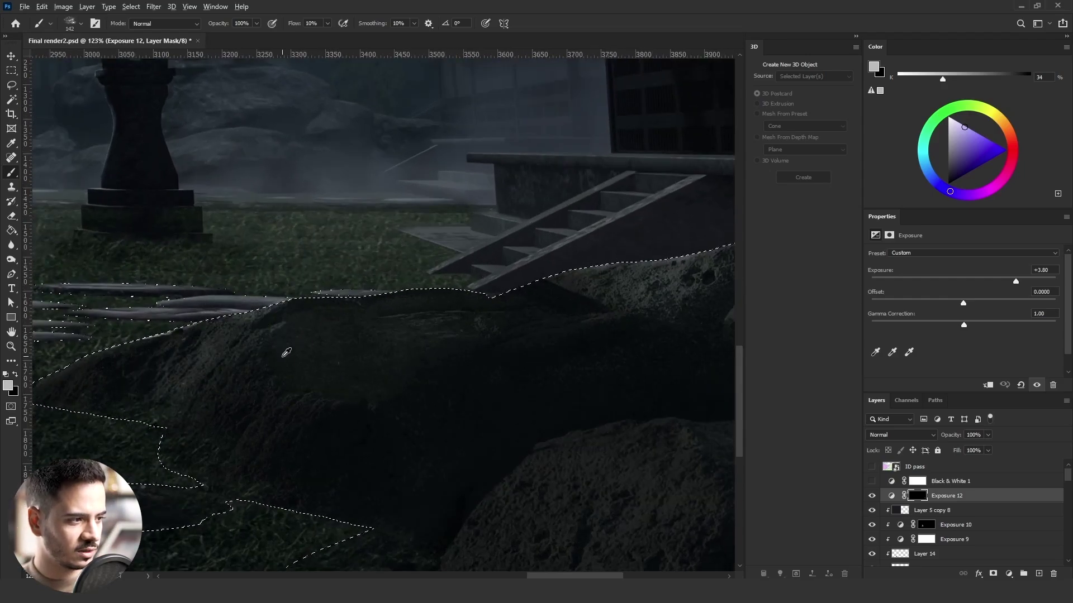
drag(286, 353, 291, 353)
drag(190, 370, 211, 389)
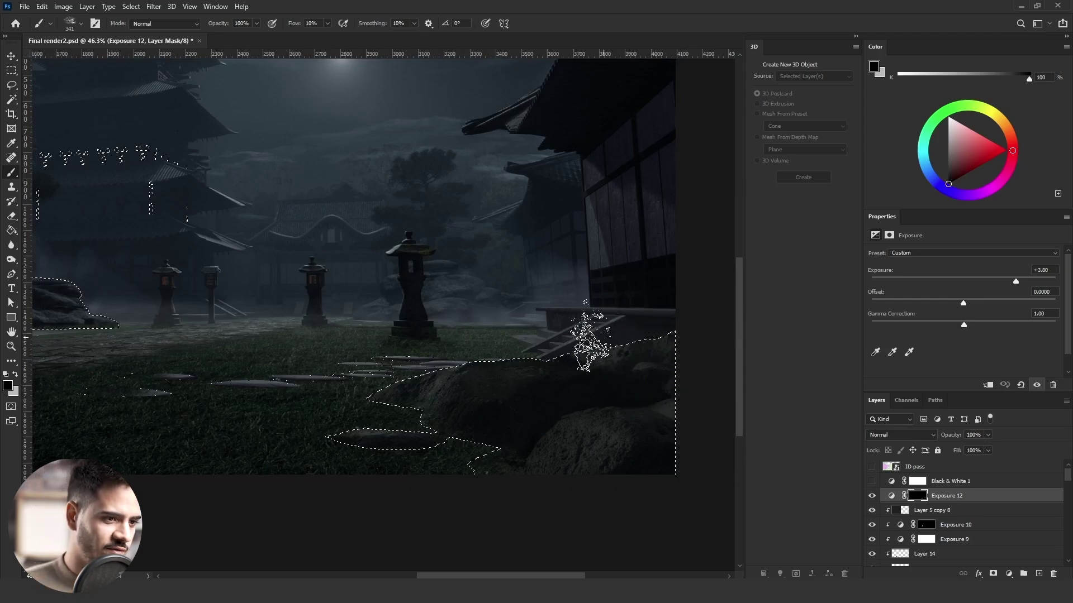
- Brighten the upper surfaces of the stepping stones in the grass with a 13 px white brush on Exposure 12's mask
click(12, 86)
key(ctrl+d)
scroll(635, 300, down, 2)
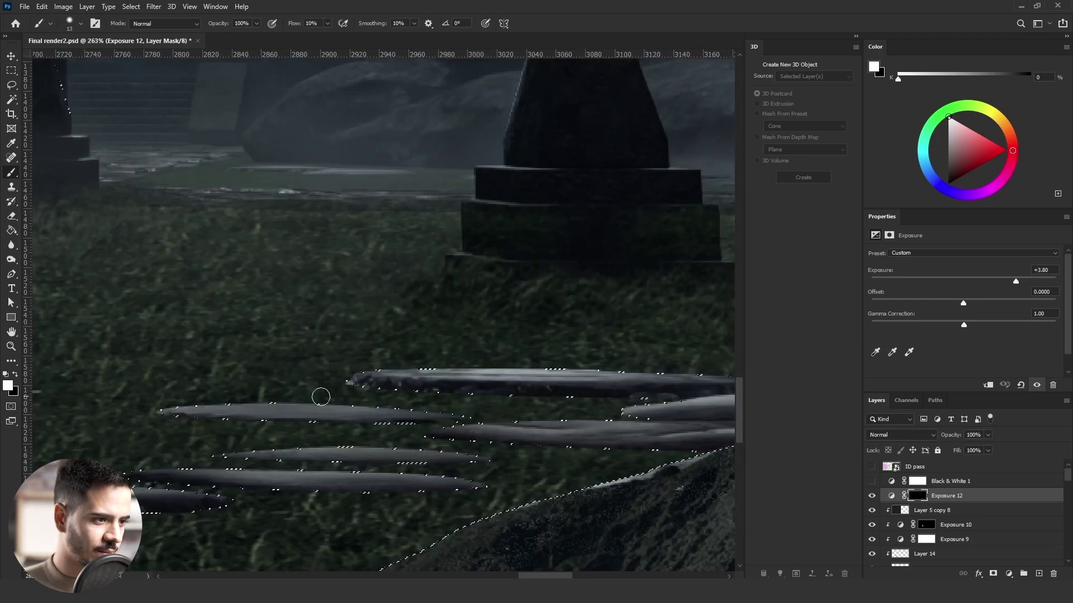
mouse_move(329, 398)
mouse_down()
mouse_move(180, 402)
mouse_move(445, 407)
mouse_move(244, 465)
mouse_move(449, 448)
mouse_move(346, 474)
mouse_move(219, 475)
mouse_move(562, 458)
mouse_up()
scroll(380, 313, right, 5)
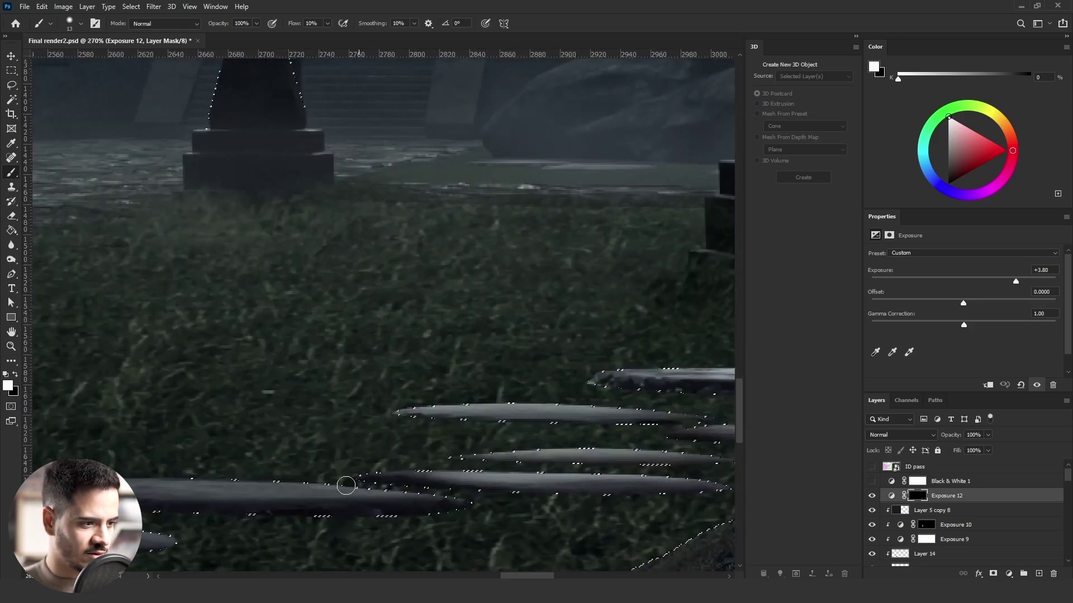
drag(357, 486, 167, 486)
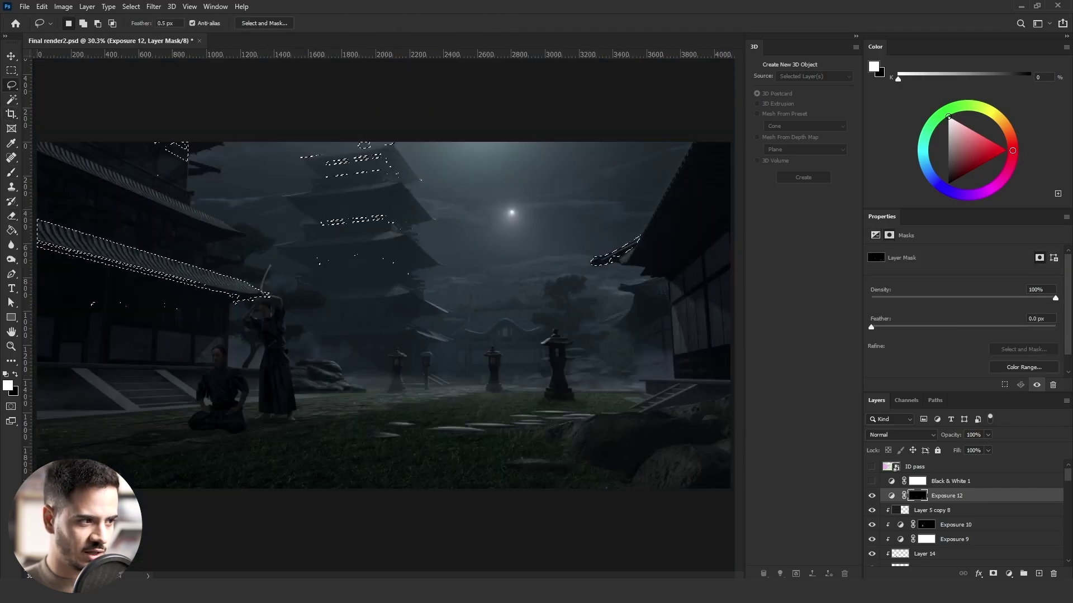
- Add an Exposure adjustment to the selected roof areas with exposure +2.55 and gamma correction 0.70
click(1009, 574)
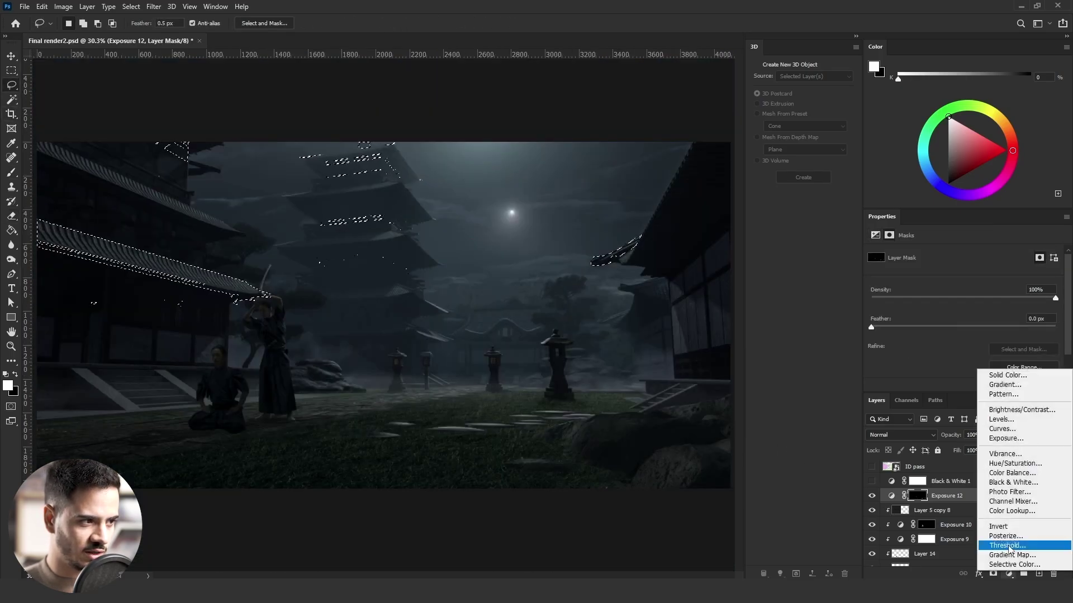
click(1006, 438)
drag(992, 283, 1000, 283)
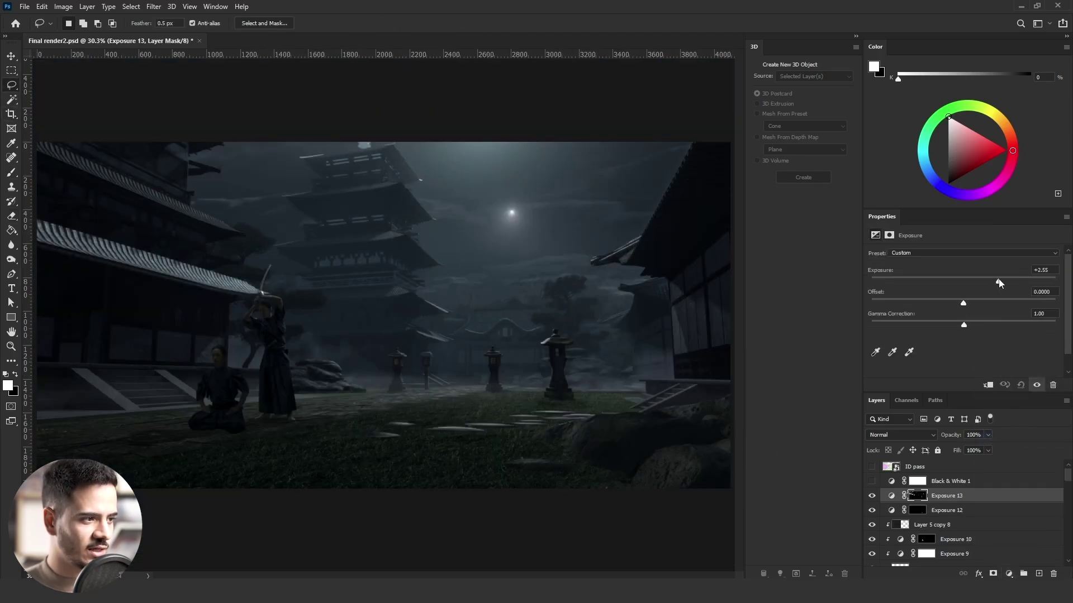
click(985, 322)
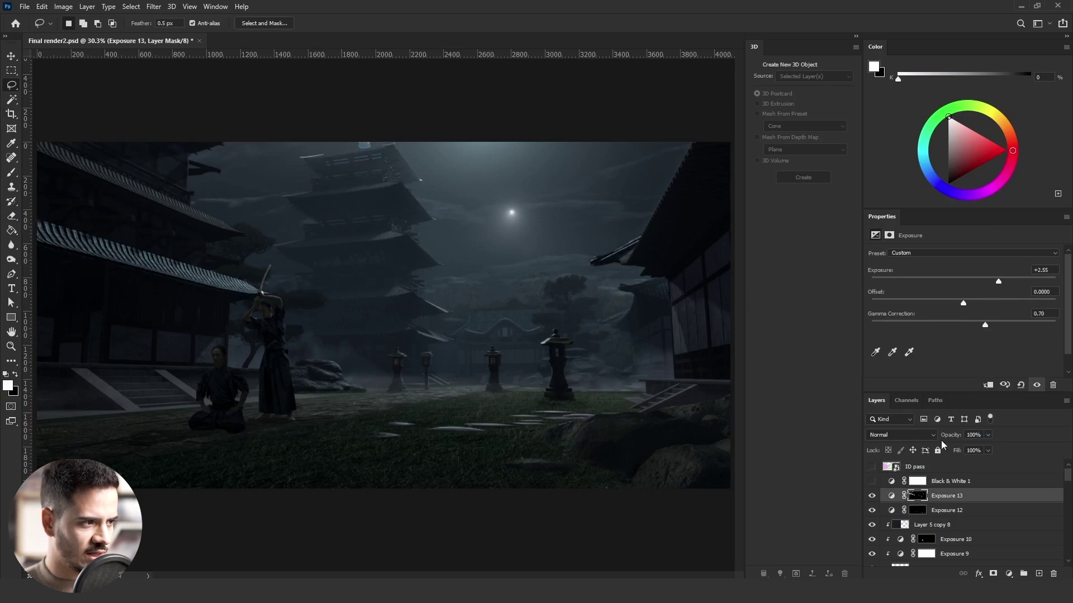
- Limit Exposure 13 to lighter tones by splitting the underlying layer's black Blend If point to 0 / 77
double_click(1002, 496)
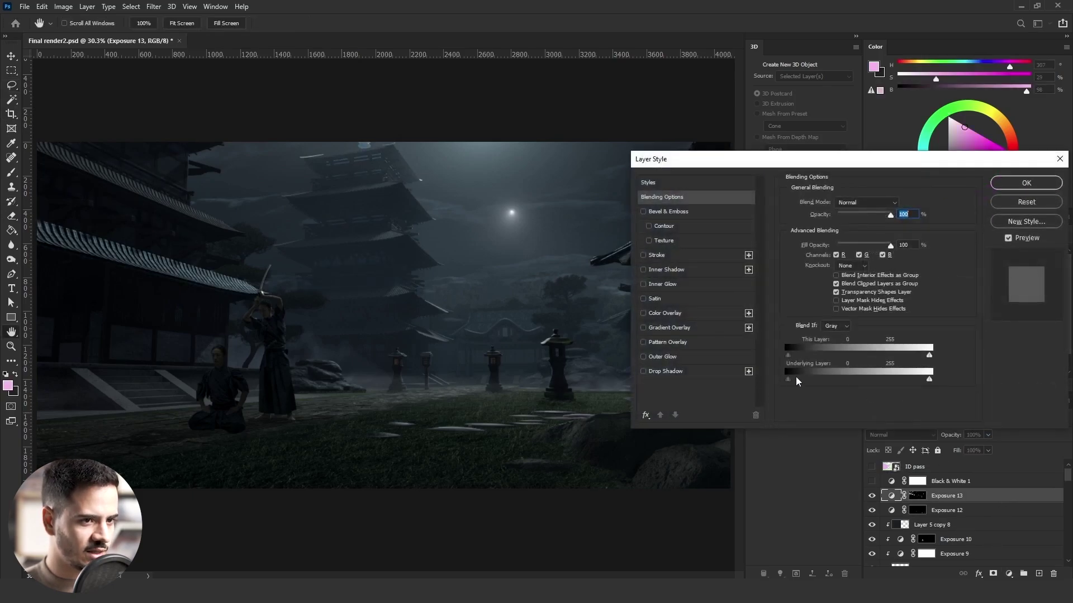
drag(788, 380, 840, 377)
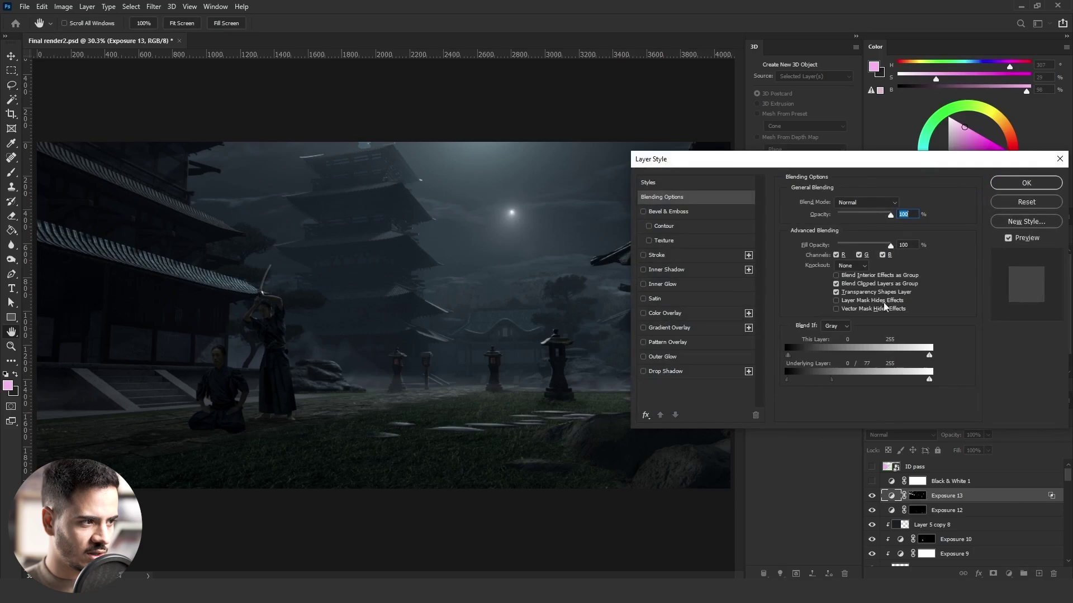
click(1026, 184)
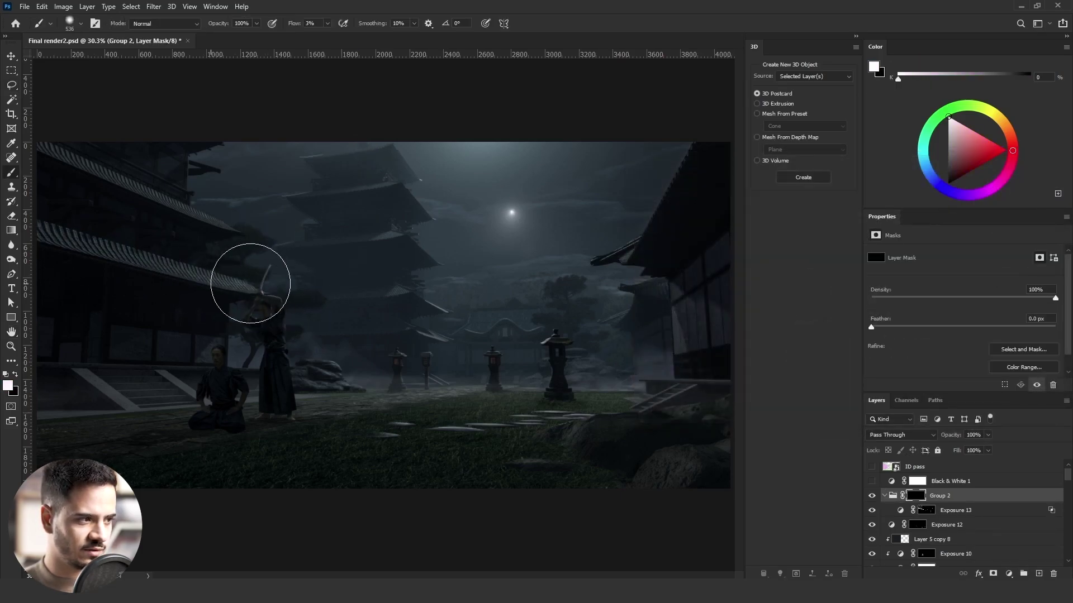
- Reveal the brightened roof tiles near the raised sword on Group 2's black mask with a large soft brush at 3% flow
alt+right_click(240, 287)
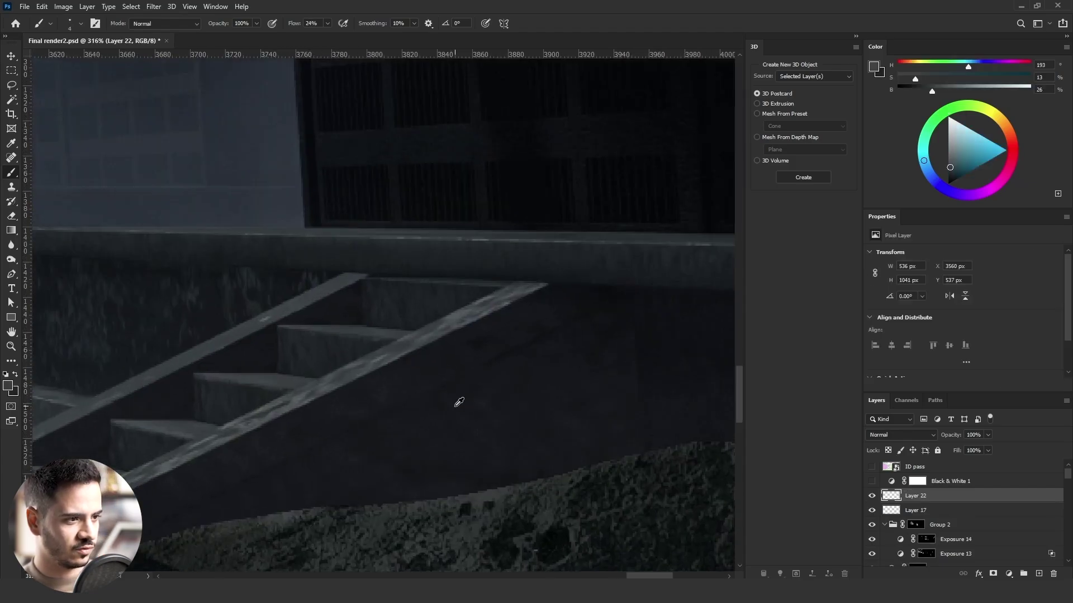
- Retouch the dark wall beside the stairs on Layer 22 using sampled wall colours and a textured 42 px brush at 24% flow
alt+right_click(508, 410)
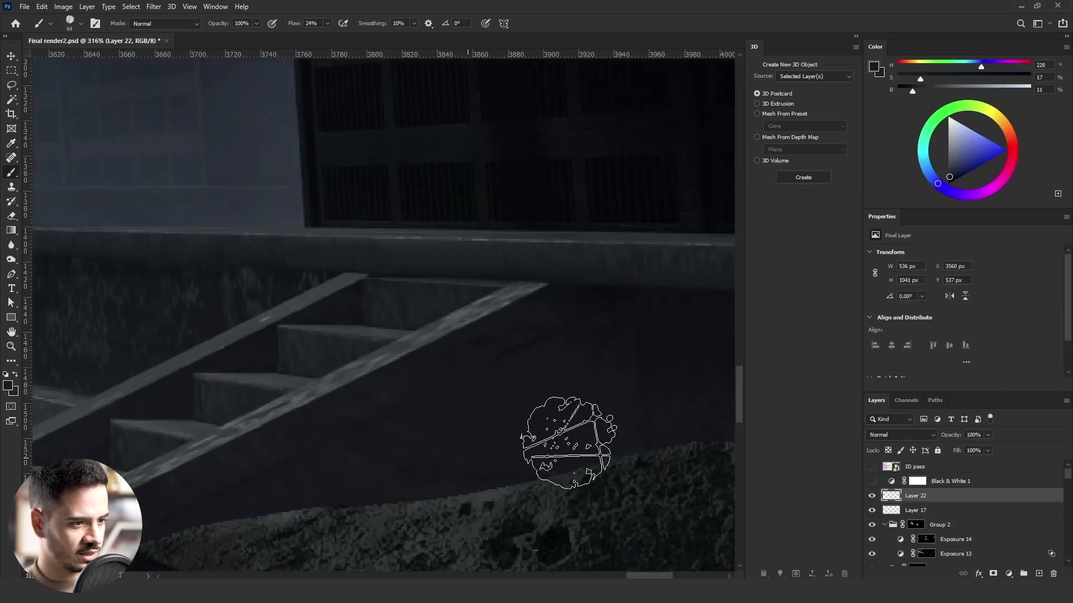
scroll(625, 394, down, 2)
scroll(475, 433, up, 1)
alt+click(469, 433)
alt+right_click(497, 442)
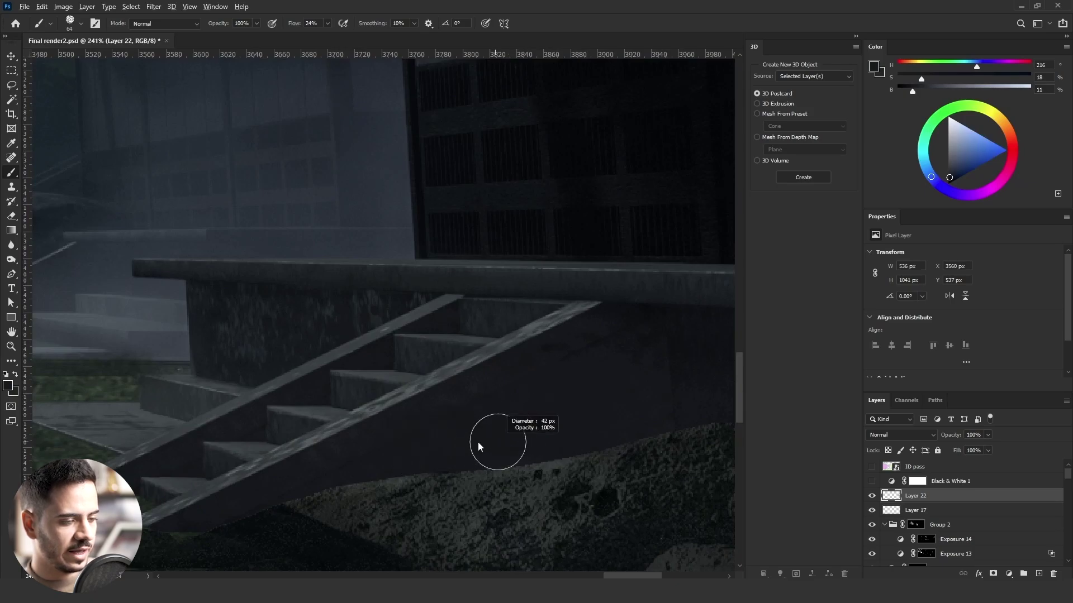
- Paint sampled dark blue-grey tones over the side wall beneath the near stair rail on Layer 22
alt+click(350, 472)
mouse_move(343, 473)
mouse_down()
mouse_move(191, 508)
mouse_move(356, 486)
mouse_up()
alt+click(267, 484)
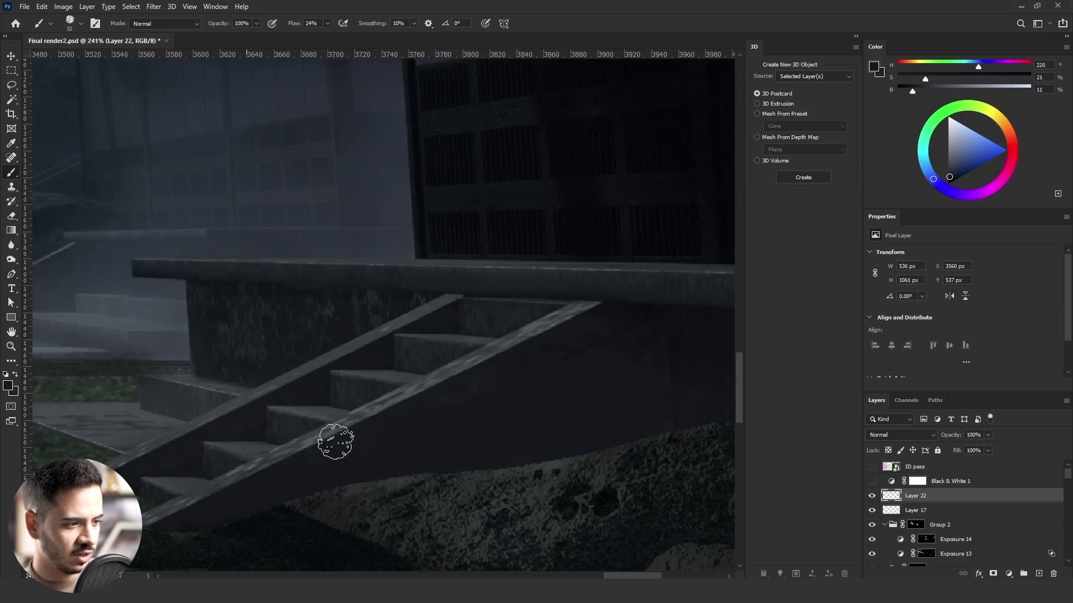
alt+right_click(293, 472)
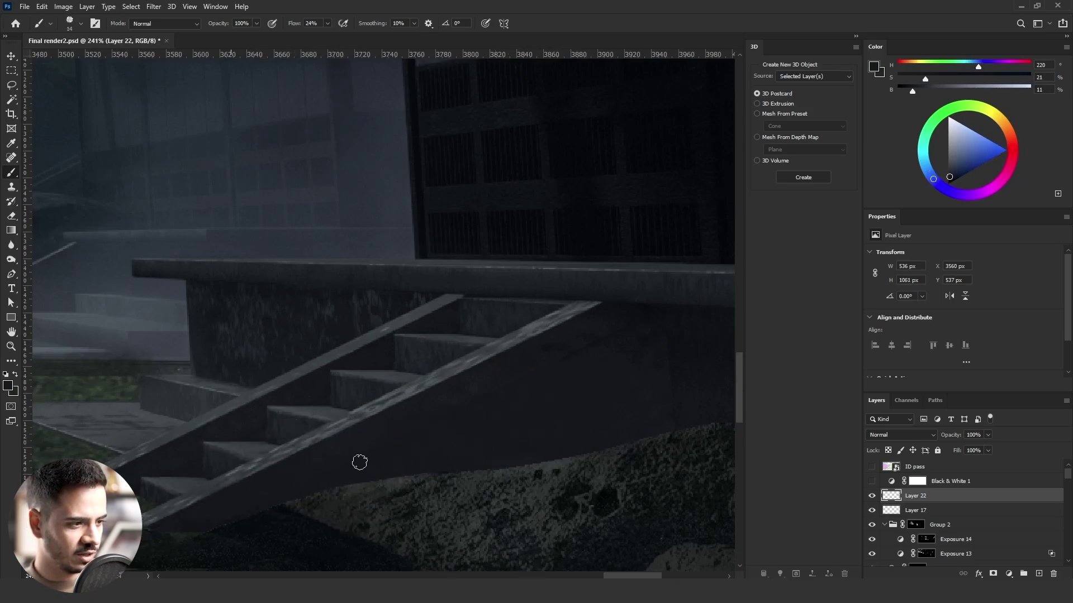
alt+right_click(371, 420)
alt+click(434, 398)
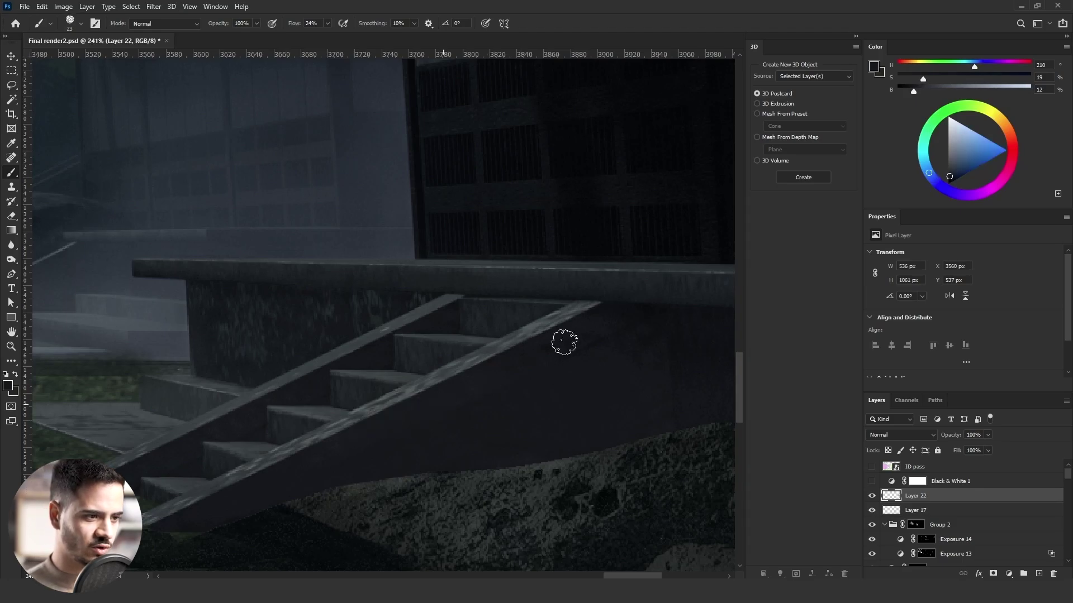
scroll(582, 328, down, 5)
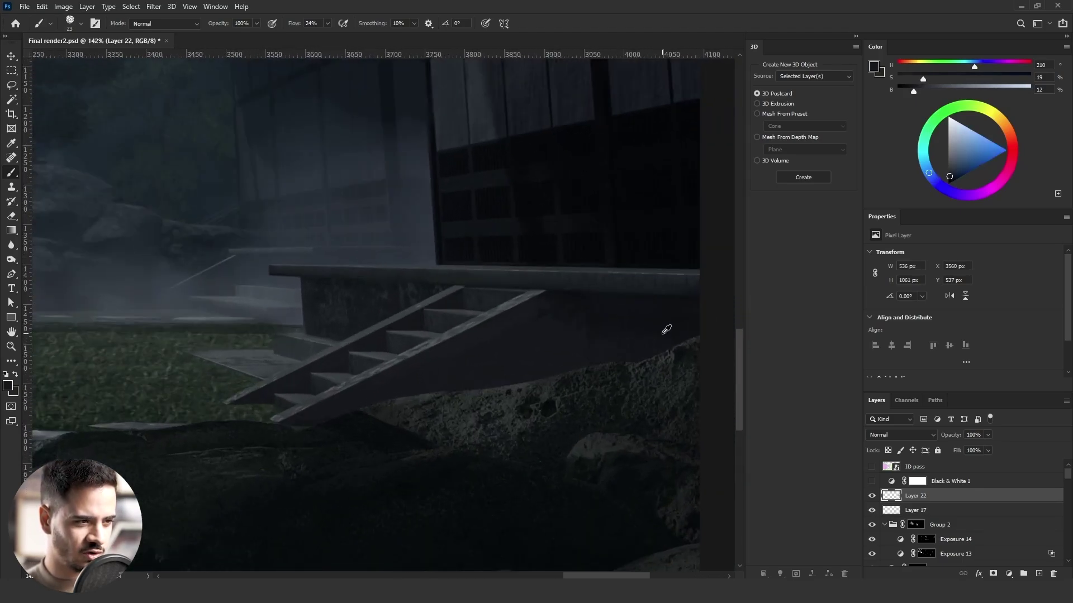
alt+right_click(634, 330)
- Sample the stone slab's grey and brush over the slab beside the foot of the stairs
scroll(216, 354, up, 3)
alt+click(292, 367)
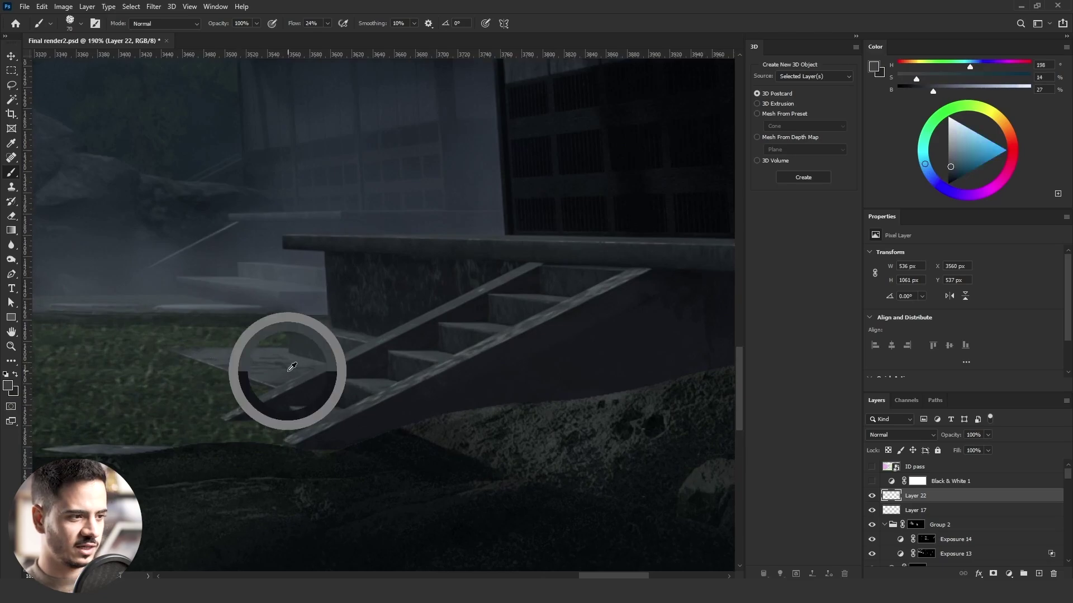
alt+right_click(296, 363)
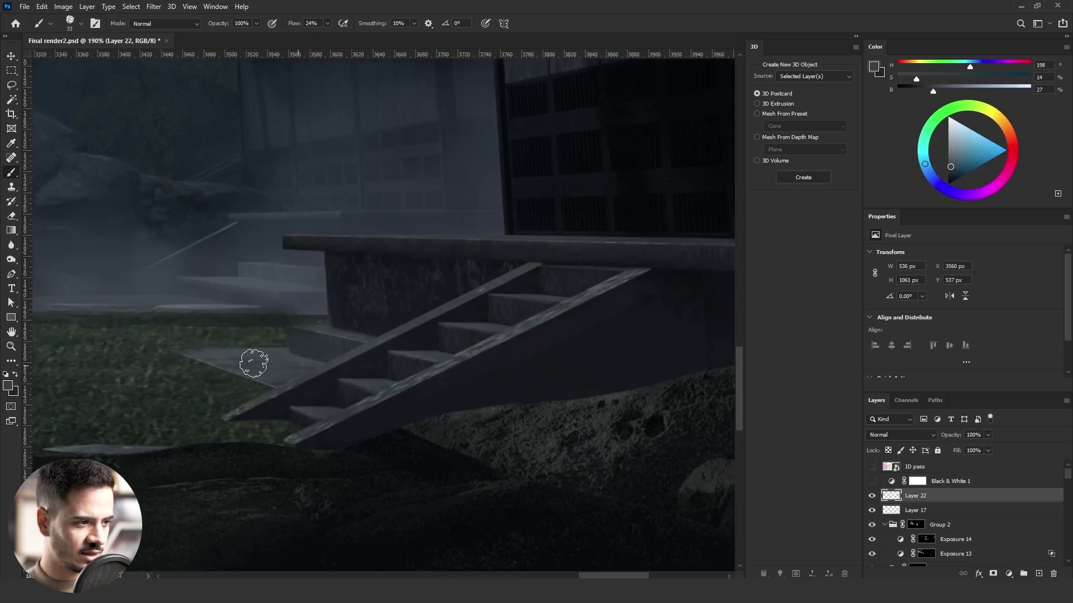
- Repaint the selected near stair rail with sampled grey tones along its full length and clear the selection
alt+click(551, 354)
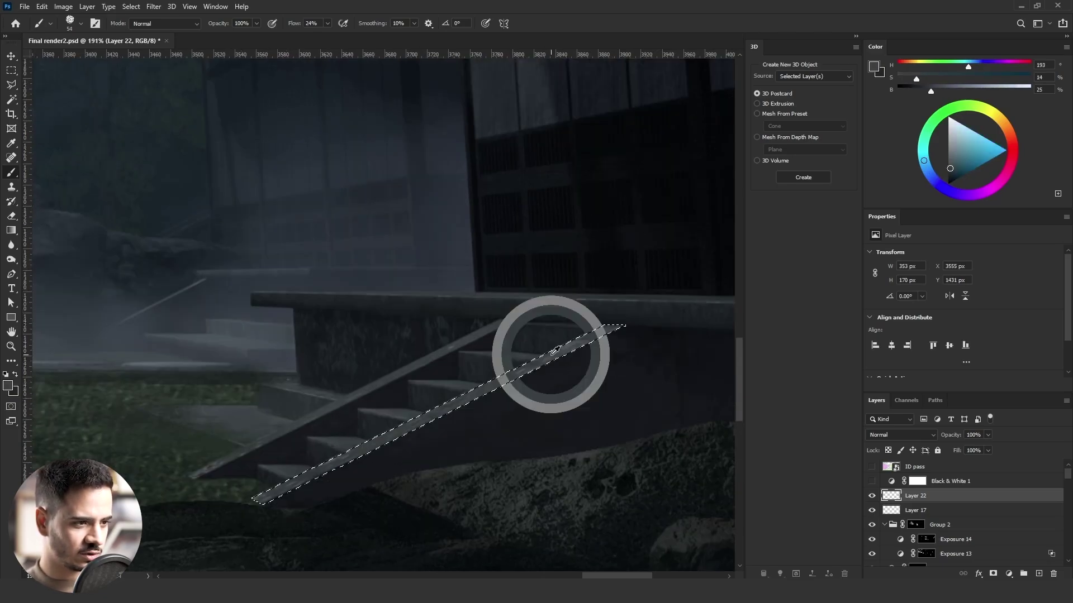
alt+right_click(558, 357)
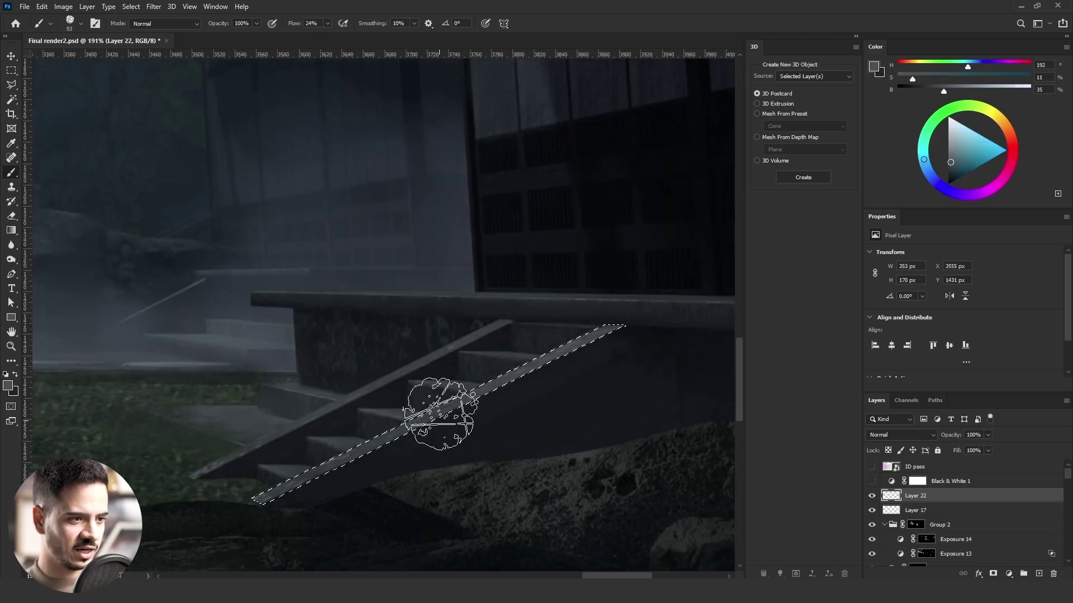
alt+right_click(549, 367)
alt+click(345, 463)
drag(347, 456, 233, 512)
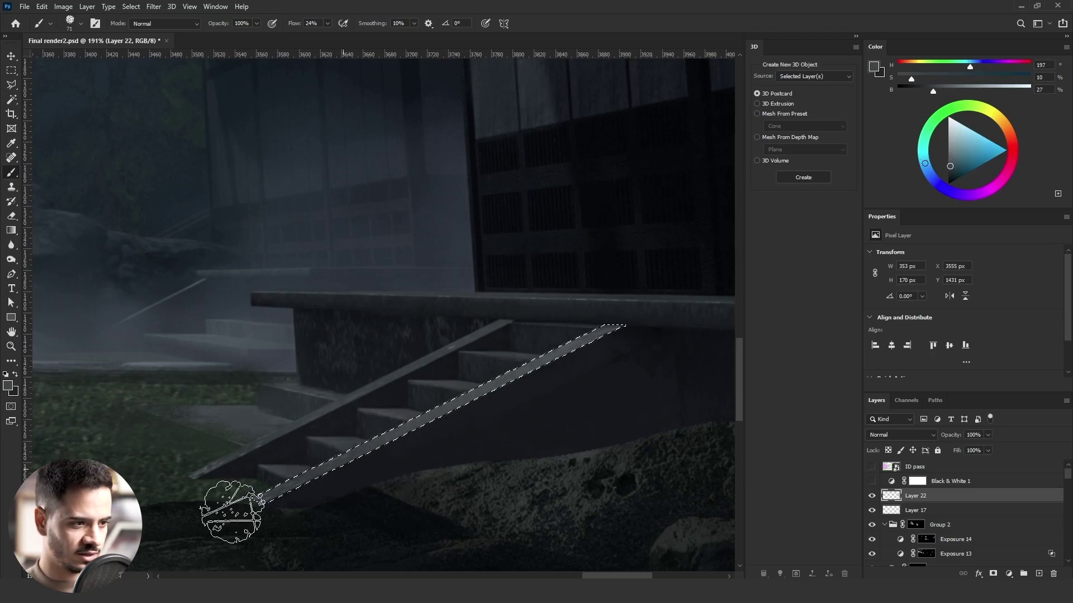
drag(11, 84, 38, 94)
click(36, 88)
key(ctrl+d)
- Outline the far stair rail with a four-point polygonal selection
scroll(550, 289, down, 7)
scroll(437, 349, up, 6)
scroll(709, 288, up, 3)
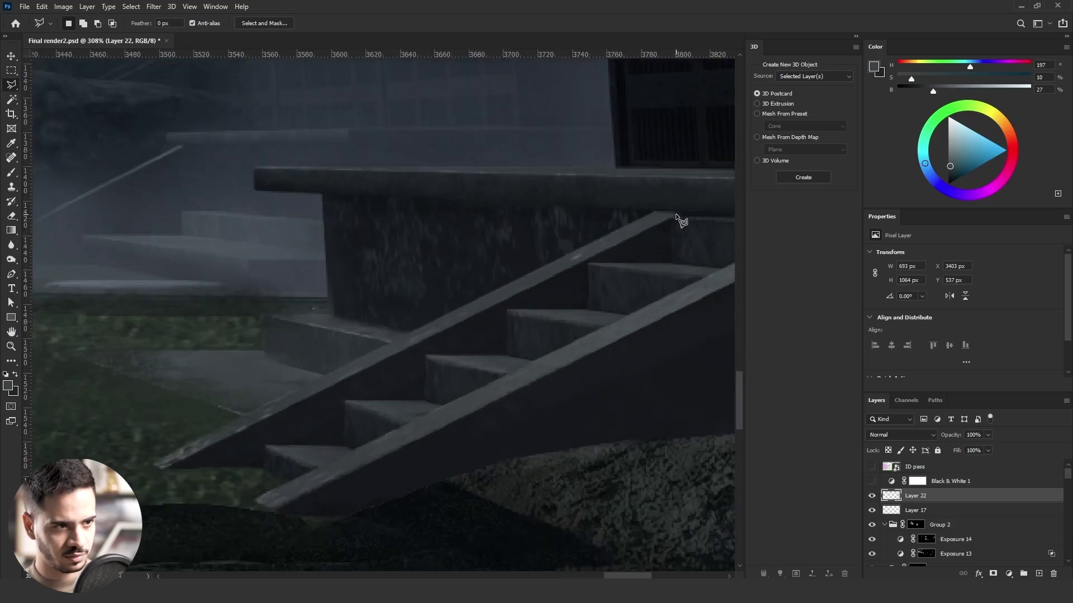
click(677, 216)
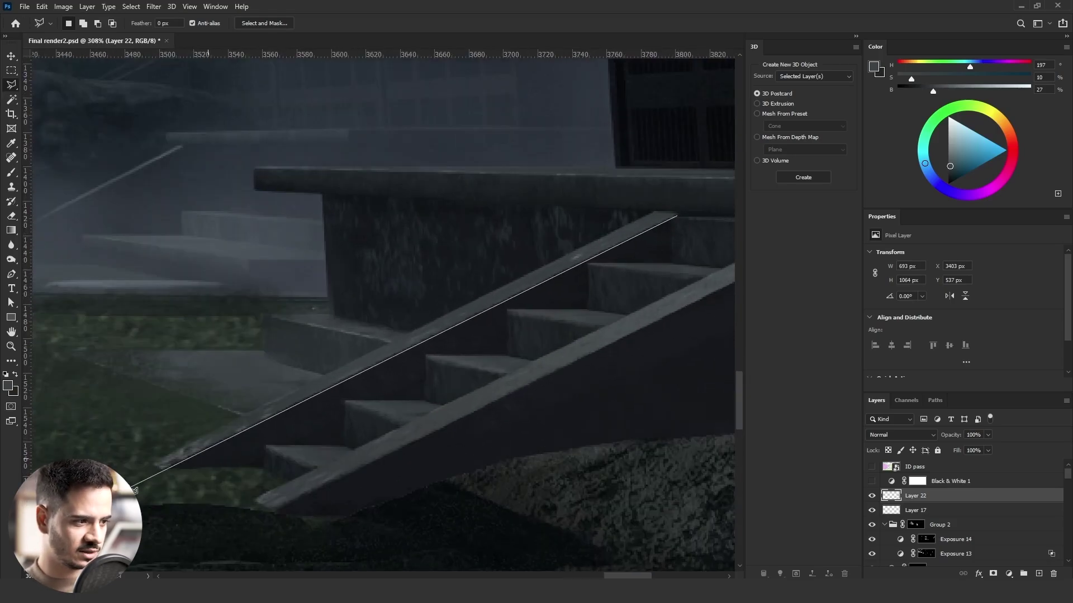
click(159, 468)
click(152, 462)
double_click(653, 213)
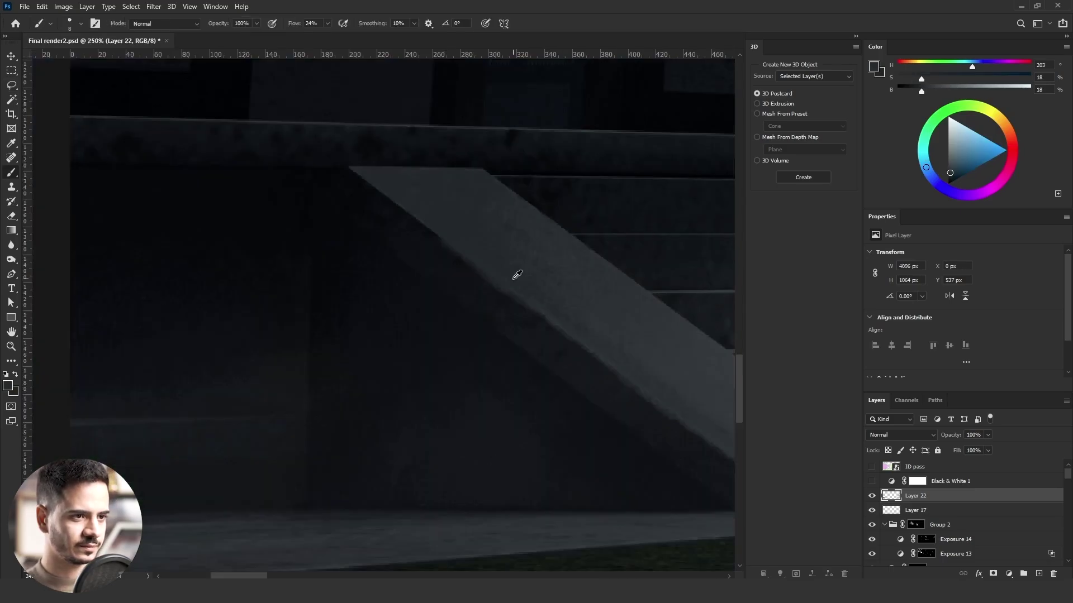
- Retouch the wide stair ramp near the image's left edge with a dark grey brush
scroll(506, 278, up, 3)
click(422, 240)
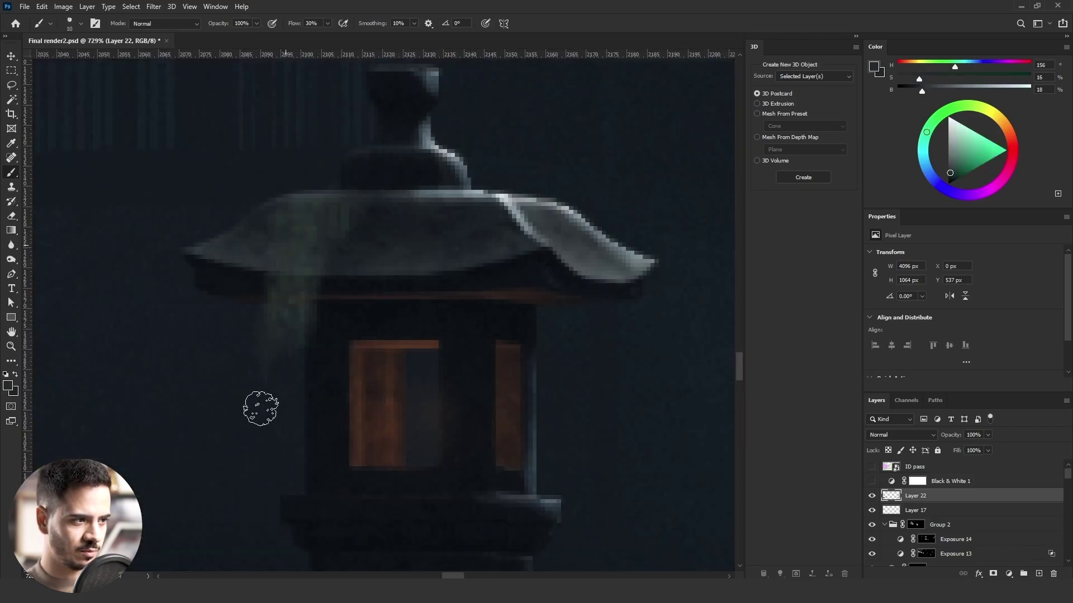
- Darken the green brush colour to 9% brightness and paint it over the moss hanging from the stone lantern's roof
scroll(463, 218, down, 6)
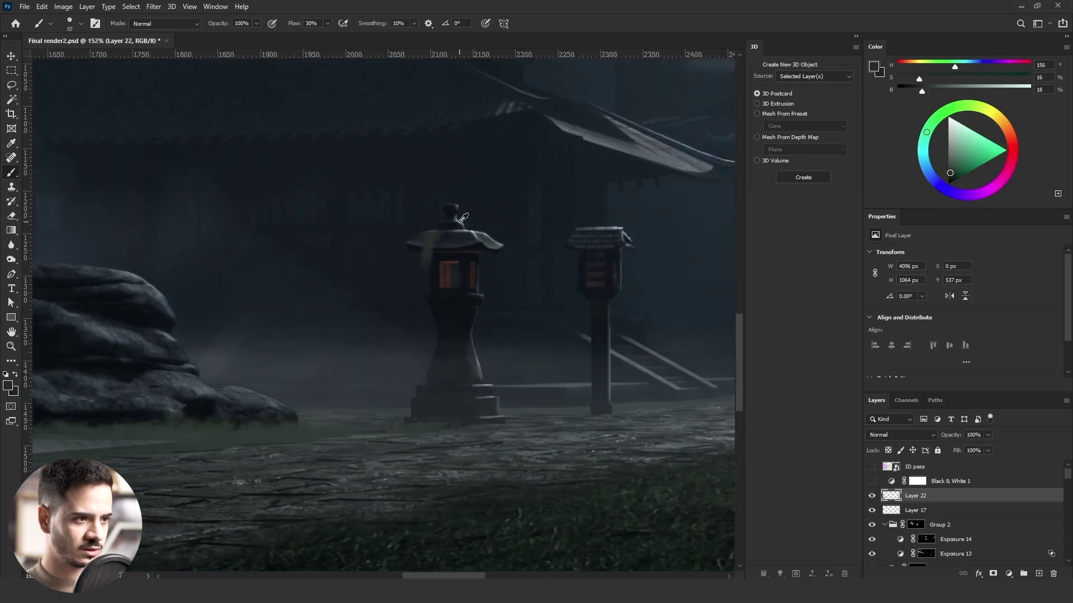
scroll(463, 218, up, 5)
drag(916, 92, 910, 91)
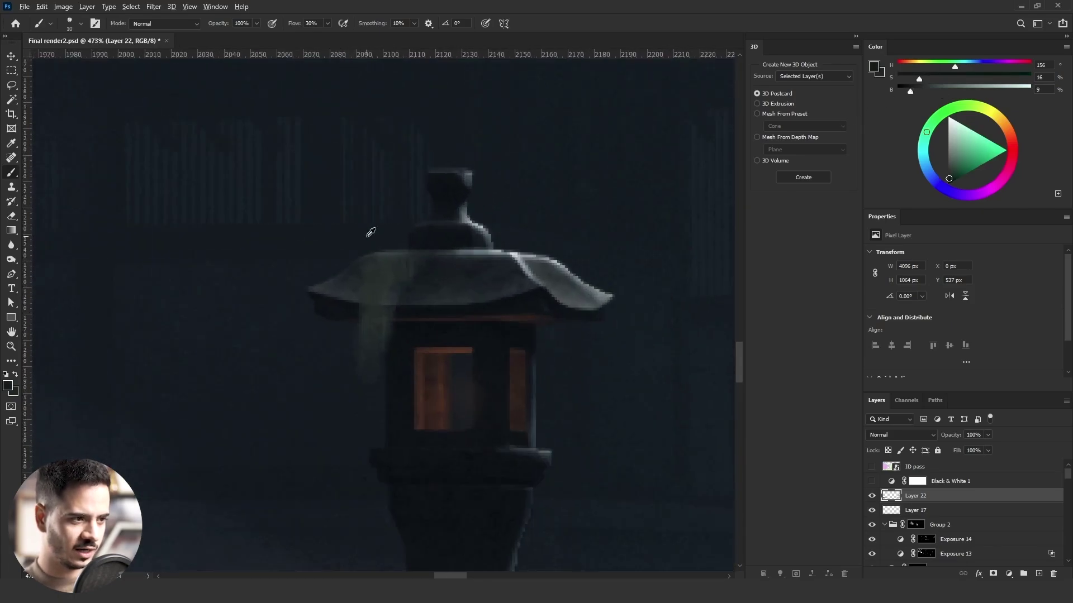
scroll(370, 232, up, 2)
key(bracketright)
key(bracketright)
key(bracketright)
mouse_move(389, 317)
mouse_down()
mouse_move(390, 392)
mouse_move(402, 321)
mouse_move(438, 283)
mouse_move(361, 458)
mouse_move(397, 358)
mouse_move(383, 373)
mouse_move(377, 293)
mouse_move(353, 375)
mouse_up()
scroll(353, 376, down, 2)
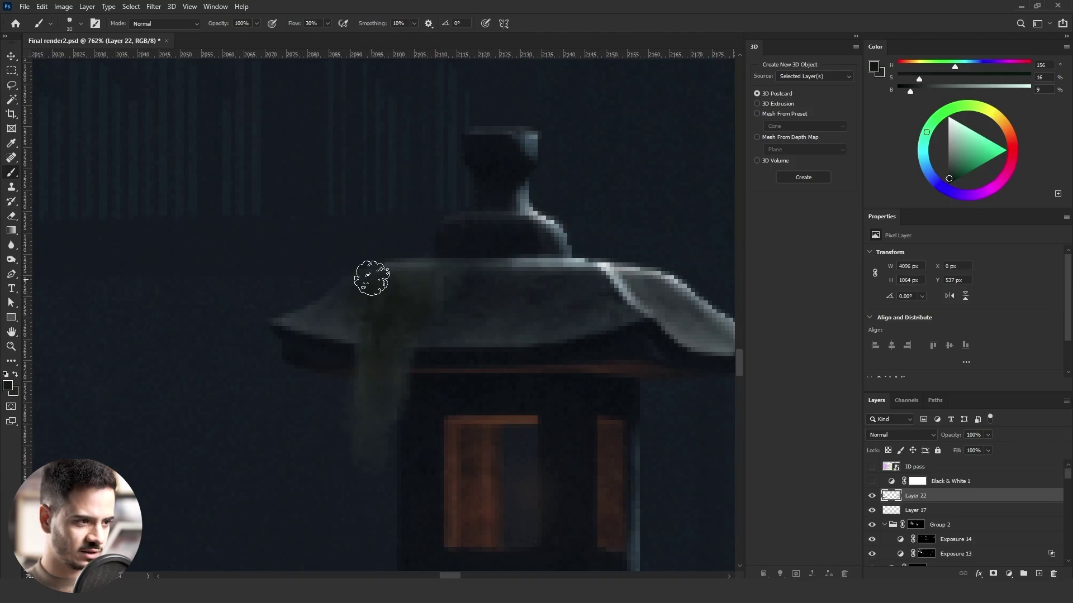
- Reduce the brush size and sample a tone from the lantern for finer detailing
key(bracketleft)
key(bracketleft)
key(bracketleft)
scroll(387, 304, down, 3)
alt+click(452, 309)
scroll(452, 310, up, 5)
key(bracketleft)
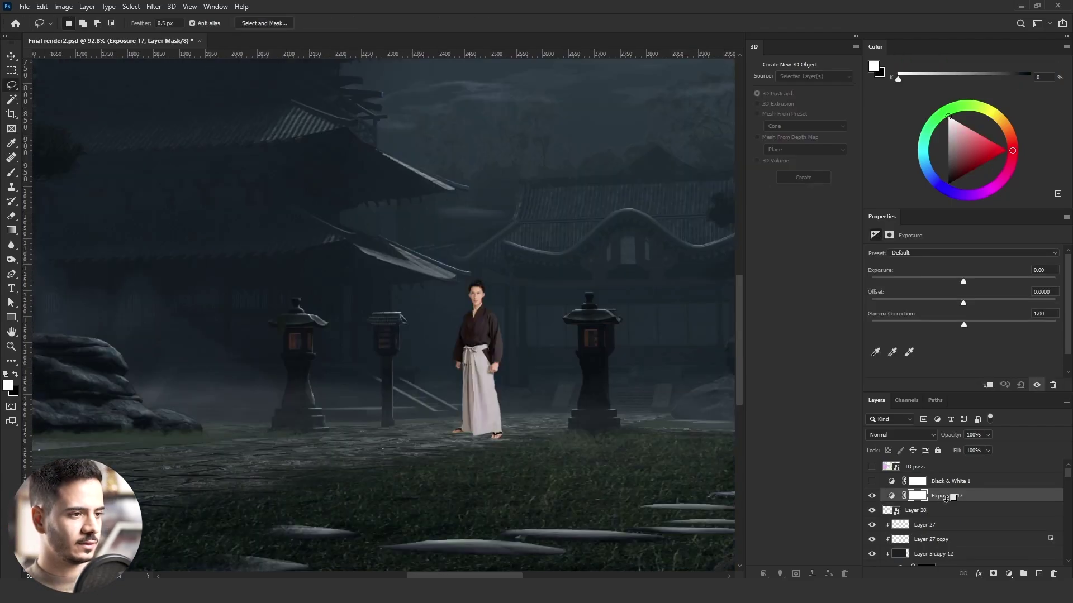
- Clip Exposure 17 to the figure's layer and set exposure -2.30, gamma correction 0.49 and a slightly positive offset
alt+click(948, 501)
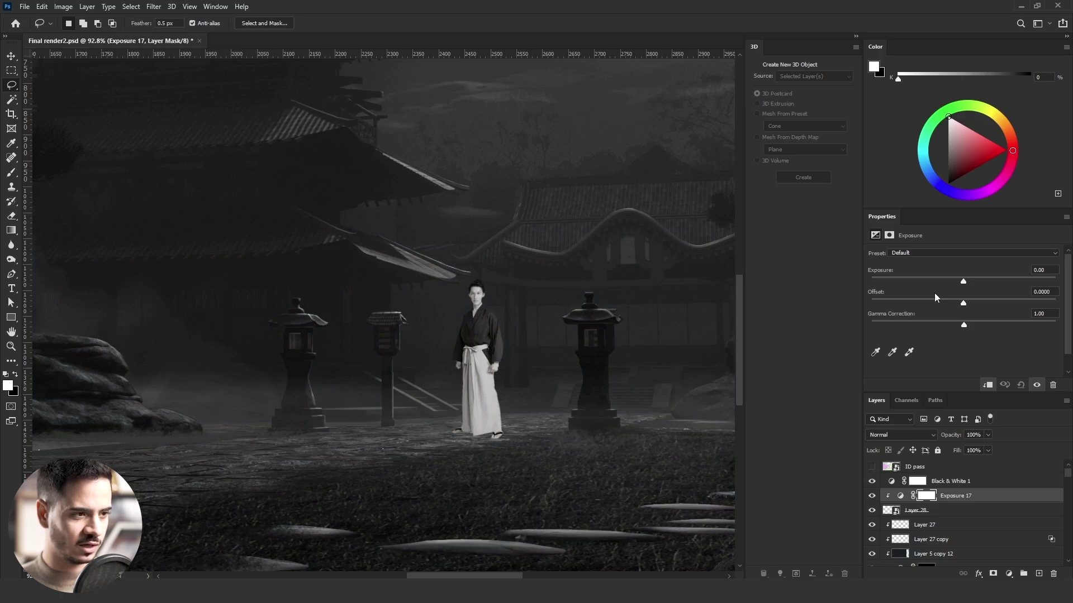
drag(936, 282, 920, 282)
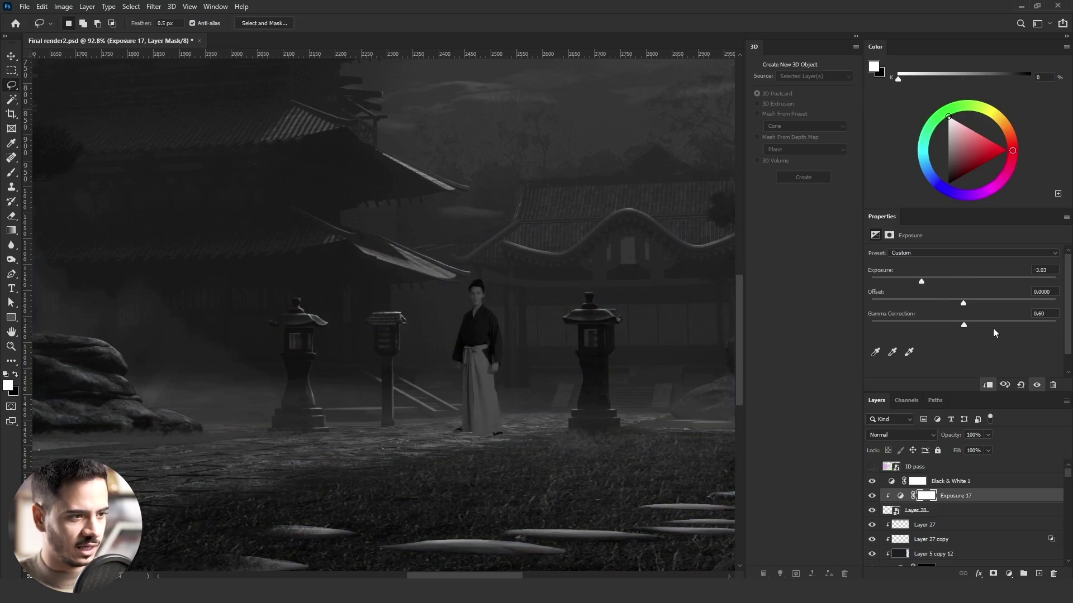
drag(993, 324, 1002, 325)
drag(946, 274, 935, 280)
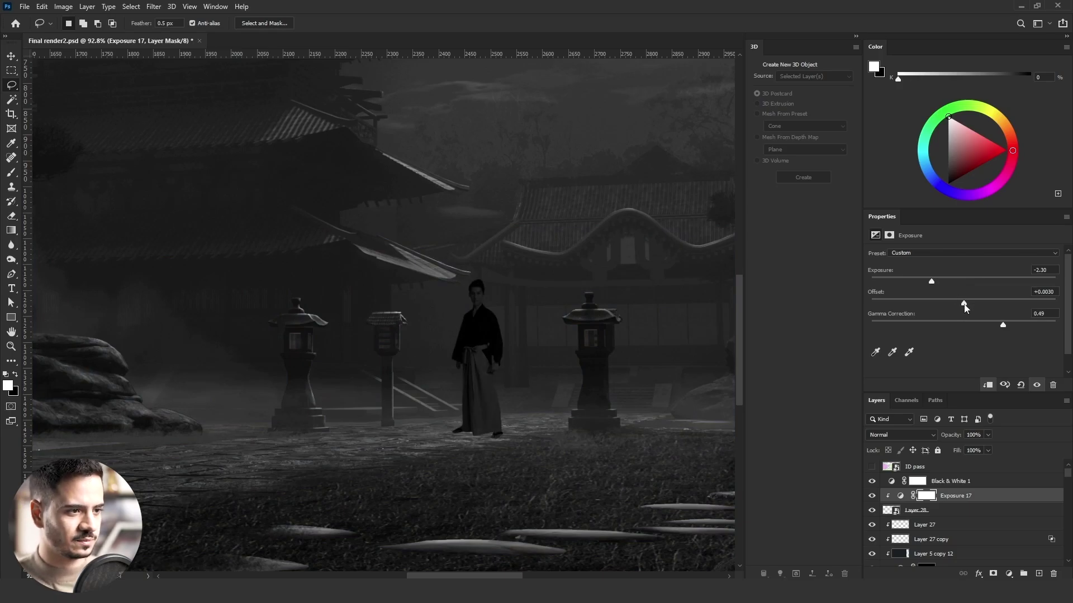
drag(965, 308, 971, 306)
- Apply a Camera Raw filter to the figure with lowered highlights, shadows at +100 and increased clarity
key(ctrl+shift+a)
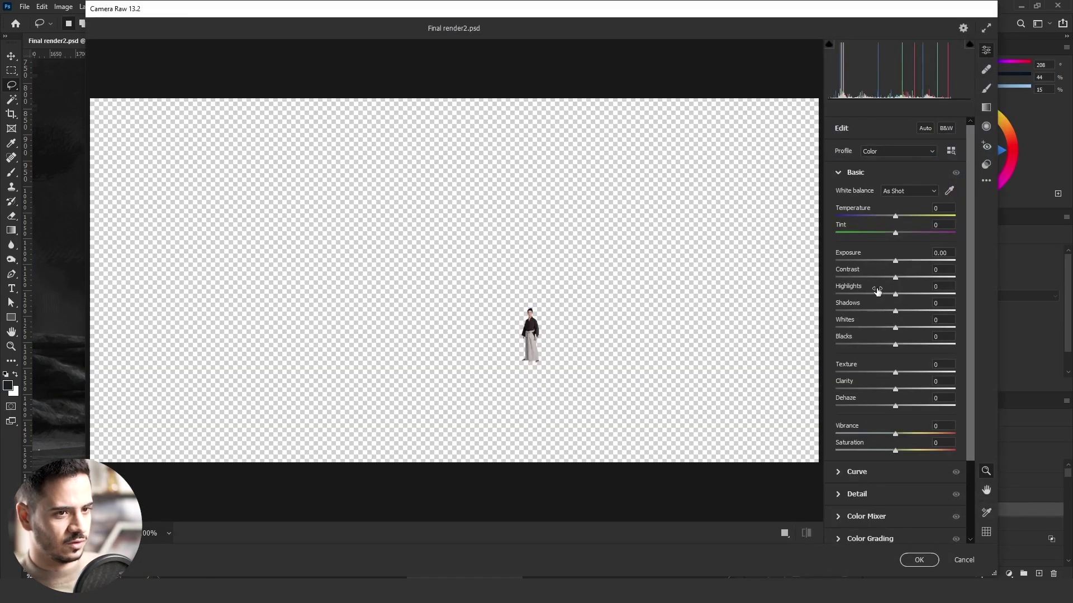
drag(877, 291, 975, 316)
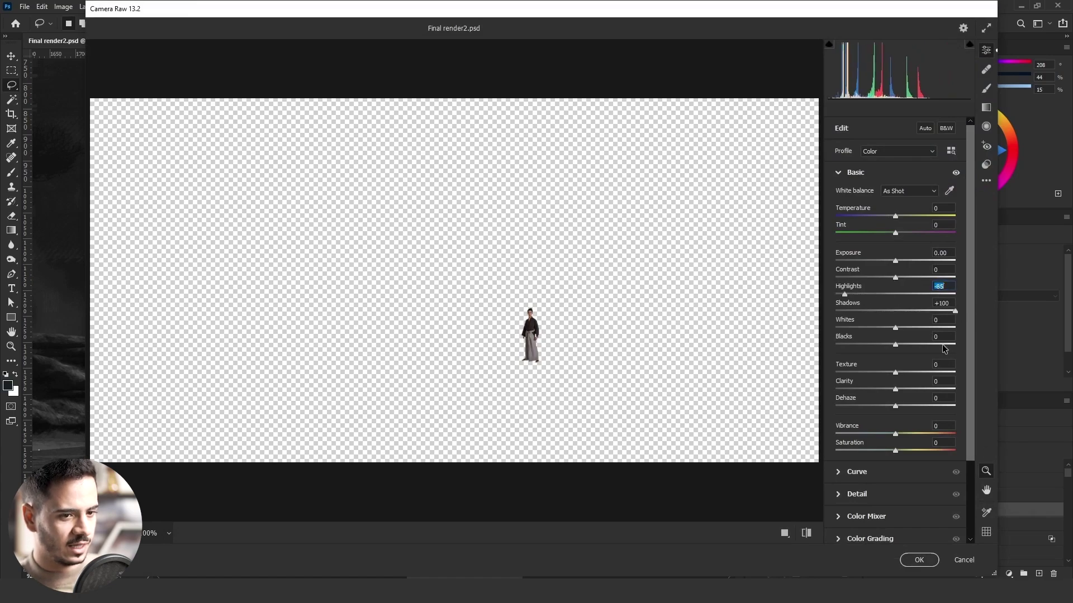
drag(896, 386, 927, 390)
click(916, 560)
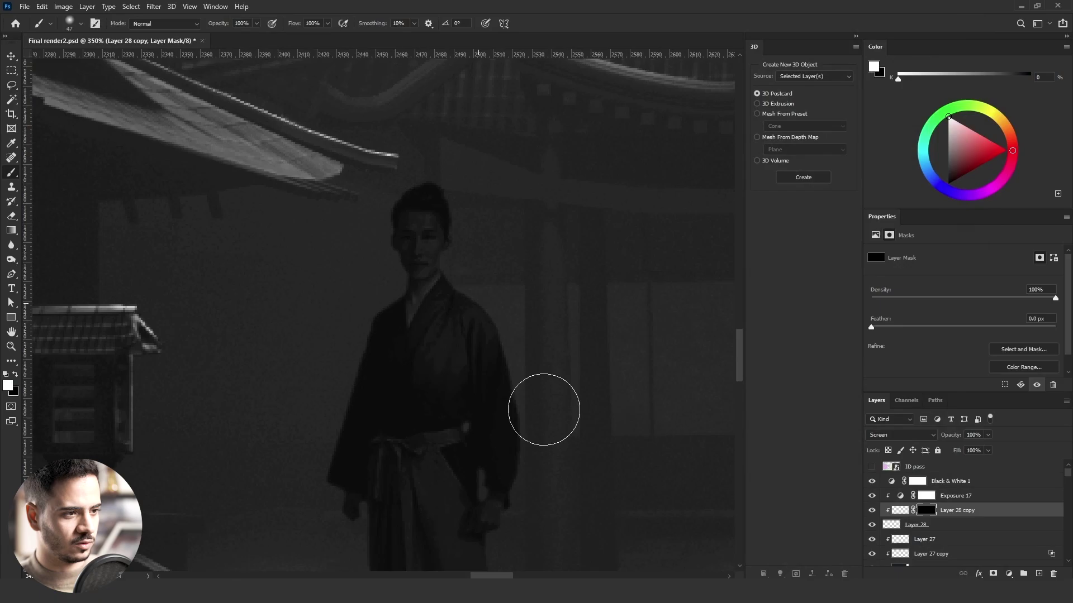
- Paint the Layer 28 copy mask over the kimono and duplicate Layer 5 copy 12 above the figure's clipped layers
drag(488, 378, 426, 371)
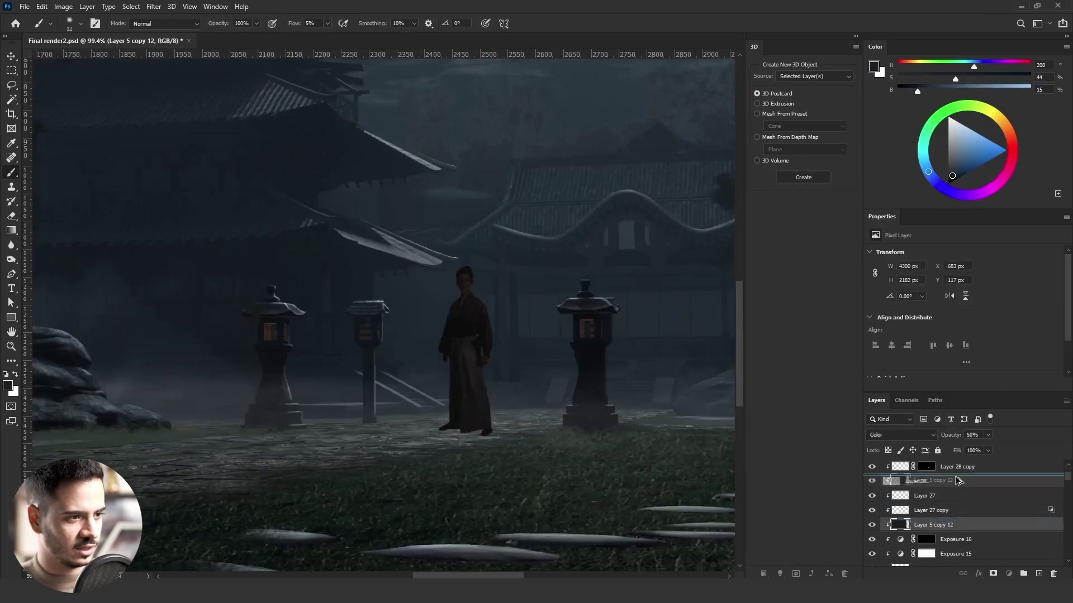
drag(950, 528, 951, 497)
scroll(503, 328, down, 5)
scroll(503, 329, up, 6)
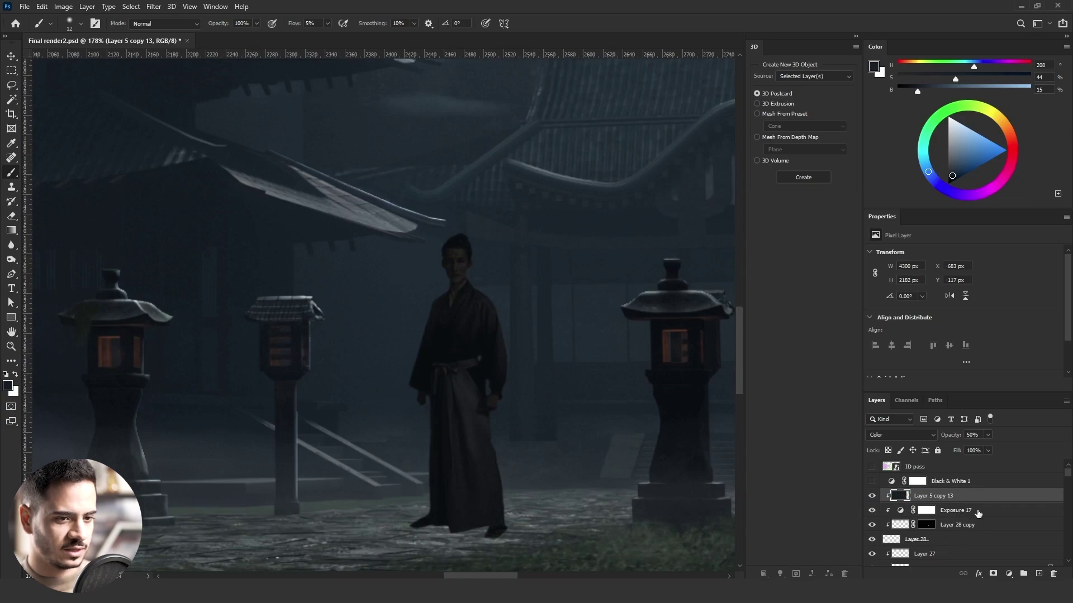
- Add a clipped exposure adjustment above Exposure 17 with exposure +3.72 and gamma 0.80, and invert its mask
click(978, 513)
click(1039, 573)
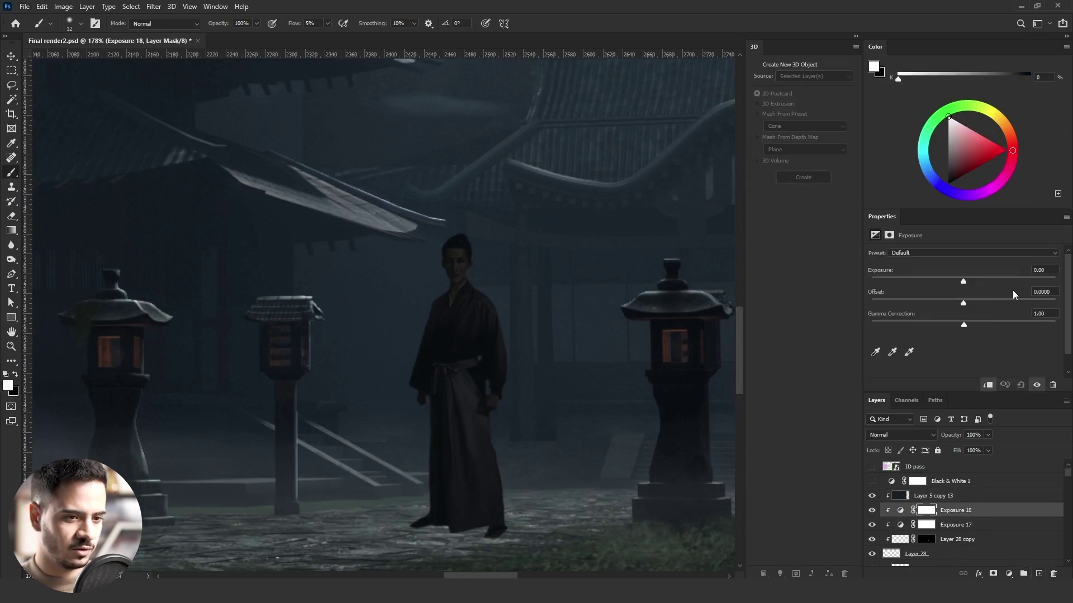
click(1011, 283)
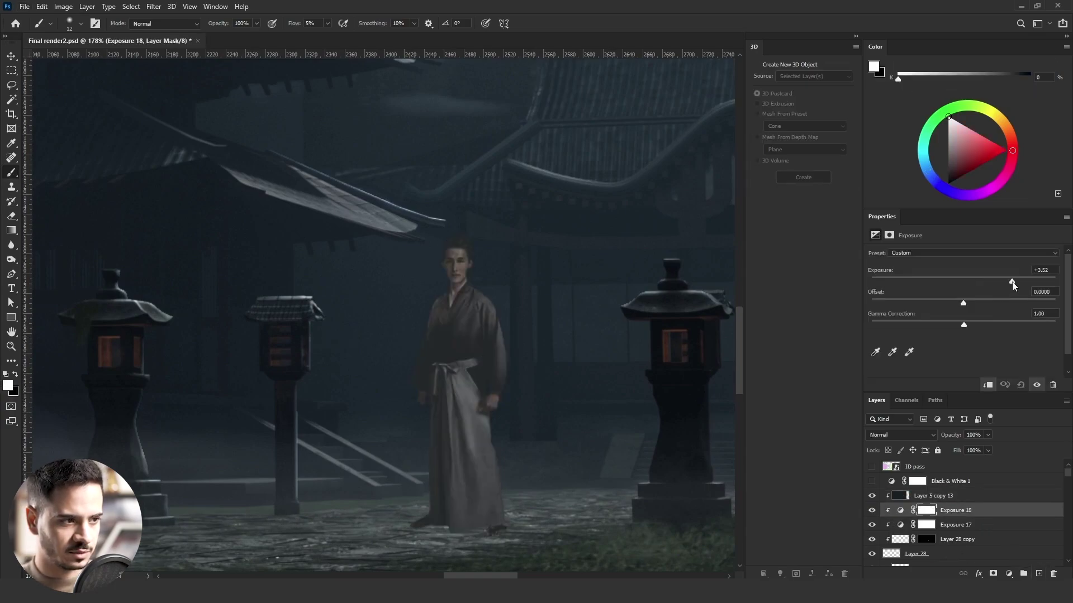
click(986, 324)
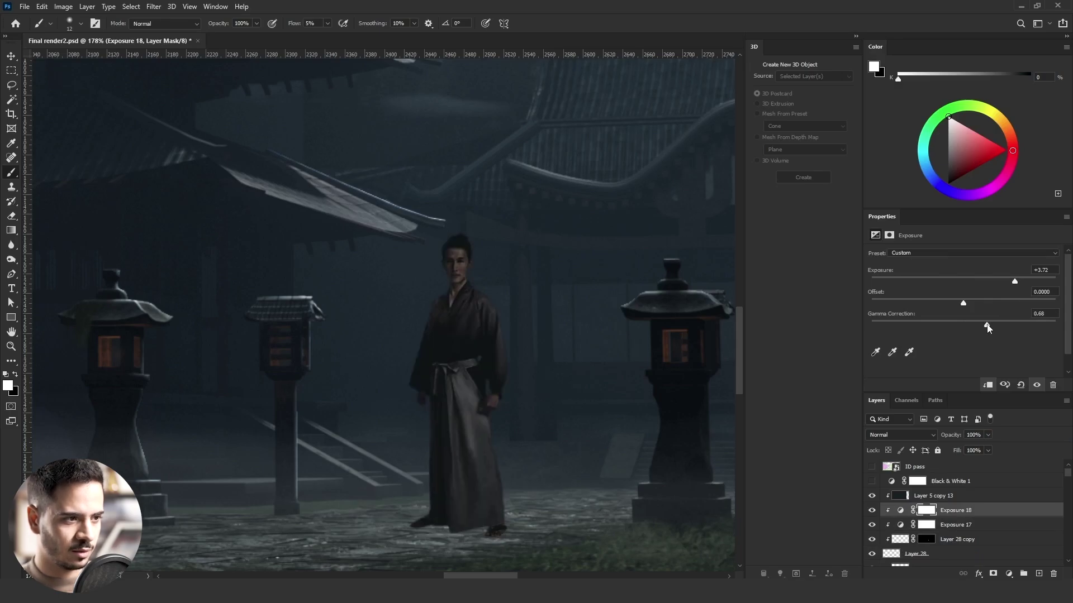
mouse_move(987, 324)
mouse_down()
mouse_move(968, 325)
mouse_move(977, 327)
mouse_up()
key(ctrl+i)
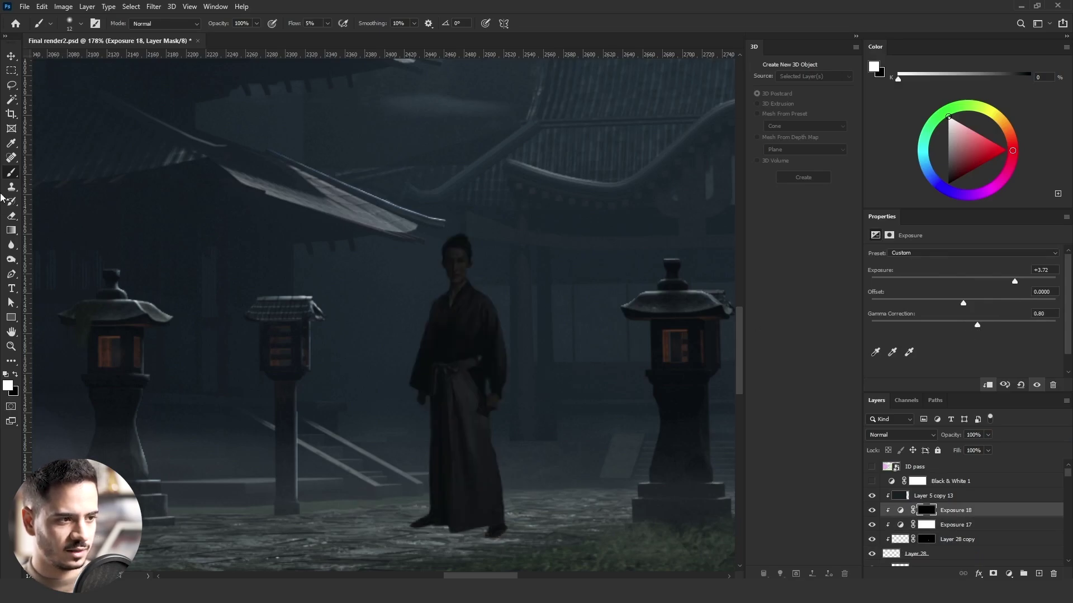
- Paint white on the Exposure 18 mask with a small brush to light the figure's shoulder, collar and sleeve edge
scroll(493, 293, up, 5)
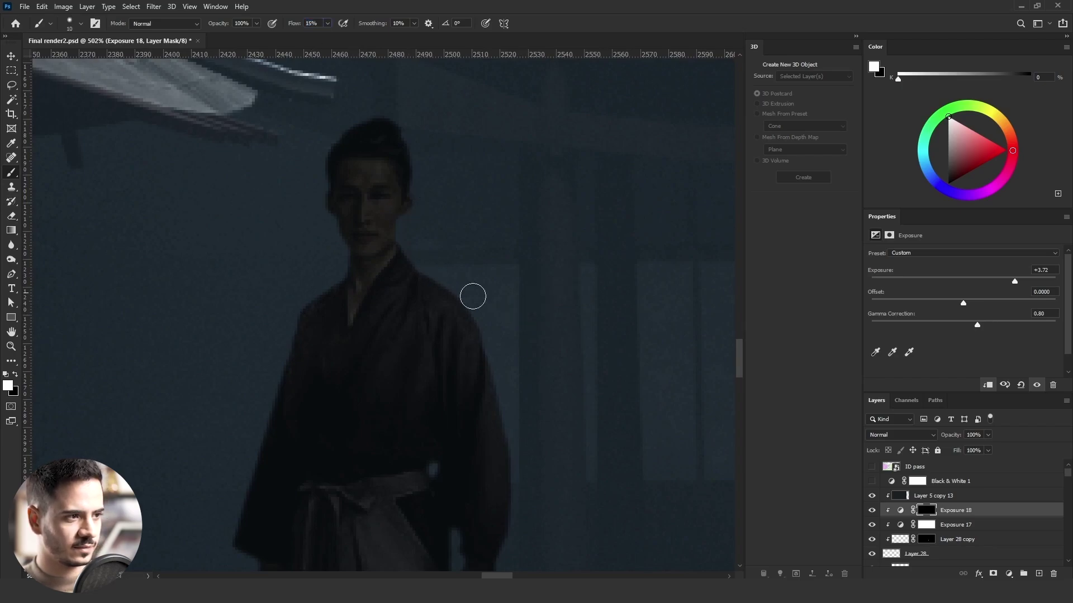
scroll(473, 295, up, 4)
mouse_move(454, 309)
mouse_down()
mouse_move(443, 308)
mouse_move(476, 307)
mouse_up()
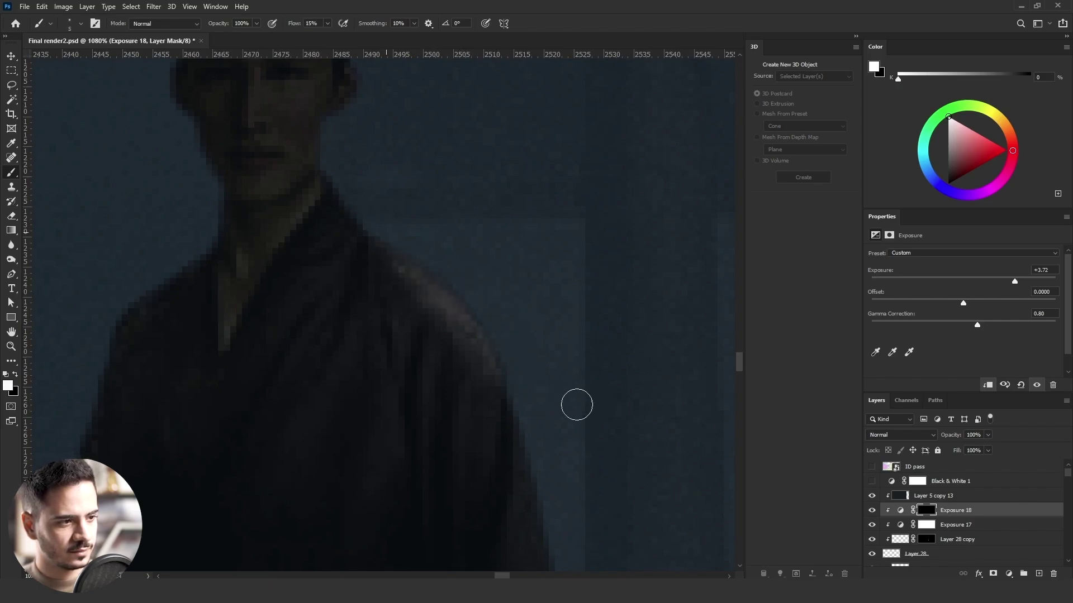
key(bracketleft)
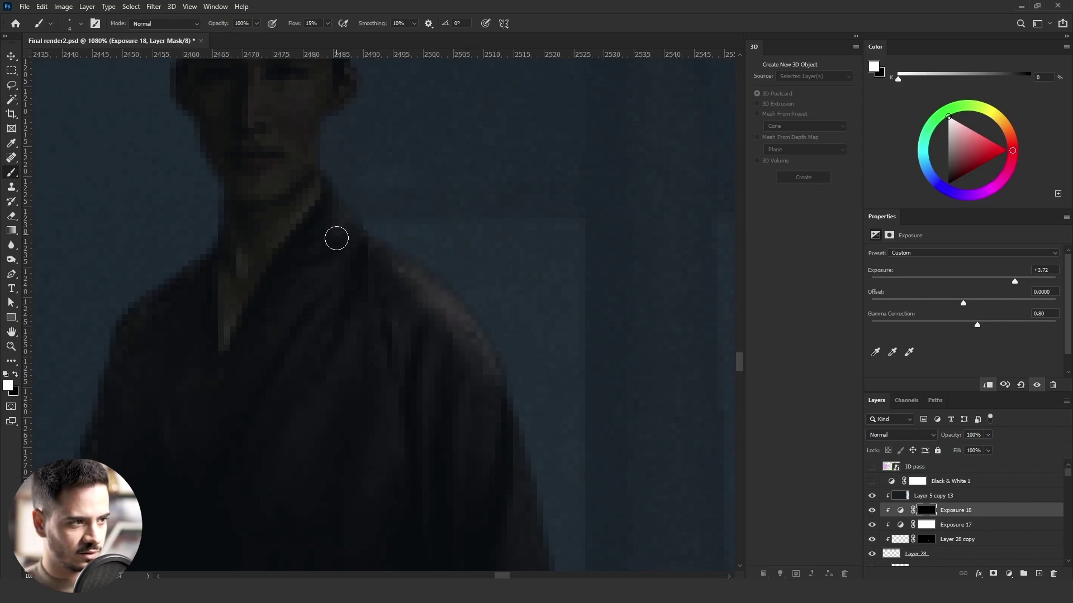
drag(359, 238, 381, 358)
drag(379, 283, 389, 285)
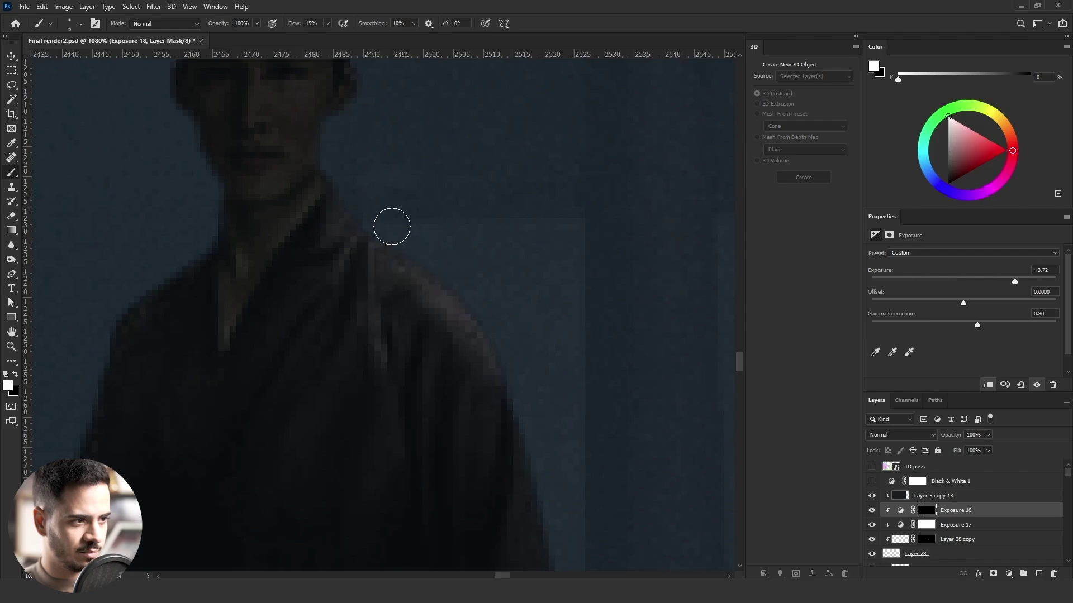
drag(568, 440, 497, 349)
scroll(496, 349, down, 2)
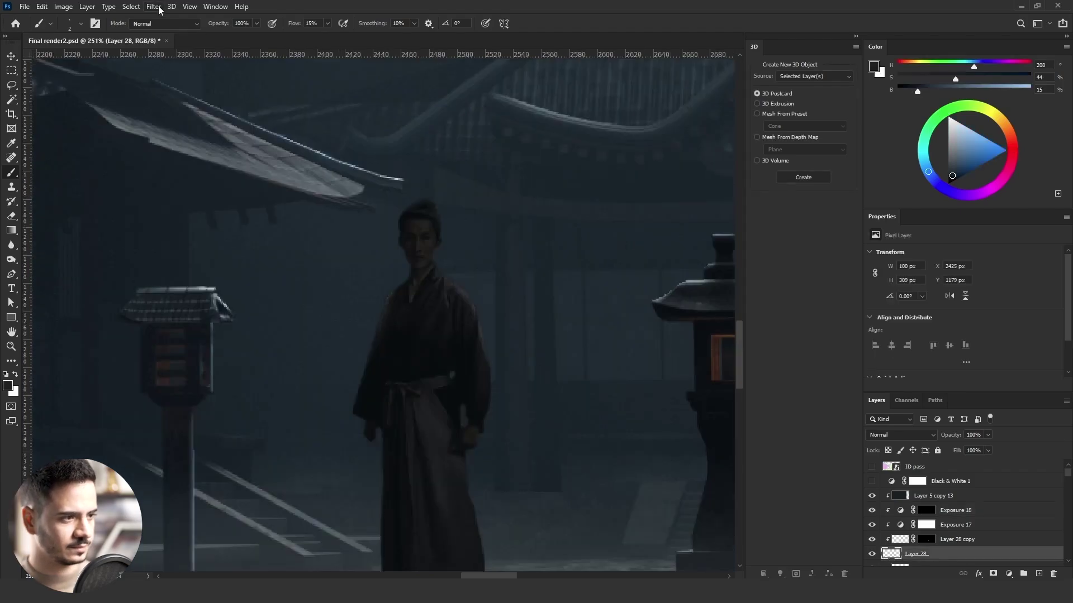
- Apply Reduce Noise to the figure on Layer 28 with strength 10, preserve details 3%, and colour noise and sharpening at 0%
click(153, 7)
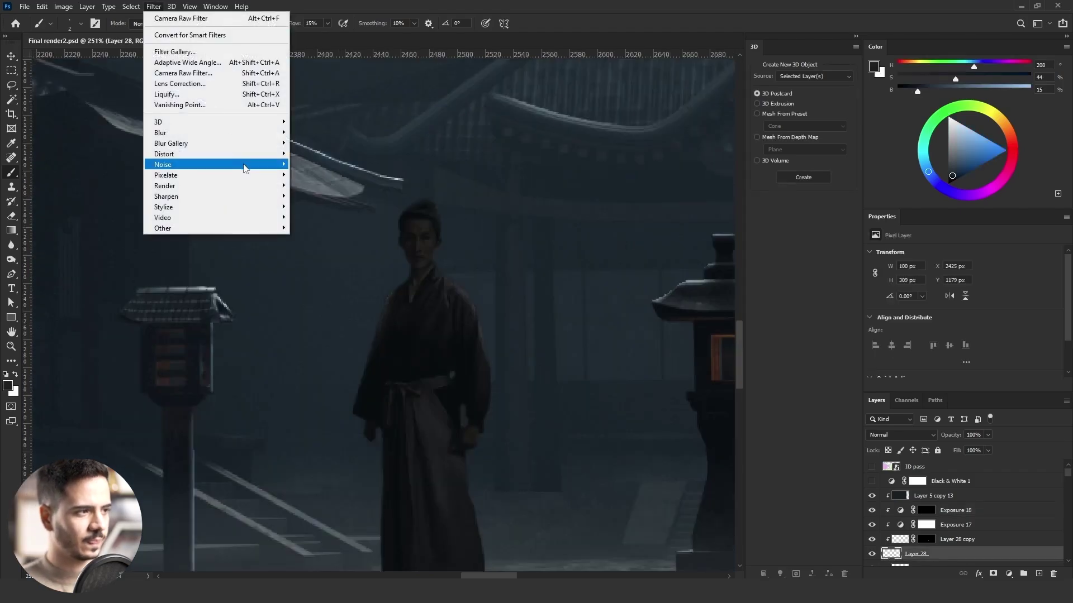
mouse_move(259, 165)
click(337, 207)
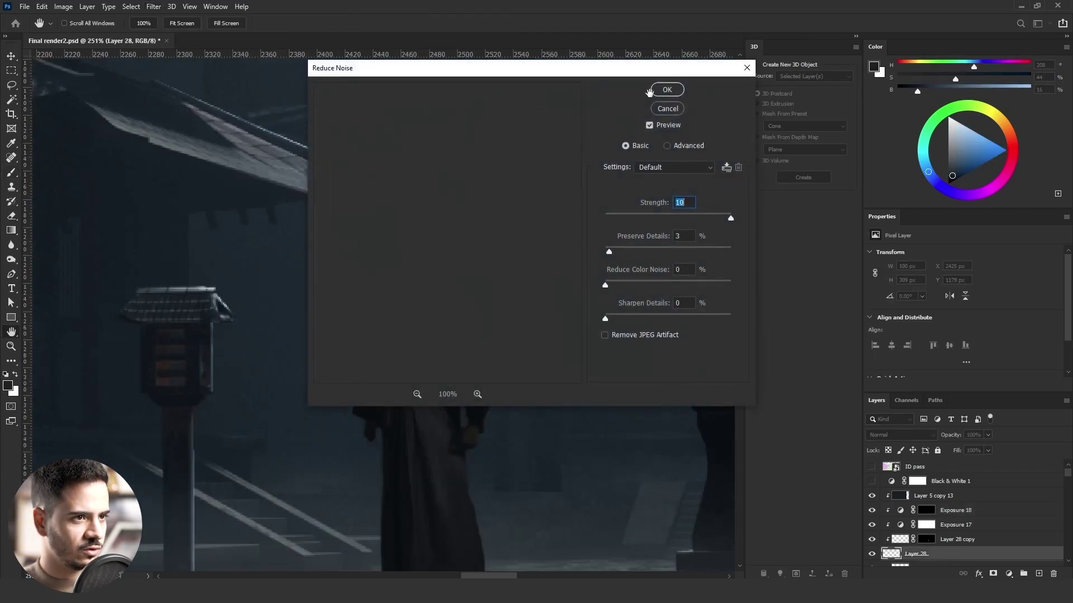
click(652, 90)
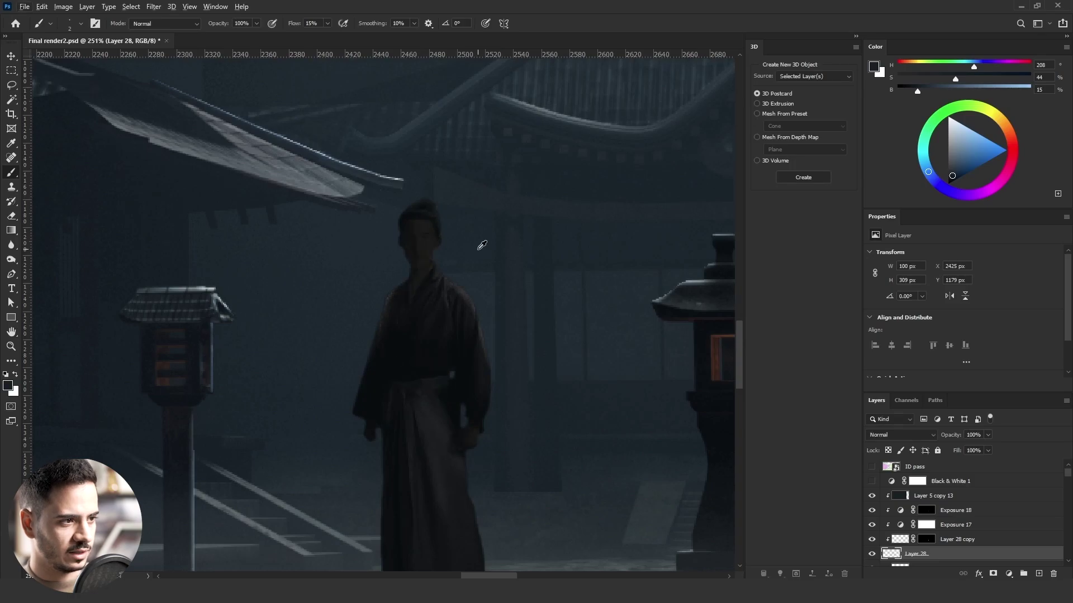
scroll(478, 250, down, 5)
scroll(478, 249, down, 2)
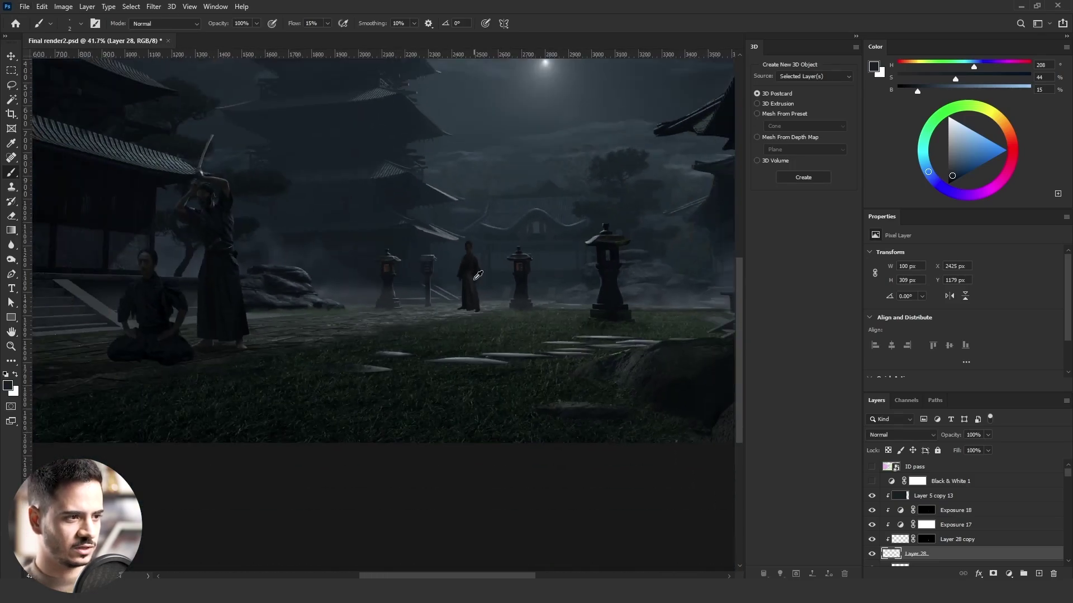
scroll(475, 278, up, 5)
scroll(476, 279, up, 1)
- Duplicate Layer 5 copy 13 in the figure's clipped stack, blend the copy as Lighten and place it above the original
click(937, 498)
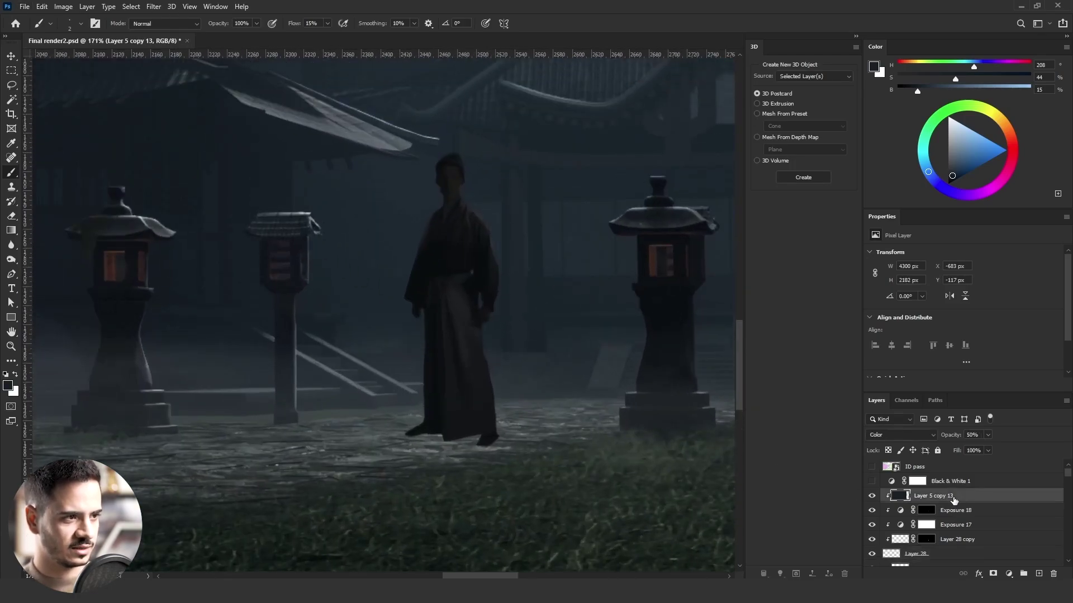
drag(938, 497, 954, 502)
click(892, 436)
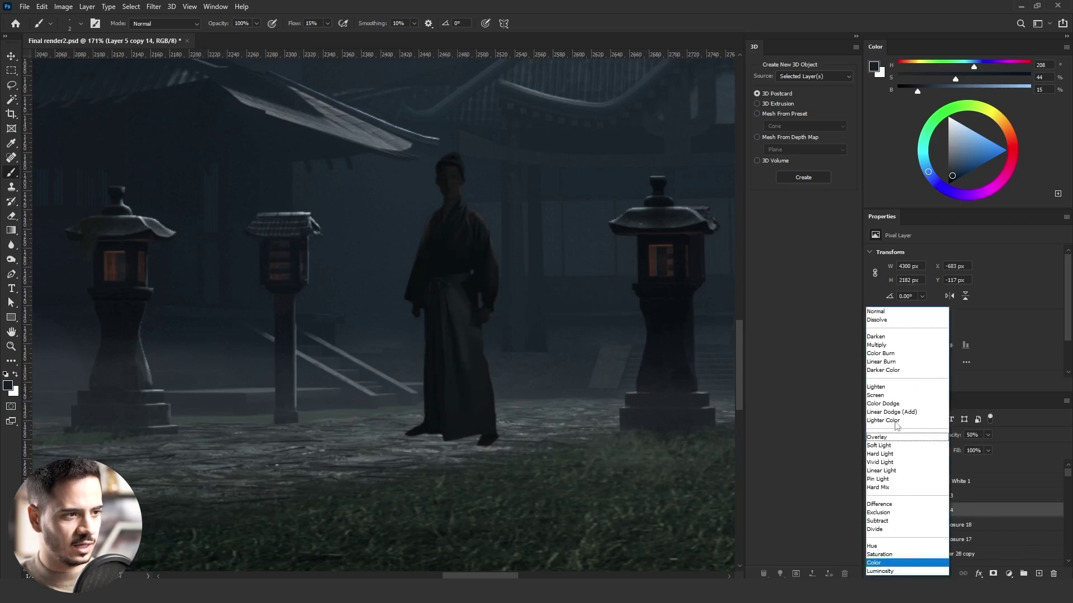
click(903, 387)
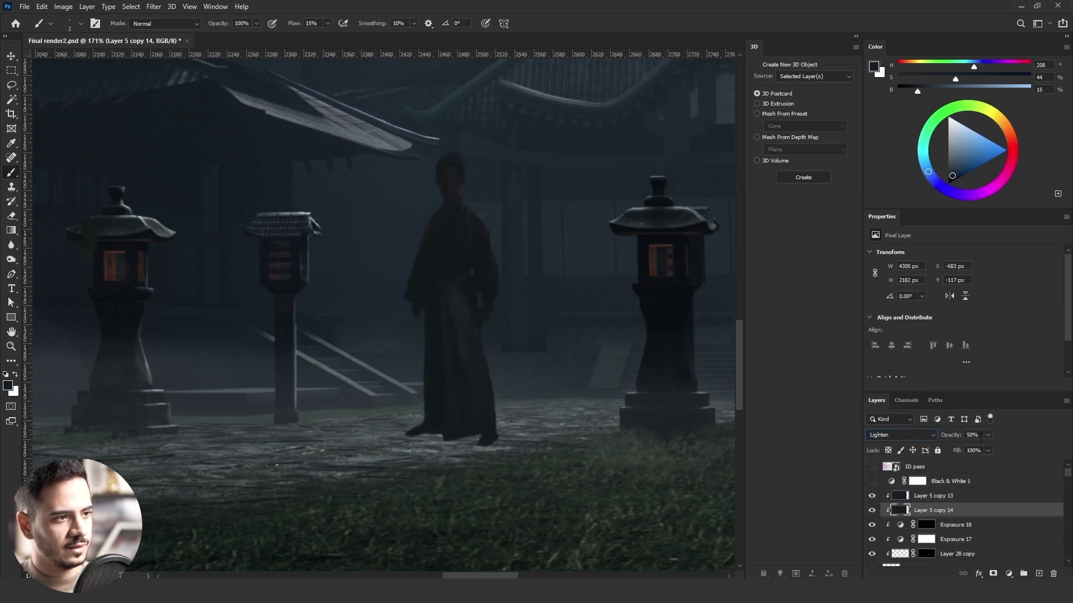
drag(946, 514, 927, 483)
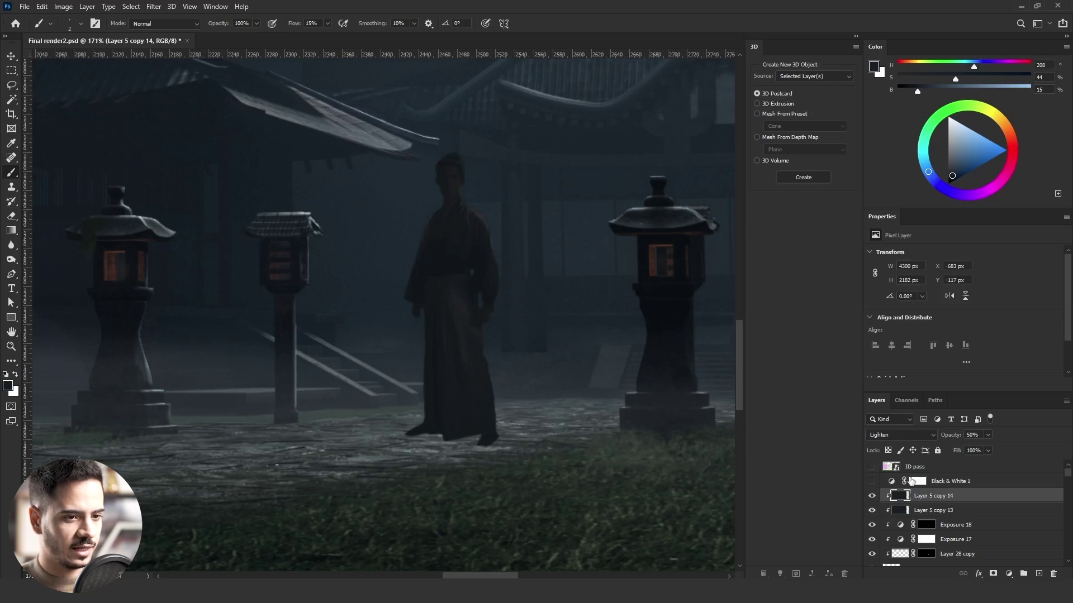
click(11, 348)
scroll(486, 332, down, 6)
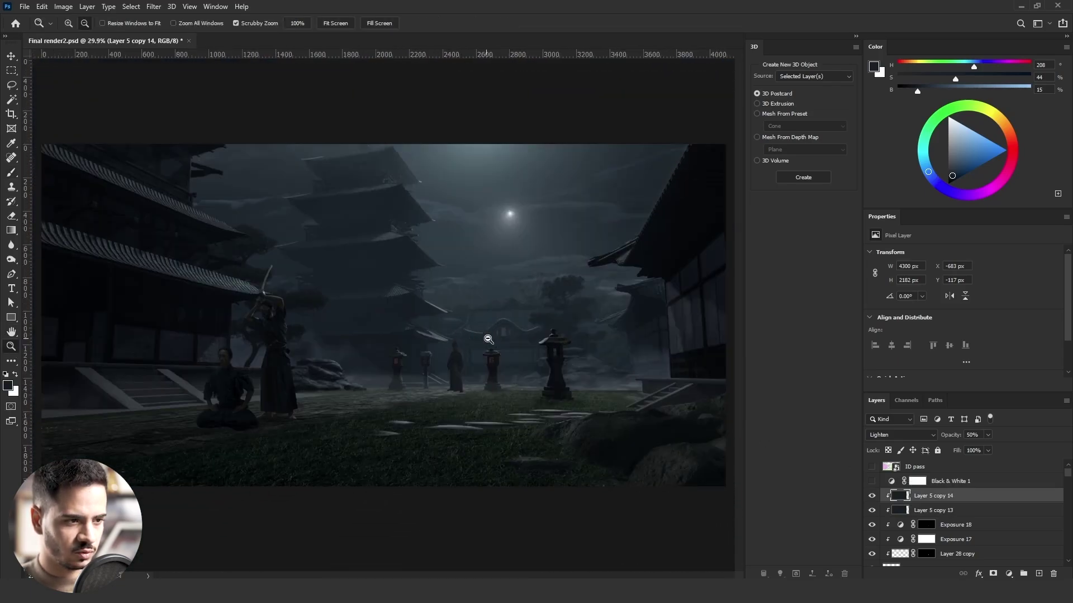
scroll(488, 340, up, 4)
- Change the blend mode of Layer 5 copy 14 to Screen and check the figure against the whole scene
click(889, 435)
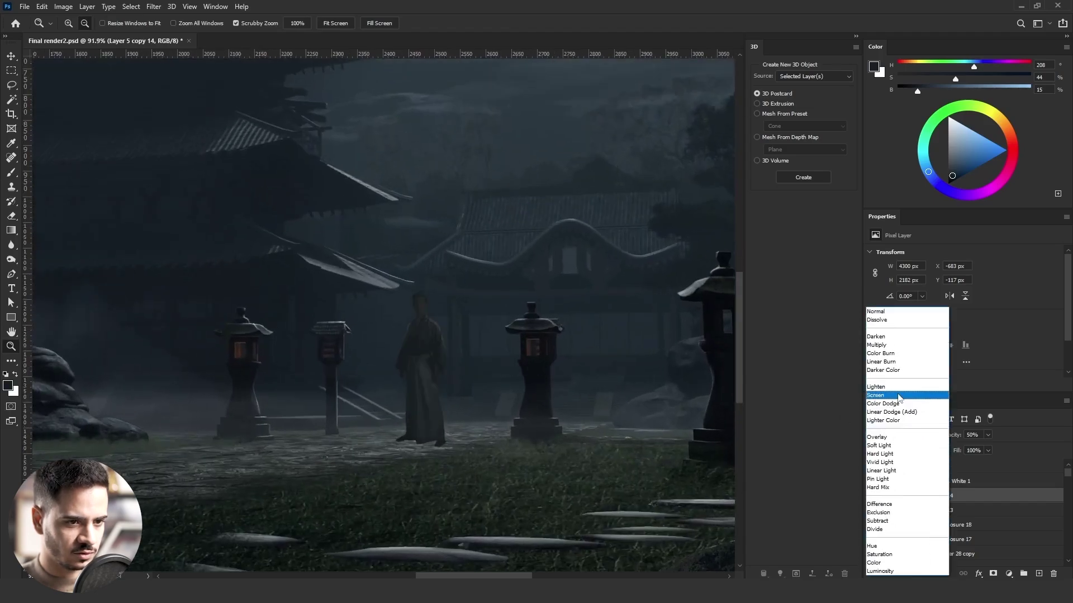
click(897, 395)
scroll(403, 387, down, 4)
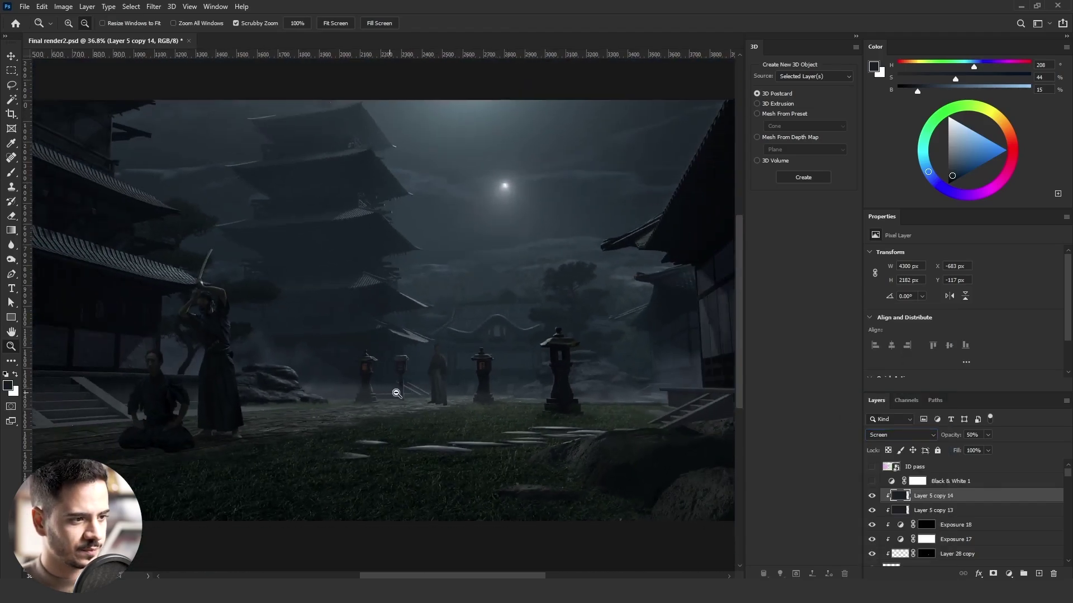
scroll(402, 388, up, 2)
scroll(440, 378, down, 3)
scroll(474, 373, up, 6)
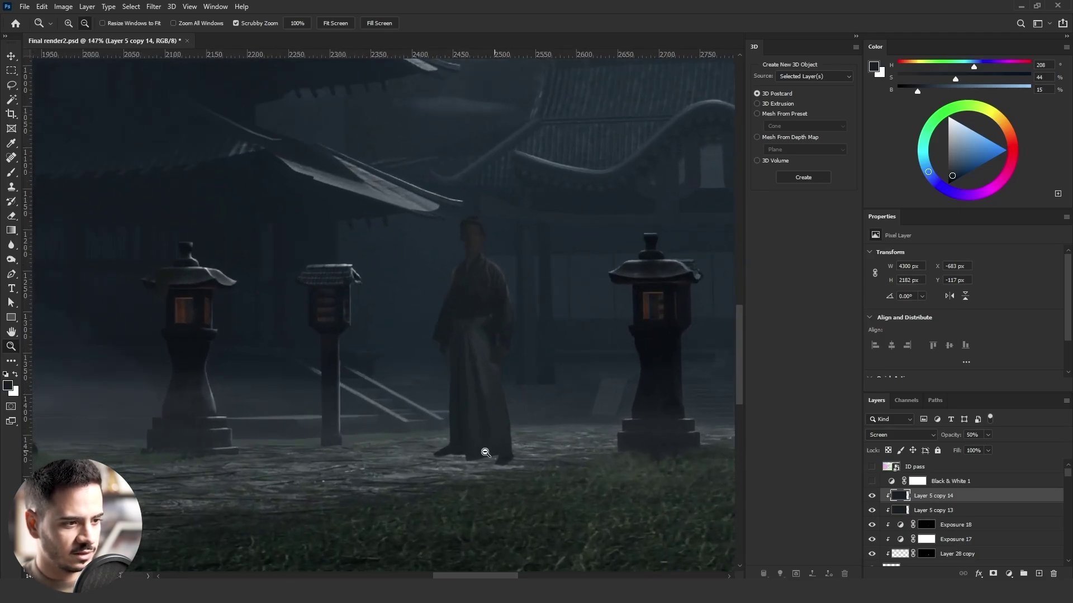
scroll(489, 450, up, 1)
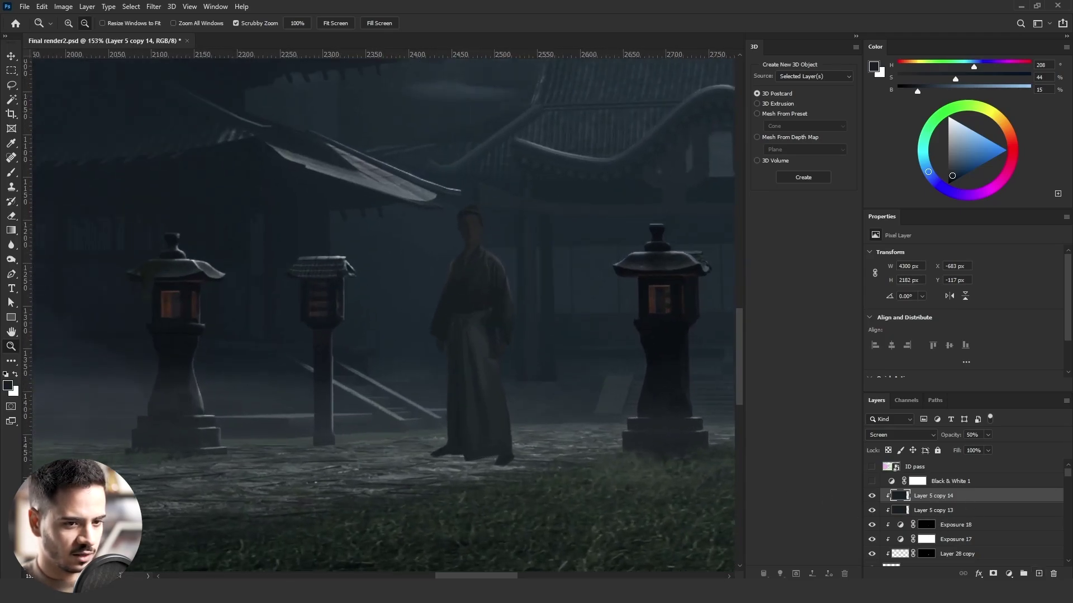
- Add a clipped layer above Layer 5 copy 14 and set up a flattened elliptical soft brush with 0% hardness
click(1039, 574)
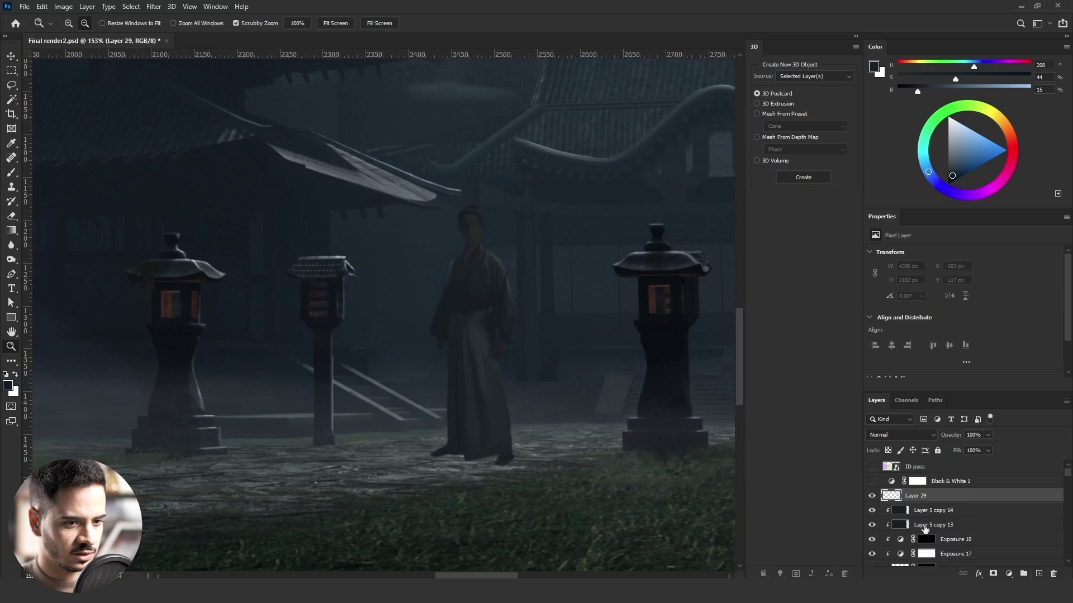
click(7, 172)
click(79, 27)
click(42, 151)
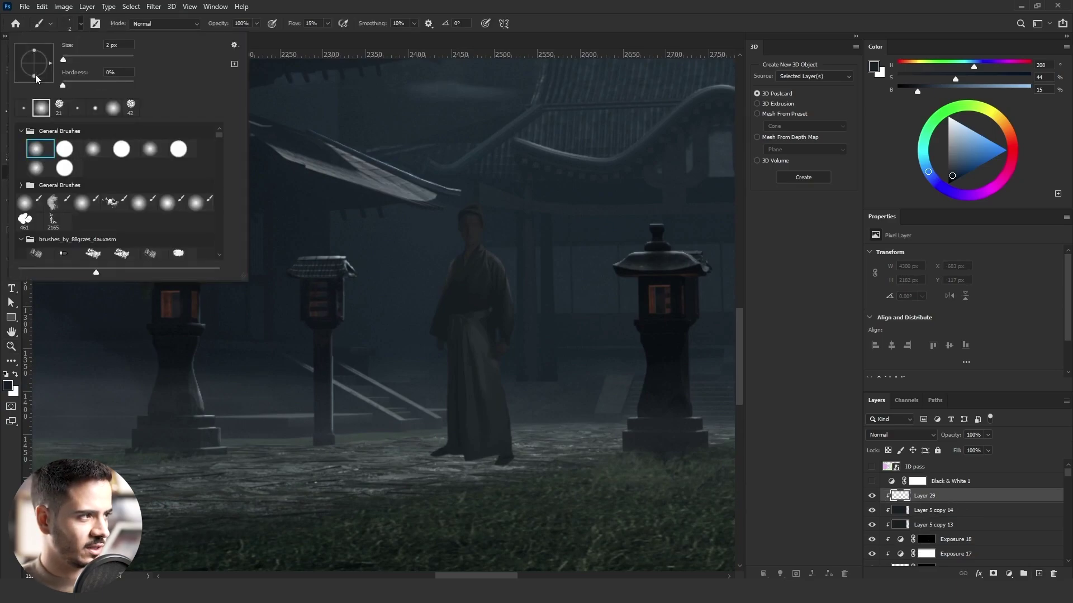
drag(35, 77, 41, 63)
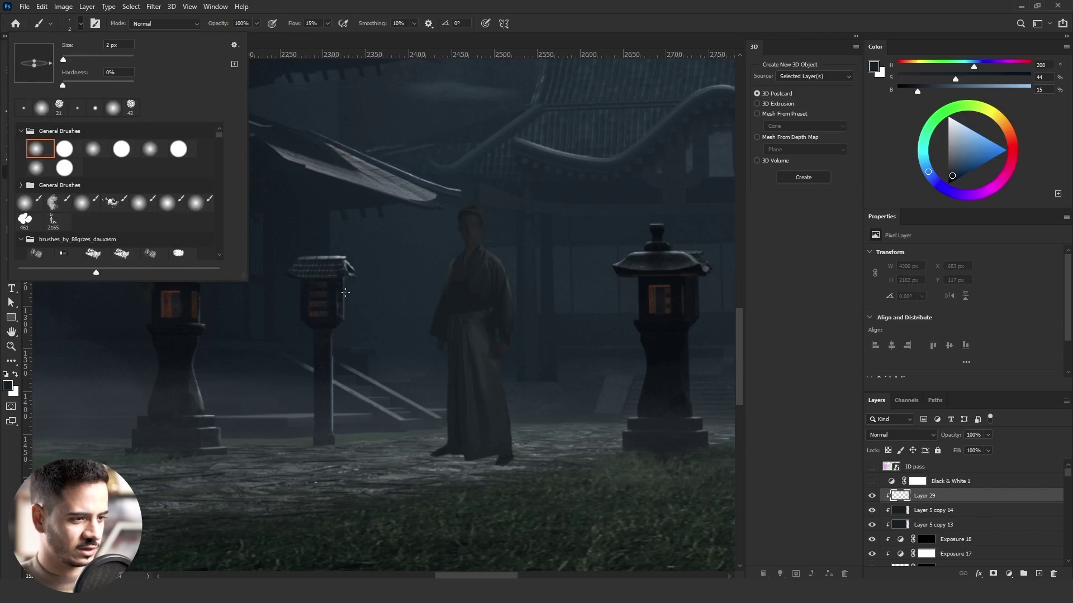
- Sample the blue-grey haze near the ground and paint soft mist over the figure's lower robe on Layer 29
drag(482, 370, 642, 362)
alt+click(585, 406)
drag(566, 420, 617, 420)
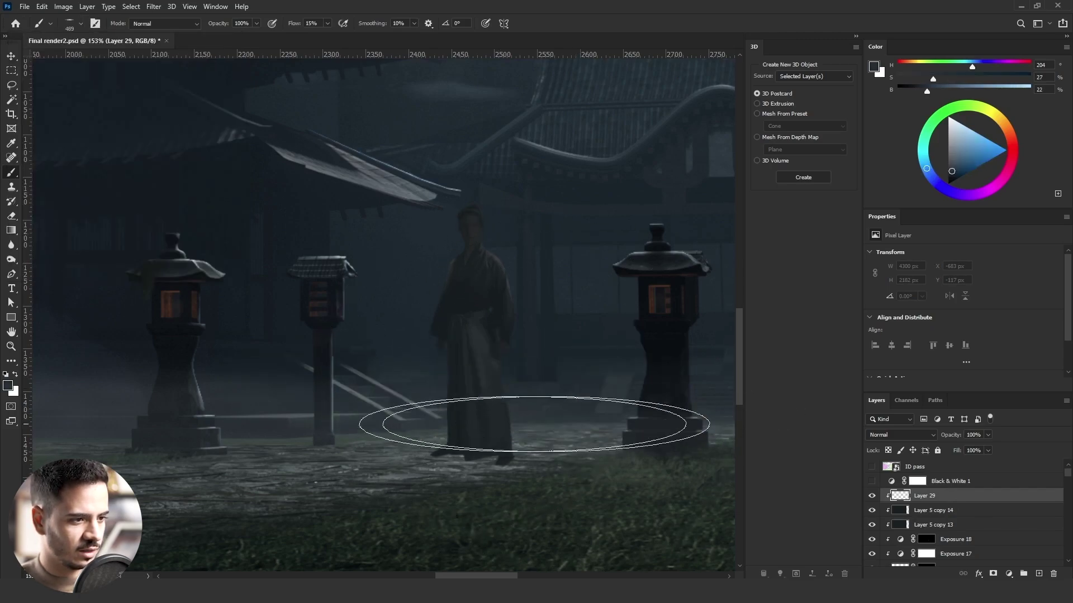
mouse_move(502, 427)
mouse_down()
mouse_move(397, 419)
mouse_move(497, 428)
mouse_up()
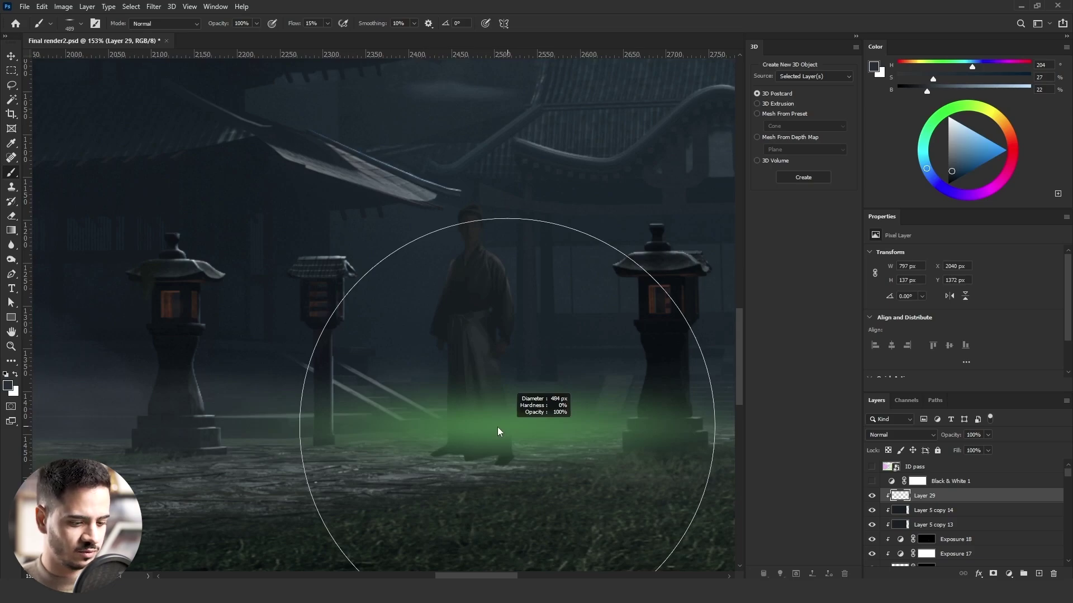
drag(497, 427, 465, 427)
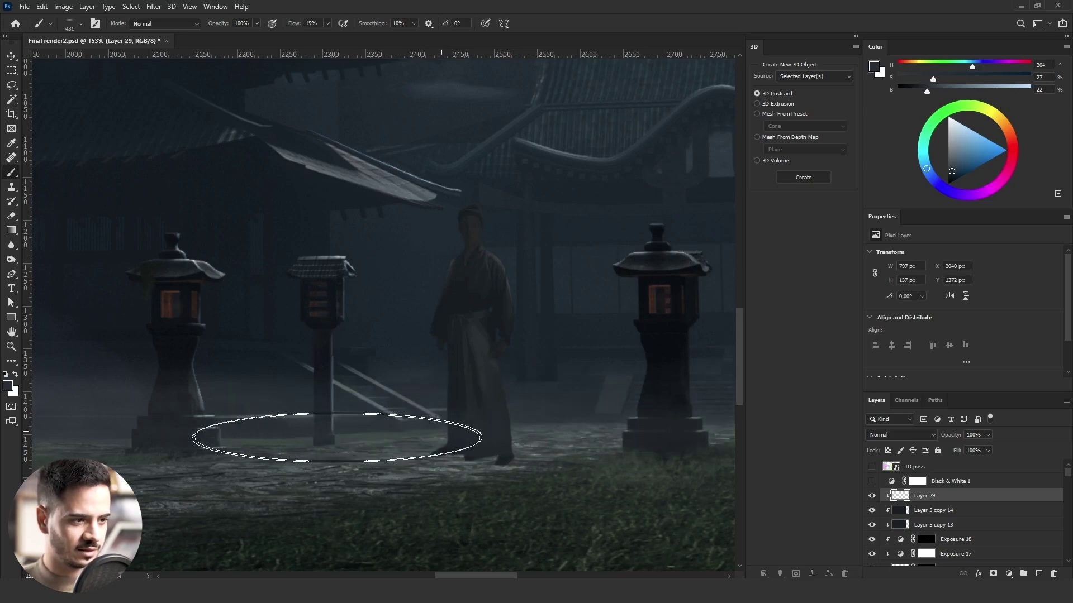
mouse_move(335, 438)
mouse_down()
mouse_move(630, 441)
mouse_move(331, 434)
mouse_up()
- Extend the clipped mist across the figure's feet and skirt, resampling a darker blue-grey from the background haze
scroll(528, 440, down, 6)
scroll(302, 435, down, 5)
scroll(455, 432, up, 2)
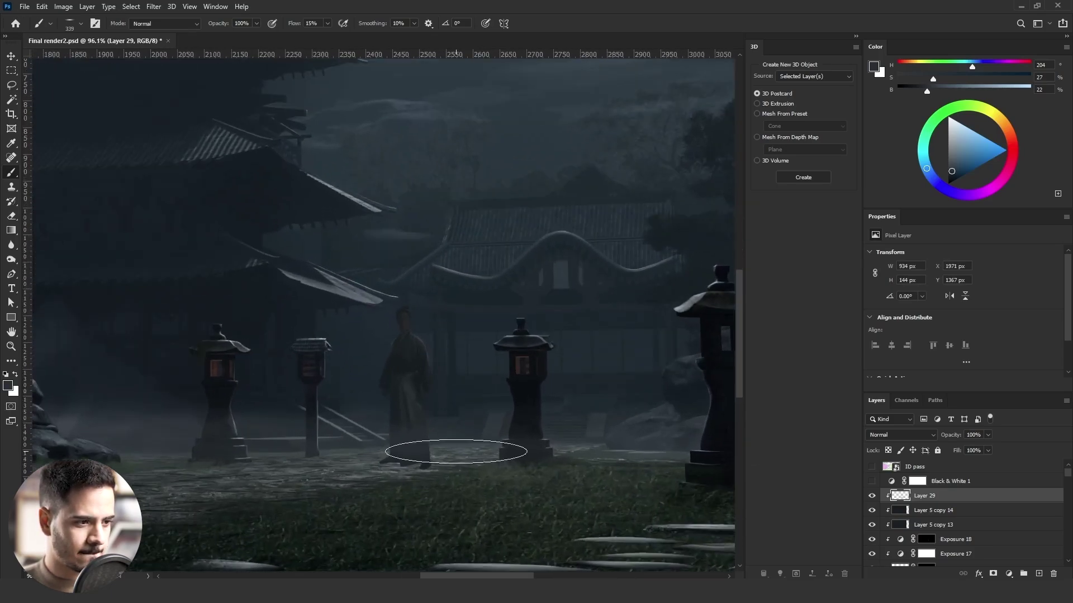
drag(395, 447, 652, 471)
scroll(498, 418, up, 1)
drag(498, 418, 414, 423)
alt+click(501, 390)
drag(484, 394, 449, 399)
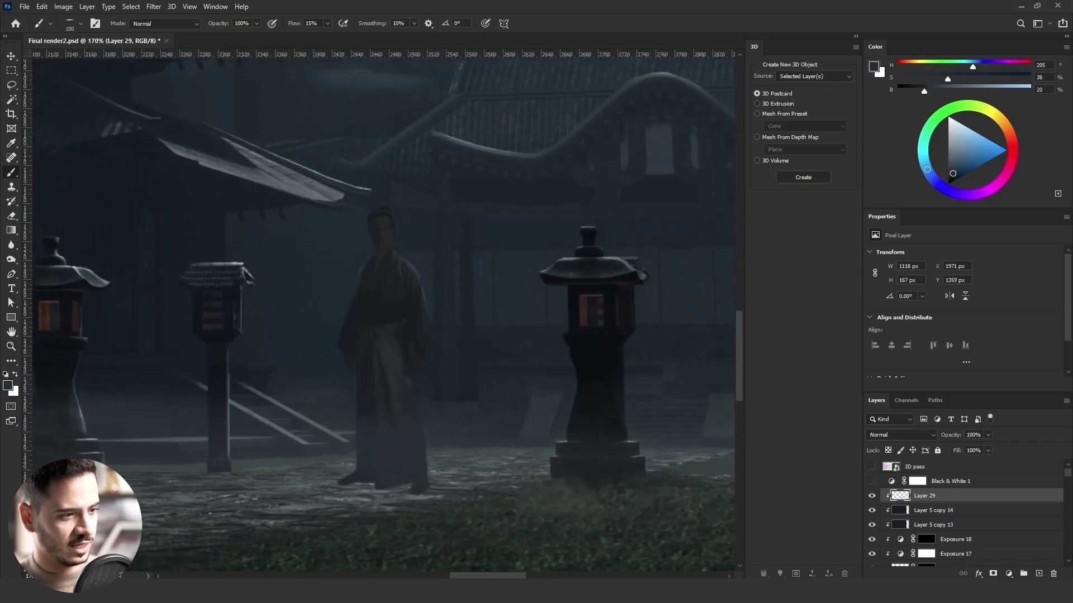
- Add a new unclipped layer above Layer 29 and brush faint mist around the figure's legs
click(1038, 573)
drag(335, 409, 314, 412)
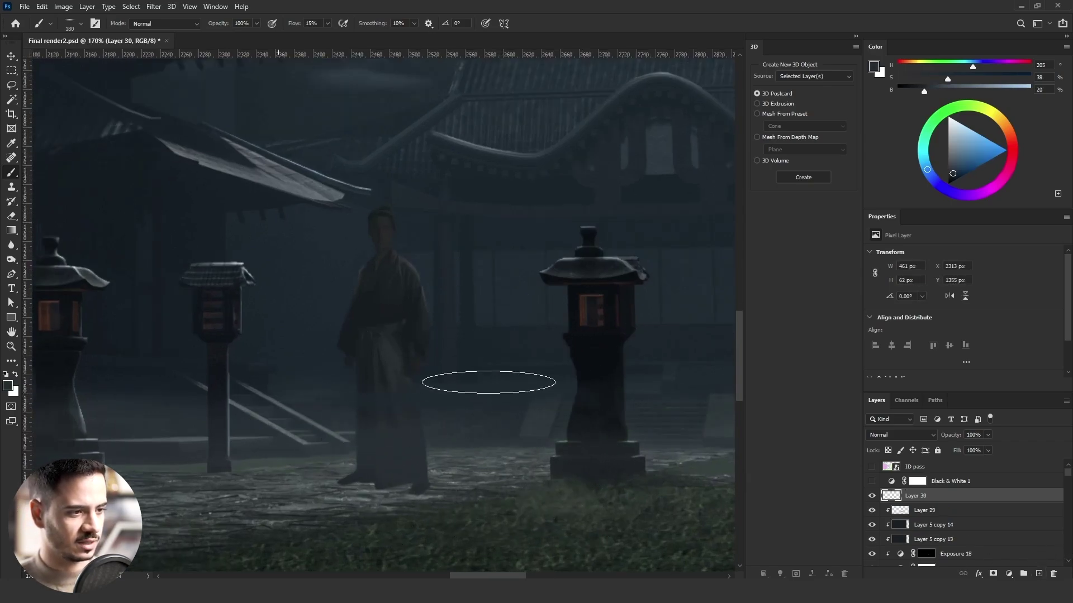
right_click(505, 378)
drag(435, 384, 510, 386)
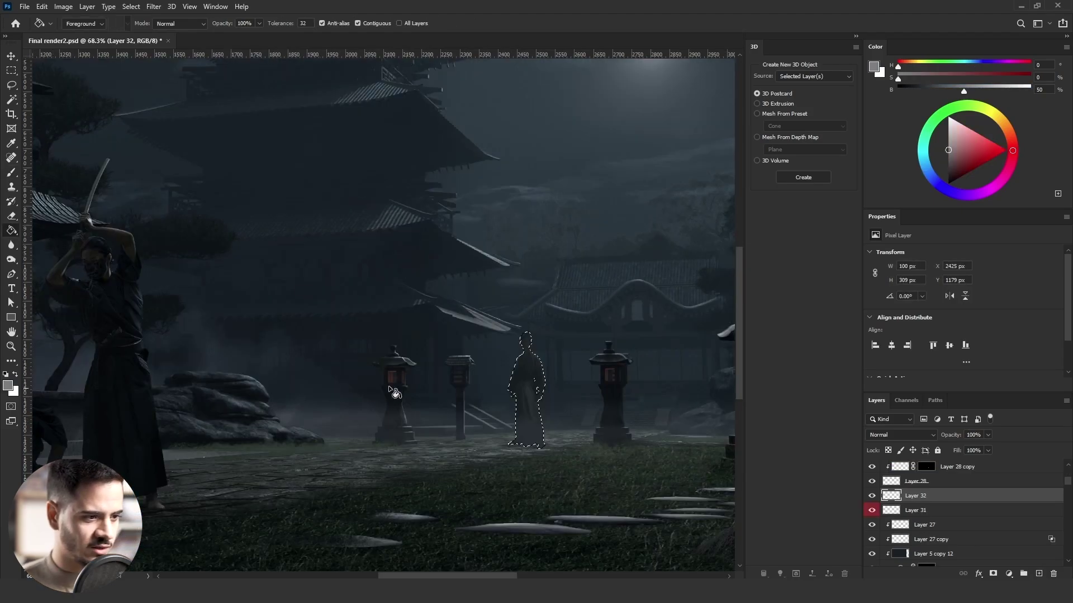
- Transform the grey figure silhouette on Layer 32 into a flattened, skewed cast shadow on the path from the feet
click(11, 87)
key(ctrl+t)
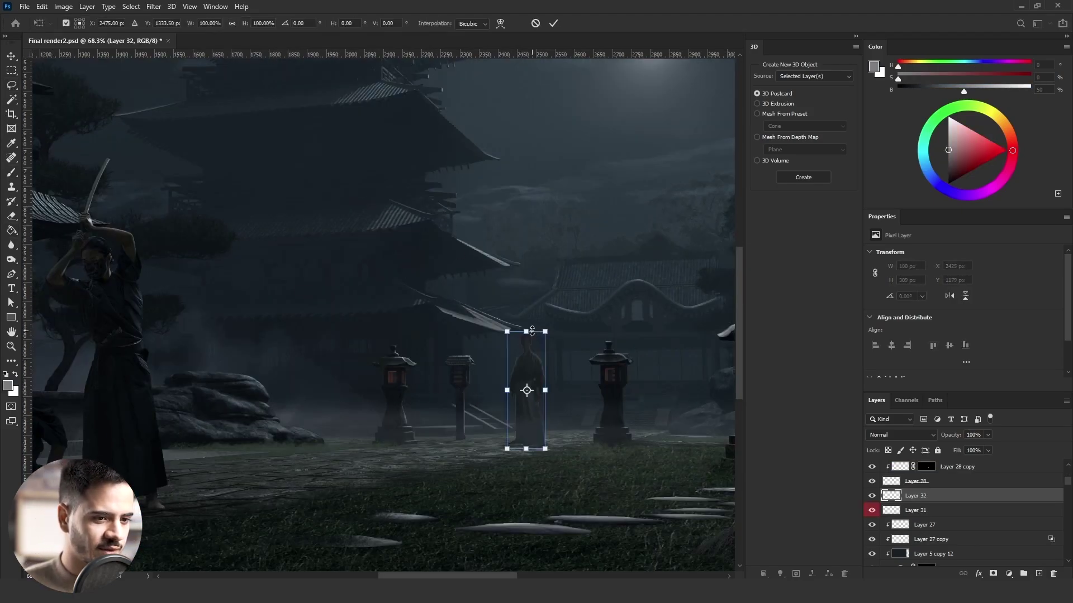
drag(526, 331, 418, 470)
drag(518, 450, 519, 453)
key(Return)
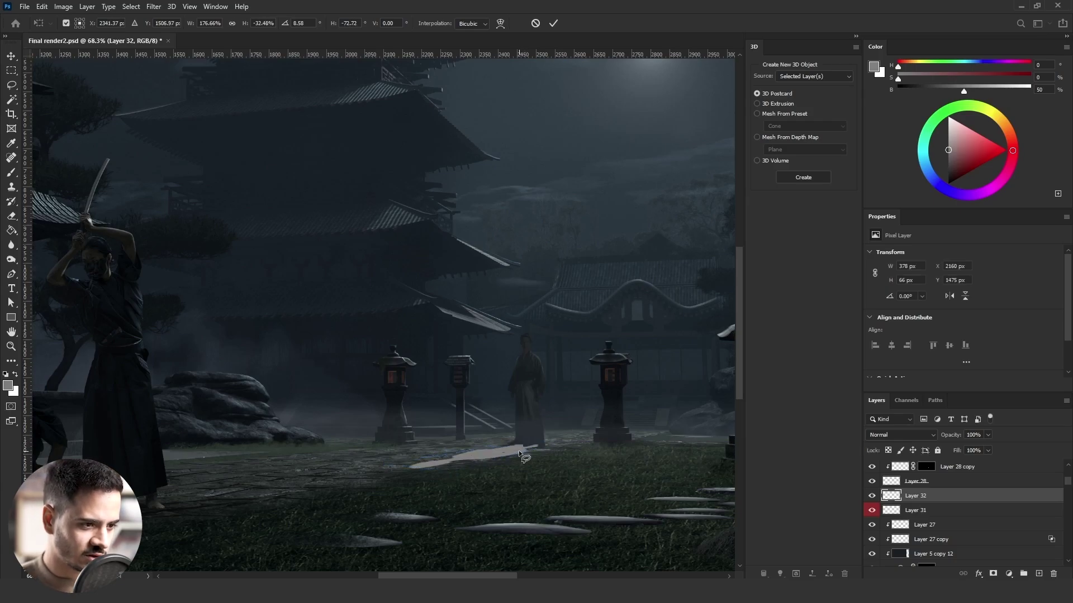
- Set the blend mode of the cast shadow on Layer 32 to Multiply
key(l)
click(902, 437)
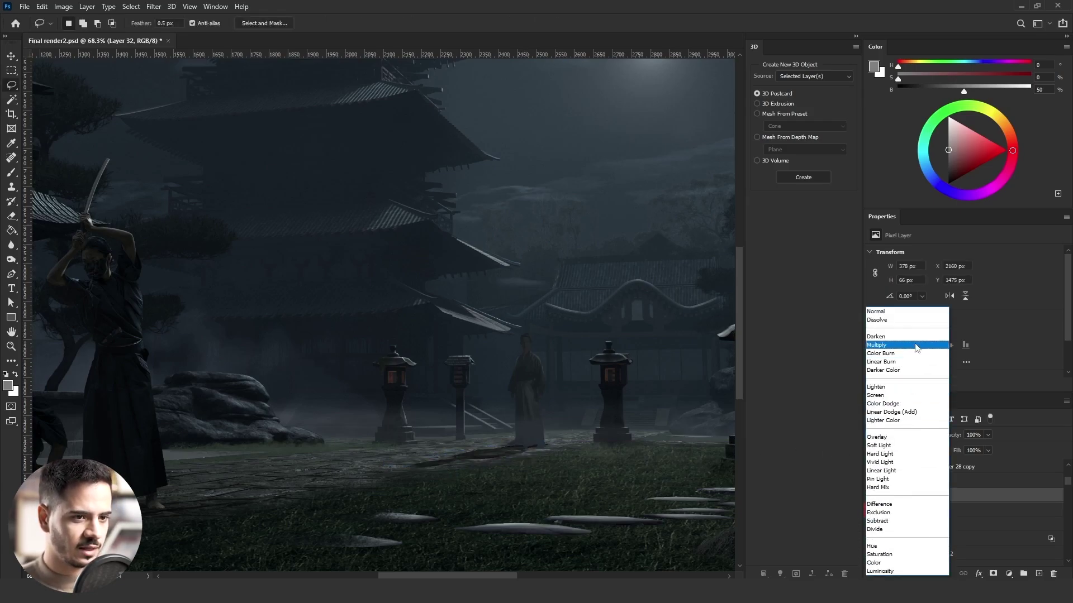
click(876, 345)
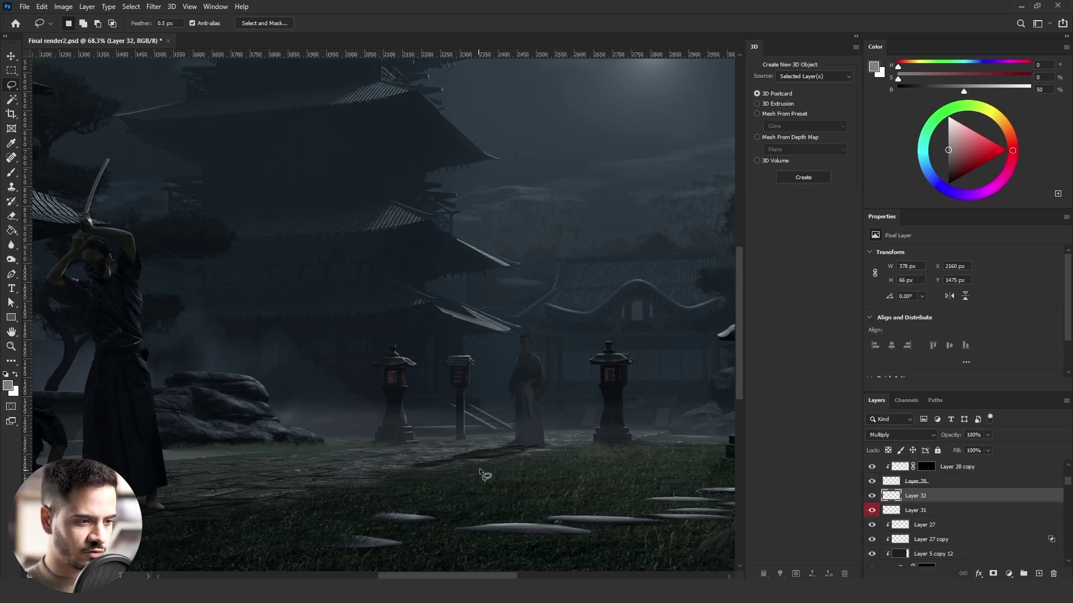
scroll(480, 475, up, 5)
scroll(945, 509, up, 1)
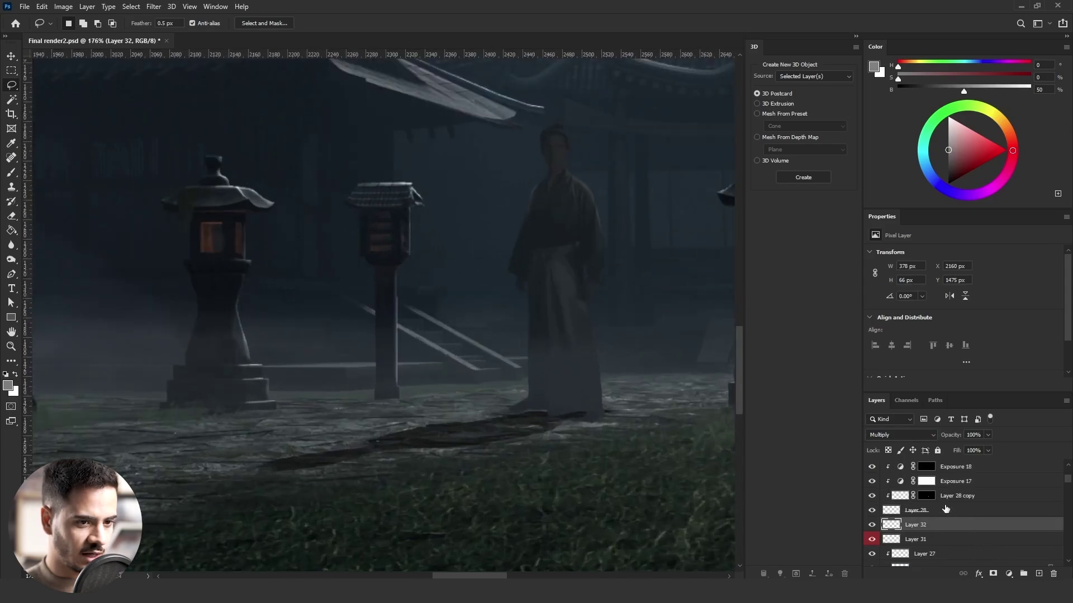
- Duplicate Layer 5 copy 13 directly above the shadow layer and clip the copy to Layer 32
scroll(946, 509, up, 2)
click(963, 485)
drag(964, 486, 944, 553)
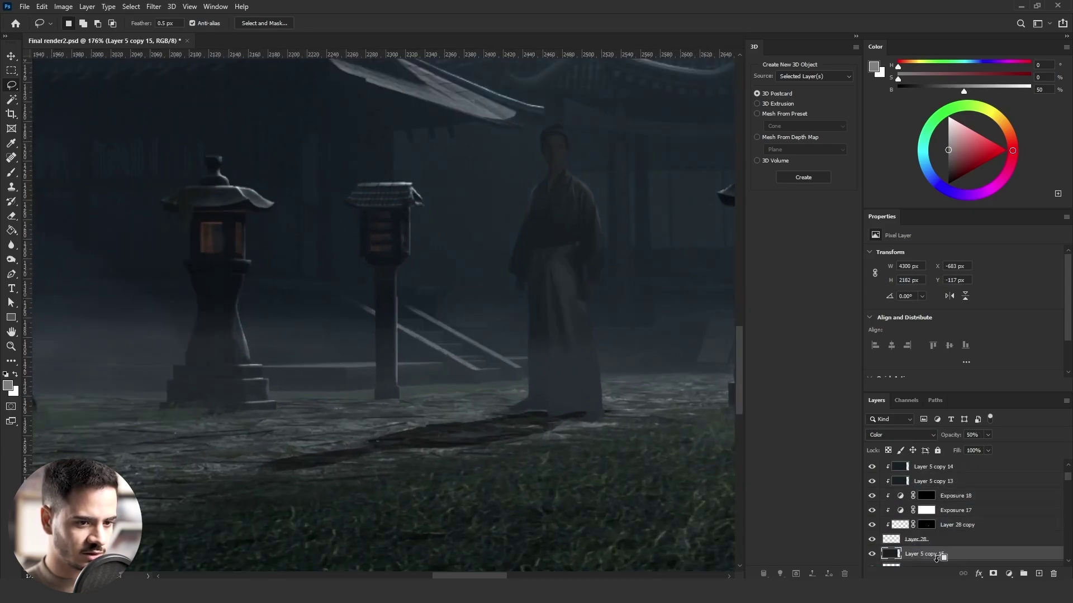
alt+click(937, 559)
scroll(930, 556, down, 1)
- Add a clipped Hue/Saturation adjustment above Layer 32 with lightness +42 and set its blend mode to Color
click(944, 526)
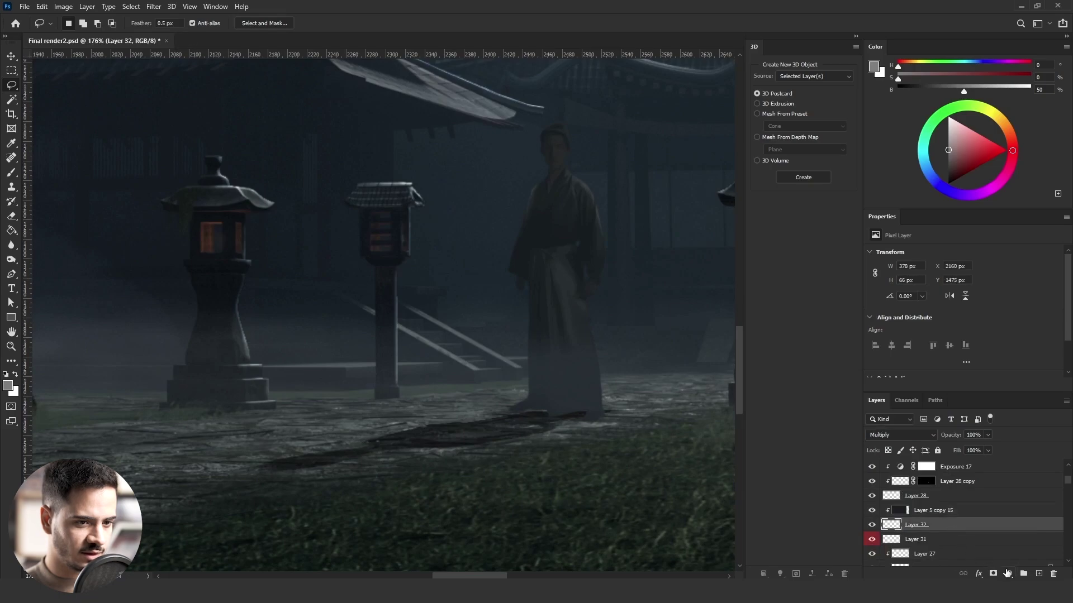
click(1008, 574)
click(1006, 464)
click(1042, 328)
scroll(1042, 328, up, 5)
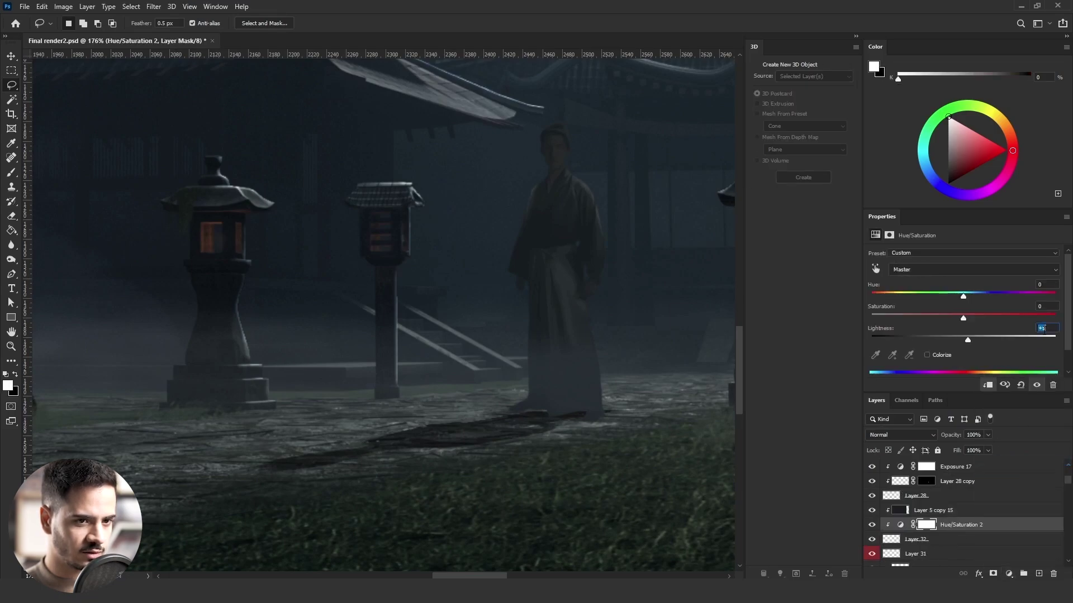
scroll(1042, 328, up, 20)
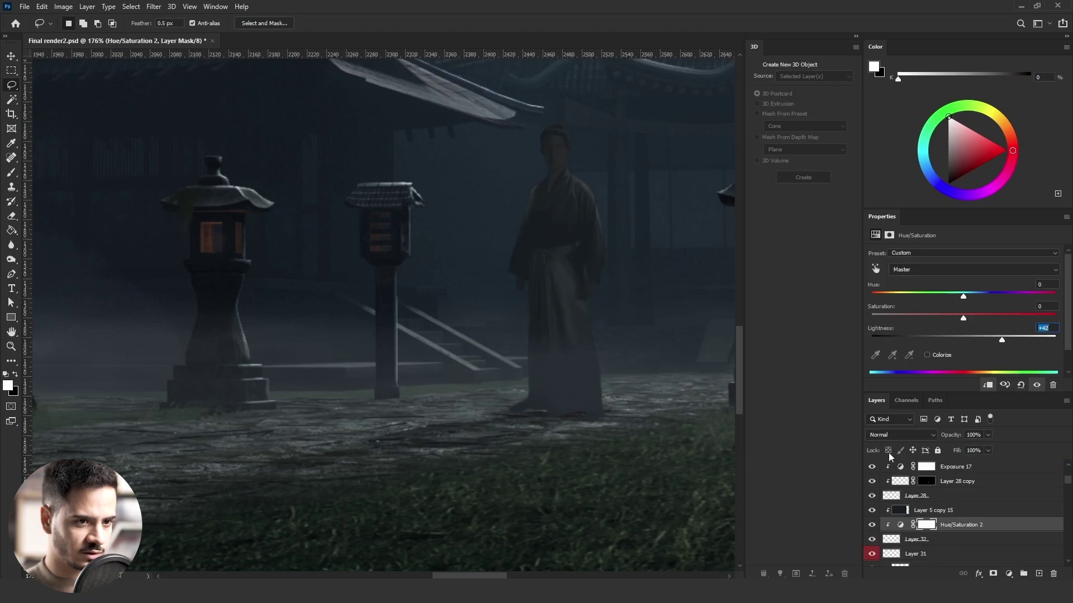
click(899, 434)
click(888, 563)
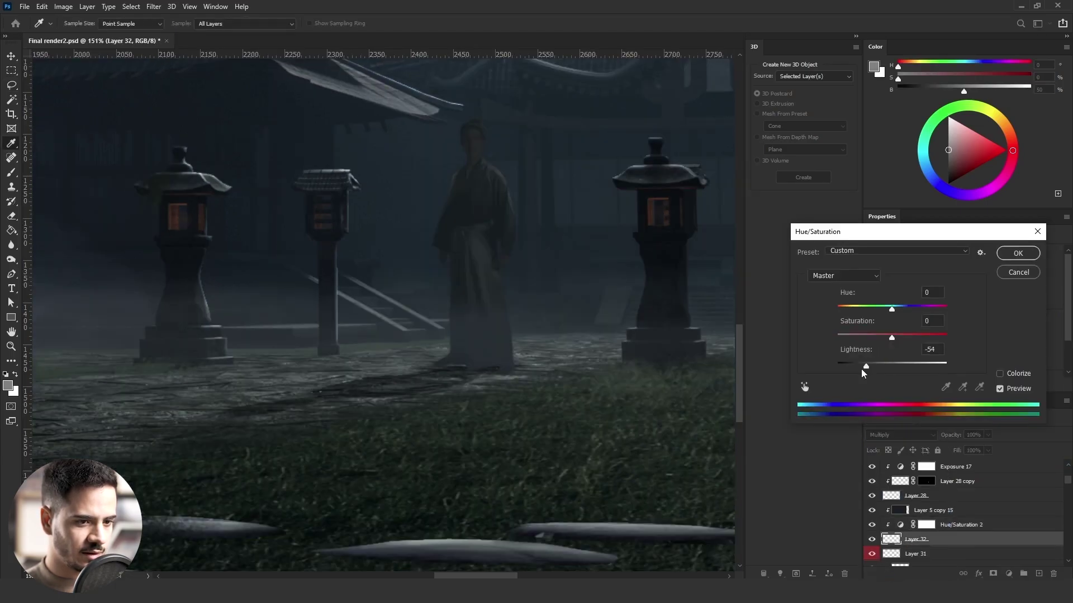
- Darken the cast shadow on Layer 32 directly with Hue/Saturation by strongly lowering its lightness
drag(856, 370, 837, 374)
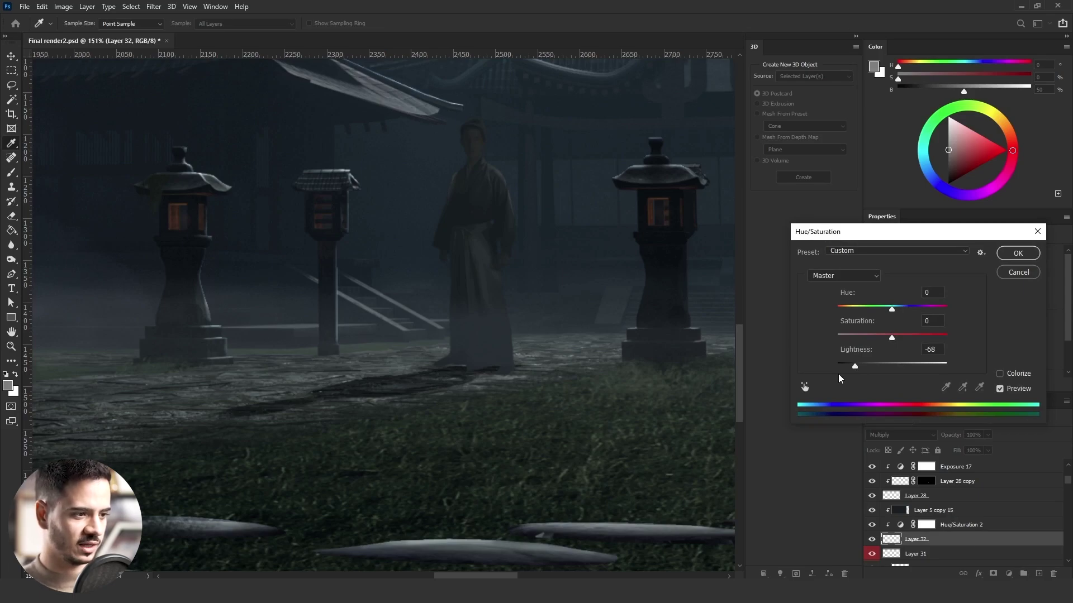
drag(838, 375, 832, 374)
click(1002, 257)
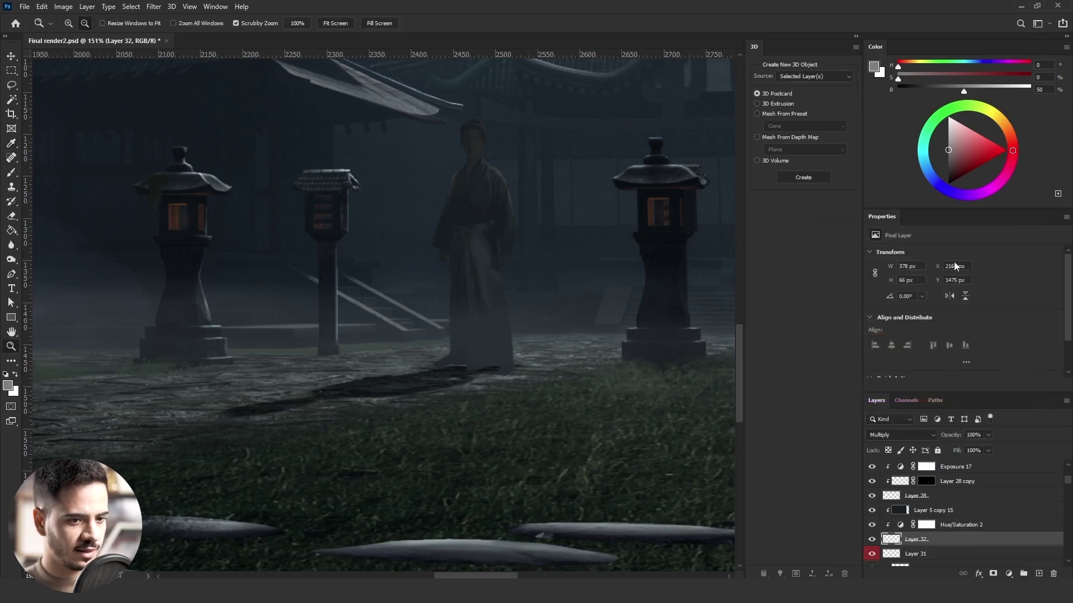
key(ctrl+l)
drag(710, 386, 749, 383)
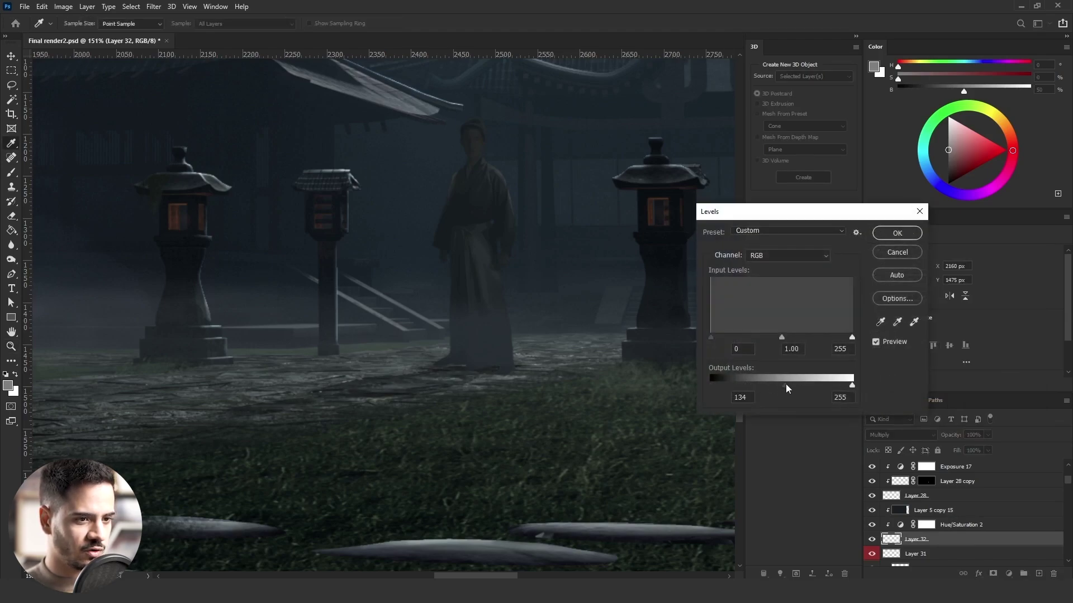
click(897, 252)
key(z)
- Add a new clipped layer directly above the Hue/Saturation 2 adjustment in the cast shadow's clipping stack
click(1039, 573)
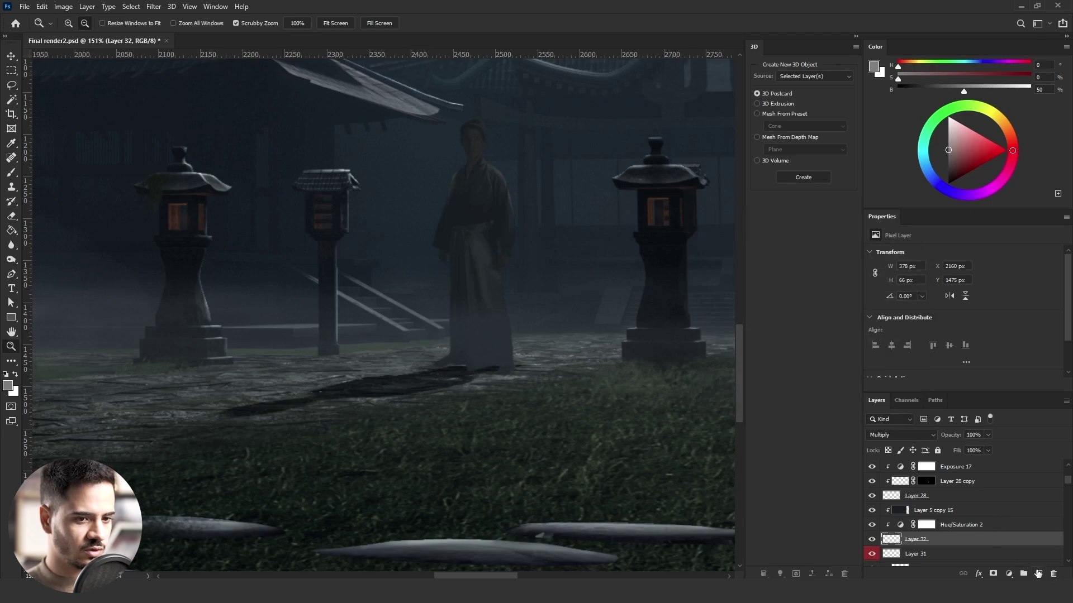
key(ctrl+alt+g)
drag(954, 540, 939, 521)
- Set the blend mode of the cast shadow on Layer 32 to Normal
click(930, 556)
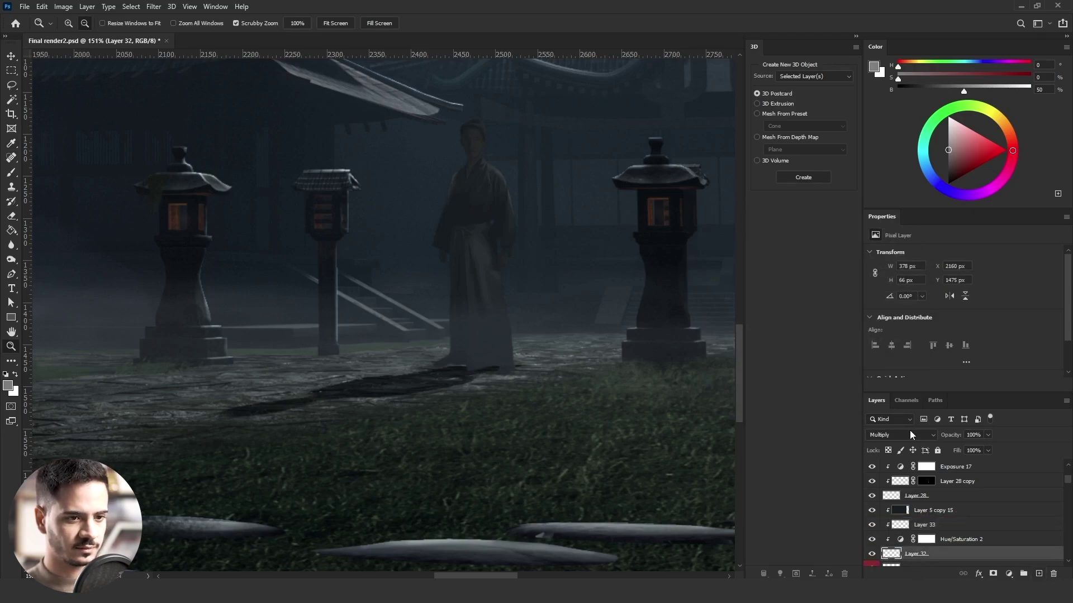
click(906, 435)
click(894, 310)
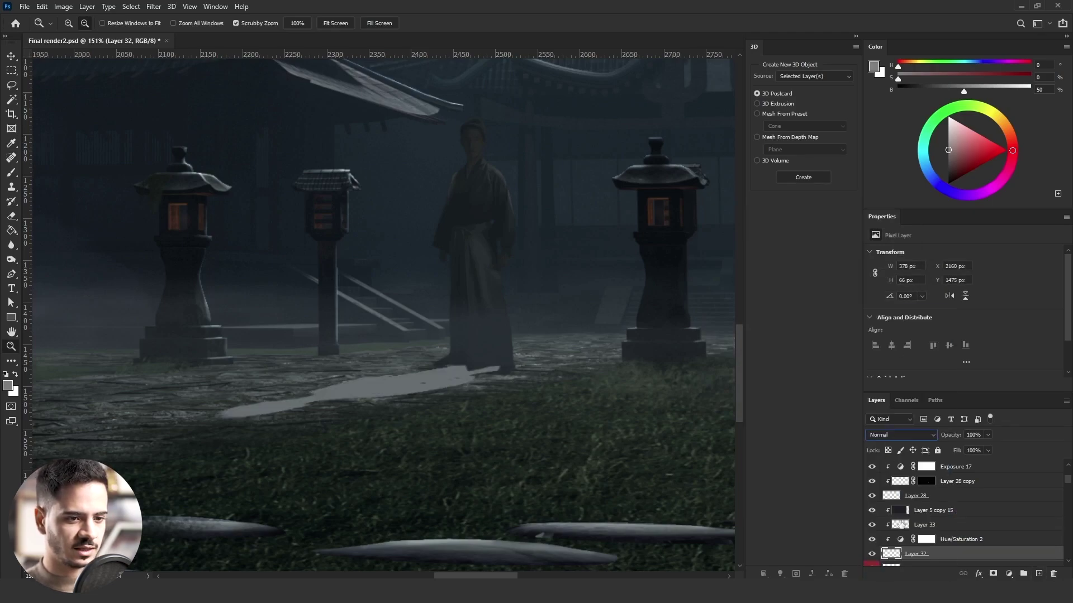
- Split the black Blend If slider for the underlying layer on Layer 32 to 0 / 70
double_click(948, 560)
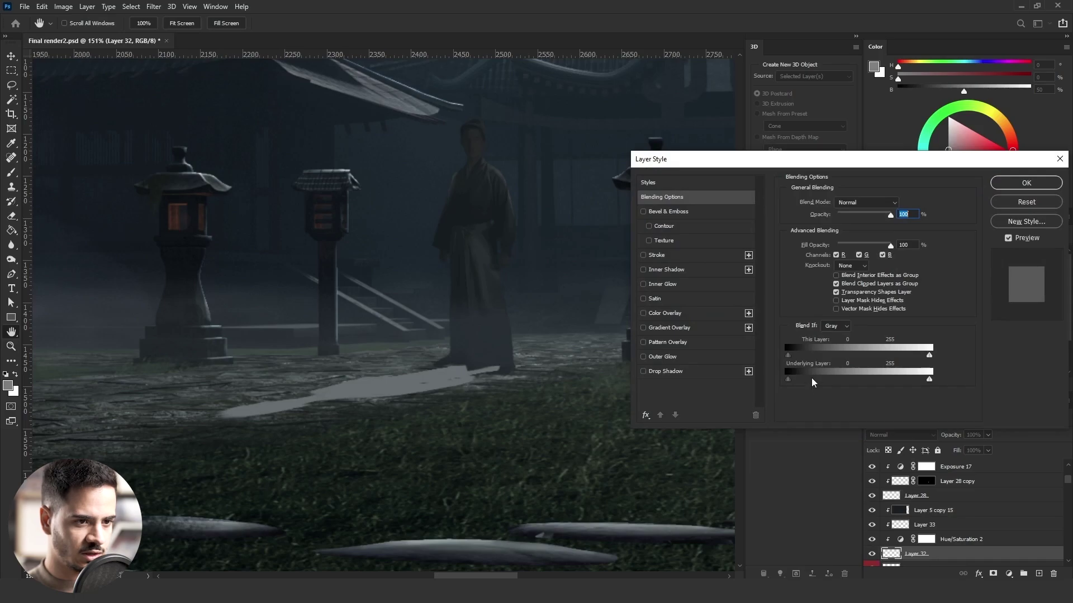
mouse_move(927, 380)
alt+mouse_down()
mouse_move(788, 380)
mouse_move(934, 373)
alt+mouse_up()
alt+drag(788, 379, 833, 378)
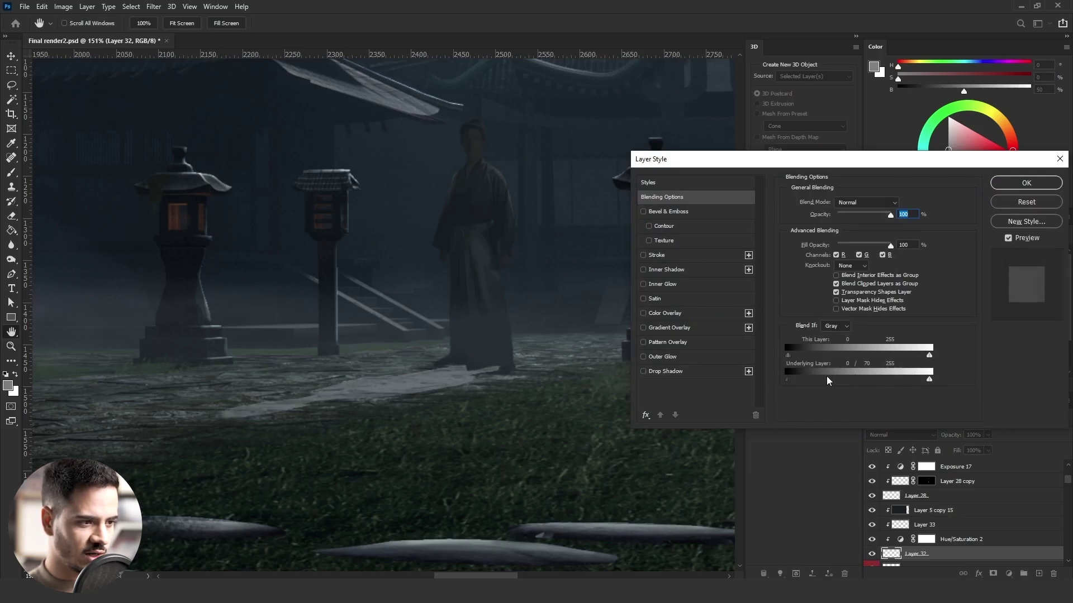
click(1026, 183)
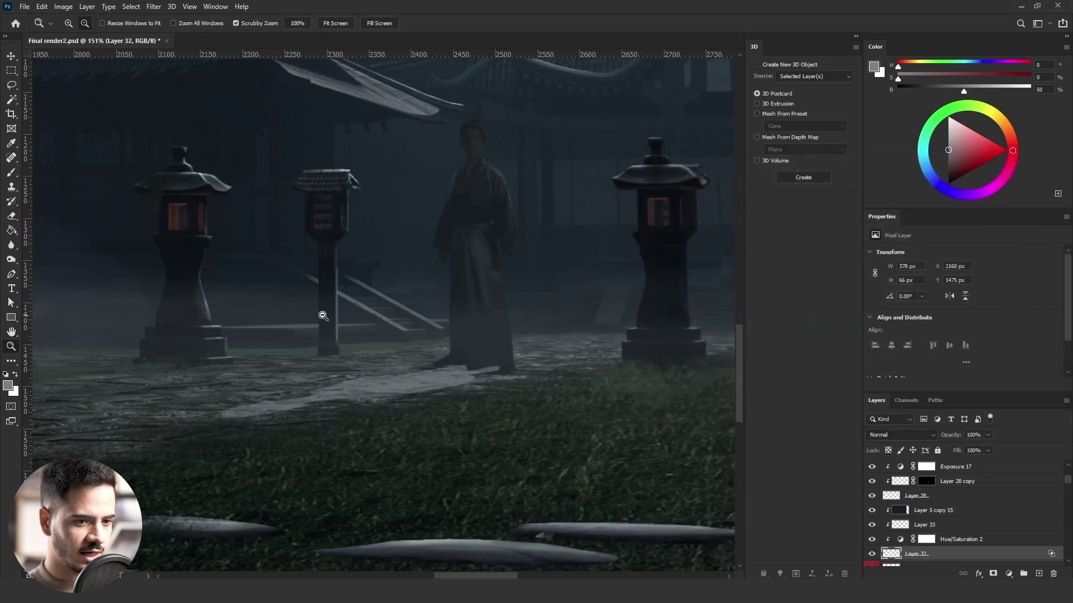
- With the Gradient tool active, sample the dark blue-grey at the figure's feet as foreground colour and lower its brightness to 13%
click(12, 229)
click(62, 233)
alt+click(466, 358)
alt+drag(464, 361, 460, 361)
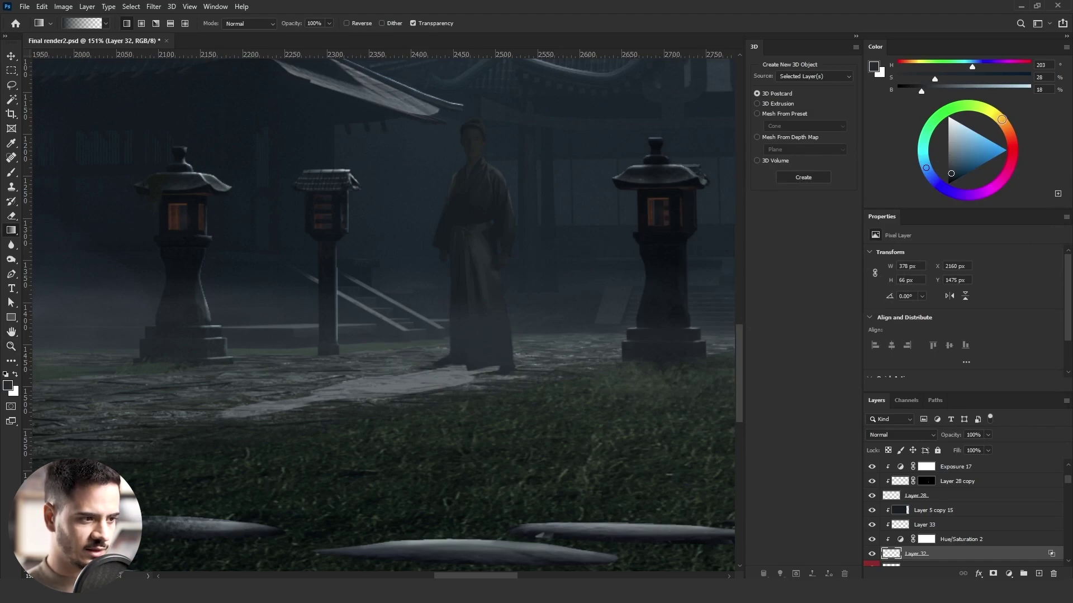
click(914, 92)
drag(916, 97, 918, 95)
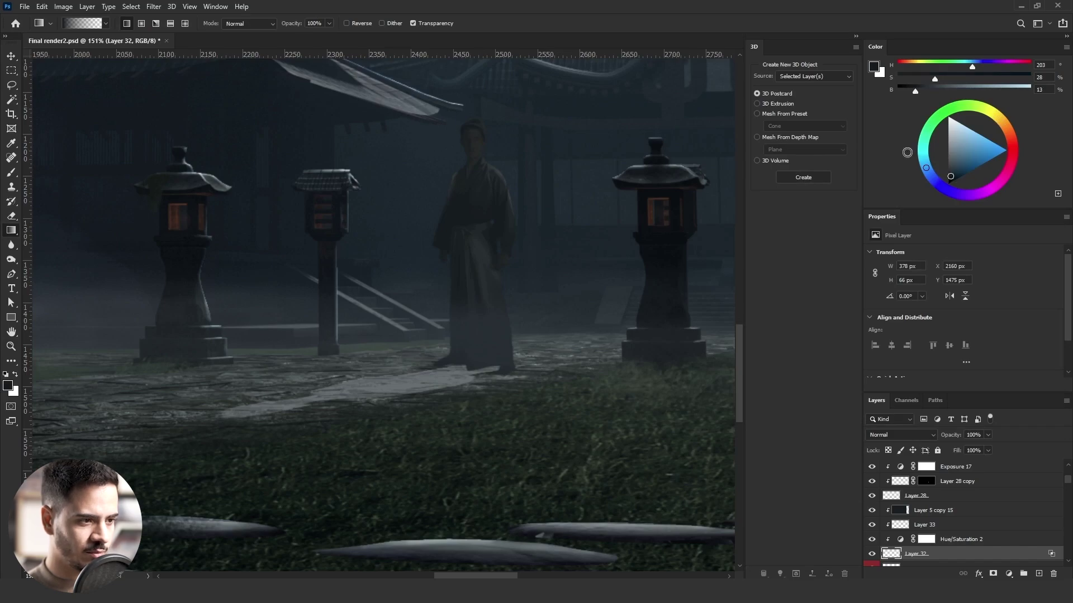
- Delete the clipped Layer 5 copy 15 from the cast shadow's clipping stack
click(934, 526)
click(962, 513)
key(Delete)
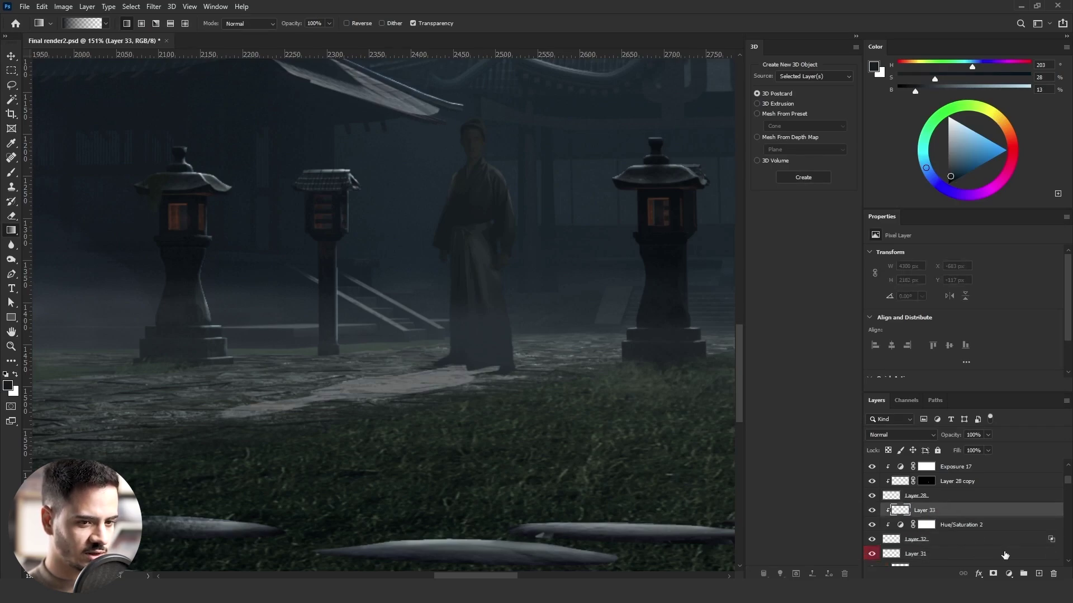
- Add a clipped layer above Layer 33 and draw a dark foreground-to-transparent gradient across it from the figure's feet along the shadow
click(1038, 574)
alt+click(941, 517)
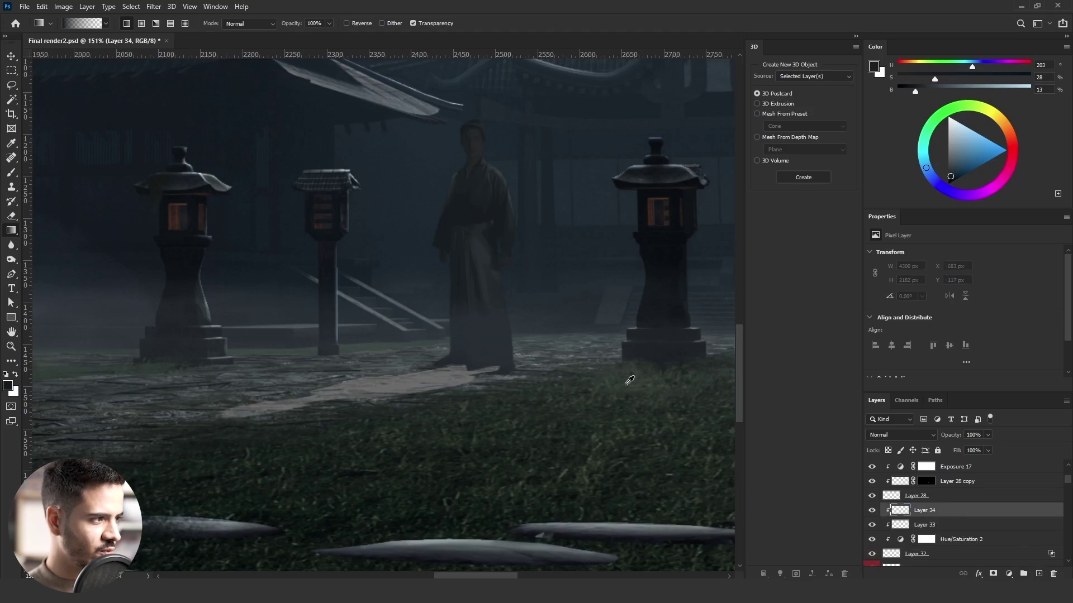
drag(545, 340, 213, 451)
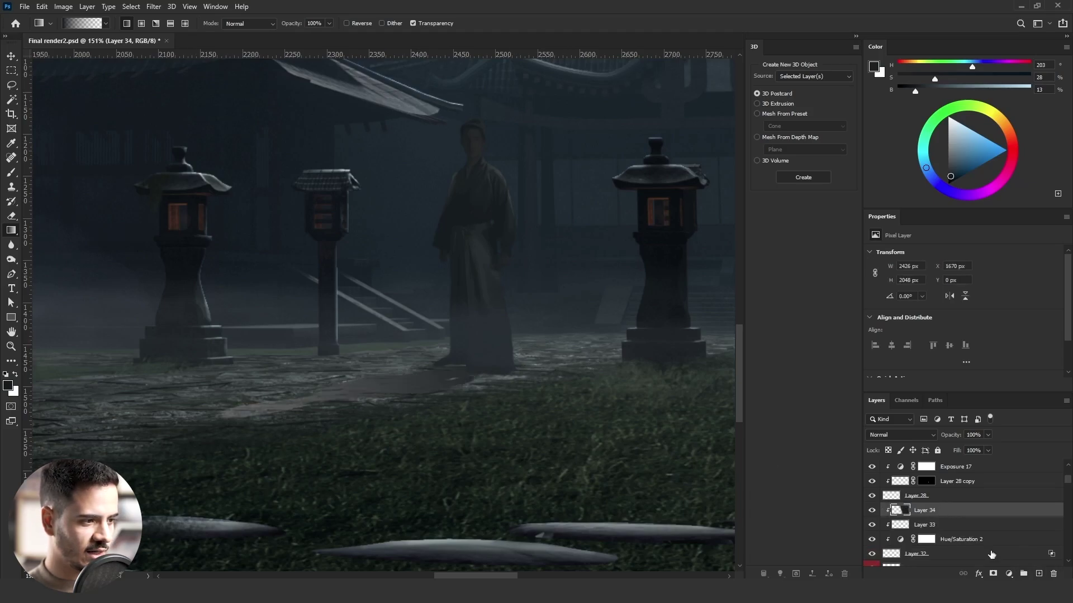
- Set the lightness of the Hue/Saturation 2 adjustment above Layer 32 to +20
click(943, 556)
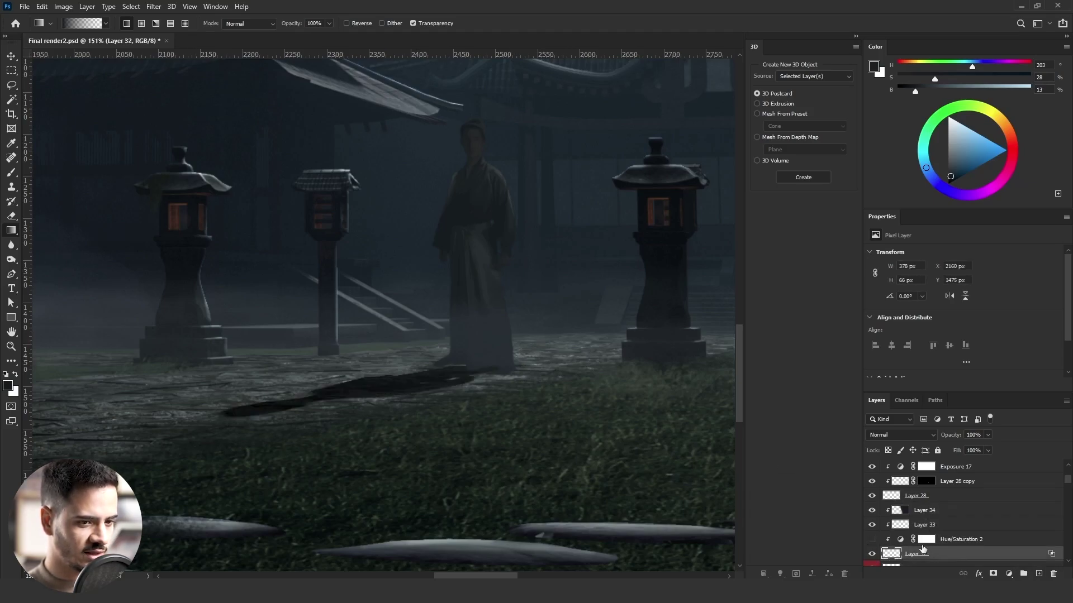
click(926, 539)
key(BackSpace)
key(BackSpace)
key(BackSpace)
text(10)
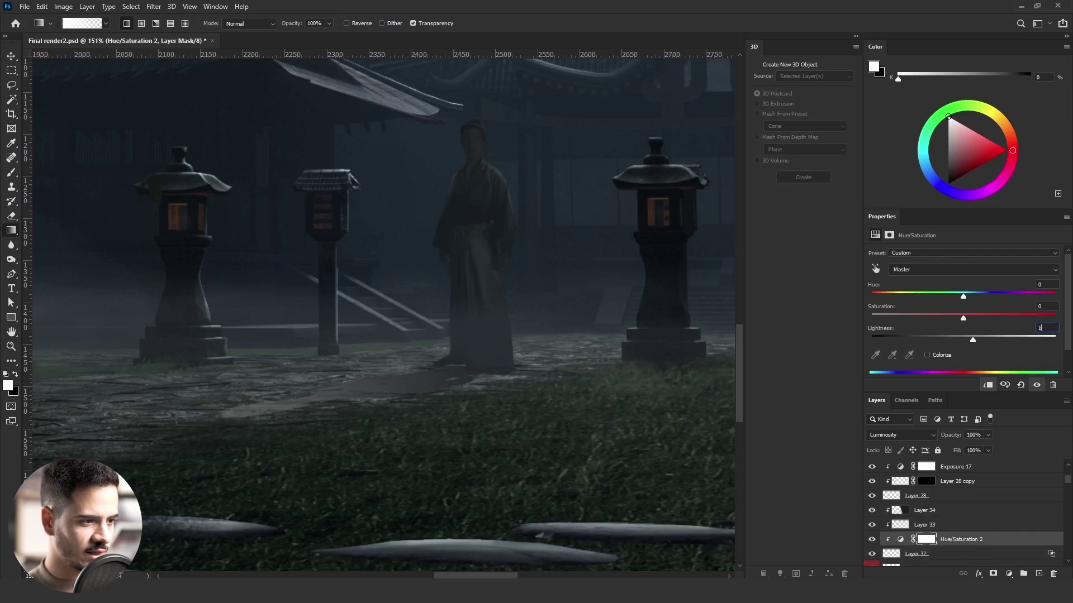
text(20)
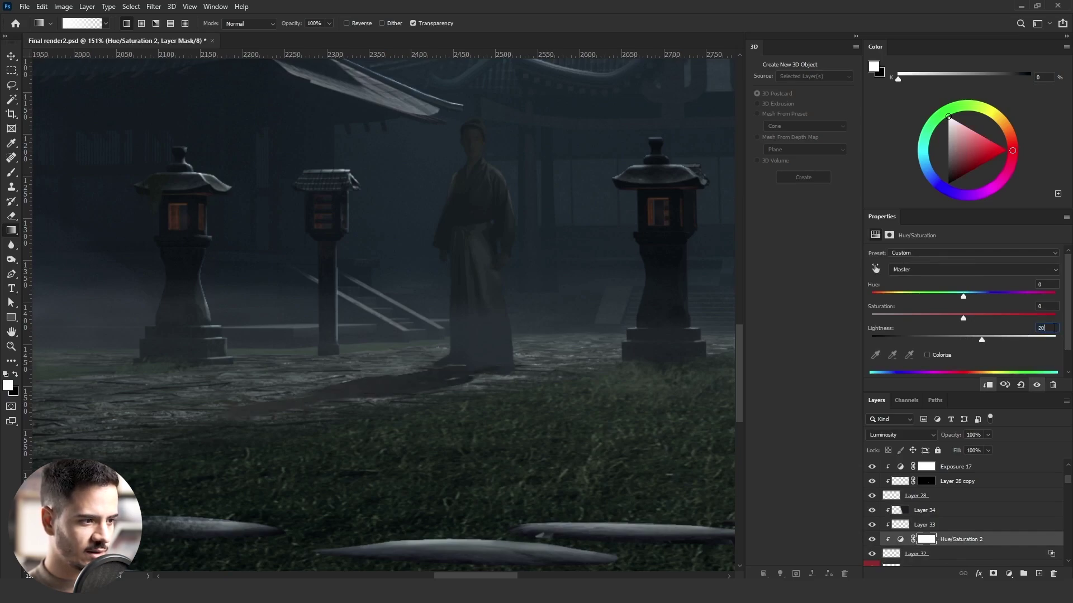
key(Return)
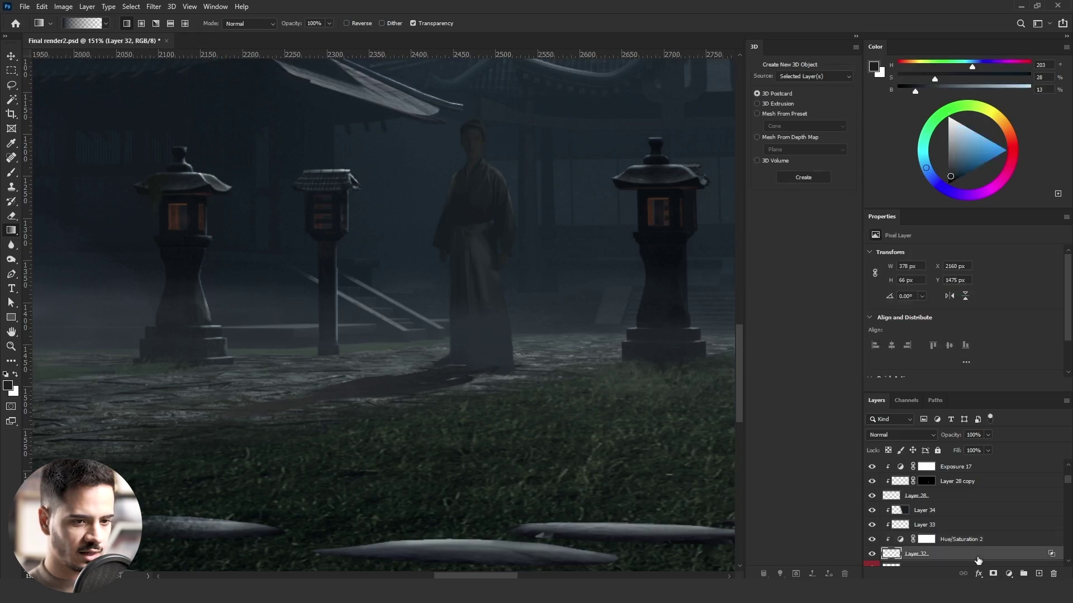
- Widen the black Blend If split for the underlying layer on Layer 32 to 0 / 115
double_click(961, 554)
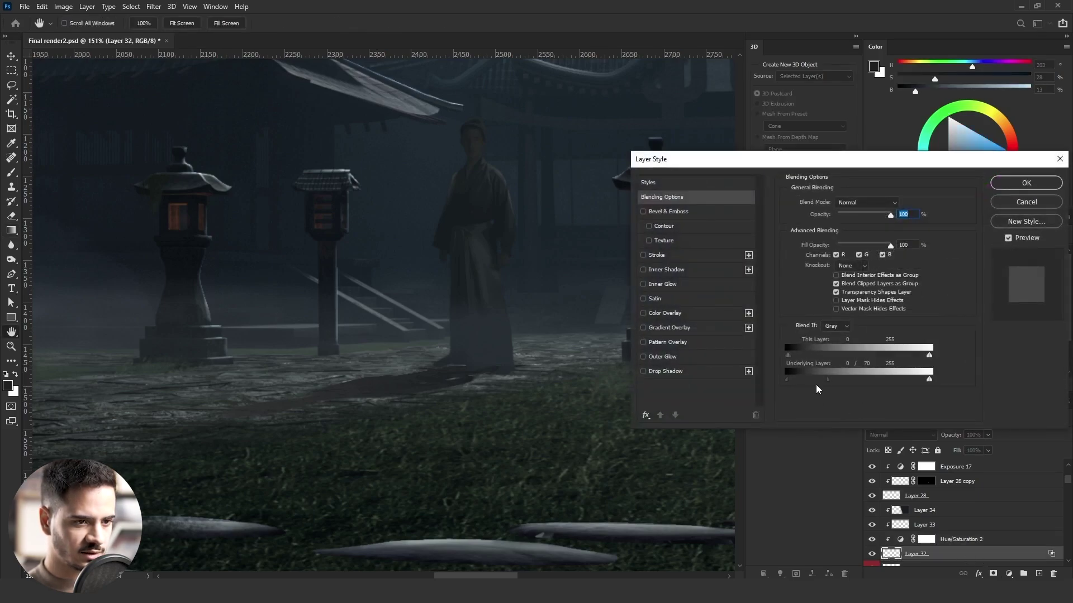
drag(828, 381, 851, 382)
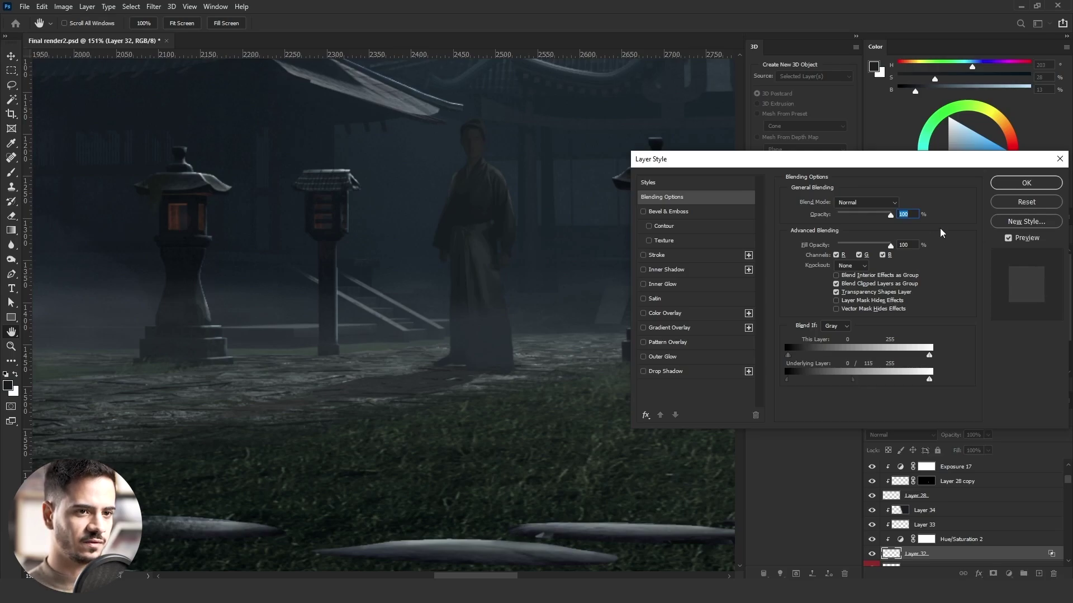
click(1025, 182)
click(928, 512)
click(896, 435)
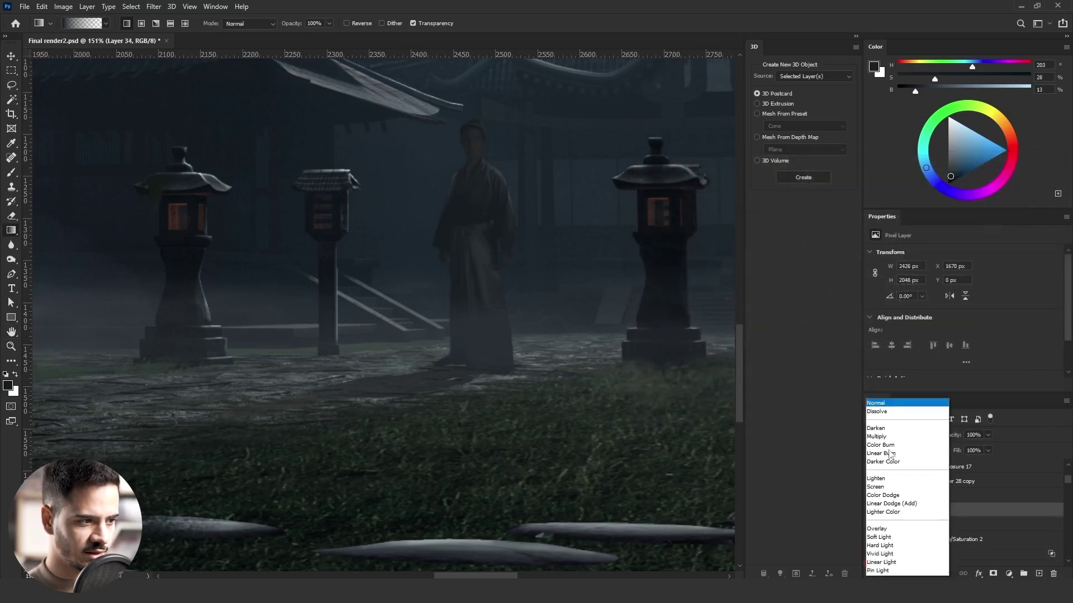
click(880, 311)
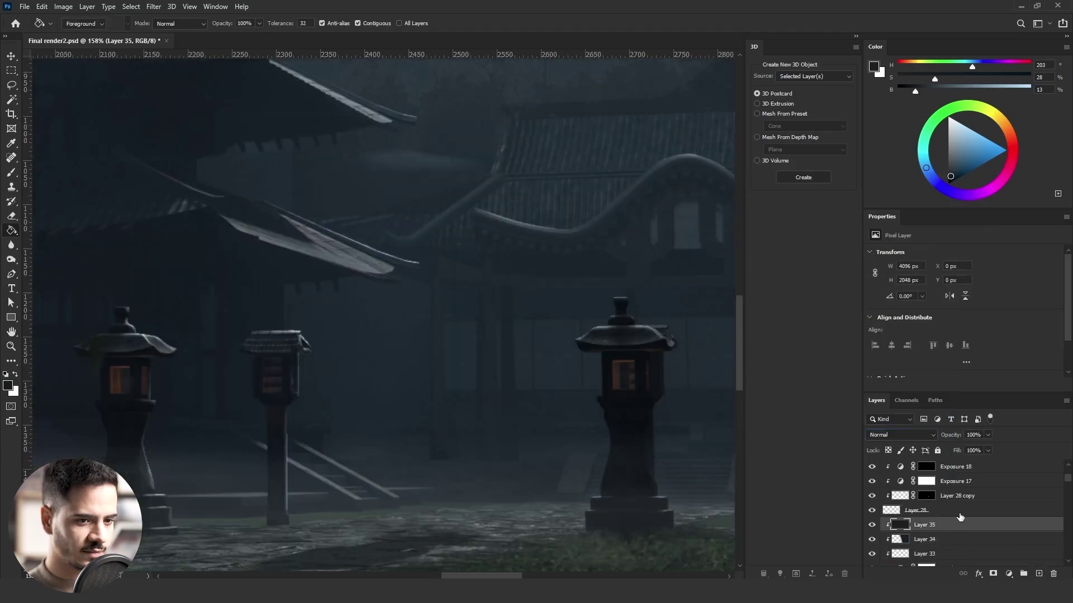
- Add a default Bevel & Emboss to Layer 28 with shadow opacity 0% and highlight mode Linear Dodge (Add)
double_click(960, 512)
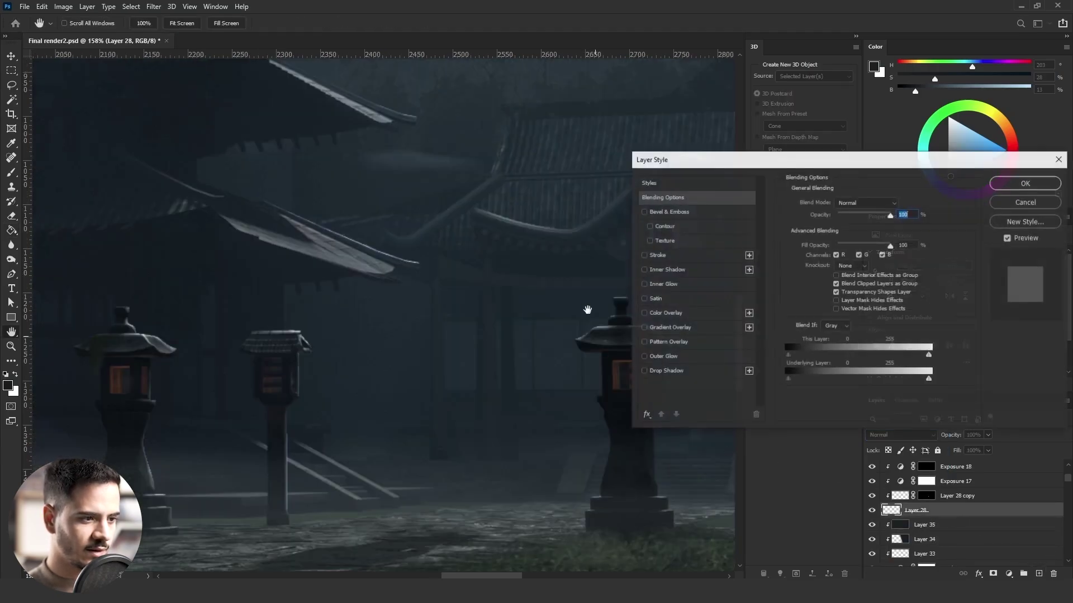
click(682, 211)
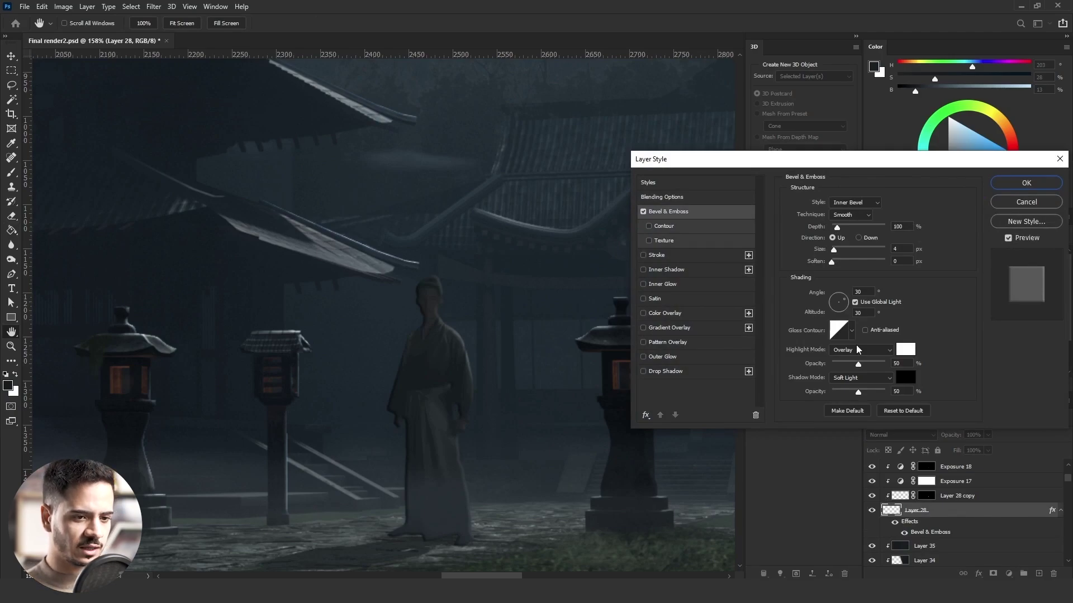
click(894, 409)
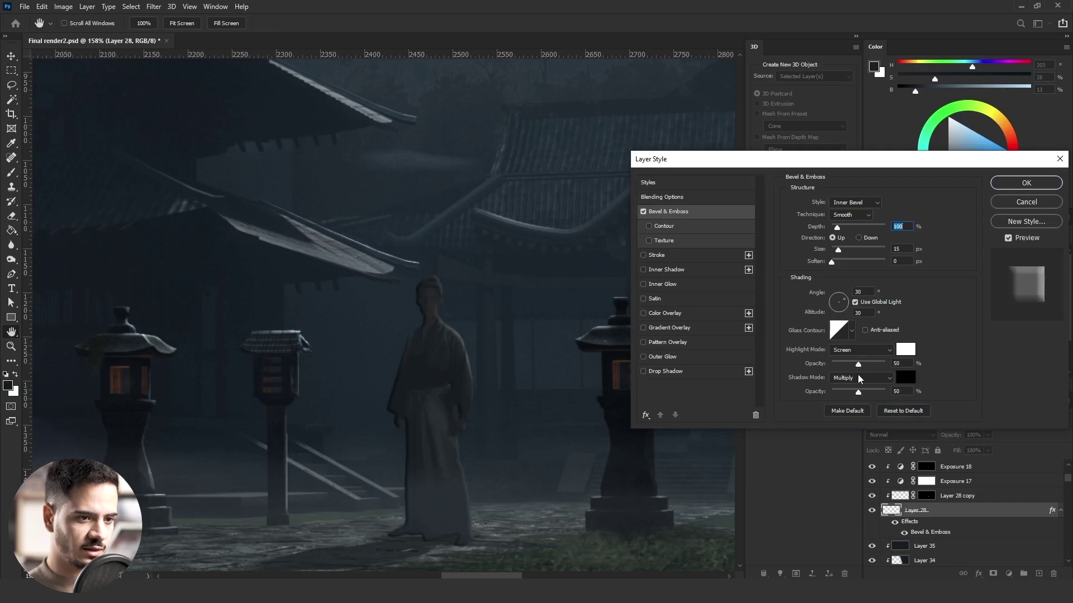
drag(839, 391, 828, 392)
click(854, 349)
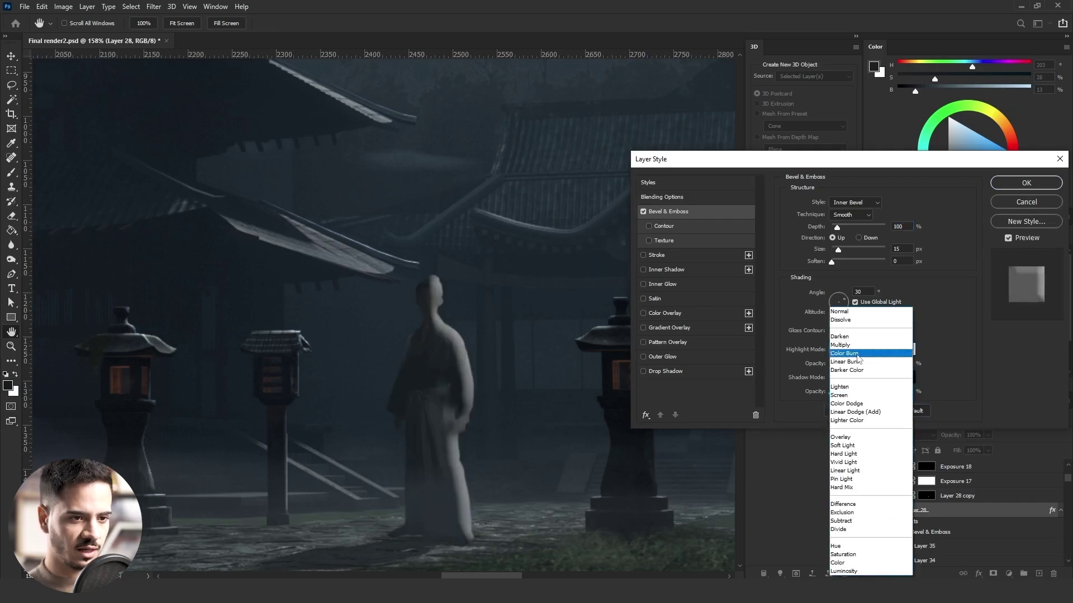
click(852, 367)
key(Return)
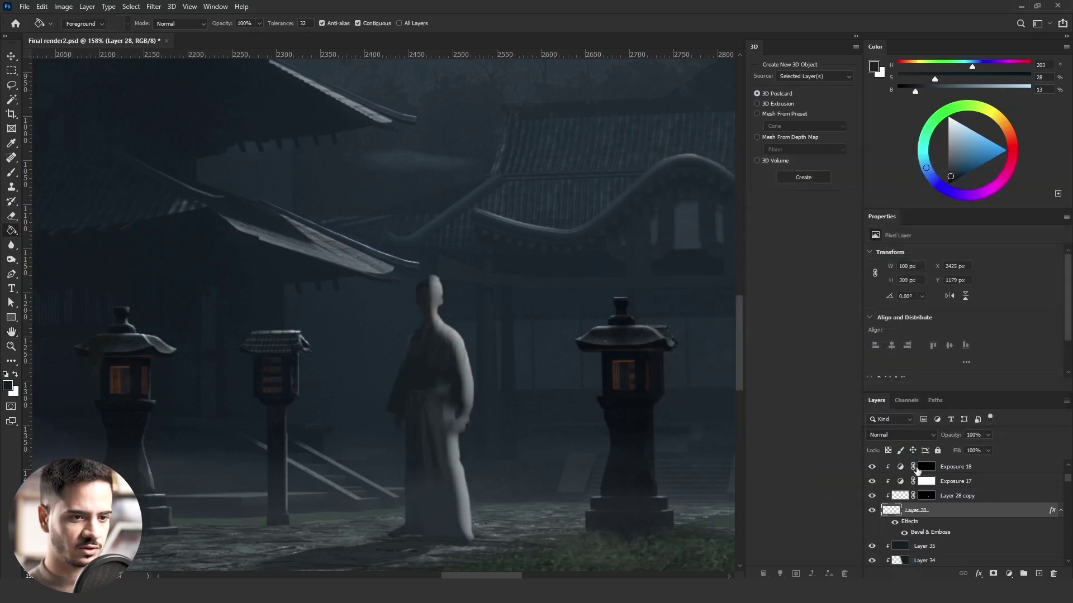
- Reopen the Bevel & Emboss settings of Layer 28 and reduce the bevel size to 1 px
key(g)
scroll(545, 390, down, 3)
scroll(545, 389, down, 2)
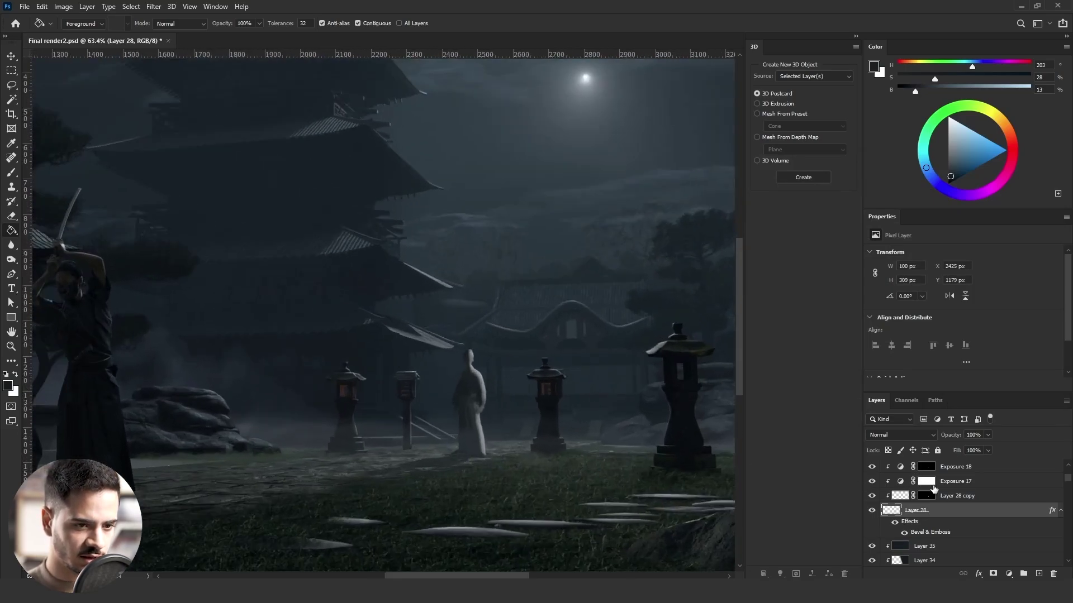
double_click(946, 510)
click(670, 212)
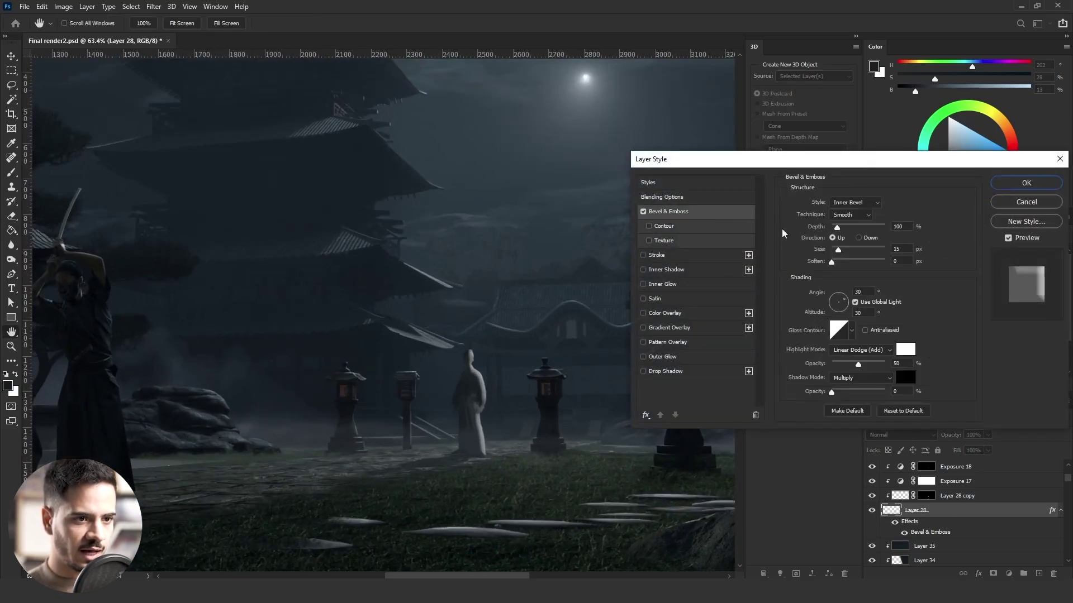
text(2)
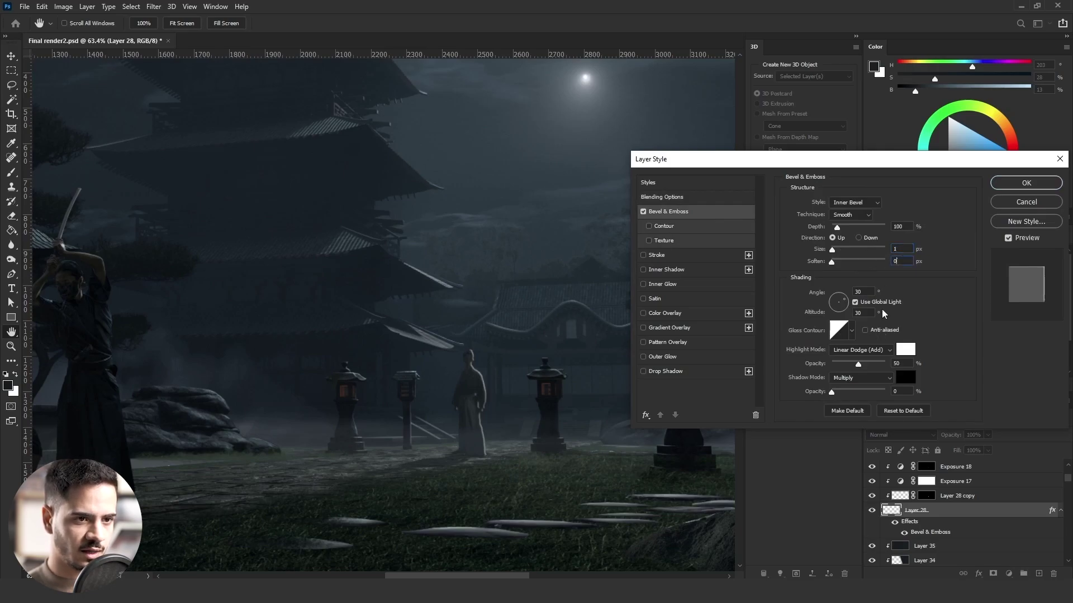
- Set the bevel's light angle to 80° and altitude to 0°, raise the highlight opacity to 77%, and apply the style
key(shift+Up)
key(shift+Up)
key(shift+Up)
key(shift+Up)
key(shift+Up)
key(shift+Up)
key(shift+Up)
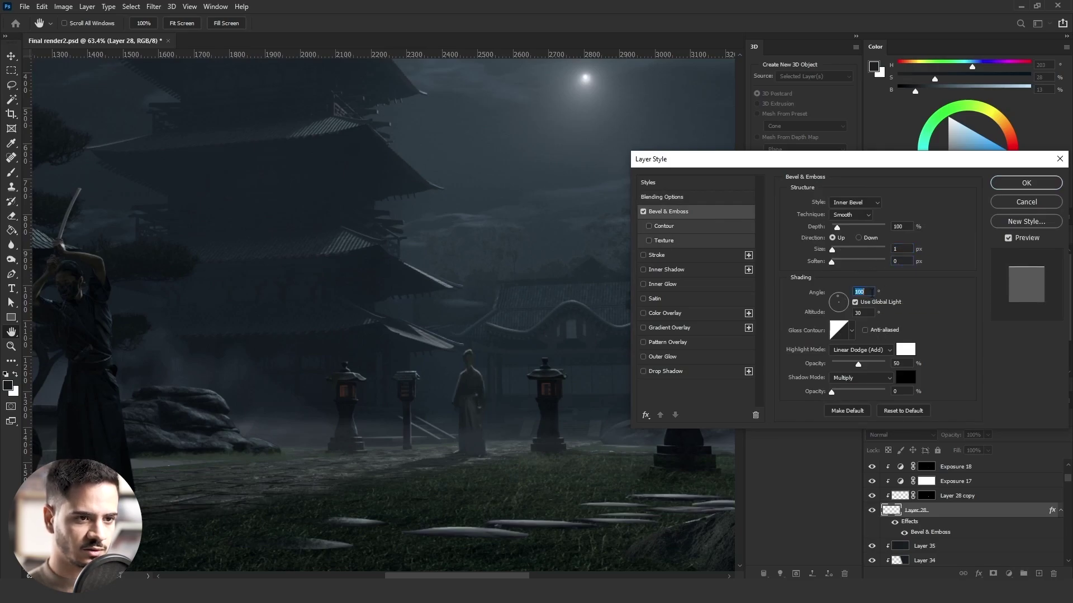
double_click(866, 313)
text(0)
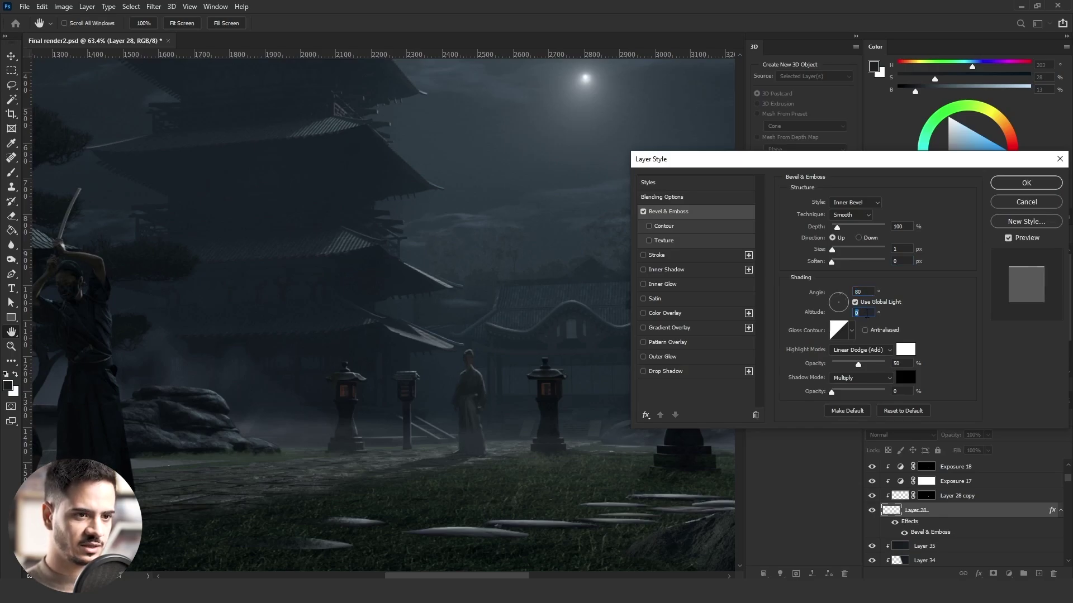
drag(861, 368, 876, 368)
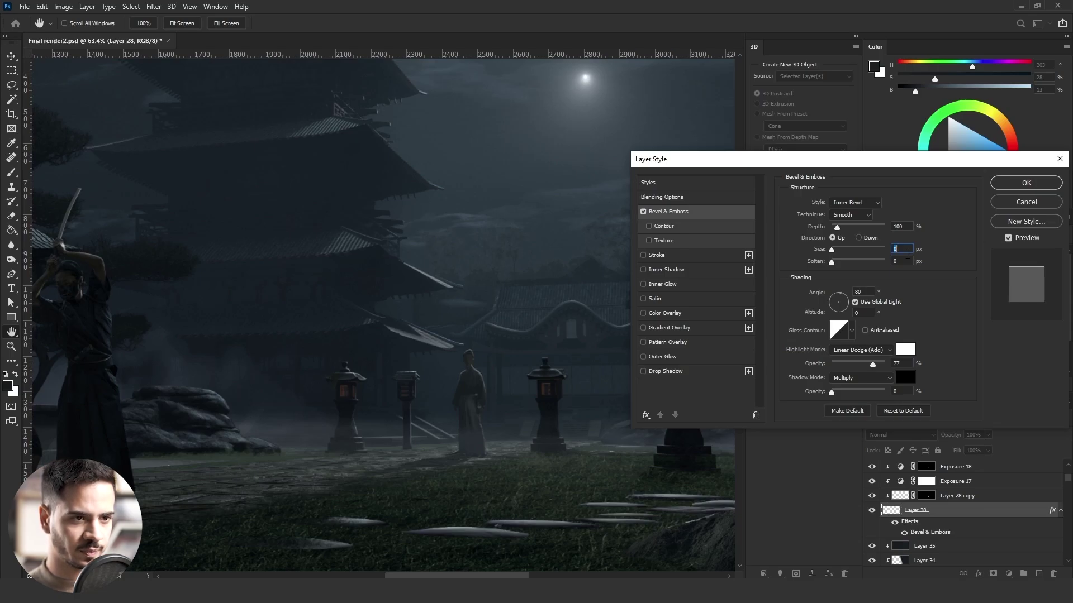
click(1026, 183)
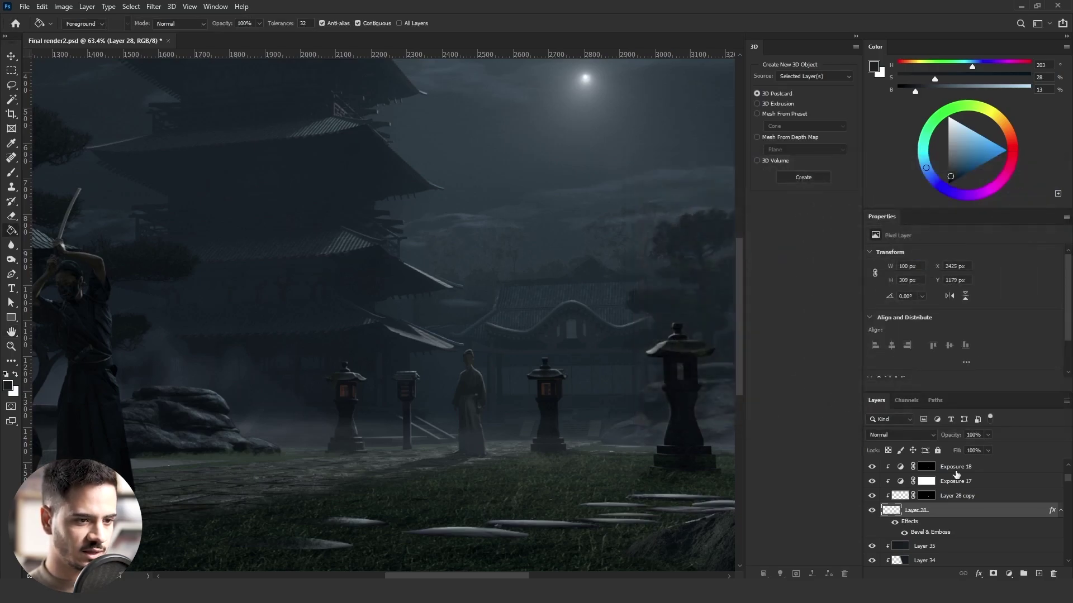
- Convert Layer 28's Bevel & Emboss effect into separate layers
right_click(1055, 512)
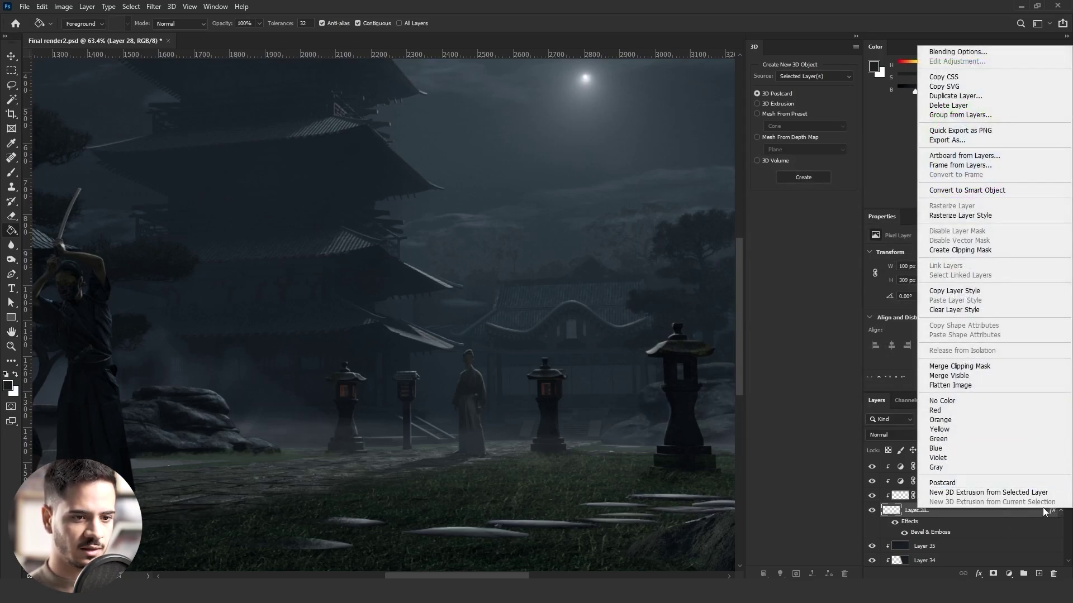
right_click(1052, 511)
click(1037, 485)
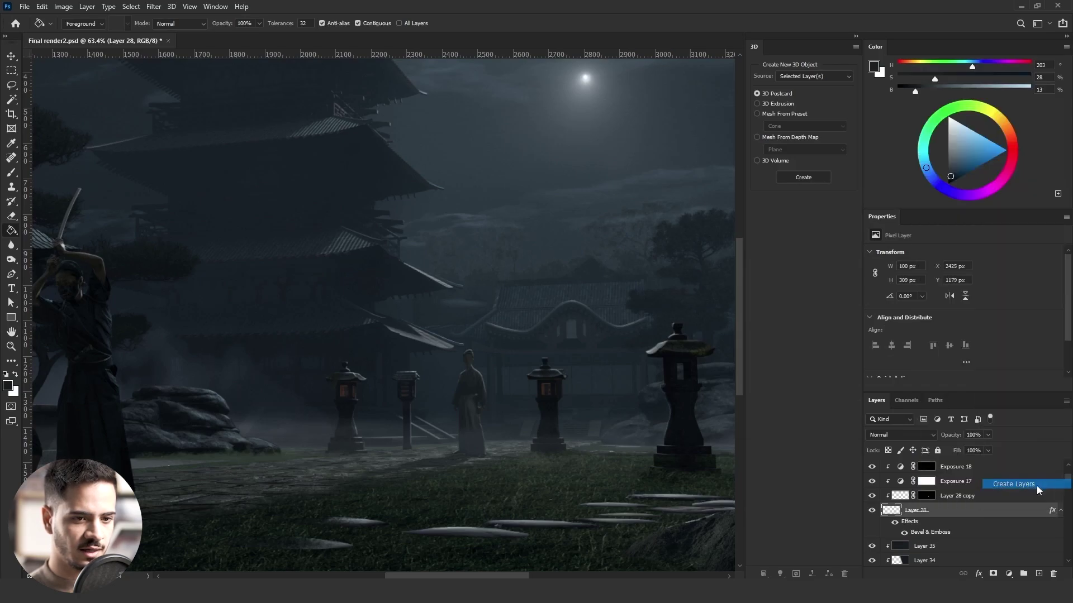
click(485, 221)
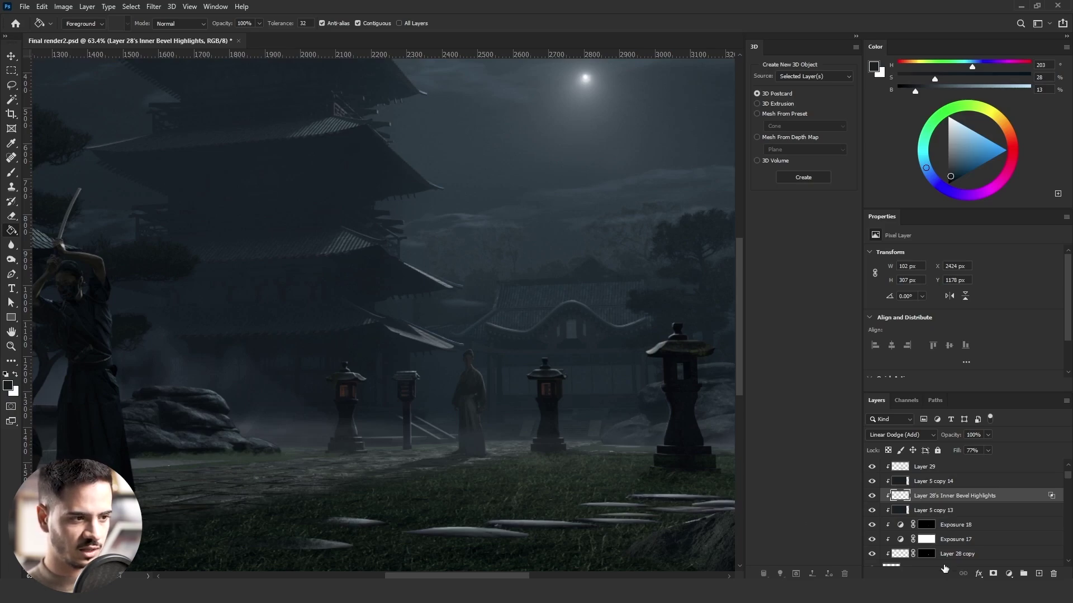
- Add a layer mask to Layer 28's Inner Bevel Highlights and use a gradient to fade the highlights on the figure's lower part
alt+click(992, 573)
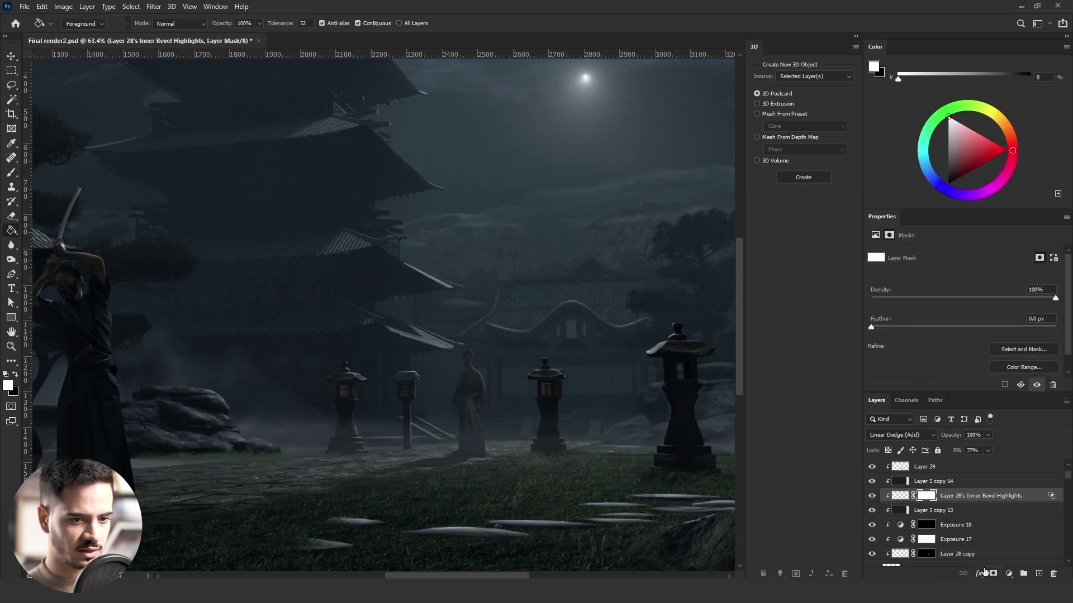
right_click(15, 237)
click(56, 229)
scroll(535, 404, up, 5)
drag(413, 229, 383, 494)
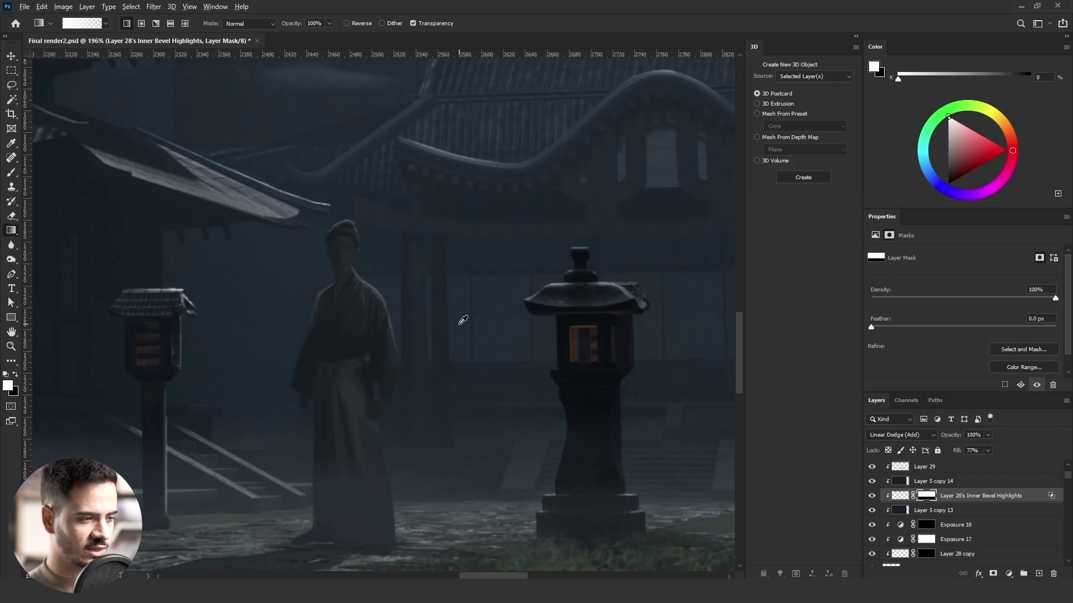
- Set the midtones of Color Balance 1 to +10 on Yellow–Blue and -10 on Cyan–Red
scroll(463, 320, down, 8)
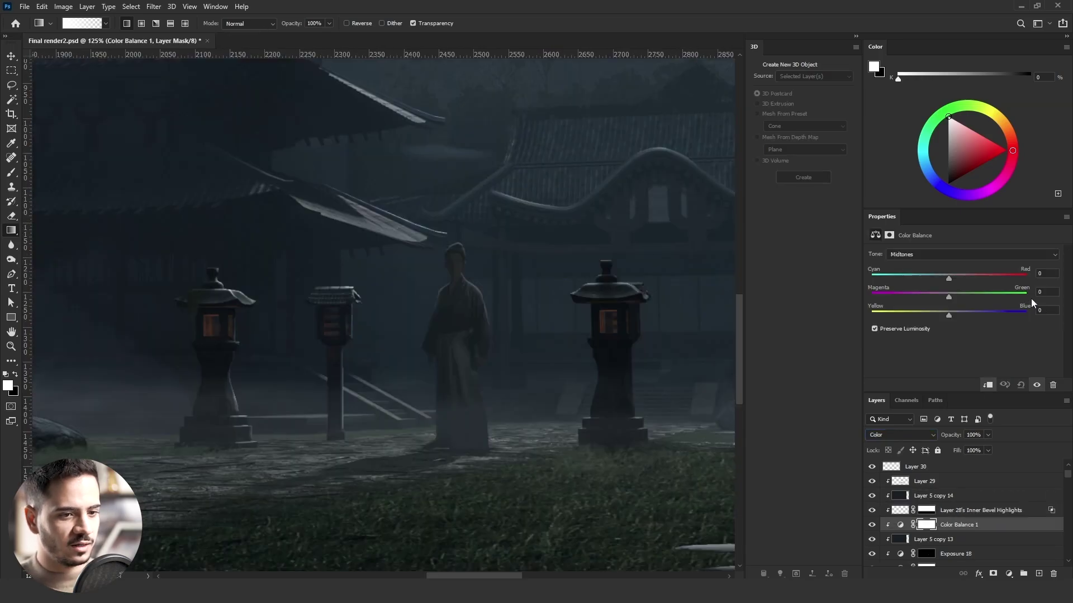
click(1046, 310)
key(shift+Up)
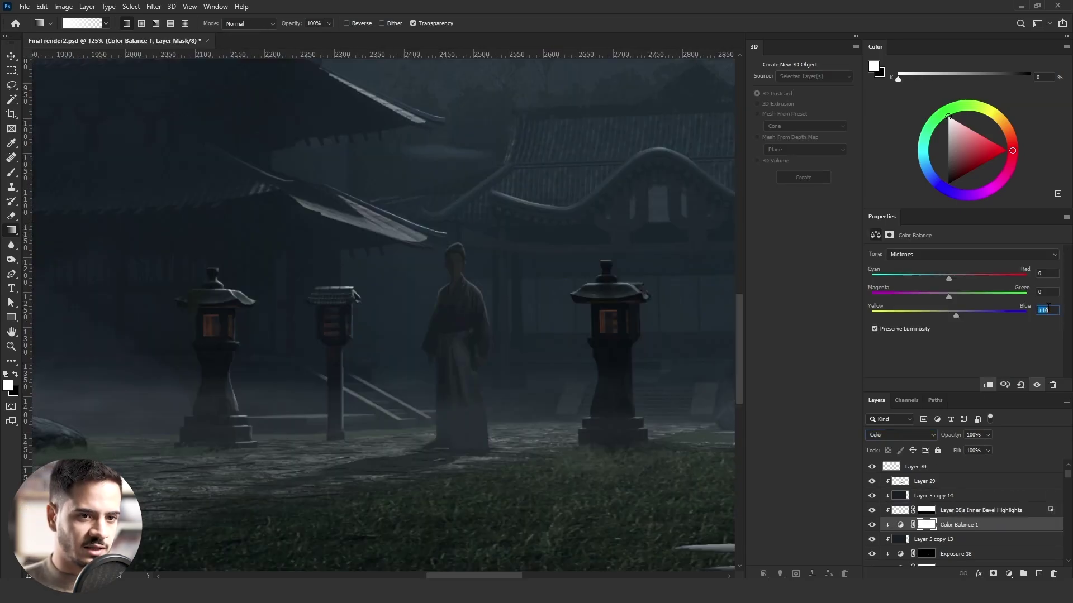
click(1046, 273)
key(shift+Down)
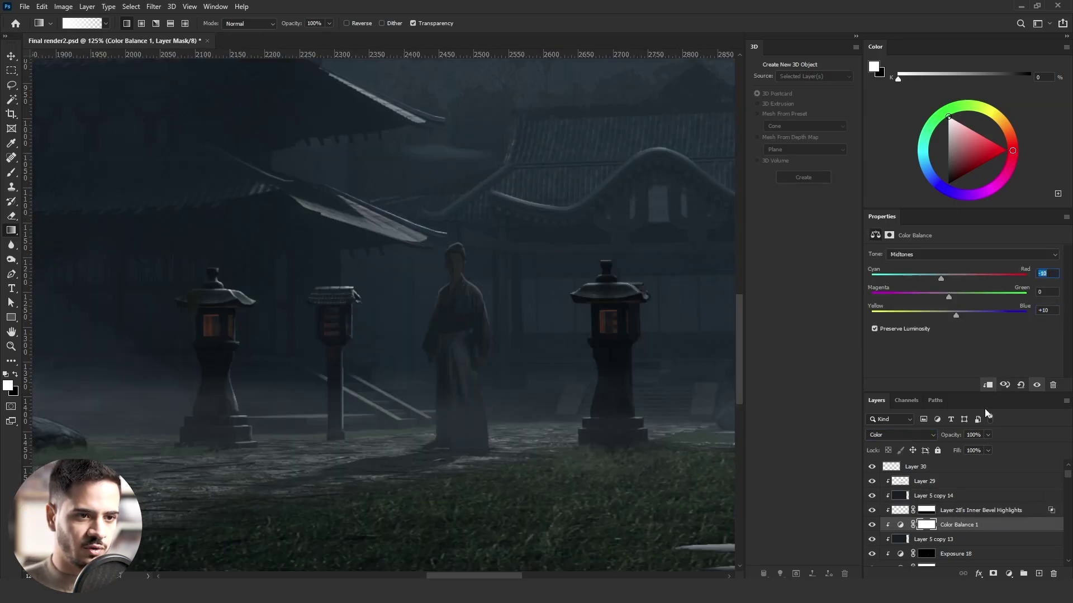
click(973, 435)
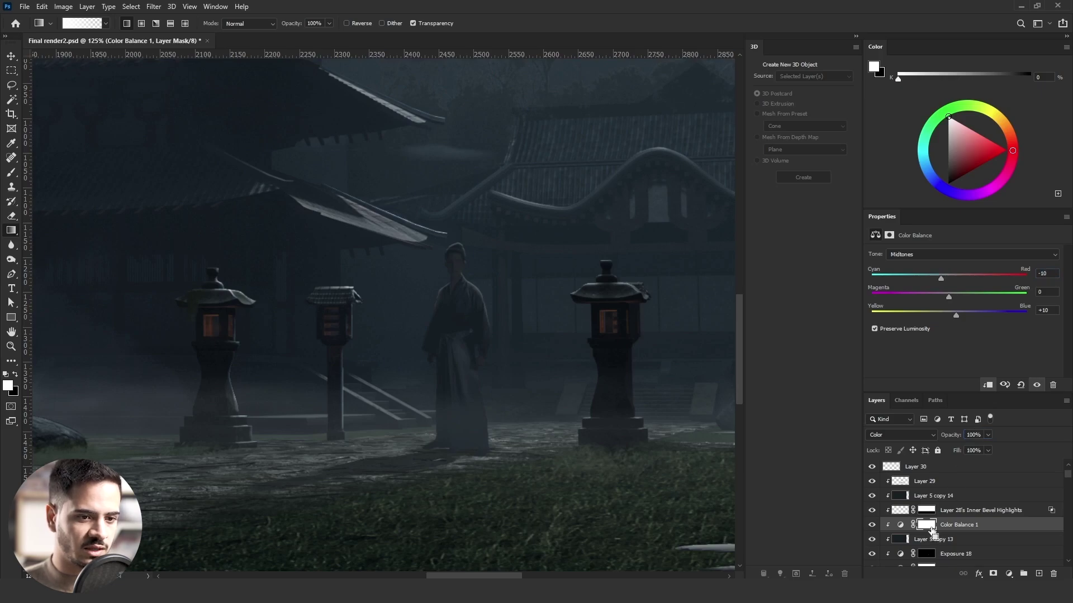
- Invert the Color Balance 1 mask and paint the cooler tint back onto the kimono figure with a soft white brush at 15% flow
key(ctrl+i)
key(b)
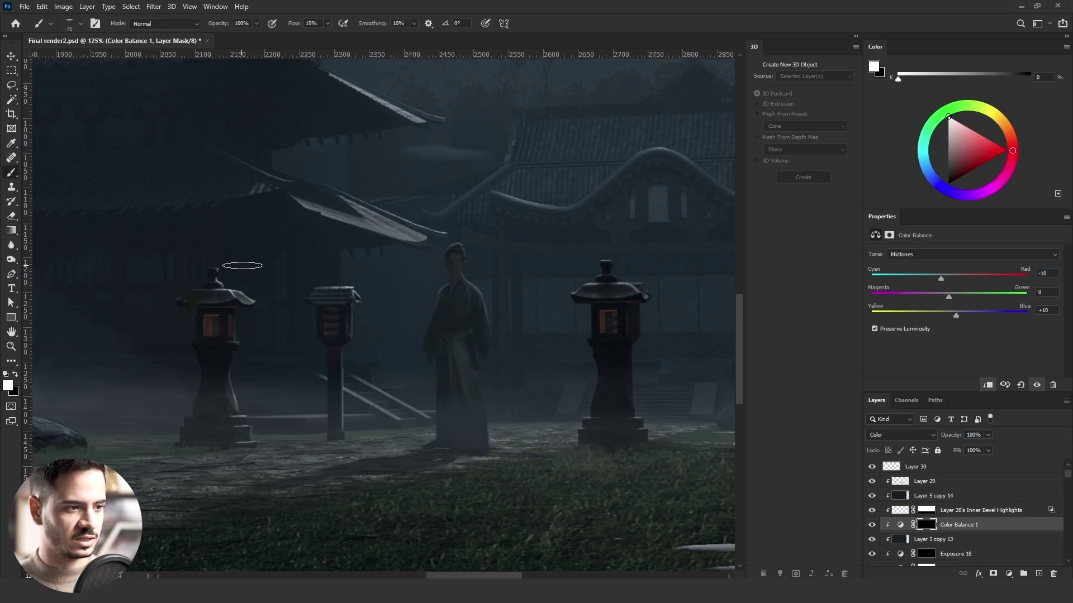
click(82, 26)
click(35, 148)
scroll(508, 358, up, 4)
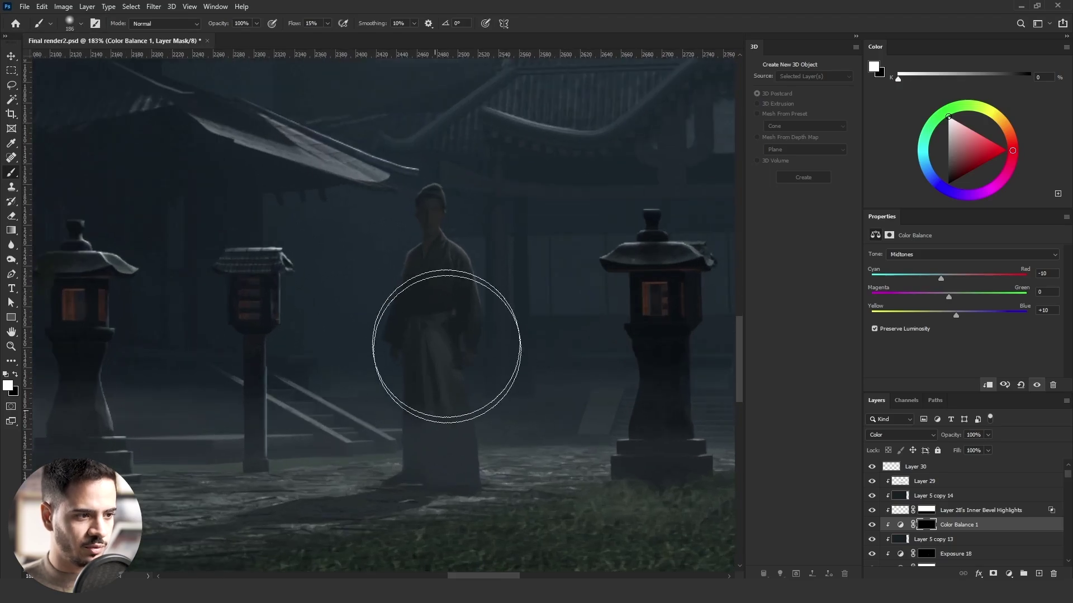
mouse_move(465, 333)
mouse_down()
mouse_move(419, 336)
mouse_move(427, 324)
mouse_up()
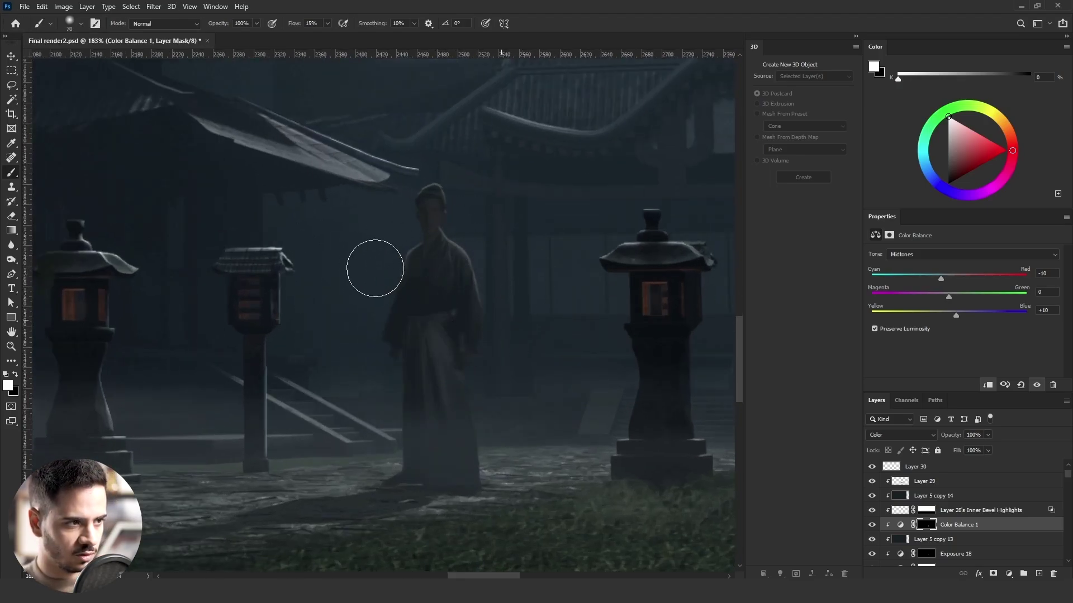
scroll(573, 354, down, 4)
scroll(573, 354, down, 2)
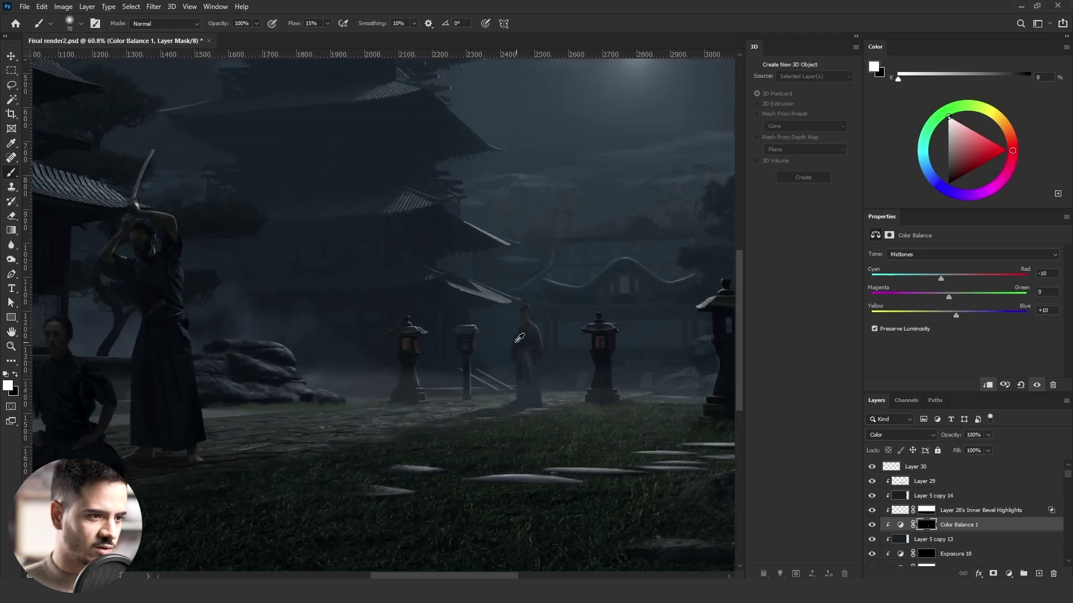
scroll(481, 364, down, 2)
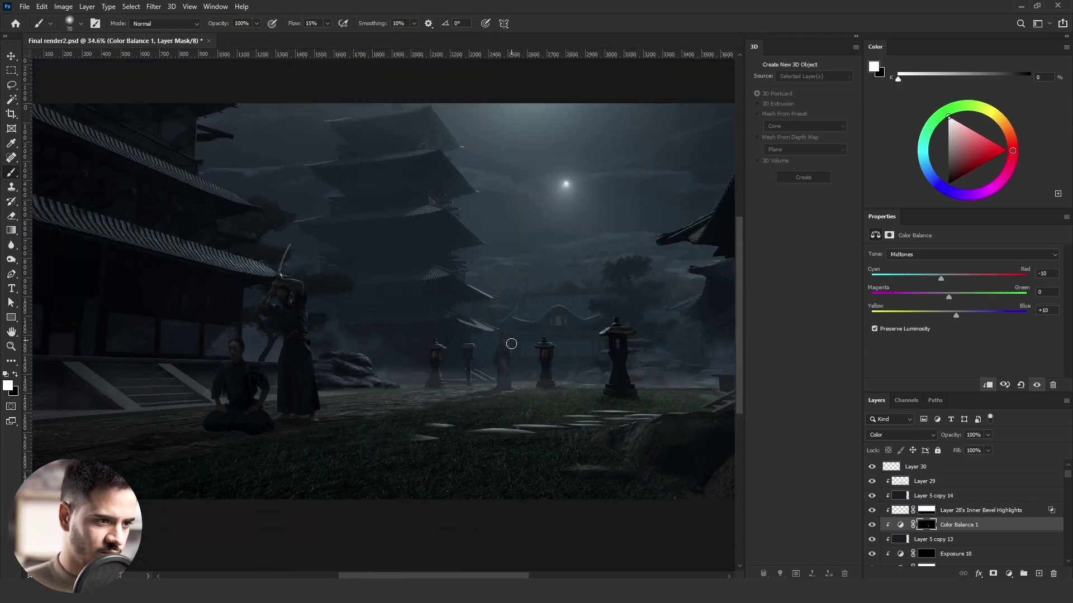
scroll(512, 399, down, 2)
scroll(447, 401, up, 2)
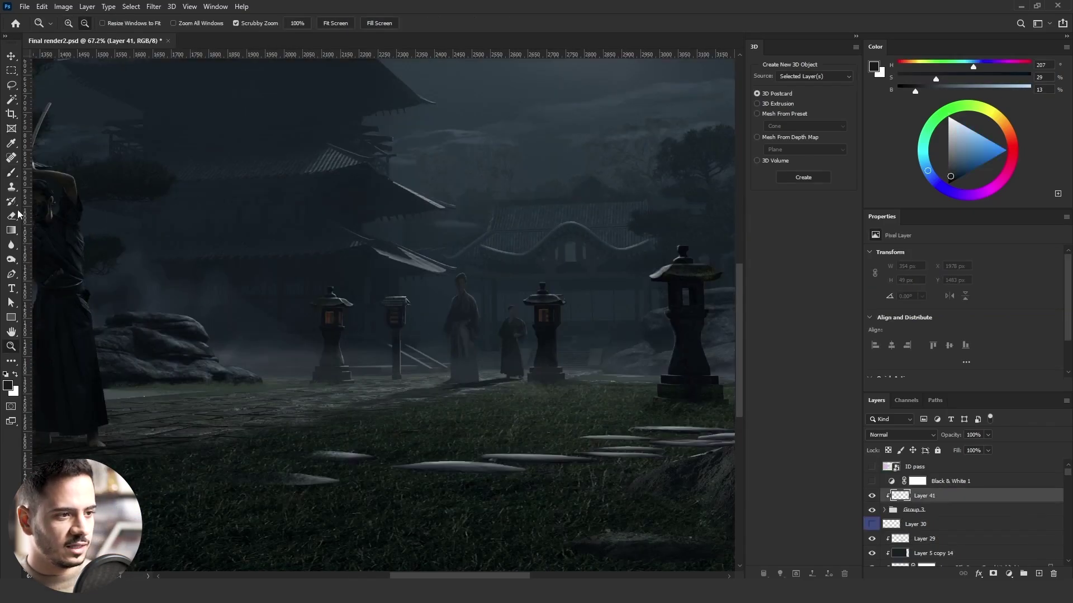
- Fill clipped Layer 41 with the mist colour sampled beside the figure, then set it to Screen at 30% opacity
drag(11, 230, 59, 240)
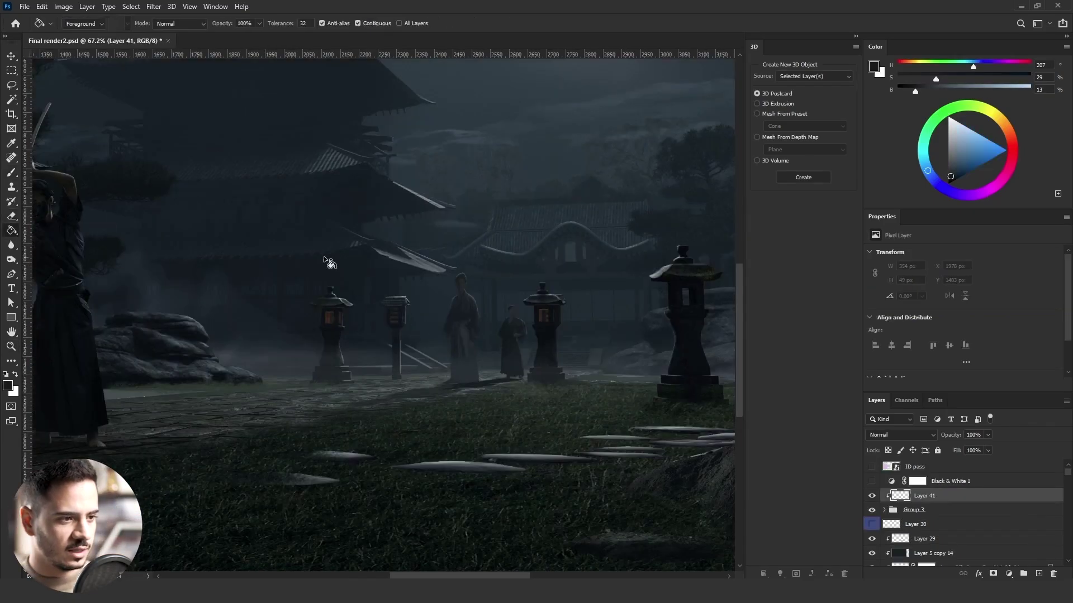
alt+click(437, 306)
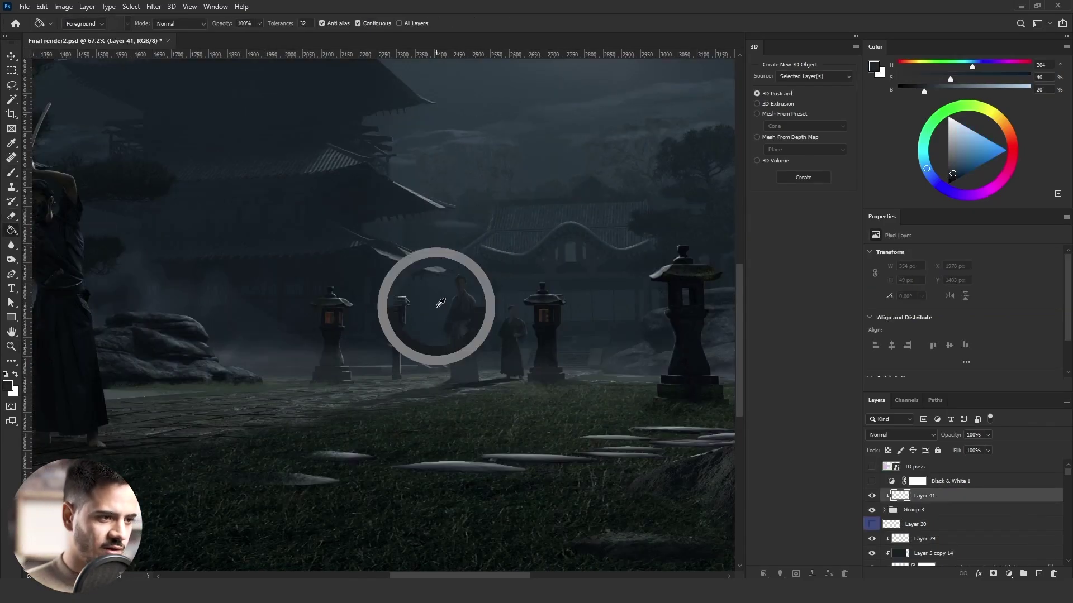
click(500, 345)
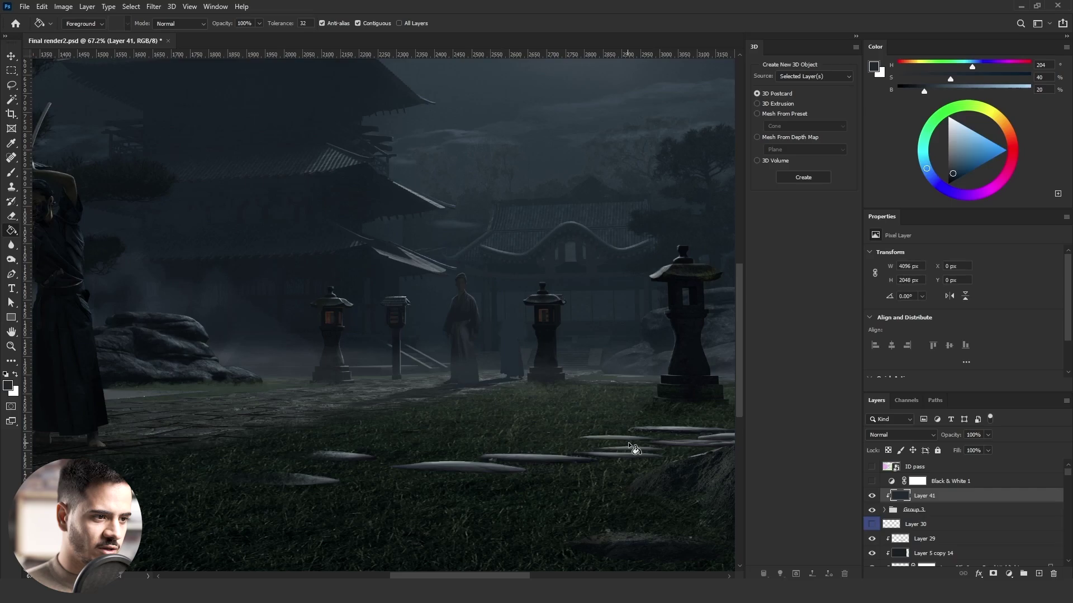
click(900, 439)
click(528, 219)
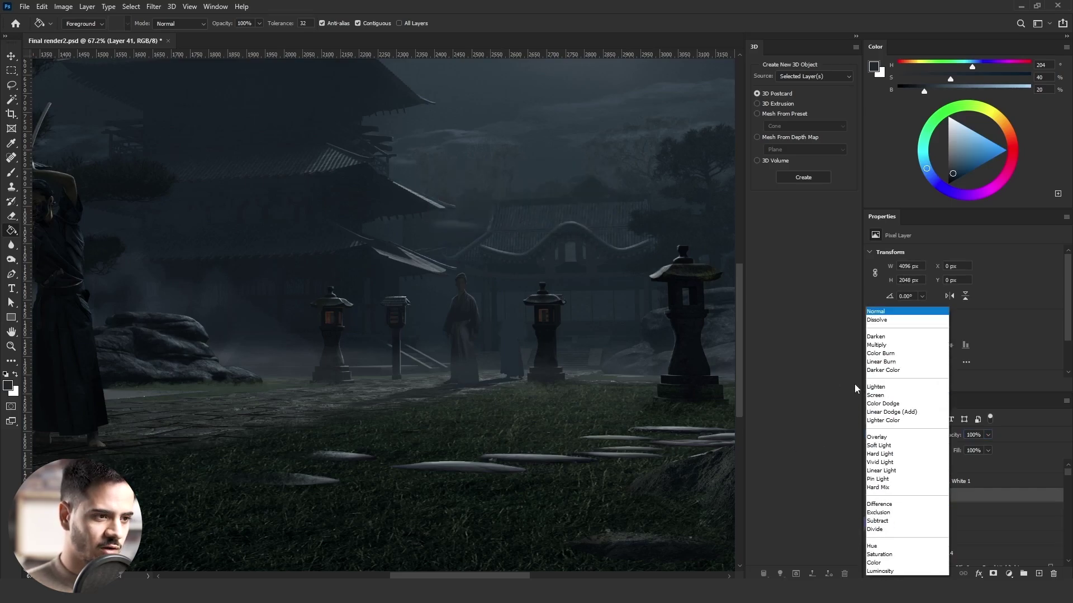
click(890, 395)
text(50)
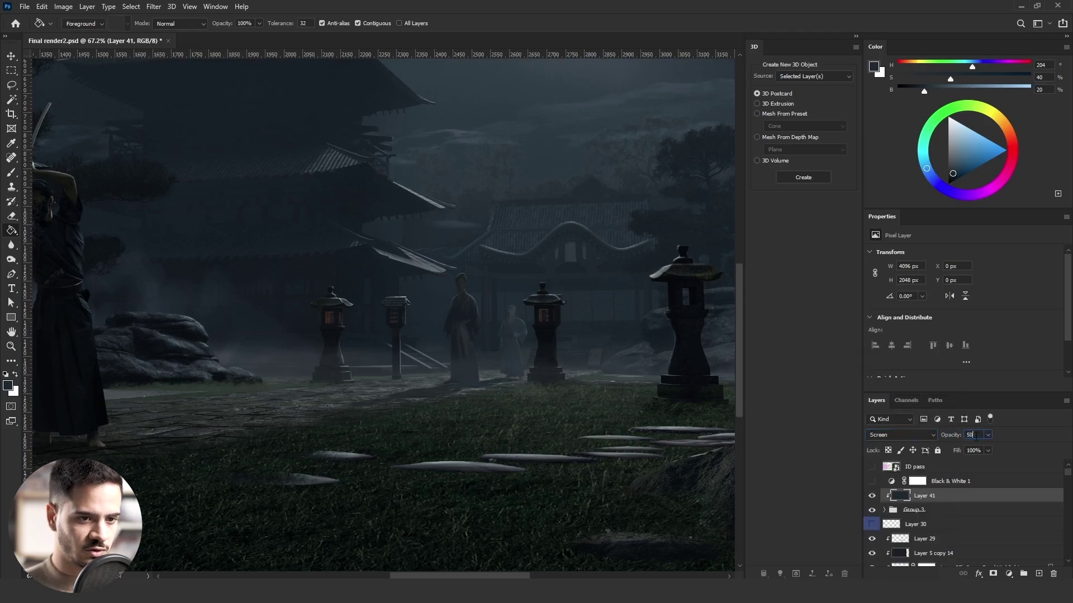
text(20)
key(Return)
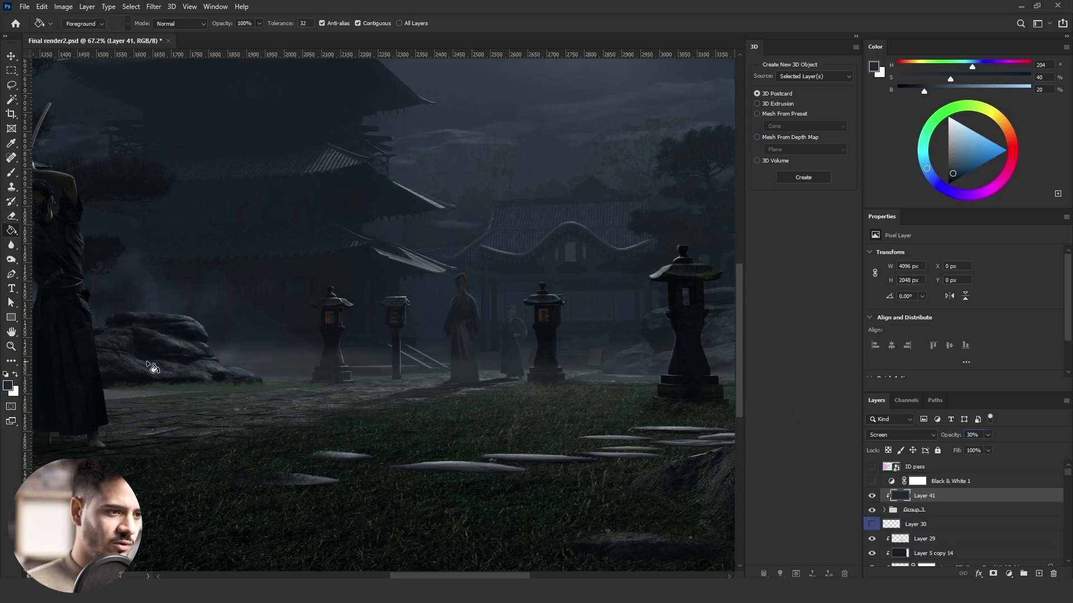
click(14, 348)
key(ctrl+0)
drag(480, 378, 501, 398)
click(938, 517)
key(ctrl+t)
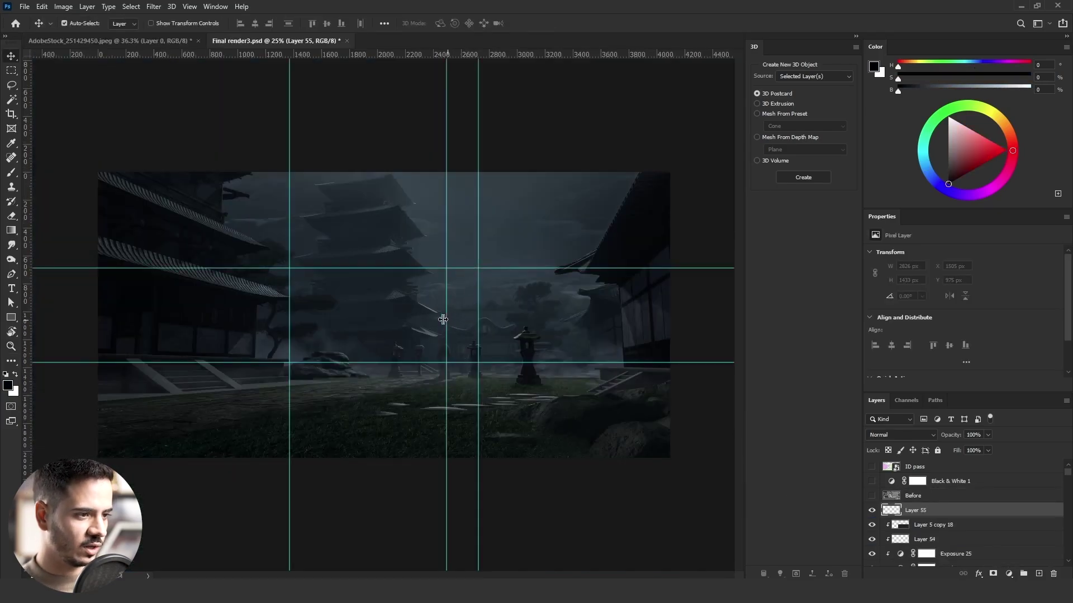
- Remove the extra vertical guide between the two vertical thirds guides
drag(444, 320, 16, 312)
scroll(194, 213, up, 2)
- Open the samurai image in the Camera Raw Filter and set Clarity to +30, Highlights to -100 and Shadows to +82
click(106, 42)
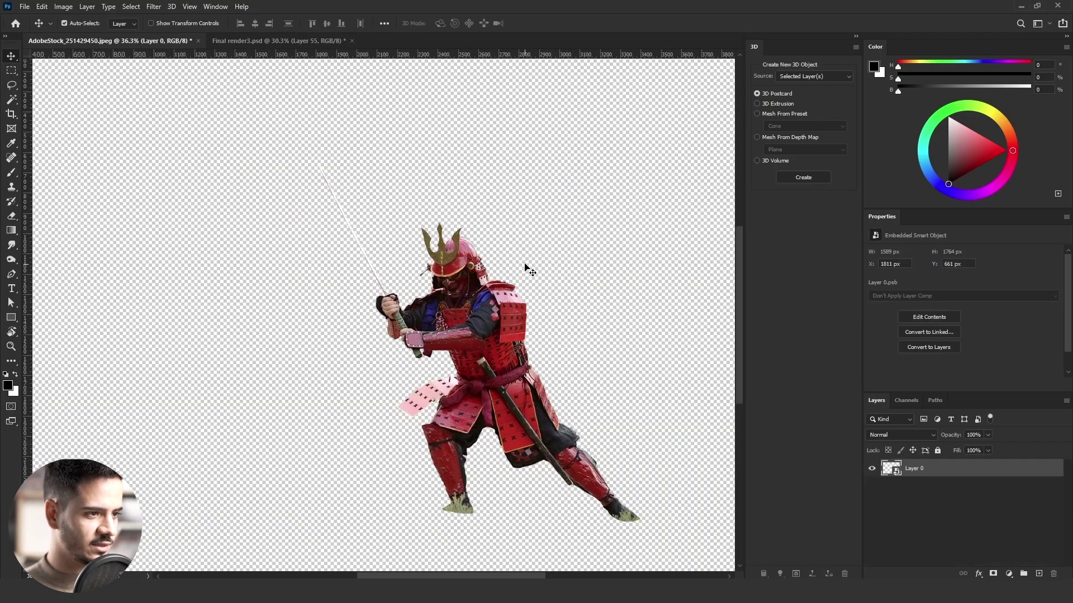
click(165, 6)
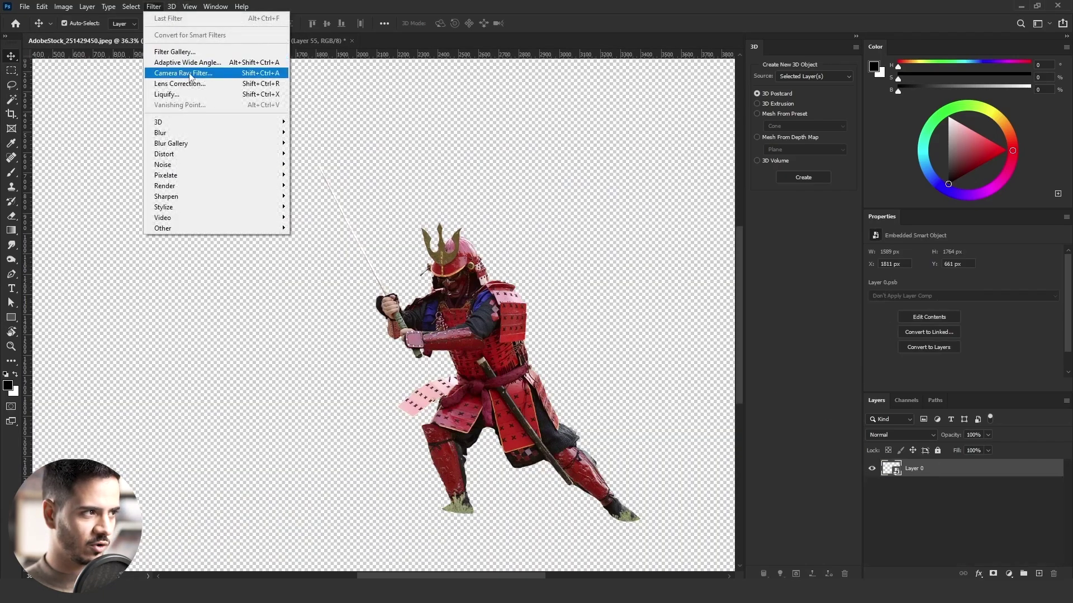
click(188, 73)
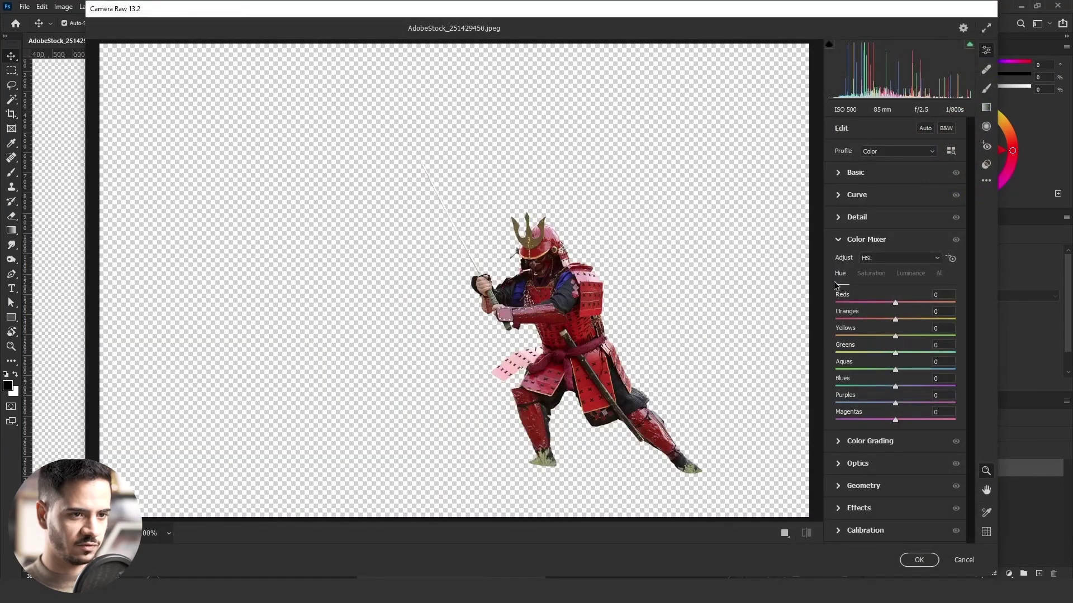
click(854, 173)
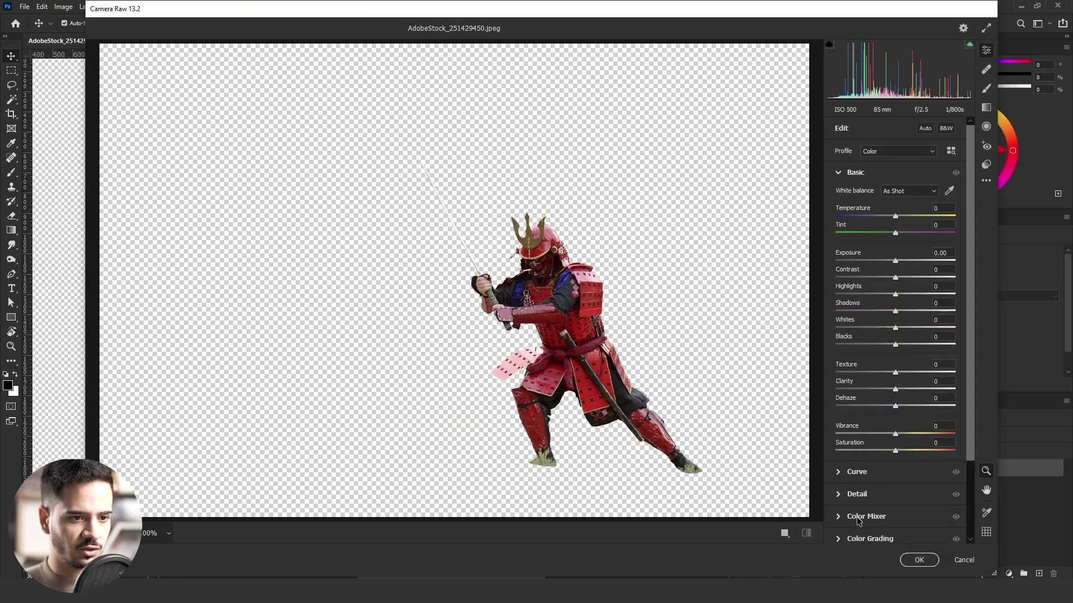
click(912, 389)
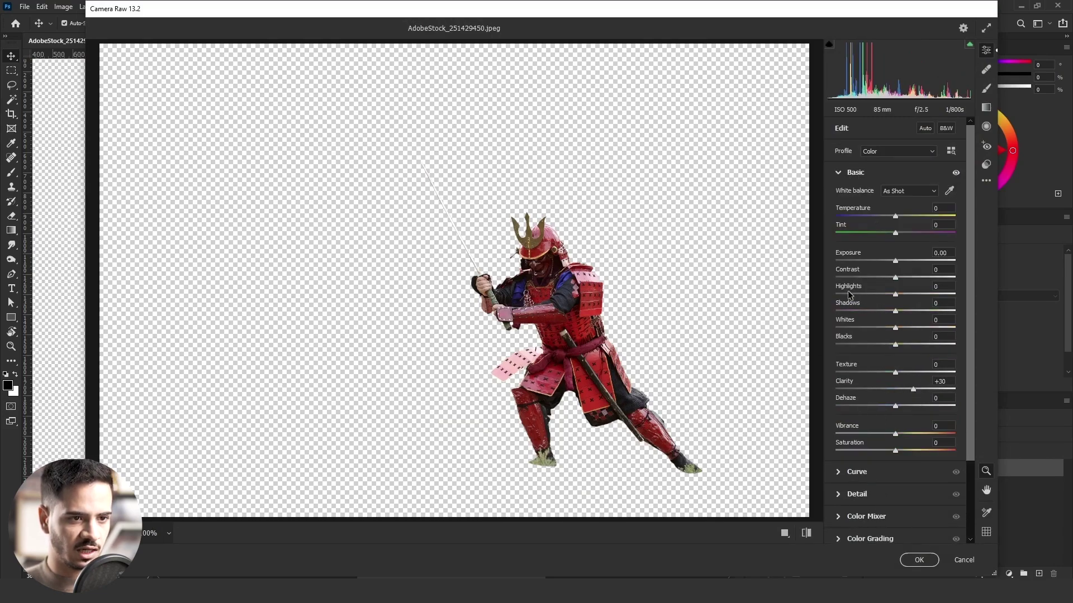
drag(847, 294, 833, 294)
click(941, 313)
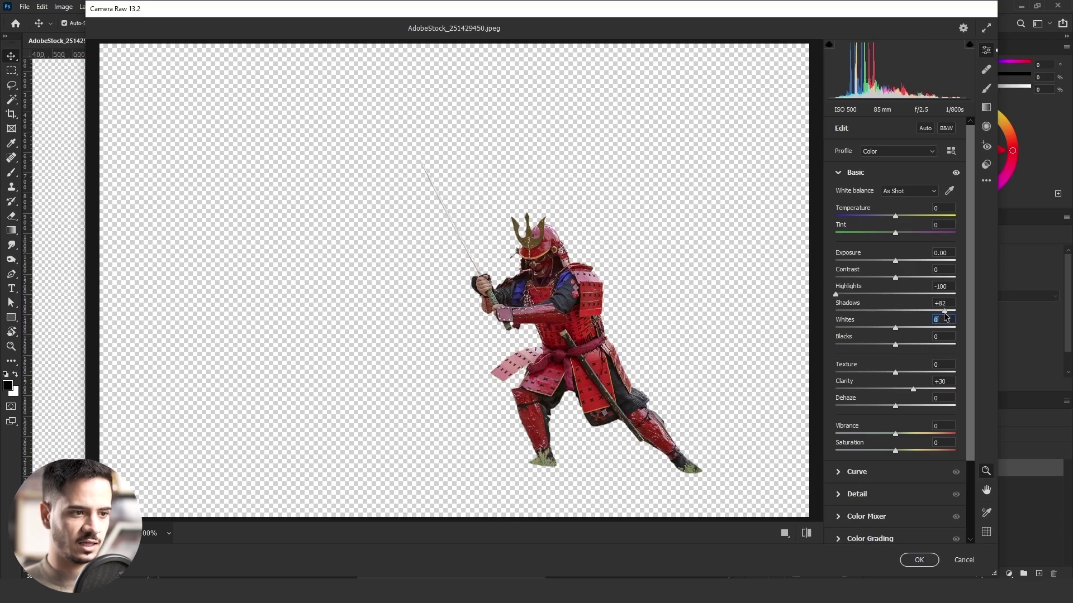
- Mute the samurai's reds in the Color Mixer, lowering Reds luminance to -66, and apply the Camera Raw Filter
scroll(875, 450, down, 2)
click(867, 419)
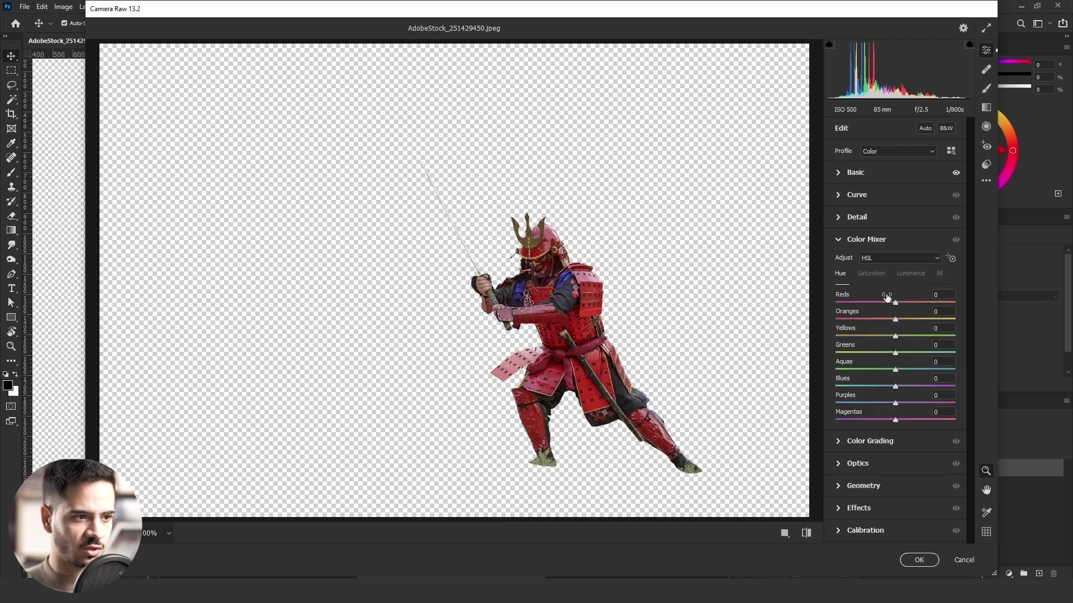
drag(895, 304, 855, 306)
click(871, 273)
click(911, 273)
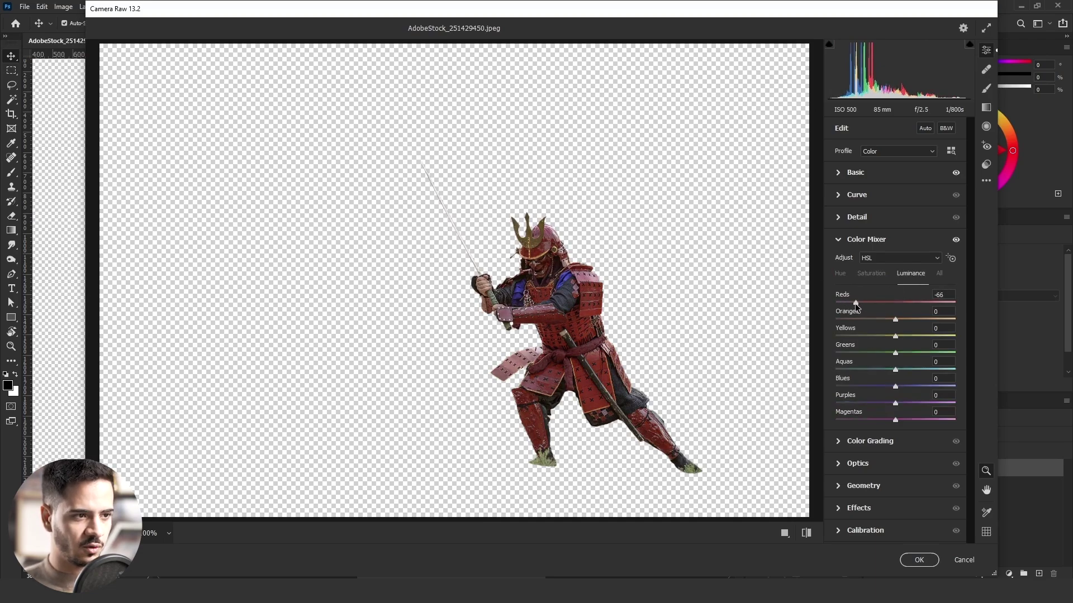
click(918, 559)
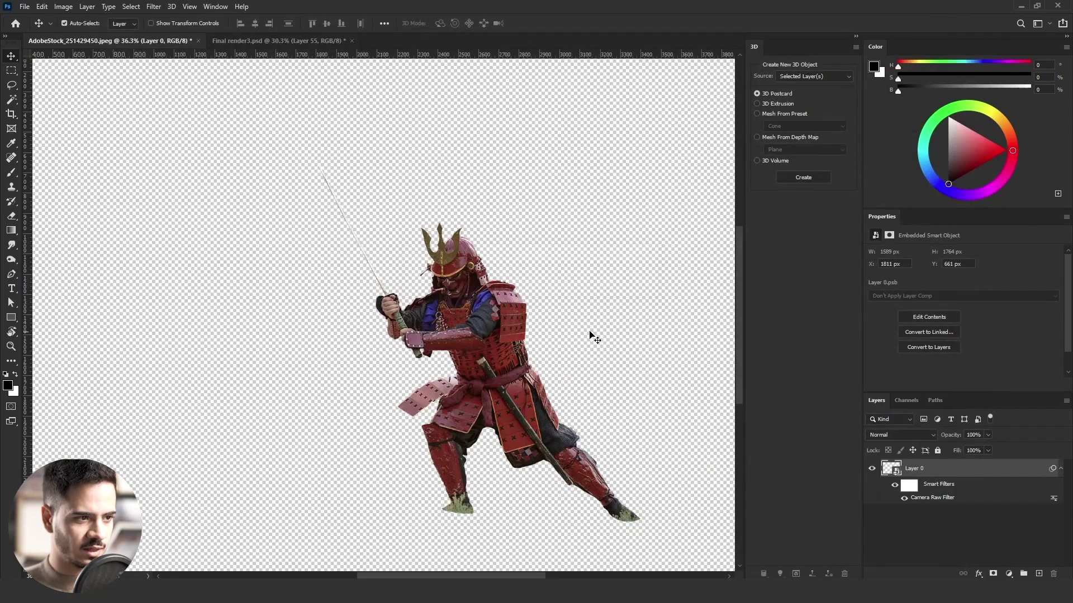
- Rasterize the filtered samurai layer and convert it back to a smart object
right_click(911, 468)
click(944, 302)
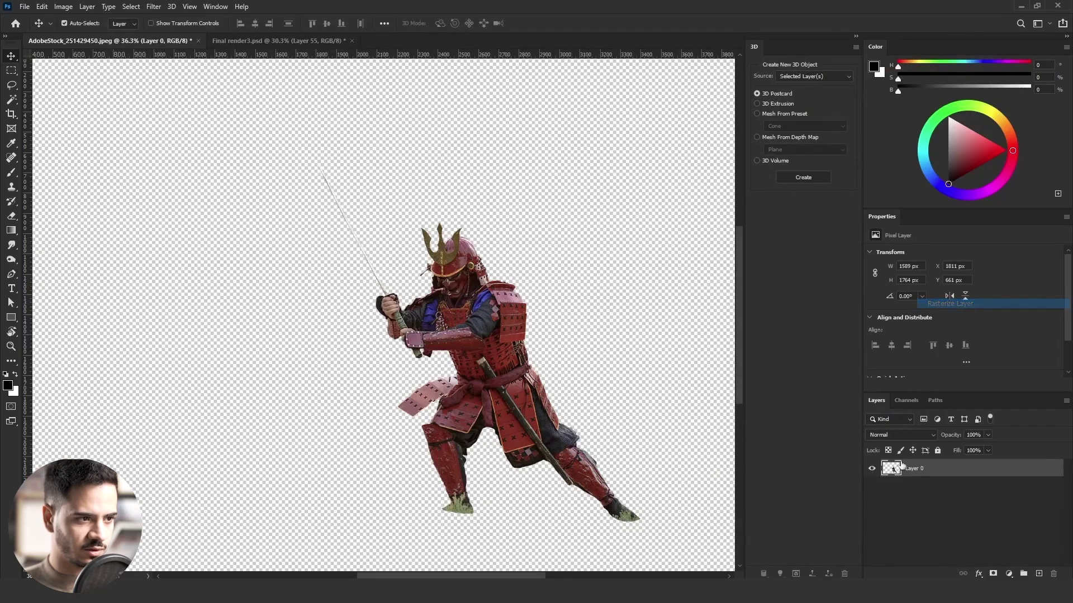
right_click(912, 468)
click(962, 152)
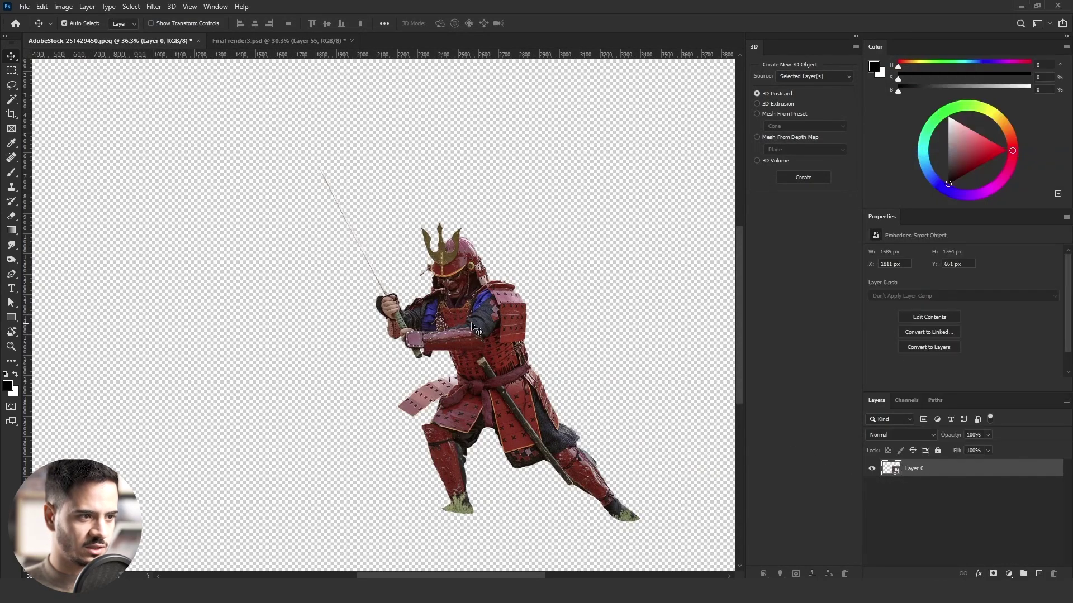
- Bring the samurai into Final render3.psd, scale it to about 705 × 783 px and place it near the left-hand temple steps
drag(476, 329, 296, 38)
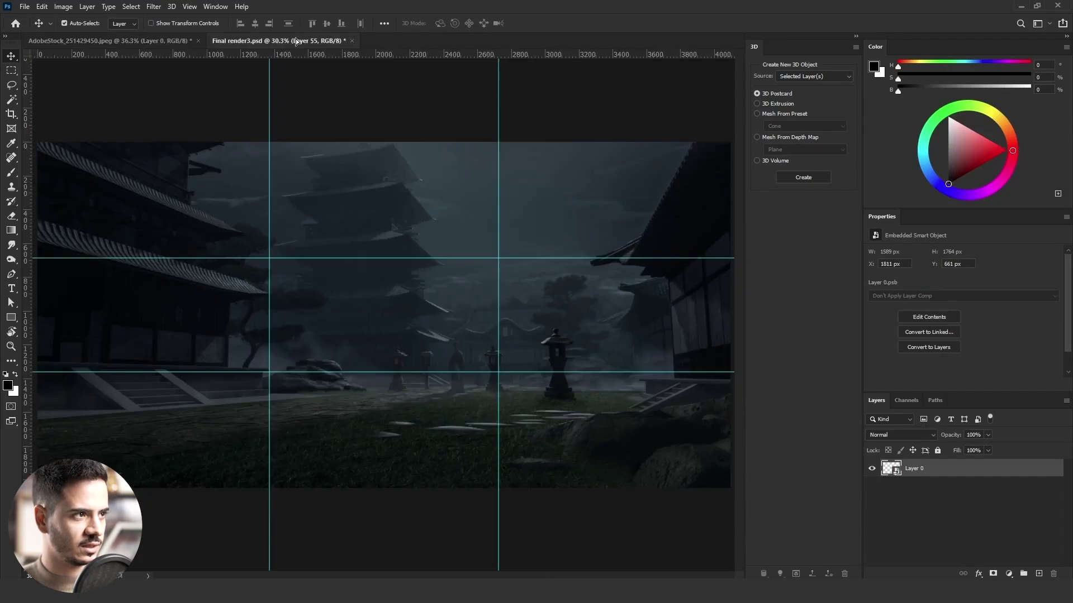
drag(407, 330, 406, 328)
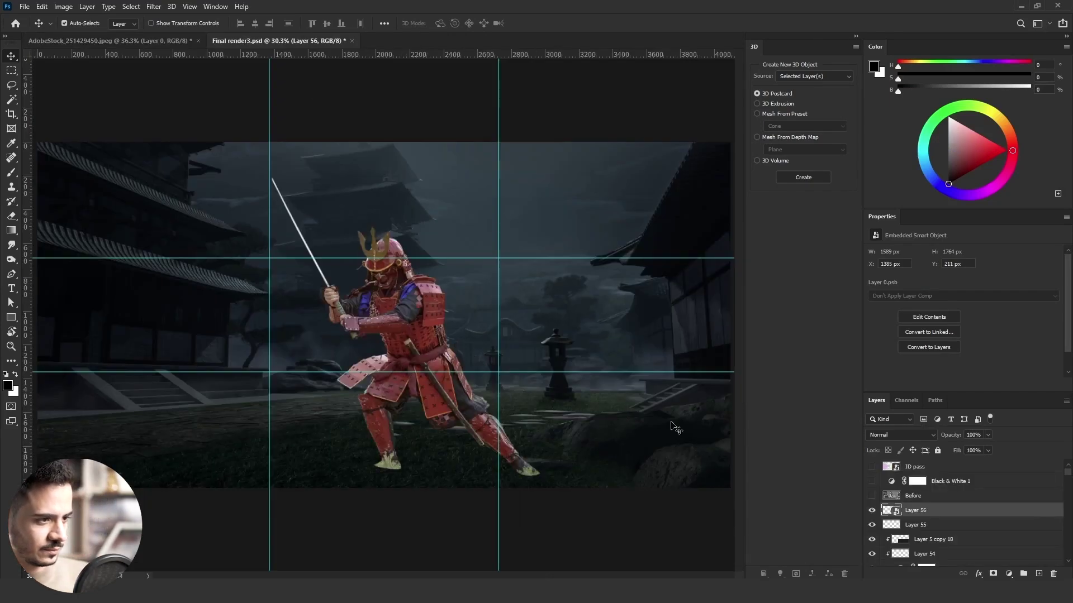
drag(284, 388, 286, 393)
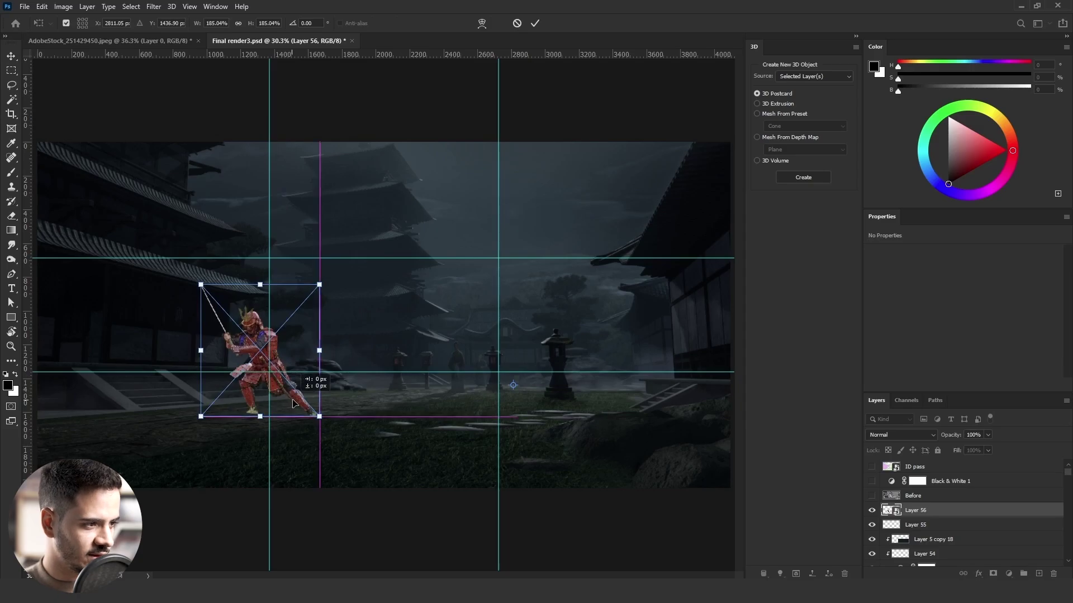
key(Return)
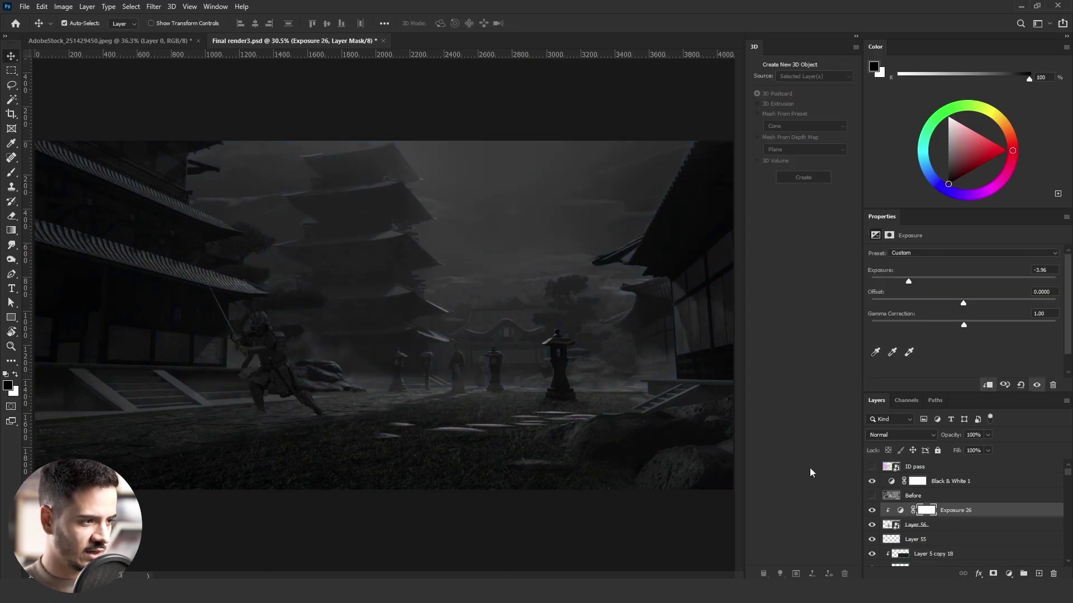
- Hide the Black & White 1 value-check layer
click(872, 481)
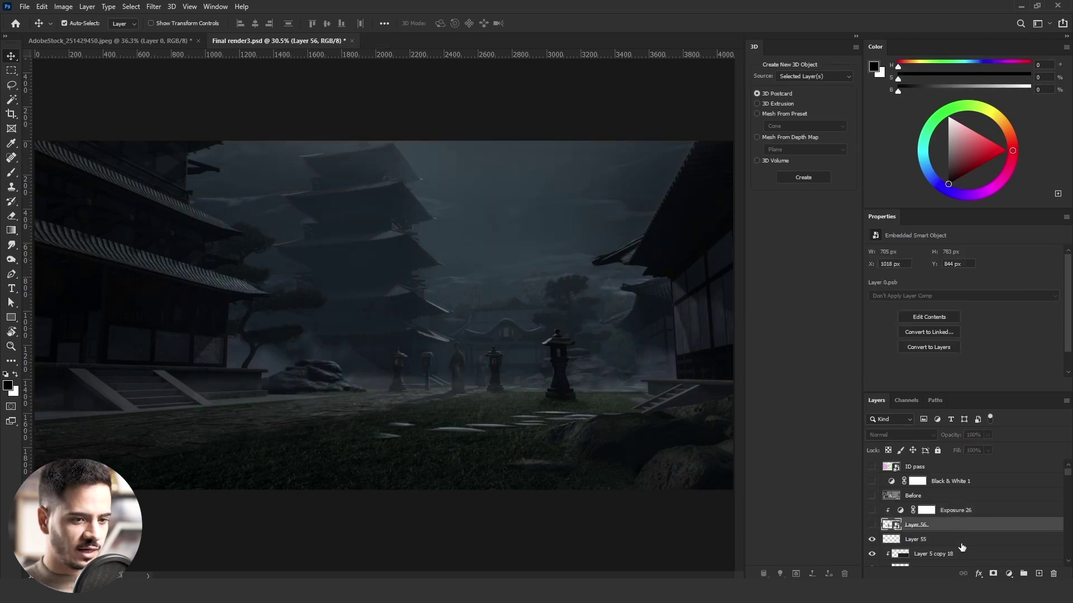
- Fill Layer 55 with a merged copy of the visible scene and apply an Average blur to it
click(960, 543)
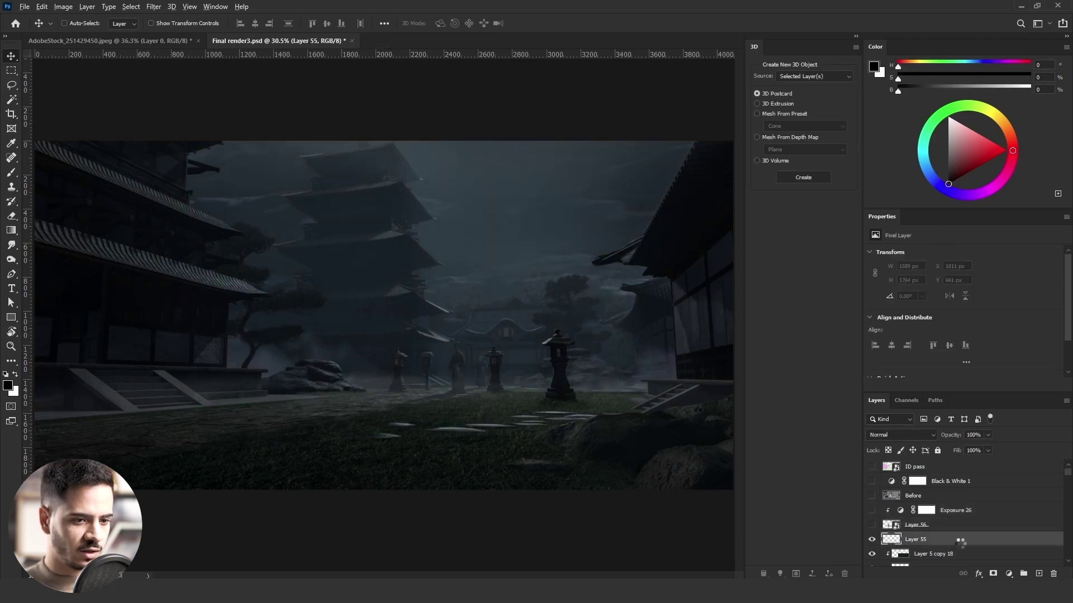
key(ctrl)
click(154, 7)
mouse_move(220, 133)
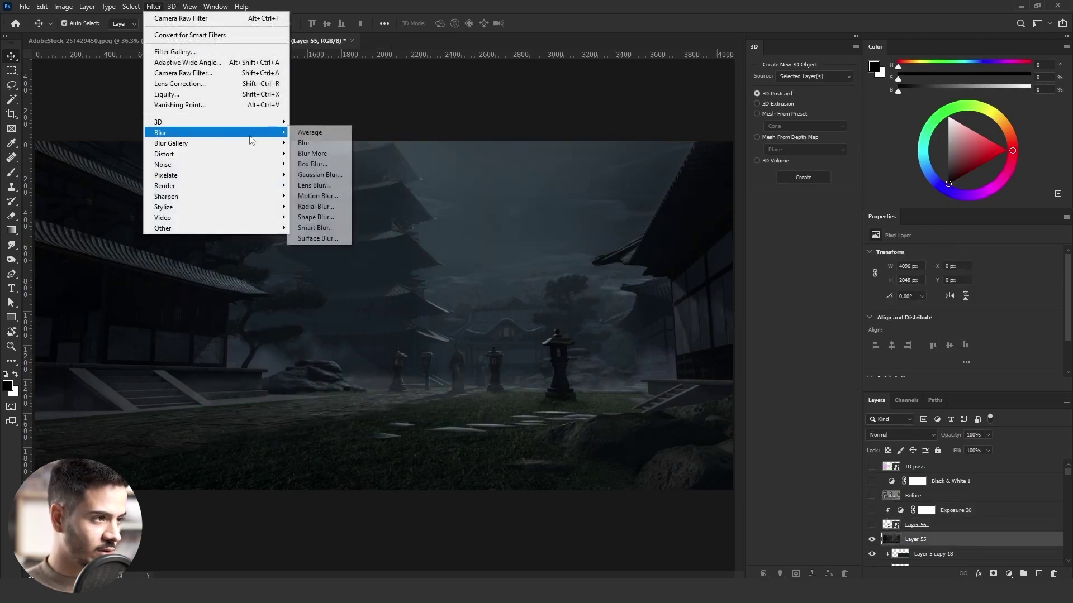
click(330, 151)
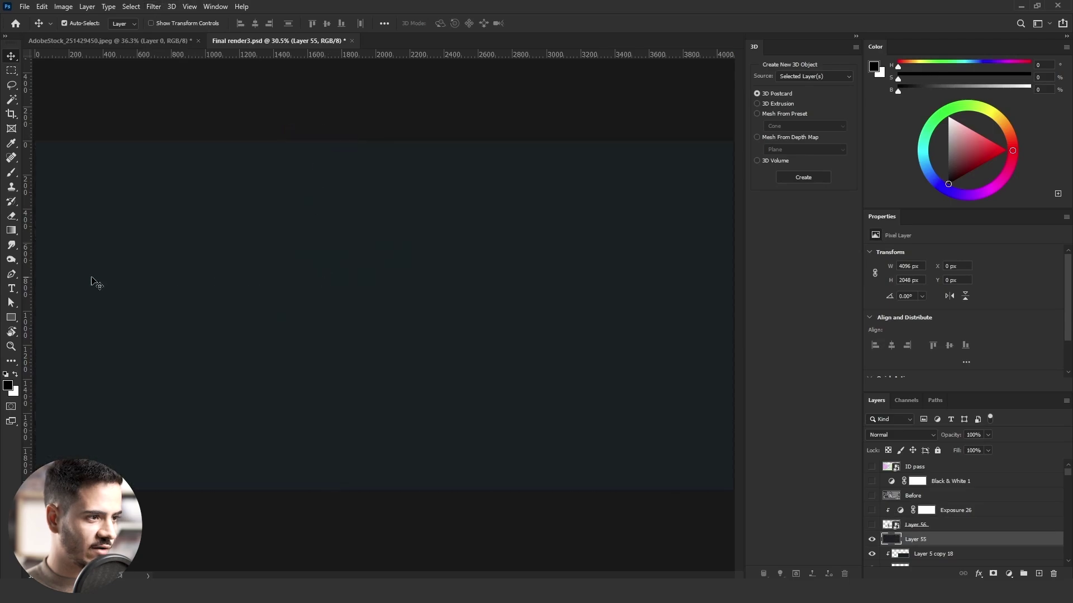
- Show the samurai with its Exposure 26 layer, clip the averaged Layer 55 above them, and set it to Color blending at 50% opacity
right_click(15, 233)
click(935, 544)
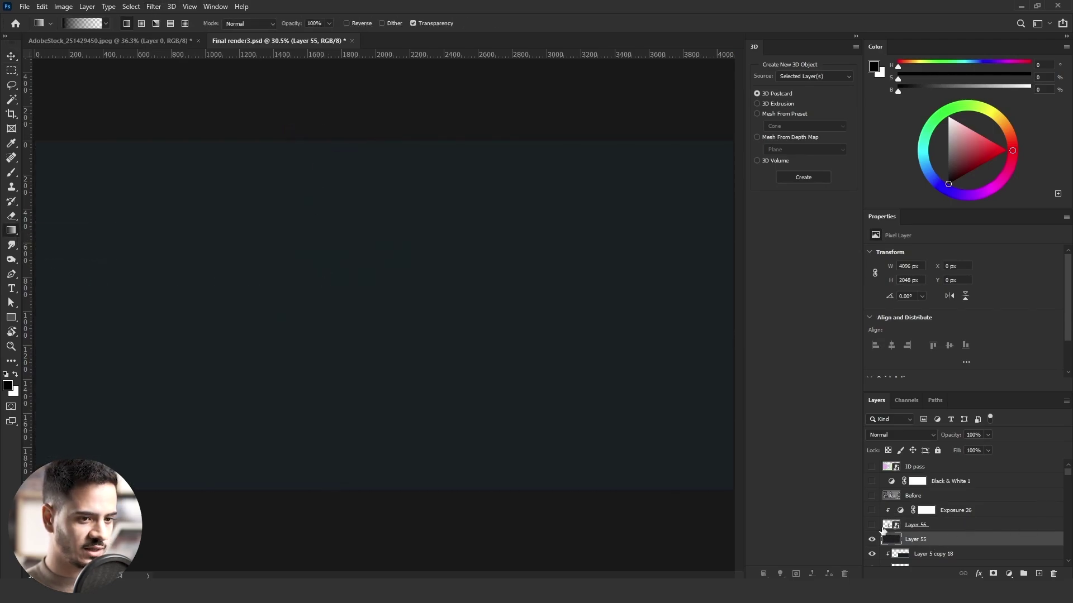
click(871, 525)
click(882, 512)
click(871, 510)
drag(944, 526, 953, 509)
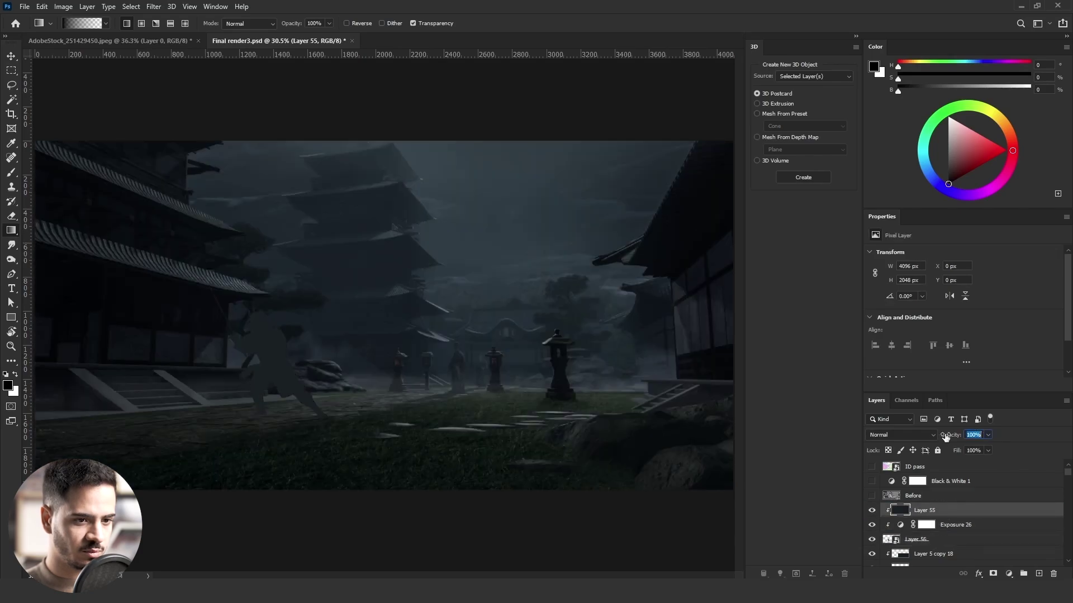
drag(946, 437, 890, 436)
click(891, 435)
click(888, 567)
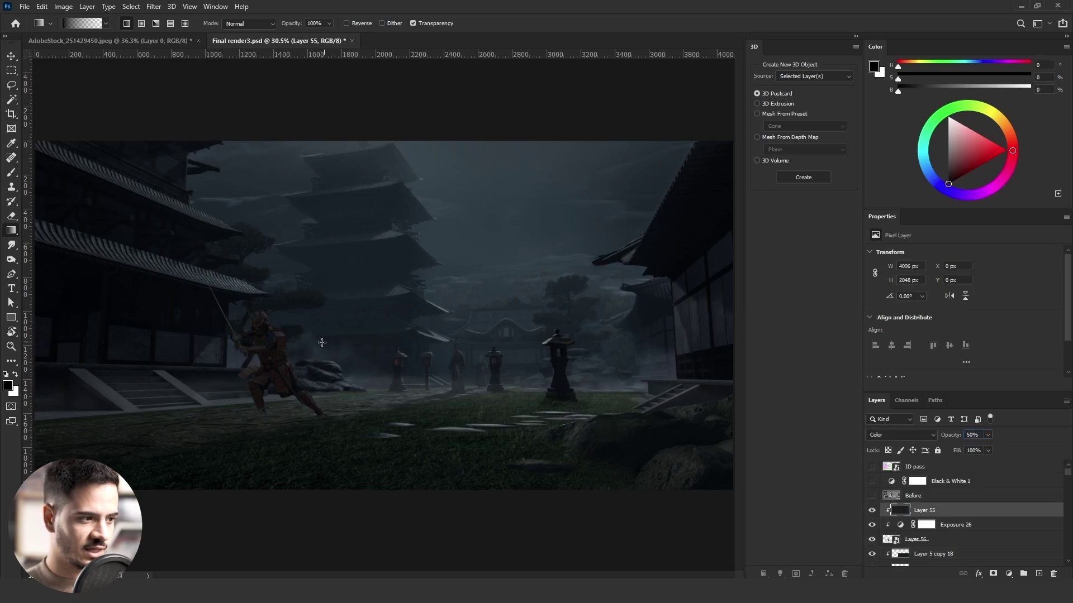
- Clip a Luminosity-blended Exposure adjustment to the samurai with exposure +3.84 and gamma 0.80, and invert its mask to black
click(6, 348)
drag(380, 396, 354, 397)
drag(208, 346, 239, 336)
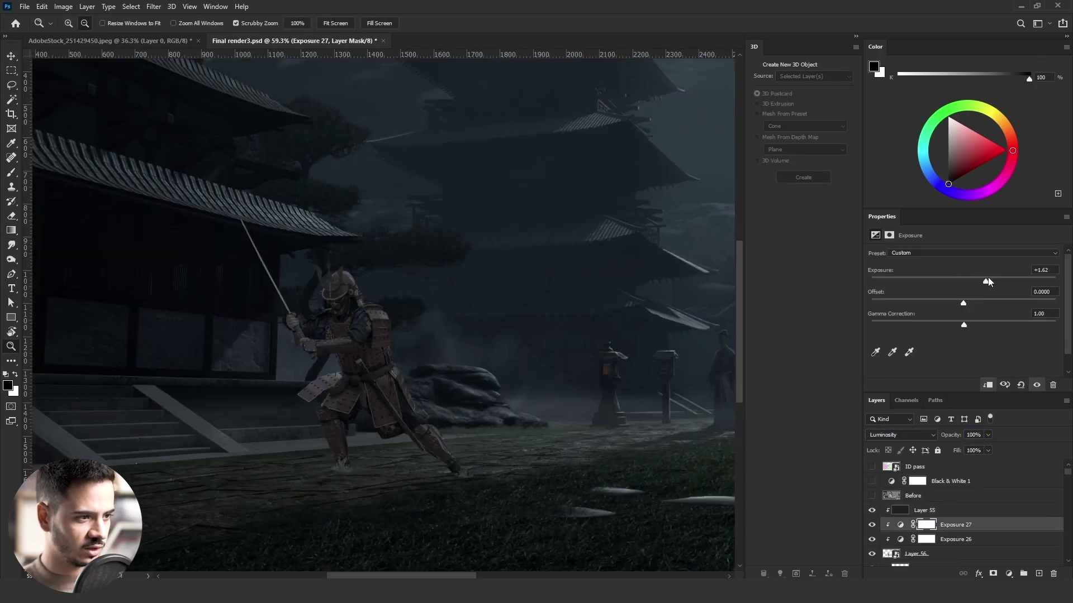
drag(987, 277, 1016, 279)
click(978, 325)
key(ctrl+i)
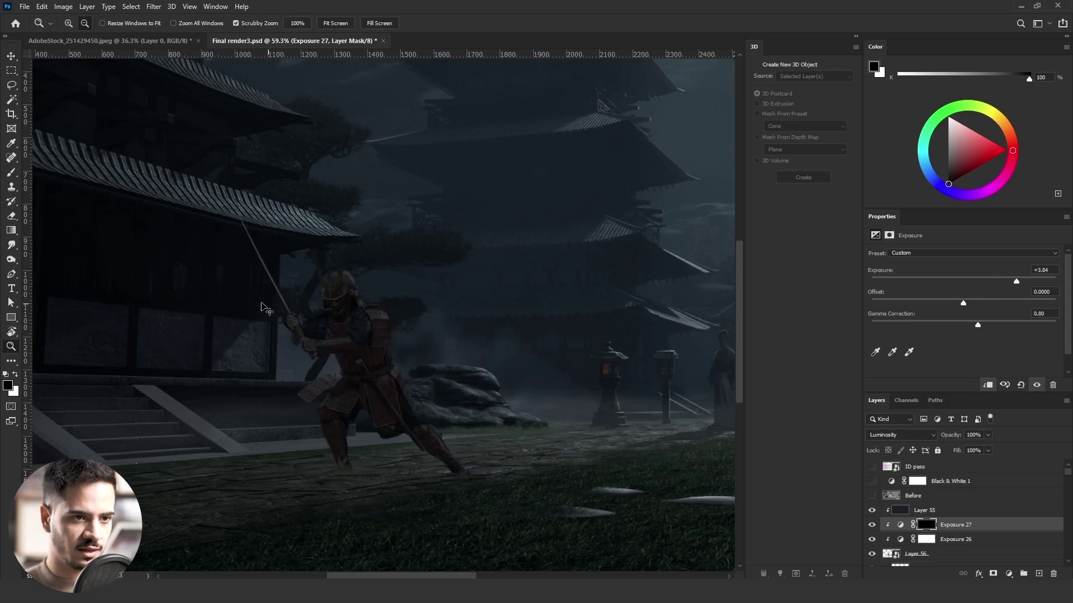
- Set up a soft round 57 px brush with a flattened elliptical tip and 10% flow
click(20, 175)
mouse_move(449, 451)
mouse_down()
mouse_move(502, 445)
mouse_move(505, 257)
mouse_up()
scroll(507, 257, down, 2)
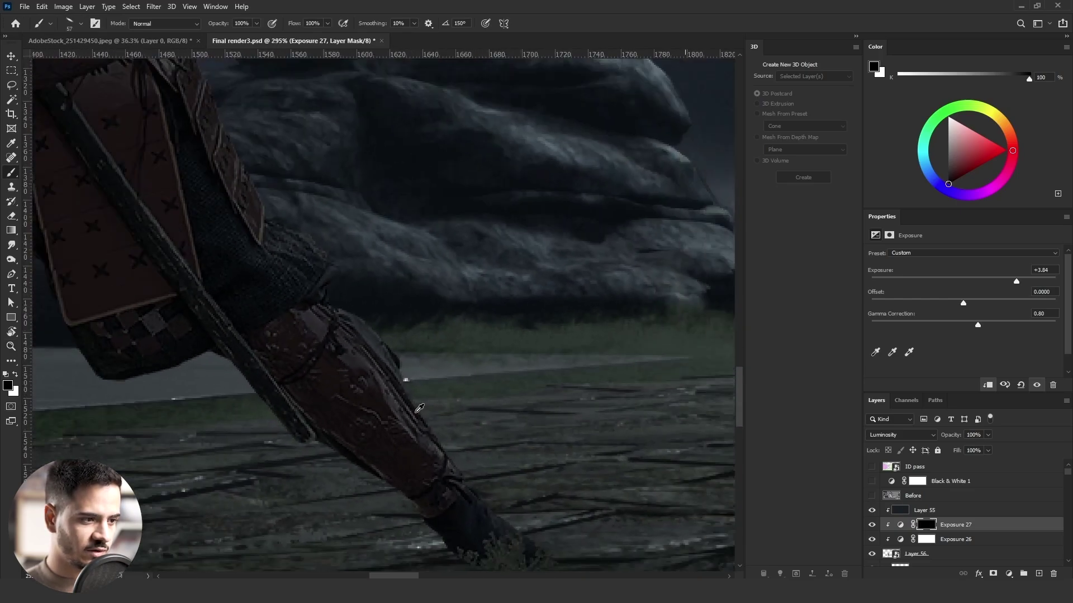
click(79, 27)
click(35, 149)
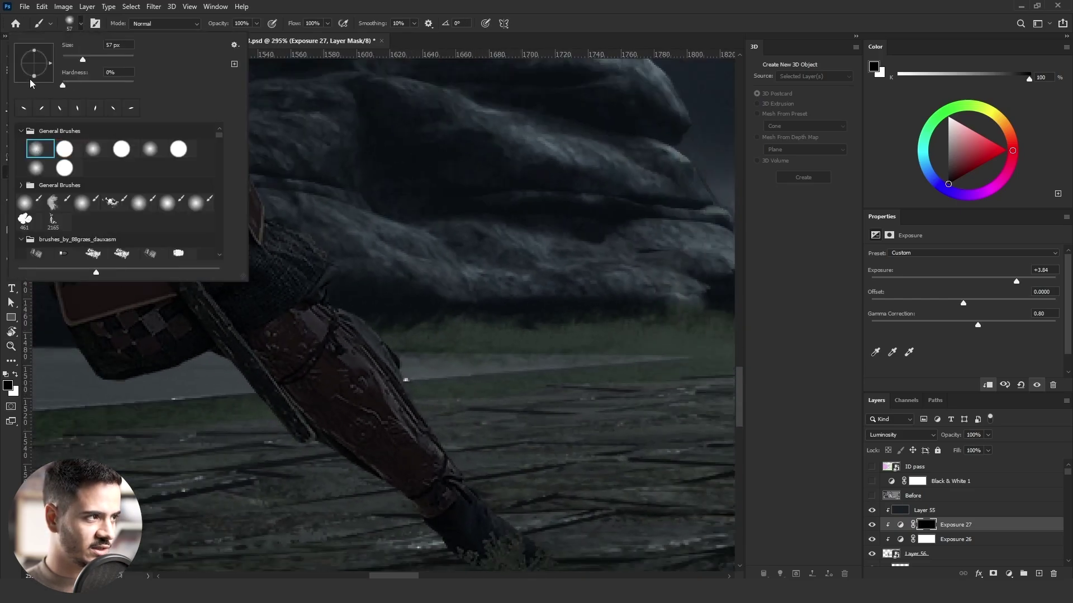
drag(34, 78, 40, 71)
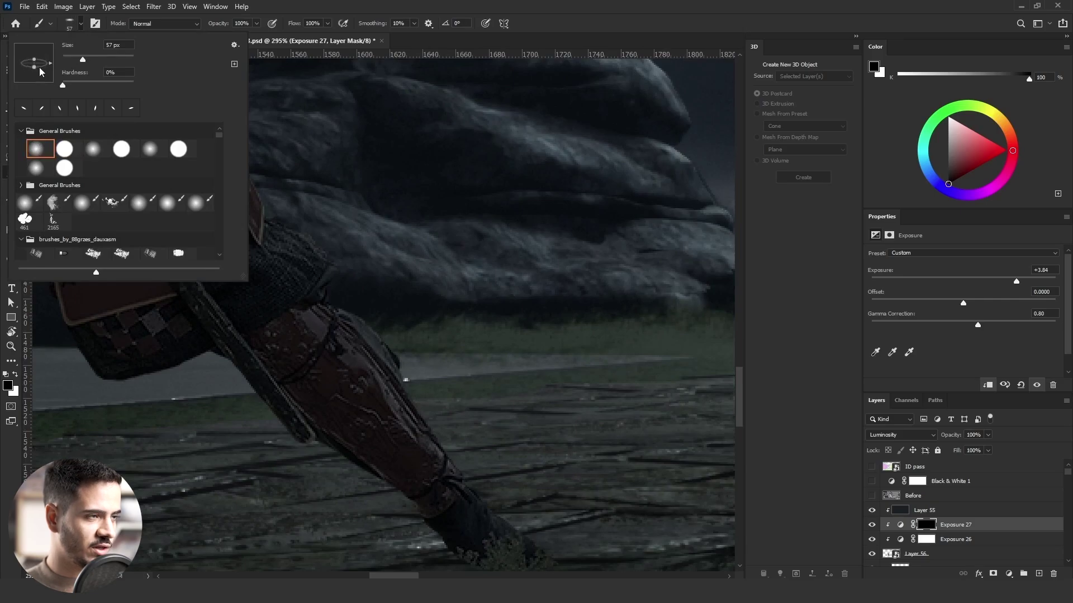
click(313, 24)
text(10)
key(Return)
- Angle the brush to -30° and paint white on the Exposure 27 mask along the rear edge of the samurai's outstretched shin
scroll(470, 312, down, 1)
scroll(423, 380, up, 4)
mouse_move(461, 395)
mouse_down()
mouse_move(441, 396)
mouse_move(423, 505)
mouse_up()
key(shift+Right)
key(shift+Right)
scroll(418, 501, up, 4)
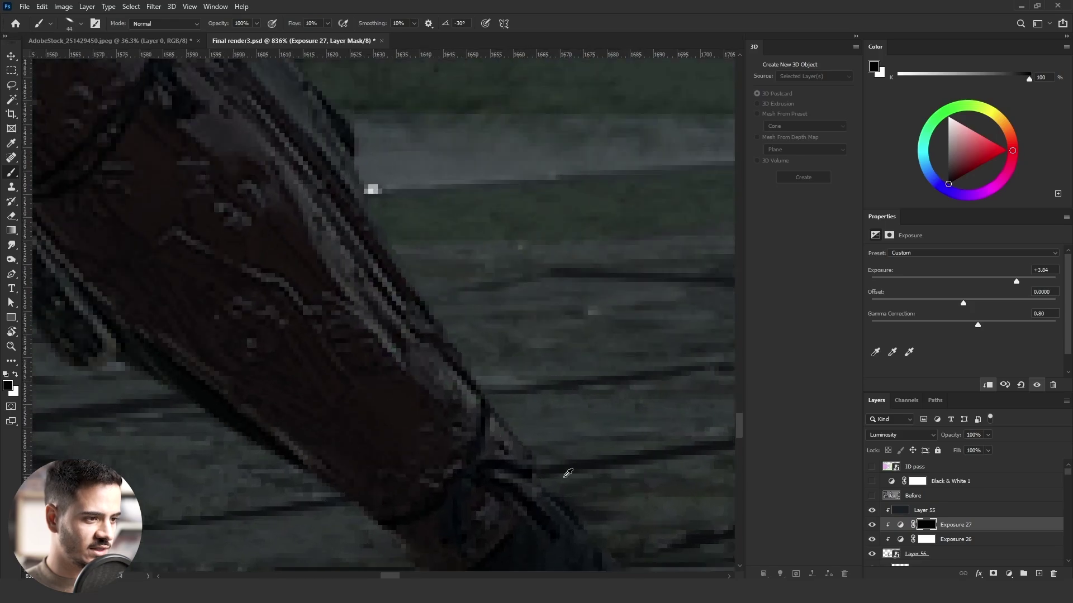
mouse_move(547, 482)
mouse_down()
mouse_move(521, 480)
mouse_move(432, 262)
mouse_up()
key(x)
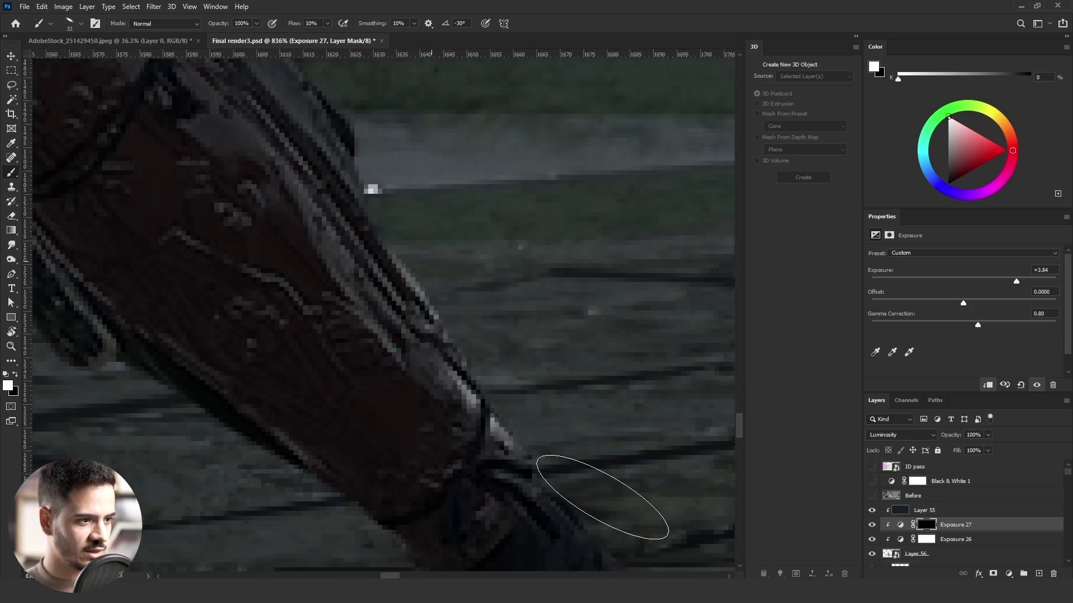
- Paint thin moonlit rim highlights into the Exposure 27 mask along the samurai's knee, armour skirt, shoulder plates and helmet
scroll(602, 497, down, 5)
key(bracketleft)
key(bracketleft)
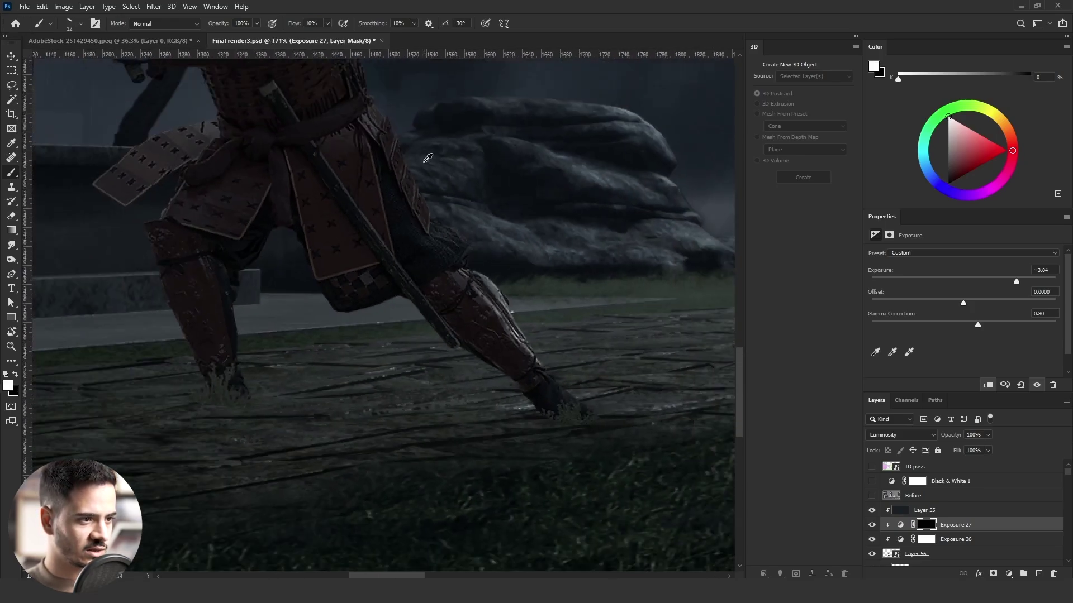
scroll(428, 158, up, 3)
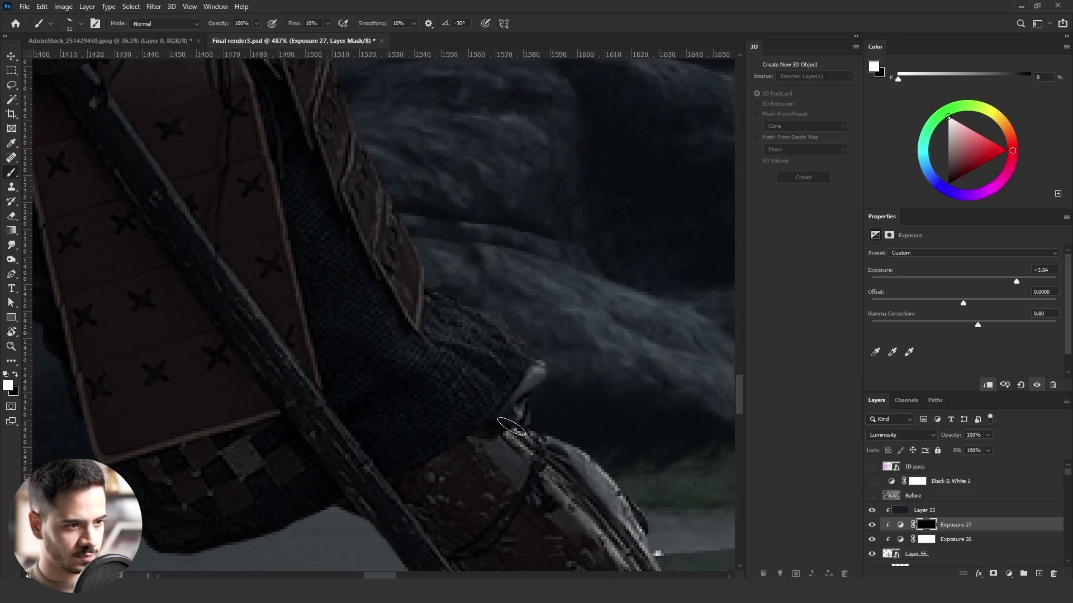
key(bracketright)
mouse_move(510, 374)
mouse_down()
mouse_move(441, 337)
mouse_move(496, 362)
mouse_move(462, 314)
mouse_move(486, 342)
mouse_move(511, 311)
mouse_move(457, 369)
mouse_up()
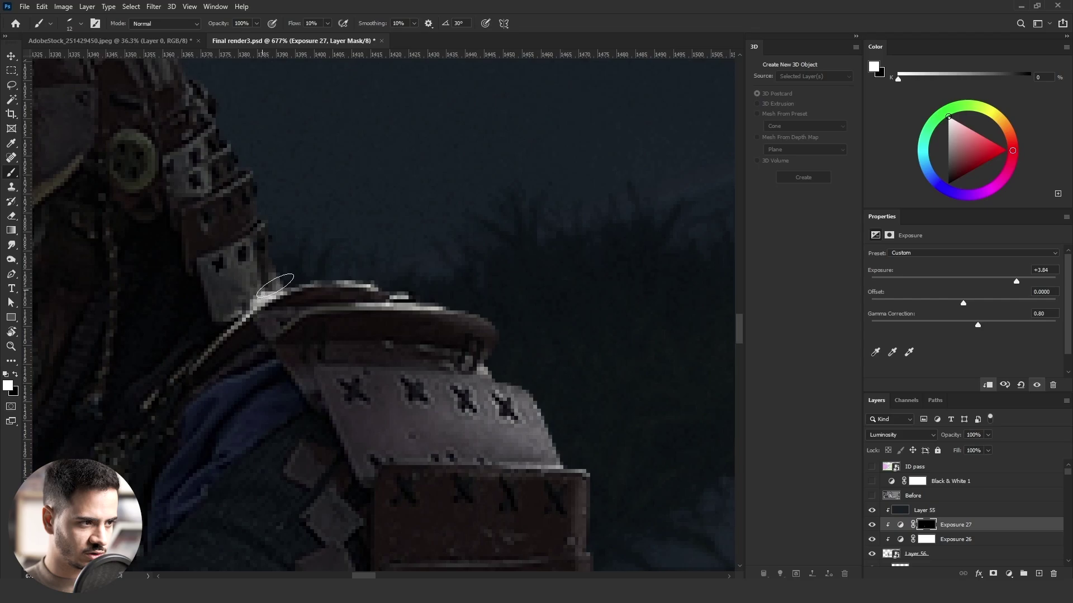
drag(276, 302, 277, 292)
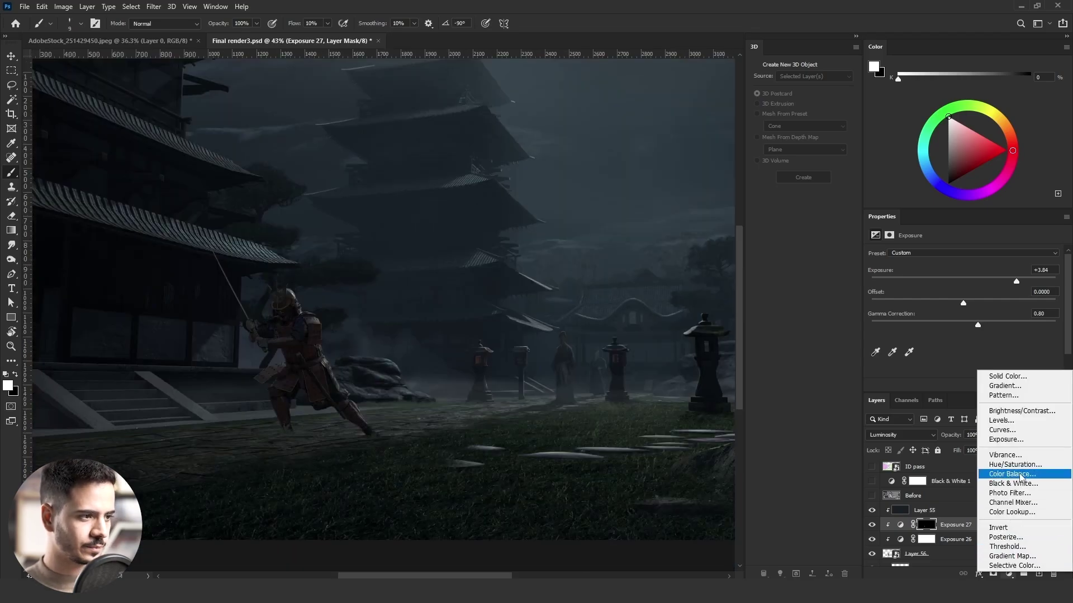
- Clip a Color-blended Color Balance adjustment to the samurai with midtones Cyan-Red -20 and Yellow-Blue +20, and invert its mask
click(1028, 477)
click(895, 437)
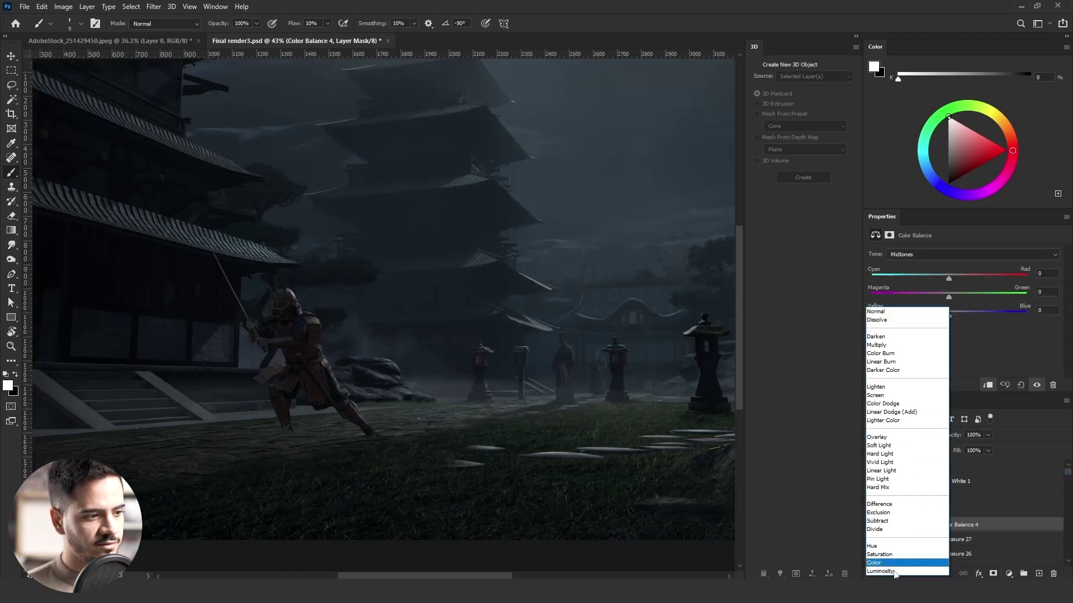
click(894, 563)
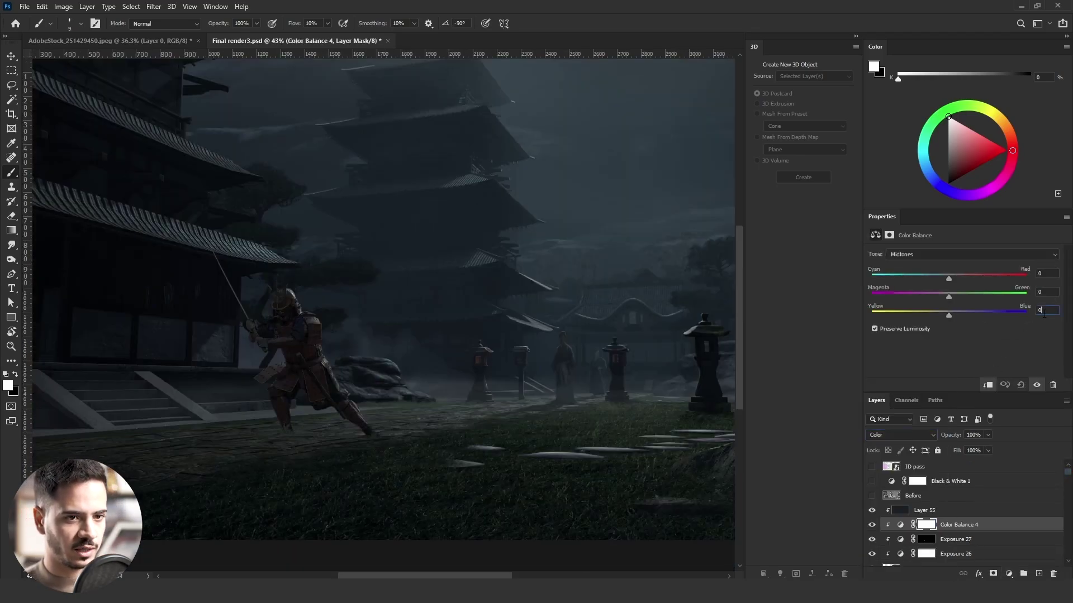
text(20)
key(Return)
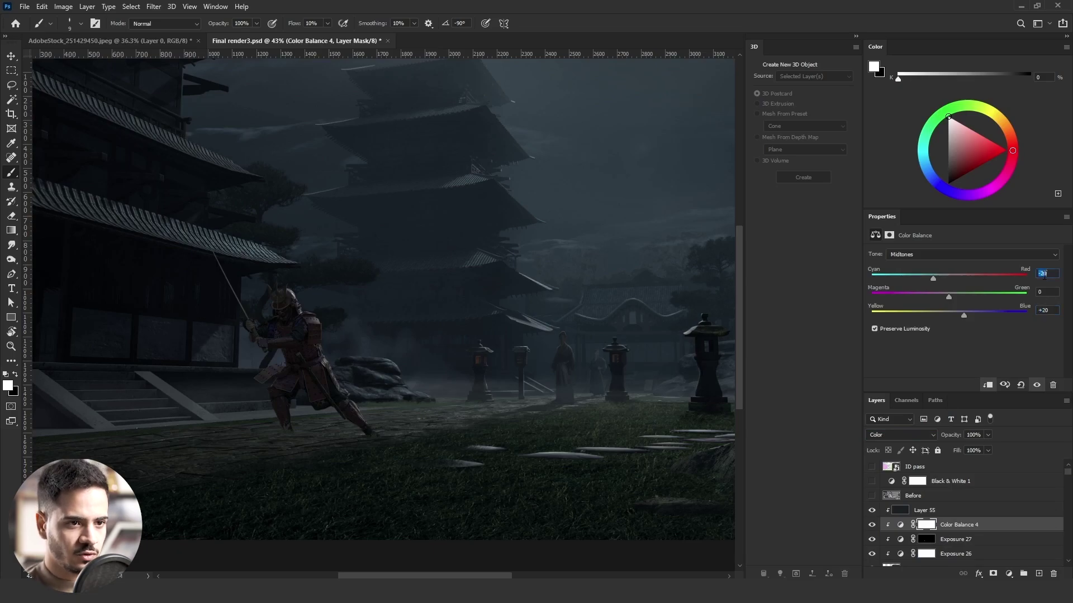
key(Return)
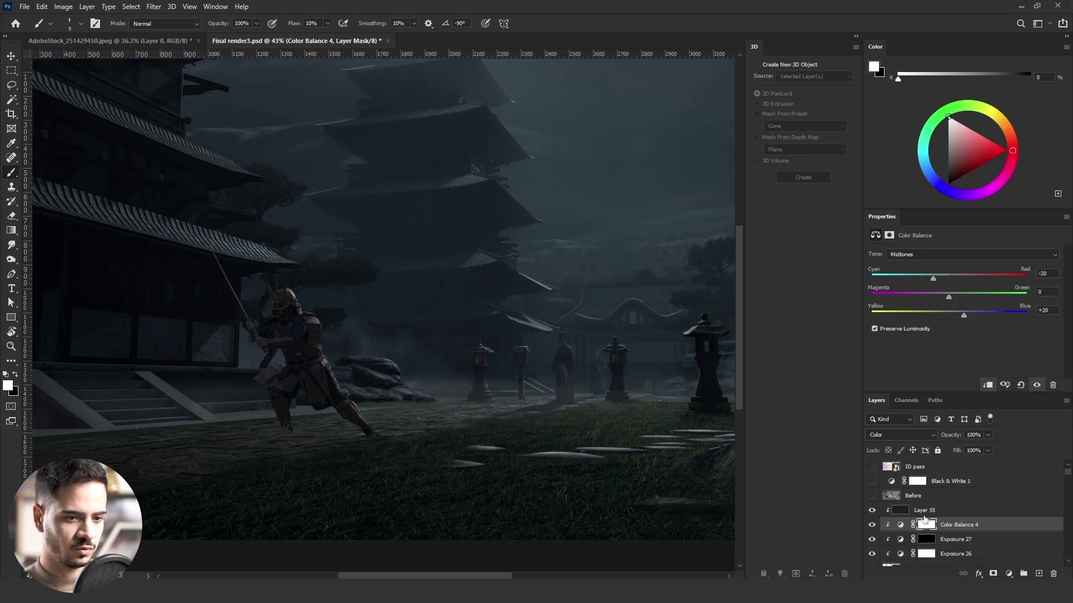
key(ctrl+i)
- Paint white on the Color Balance 4 mask over the samurai's armour, arms and helmet using an elliptical brush angled to -60°
scroll(292, 391, up, 5)
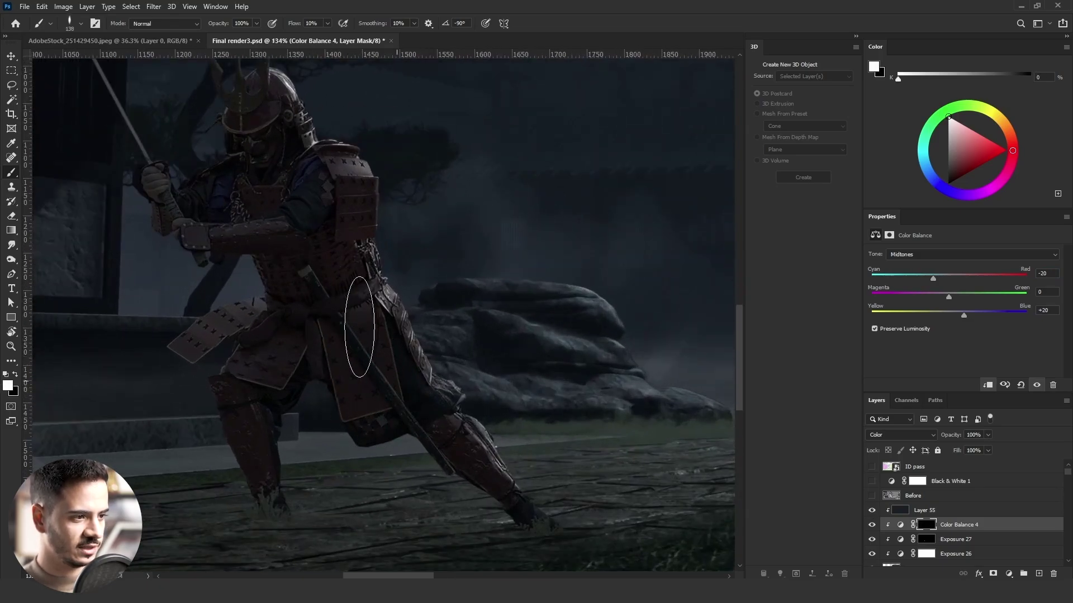
drag(437, 326, 430, 326)
key(shift+Left)
key(shift+Left)
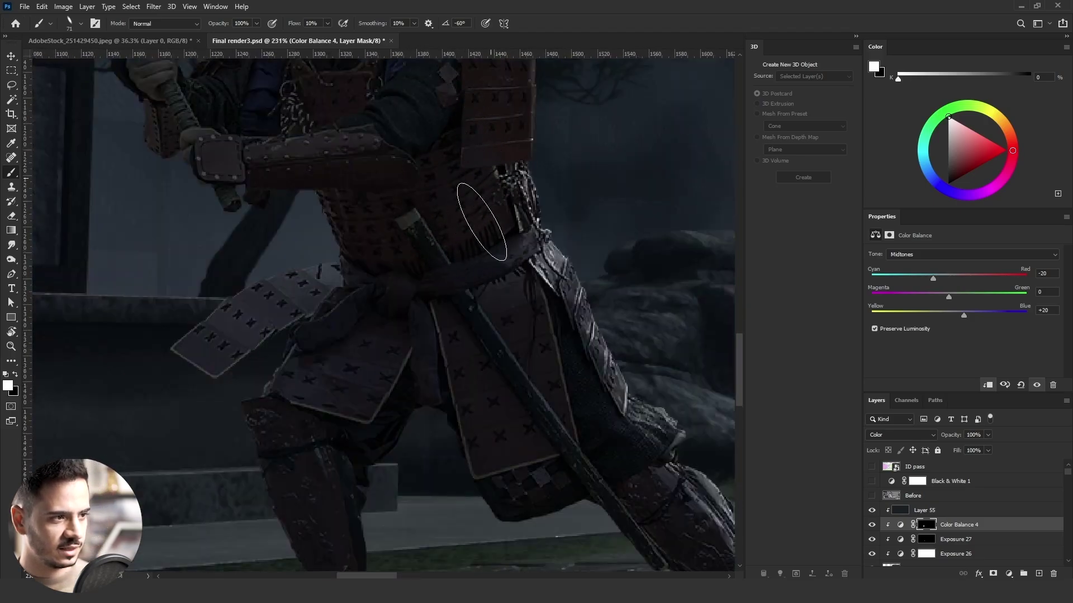
scroll(501, 222, up, 5)
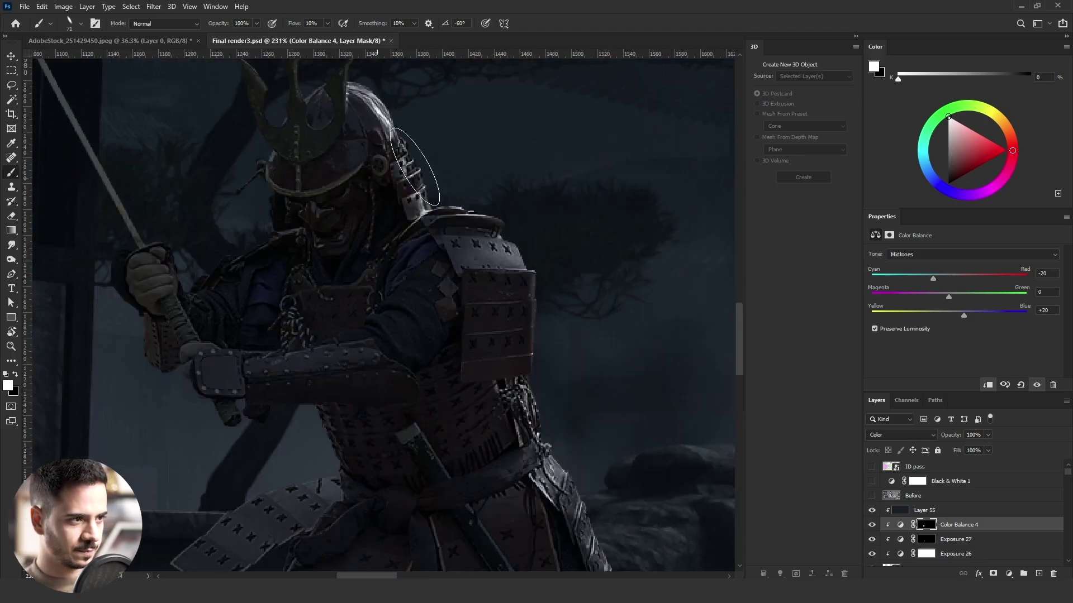
scroll(358, 161, down, 5)
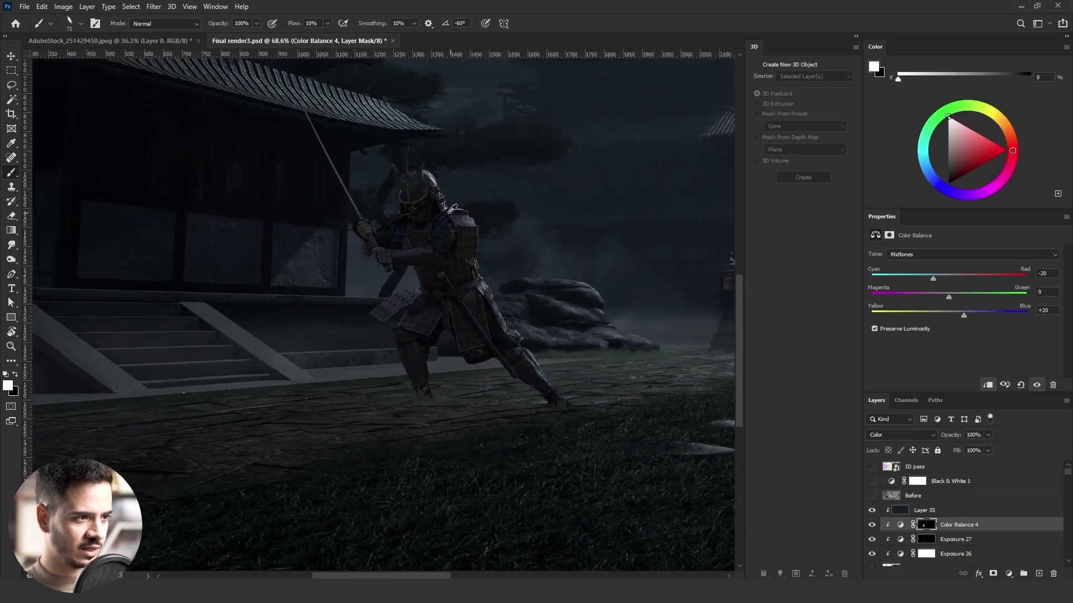
scroll(354, 299, up, 4)
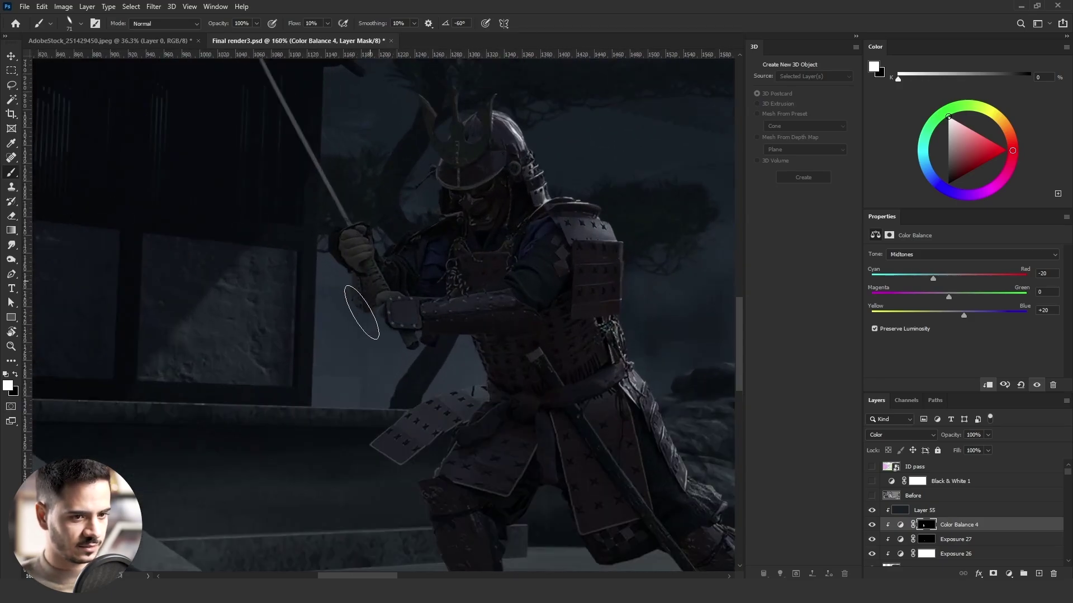
scroll(361, 242, down, 3)
scroll(362, 241, down, 4)
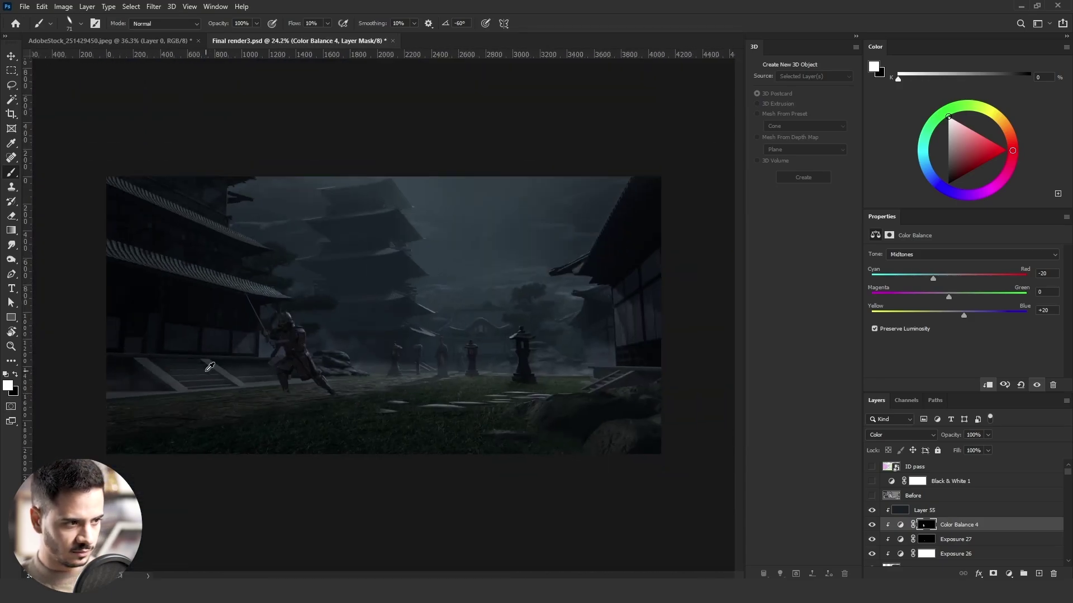
- Paint soft black shading over the samurai's legs, torso, arms and helmet horns on a new clipped layer below Exposure 26, undoing unwanted strokes
scroll(206, 369, up, 3)
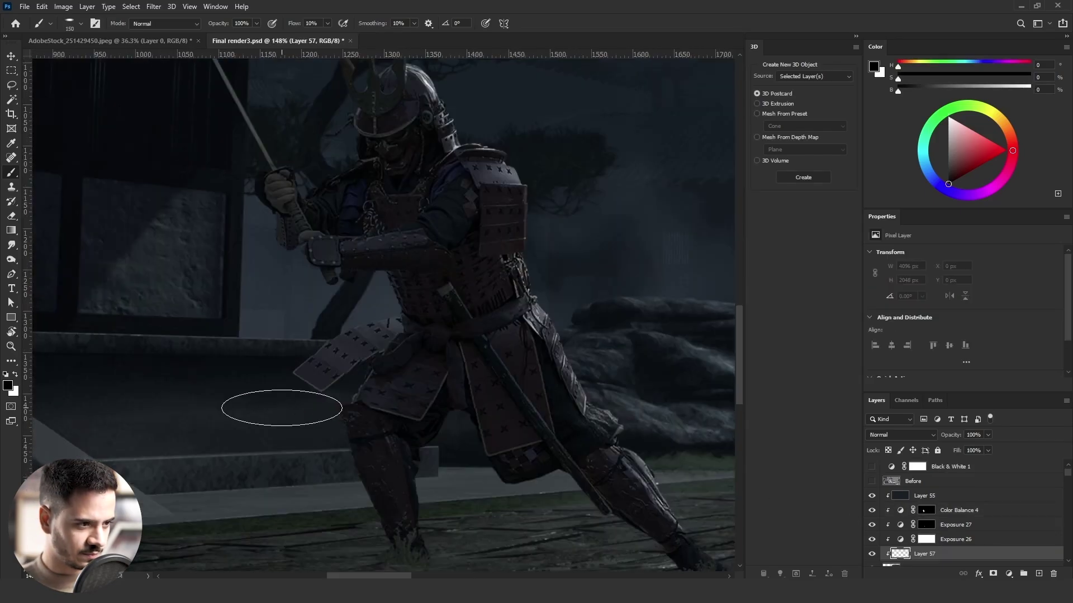
drag(410, 423, 370, 421)
mouse_move(429, 383)
mouse_down()
mouse_move(402, 318)
mouse_move(324, 389)
mouse_move(364, 381)
mouse_move(463, 314)
mouse_up()
key(ctrl+z)
key(ctrl+z)
mouse_move(385, 266)
mouse_down()
mouse_move(400, 283)
mouse_move(366, 264)
mouse_move(325, 282)
mouse_move(231, 196)
mouse_up()
scroll(321, 276, up, 1)
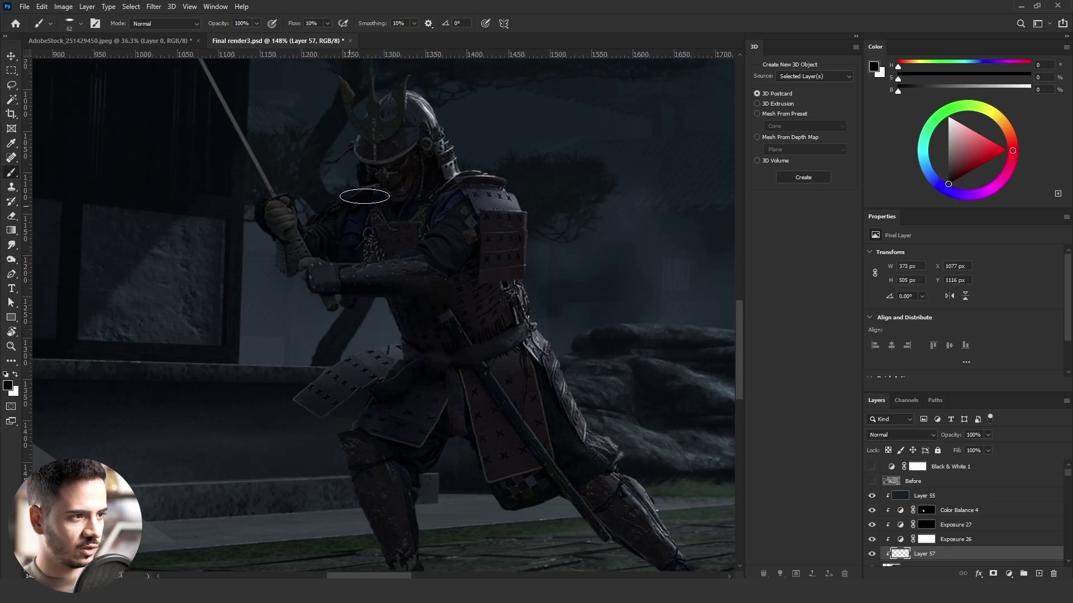
drag(335, 95, 371, 136)
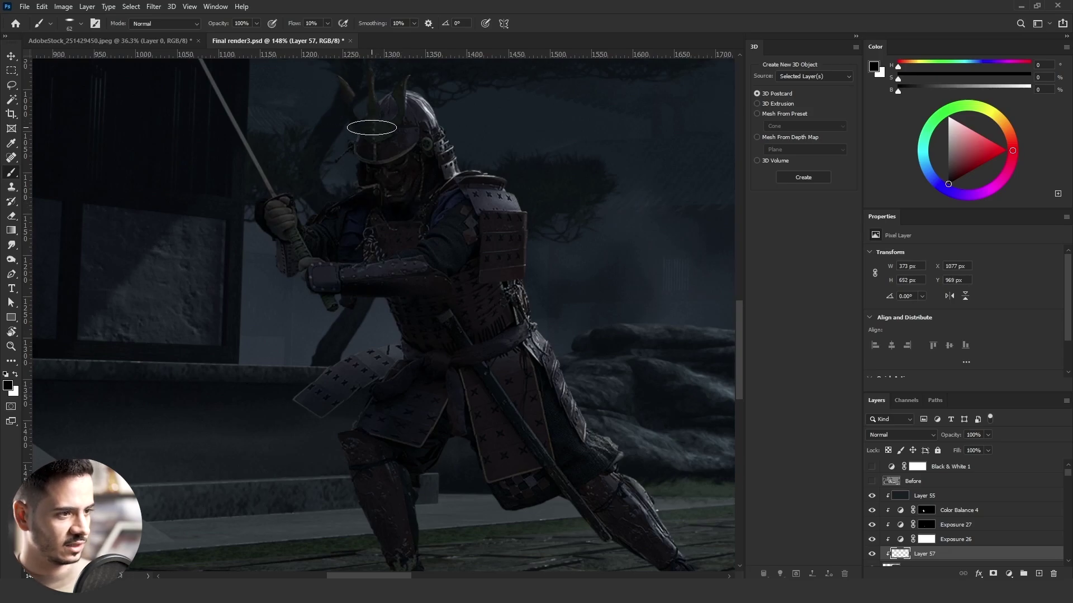
scroll(386, 220, down, 5)
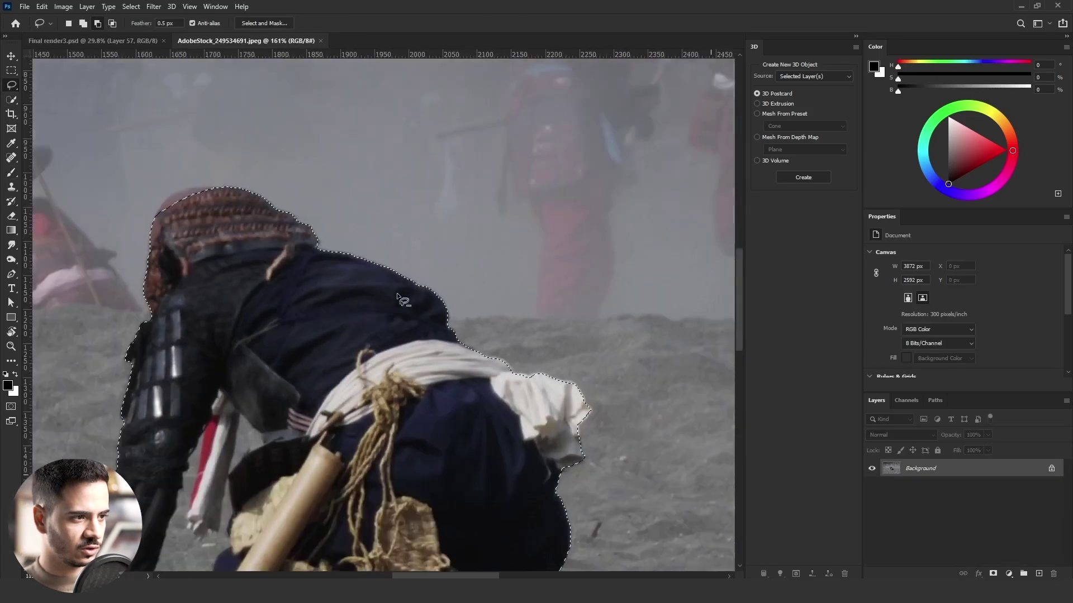
- Refine the crouching warrior's lasso selection in AdobeStock_249534691.jpeg by subtracting the background gap beside the hanging red-and-white cloth
scroll(439, 353, up, 10)
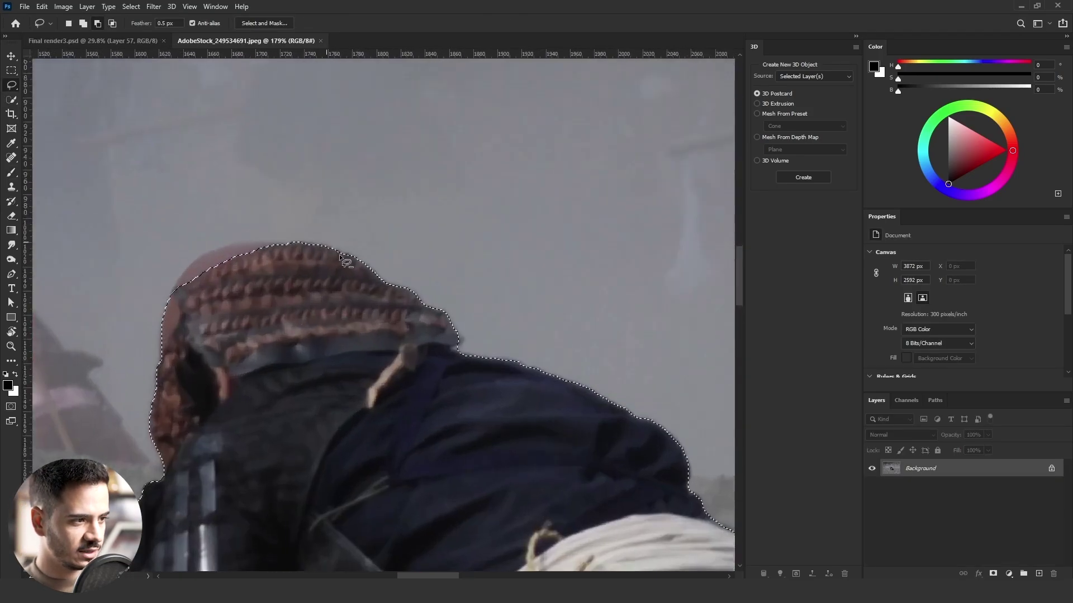
scroll(432, 350, up, 8)
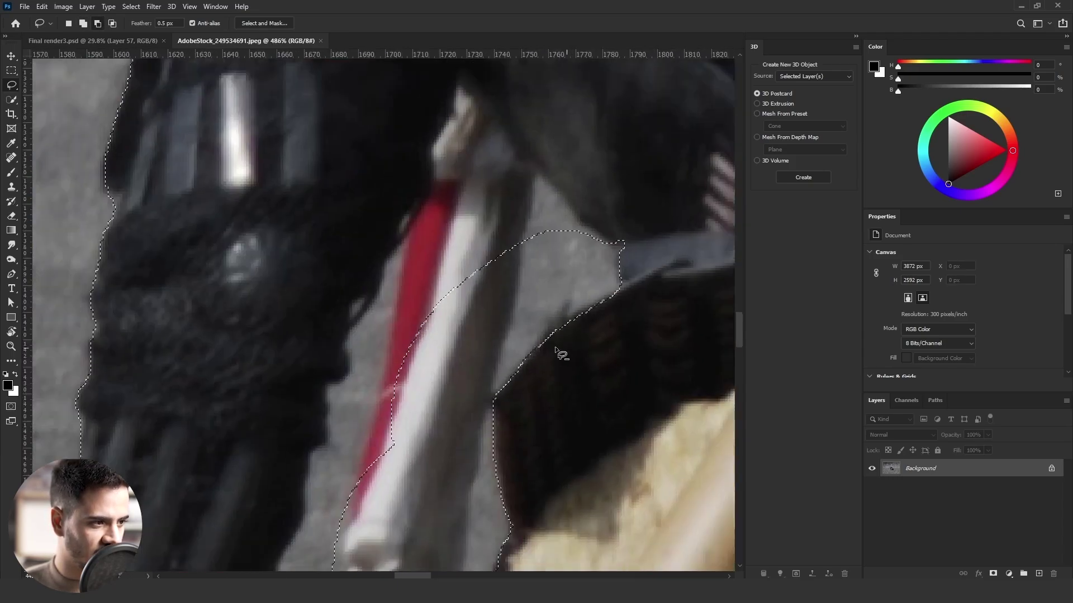
scroll(582, 217, up, 5)
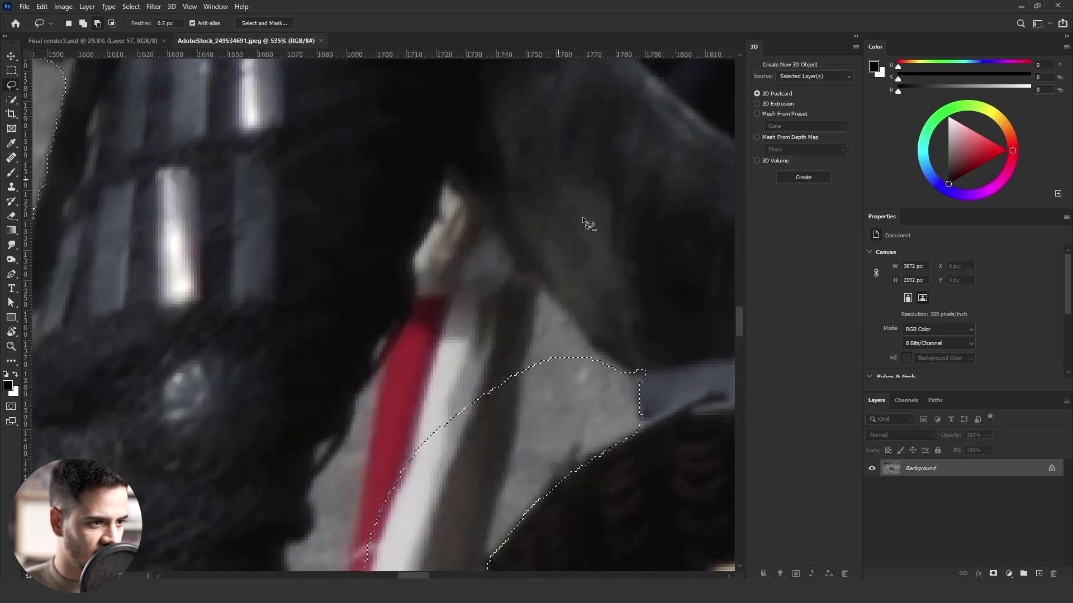
mouse_move(645, 419)
mouse_down()
mouse_move(649, 407)
mouse_move(588, 362)
mouse_move(402, 124)
mouse_up()
drag(403, 124, 392, 160)
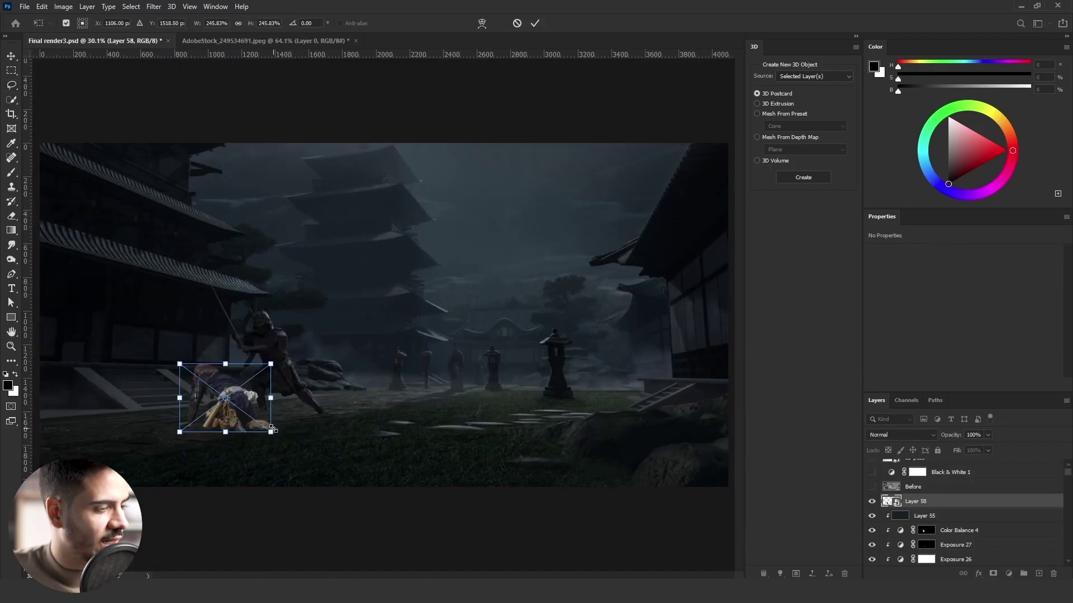
- Scale and place the crouching warrior beside the samurai, and darken him with a clipped Exposure adjustment set to -3.52
drag(272, 429, 205, 419)
key(Return)
drag(213, 419, 215, 418)
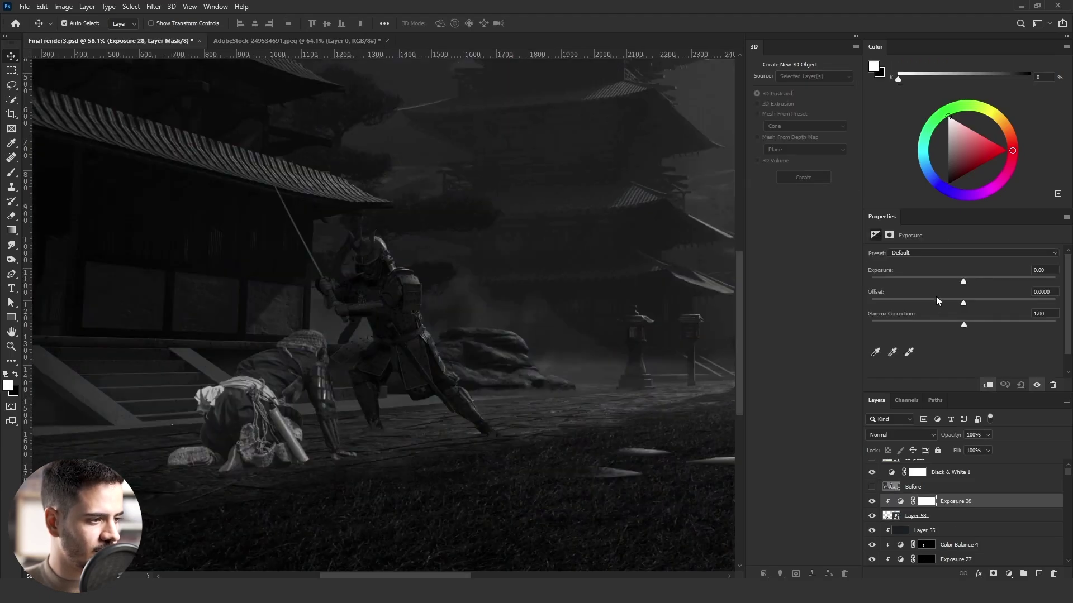
drag(934, 282, 923, 286)
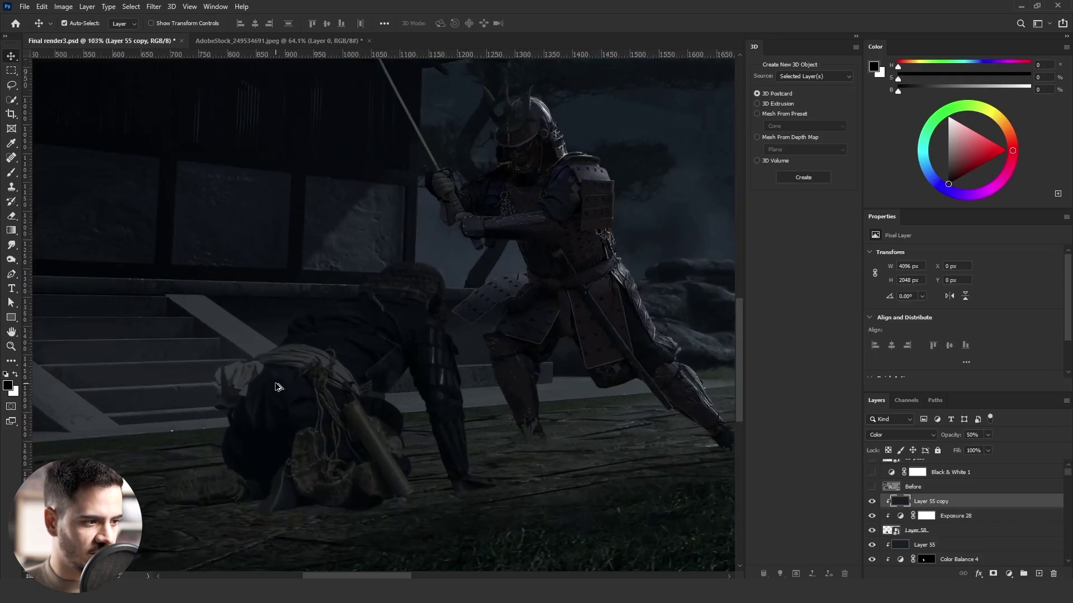
- Clip a second Exposure adjustment to the crouching warrior with exposure +3.92 and gamma 0.77, and invert its mask
click(1008, 574)
click(983, 439)
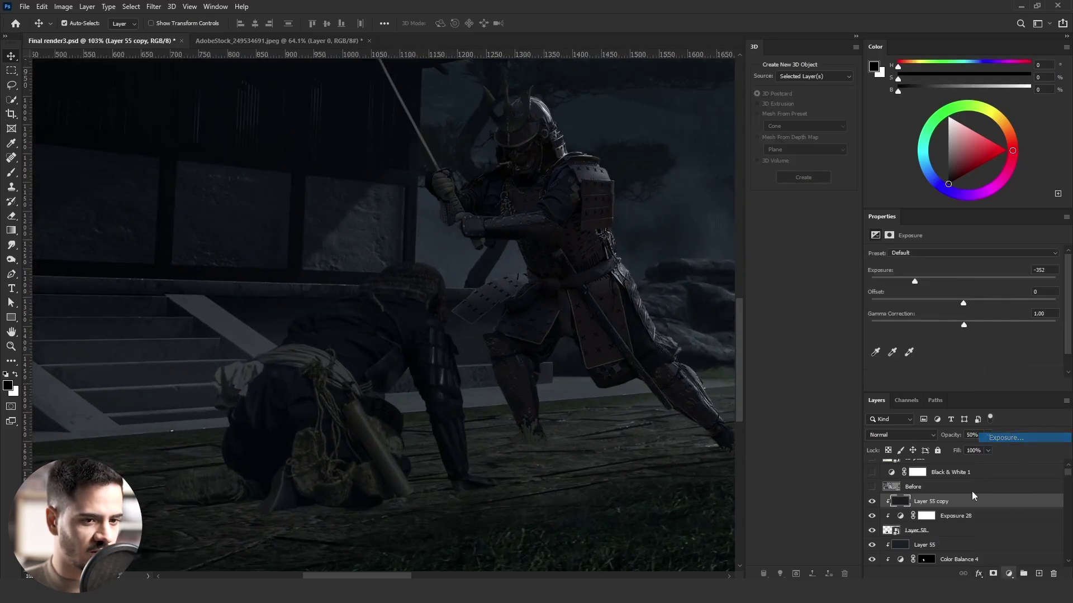
drag(988, 279, 1017, 277)
click(980, 324)
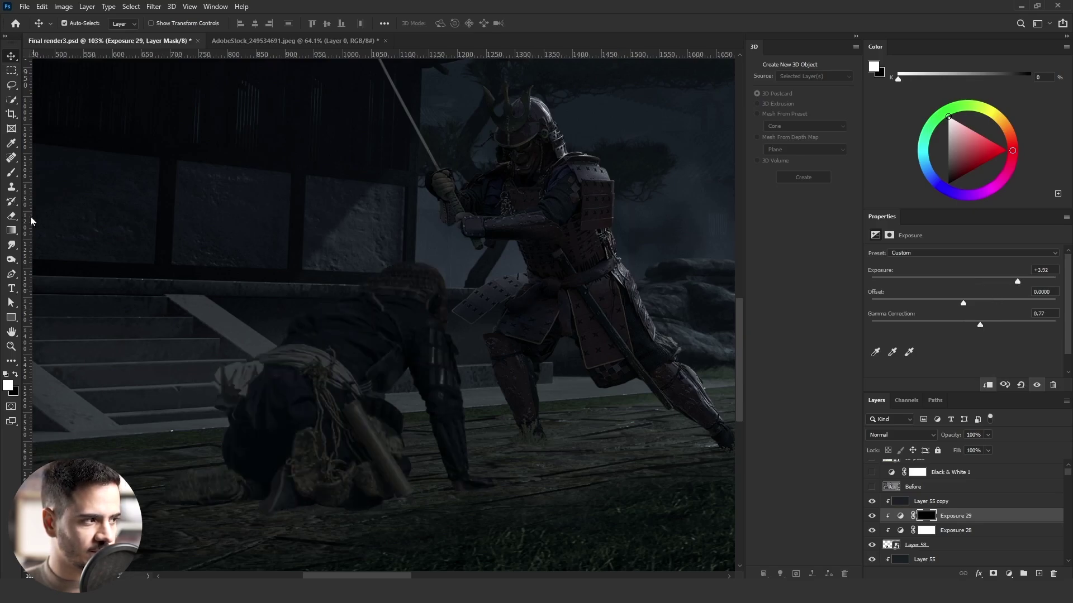
- Paint white on the Exposure 29 mask to bring light onto the crouching warrior's forearm and hand
click(10, 174)
scroll(483, 482, up, 15)
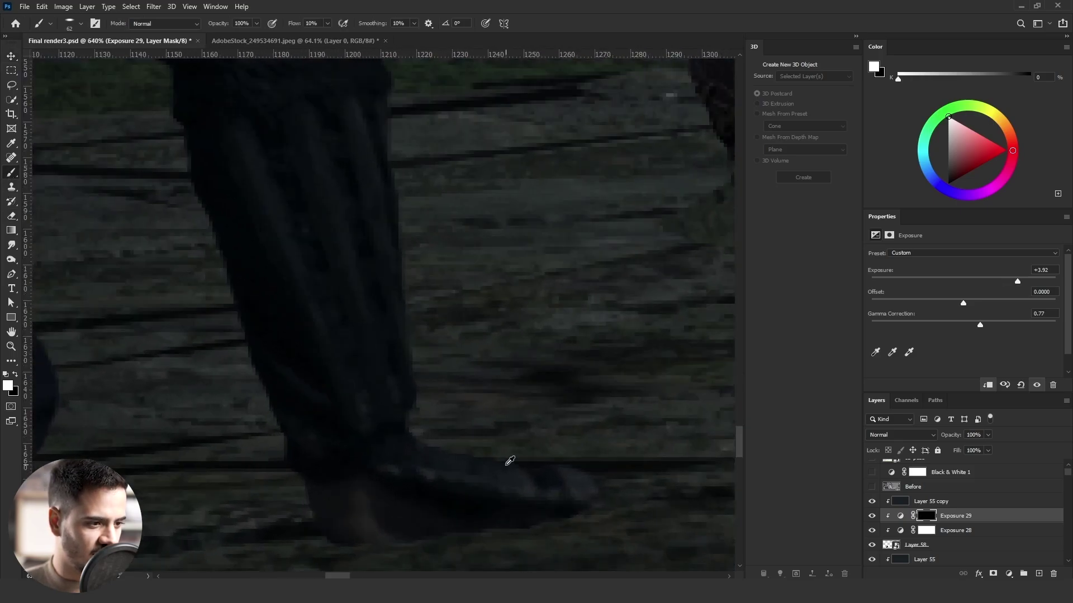
drag(507, 462, 457, 465)
scroll(458, 464, up, 1)
scroll(594, 476, down, 4)
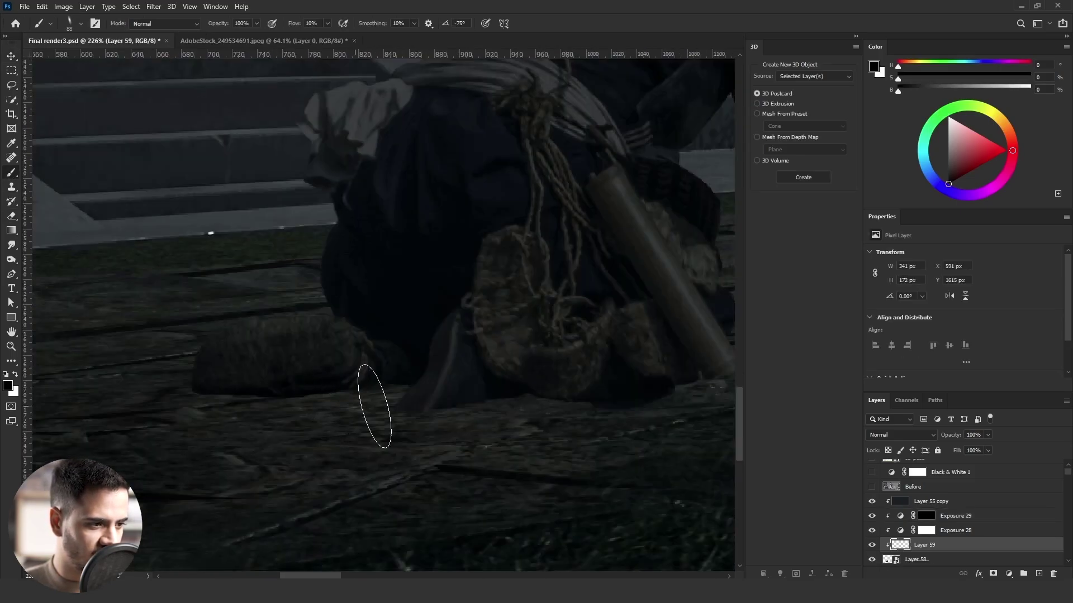
- Paint soft dark shading over the crouching warrior's sandals, cloth and waist on Layer 59, using an elliptical brush angled to -75°
scroll(412, 395, down, 6)
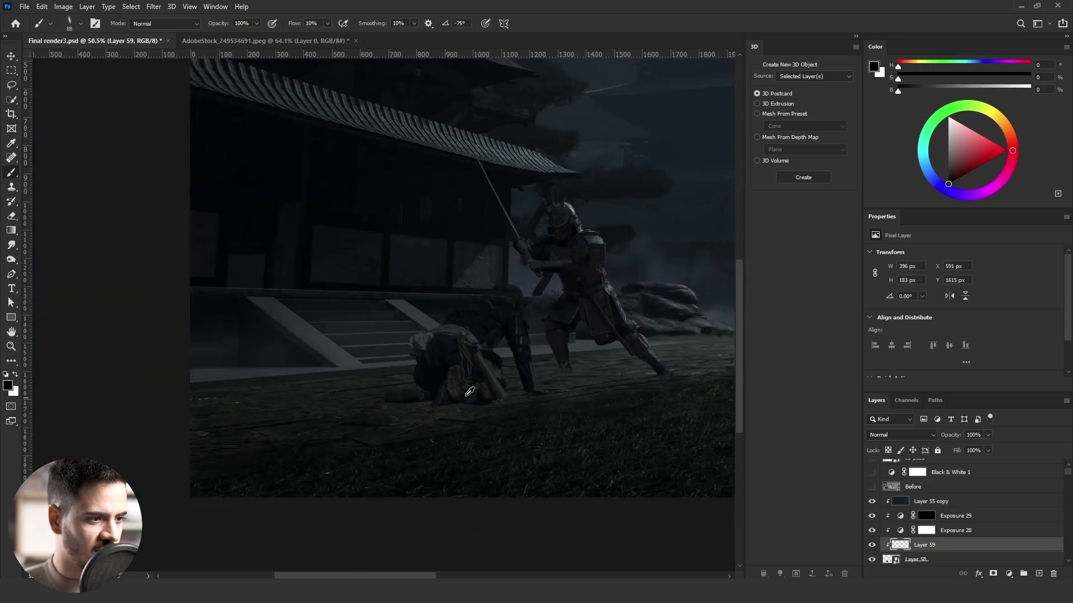
scroll(466, 304, up, 5)
scroll(528, 391, up, 1)
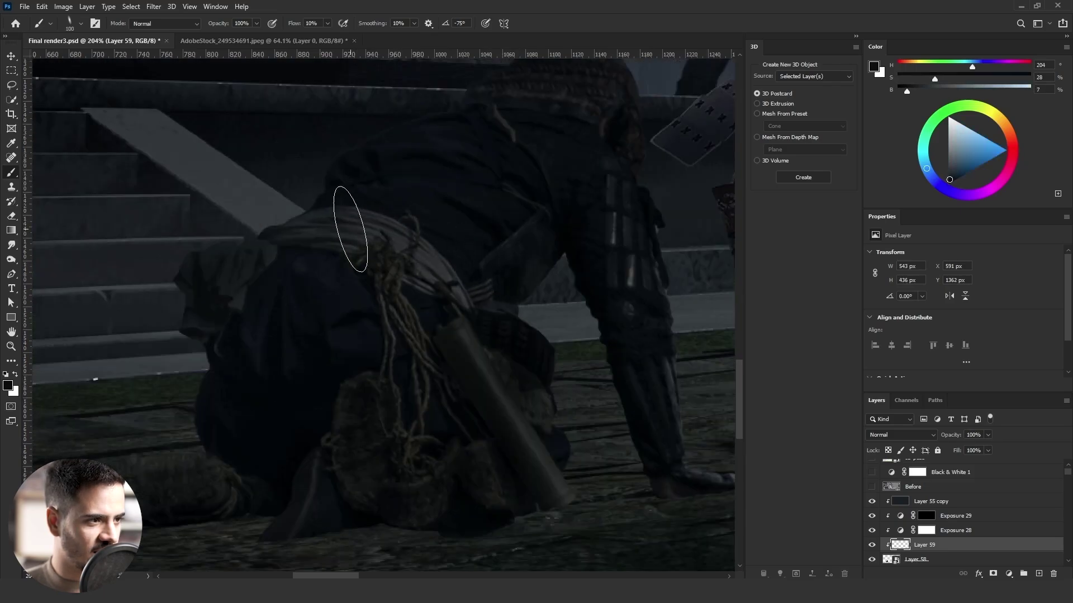
mouse_move(350, 230)
mouse_down()
mouse_move(456, 283)
mouse_move(308, 246)
mouse_move(466, 283)
mouse_up()
- Paint a grey ground shadow beneath the crouching warrior on Layer 60, erasing the excess between his knee and supporting arm
scroll(335, 341, down, 3)
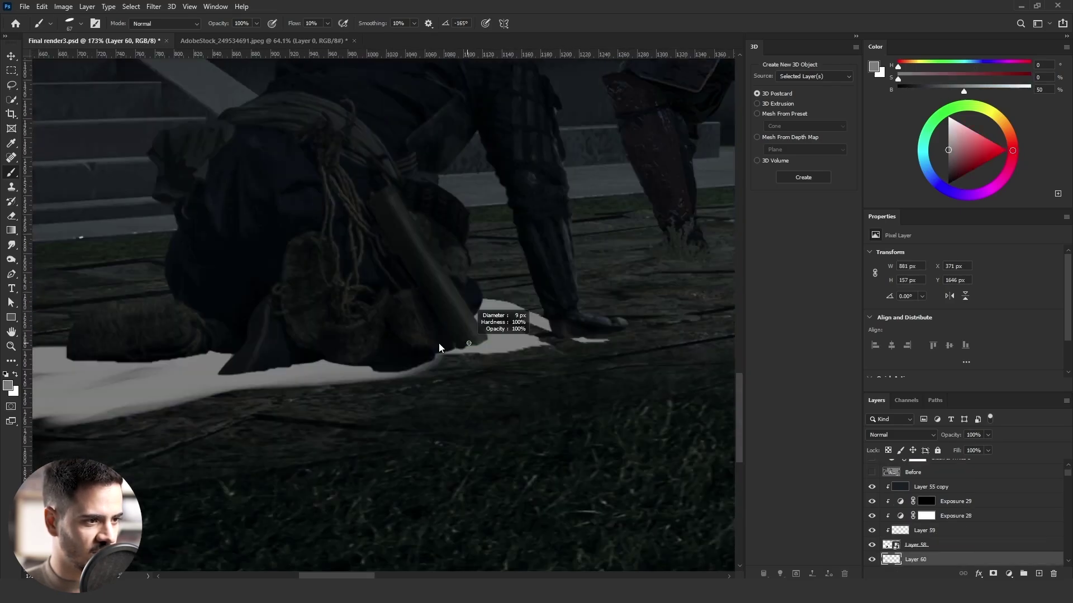
drag(497, 317, 558, 338)
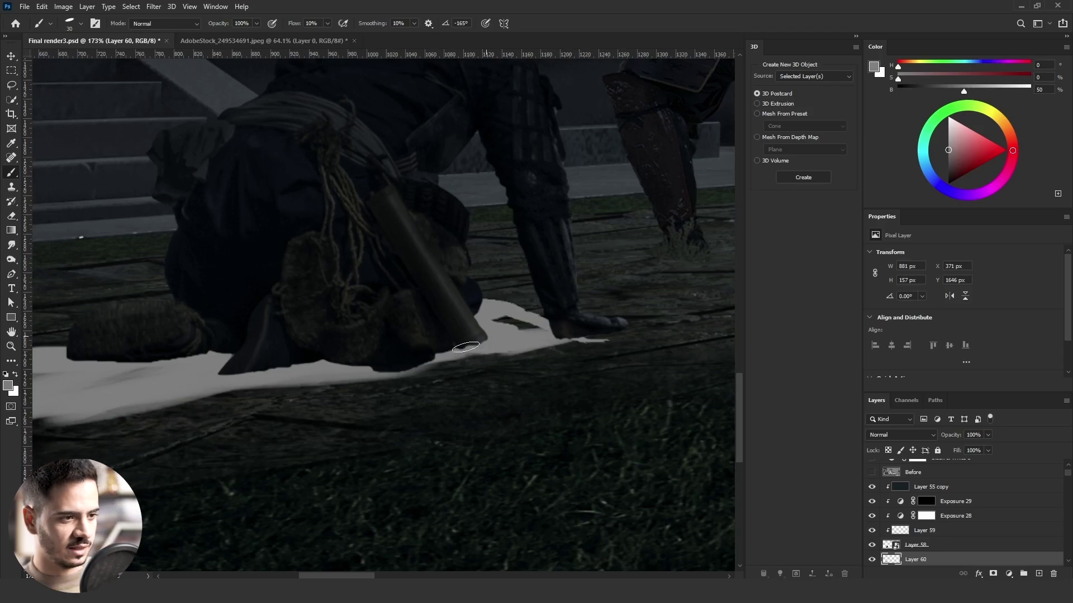
key(x)
key(e)
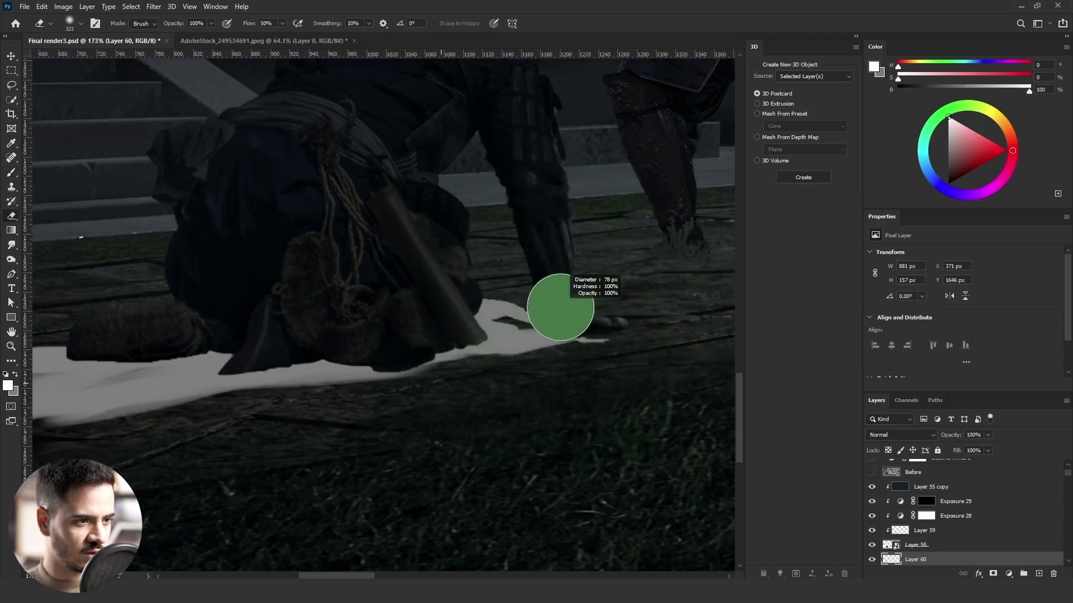
mouse_move(529, 315)
mouse_down()
mouse_move(552, 311)
mouse_move(497, 305)
mouse_move(472, 289)
mouse_move(547, 299)
mouse_up()
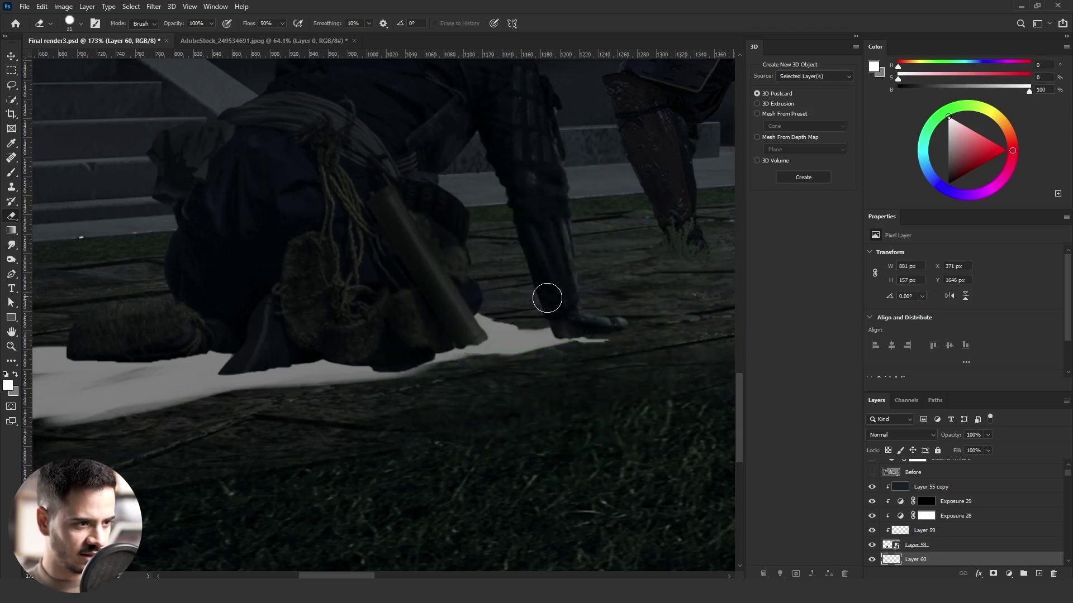
drag(437, 380, 269, 419)
mouse_move(533, 376)
mouse_down()
mouse_move(329, 385)
mouse_move(348, 388)
mouse_up()
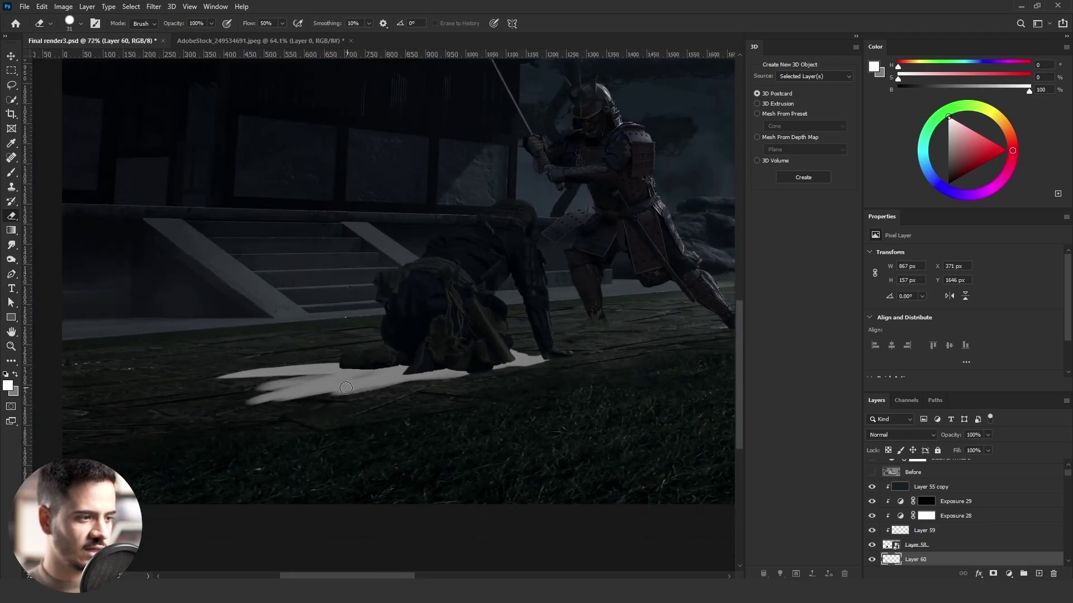
- Fill in the crouching warrior's ground shadow, fade its far end with a soft eraser, and set Layer 60 to Multiply
key(b)
drag(283, 388, 341, 375)
key(x)
key(e)
mouse_move(246, 442)
mouse_down()
mouse_move(205, 323)
mouse_move(263, 436)
mouse_up()
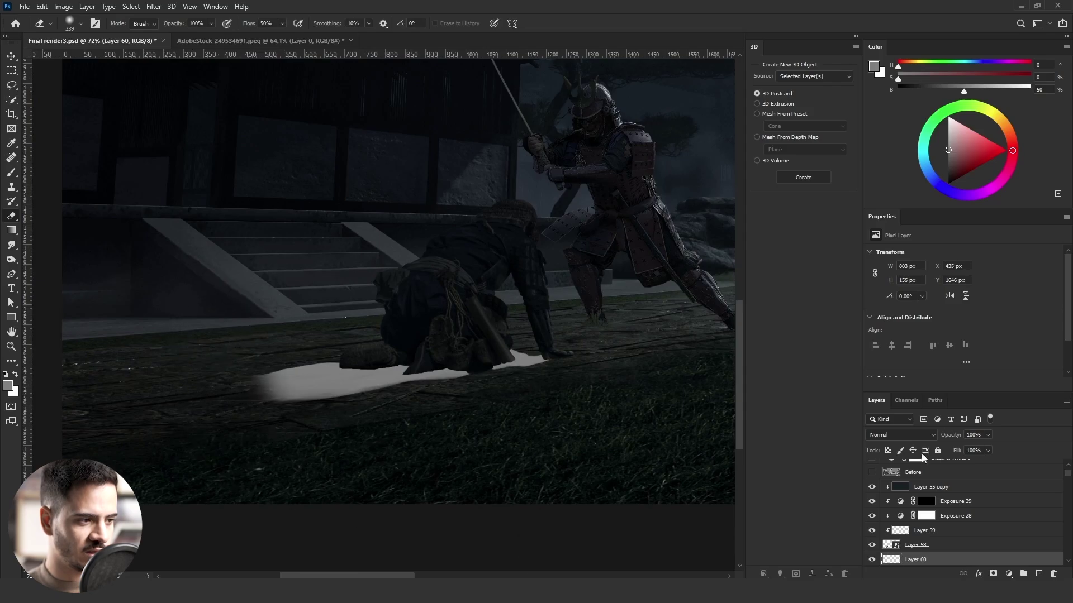
click(899, 435)
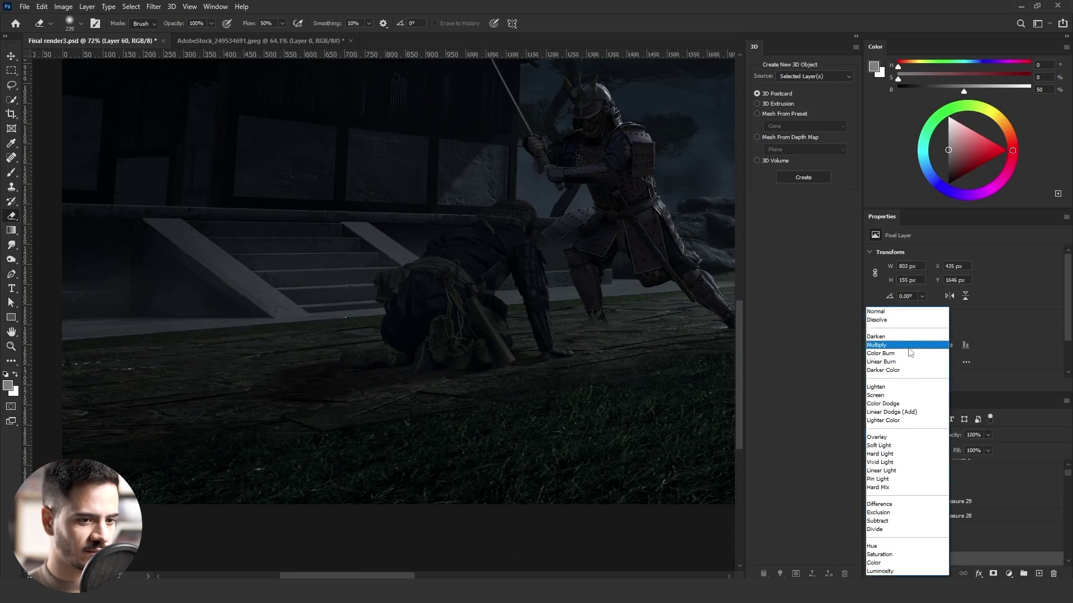
click(911, 350)
- Flip the samurai silhouette on Layer 61 downward and skew it along the ground as a cast shadow
key(l)
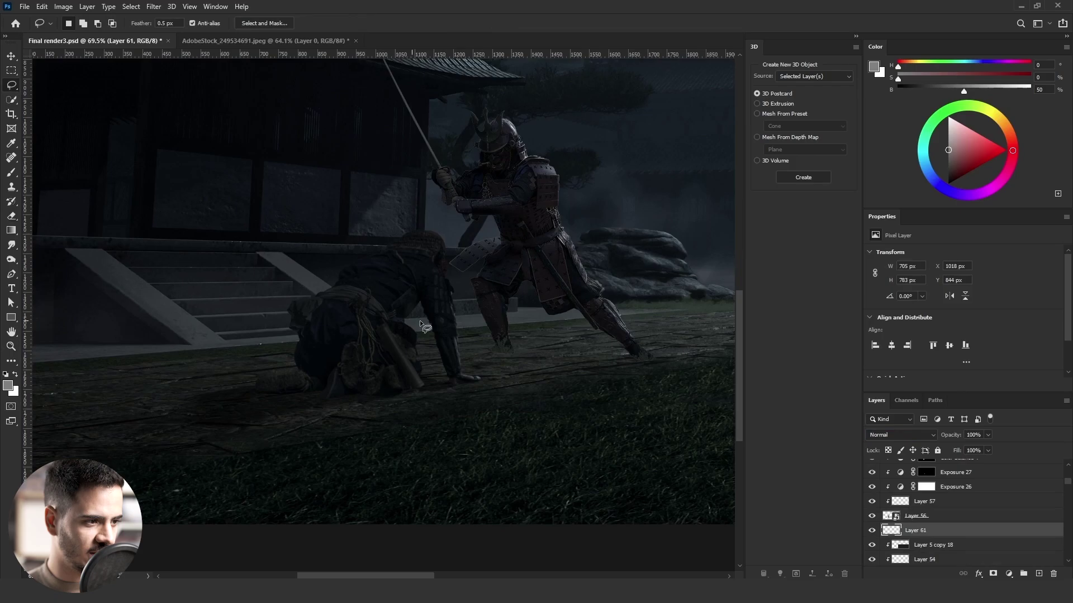
scroll(441, 245, down, 3)
key(ctrl+t)
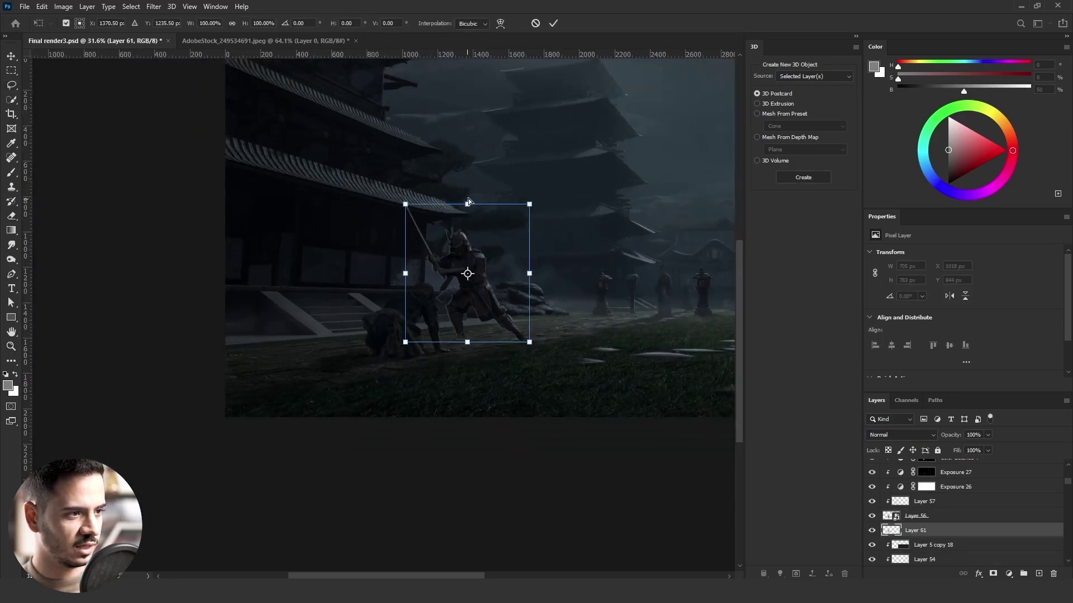
drag(467, 204, 354, 359)
drag(421, 369, 393, 388)
drag(269, 377, 277, 367)
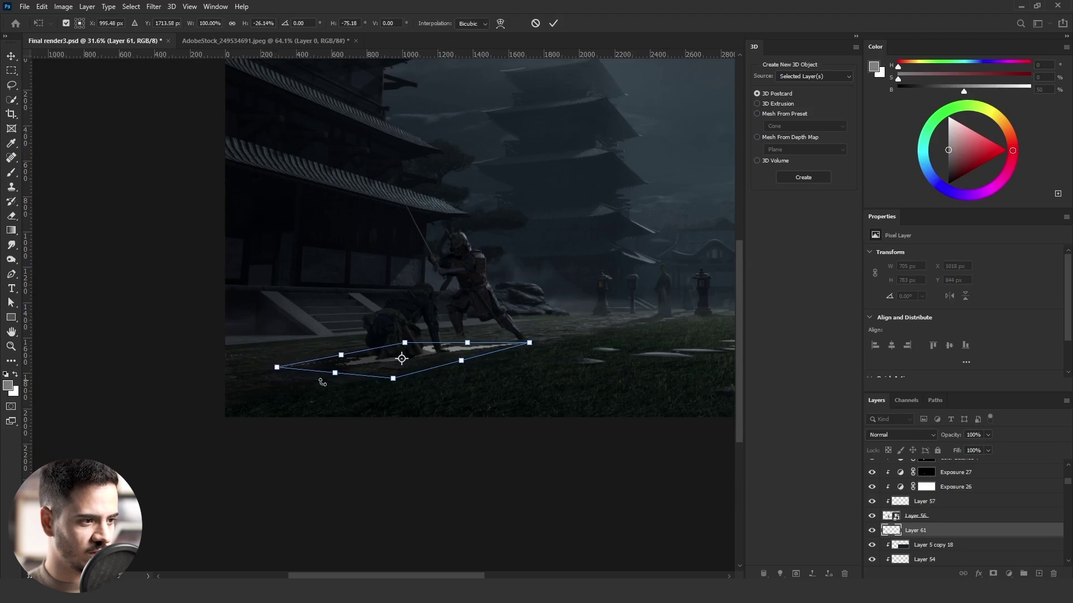
drag(400, 383, 384, 398)
drag(276, 367, 285, 359)
- Adjust the samurai shadow's corners to line up with his feet, apply the transform, and set Layer 61 to Multiply
scroll(462, 351, up, 4)
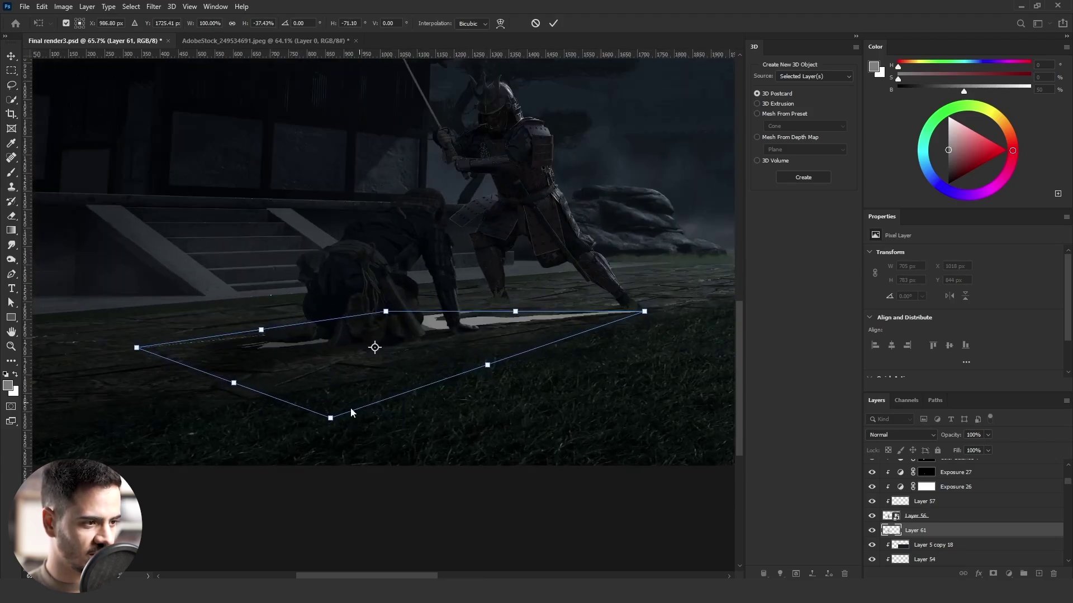
drag(330, 419, 345, 396)
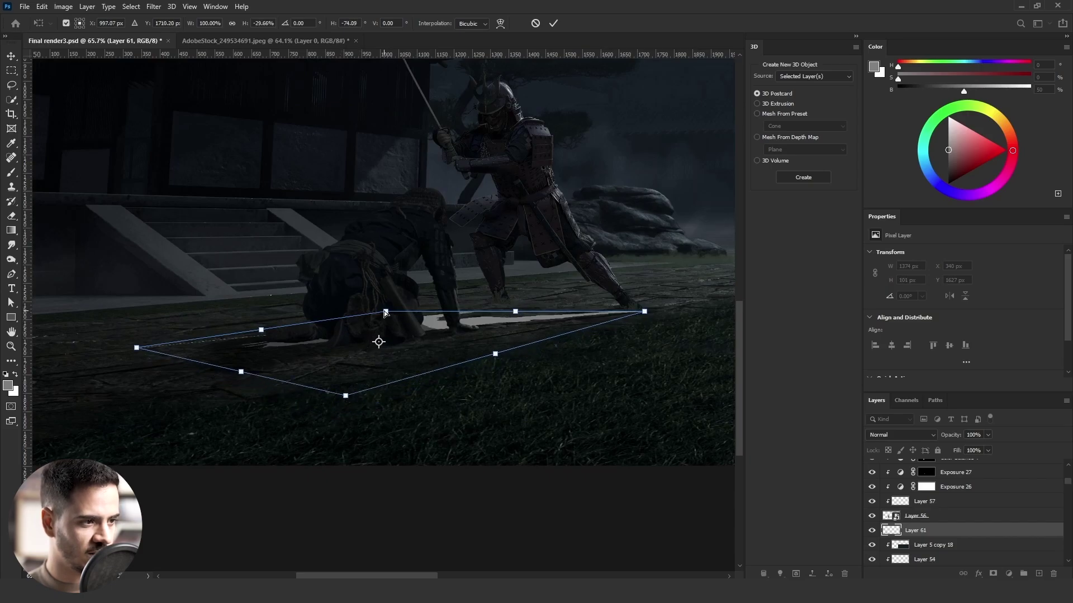
mouse_move(386, 313)
mouse_down()
mouse_move(475, 296)
mouse_move(423, 297)
mouse_up()
key(Return)
key(l)
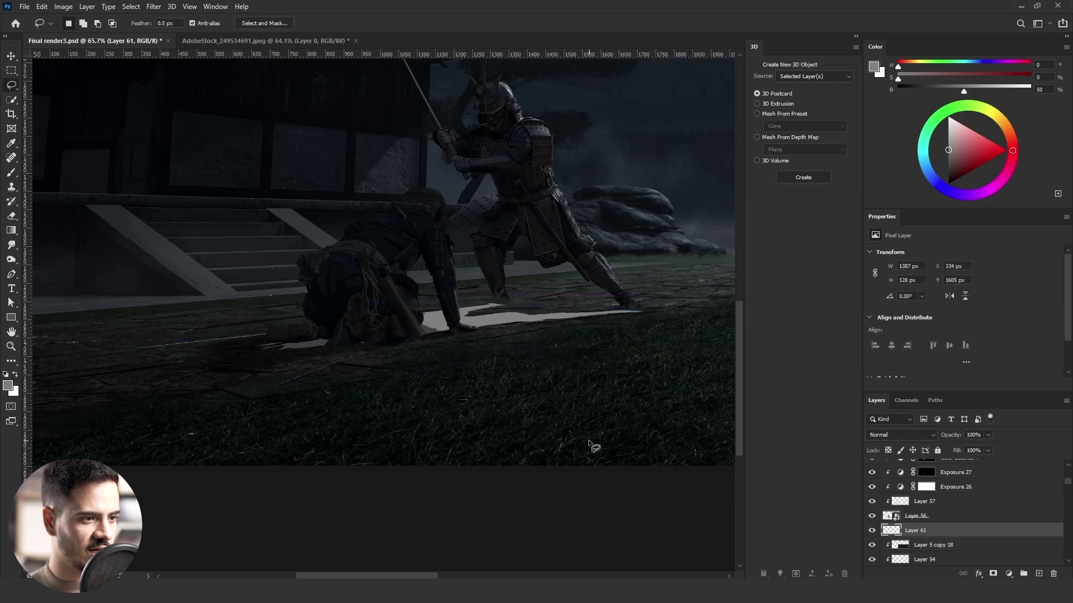
click(893, 435)
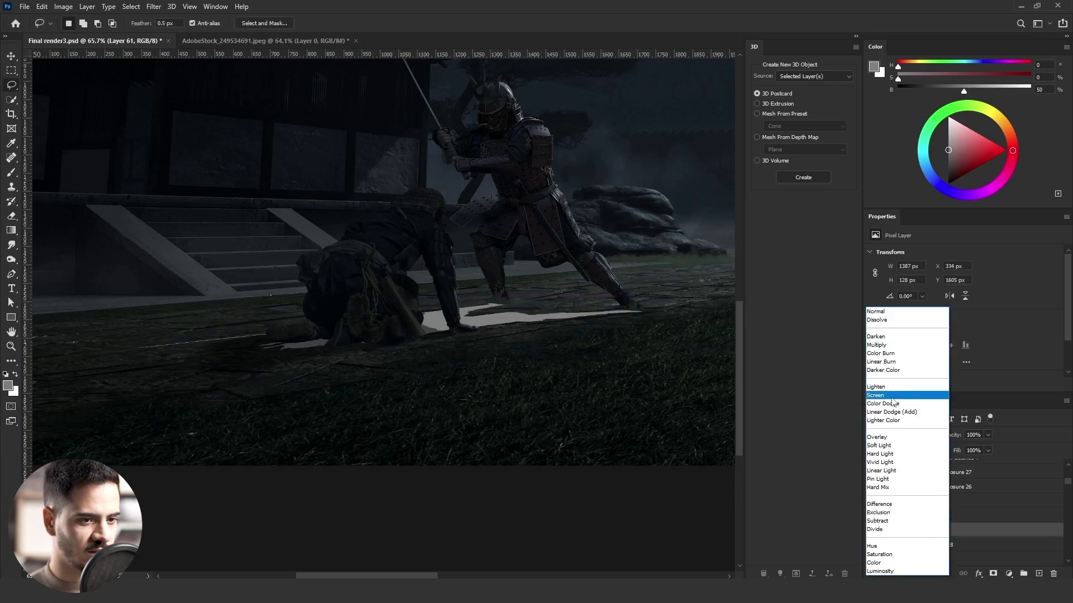
click(894, 341)
- Duplicate the Layer 55 colour fill and clip the copy to the samurai's shadow on Layer 61
scroll(930, 525, up, 2)
click(942, 476)
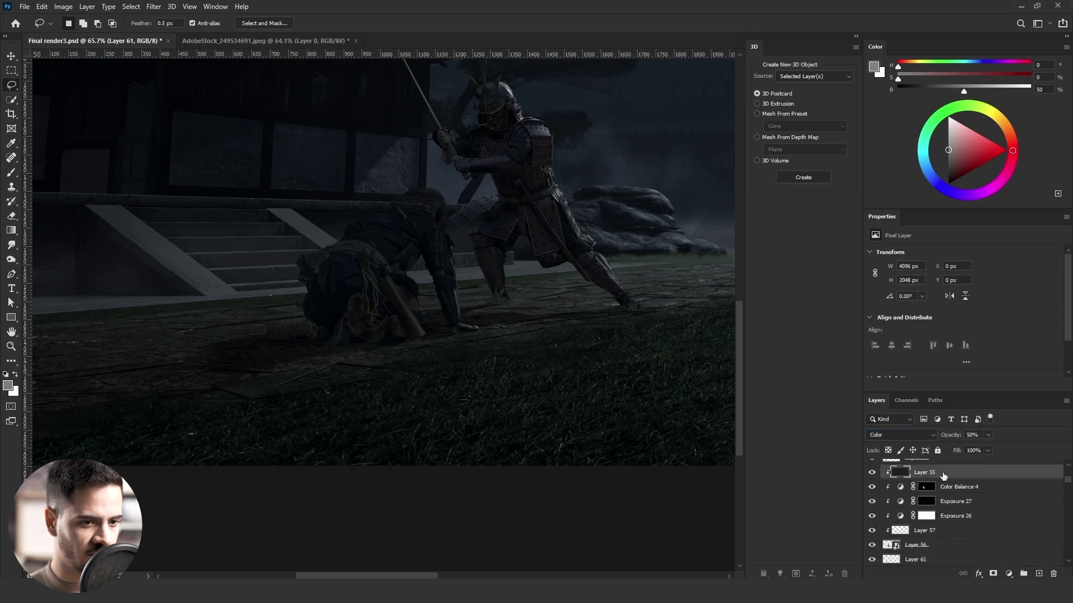
drag(963, 478, 954, 553)
scroll(933, 562, down, 1)
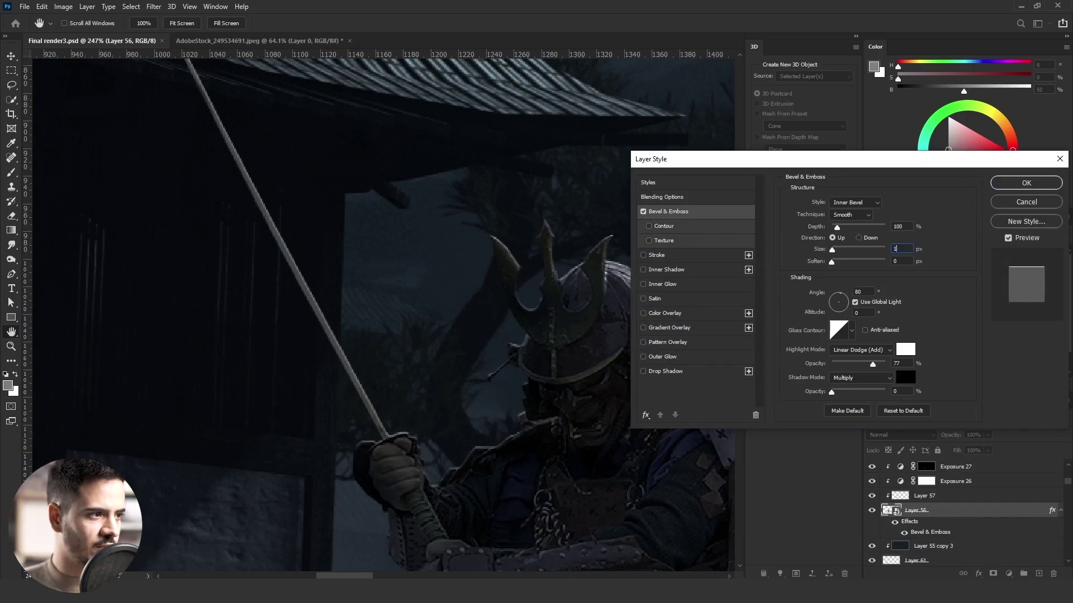
- Apply an Inner Bevel to the samurai with 77% Linear Dodge (Add) highlights and 0% shadows, and split the effect into separate layers
click(1006, 183)
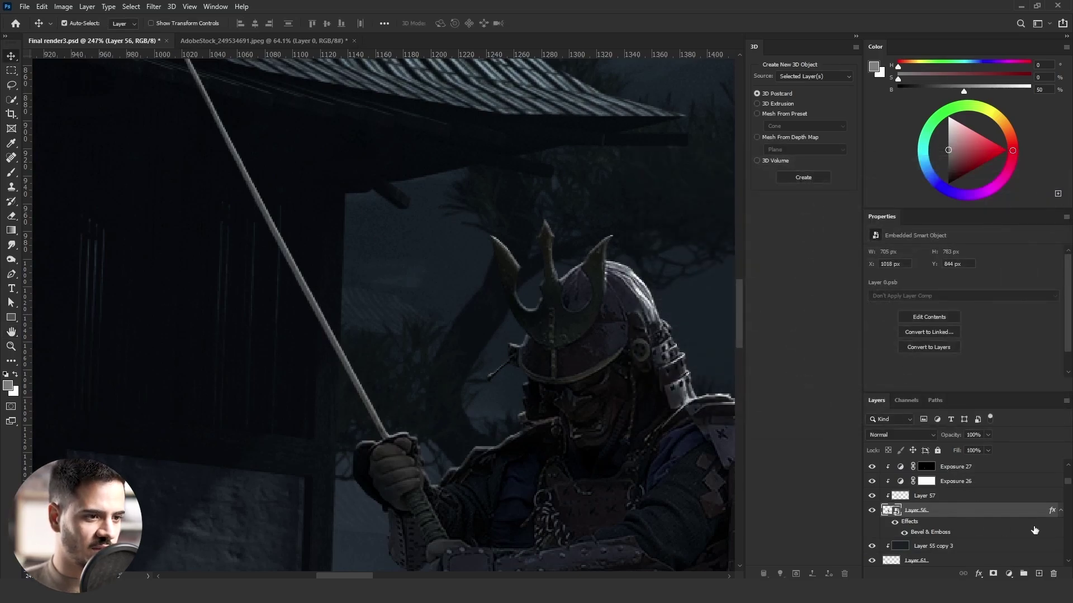
right_click(1034, 530)
click(1003, 491)
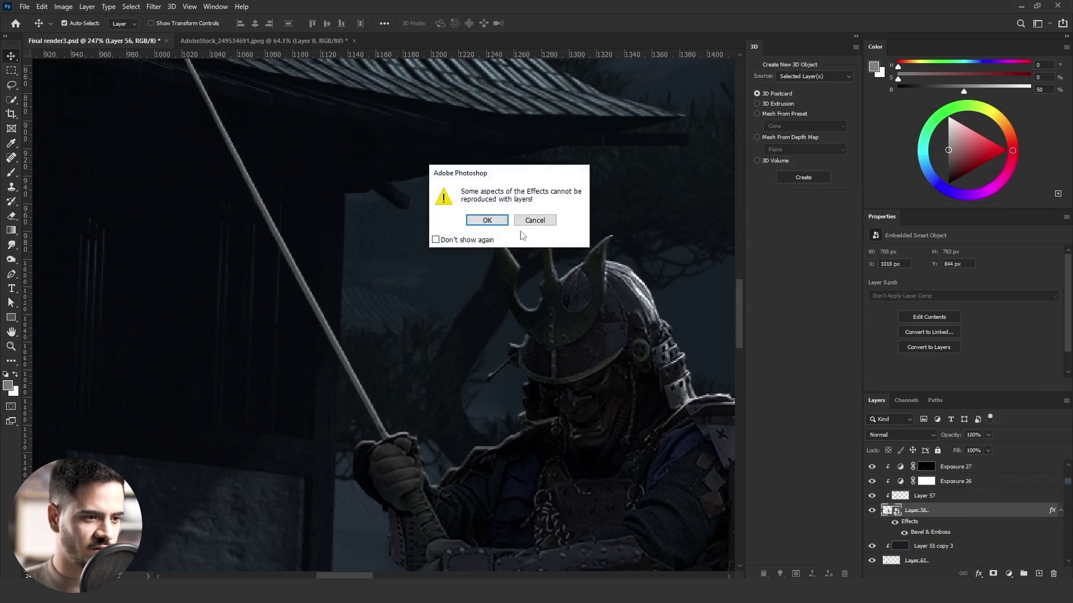
click(487, 221)
- Move the Inner Bevel Highlights layer above Color Balance 4 and hide it with an inverted layer mask
drag(966, 512, 960, 488)
click(993, 573)
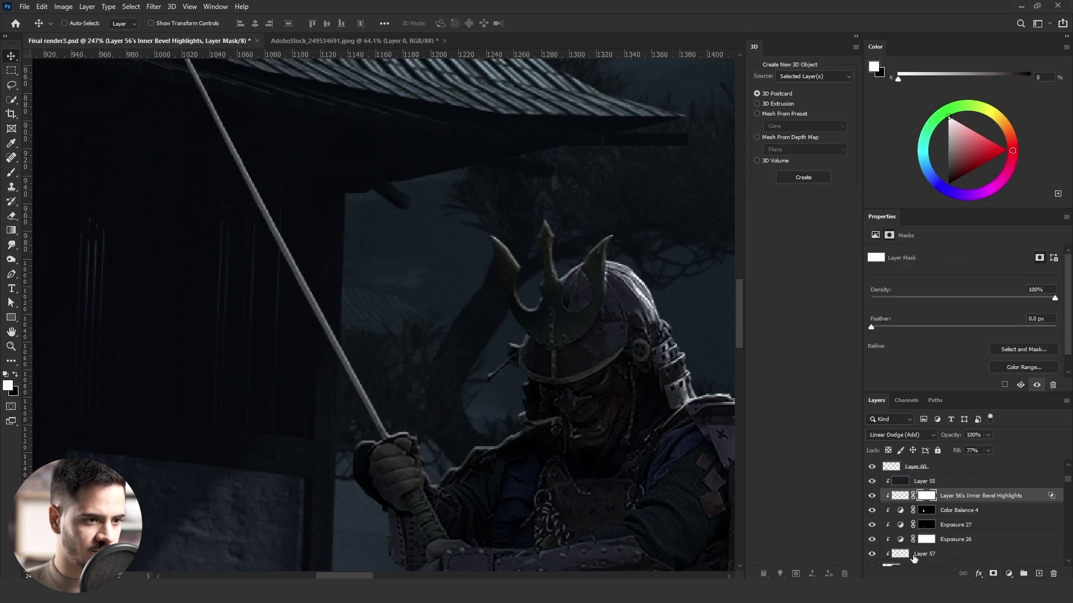
key(ctrl+i)
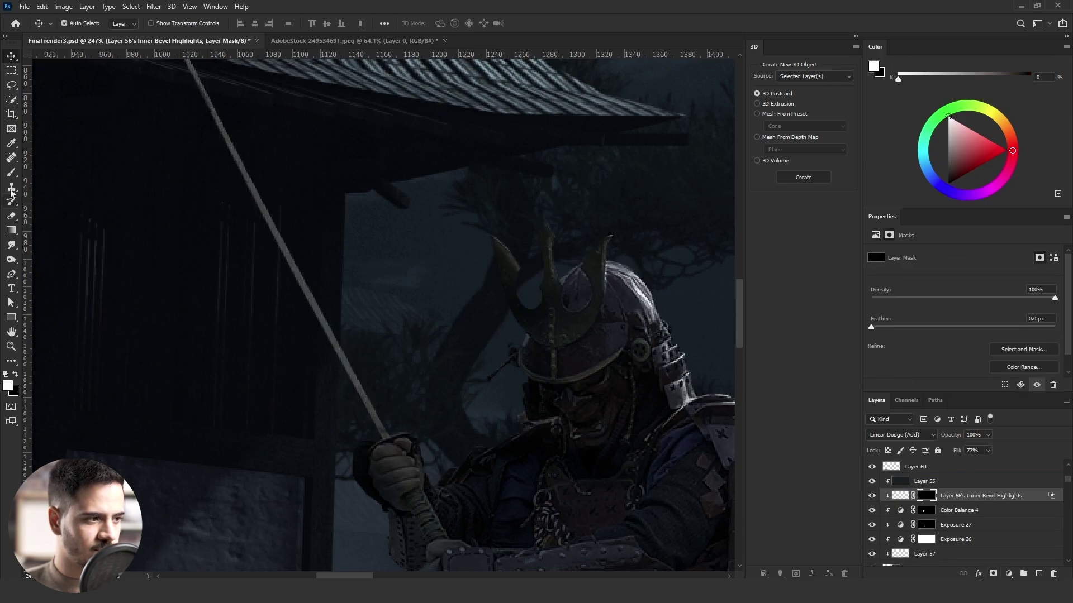
- Set the brush flow to 100% and paint white on the Inner Bevel Highlights mask along the samurai's hand and sword hilt
click(10, 173)
click(328, 24)
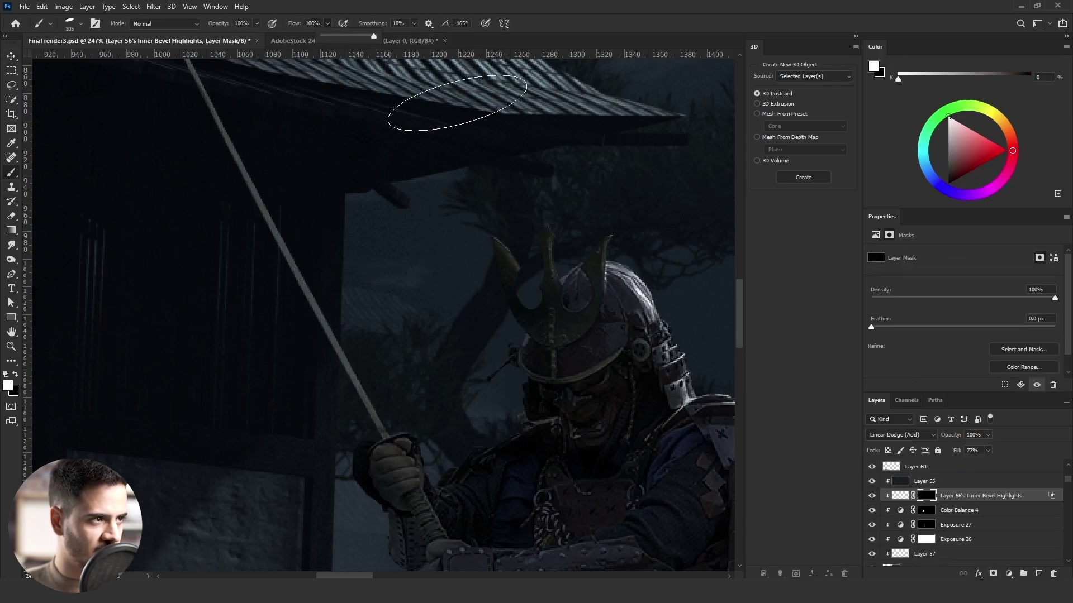
drag(345, 436, 304, 436)
mouse_move(425, 458)
mouse_down()
mouse_move(400, 424)
mouse_move(431, 462)
mouse_up()
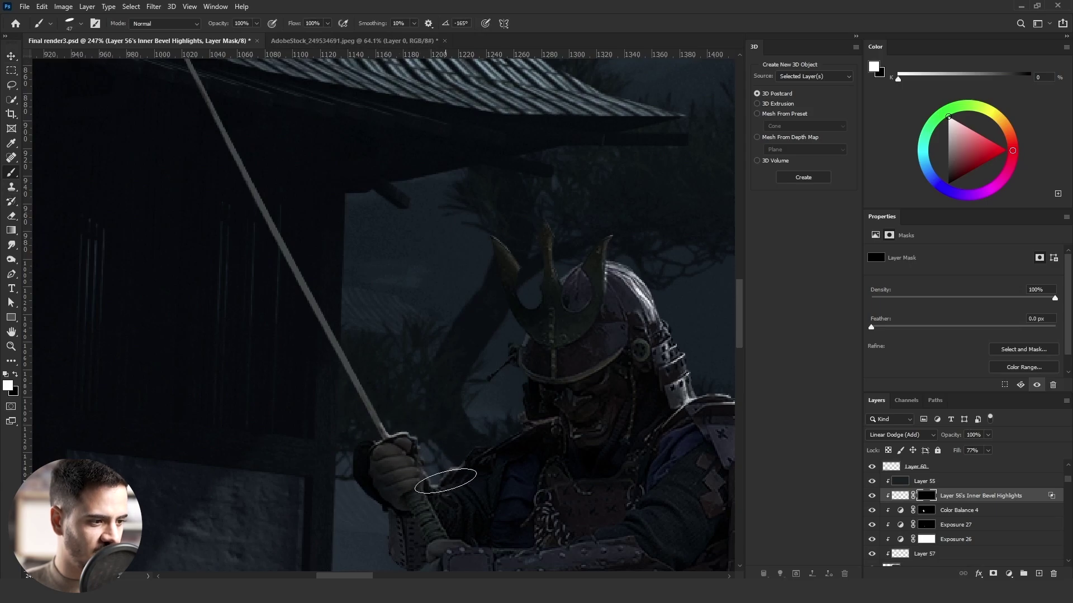
key(x)
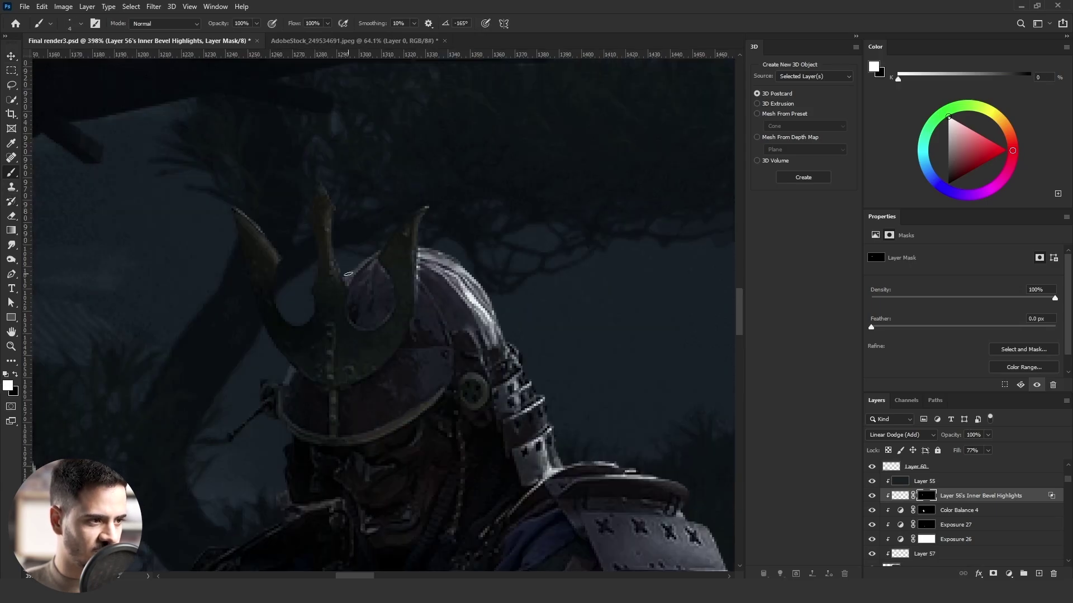
- Reveal rim light on the samurai's helmet horns, dome and neck guard by painting the highlights mask, undoing the unwanted stroke
drag(353, 273, 382, 253)
key(ctrl+z)
drag(354, 261, 338, 261)
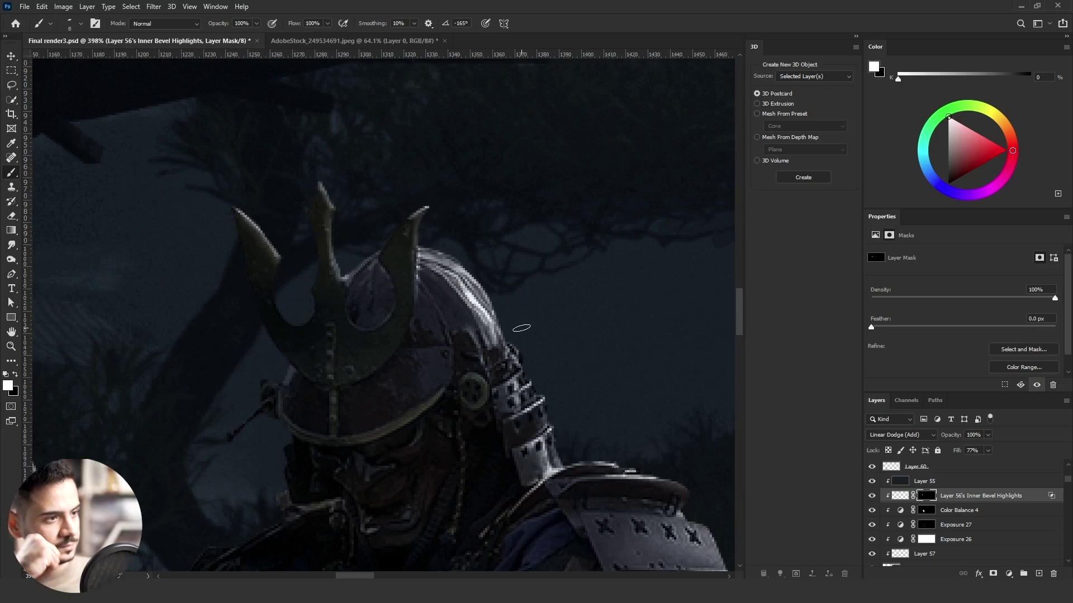
mouse_move(521, 328)
mouse_down()
mouse_move(486, 309)
mouse_move(437, 250)
mouse_up()
scroll(451, 254, down, 3)
scroll(503, 367, up, 4)
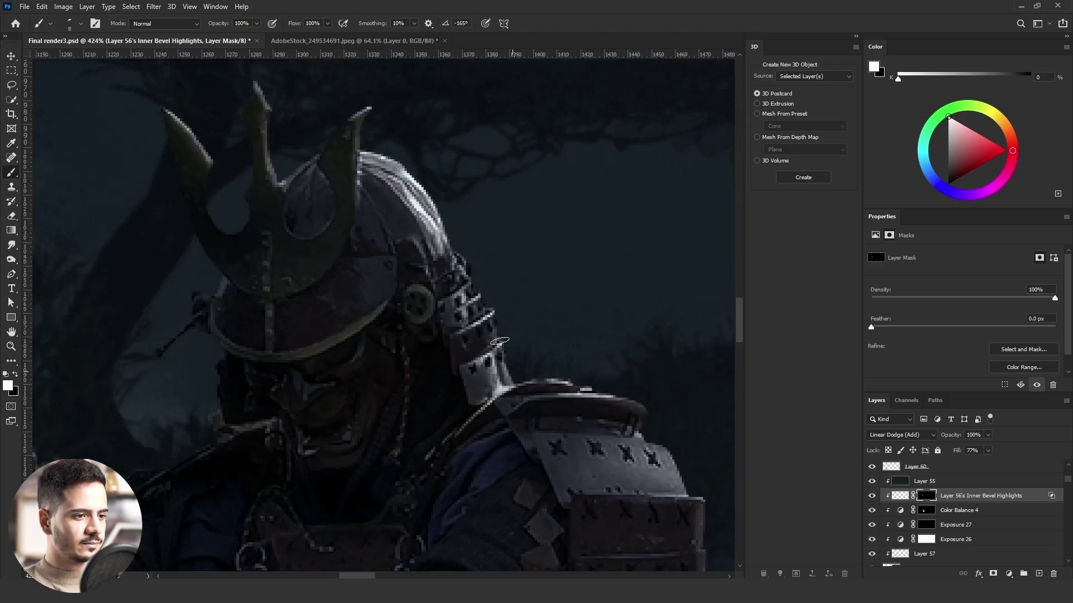
scroll(458, 246, down, 4)
scroll(530, 354, up, 4)
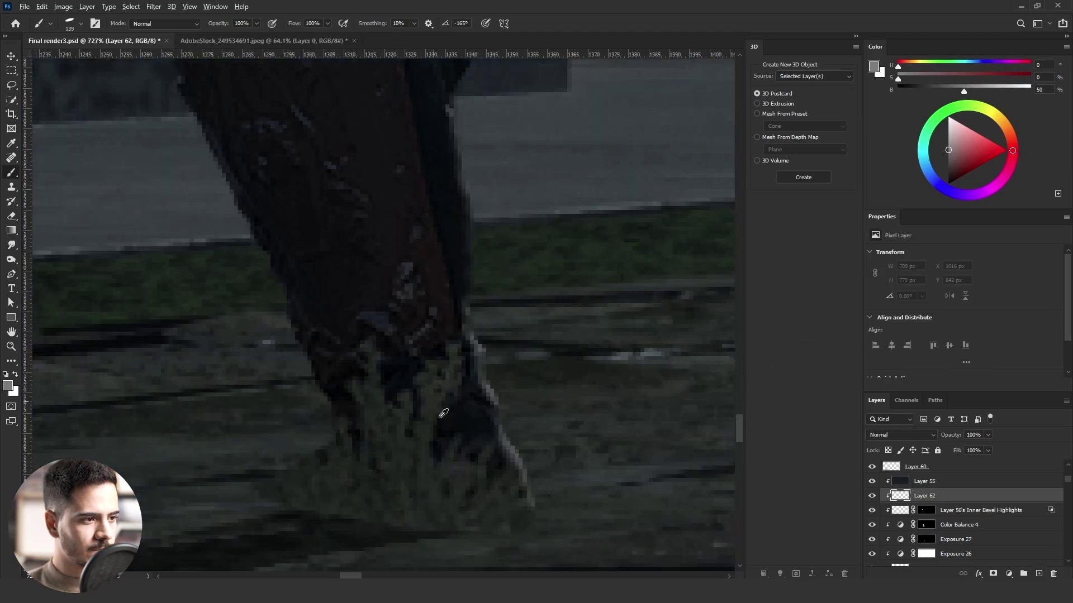
- Block in the samurai's rear foot on Layer 62 with dark blue sampled tones, covering the grass with the brush tip angled at 120°
mouse_move(462, 400)
mouse_down()
mouse_move(476, 418)
mouse_move(319, 418)
mouse_move(417, 439)
mouse_move(392, 496)
mouse_up()
alt+click(466, 345)
mouse_move(467, 366)
mouse_down()
mouse_move(501, 465)
mouse_move(457, 440)
mouse_up()
key(shift+Right)
key(shift+Right)
key(shift+Right)
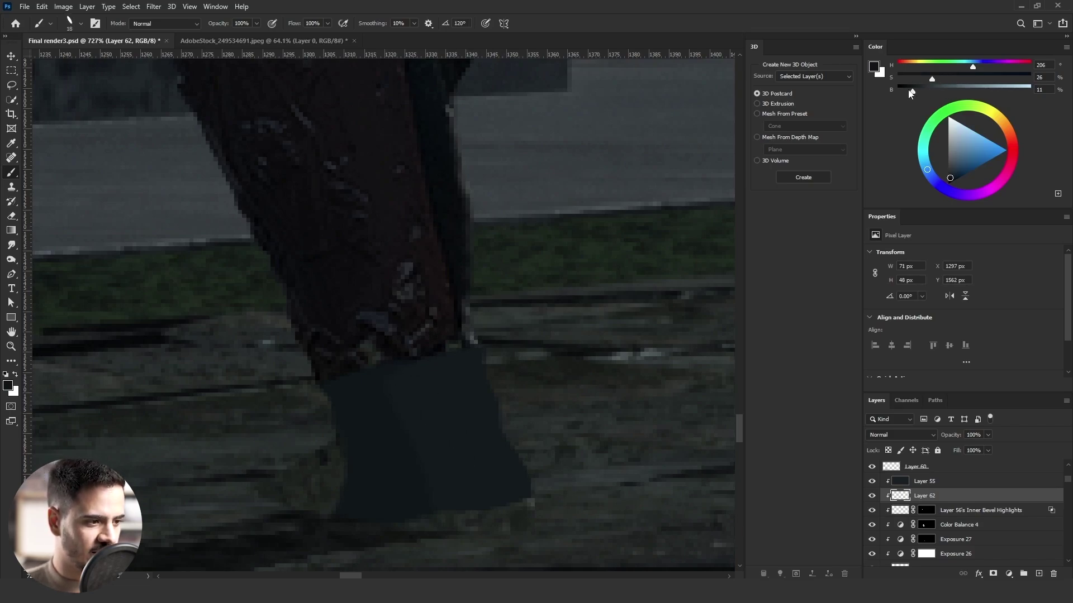
mouse_move(468, 364)
mouse_down()
mouse_move(443, 415)
mouse_move(438, 395)
mouse_move(471, 404)
mouse_move(481, 542)
mouse_move(521, 499)
mouse_move(352, 482)
mouse_move(201, 554)
mouse_up()
alt+click(446, 223)
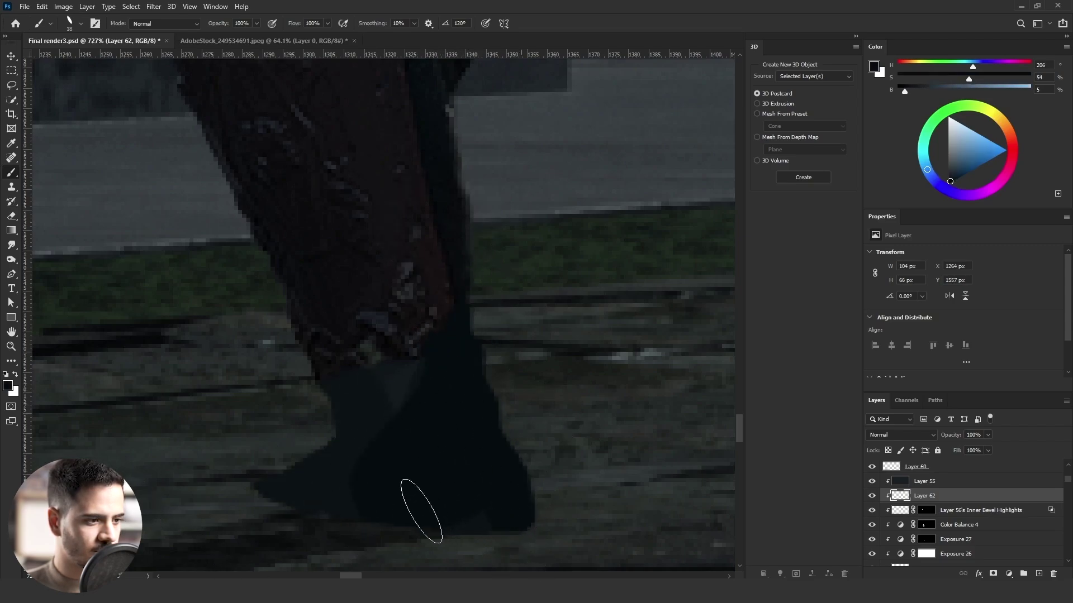
mouse_move(419, 397)
mouse_down()
mouse_move(350, 361)
mouse_move(313, 501)
mouse_up()
- Blend the shading of the samurai's rear foot into the lower leg using sampled dark tones at 1% brush flow
alt+click(429, 290)
key(shift+0)
key(shift+1)
drag(411, 345, 411, 436)
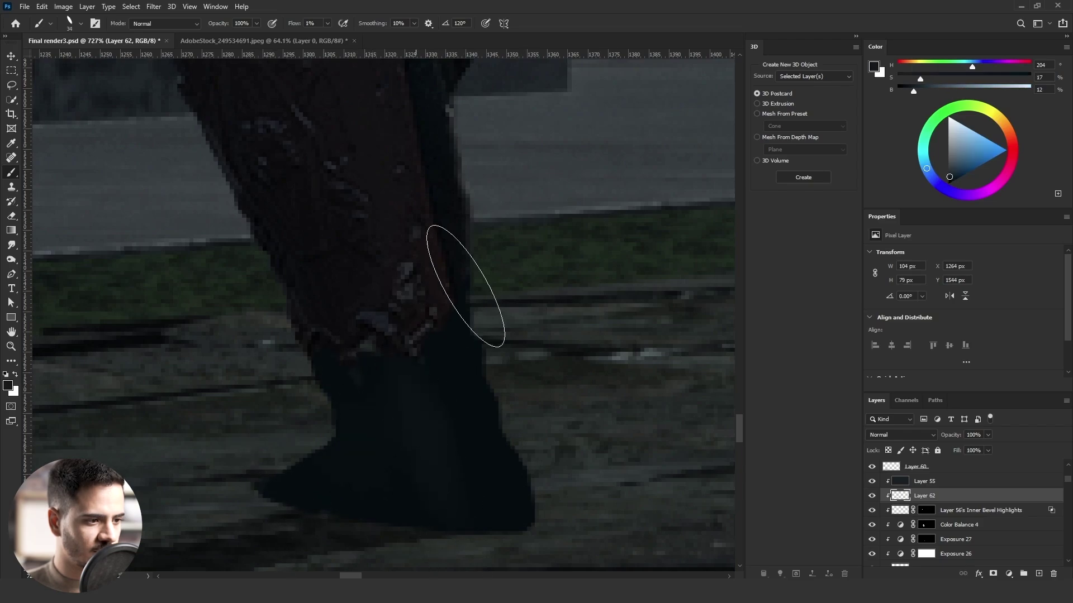
alt+click(455, 443)
key(bracketleft)
key(bracketleft)
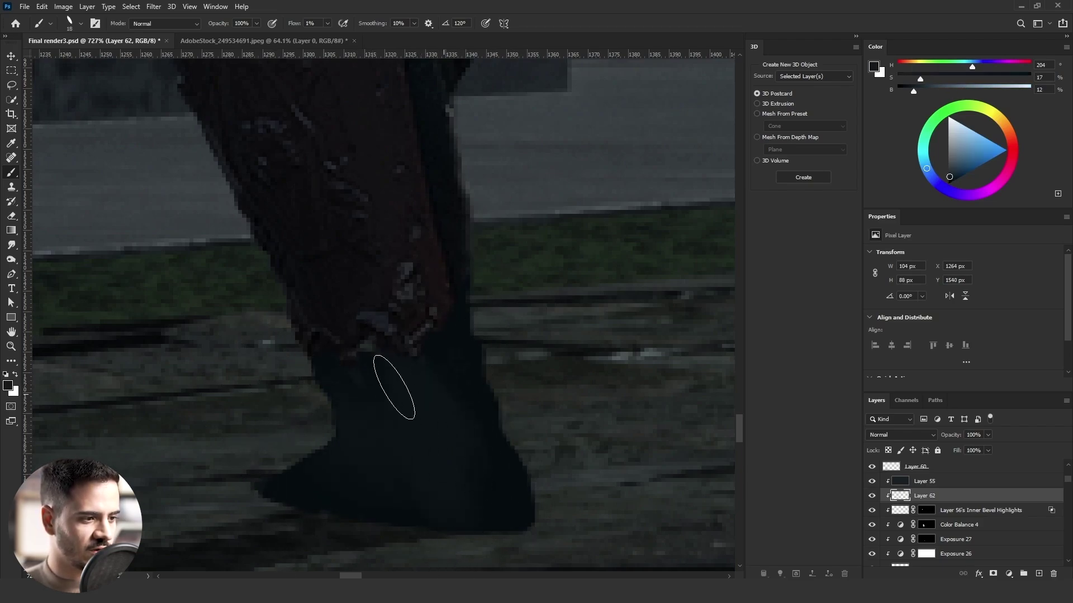
mouse_move(486, 494)
mouse_down()
mouse_move(465, 417)
mouse_move(460, 537)
mouse_move(396, 482)
mouse_up()
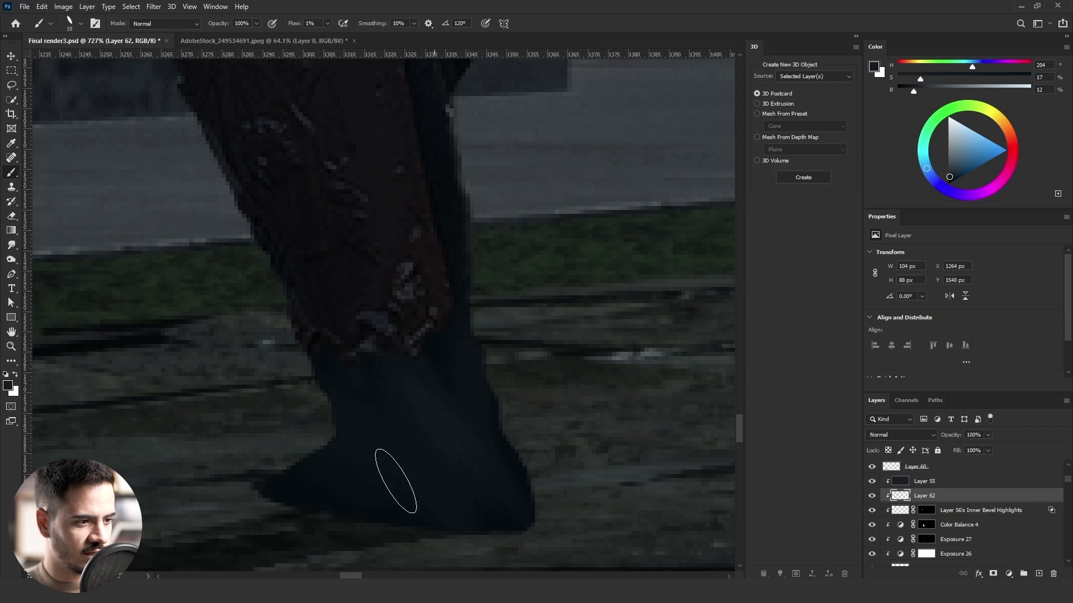
- Paint over the grass covering the samurai's extended front foot with sampled dark blue tones at 10% flow, shaping a solid boot
scroll(237, 432, down, 5)
scroll(525, 464, up, 4)
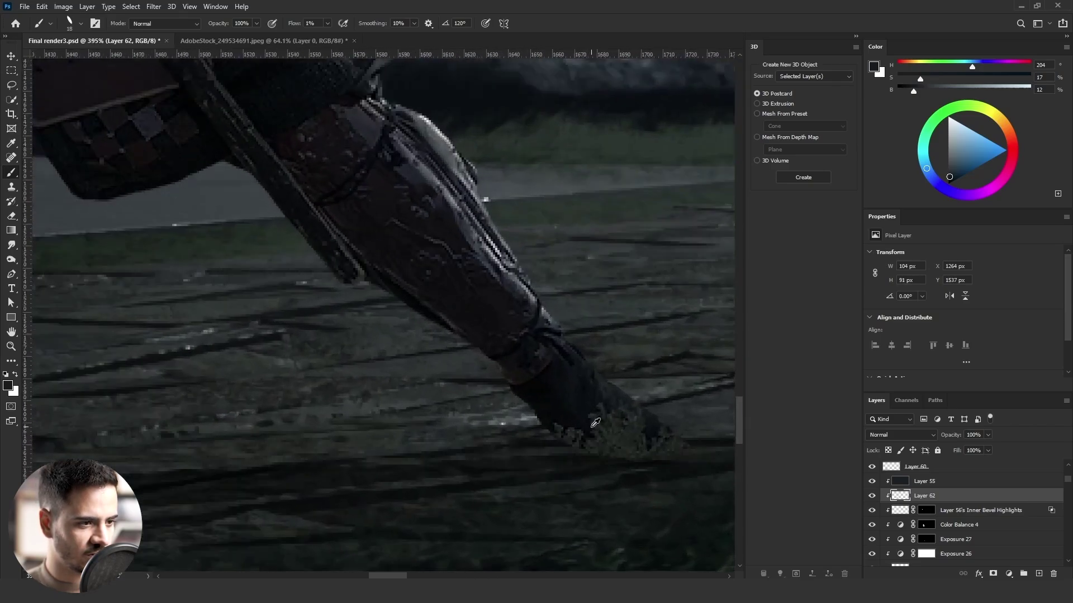
alt+click(565, 389)
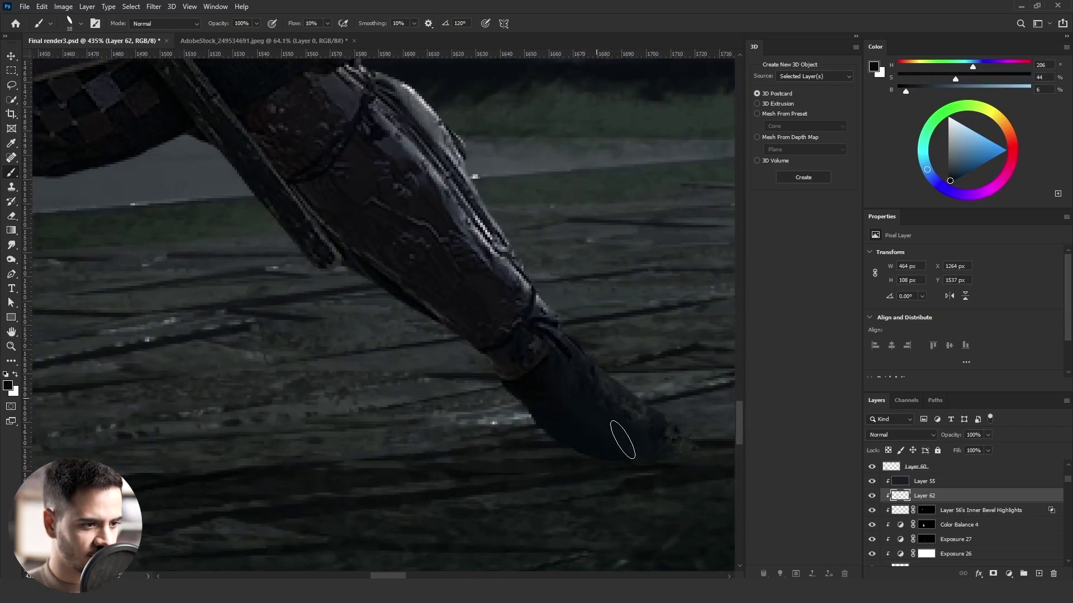
alt+click(608, 382)
drag(617, 403, 678, 447)
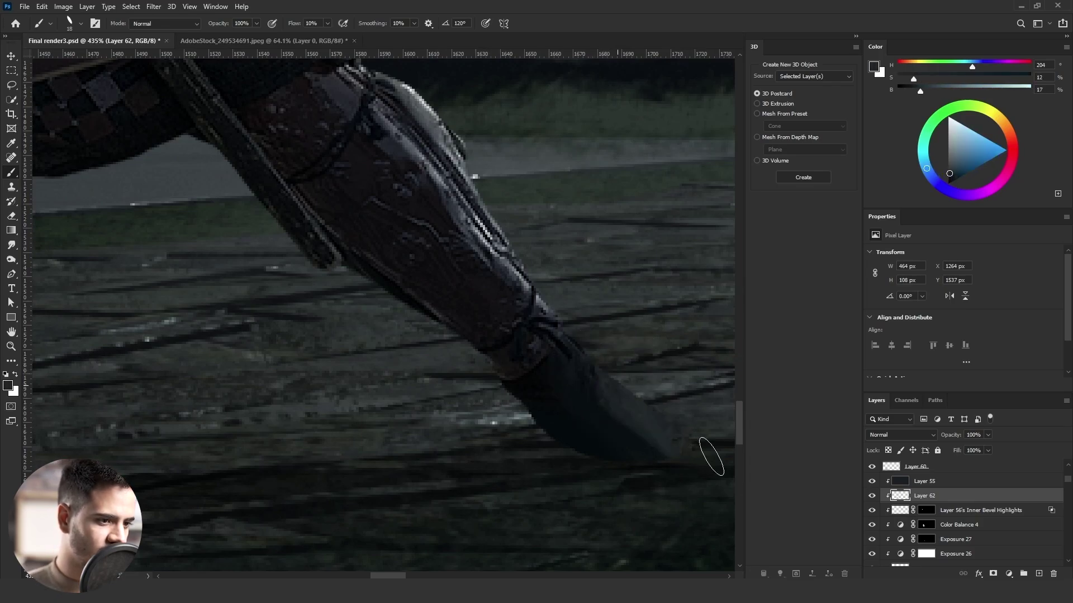
alt+click(613, 413)
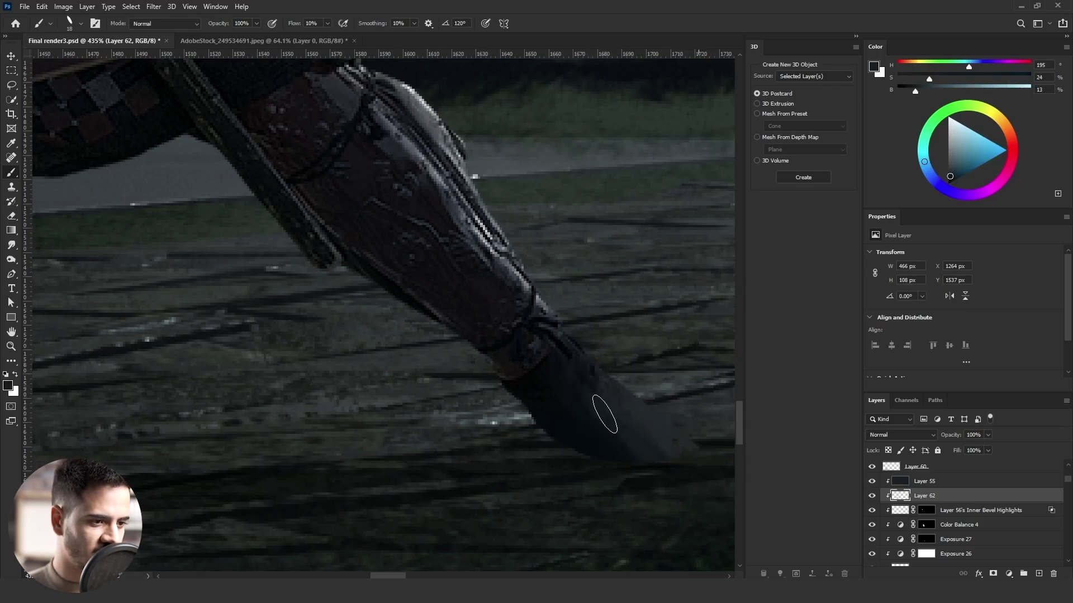
alt+click(599, 413)
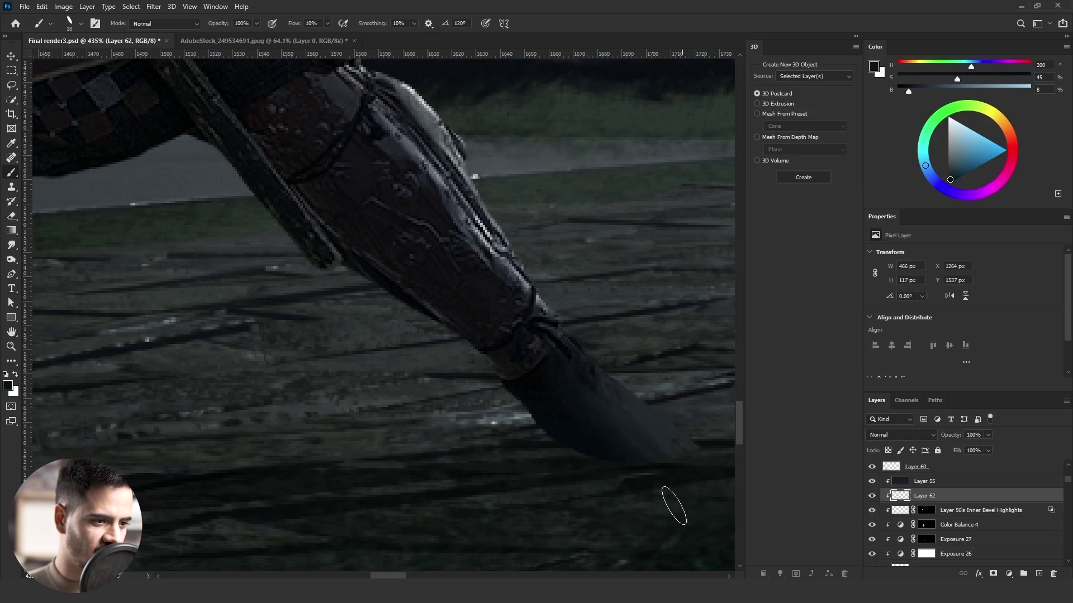
- Rotate and position the bright grass on Layer 63 over the foreground beside the rocks, and commit the transform
scroll(659, 372, down, 10)
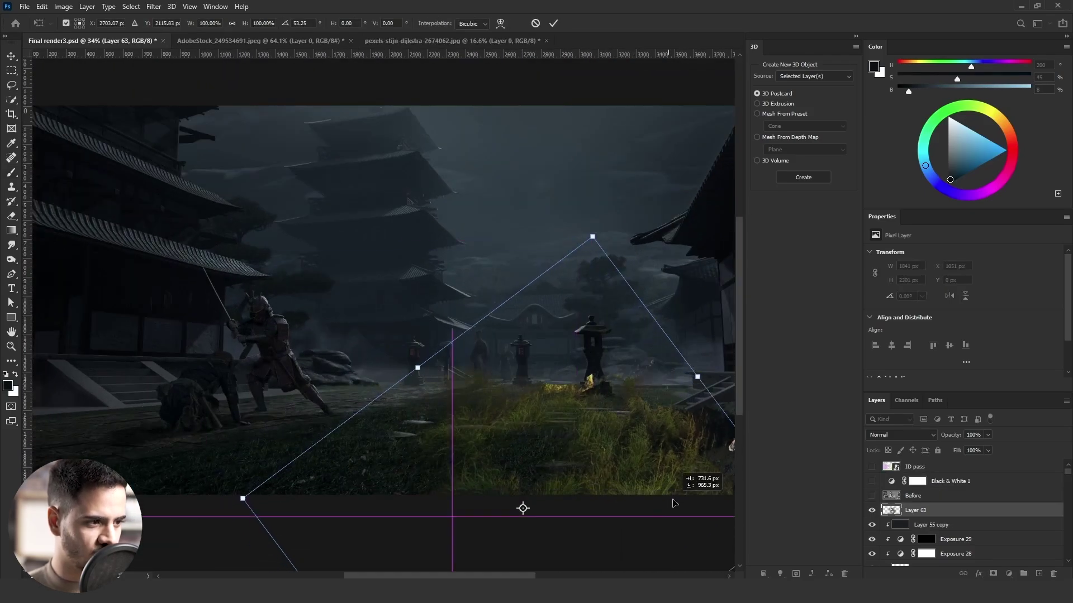
drag(697, 378, 659, 428)
drag(651, 464, 673, 466)
key(Return)
key(Return)
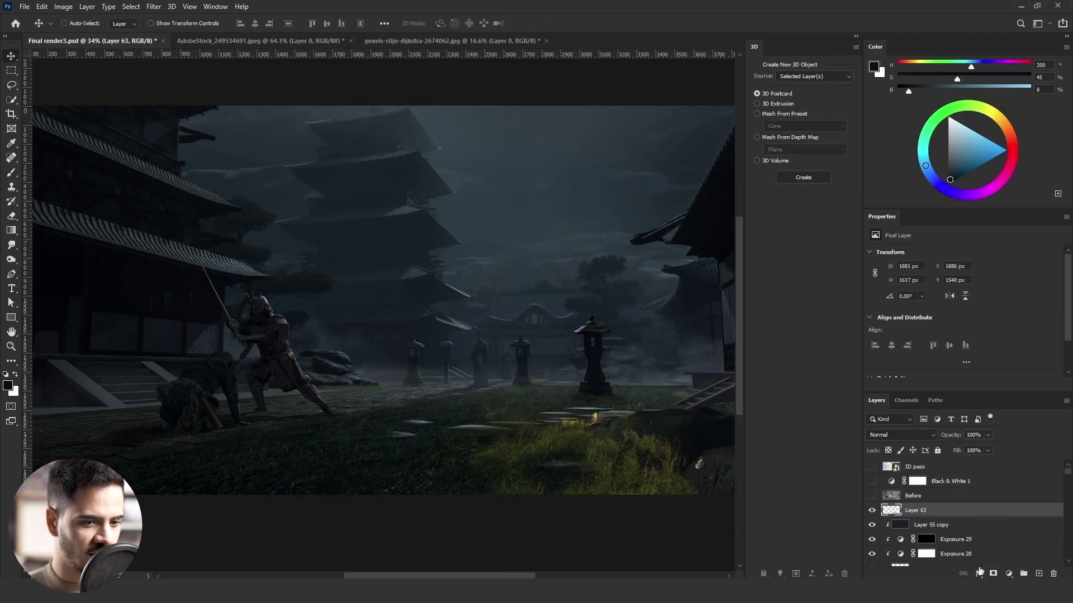
- Add a spare grass layer and hide it, then conceal Layer 63 with an inverted layer mask
key(ctrl+v)
click(870, 510)
click(931, 529)
click(992, 574)
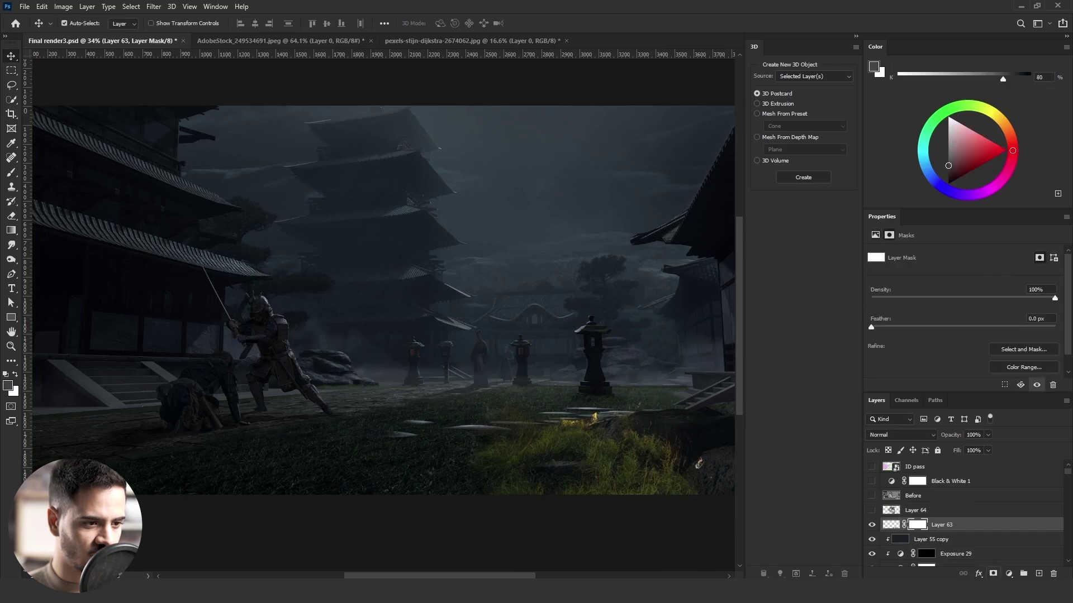
key(ctrl+i)
- Choose the textured foliage brush from the end of the brush presets and set its flow to 100%
key(b)
click(80, 26)
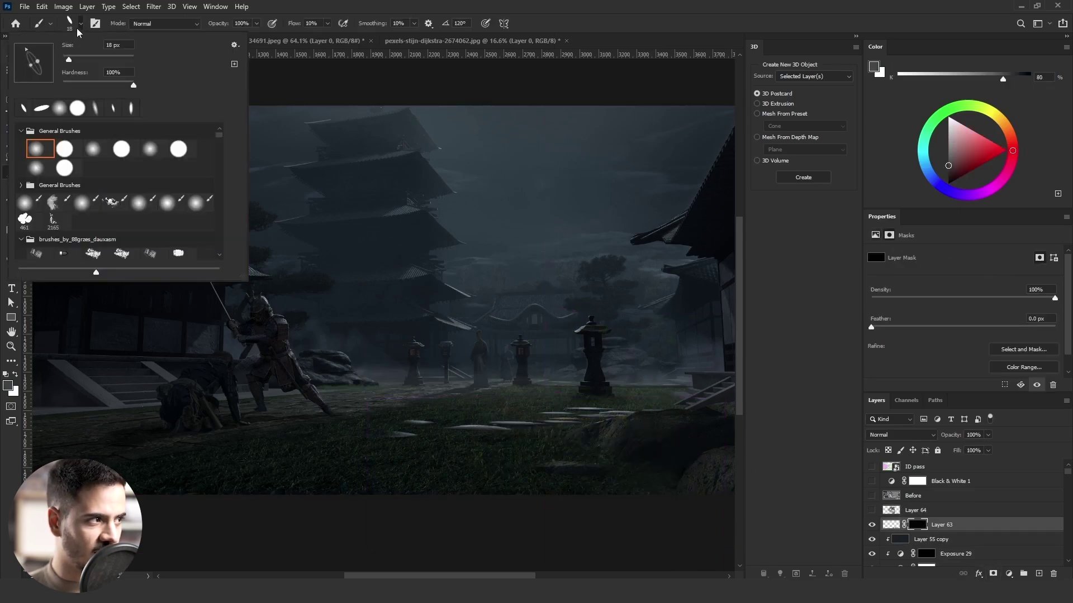
scroll(78, 206, down, 3)
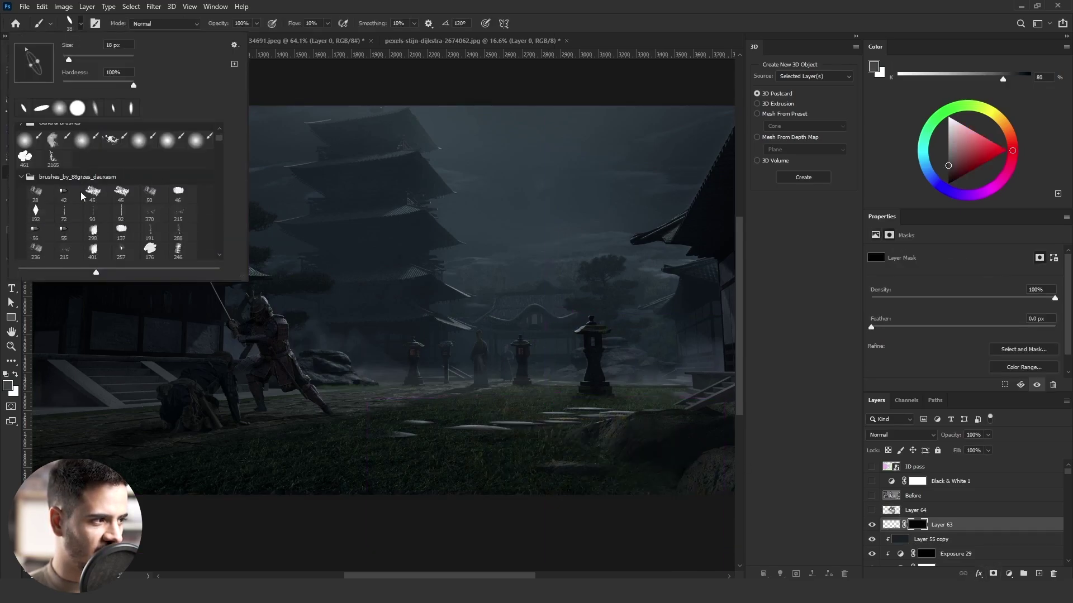
scroll(85, 194, down, 10)
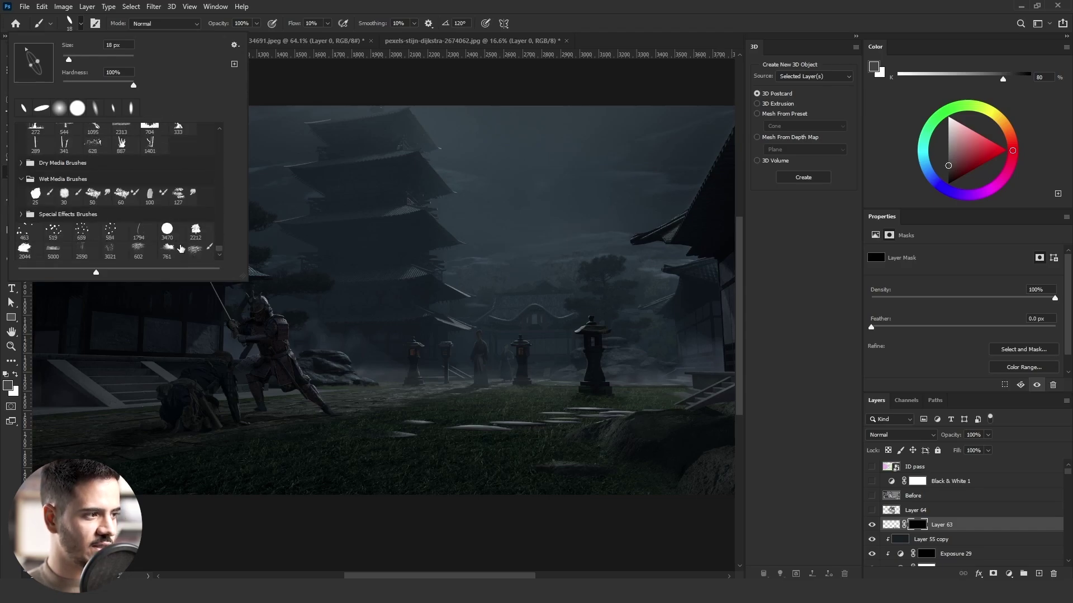
click(200, 251)
click(311, 24)
text(100)
key(Return)
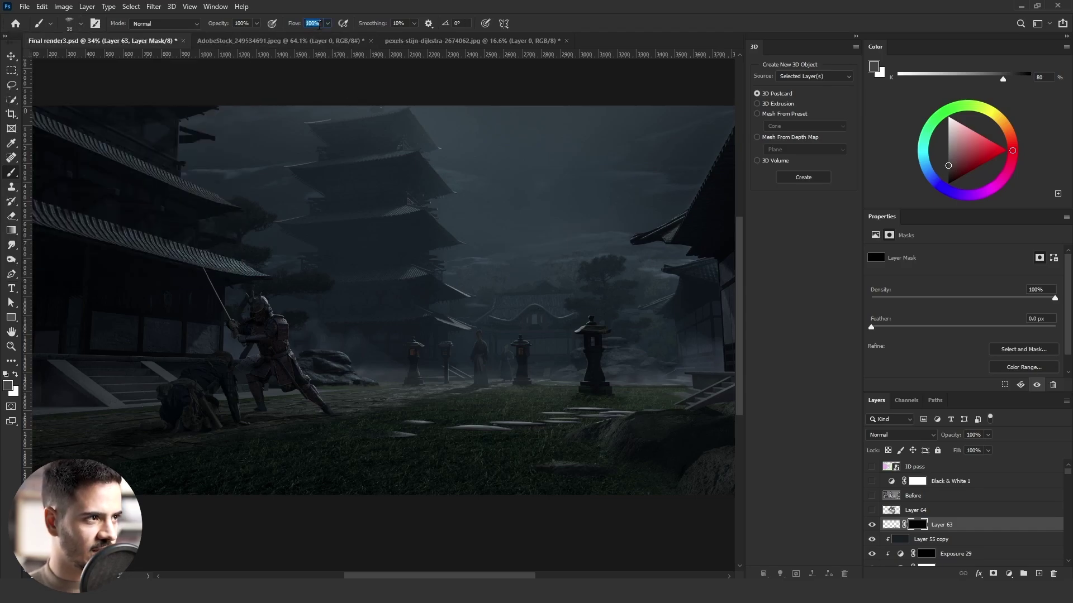
- Paint white on the Layer 63 mask to reveal grass beside the foreground rocks, and trim the excess with black
click(13, 375)
key(bracketright)
key(bracketright)
key(bracketright)
key(bracketright)
key(bracketright)
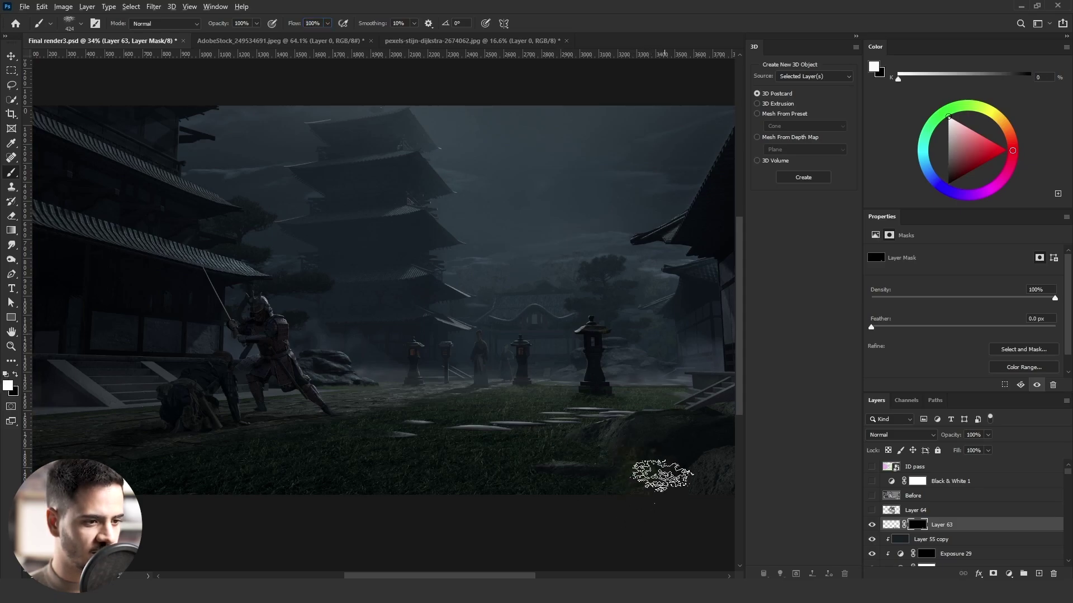
drag(663, 476, 629, 477)
drag(676, 487, 653, 487)
drag(631, 463, 570, 446)
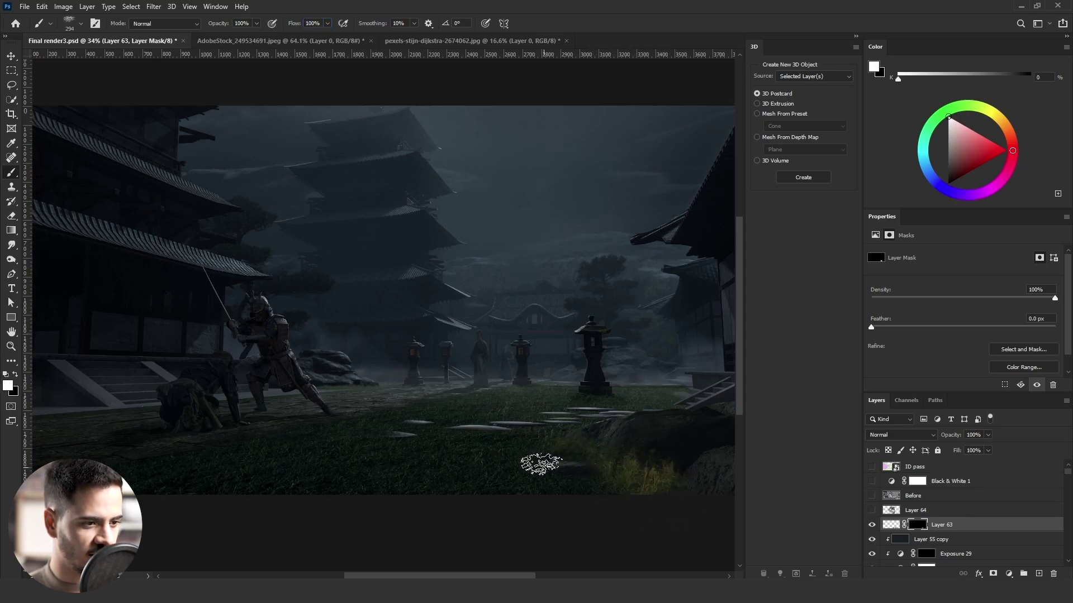
key(bracketright)
key(bracketright)
key(bracketright)
key(x)
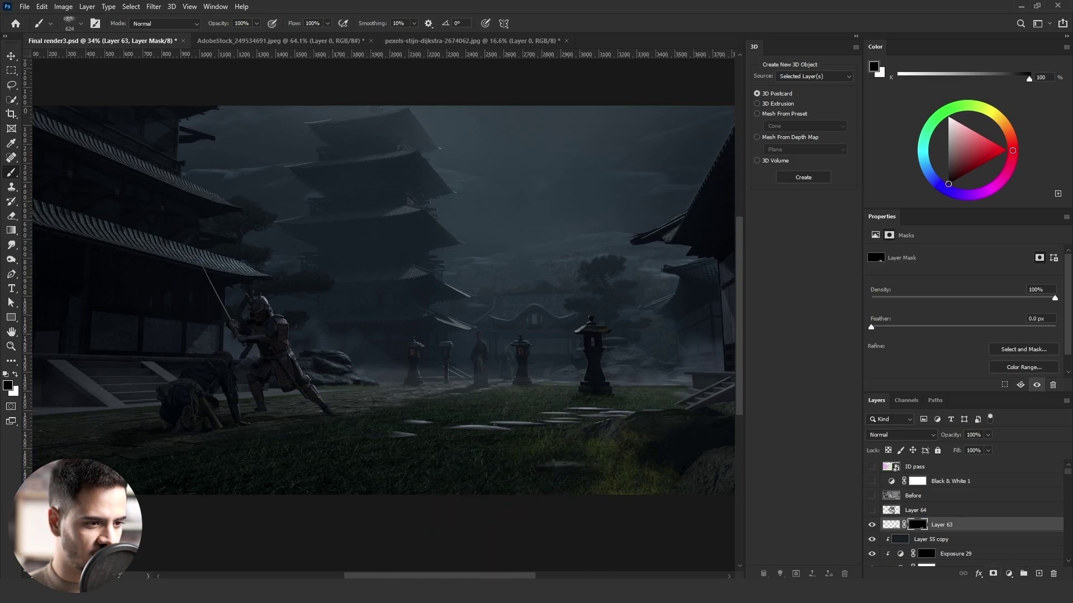
- Clip a darkening Exposure adjustment to Layer 63, and hide a clipped Brightness/Contrast adjustment of 103 brightness behind a black mask
click(1008, 574)
click(1022, 407)
key(ctrl+alt+g)
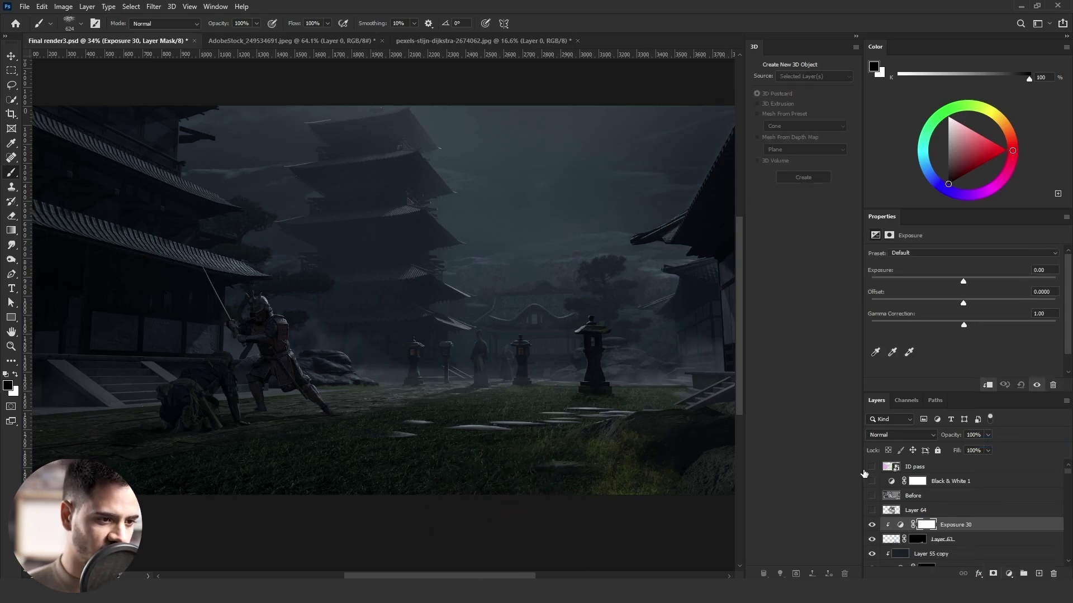
drag(943, 275, 939, 278)
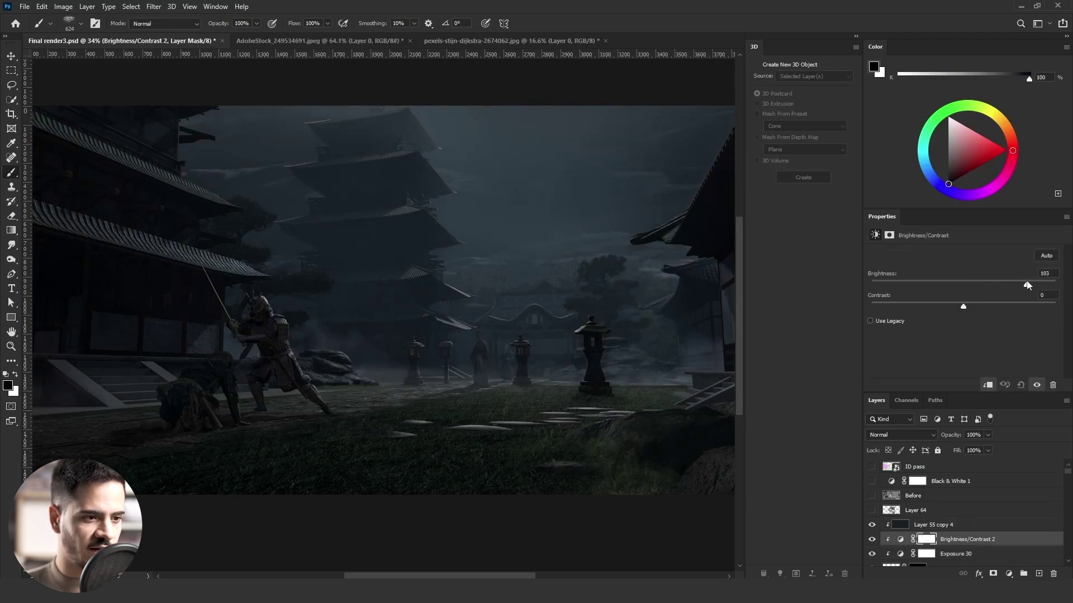
key(x)
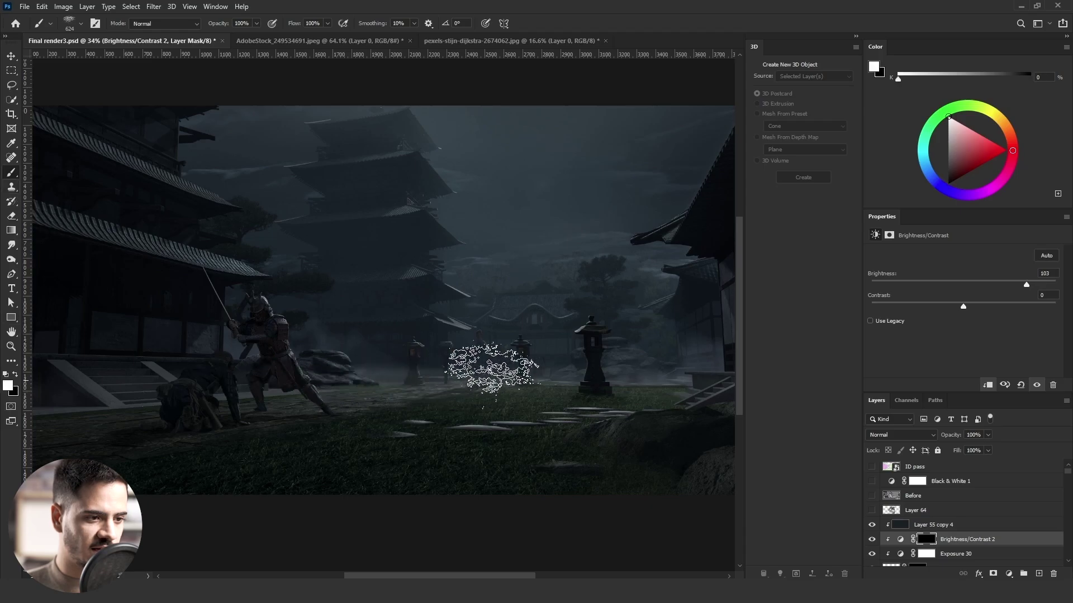
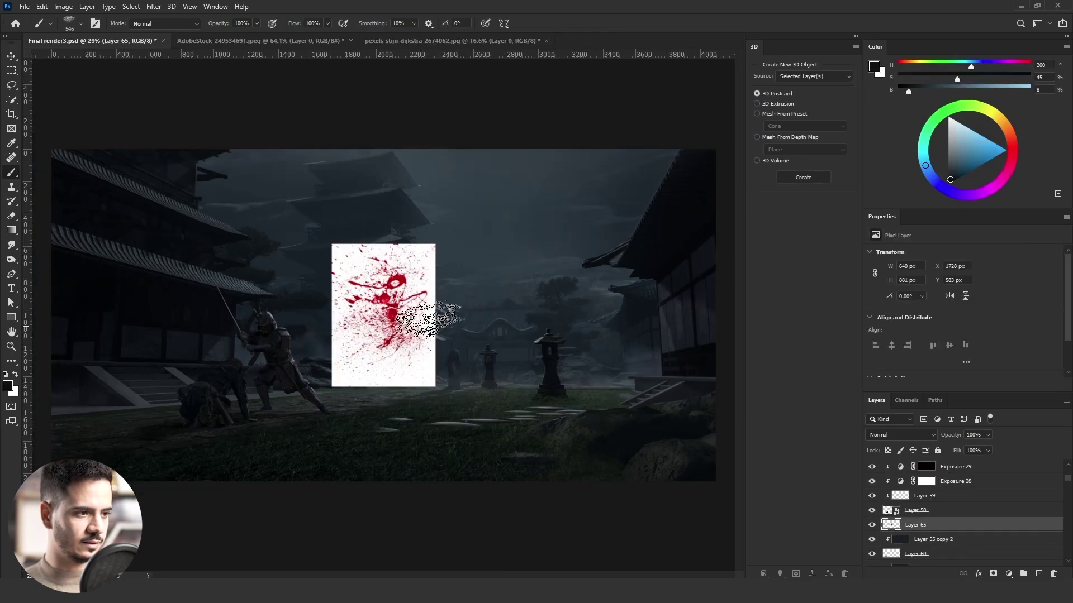
- Select the red splatter on Layer 65 with Color Range set to Reds
scroll(262, 323, up, 3)
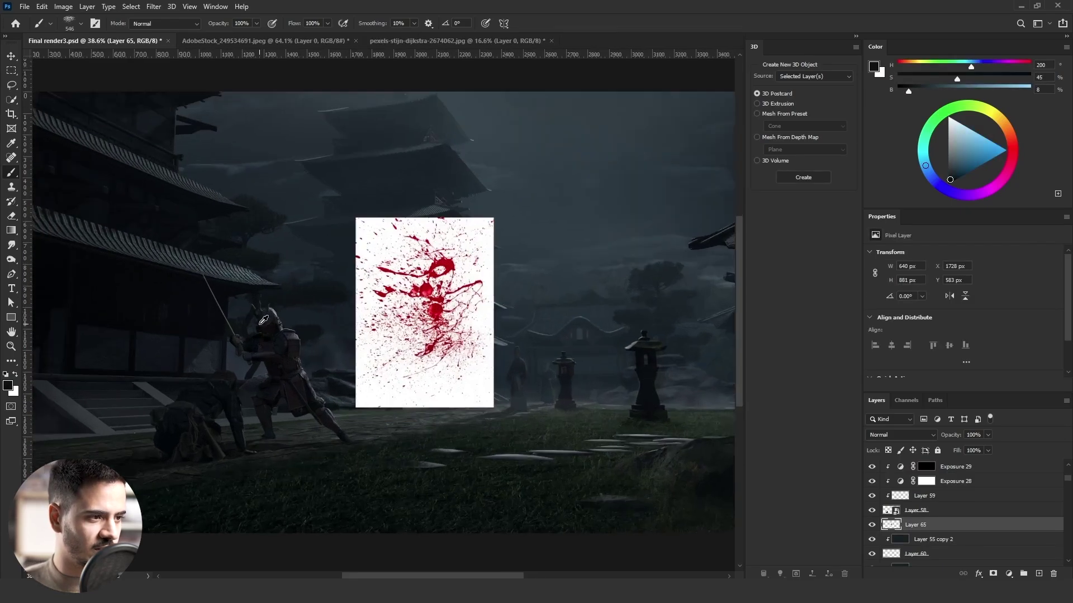
scroll(520, 325, down, 2)
scroll(281, 336, up, 1)
click(131, 6)
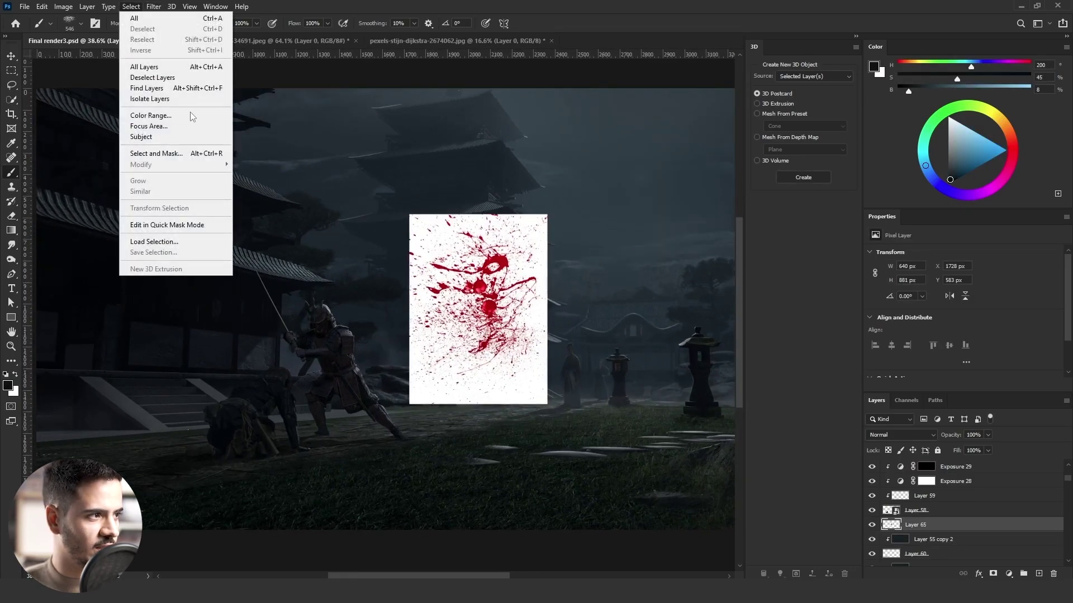
click(151, 115)
click(916, 206)
click(902, 239)
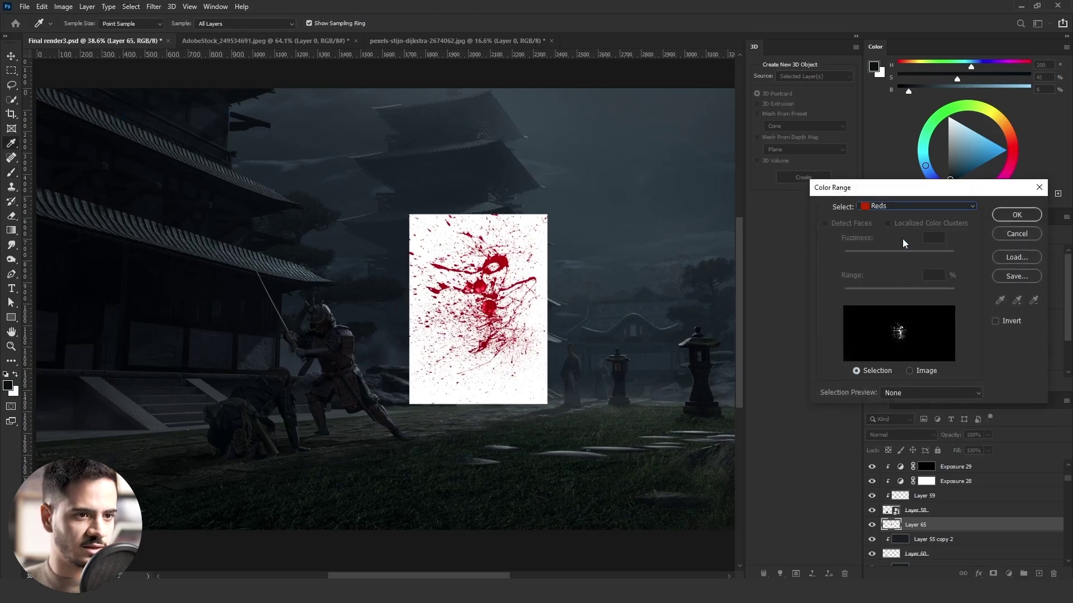
click(1017, 215)
key(b)
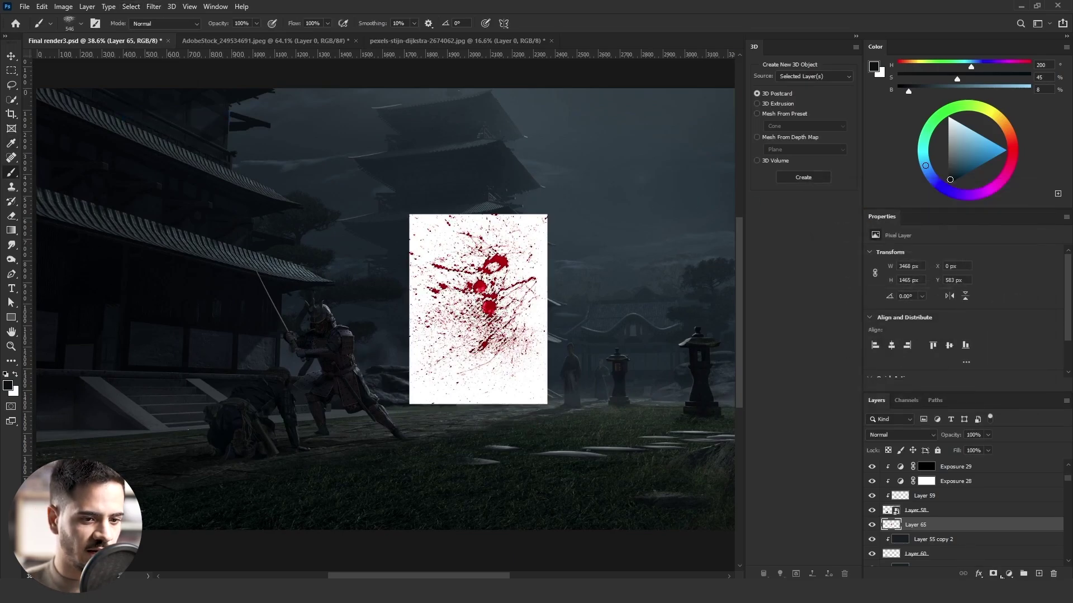
- Mask Layer 65 to the selected splatter and apply the mask to remove the white background
click(993, 574)
right_click(917, 524)
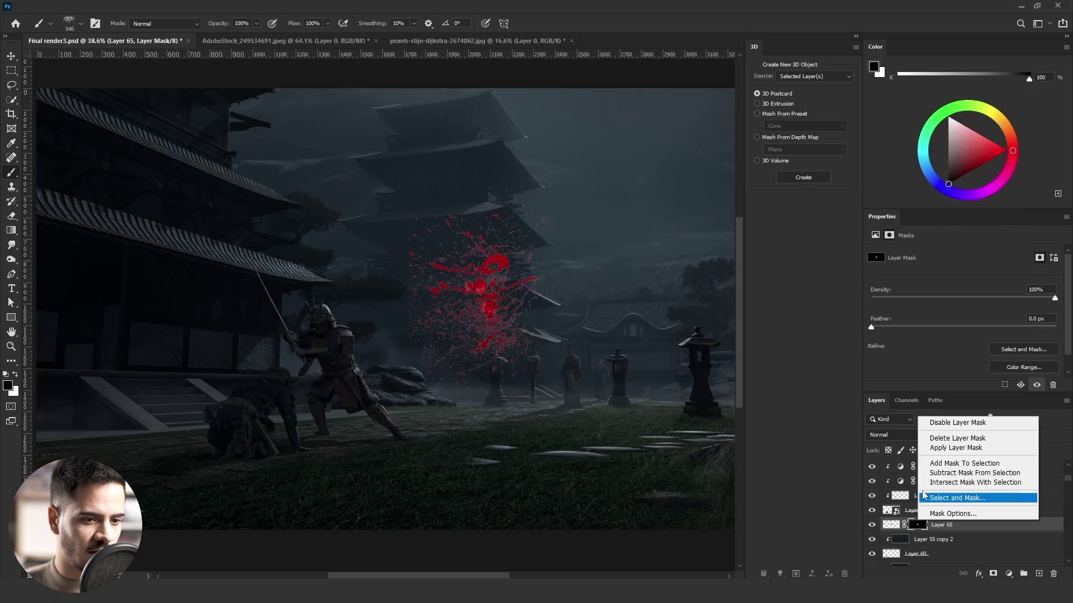
click(949, 450)
- Colorize the splatter with hue 358, saturation 79 and lightness -38, and set Layer 65 to the Multiply blend mode
key(ctrl+u)
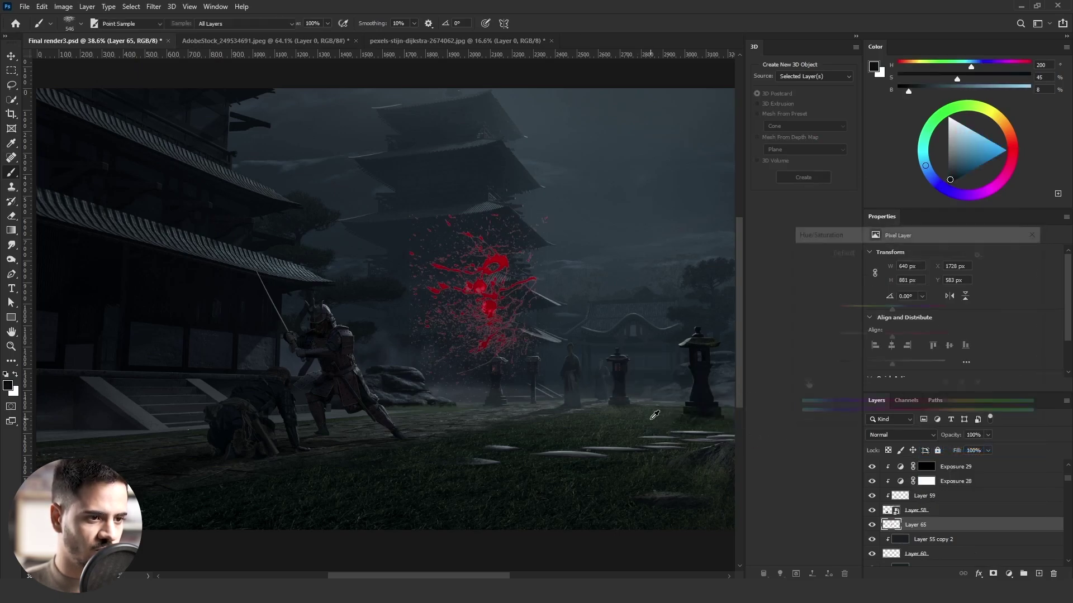
click(1012, 375)
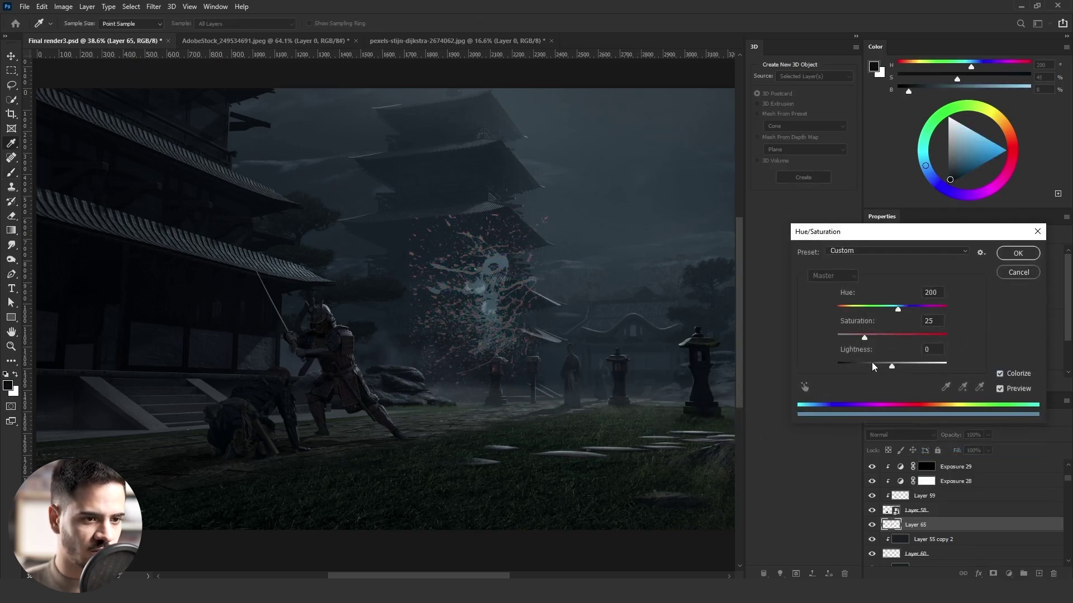
click(872, 364)
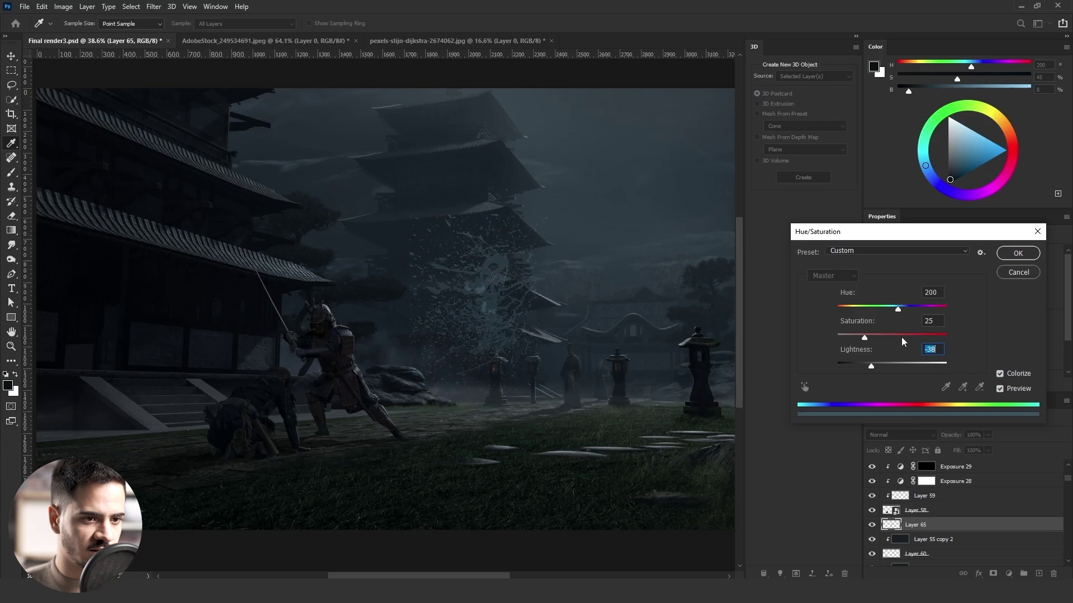
click(943, 309)
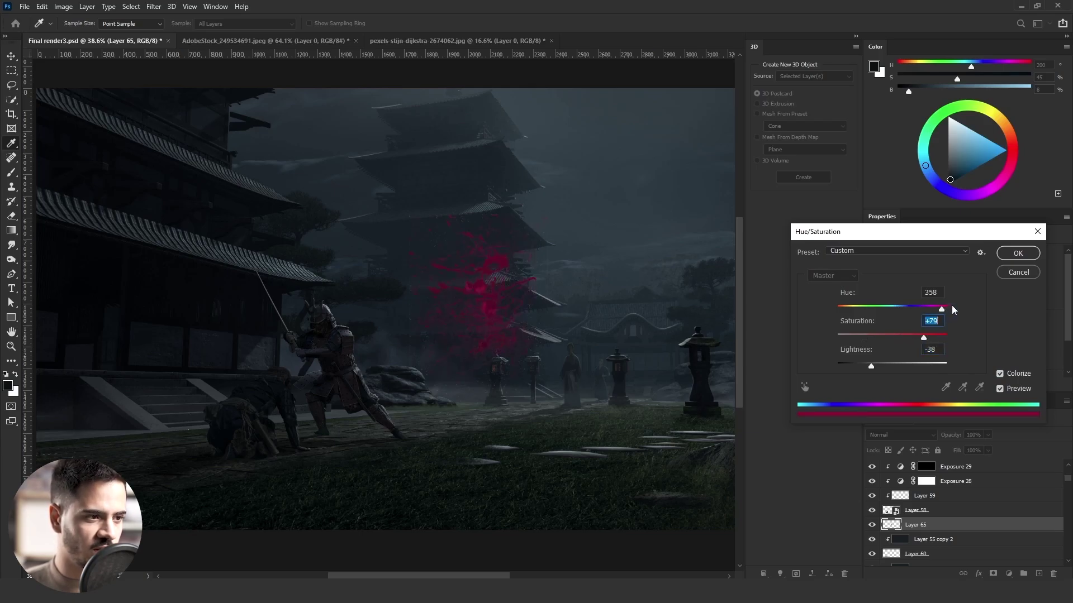
click(1017, 253)
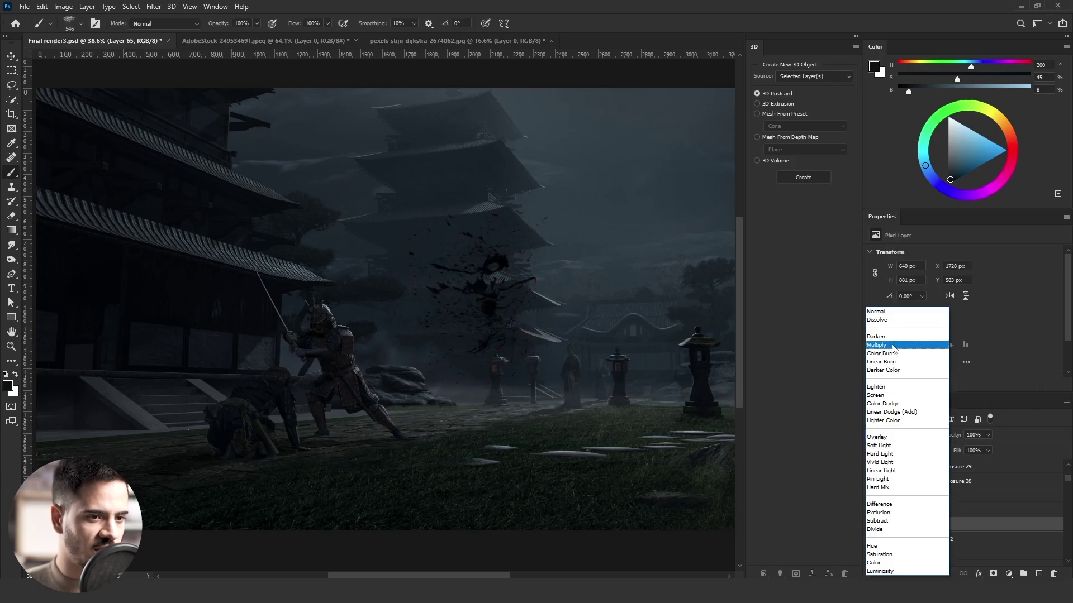
click(892, 345)
key(ctrl+t)
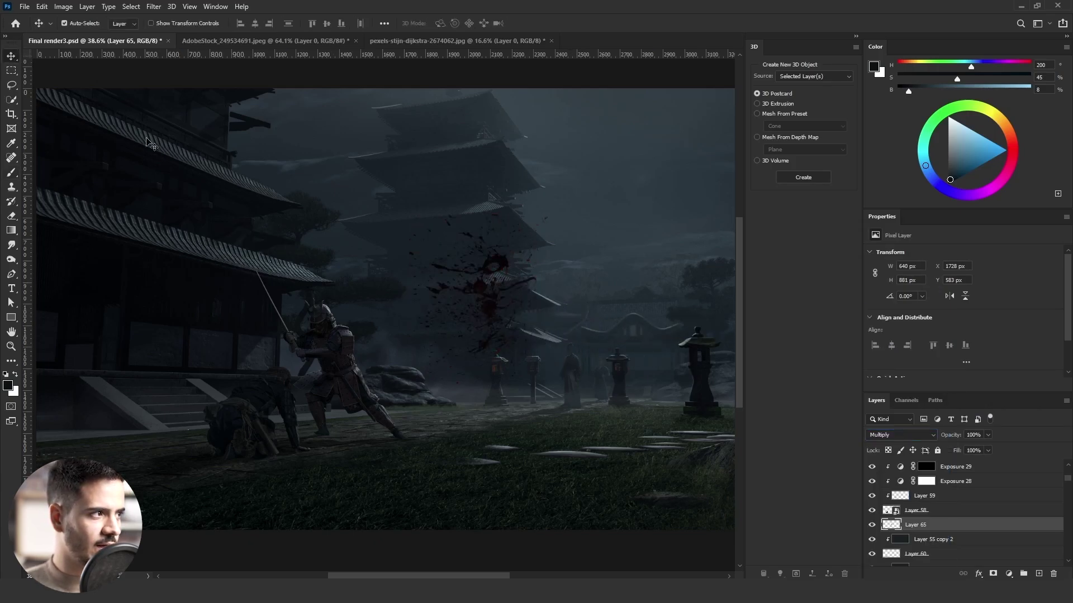
- Move the Layer 65 splatter beneath the crouching warrior and rotate and distort it to lie flat on the ground
drag(486, 313, 271, 430)
mouse_move(358, 444)
mouse_down()
mouse_move(373, 453)
mouse_move(313, 519)
mouse_move(368, 452)
mouse_up()
drag(295, 349, 250, 425)
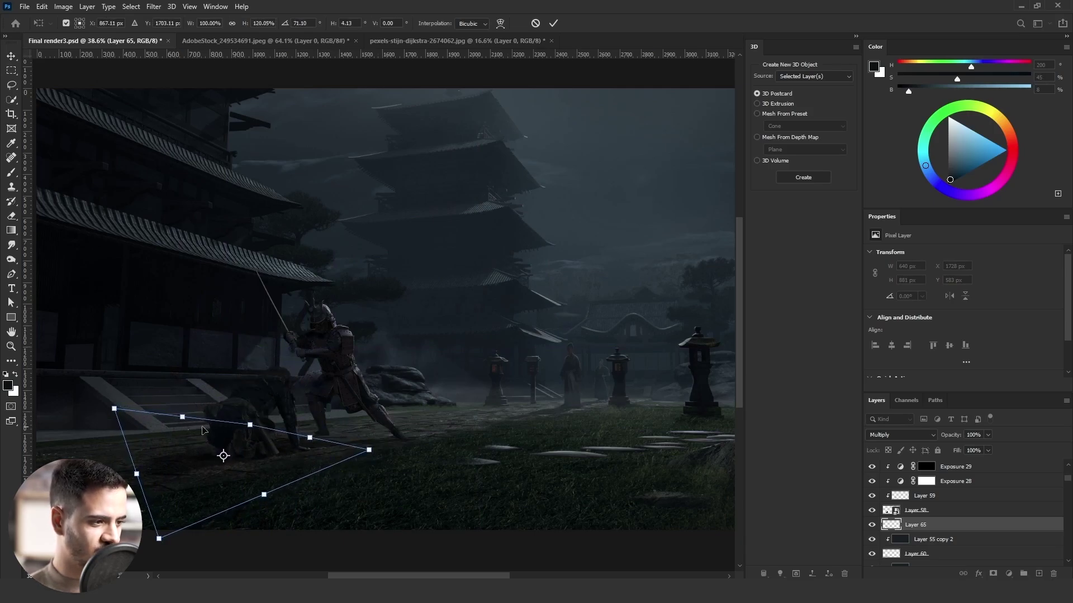
drag(114, 407, 78, 446)
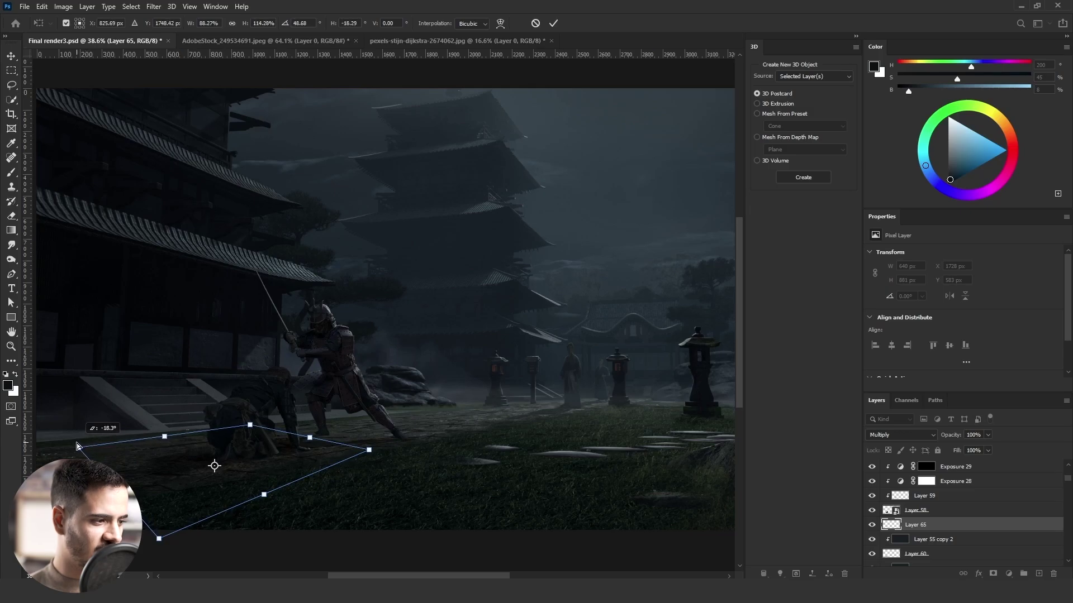
drag(159, 539, 166, 500)
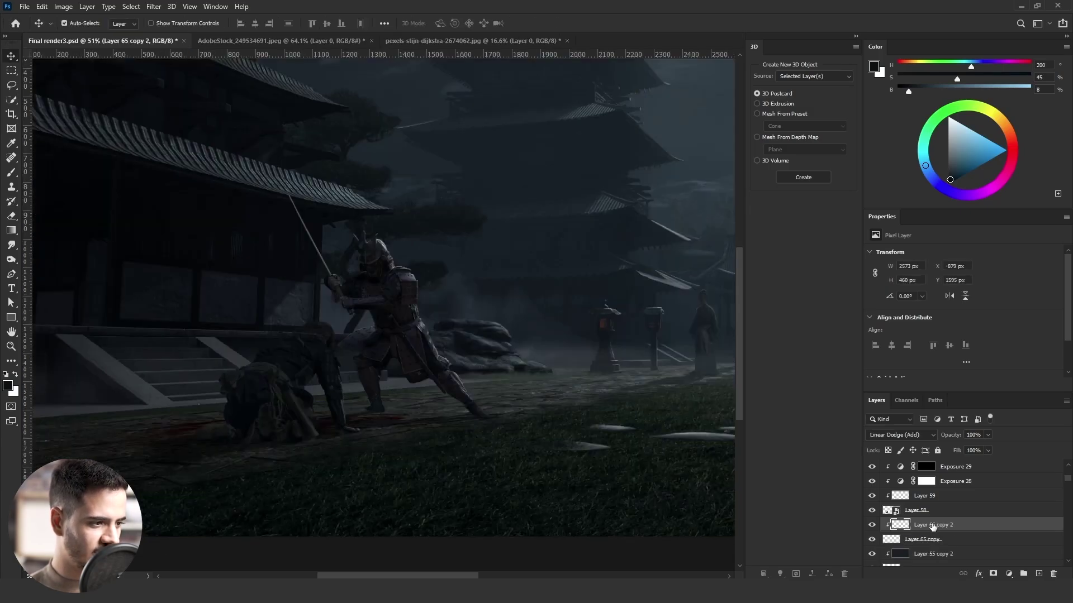
- Release Layer 65 copy 2 from its clipping mask and set its blend mode to Linear Dodge (Add)
alt+click(949, 532)
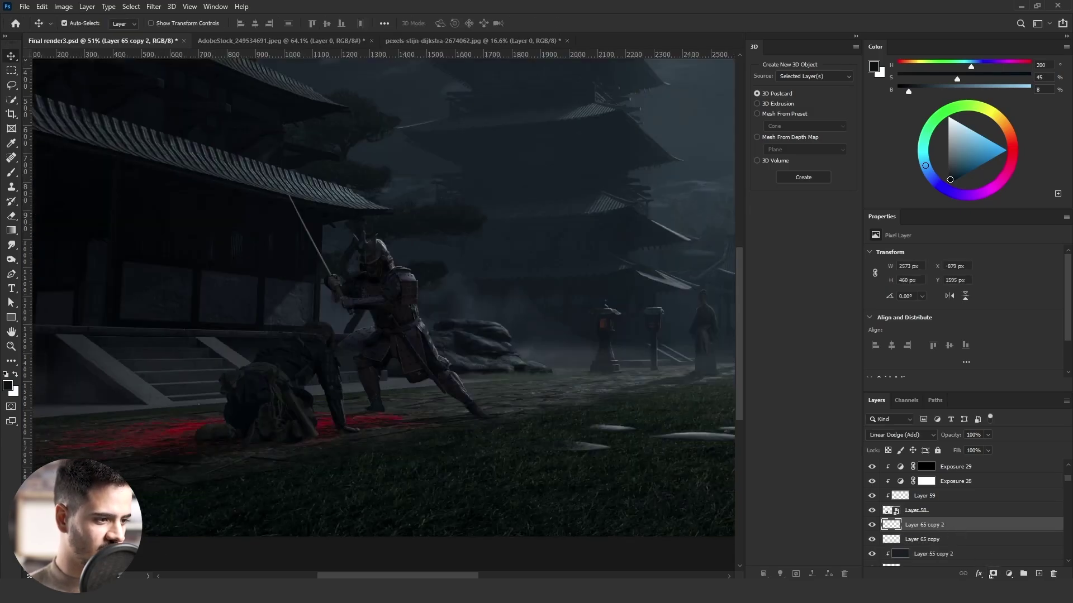
click(893, 437)
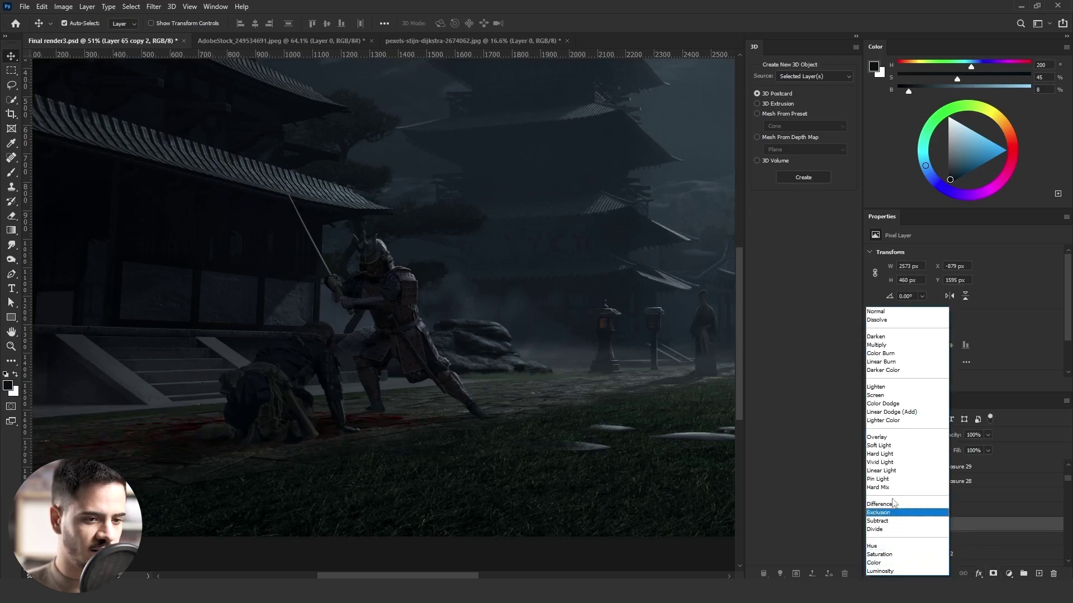
click(911, 412)
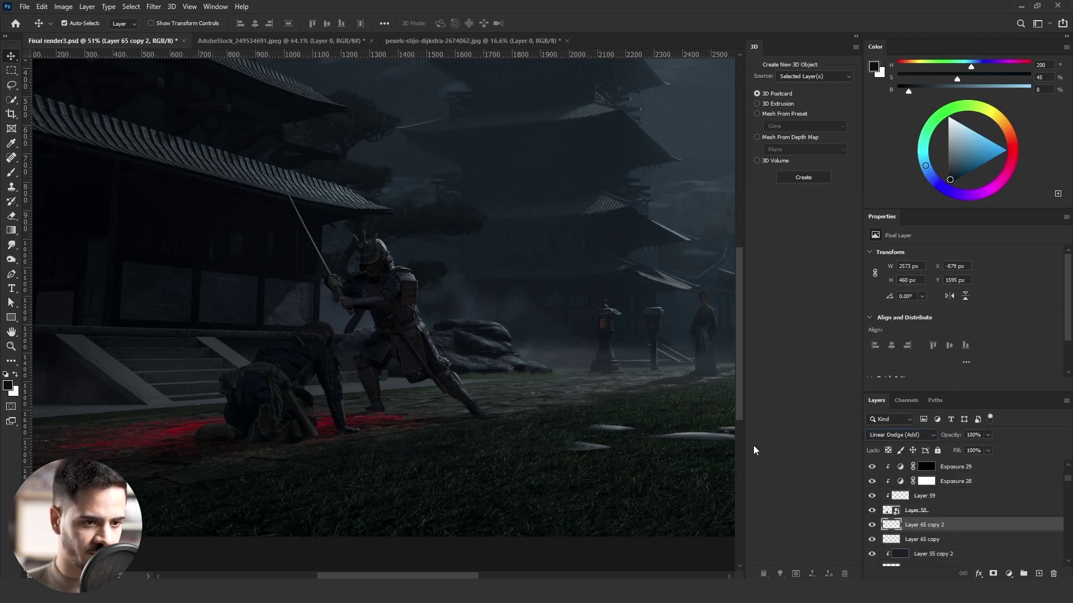
- Duplicate the dark tint layer above Layer 65 copy 2, clip it to that splatter and merge the two
drag(904, 568, 929, 539)
click(927, 539)
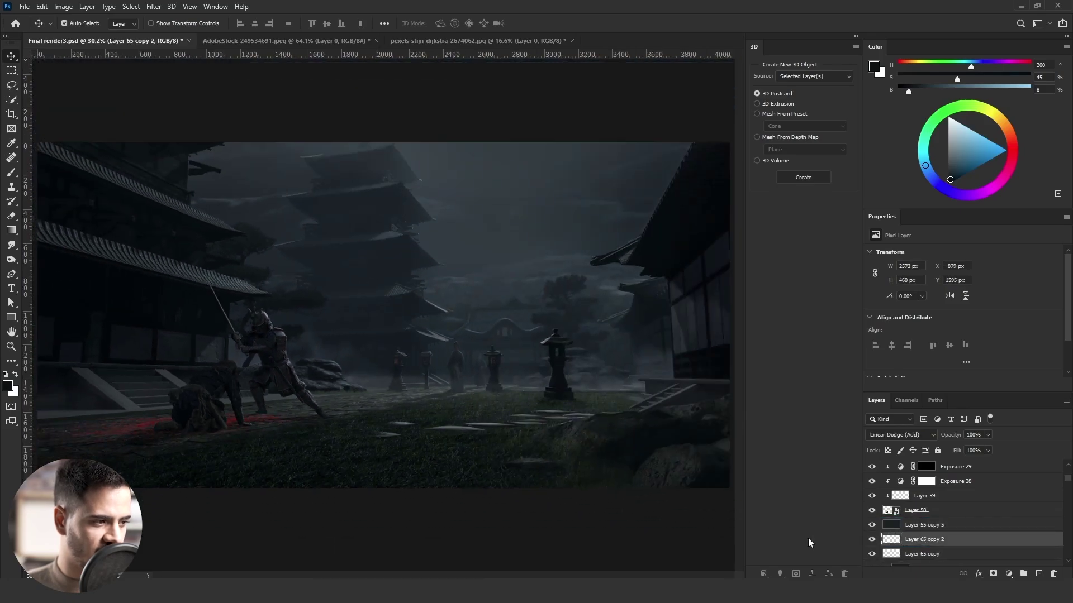
scroll(90, 416, up, 4)
alt+click(939, 529)
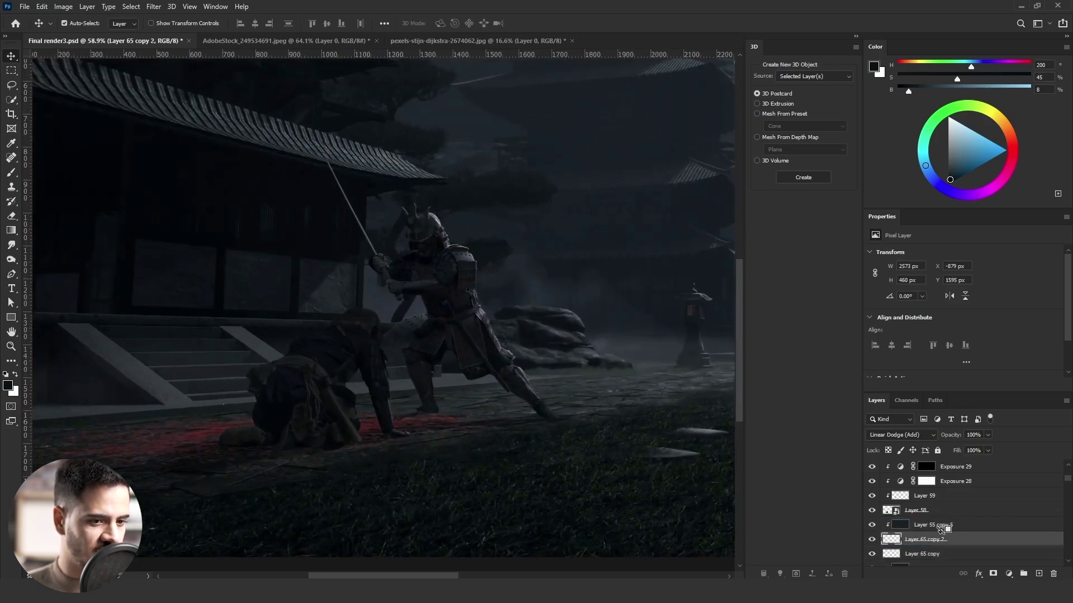
ctrl+click(945, 528)
key(ctrl+e)
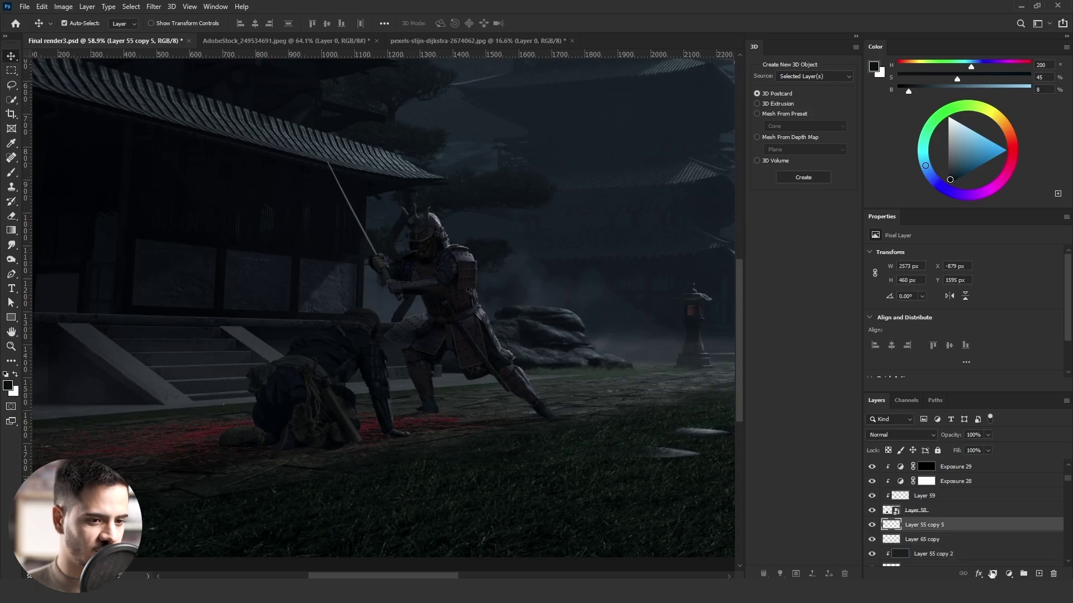
- Hide the merged splatter behind a black mask and reveal parts around the crouching warrior with white reflected gradients
click(992, 574)
key(ctrl+i)
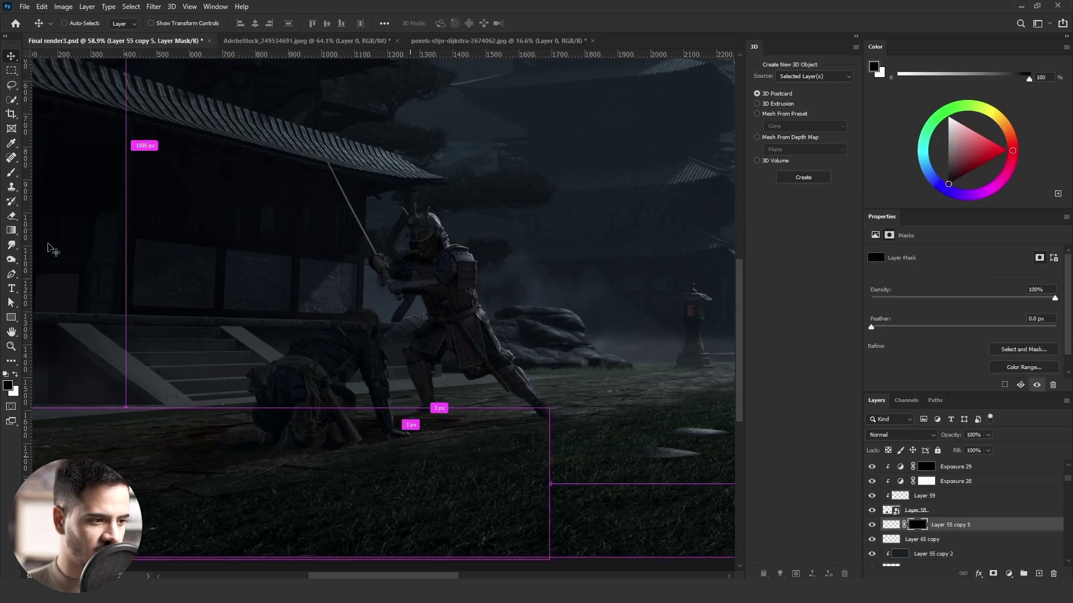
click(12, 172)
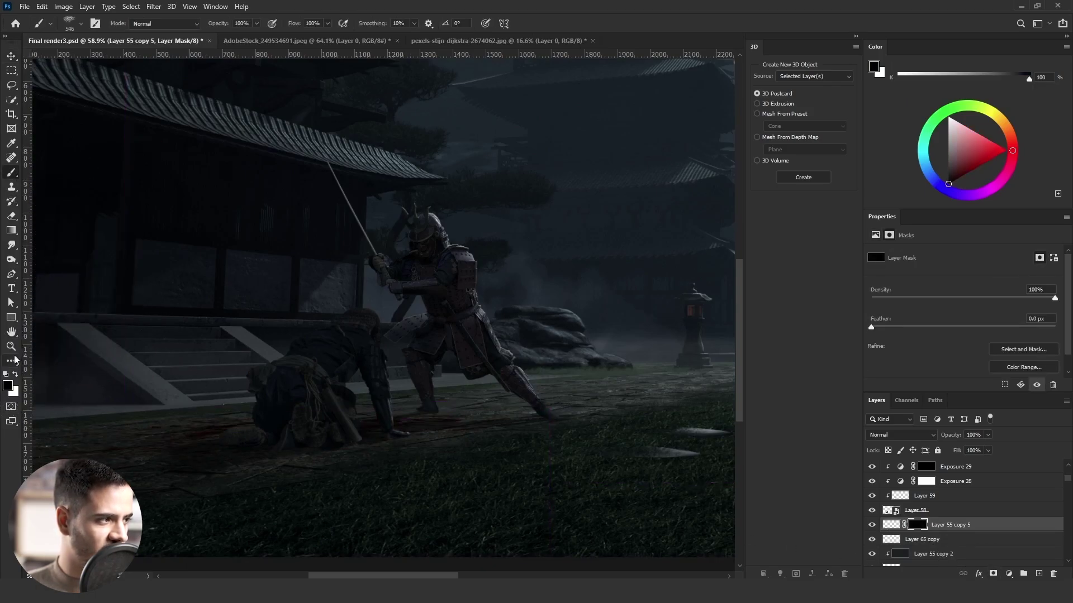
click(11, 230)
click(170, 24)
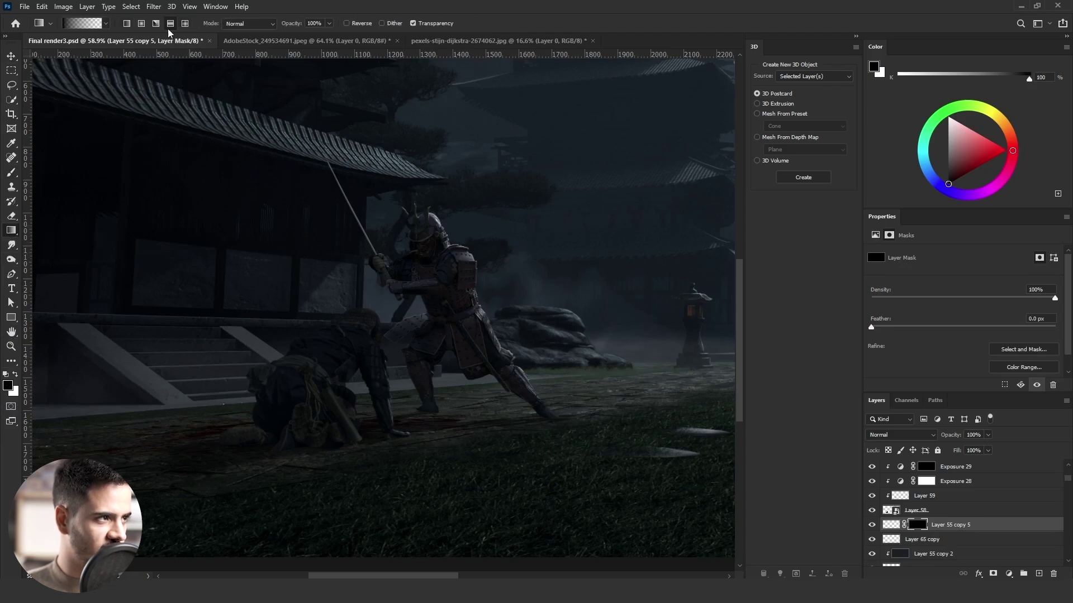
scroll(313, 402, up, 2)
key(x)
key(ctrl+z)
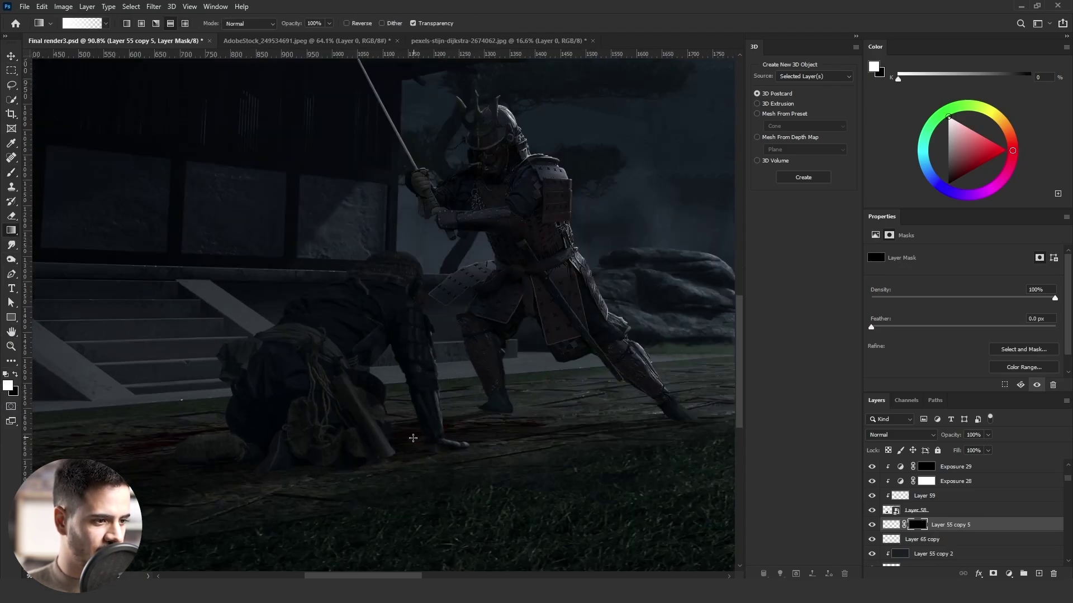
mouse_move(415, 439)
mouse_down()
mouse_move(417, 454)
mouse_move(432, 449)
mouse_move(424, 465)
mouse_move(420, 446)
mouse_up()
key(ctrl+z)
key(ctrl+z)
key(ctrl+z)
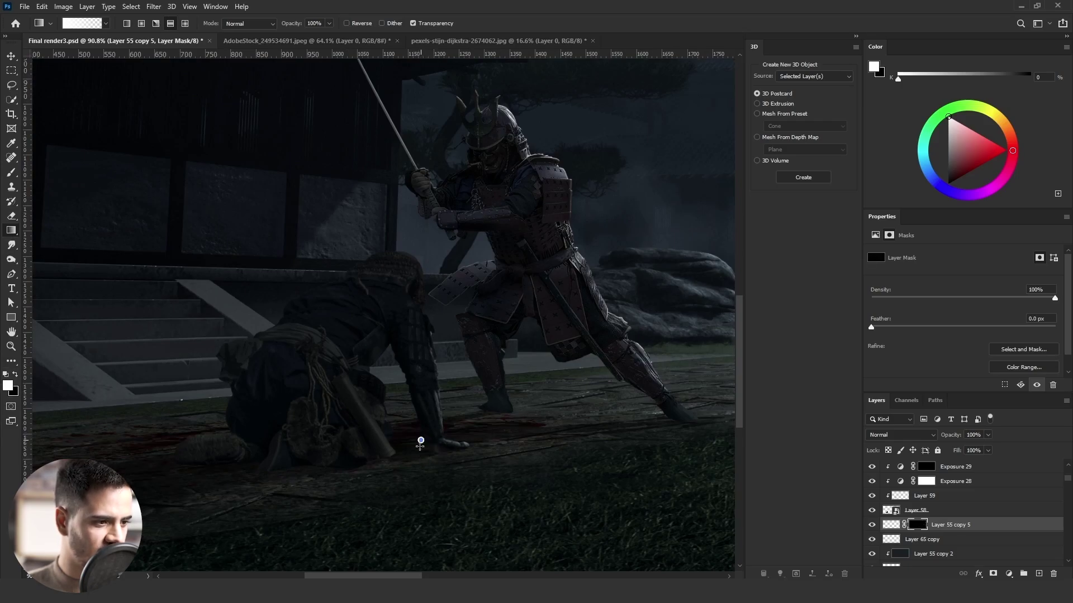
key(ctrl+z)
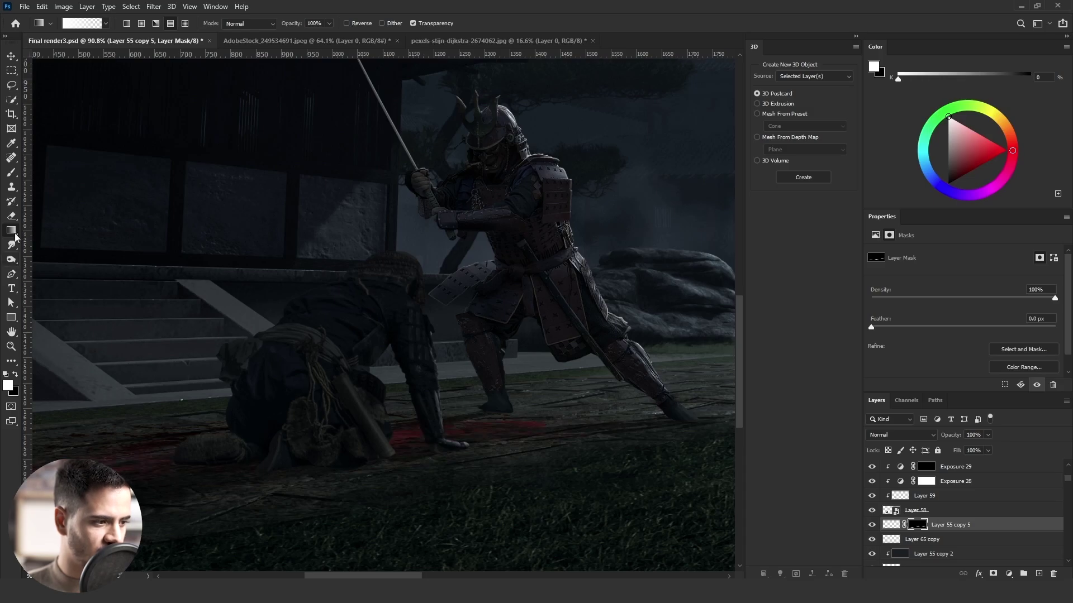
- Fade the revealed red splatter around the crouching warrior with black linear gradients on its mask
click(16, 374)
scroll(321, 414, down, 2)
drag(195, 451, 488, 417)
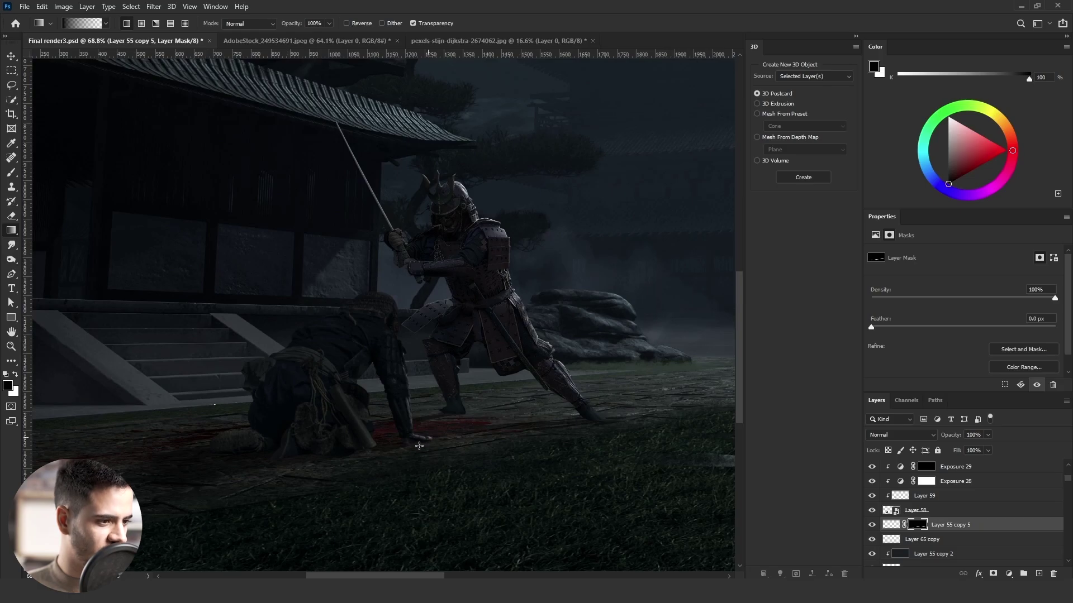
drag(199, 440, 329, 438)
- Set the blend mode of the splatter layer Layer 55 copy 5 to Color Dodge
click(903, 435)
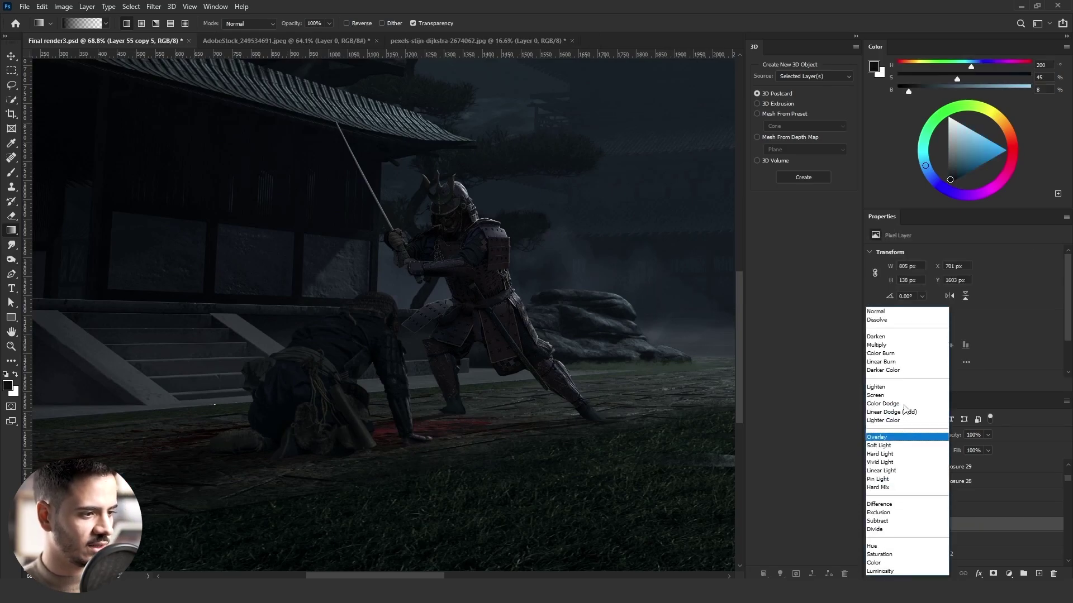
click(904, 405)
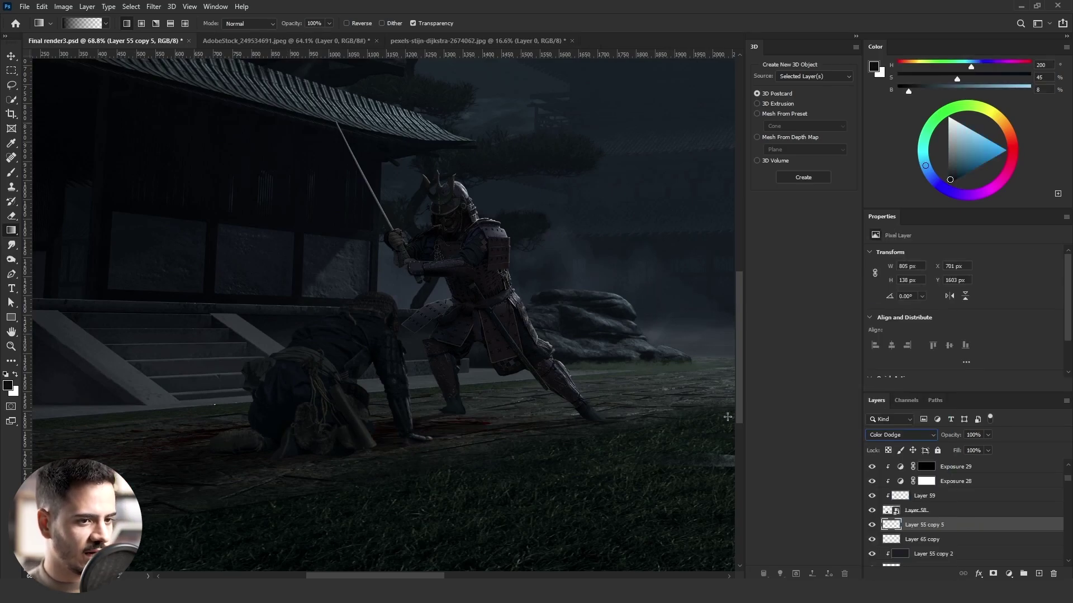
click(10, 347)
drag(486, 400, 363, 403)
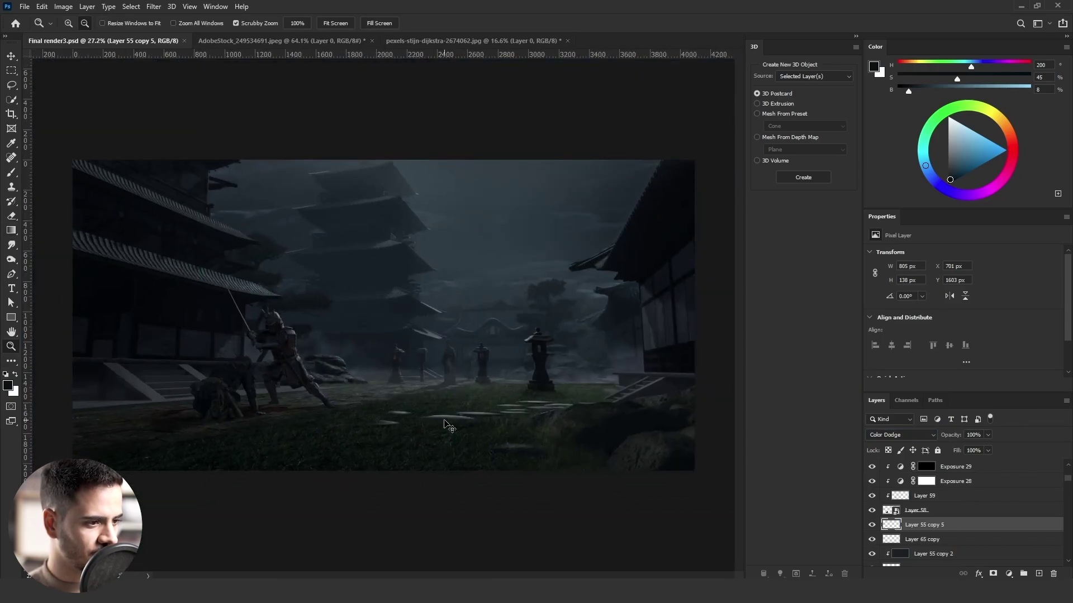
drag(462, 351, 399, 337)
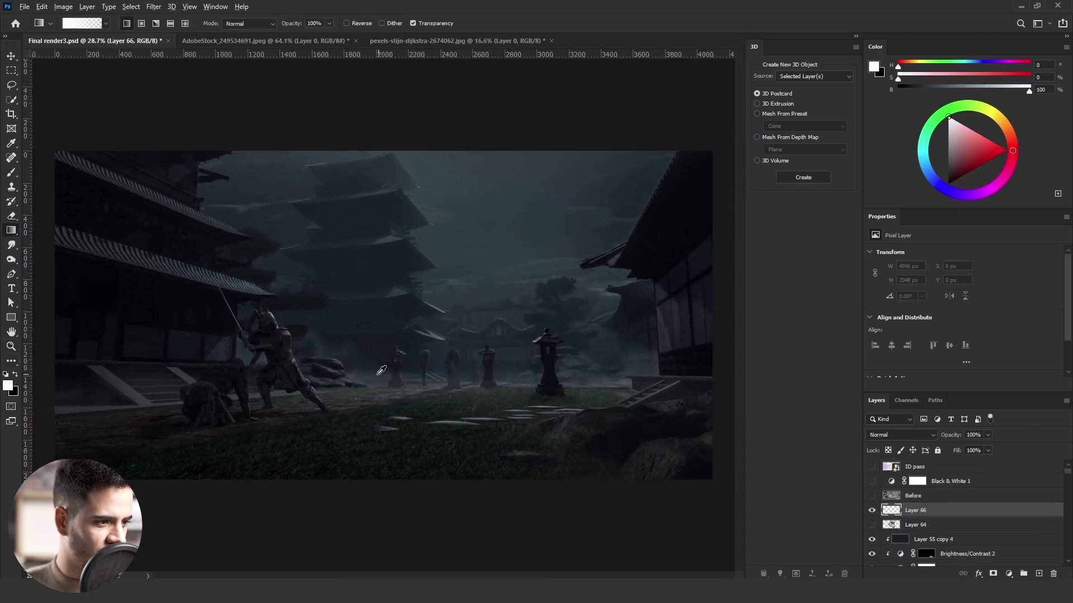
- Sample a misty grey-blue (H 210, S 19, B 29) and draw a reflected-gradient fog band across the ground on Layer 66
drag(380, 371, 361, 374)
click(12, 143)
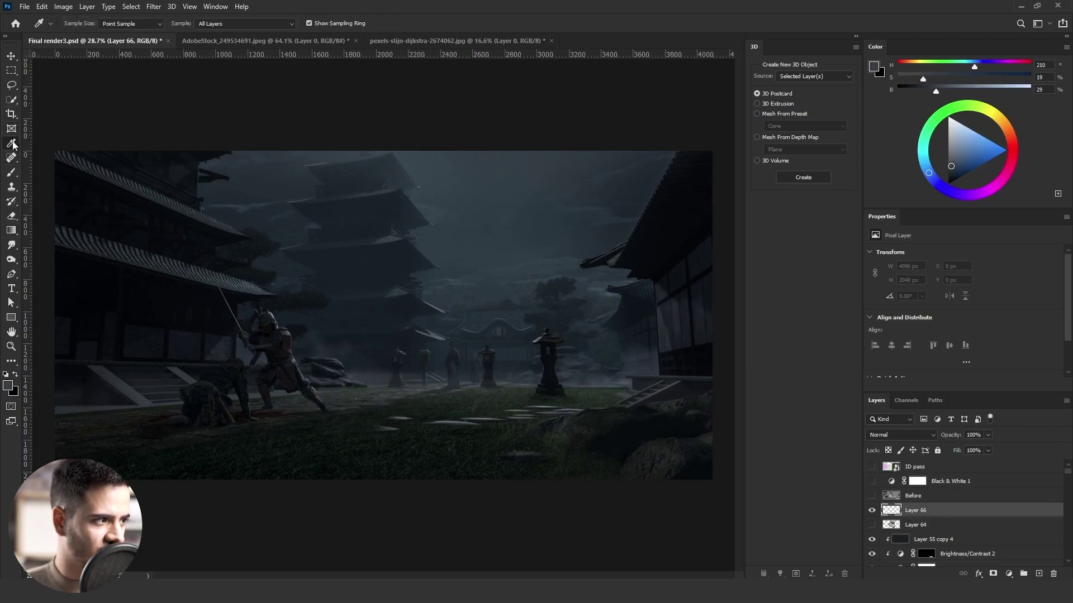
click(17, 231)
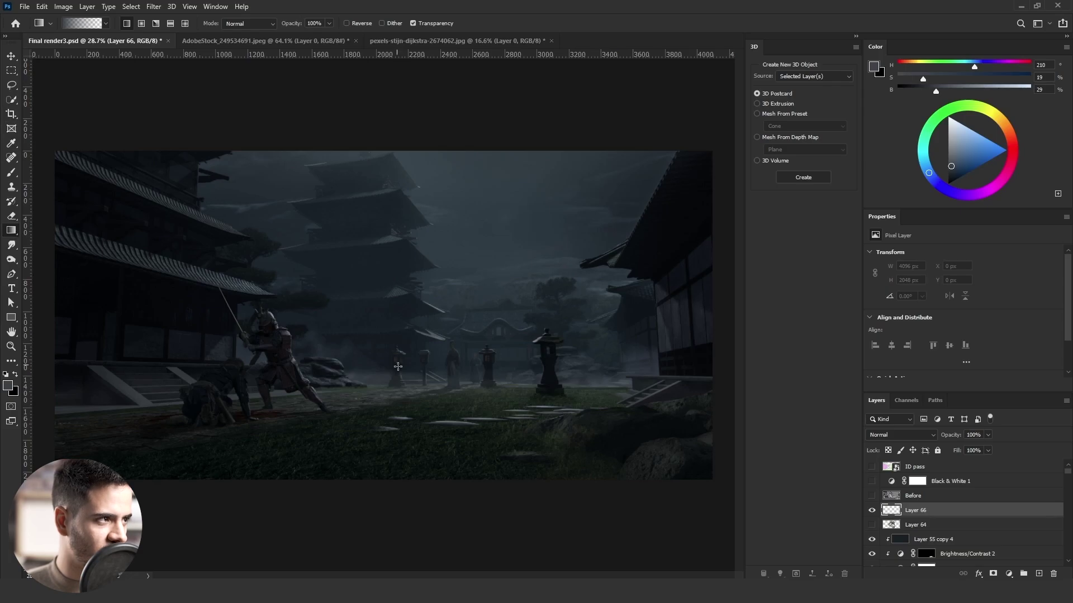
drag(417, 393, 400, 498)
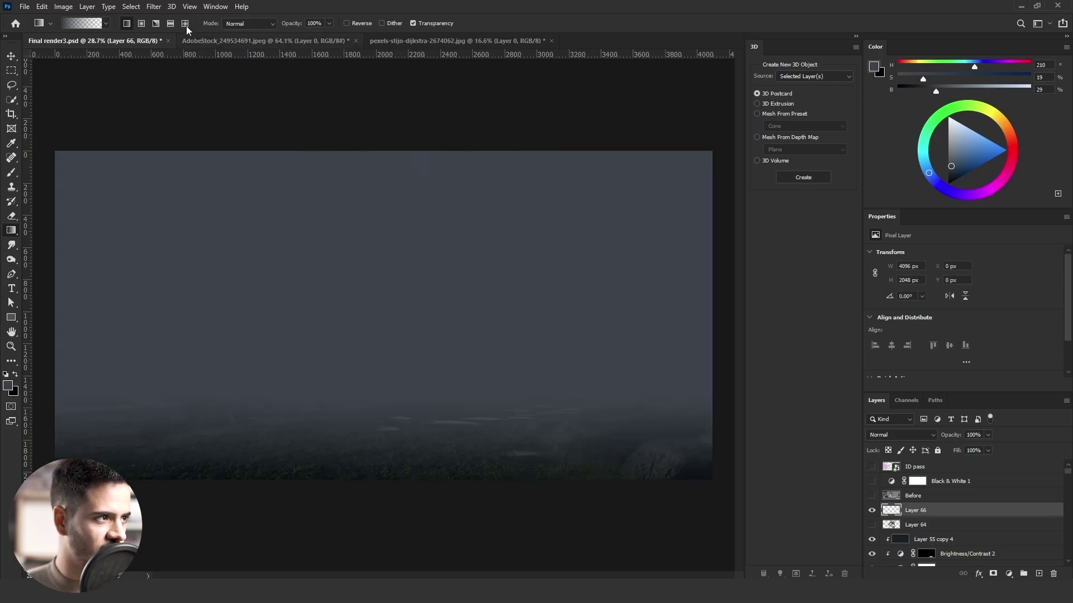
key(ctrl+z)
drag(430, 404, 425, 498)
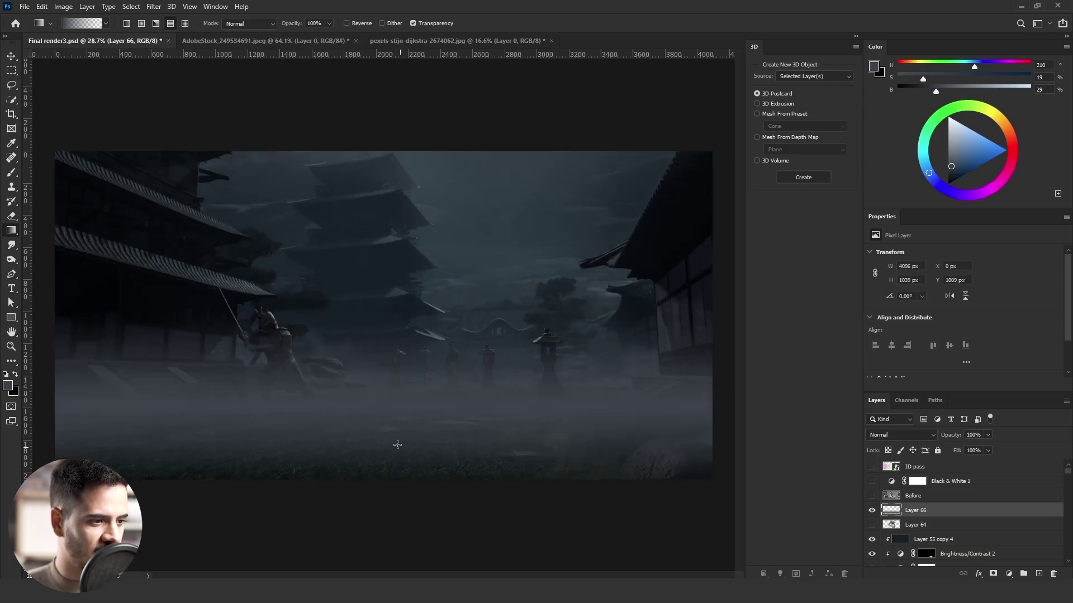
- Mask Layer 66 and fade the lower part of the fog over the foreground grass with black gradients
click(993, 574)
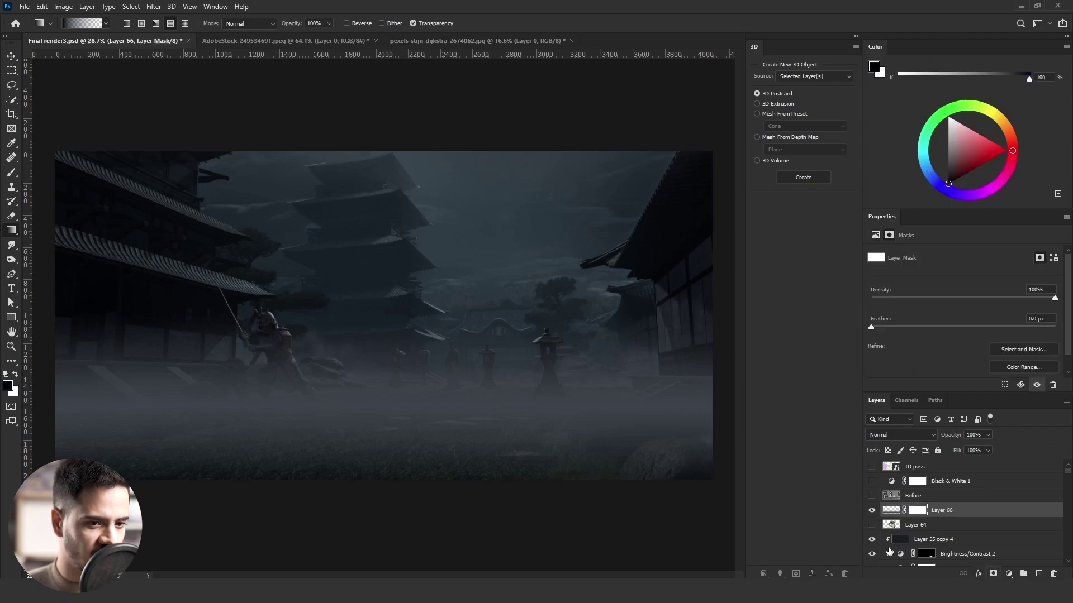
drag(376, 435, 428, 399)
key(ctrl+z)
key(ctrl+z)
key(ctrl+z)
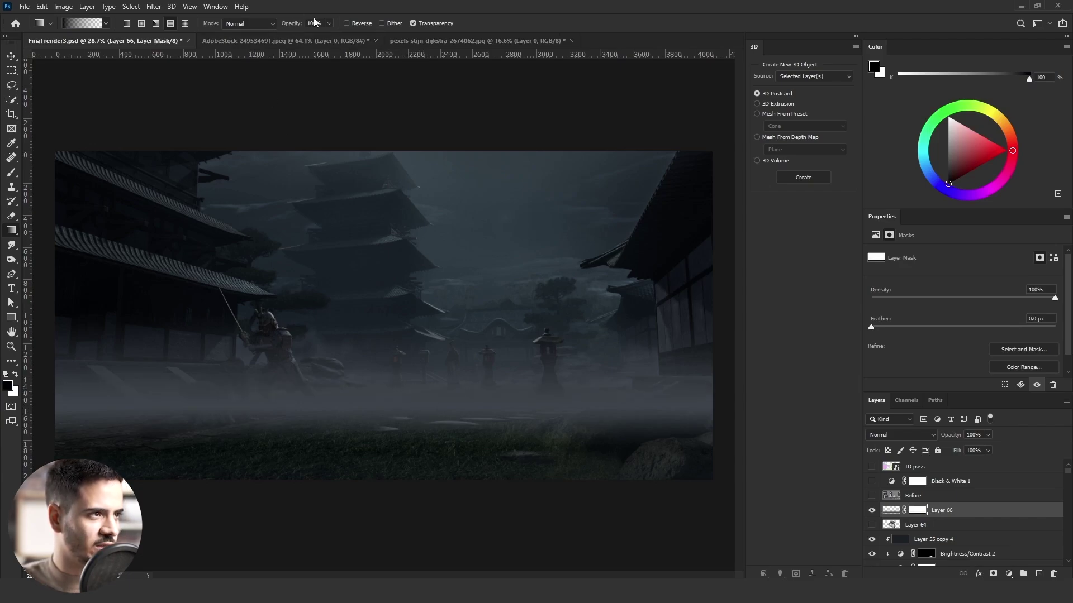
- Thin the fog over the fighters and courtyard with black reflected gradients at 25% opacity, and apply the mask to Layer 66
text(25)
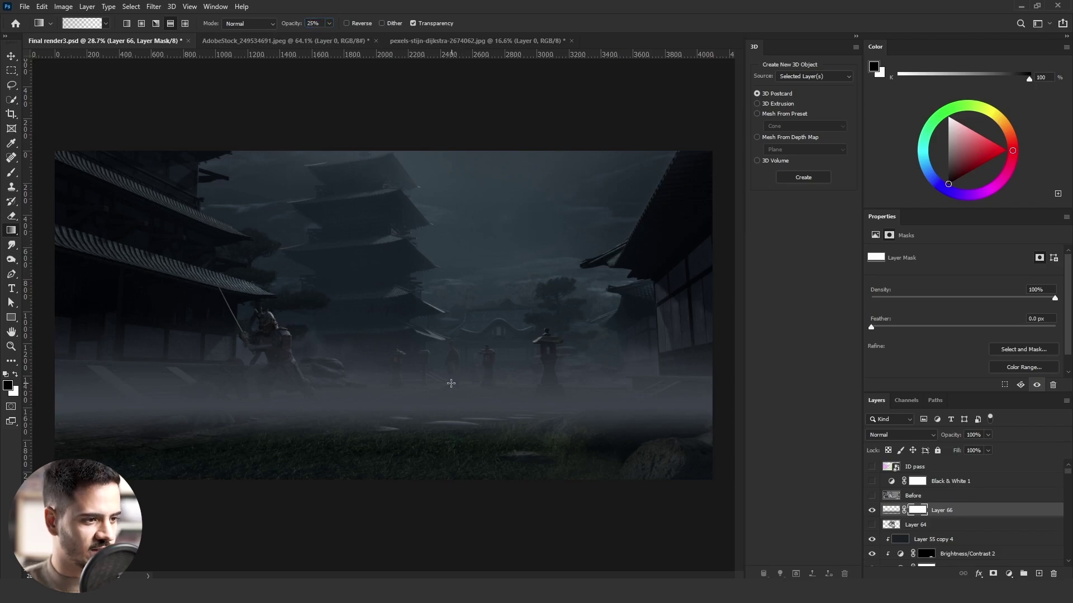
drag(451, 405, 452, 402)
drag(167, 403, 378, 398)
key(ctrl+z)
drag(209, 398, 389, 387)
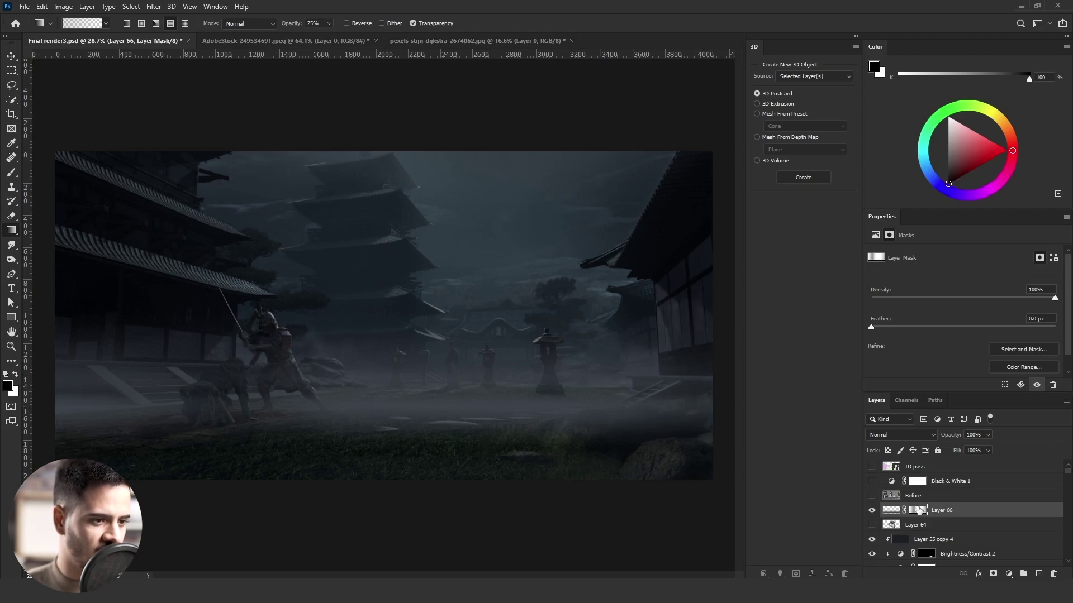
right_click(919, 511)
click(946, 434)
- Create a new layer clipped to the Layer 66 fog and fill it with black
click(1039, 574)
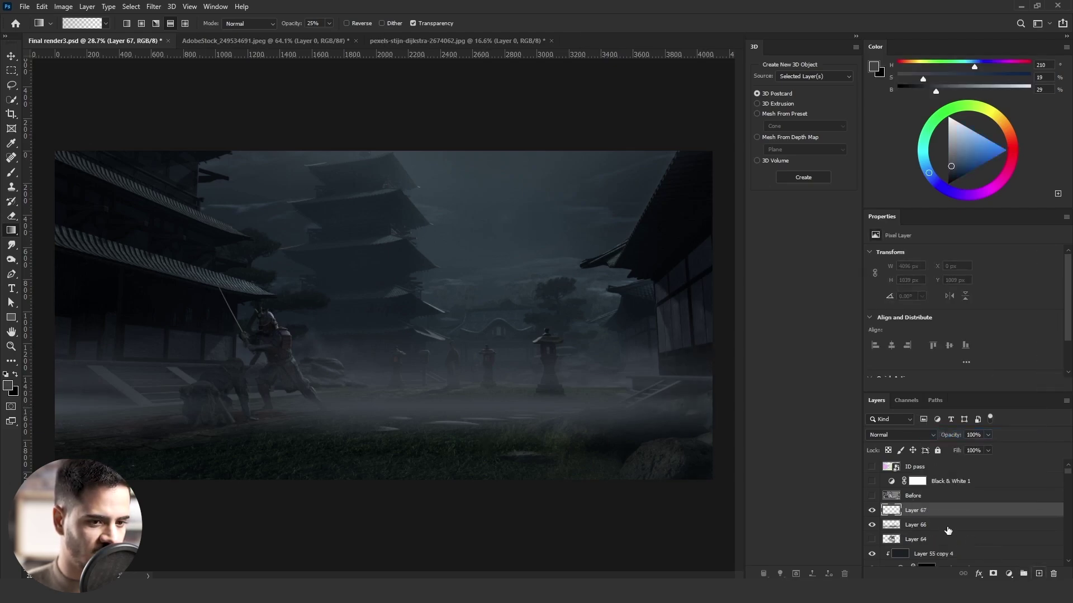
alt+click(938, 517)
right_click(12, 234)
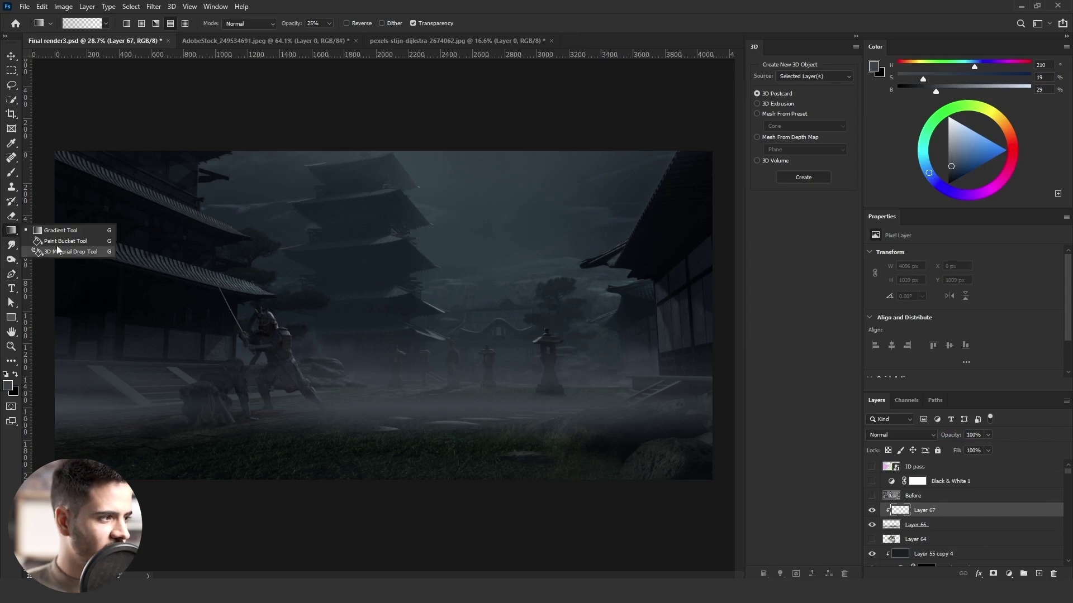
click(56, 242)
key(d)
click(352, 383)
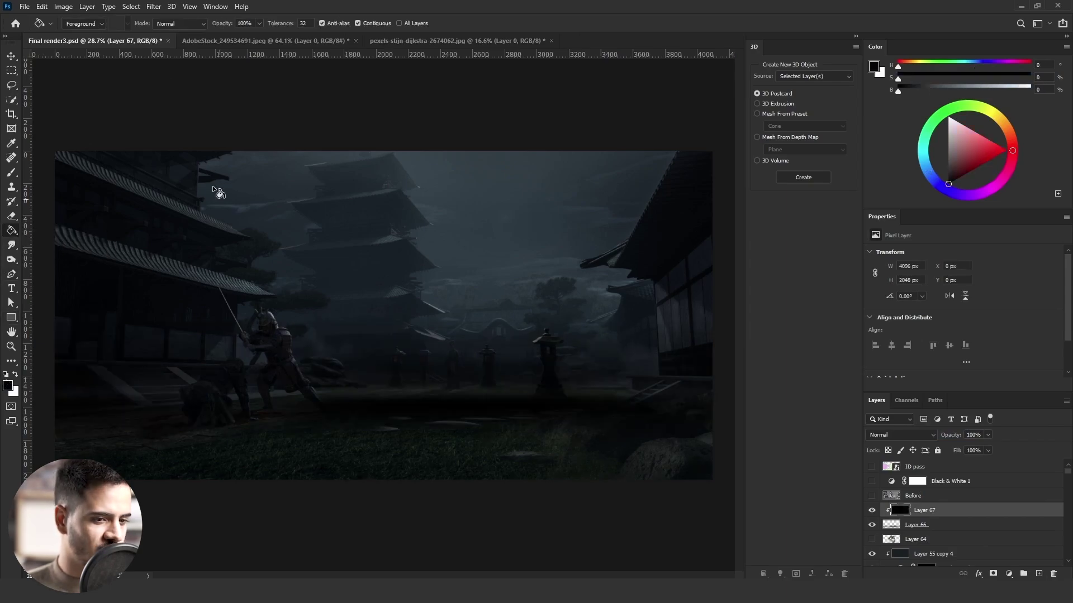
- Render the Clouds filter on Layer 67 to give the fog band a cloudy texture
click(154, 6)
mouse_move(239, 187)
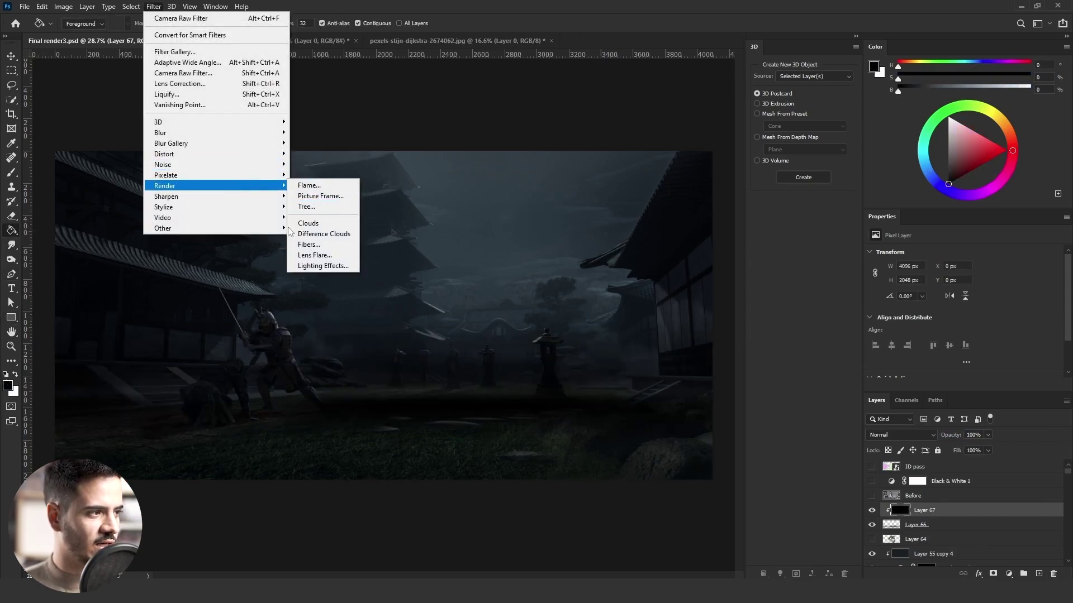
click(313, 221)
key(ctrl+minus)
key(ctrl+minus)
key(ctrl+plus)
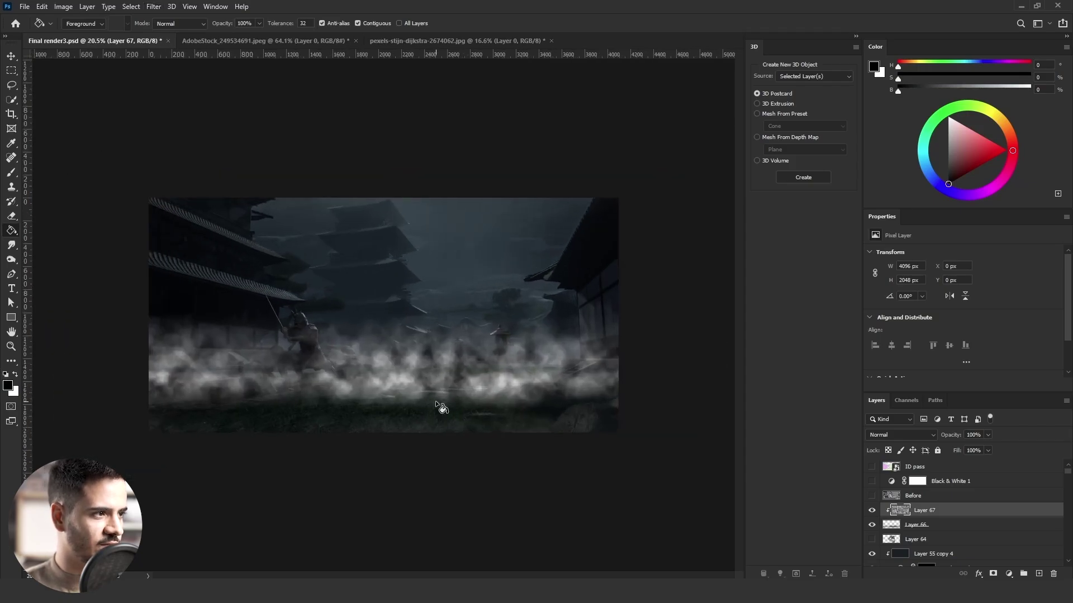
- Scale the Layer 67 clouds to about 504% width and 271% height and shift them so wispy fog crosses the courtyard
key(ctrl+t)
drag(386, 203, 441, 17)
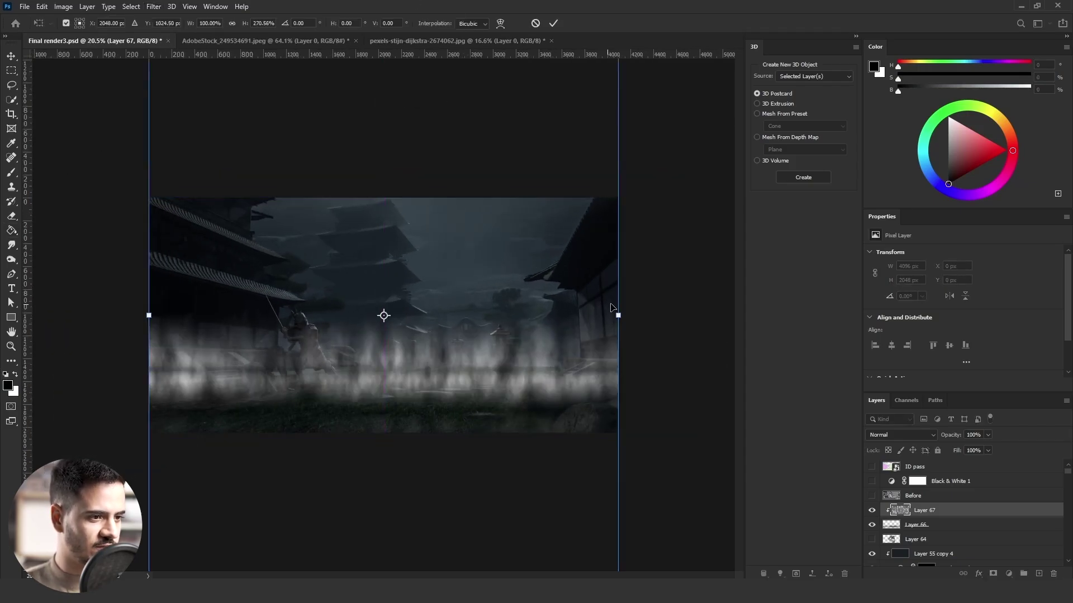
drag(621, 314, 1071, 287)
drag(426, 381, 224, 405)
drag(579, 380, 1071, 337)
drag(456, 340, 589, 335)
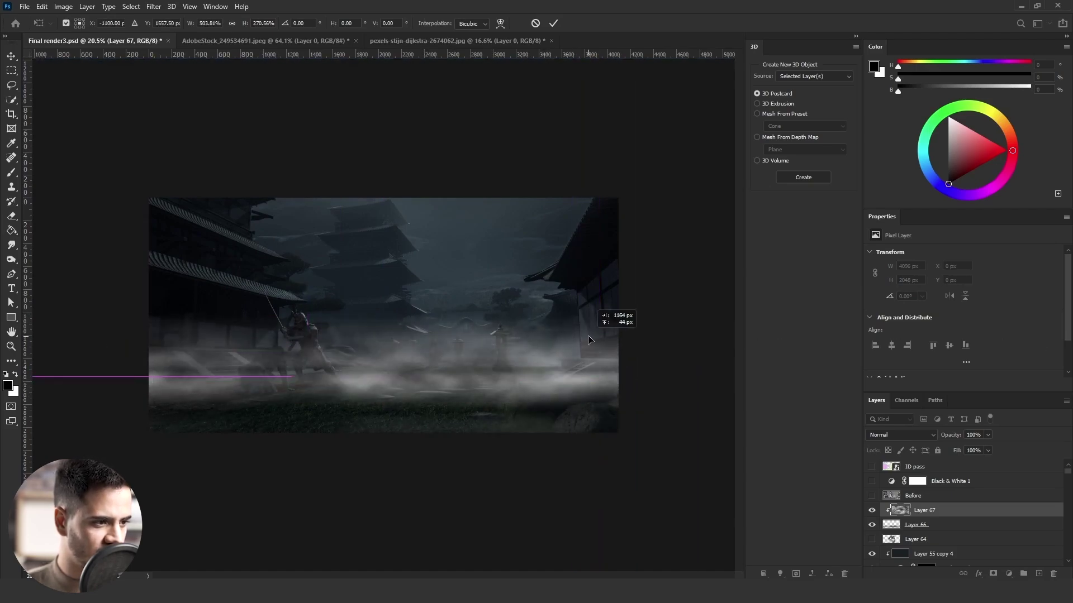
key(Return)
- Crop the Layer 67 clouds to the canvas bounds and stretch them horizontally to 9161 px wide
key(ctrl+a)
click(63, 6)
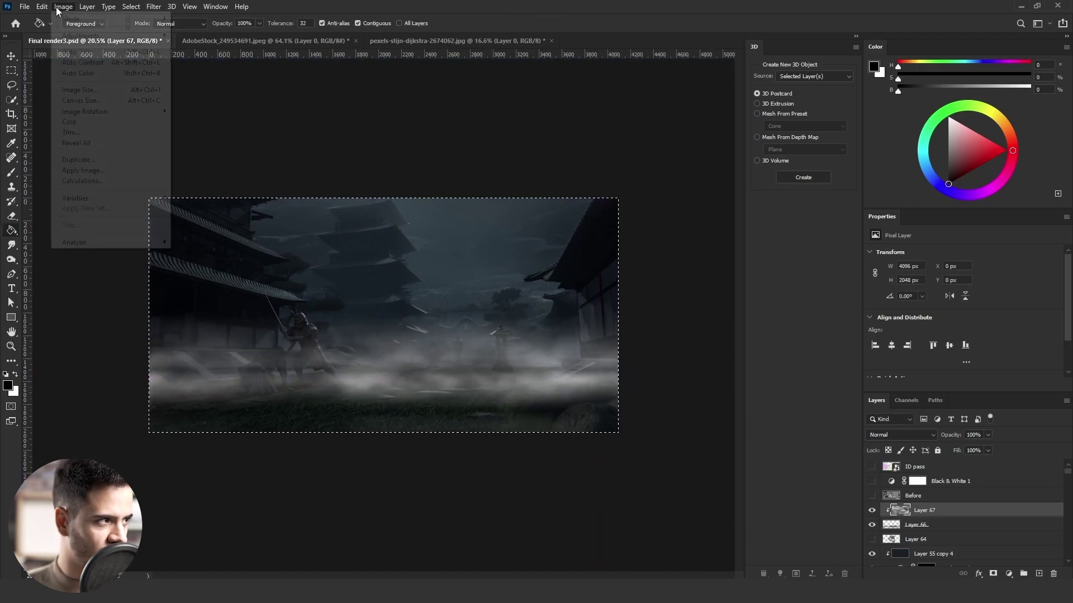
click(89, 127)
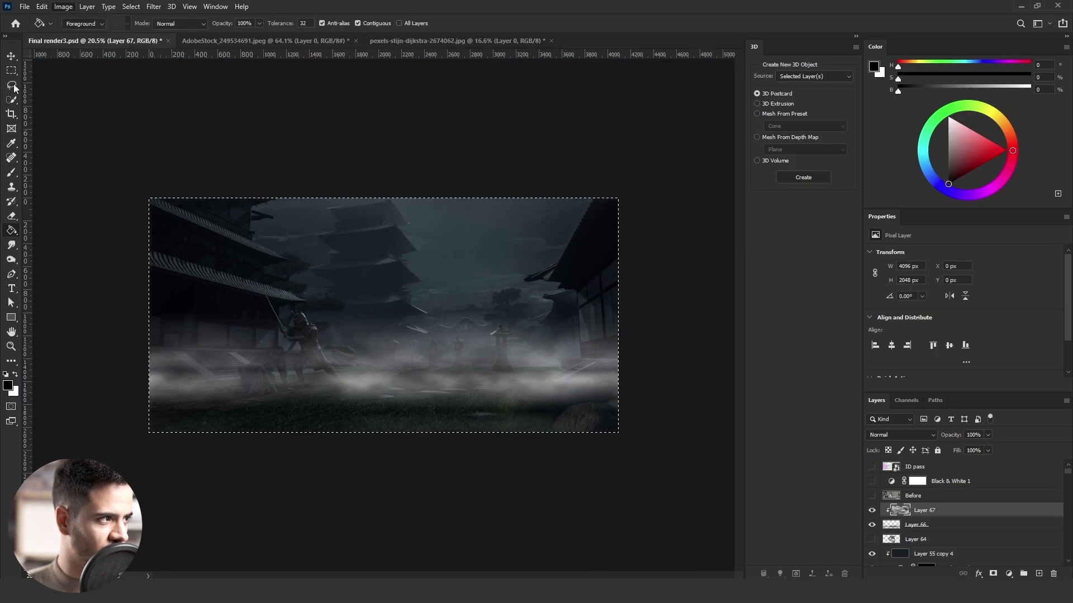
key(ctrl+t)
drag(619, 316, 908, 289)
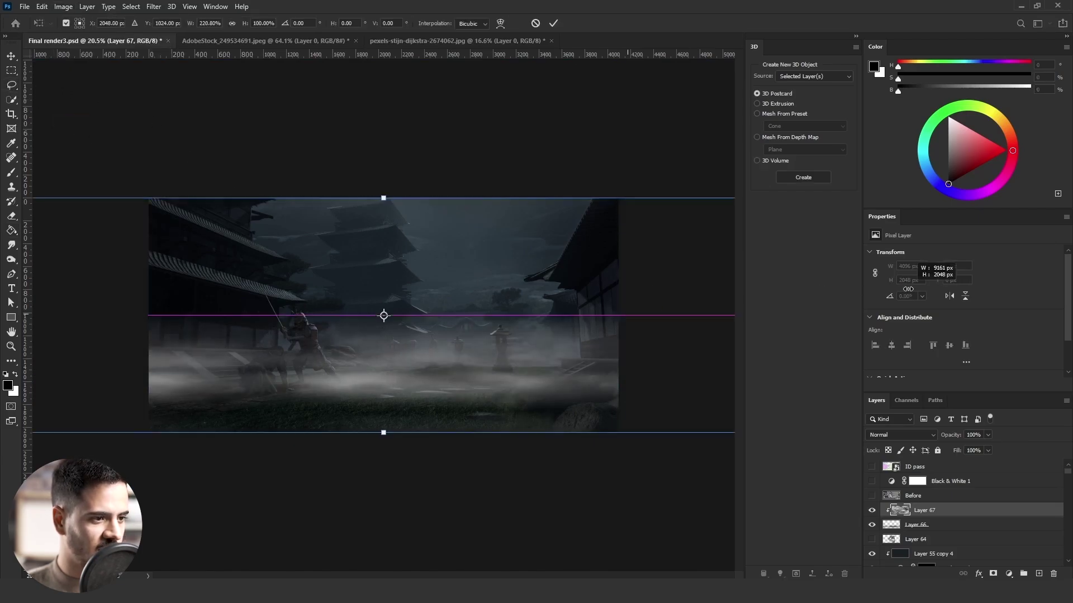
key(Return)
- Move the stretched clouds down to a Y position of 297 px and set Layer 67 to Overlay blending
key(l)
scroll(472, 391, up, 3)
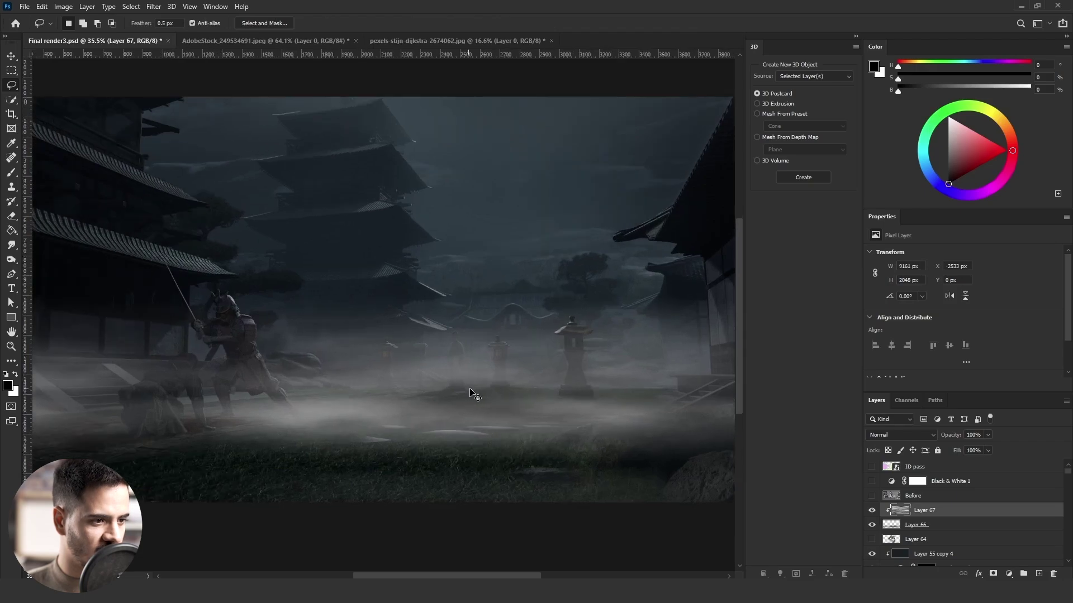
key(ctrl+t)
mouse_move(513, 388)
mouse_down()
mouse_move(511, 469)
mouse_move(505, 435)
mouse_up()
key(Return)
click(900, 434)
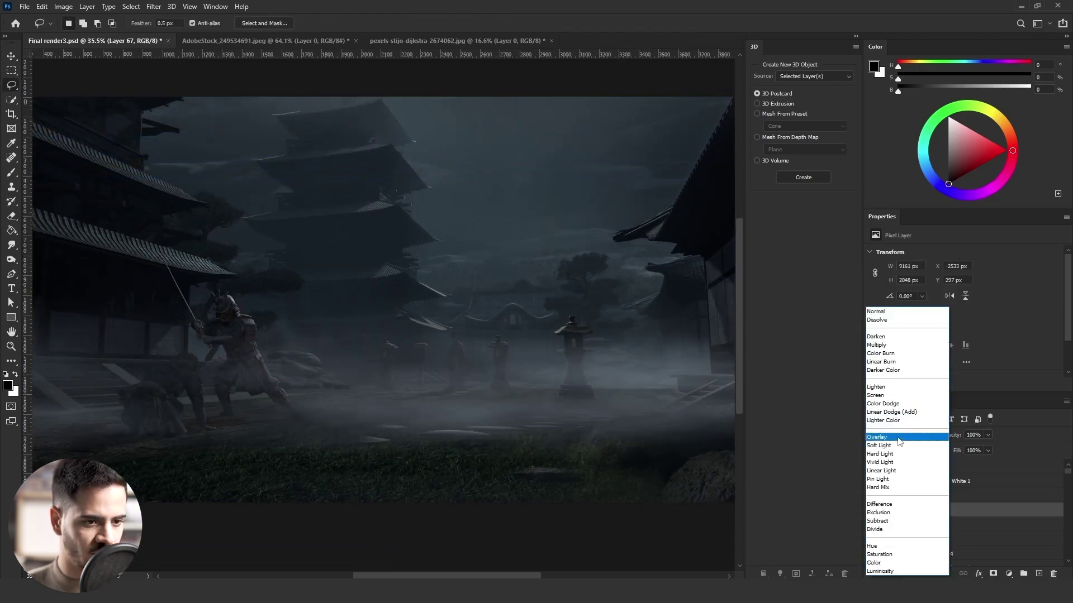
click(894, 436)
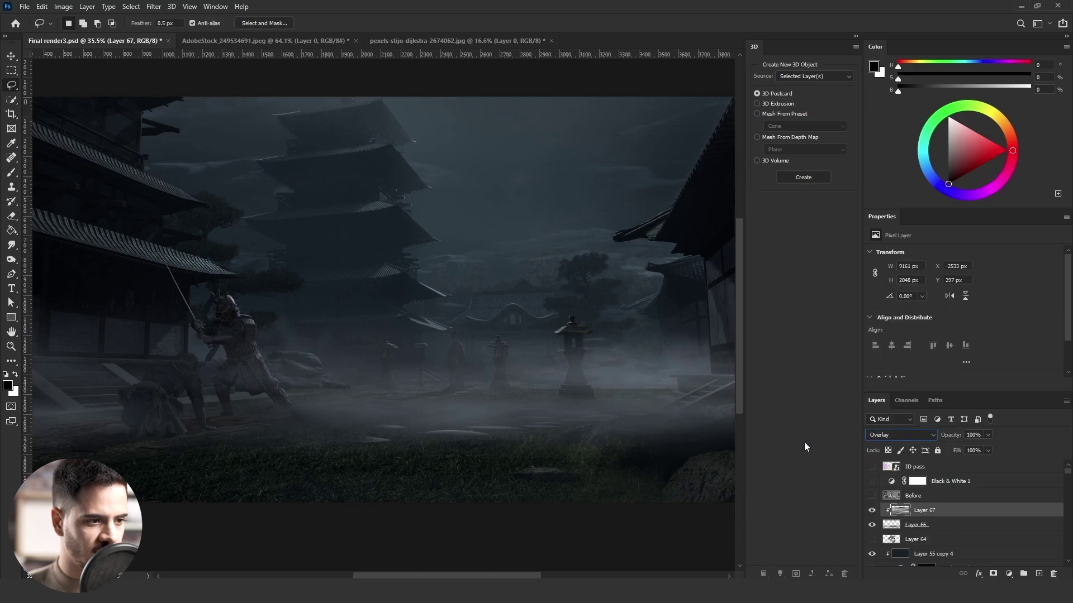
key(Return)
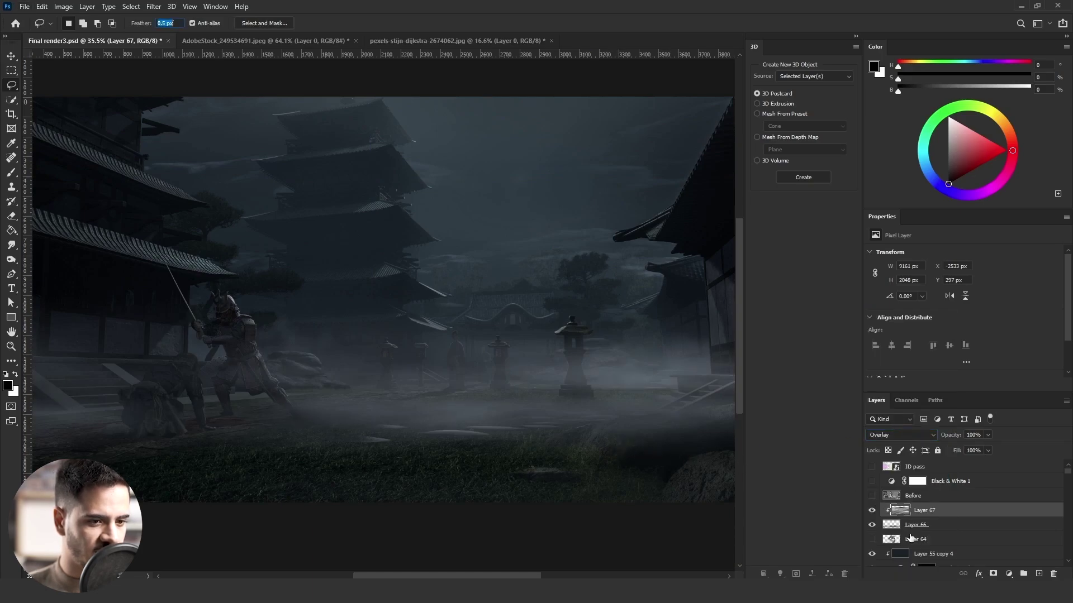
- Duplicate the dark blue Layer 55 copy 4 colour layer and clip it to the fog above Layer 67
click(930, 530)
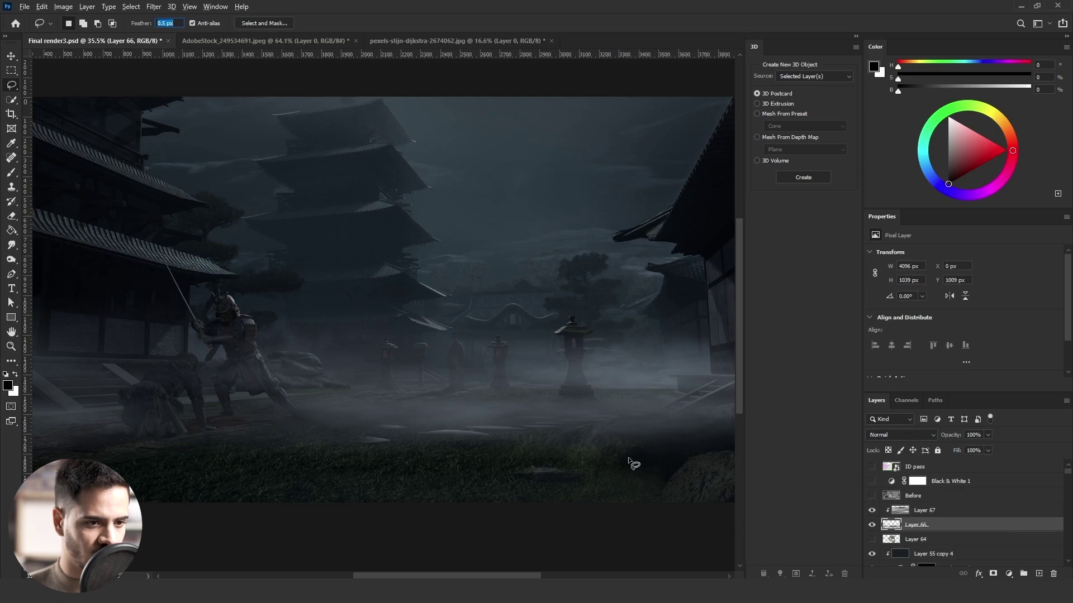
click(237, 219)
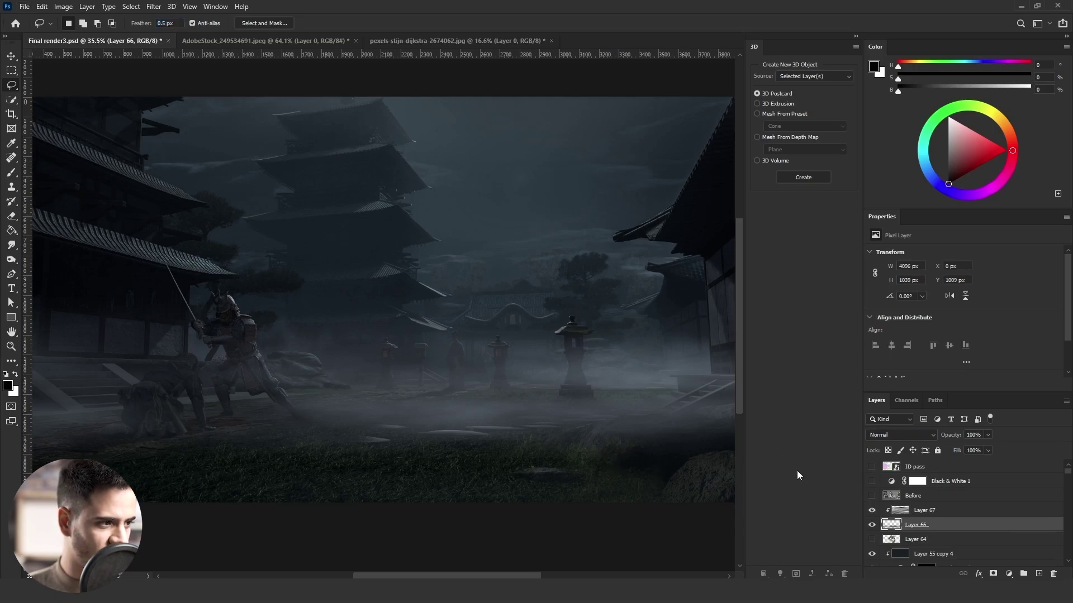
drag(928, 557, 935, 504)
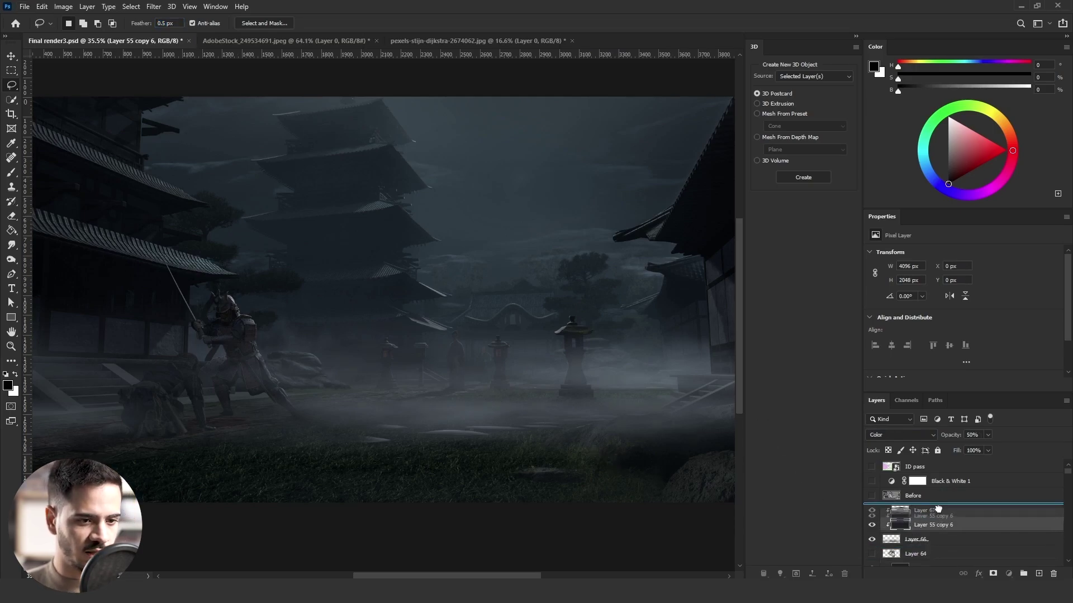
key(alt+space)
mouse_move(474, 364)
mouse_down()
mouse_move(400, 367)
mouse_move(453, 372)
mouse_up()
- Select the foreground rock area from the ID pass and mask it out of the Layer 66 fog with an inverted layer mask
click(939, 526)
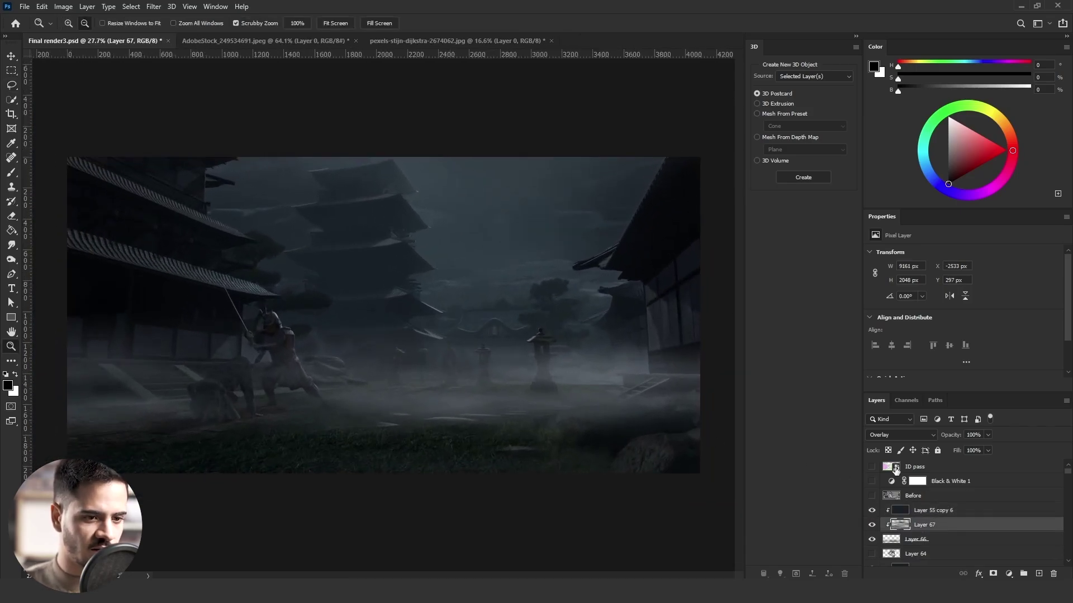
click(896, 468)
click(872, 467)
key(w)
click(661, 435)
click(872, 466)
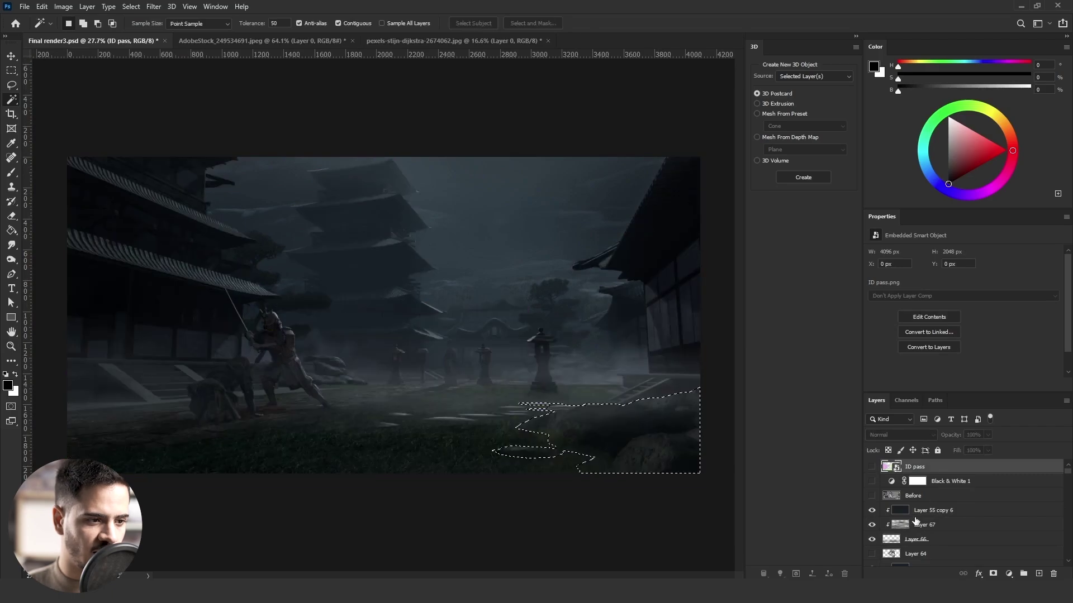
click(910, 540)
click(993, 573)
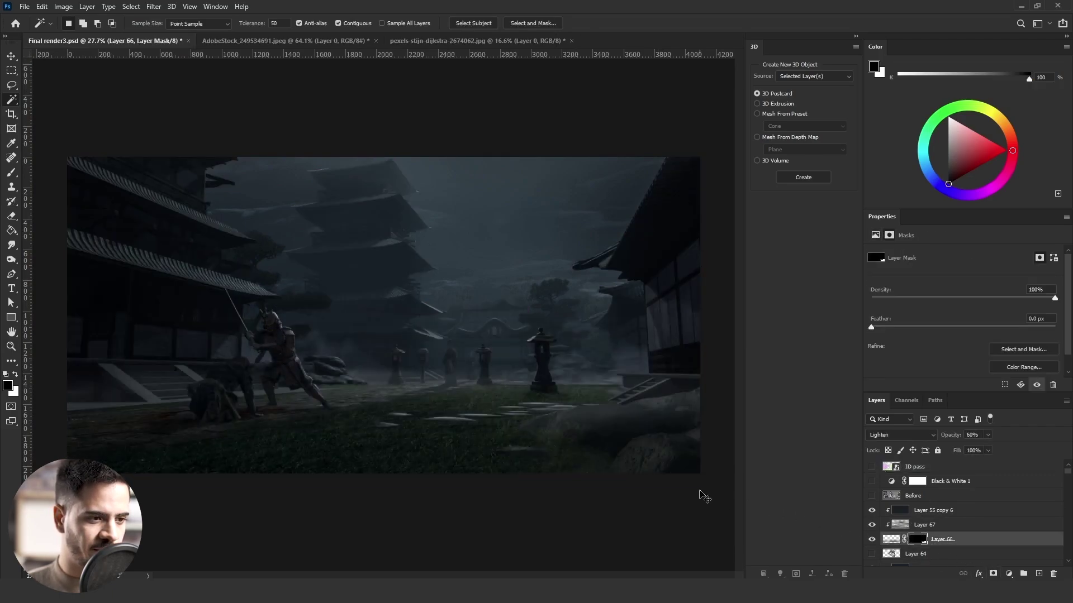
key(ctrl+i)
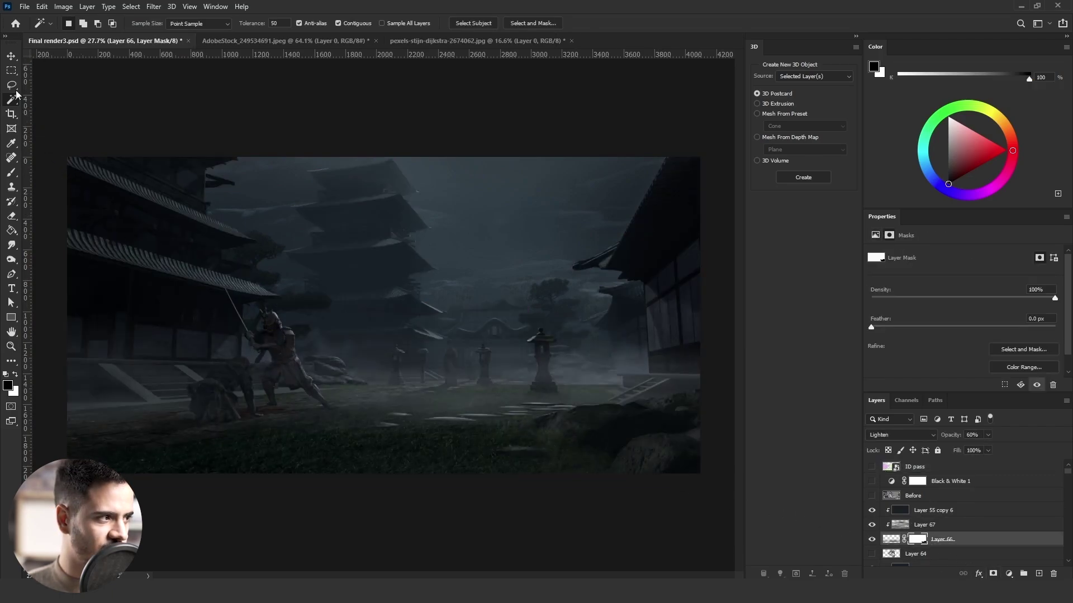
- Bring a little fog back over the foreground rocks on Layer 66's mask with a white linear gradient at 25% opacity
key(l)
scroll(478, 279, down, 1)
key(ctrl+0)
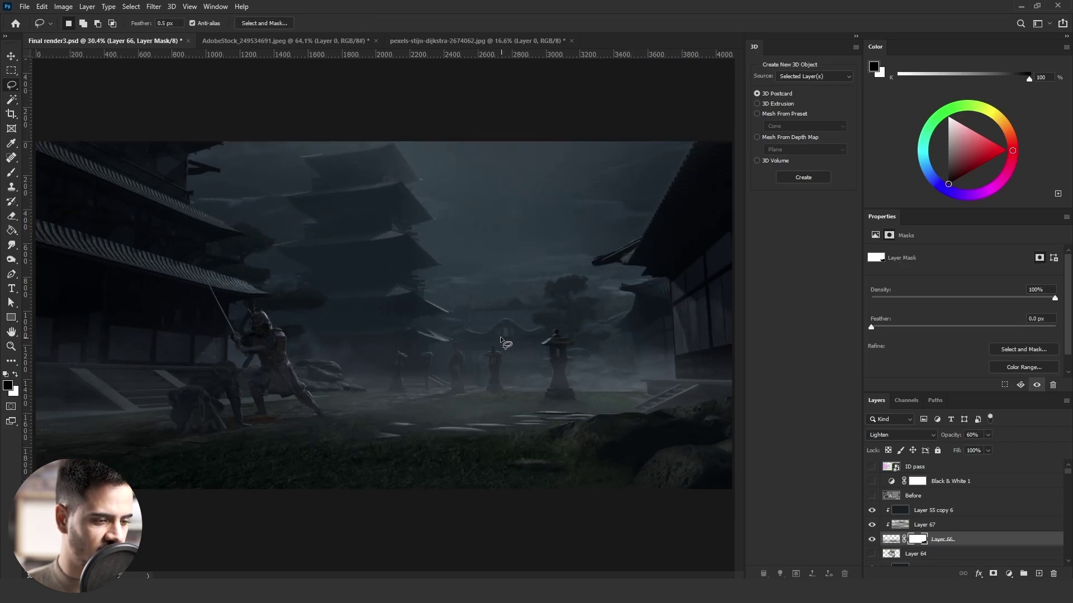
click(10, 231)
click(43, 231)
click(18, 375)
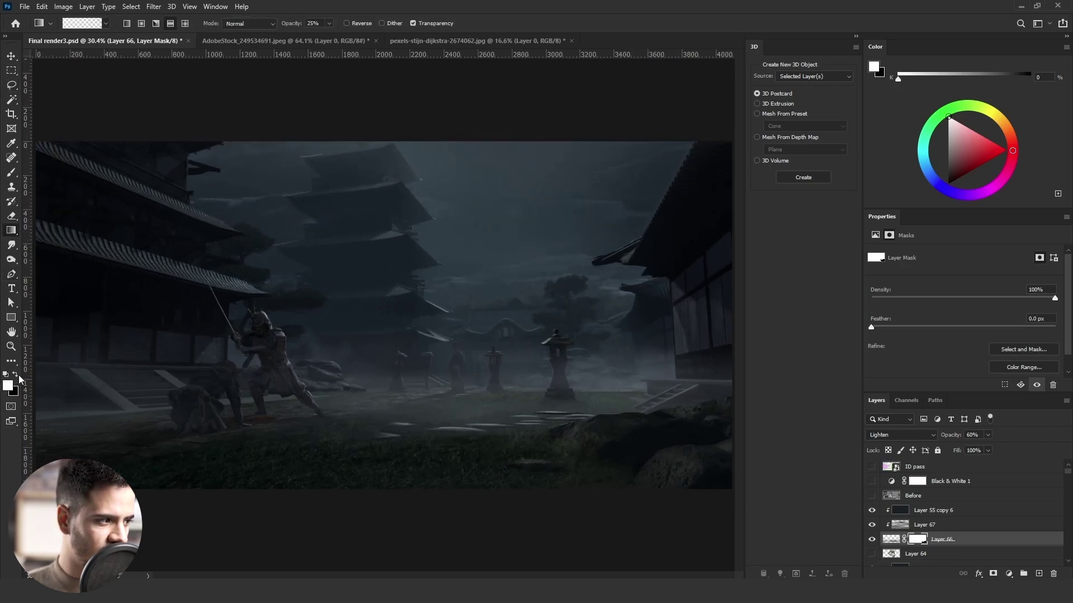
click(128, 23)
drag(644, 307, 670, 448)
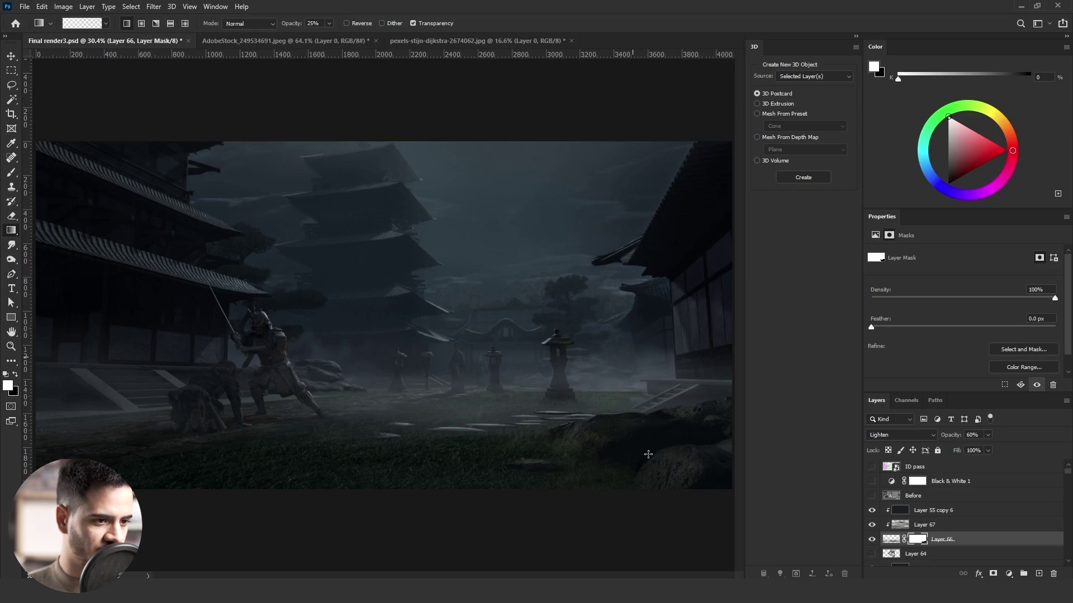
scroll(648, 448, down, 3)
scroll(426, 405, up, 1)
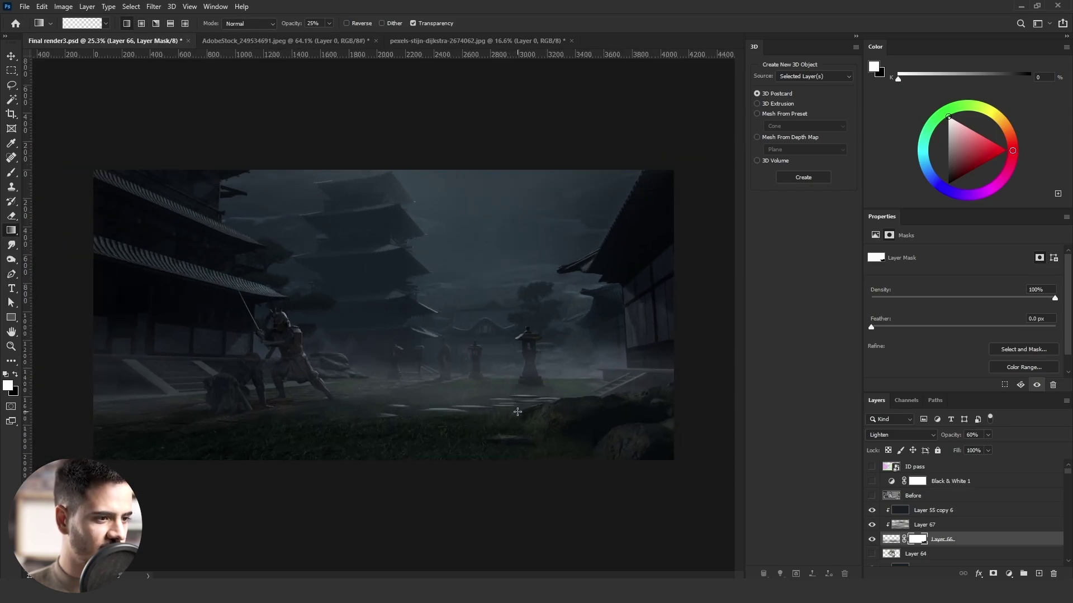
- Load the crouching warrior's outline and thin the fog over him with a black linear gradient on Layer 66's mask, then deselect
scroll(512, 413, down, 2)
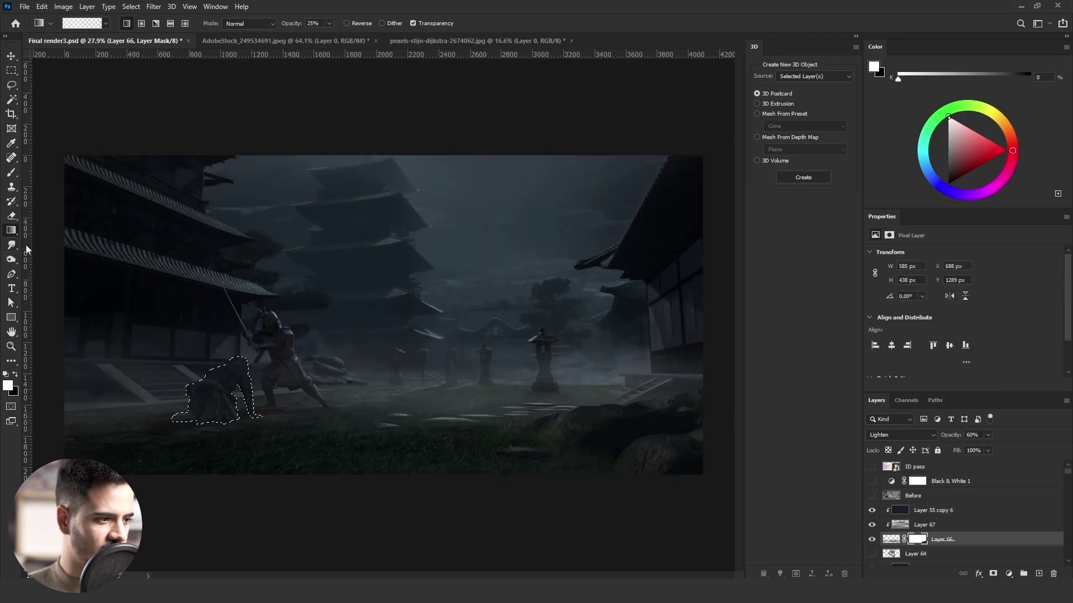
key(x)
drag(163, 382, 200, 387)
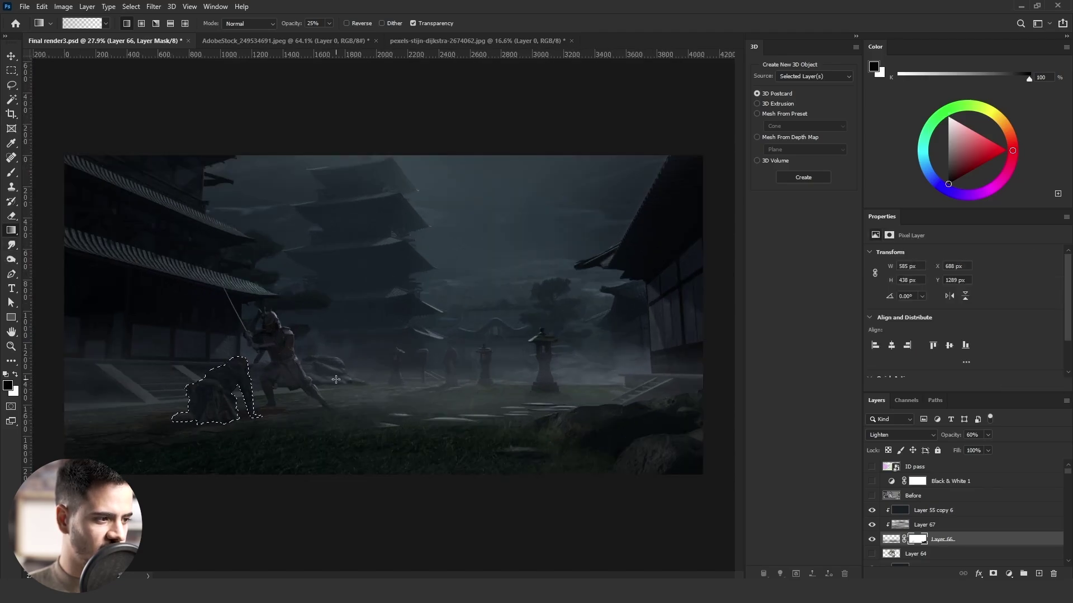
key(ctrl+d)
scroll(382, 312, down, 1)
key(l)
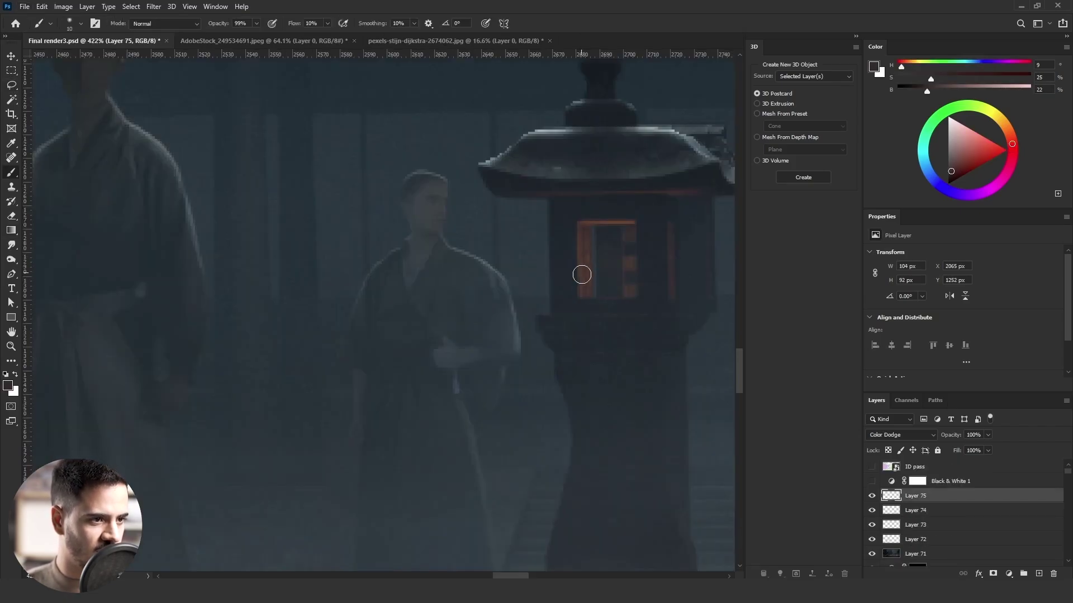
- Stamp all visible layers into a new layer above Layer 75 and convert it to a smart object
scroll(586, 240, down, 4)
scroll(584, 239, down, 6)
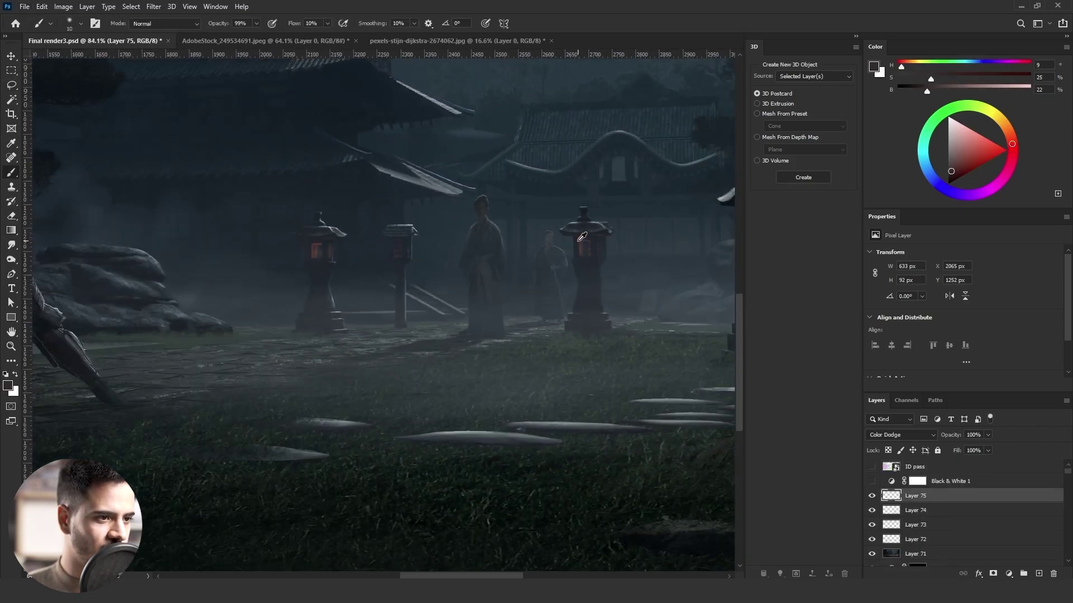
scroll(503, 285, down, 4)
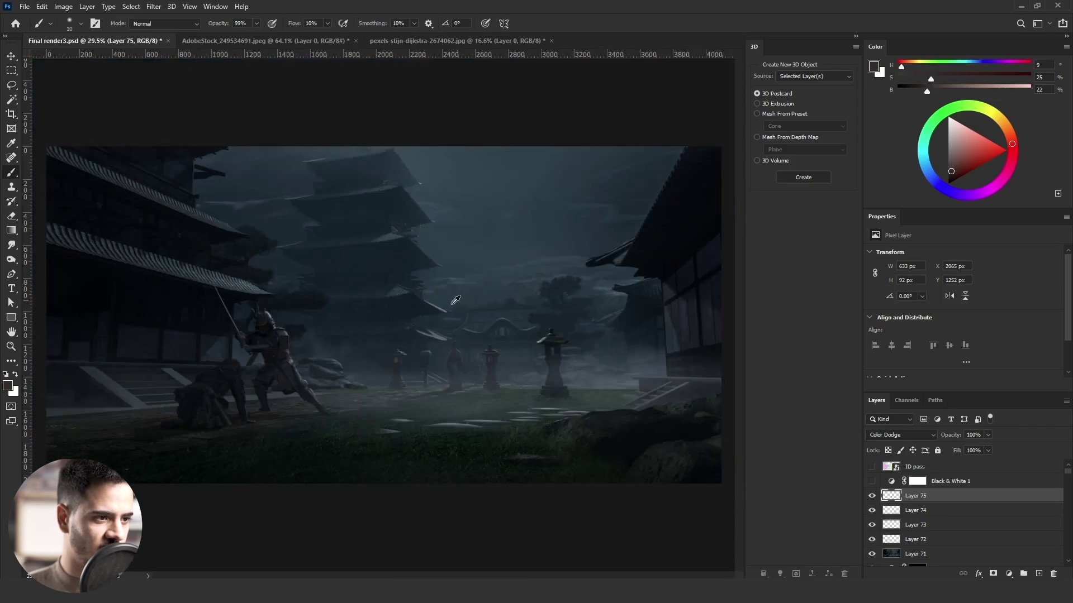
scroll(392, 281, up, 2)
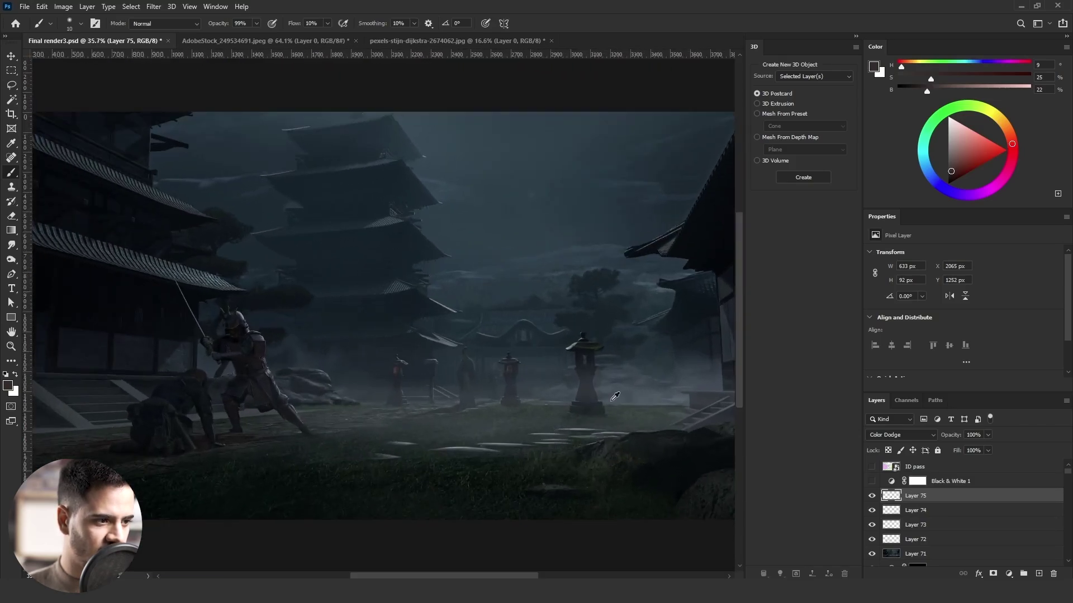
key(ctrl+shift+alt+e)
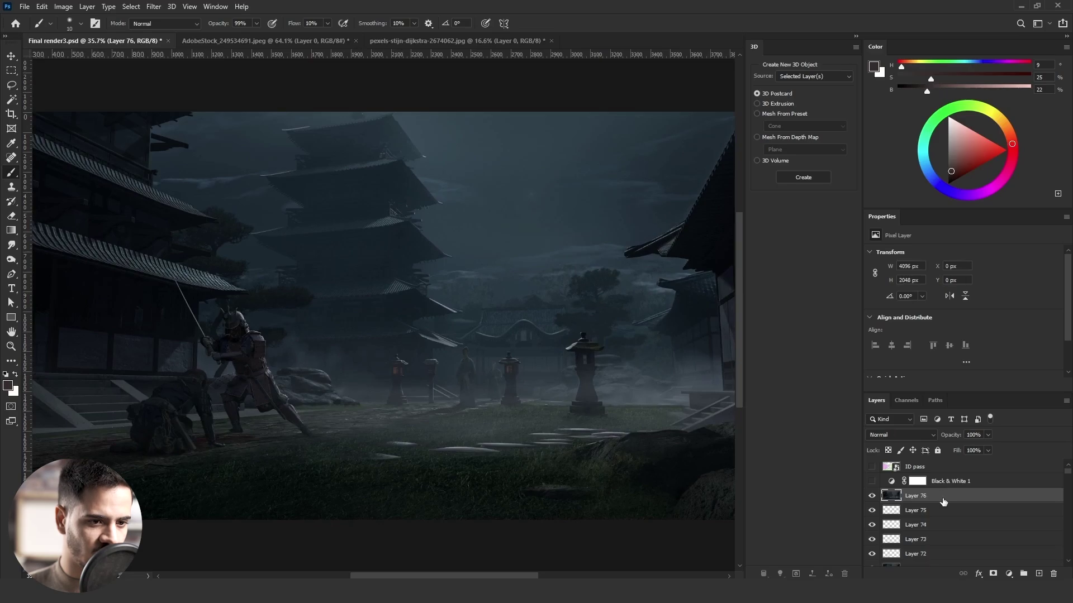
right_click(944, 496)
click(1005, 180)
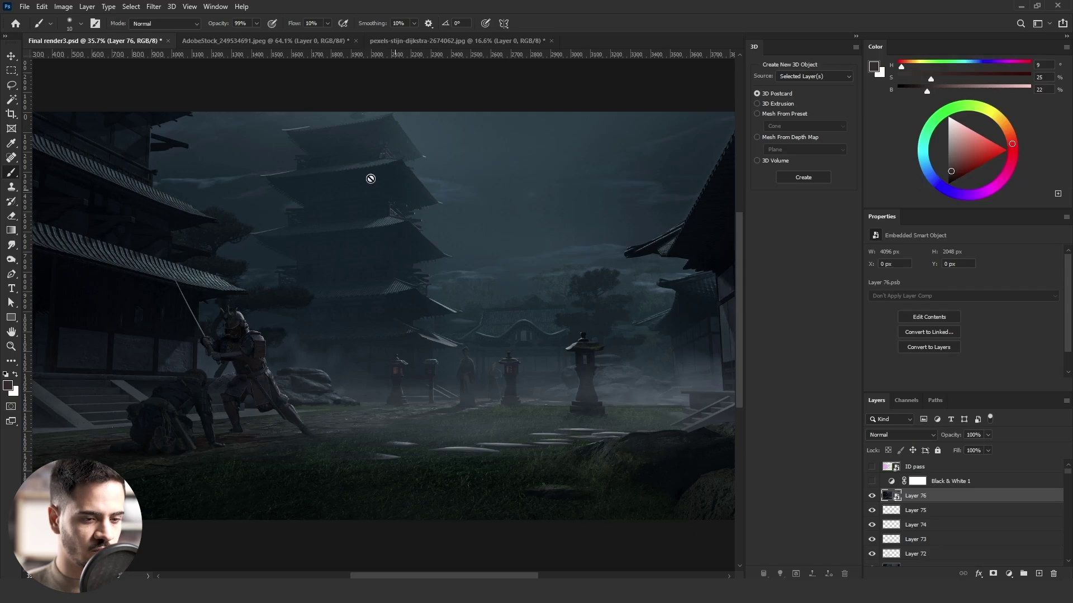
- Apply Smart Sharpen to the merged smart object with 90% amount, 1.0 px radius, 2% noise reduction and Lens Blur removal
click(154, 7)
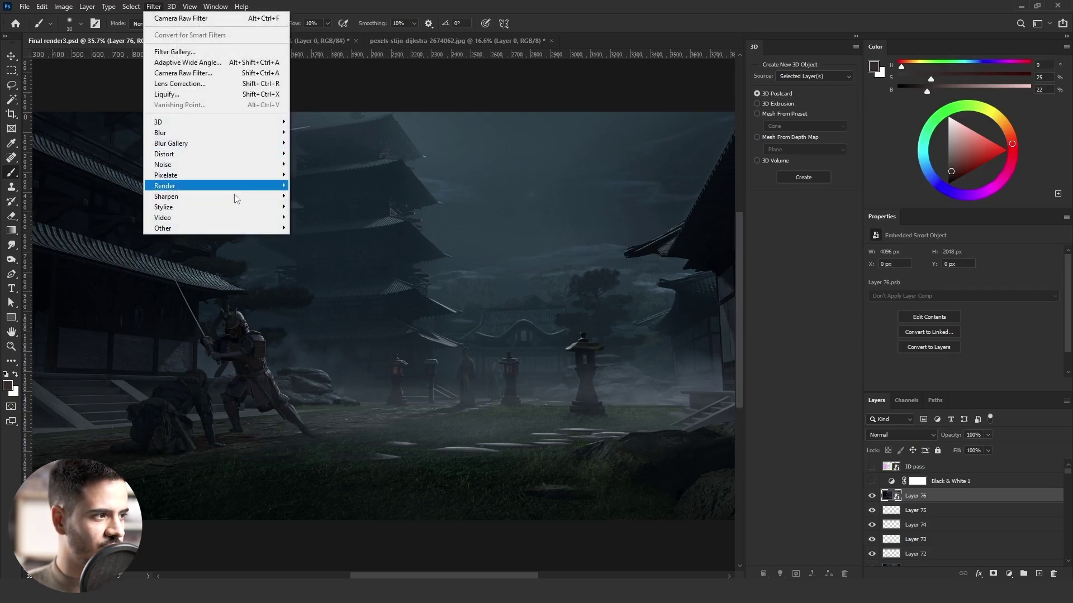
mouse_move(233, 197)
click(321, 238)
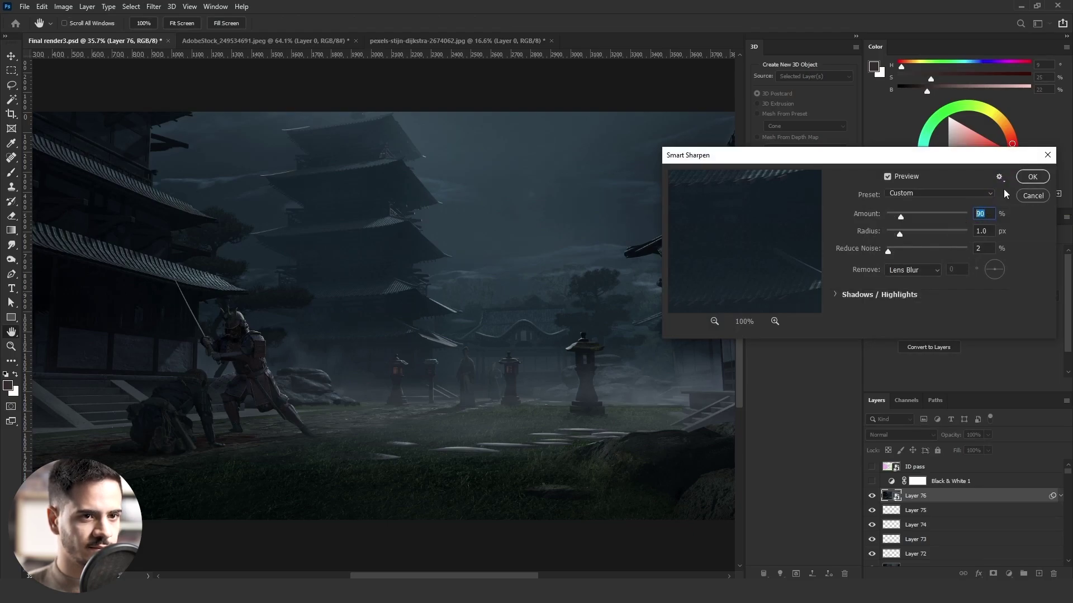
click(1027, 176)
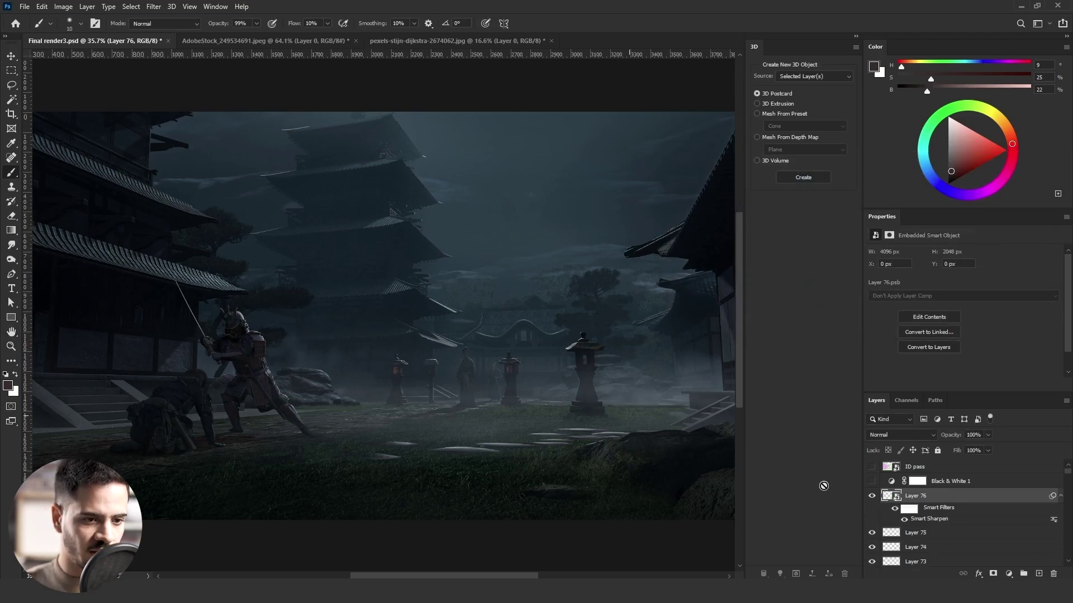
- Invert the Smart Sharpen filter mask to black and load the crouching warrior layer's outline as a selection
click(911, 509)
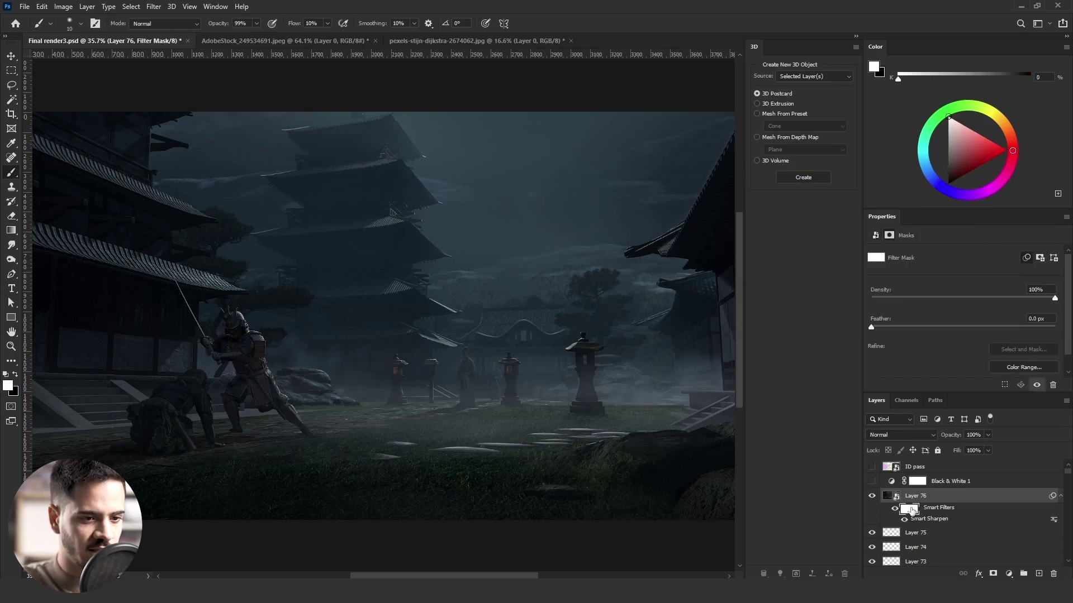
key(ctrl+i)
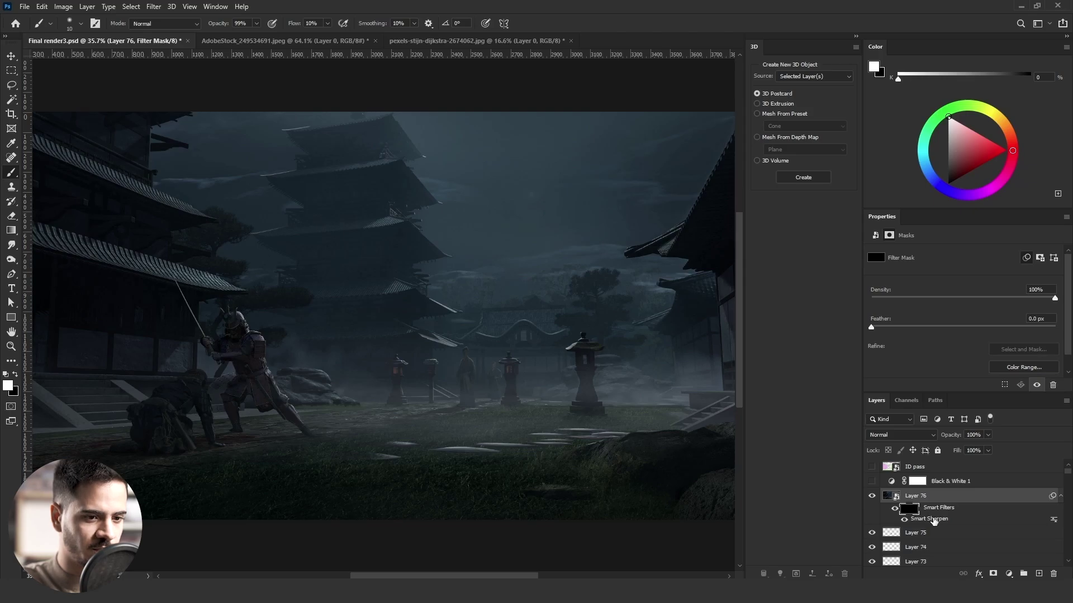
scroll(934, 517, down, 8)
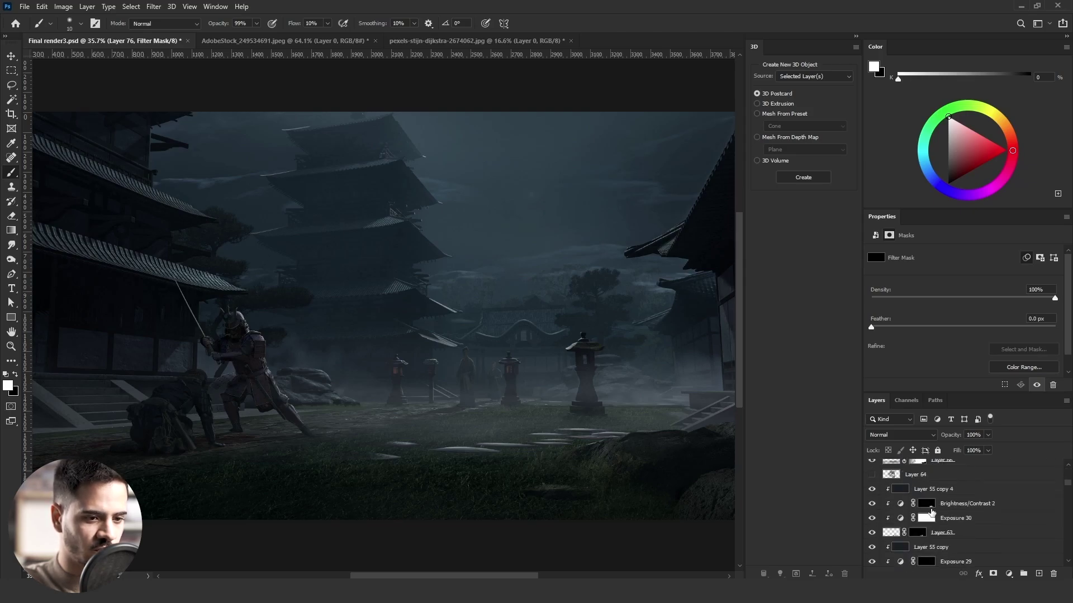
scroll(910, 512, down, 3)
ctrl+click(896, 533)
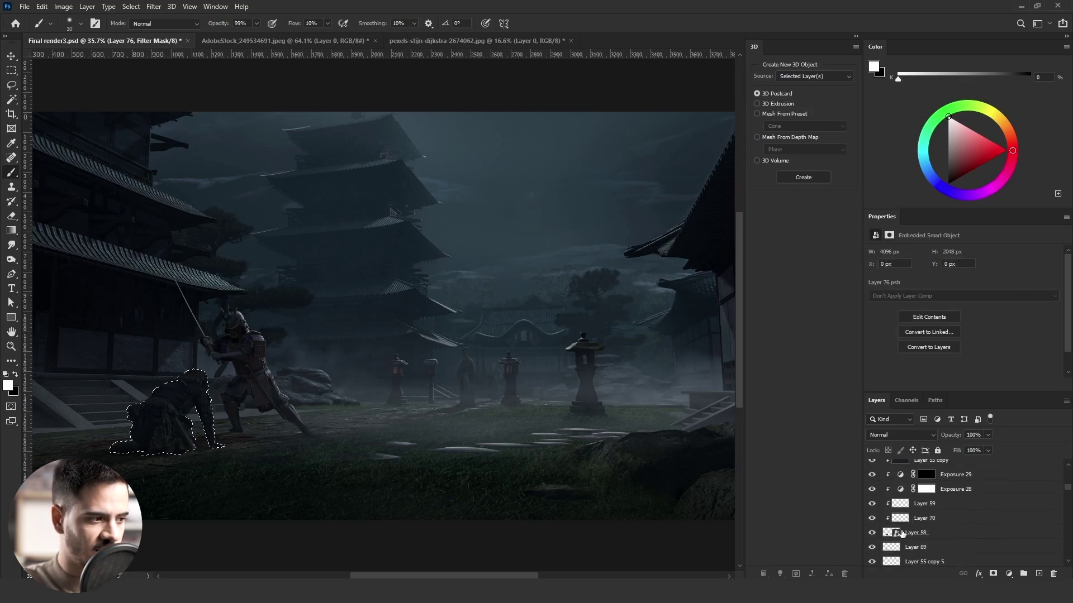
- Add the standing warrior's outline to the selection, fill both fighters with white at 100% on the Smart Sharpen filter mask, and deselect
scroll(901, 530, down, 3)
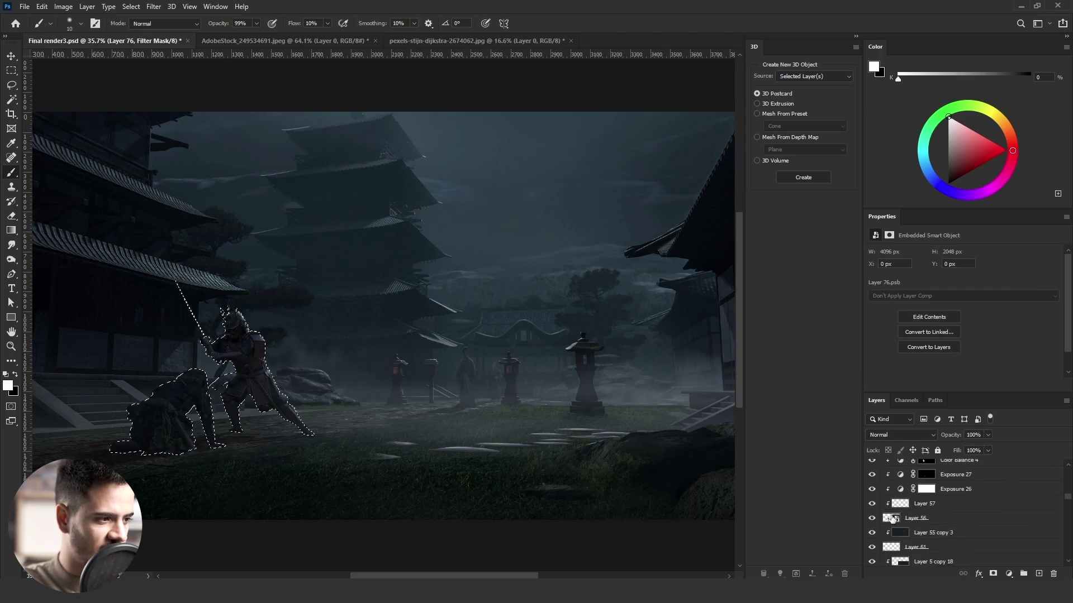
scroll(893, 519, down, 5)
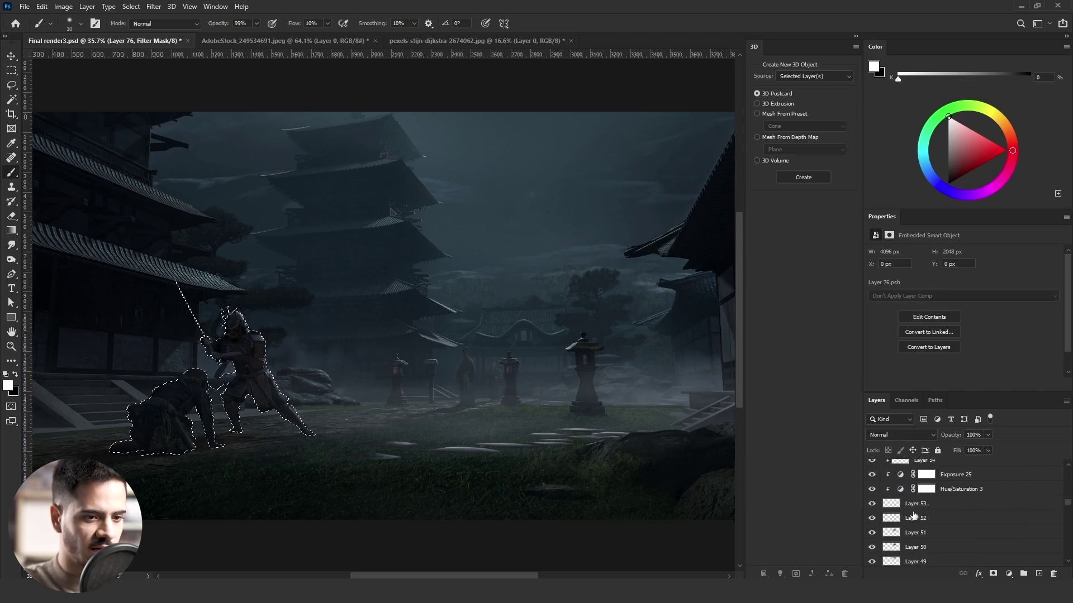
scroll(914, 515, up, 10)
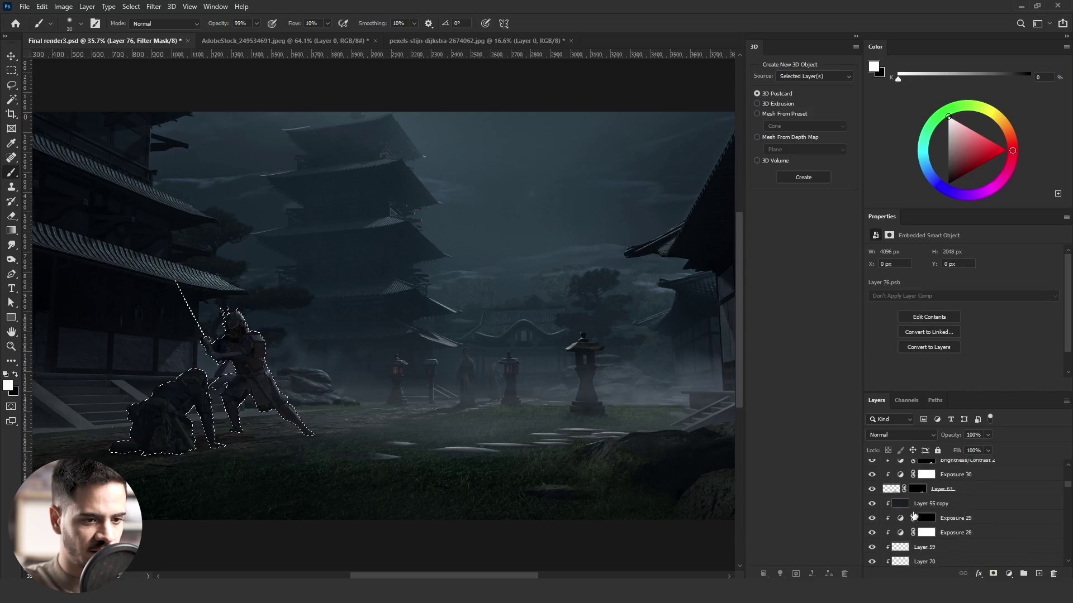
scroll(914, 515, up, 4)
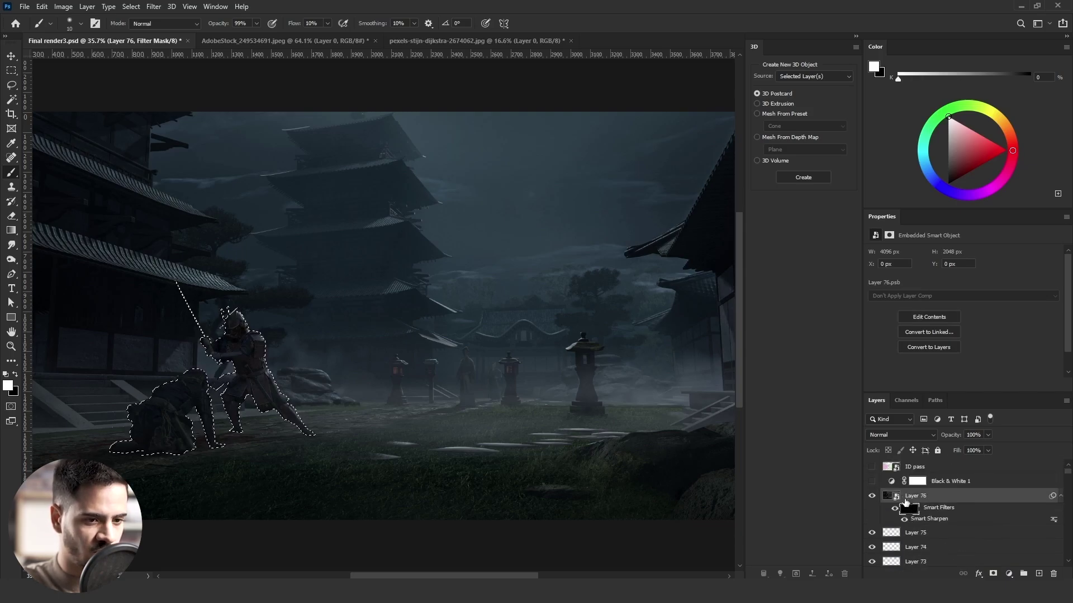
key(shift+BackSpace)
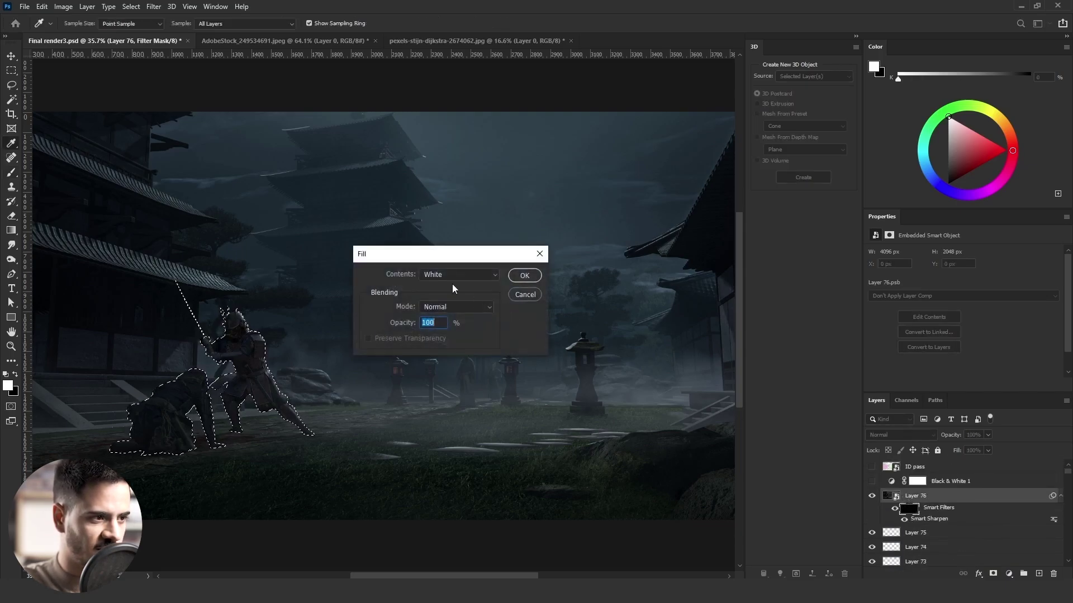
click(523, 275)
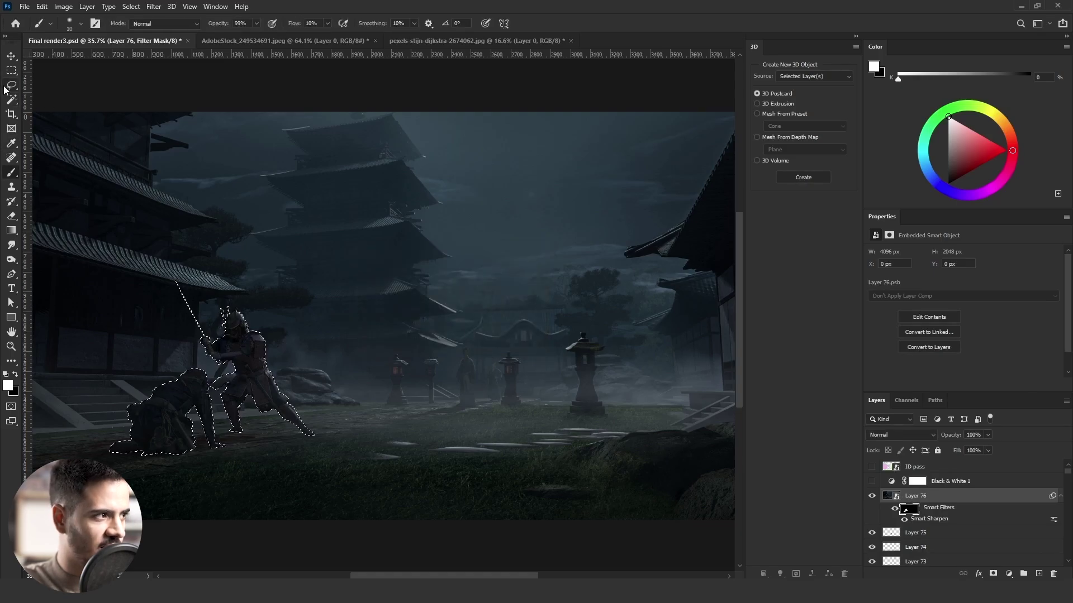
key(ctrl+d)
- Set a soft white brush to 100% opacity and flow and paint the foreground rocks into the Smart Sharpen filter mask
scroll(139, 278, down, 2)
scroll(140, 278, up, 1)
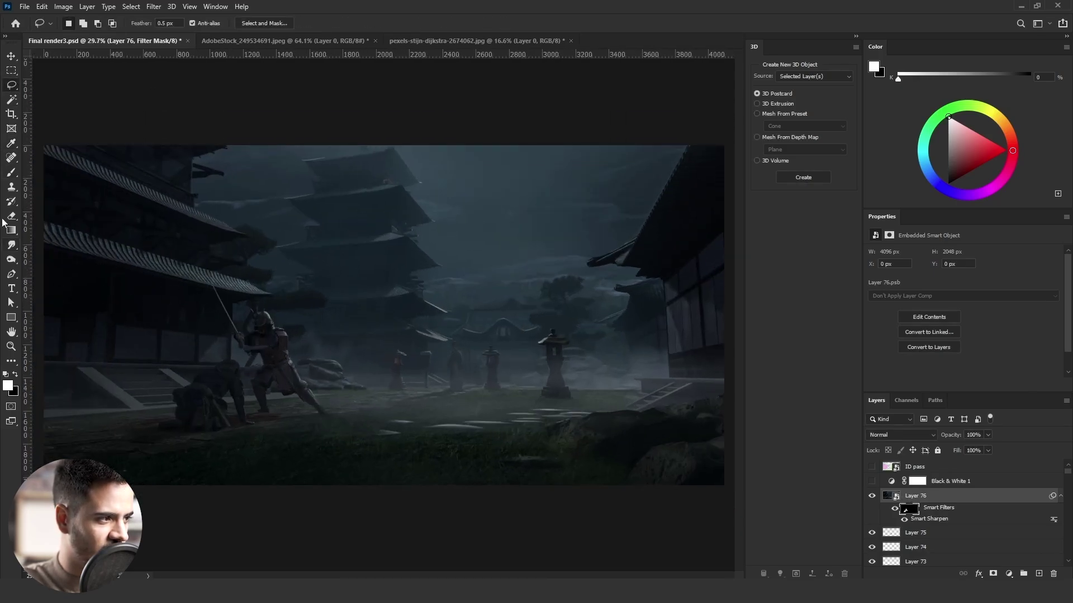
click(14, 172)
click(70, 26)
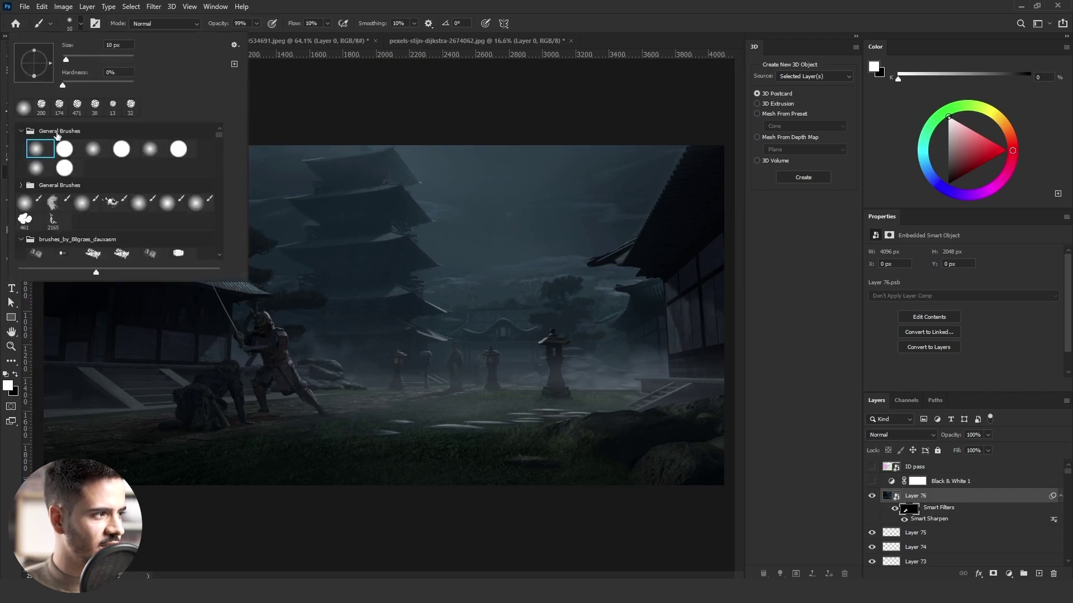
click(327, 25)
click(255, 24)
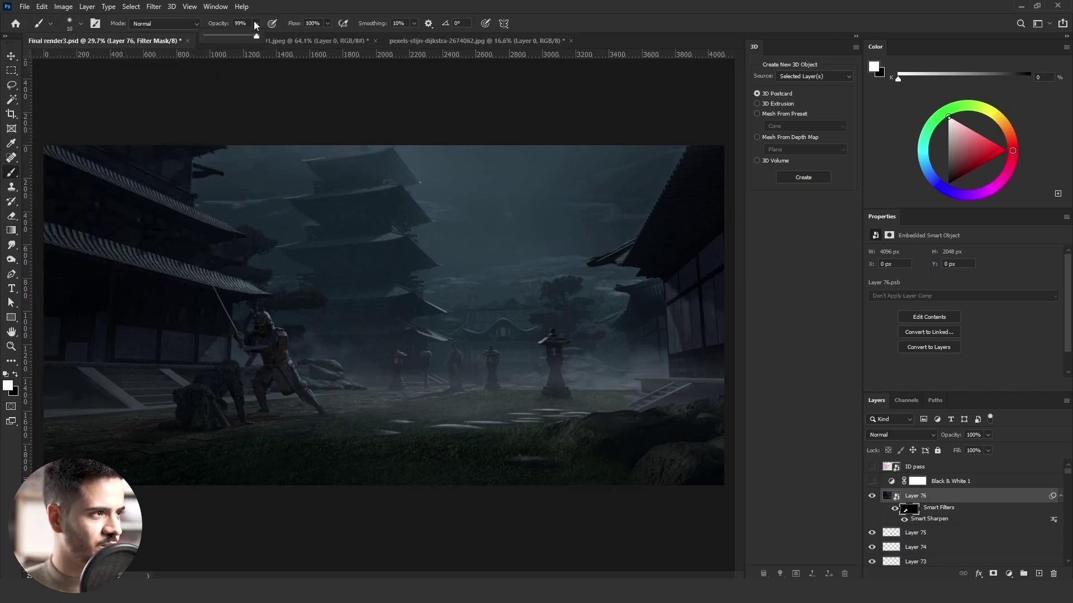
drag(562, 351, 611, 361)
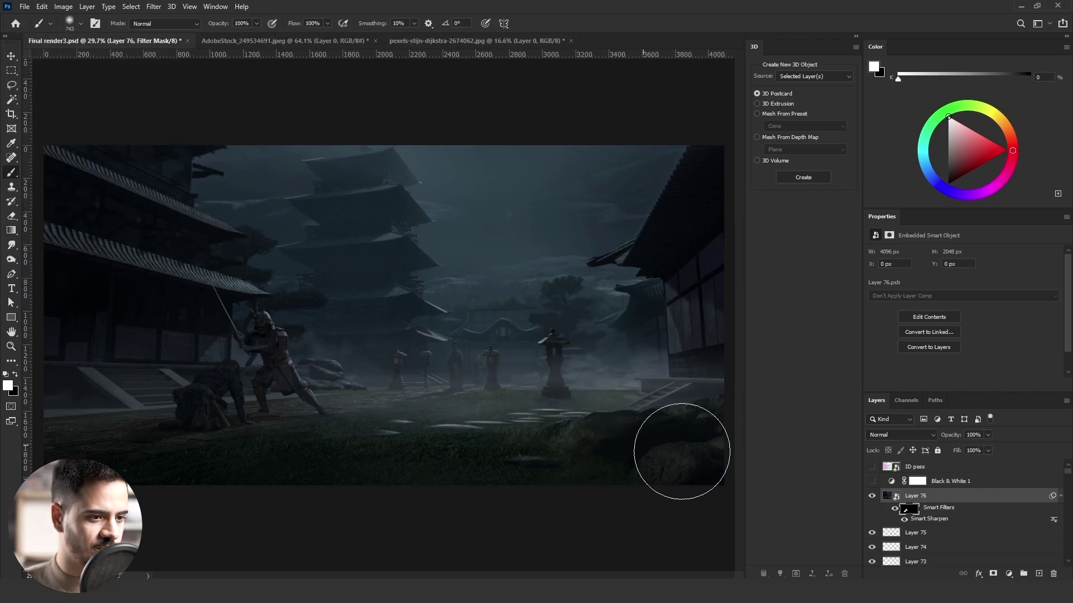
mouse_move(696, 426)
mouse_down()
mouse_move(663, 406)
mouse_move(634, 408)
mouse_up()
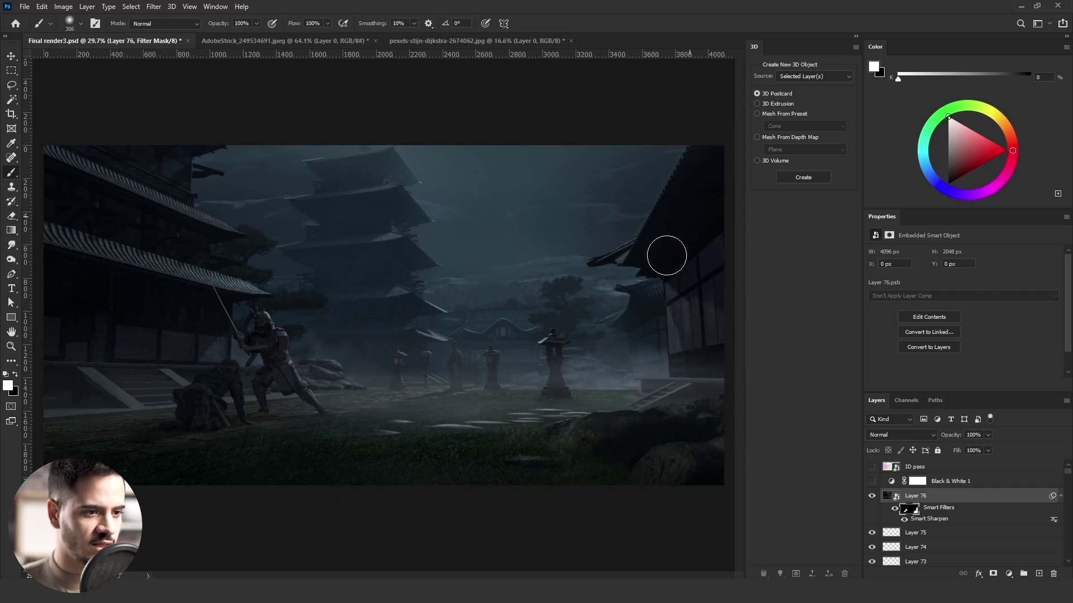
- Paint white on the filter mask over the nearest right-hand temple's roof, curved eave and walls, and over the foreground ground
drag(655, 261, 624, 262)
drag(639, 261, 621, 261)
drag(670, 227, 696, 225)
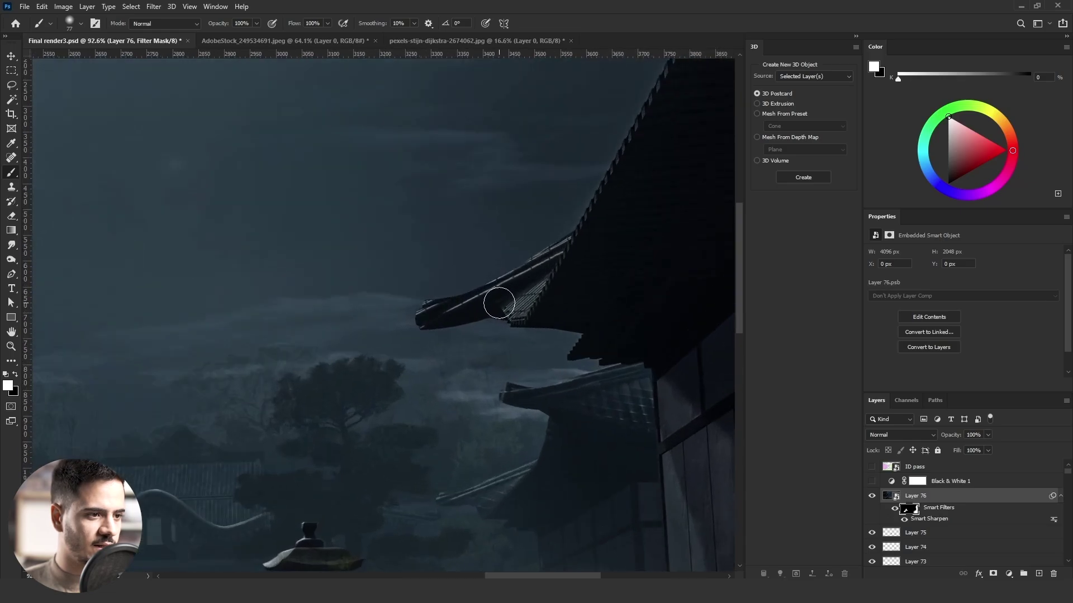
drag(578, 245, 526, 282)
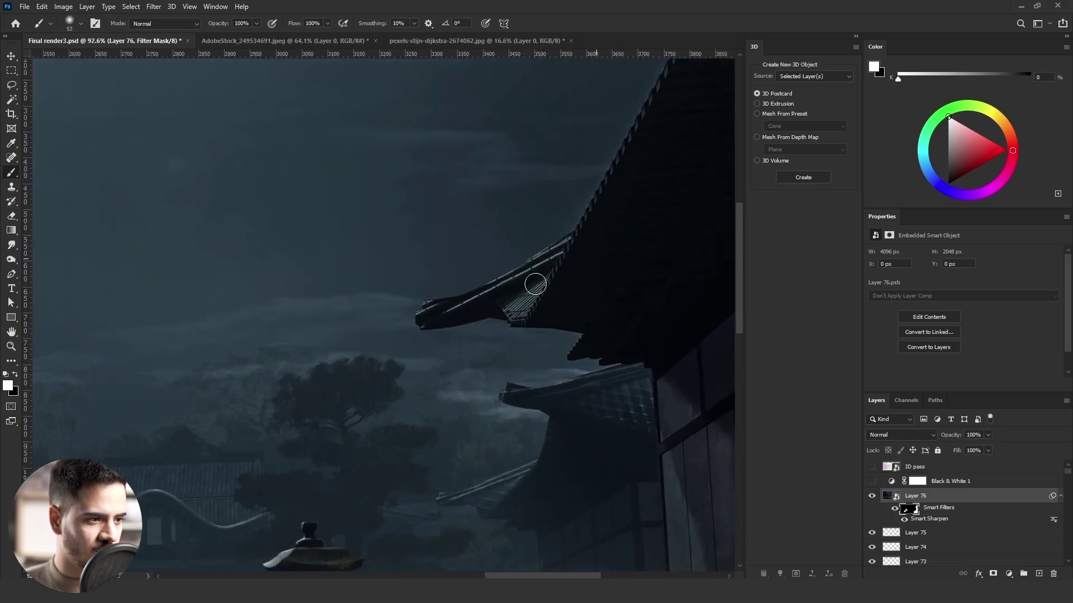
drag(635, 245, 609, 254)
mouse_move(460, 412)
mouse_down()
mouse_move(477, 416)
mouse_move(464, 427)
mouse_up()
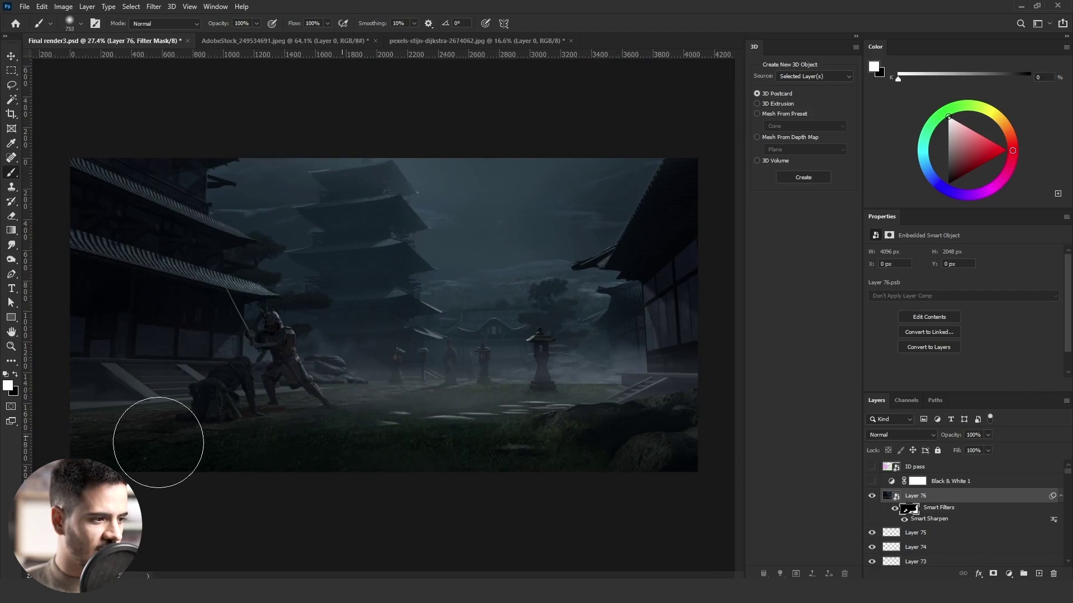
- Lower the brush opacity to 50% and paint the distant lanterns and robed figures on the filter mask with a 141 px brush
scroll(372, 345, up, 2)
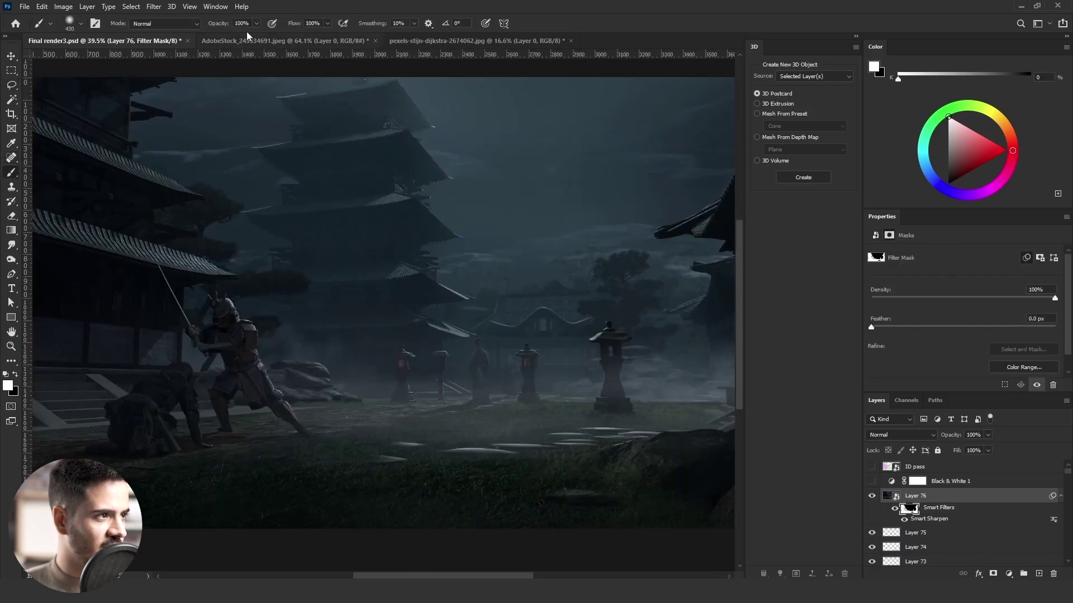
key(5)
drag(510, 366, 492, 367)
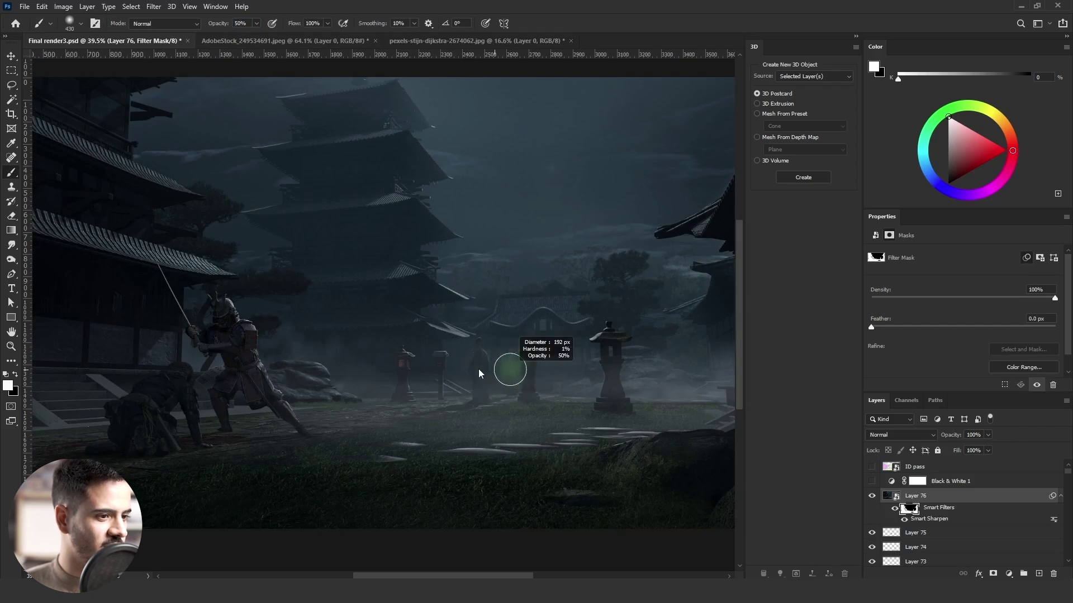
scroll(528, 365, up, 3)
scroll(529, 364, up, 3)
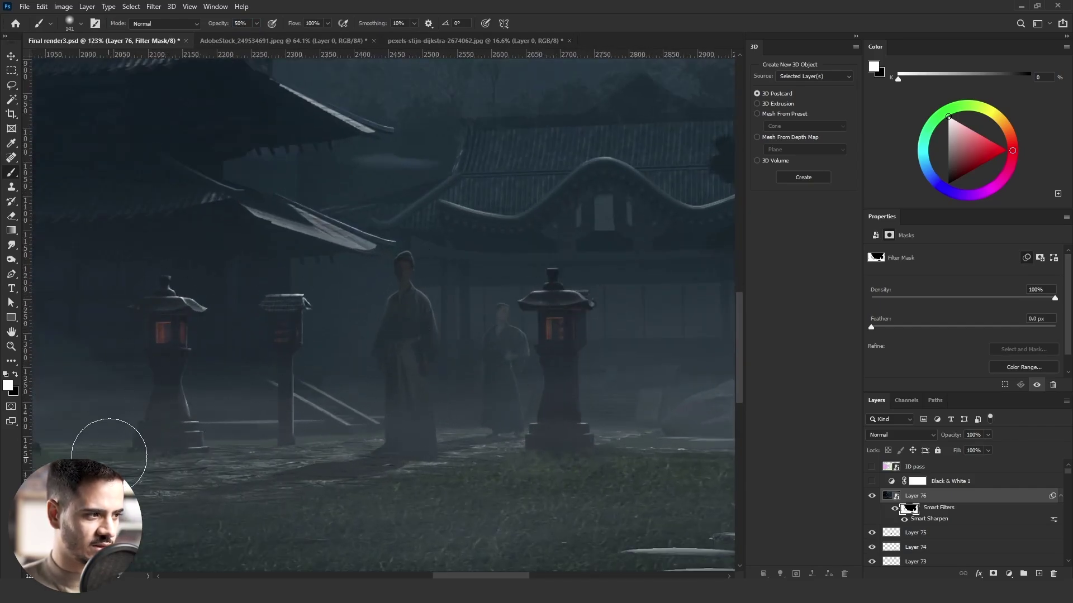
scroll(417, 399, down, 8)
scroll(418, 399, up, 1)
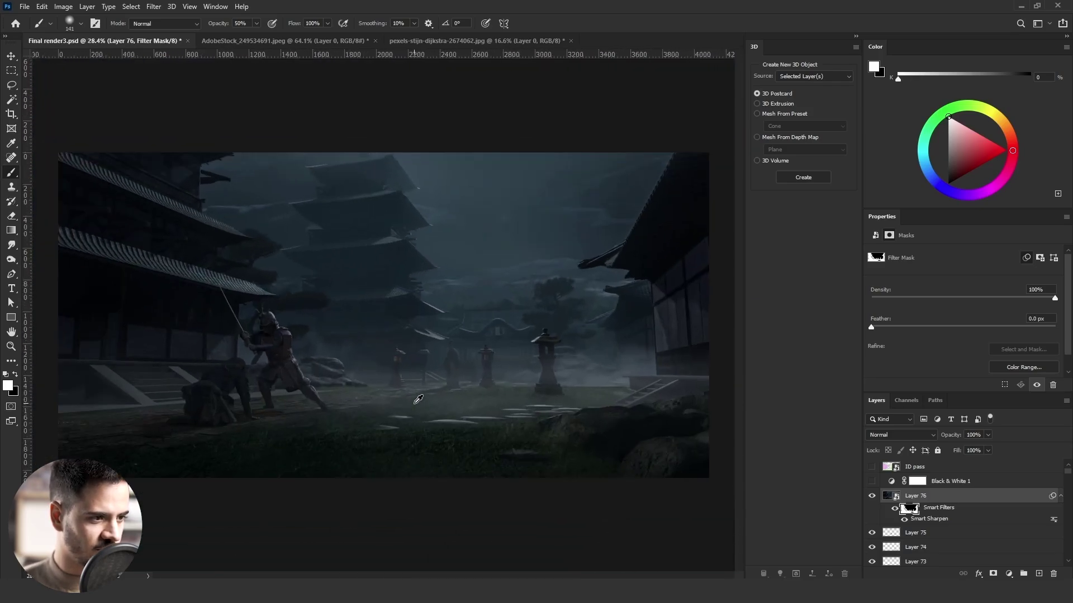
- Create a new empty layer directly above the sharpened smart object, Layer 76
click(1038, 574)
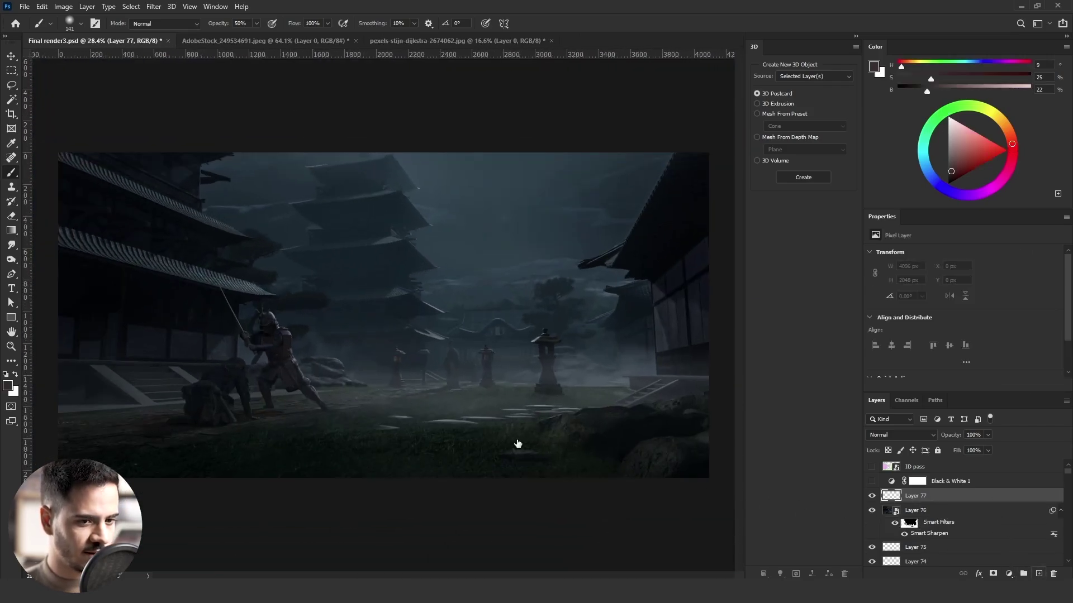
click(11, 288)
click(15, 375)
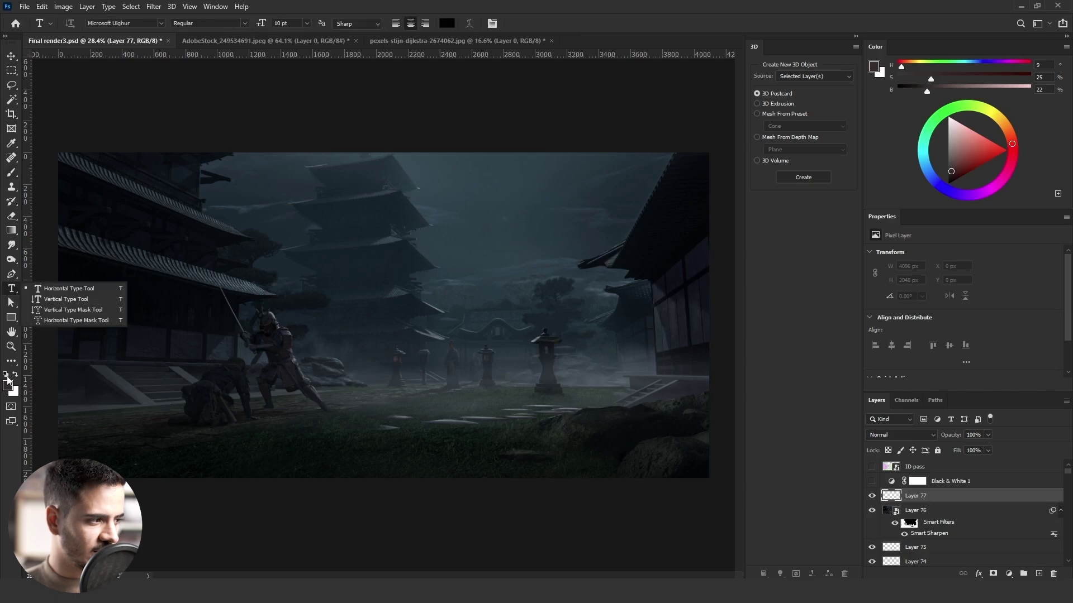